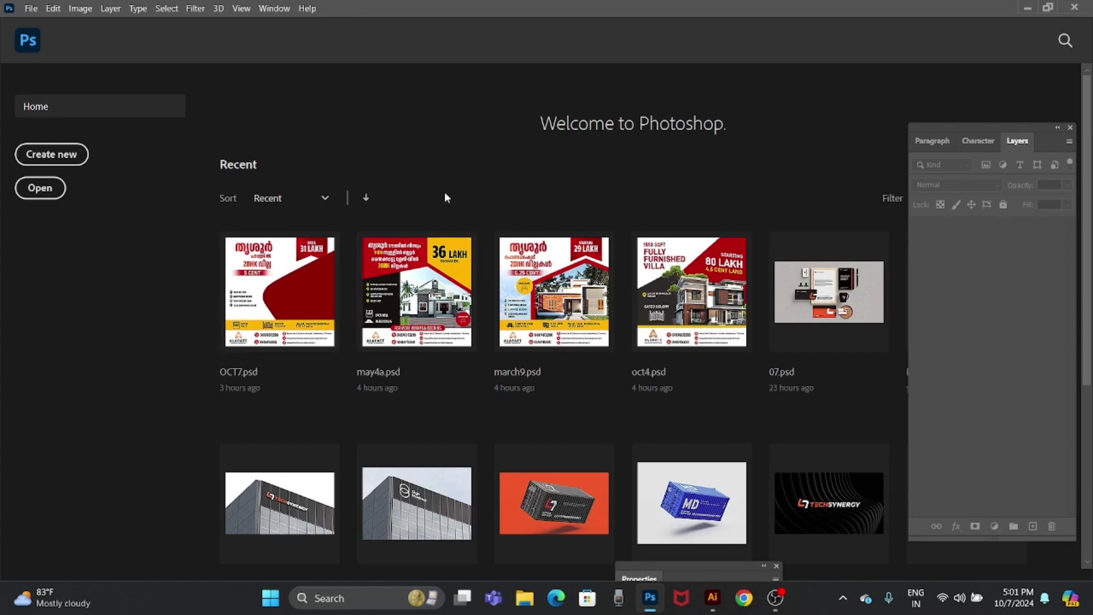
Bring Adobe Illustrator to the front and bring up its Open dialog.
{"action": "left_click", "coordinate": [712, 598]}
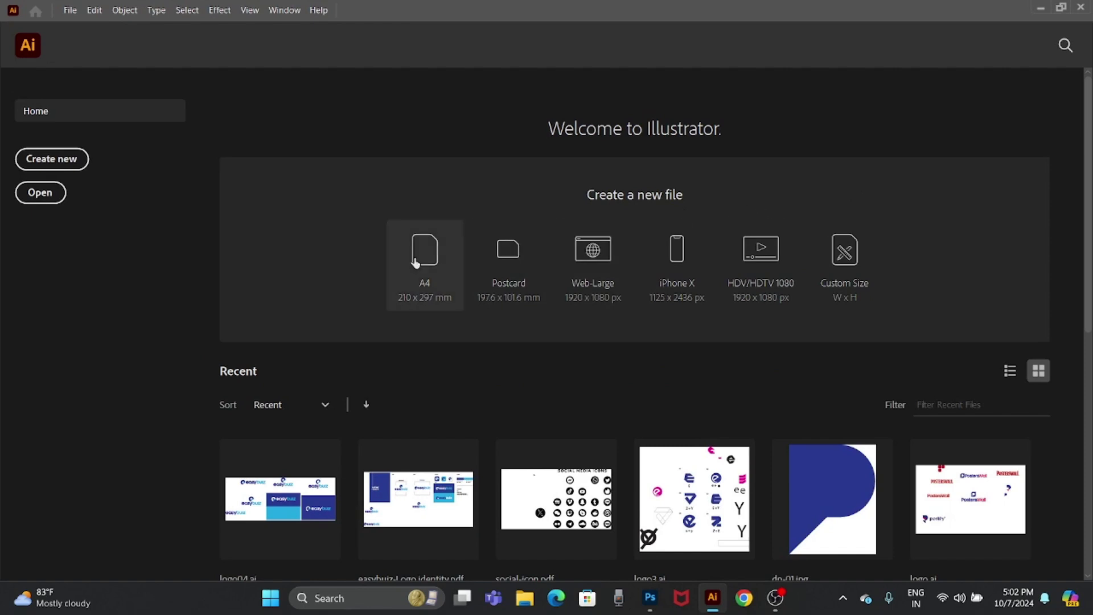
{"action": "key", "text": "ctrl+o"}
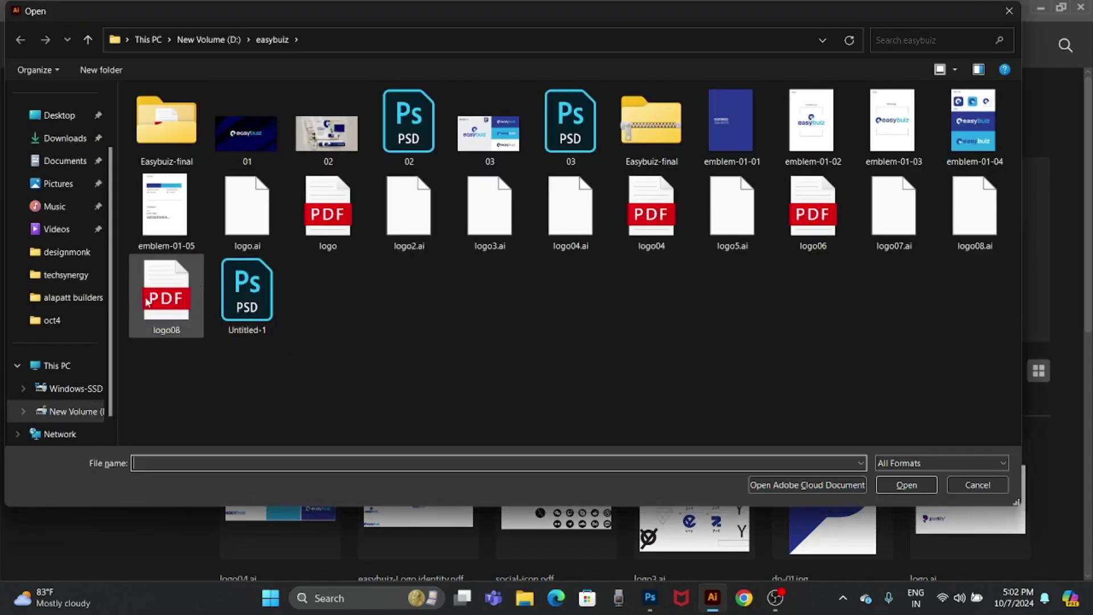
Open the SAMEE GROUP-Logo identity PDF from D:\sameegroup\LOGO IDENDITY.
{"action": "left_click", "coordinate": [97, 414]}
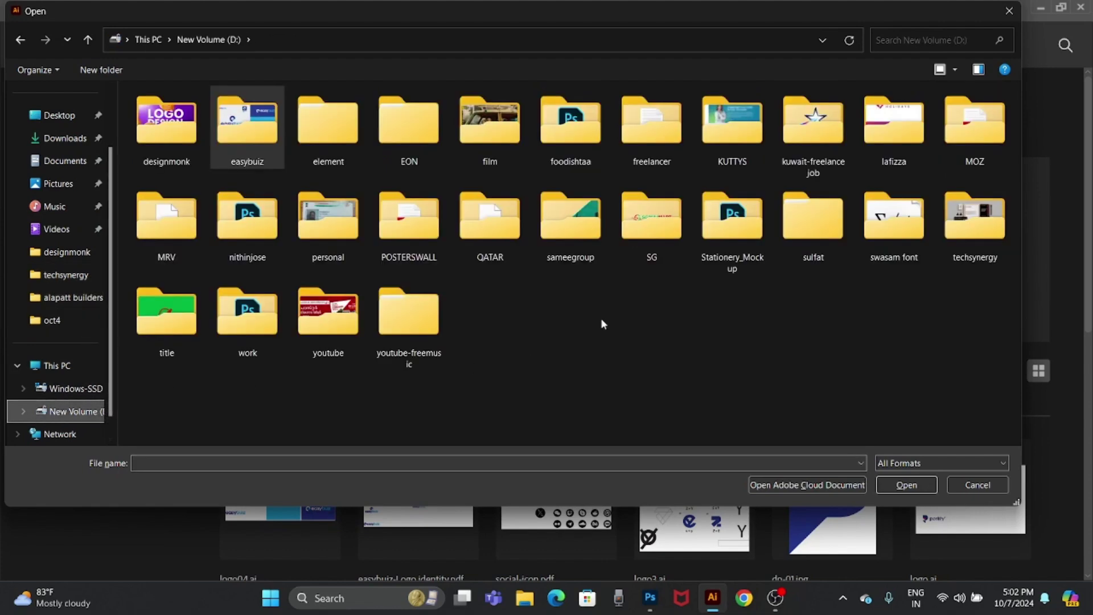
{"action": "double_click", "coordinate": [577, 257]}
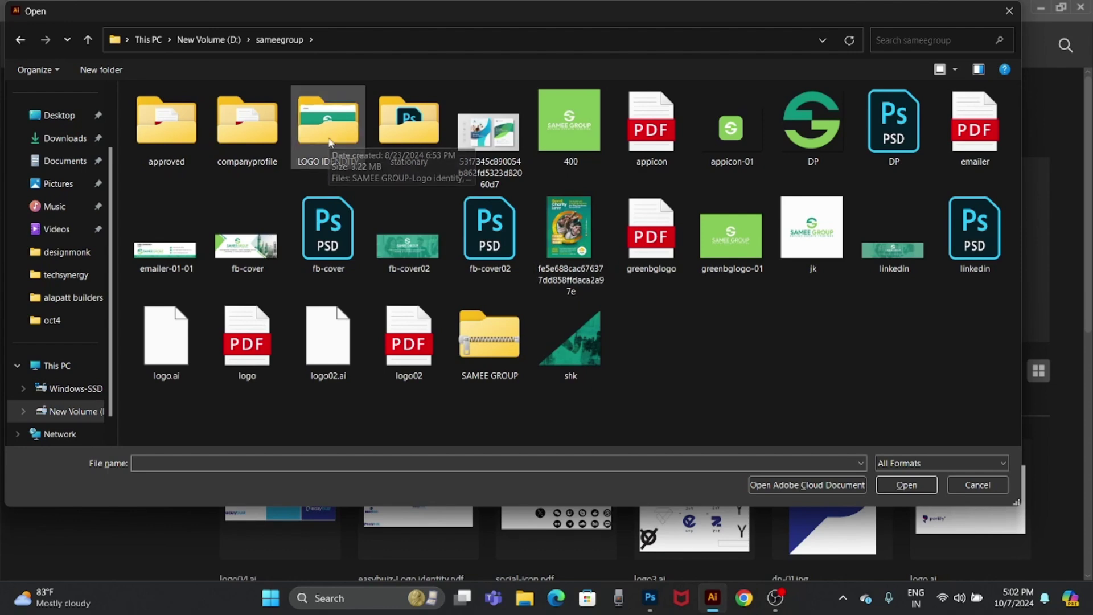
{"action": "mouse_move", "coordinate": [328, 132]}
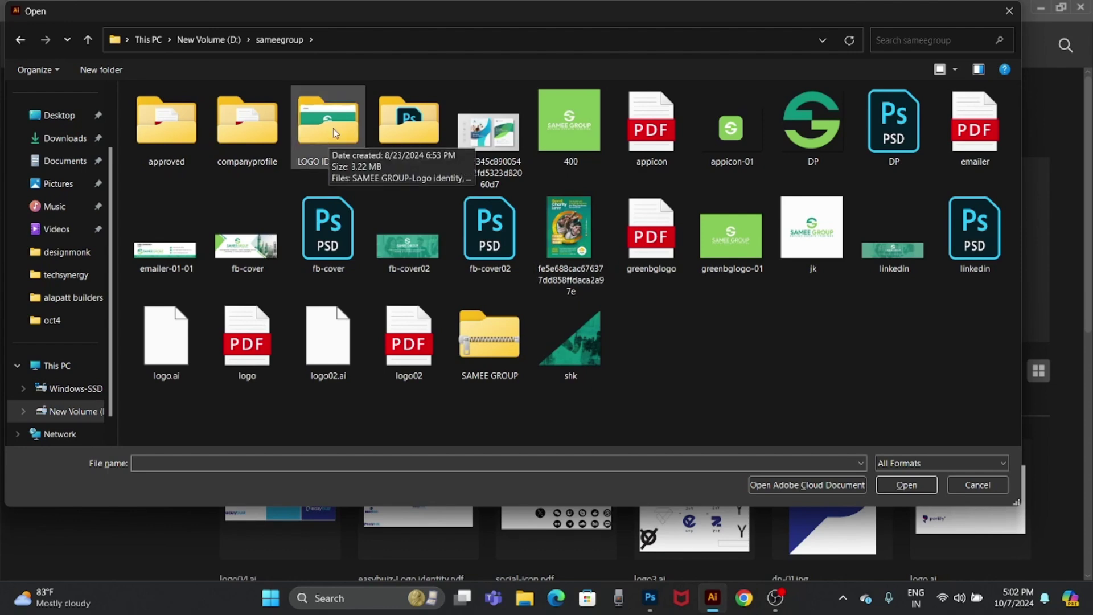
{"action": "double_click", "coordinate": [335, 132]}
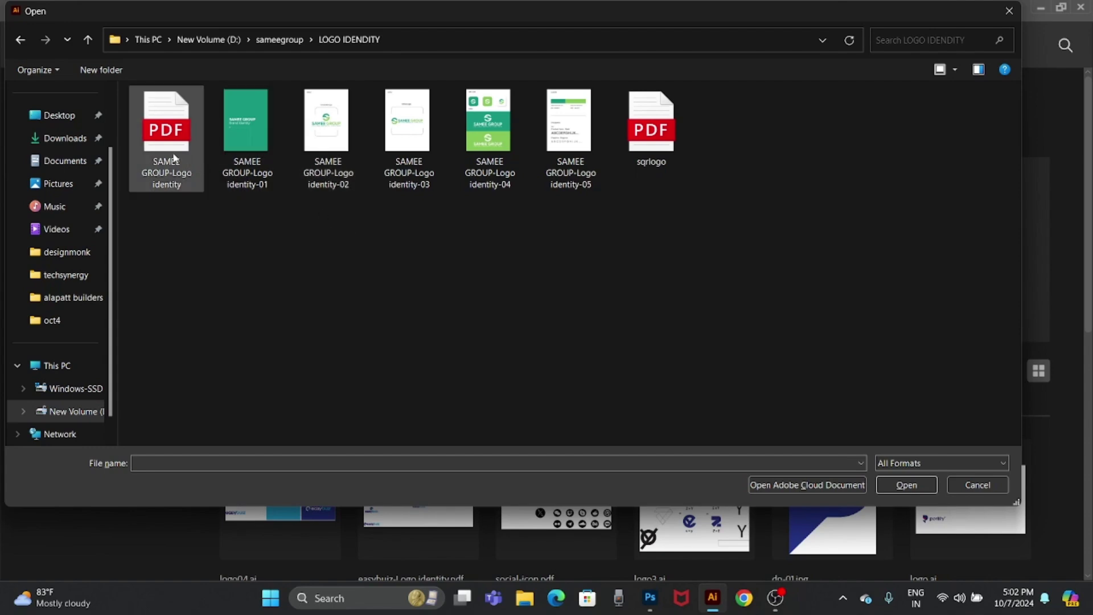
{"action": "double_click", "coordinate": [168, 128]}
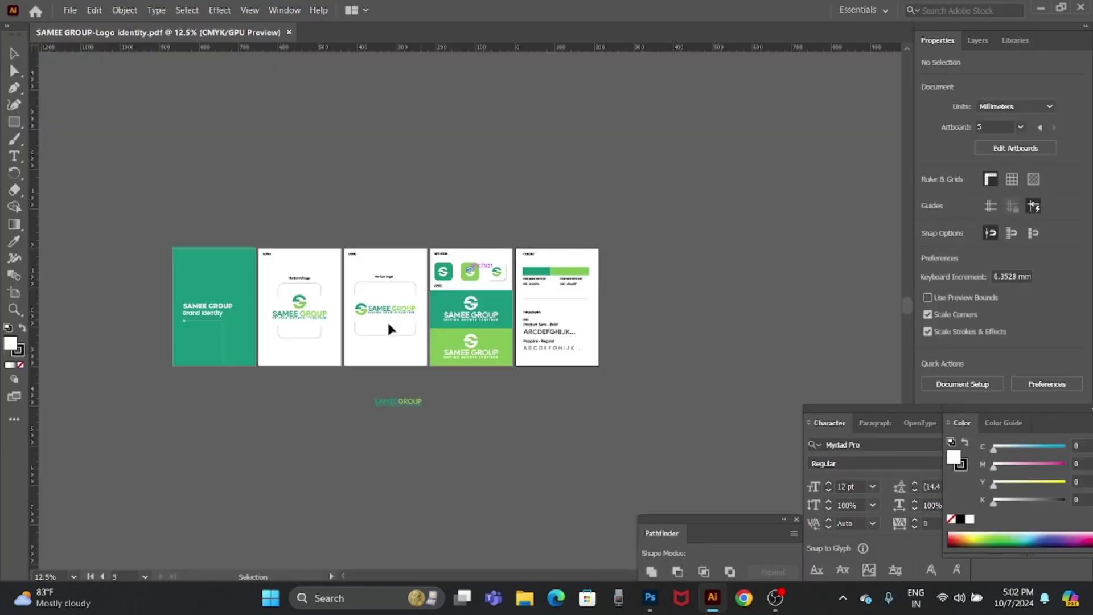
Save a copy of the logo document as SAMEE GROUP-Logo identity02.pdf.
{"action": "scroll", "coordinate": [222, 346], "scroll_direction": "up", "scroll_amount": 1}
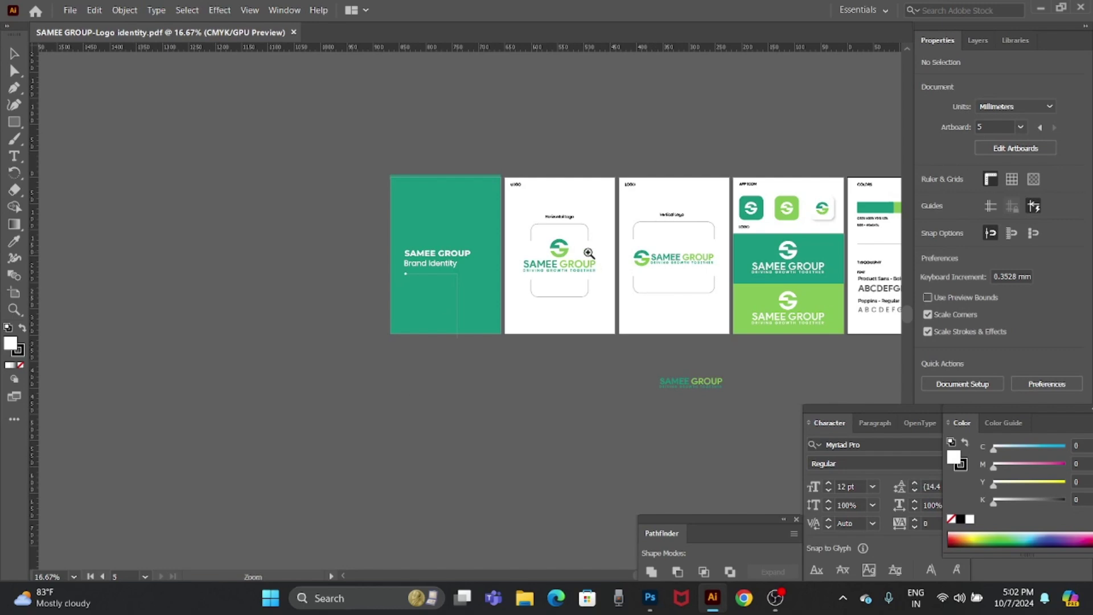
{"action": "scroll", "coordinate": [589, 254], "scroll_direction": "up", "scroll_amount": 1}
{"action": "scroll", "coordinate": [460, 342], "scroll_direction": "up", "scroll_amount": 1}
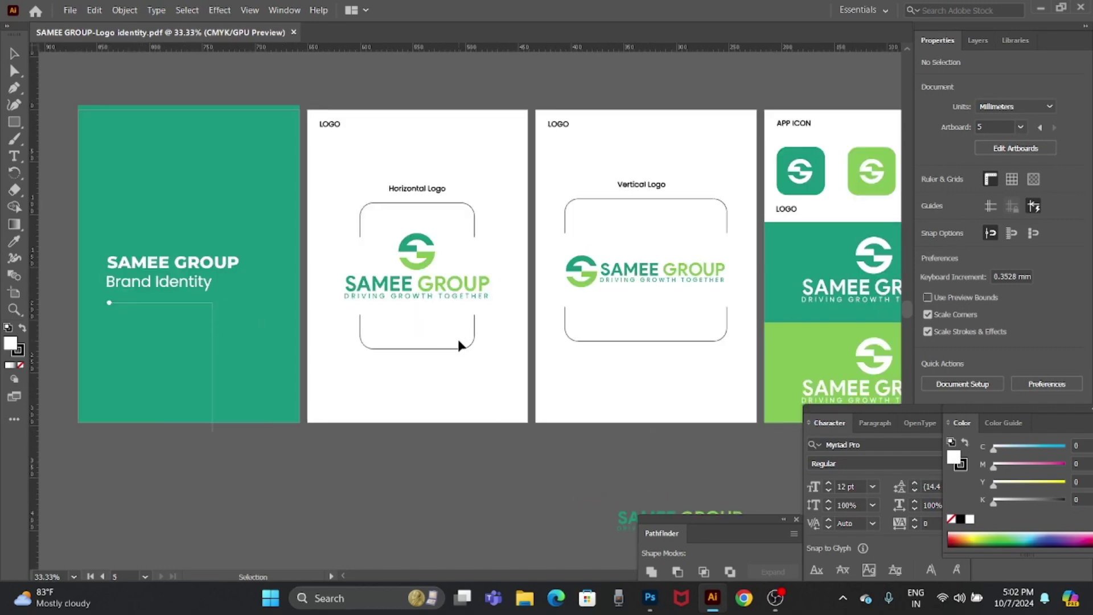
{"action": "mouse_move", "coordinate": [695, 311]}
{"action": "left_mouse_down"}
{"action": "mouse_move", "coordinate": [239, 377]}
{"action": "mouse_move", "coordinate": [457, 307]}
{"action": "mouse_move", "coordinate": [664, 317]}
{"action": "left_mouse_up"}
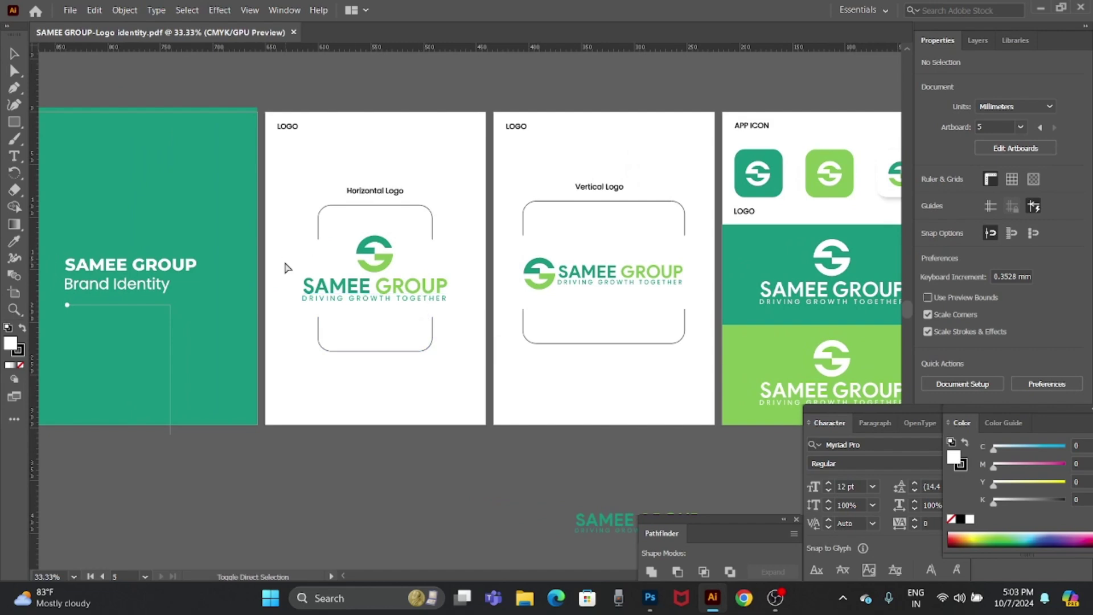
{"action": "key", "text": "ctrl+shift+s"}
{"action": "key", "text": "End"}
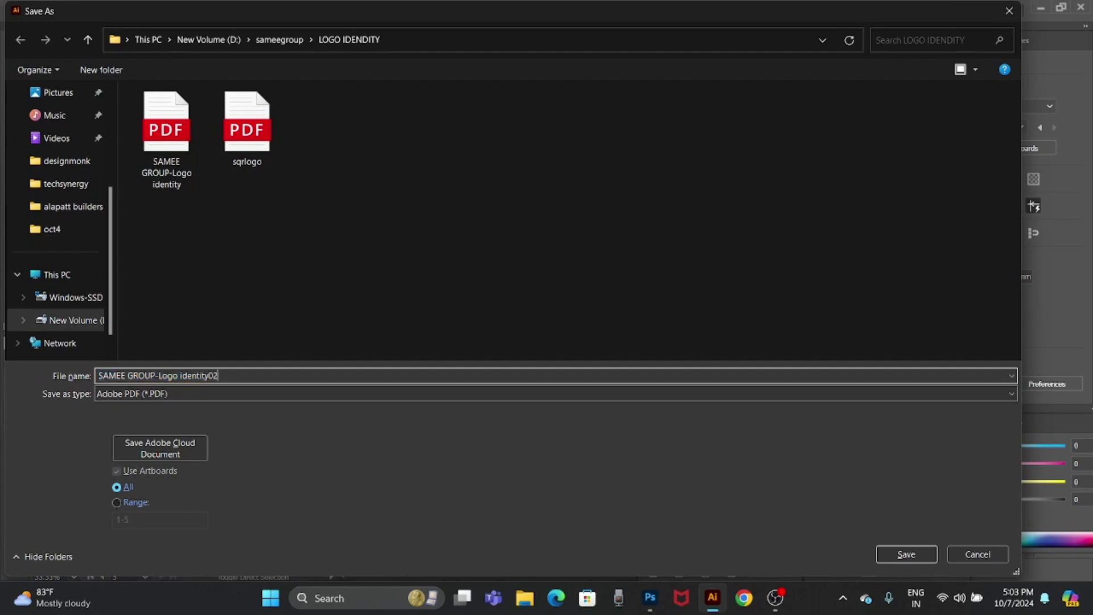
{"action": "key", "text": "Return"}
{"action": "key", "text": "Return"}
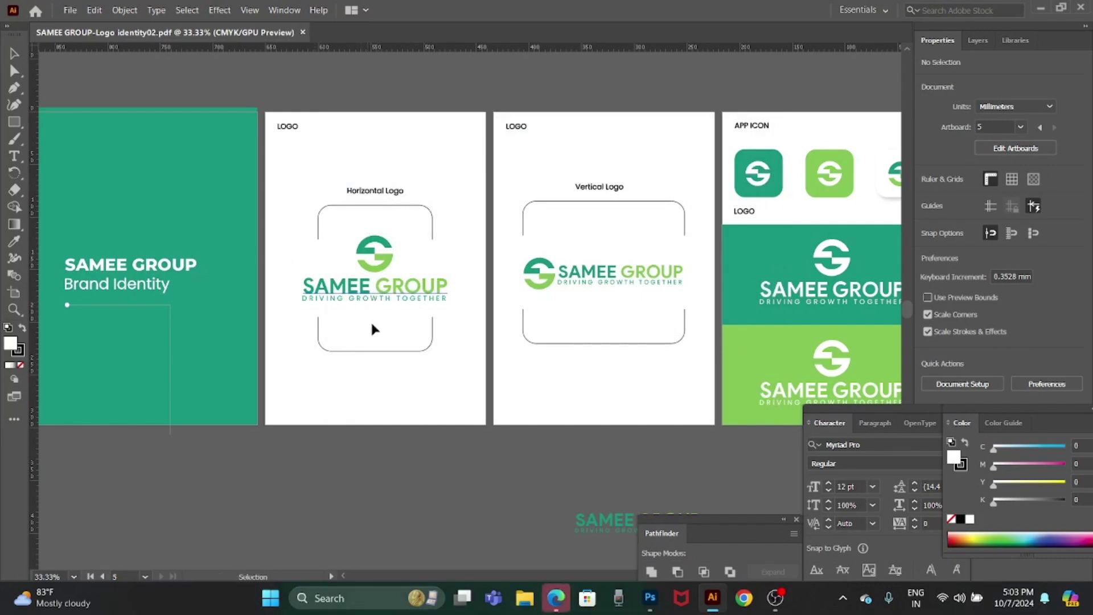
Zoom into the Horizontal Logo artboard and ungroup the logo.
{"action": "left_click", "coordinate": [439, 324], "text": "ctrl"}
{"action": "left_click_drag", "start_coordinate": [452, 312], "coordinate": [575, 272]}
{"action": "left_click", "coordinate": [574, 269]}
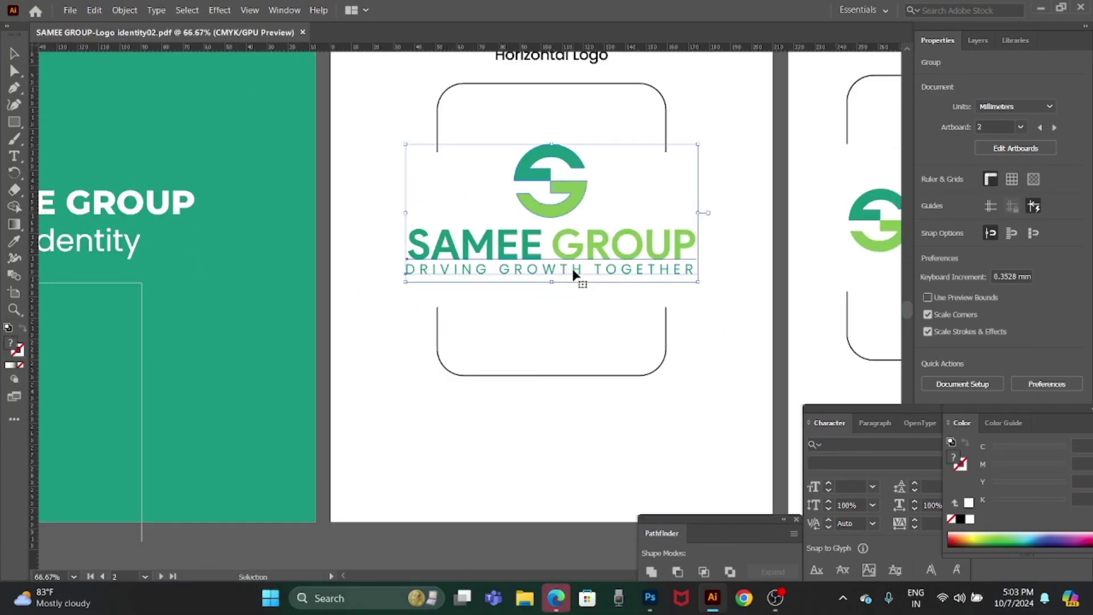
{"action": "right_click", "coordinate": [574, 270]}
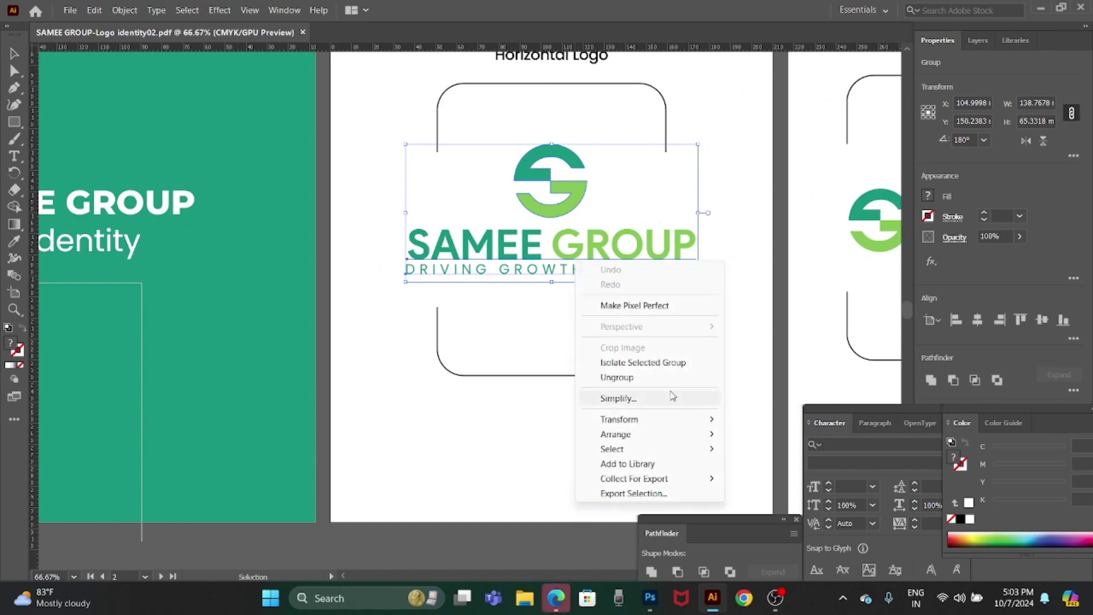
{"action": "left_click", "coordinate": [656, 378]}
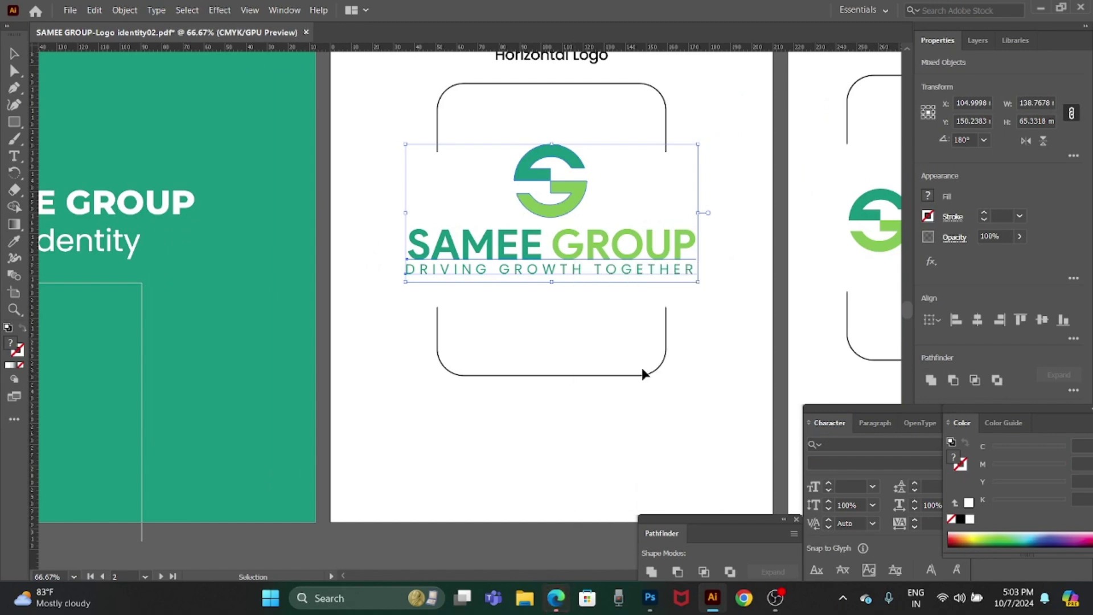
{"action": "left_click", "coordinate": [602, 273]}
Set the DRIVING GROWTH TOGETHER tagline's tracking to 316 and nudge it slightly right.
{"action": "left_click", "coordinate": [603, 271]}
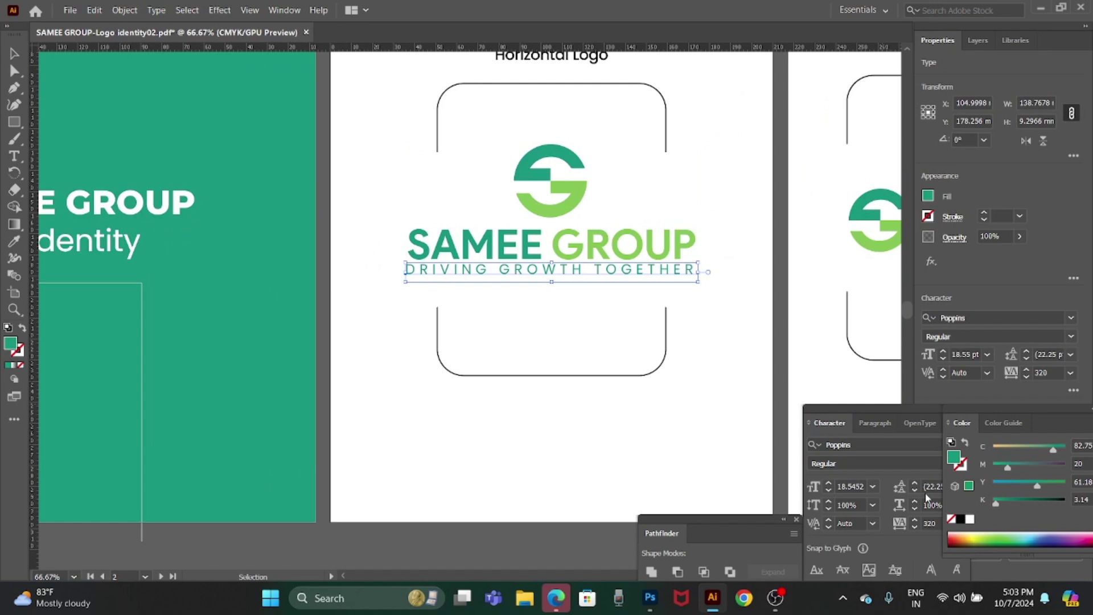
{"action": "left_click_drag", "start_coordinate": [891, 417], "coordinate": [850, 368]}
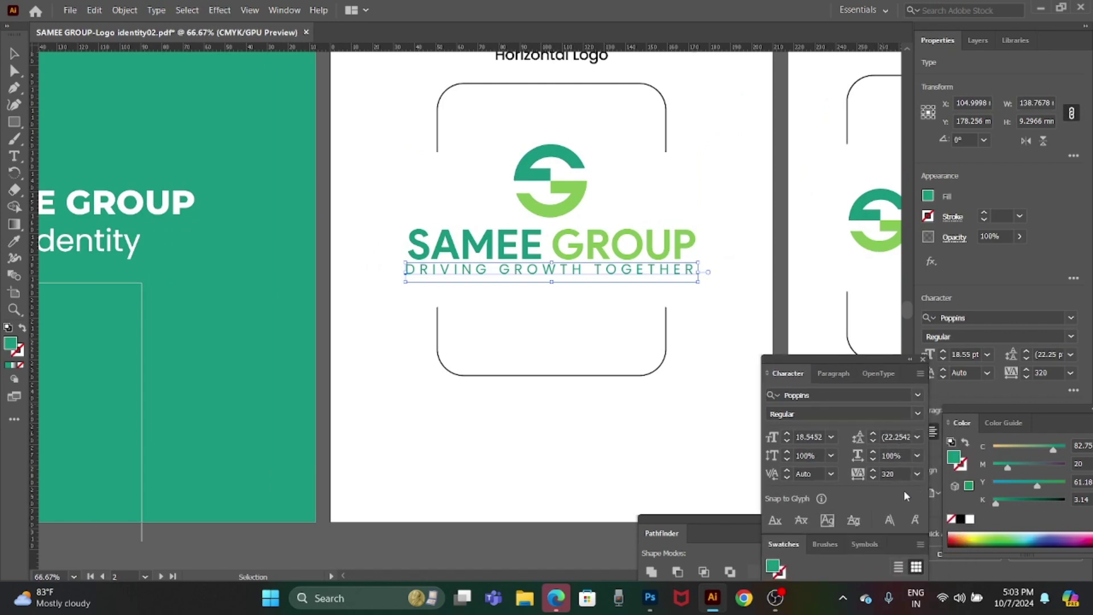
{"action": "left_click", "coordinate": [896, 475]}
{"action": "key", "text": "Down"}
{"action": "key", "text": "Down"}
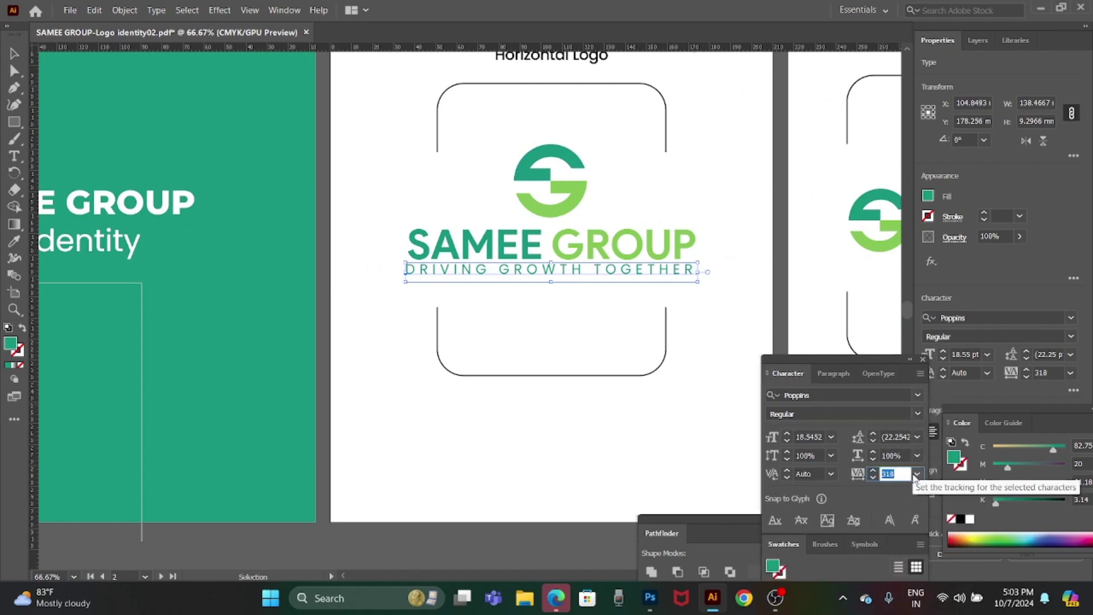
{"action": "key", "text": "Down"}
{"action": "key", "text": "Down"}
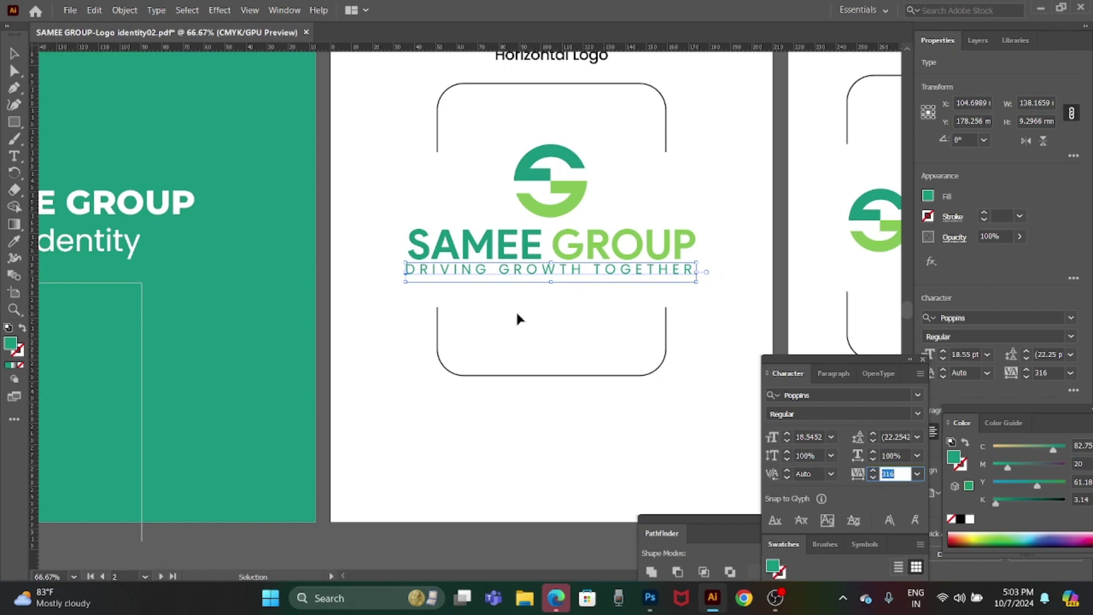
{"action": "left_click", "coordinate": [516, 314]}
{"action": "left_click", "coordinate": [490, 274]}
{"action": "key", "text": "Right"}
{"action": "key", "text": "Right"}
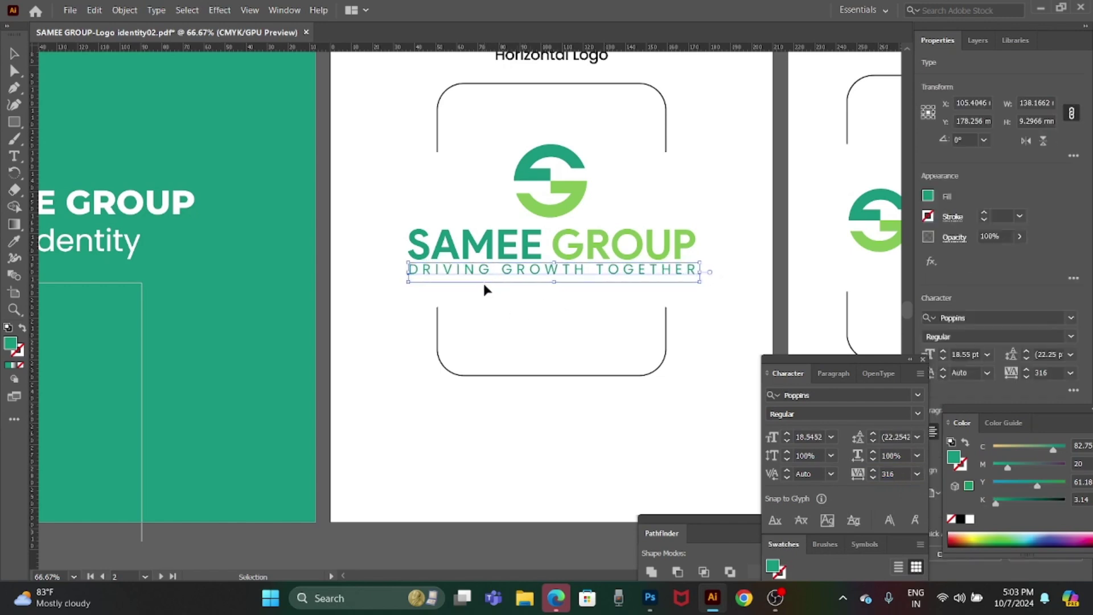
{"action": "left_click", "coordinate": [520, 304]}
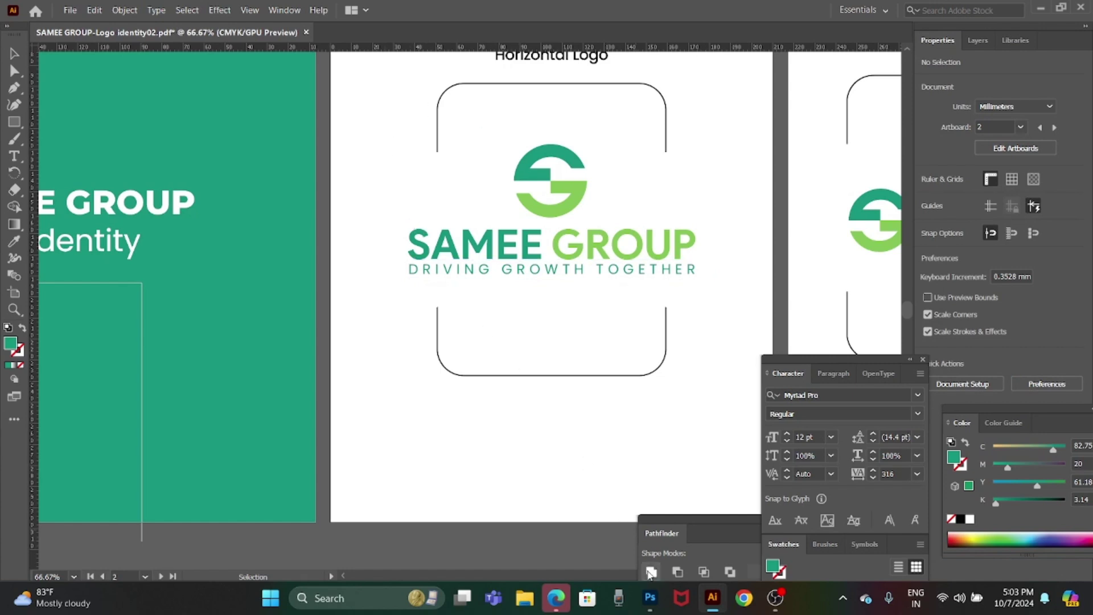
Open 05.psd in Photoshop and delete the shipping container mockup's layers.
{"action": "left_click", "coordinate": [650, 598]}
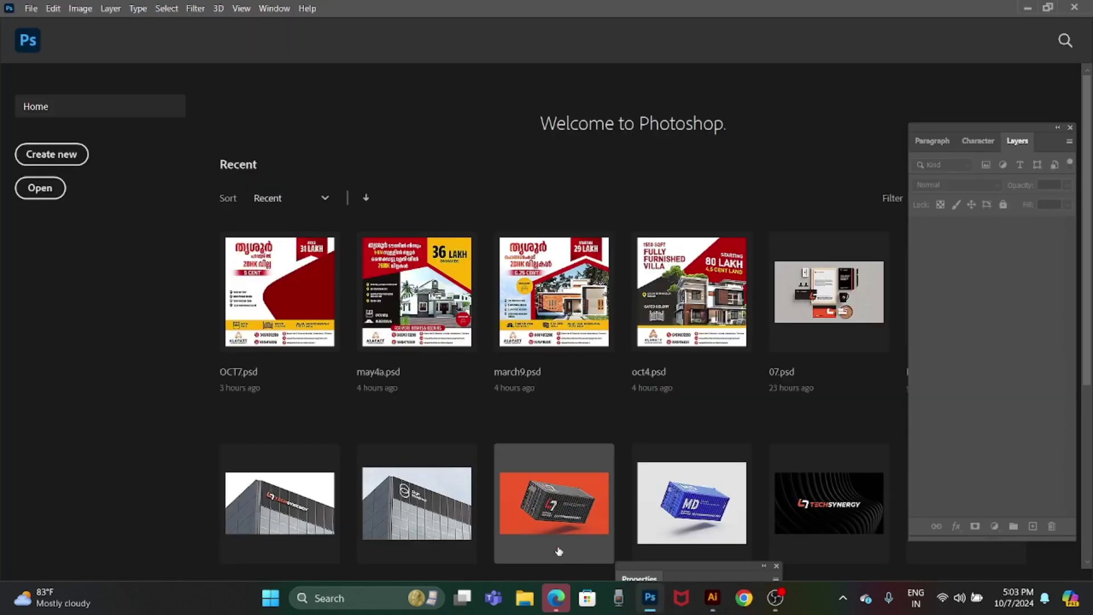
{"action": "scroll", "coordinate": [545, 503], "scroll_direction": "down", "scroll_amount": 1}
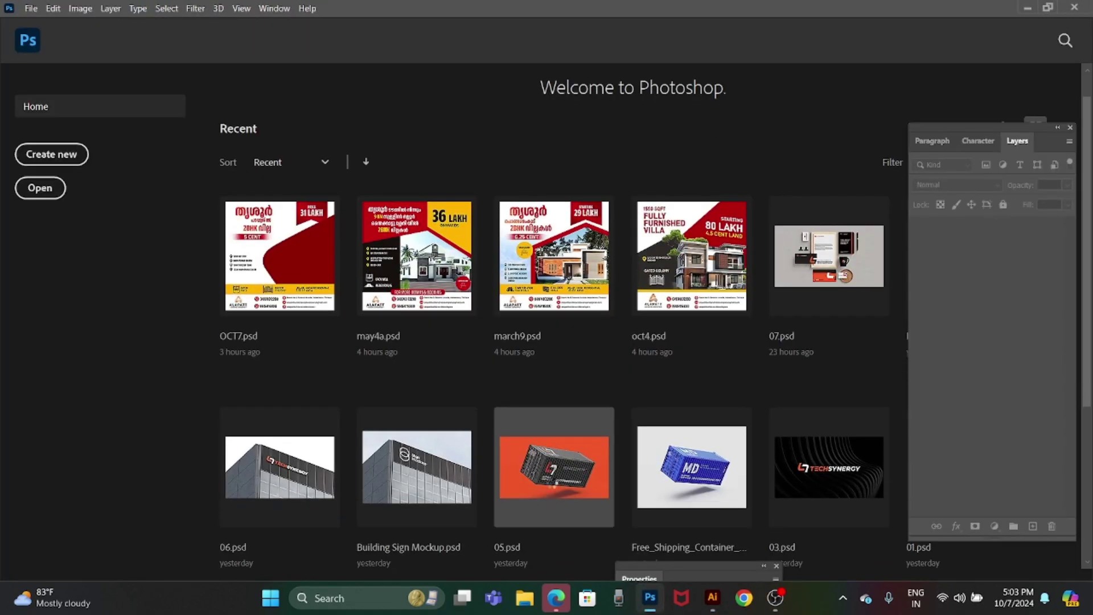
{"action": "left_click", "coordinate": [556, 467]}
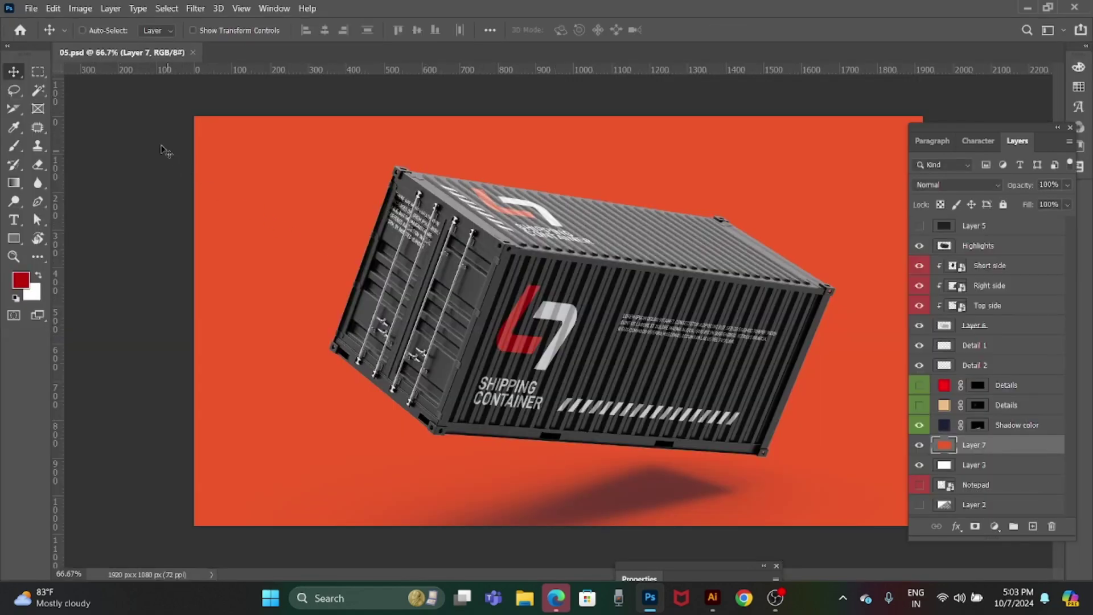
{"action": "left_click", "coordinate": [82, 30]}
{"action": "left_click_drag", "start_coordinate": [173, 125], "coordinate": [891, 521]}
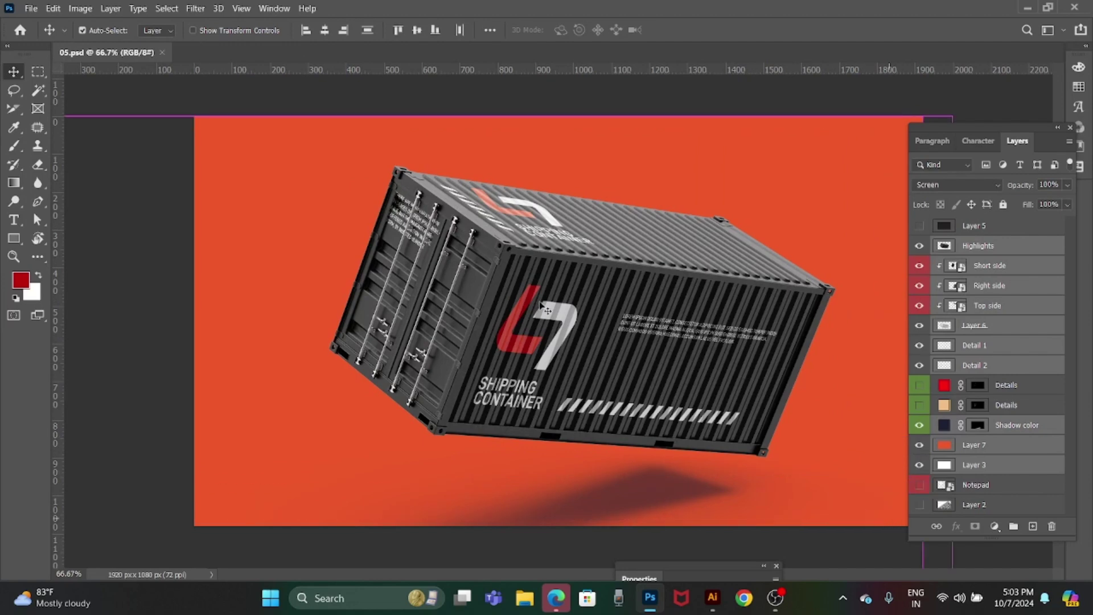
{"action": "key", "text": "Delete"}
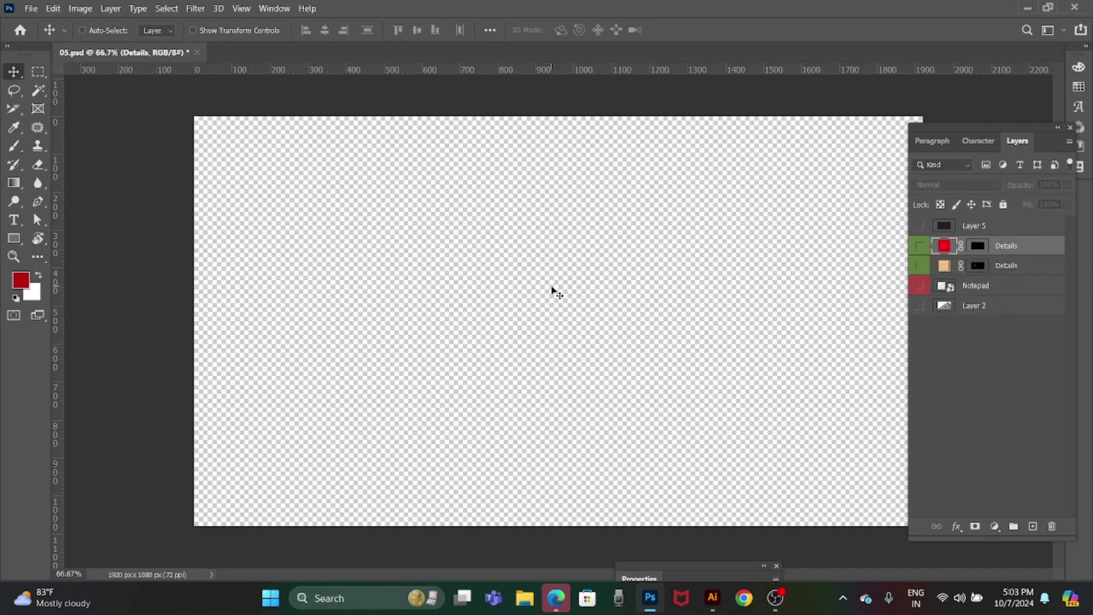
Add a new Layer 6 filled with white.
{"action": "key", "text": "ctrl+shift+n"}
{"action": "key", "text": "Return"}
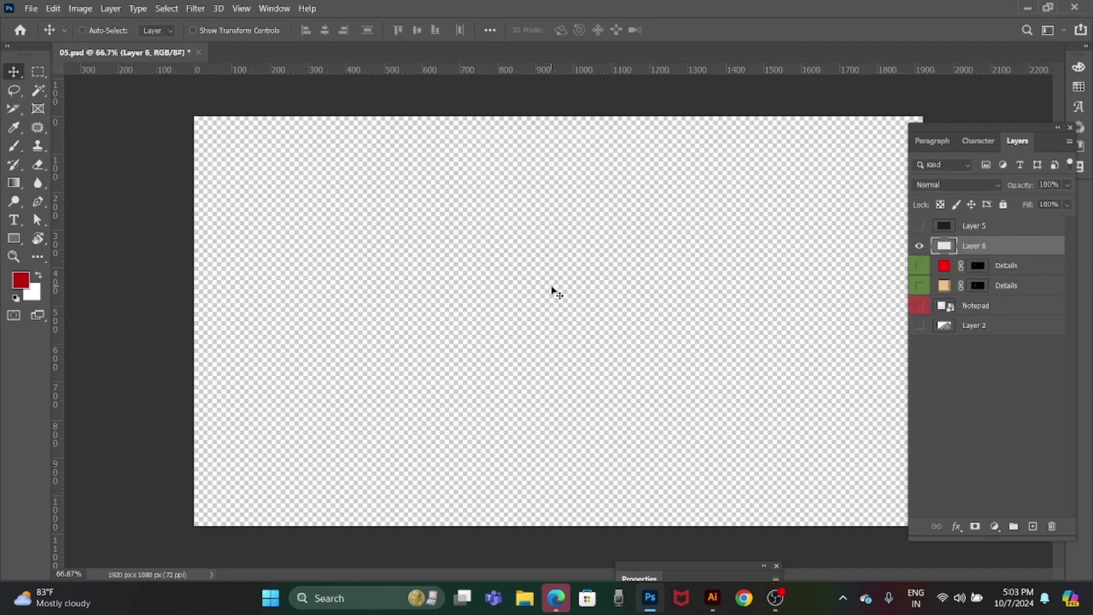
{"action": "key", "text": "ctrl+BackSpace"}
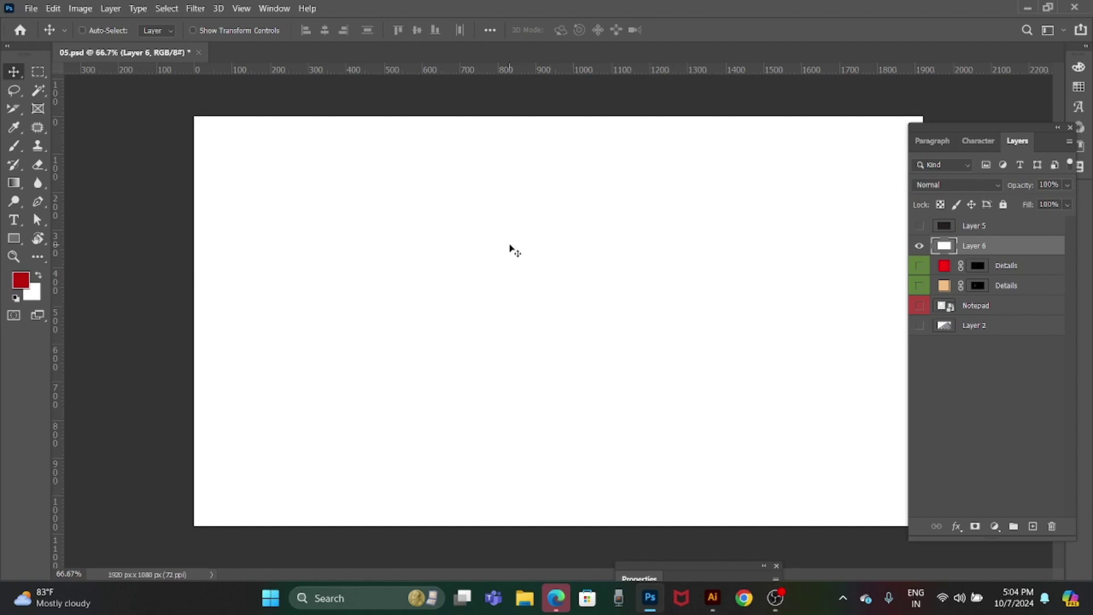
{"action": "left_click", "coordinate": [777, 606]}
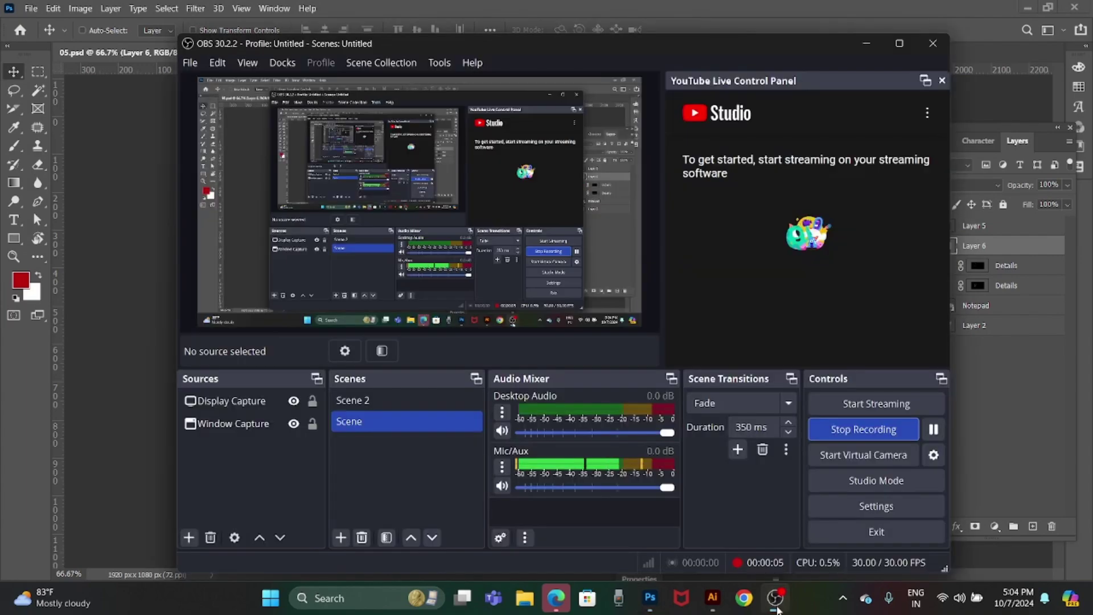
{"action": "left_click", "coordinate": [777, 607]}
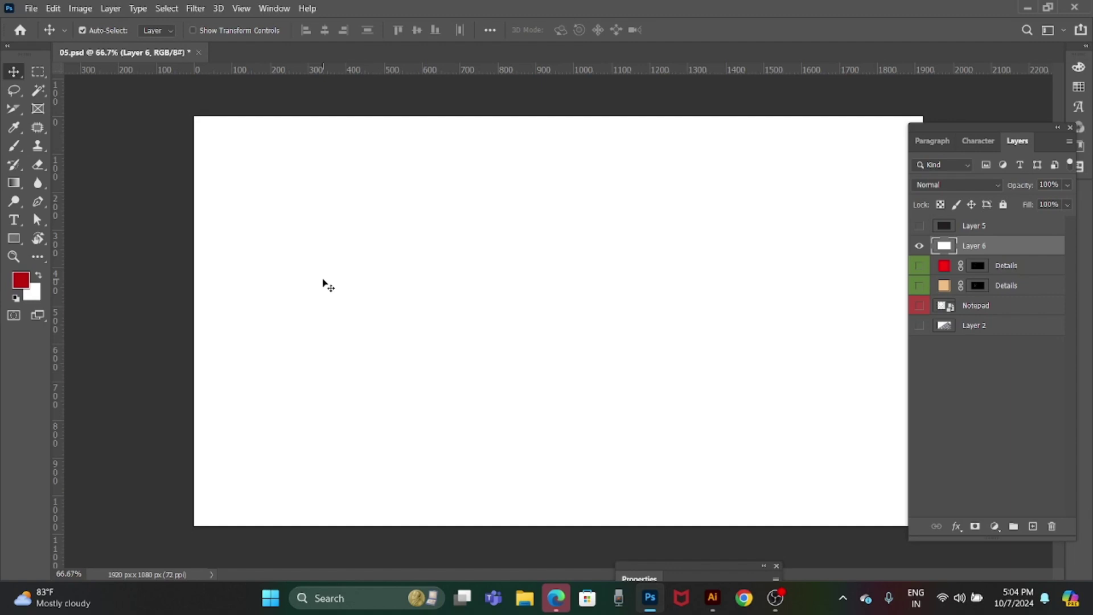
Save the document as 01.psd in D:\sameegroup, accepting the format options.
{"action": "key", "text": "ctrl+shift+s"}
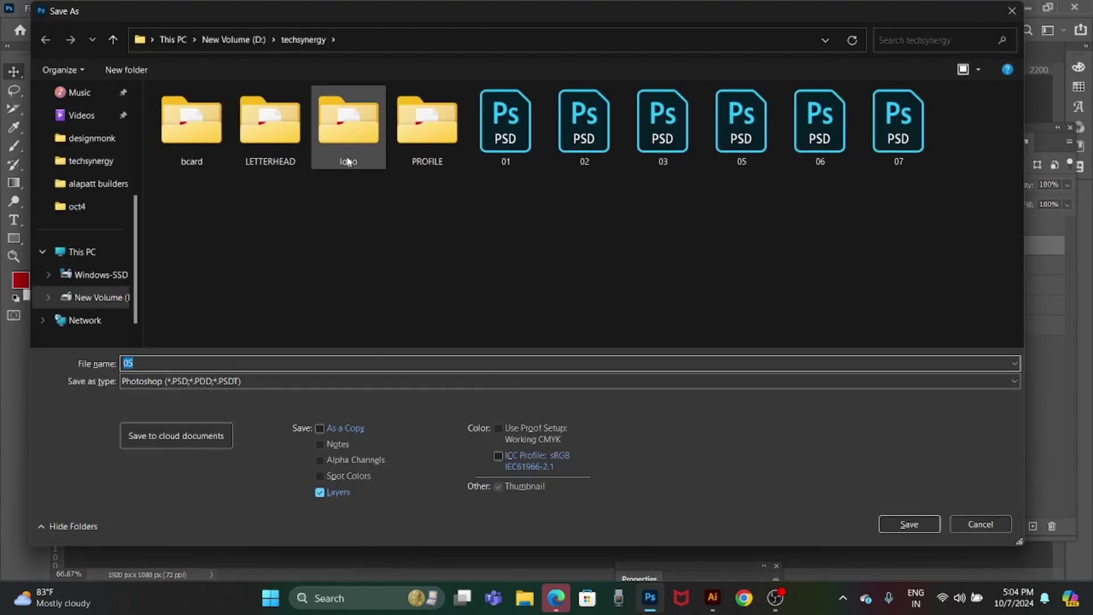
{"action": "mouse_move", "coordinate": [349, 129]}
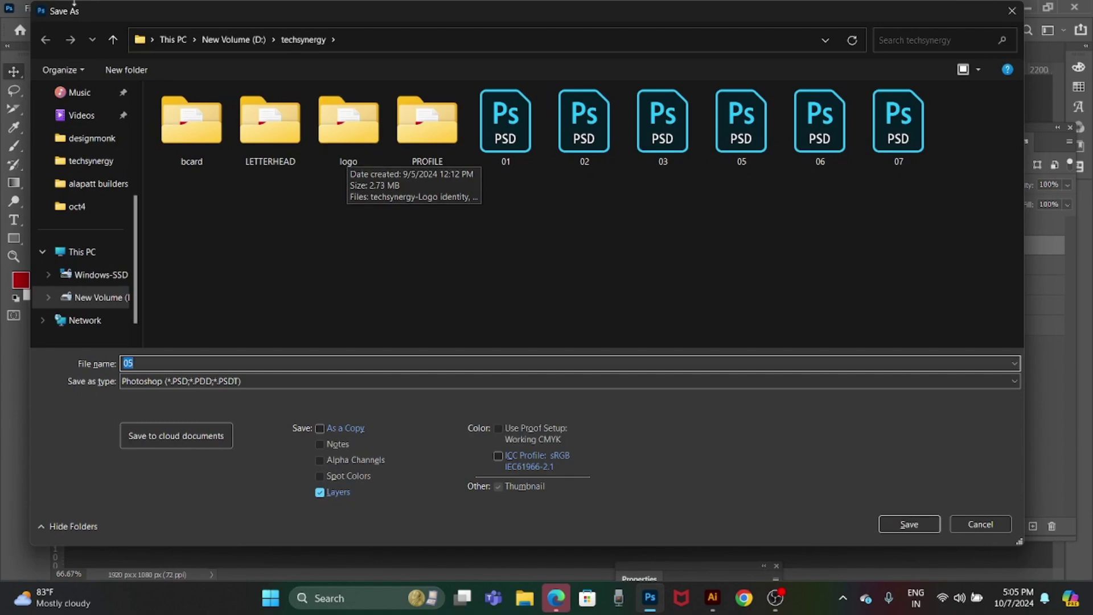
{"action": "left_click", "coordinate": [117, 298]}
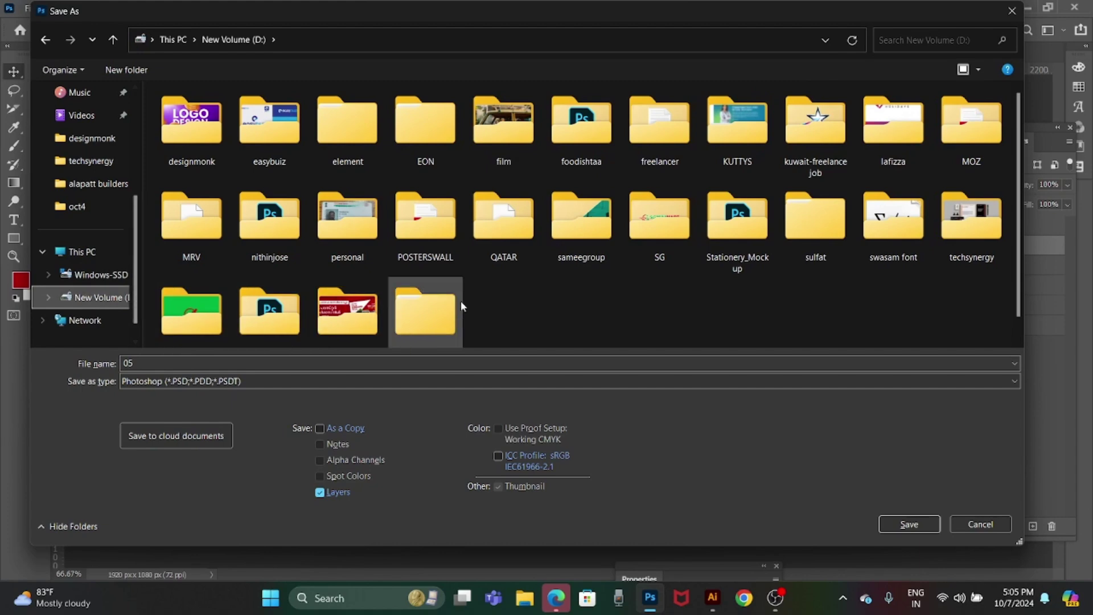
{"action": "left_click", "coordinate": [595, 230]}
{"action": "double_click", "coordinate": [592, 230]}
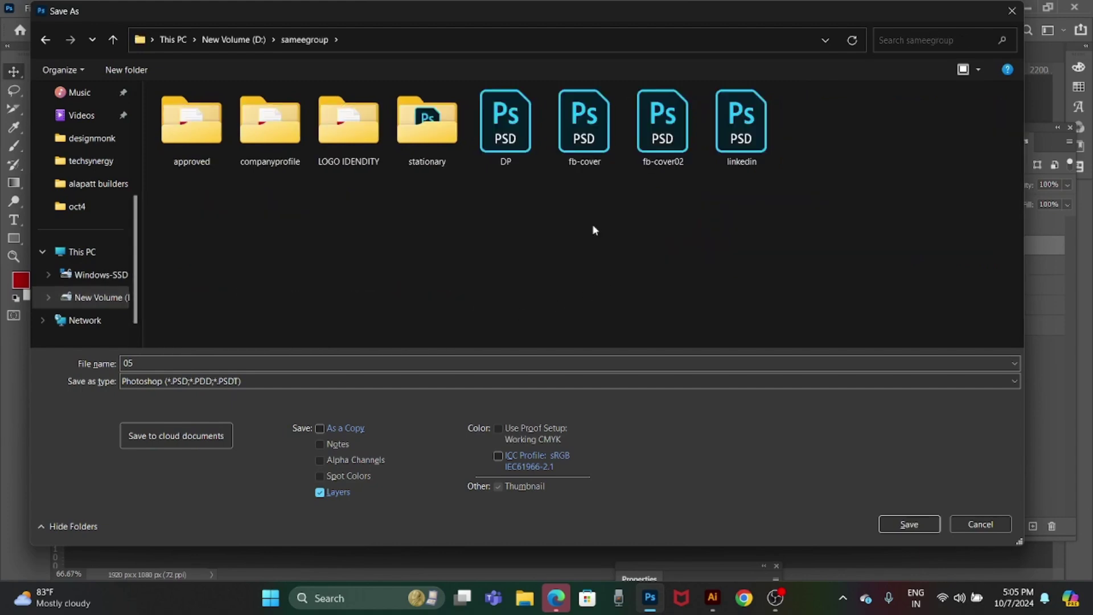
{"action": "double_click", "coordinate": [229, 362]}
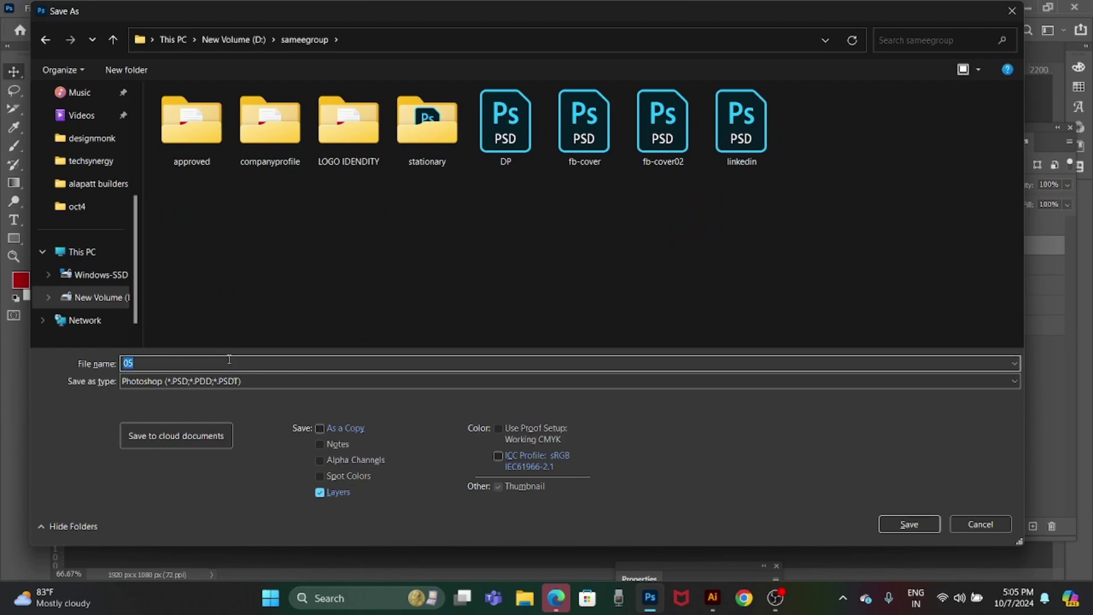
{"action": "type", "text": "01"}
{"action": "key", "text": "Return"}
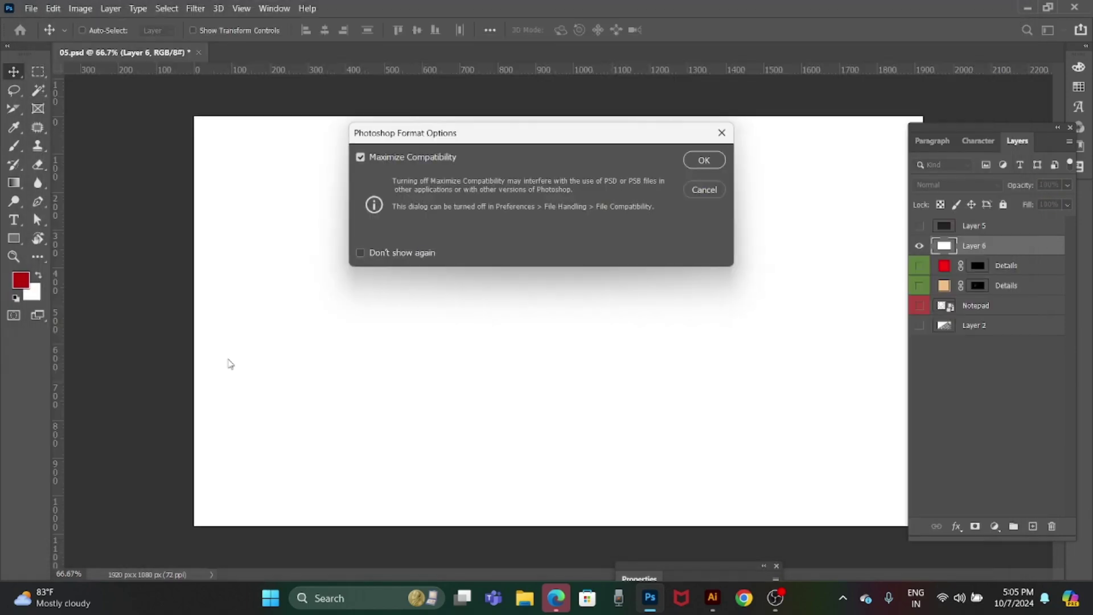
{"action": "key", "text": "Return"}
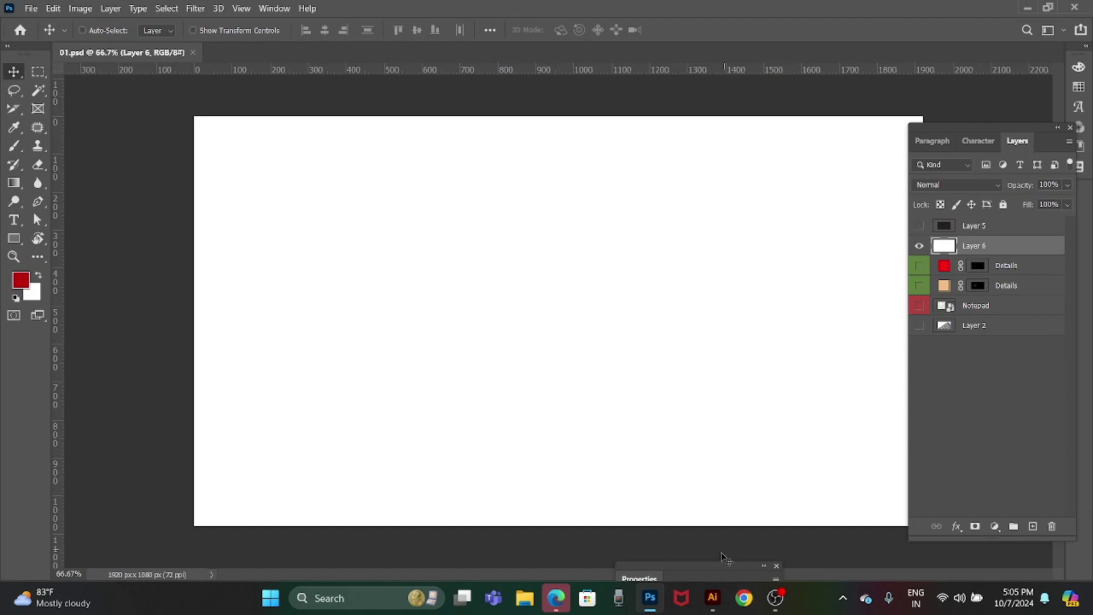
Ungroup the horizontal logo on artboard 3, separating the name and tagline text.
{"action": "left_click", "coordinate": [712, 598]}
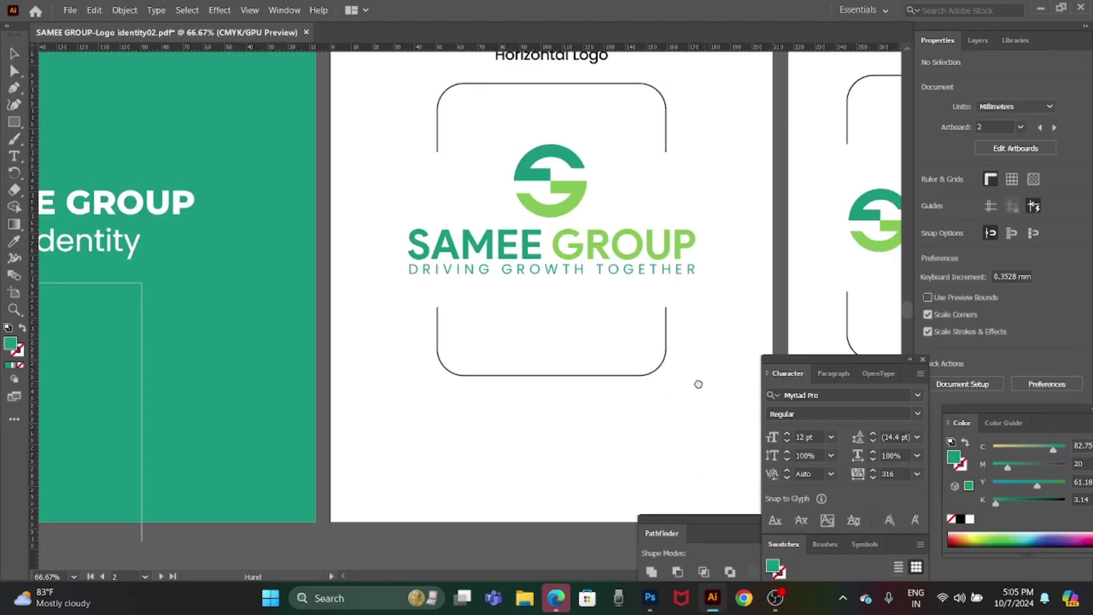
{"action": "left_click_drag", "start_coordinate": [698, 384], "coordinate": [157, 374]}
{"action": "left_click", "coordinate": [377, 224]}
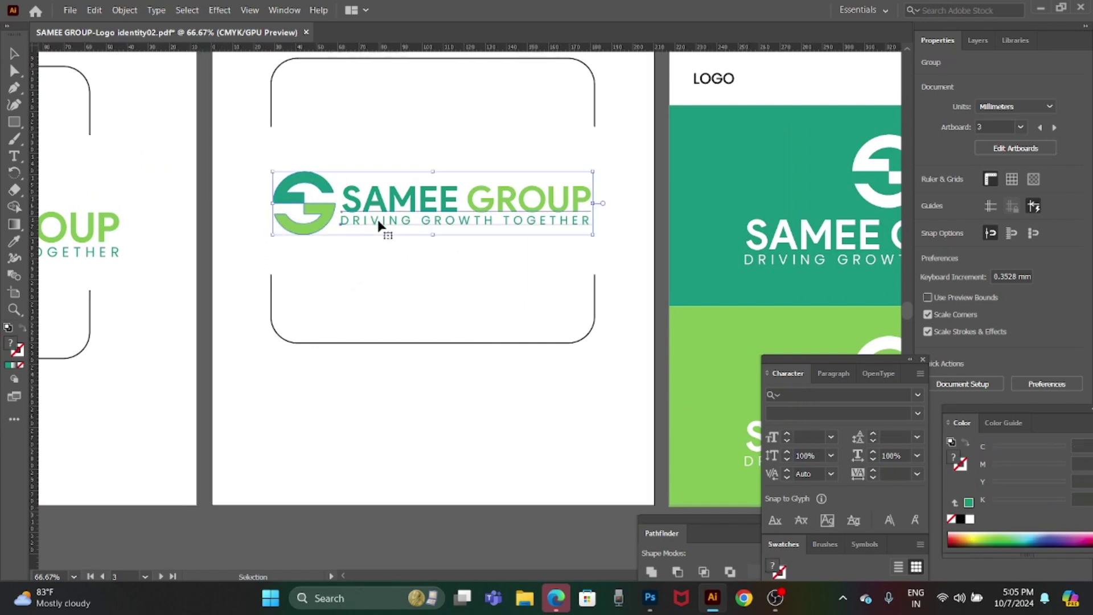
{"action": "right_click", "coordinate": [380, 222]}
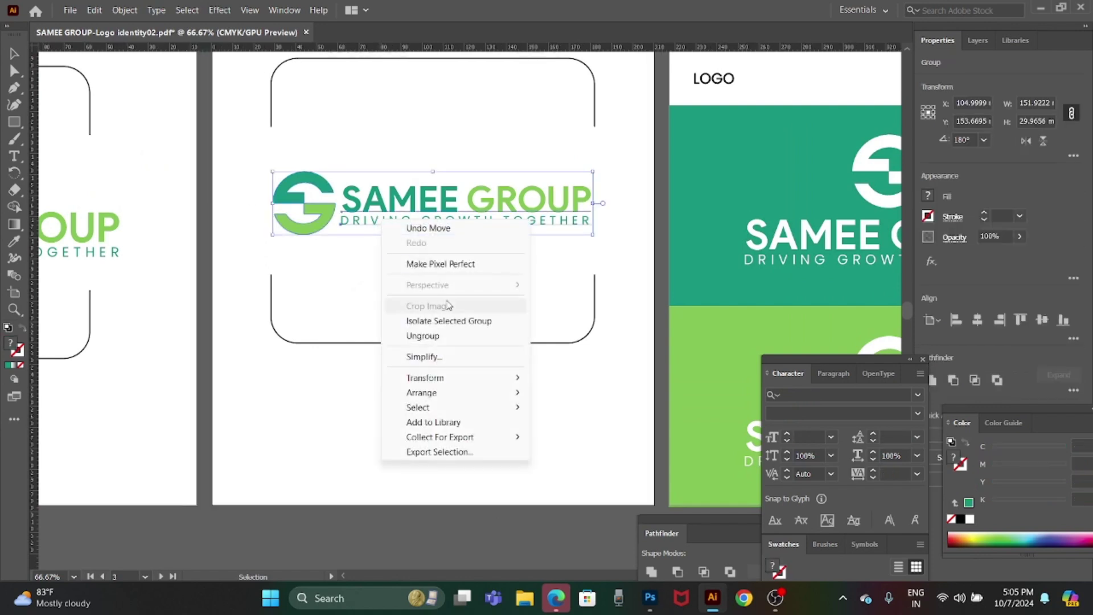
{"action": "left_click", "coordinate": [428, 334]}
{"action": "left_click", "coordinate": [420, 297]}
{"action": "left_click", "coordinate": [419, 226]}
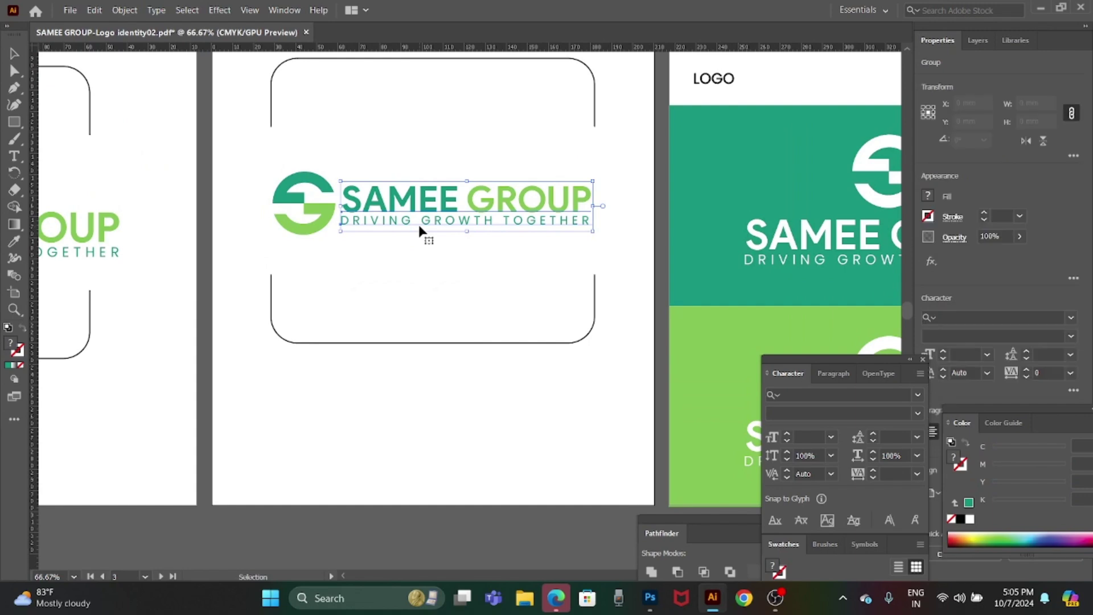
{"action": "right_click", "coordinate": [420, 228]}
{"action": "left_click", "coordinate": [491, 343]}
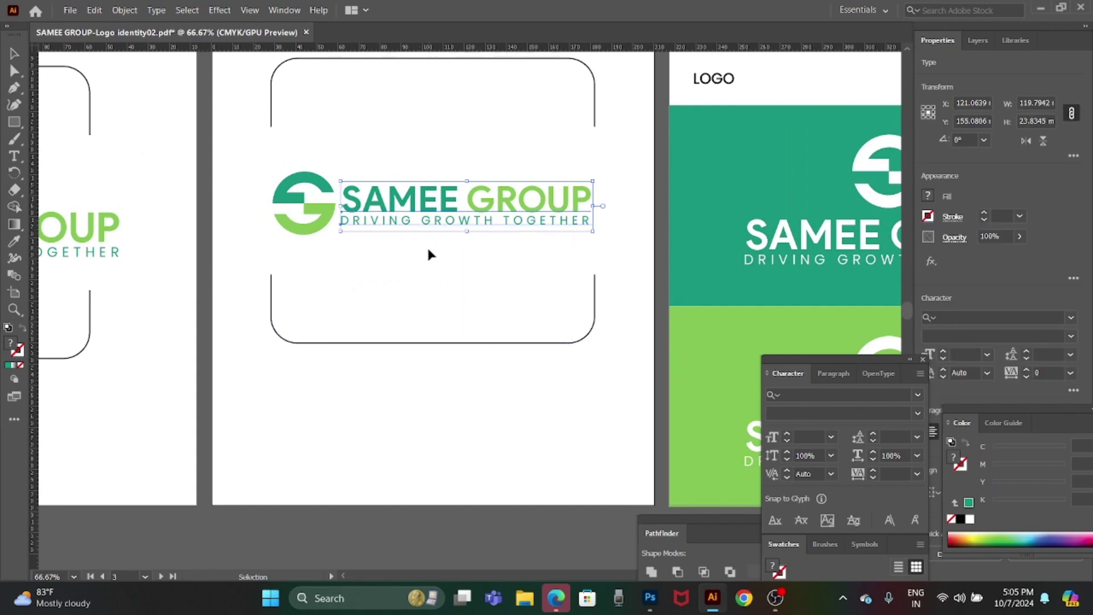
{"action": "left_click", "coordinate": [428, 246]}
Tighten the tagline's letter spacing by one tracking step.
{"action": "left_click", "coordinate": [434, 221]}
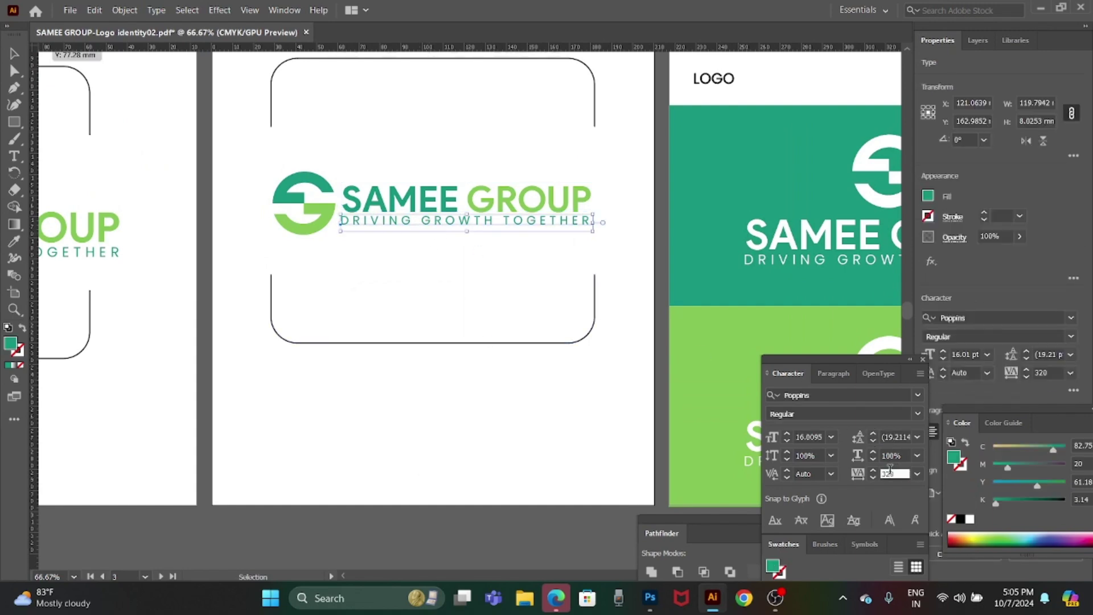
{"action": "left_click", "coordinate": [891, 474]}
{"action": "key", "text": "Down"}
{"action": "key", "text": "Down"}
{"action": "key", "text": "Down"}
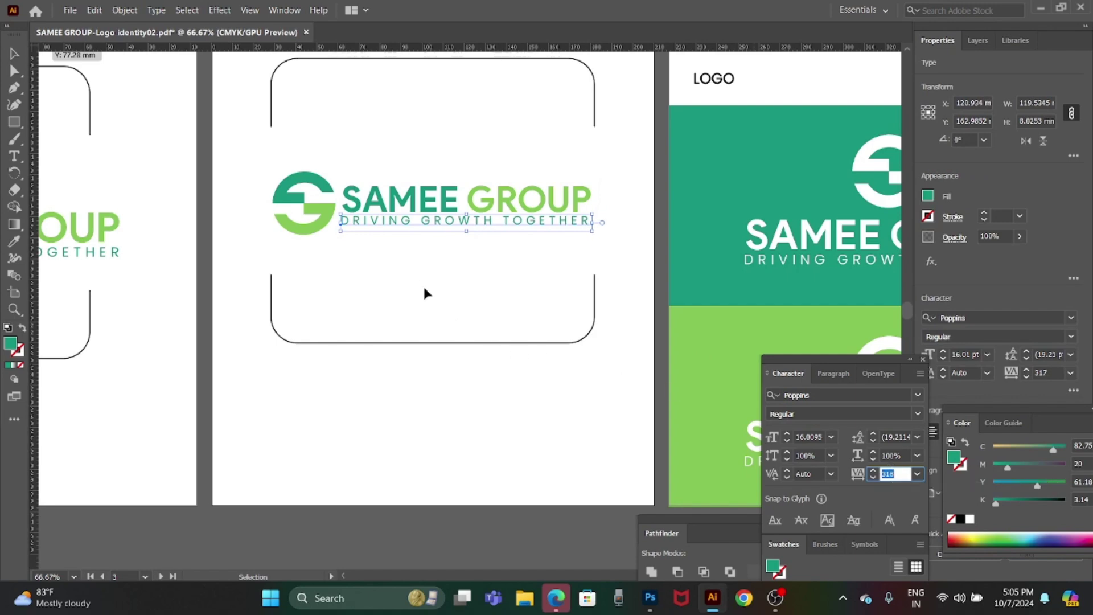
{"action": "left_click", "coordinate": [425, 293]}
Float the colour panel out of the dock and select the SAMEE GROUP name text.
{"action": "left_click_drag", "start_coordinate": [417, 261], "coordinate": [464, 146]}
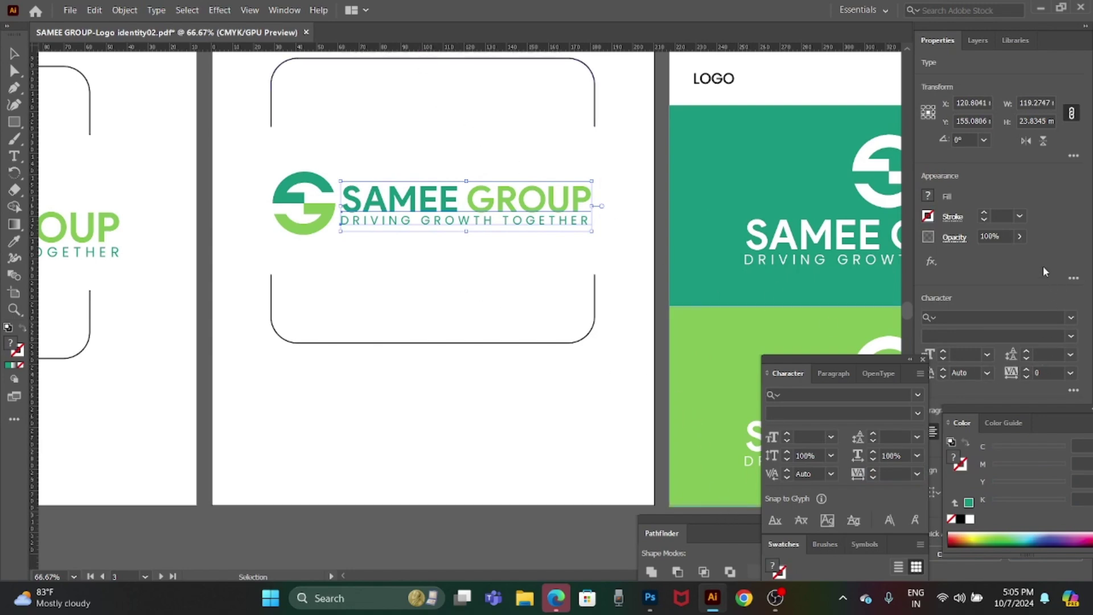
{"action": "mouse_move", "coordinate": [1059, 416]}
{"action": "left_mouse_down"}
{"action": "mouse_move", "coordinate": [987, 454]}
{"action": "mouse_move", "coordinate": [701, 533]}
{"action": "left_mouse_up"}
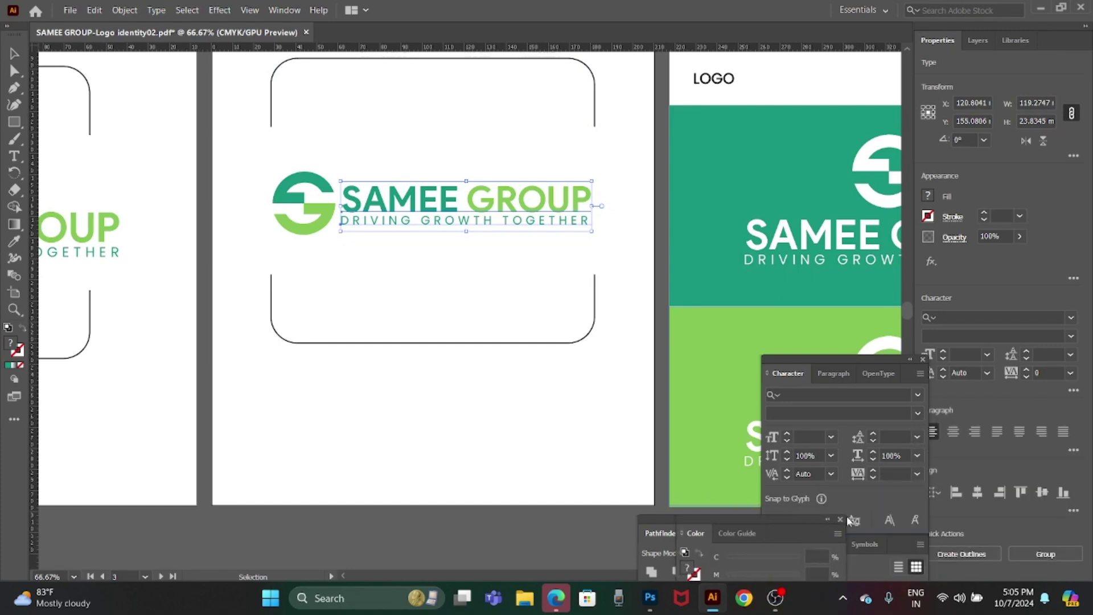
{"action": "left_click", "coordinate": [509, 291]}
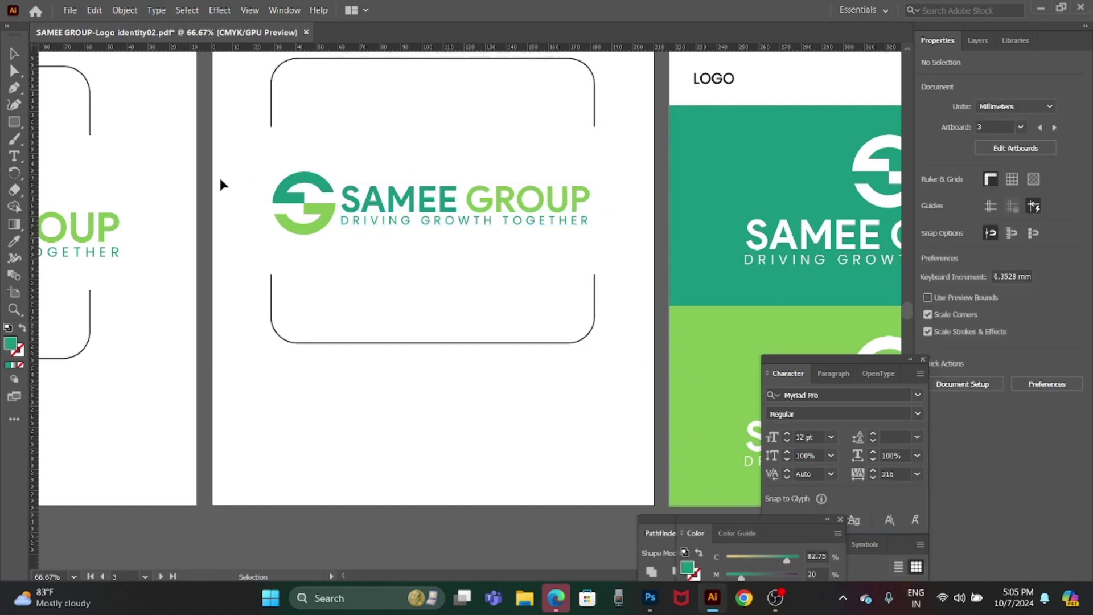
{"action": "left_click", "coordinate": [409, 189]}
{"action": "right_click", "coordinate": [410, 191]}
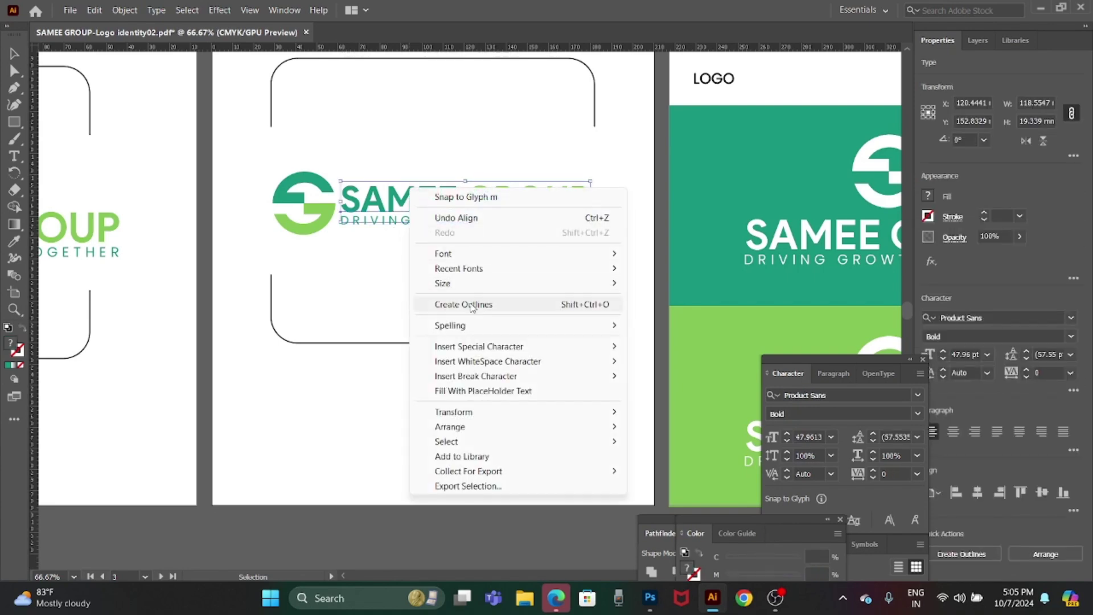
Convert the SAMEE GROUP name and tagline to outlines and select the whole logo.
{"action": "left_click", "coordinate": [454, 290]}
{"action": "left_click", "coordinate": [449, 232]}
{"action": "right_click", "coordinate": [447, 231]}
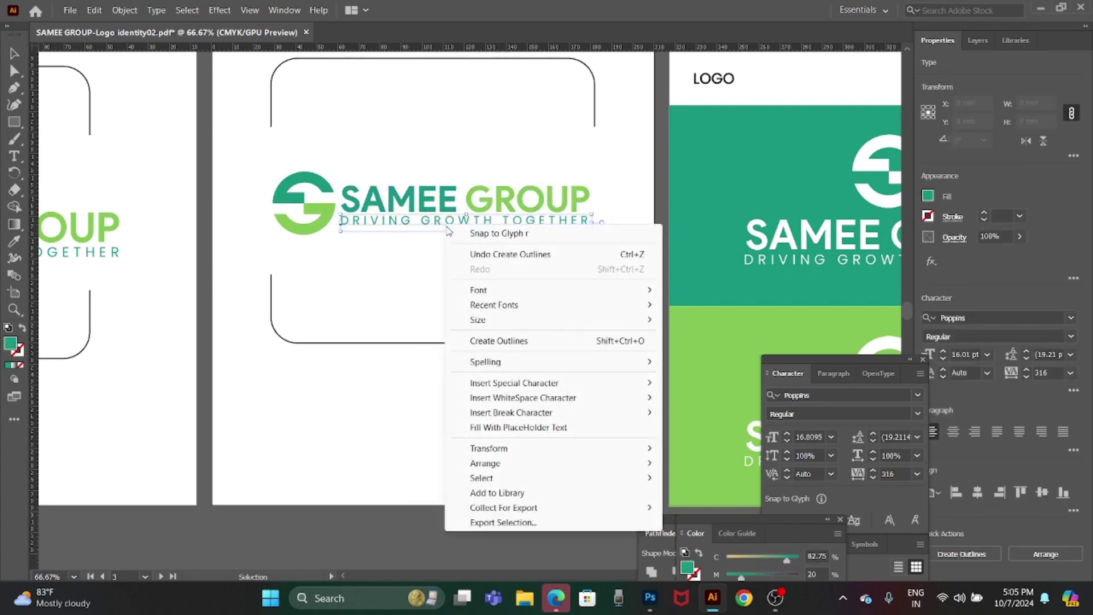
{"action": "left_click", "coordinate": [469, 338]}
{"action": "left_click", "coordinate": [406, 308]}
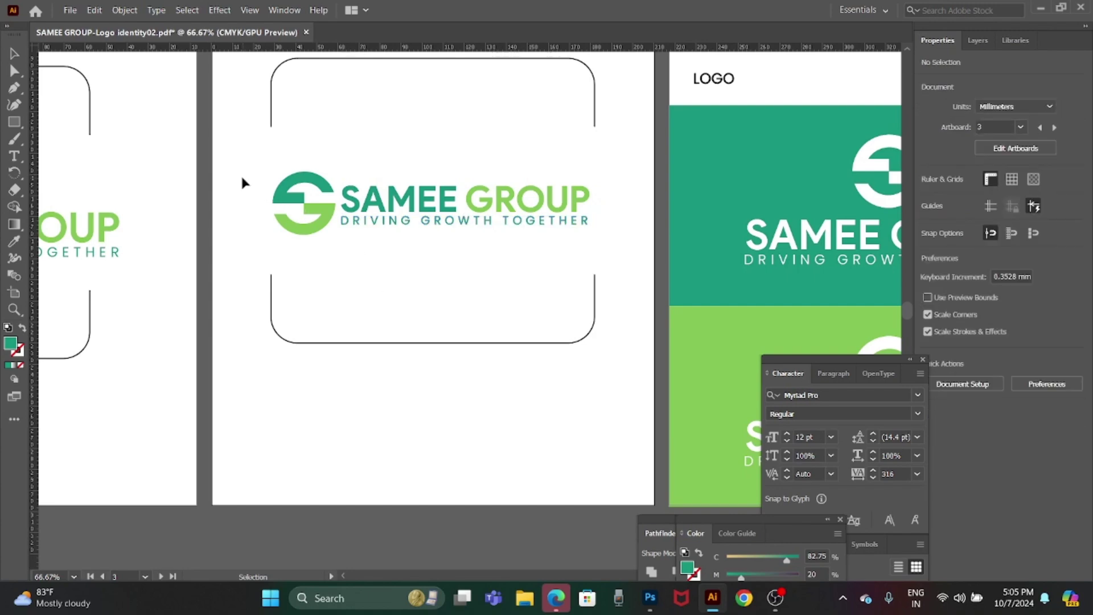
{"action": "left_click_drag", "start_coordinate": [243, 179], "coordinate": [645, 264]}
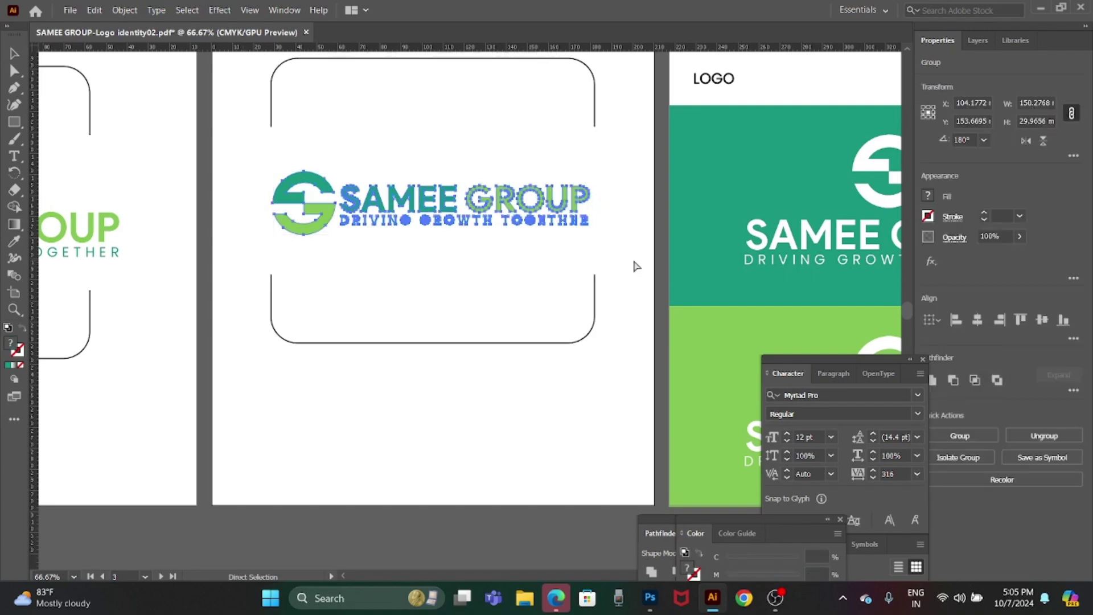
{"action": "key", "text": "alt+Tab"}
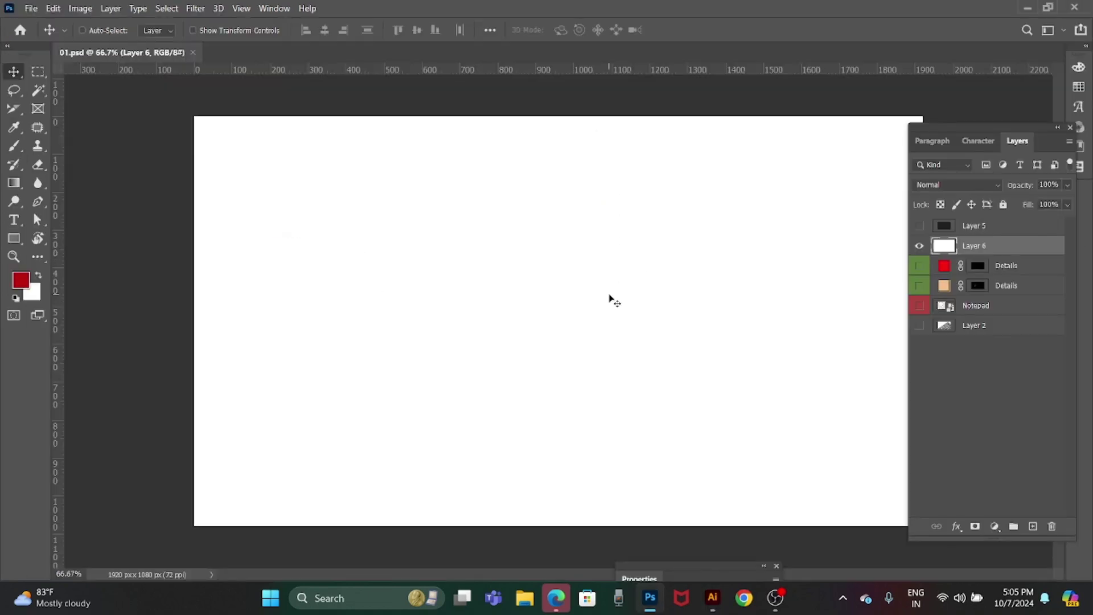
Paste the logo into 01.psd as pixels and enlarge it to about twice its size.
{"action": "key", "text": "ctrl+v"}
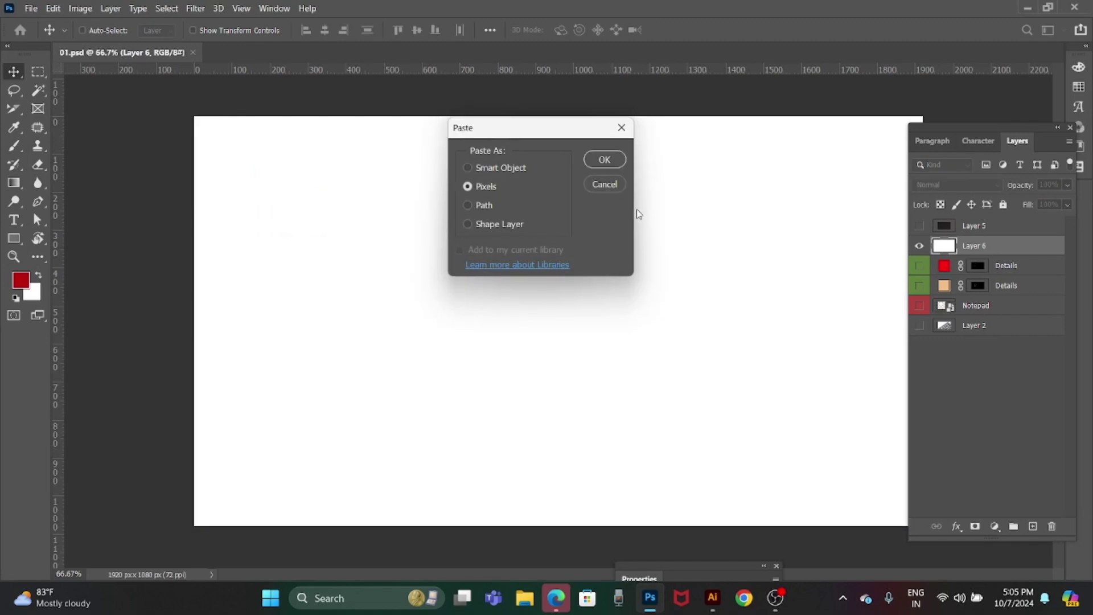
{"action": "left_click", "coordinate": [611, 165]}
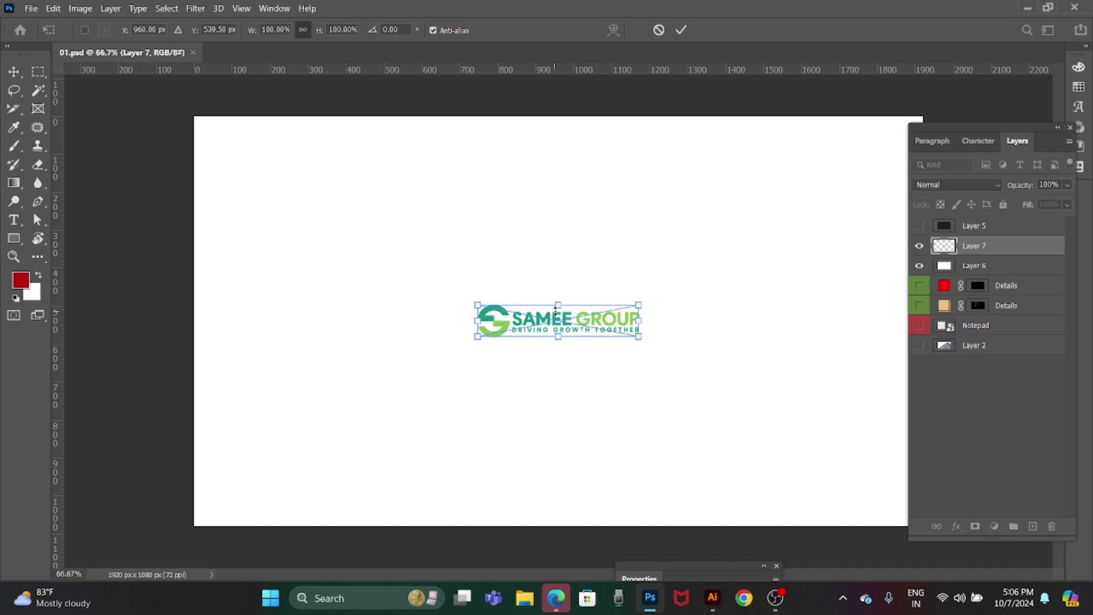
{"action": "left_click_drag", "start_coordinate": [556, 308], "coordinate": [563, 274]}
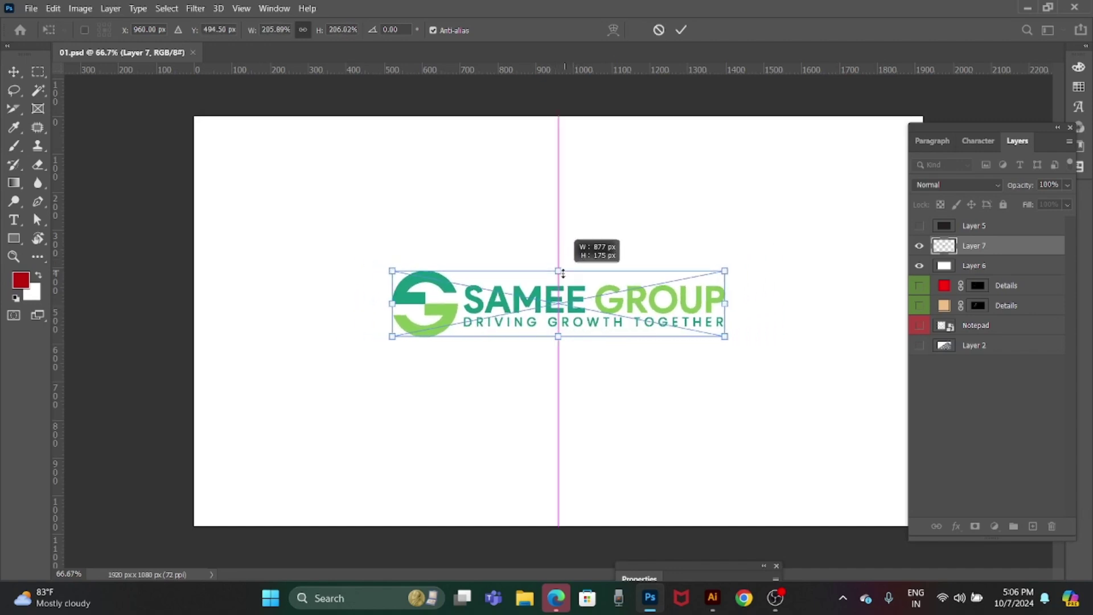
{"action": "key", "text": "Return"}
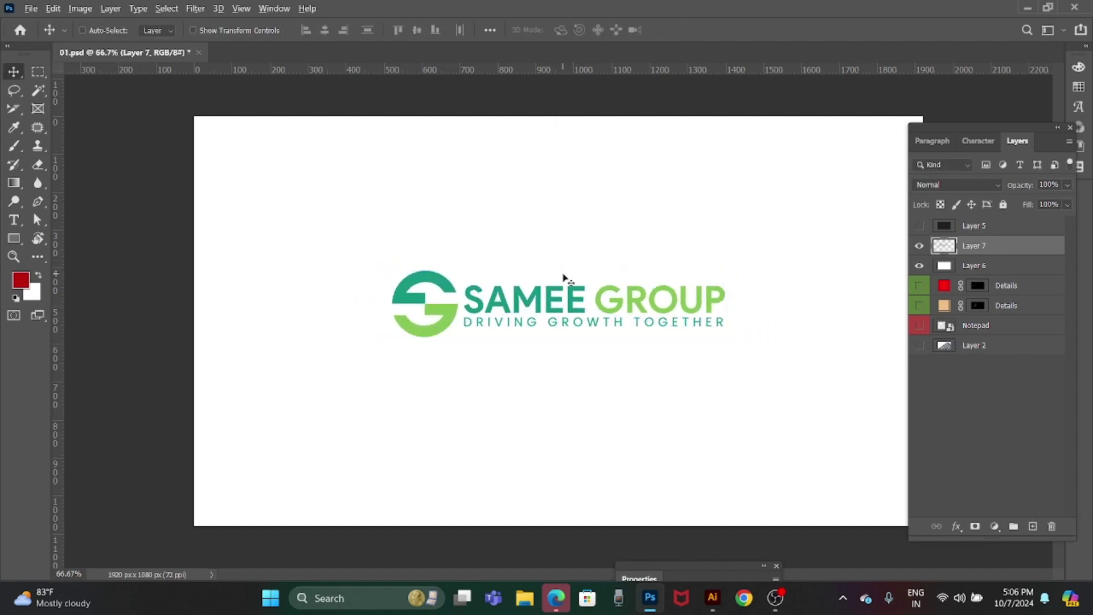
Centre the pasted logo vertically on the 01.psd canvas.
{"action": "key", "text": "alt+Tab"}
{"action": "left_click", "coordinate": [619, 433]}
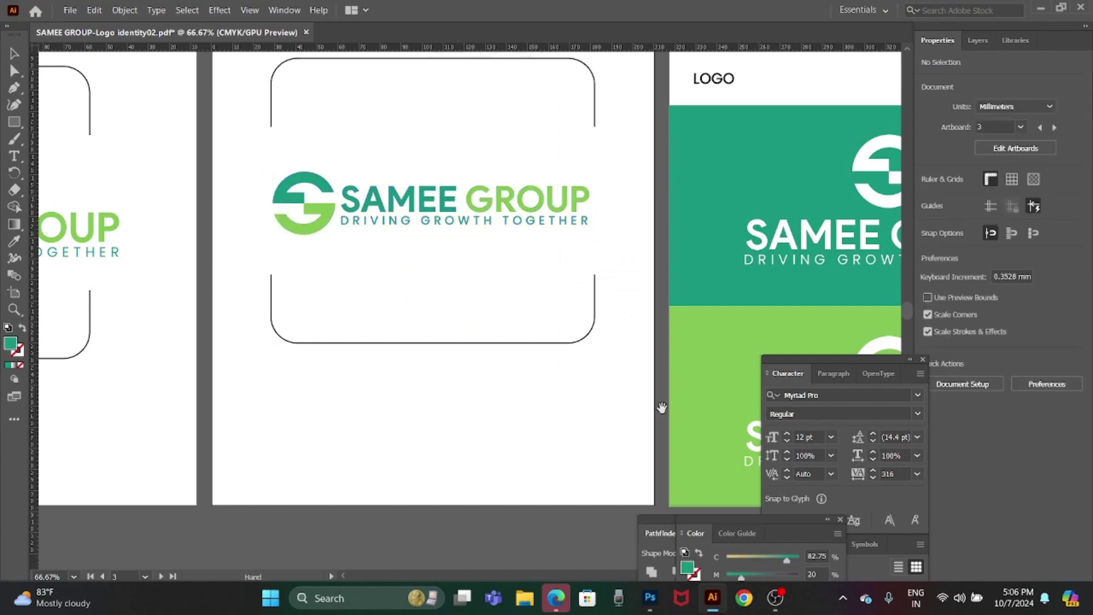
{"action": "left_click_drag", "start_coordinate": [618, 437], "coordinate": [396, 380]}
{"action": "key", "text": "alt+Tab"}
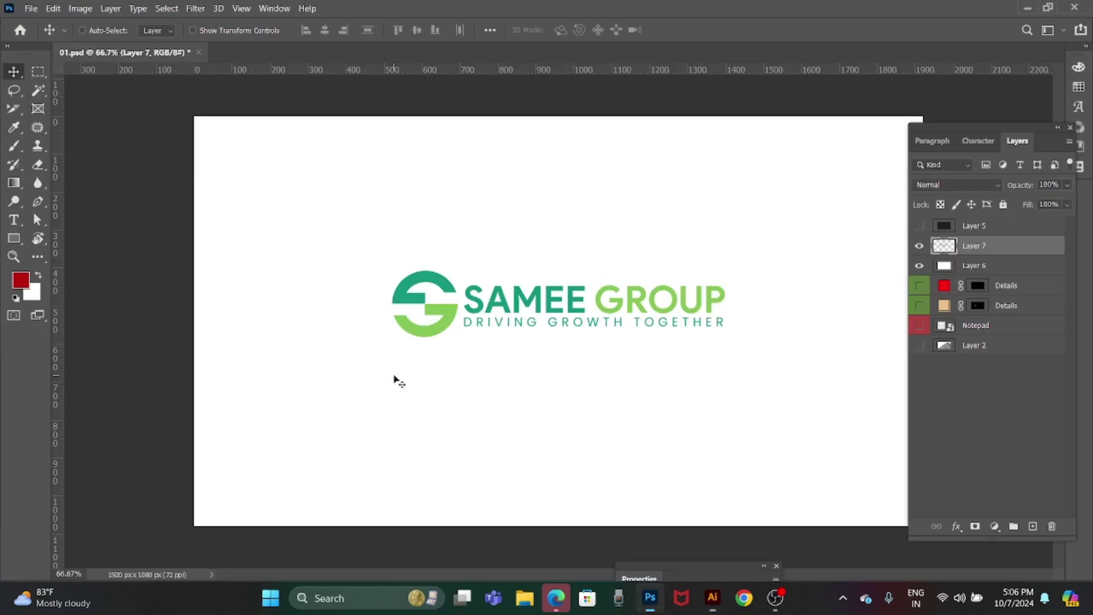
{"action": "key", "text": "ctrl+a"}
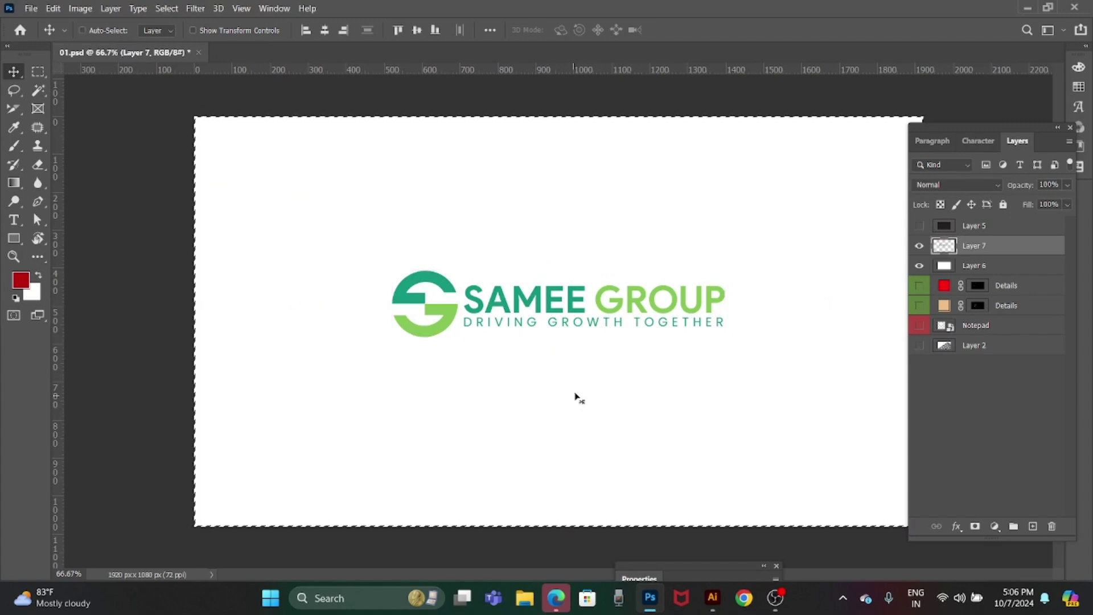
{"action": "left_click", "coordinate": [416, 29]}
{"action": "key", "text": "ctrl+d"}
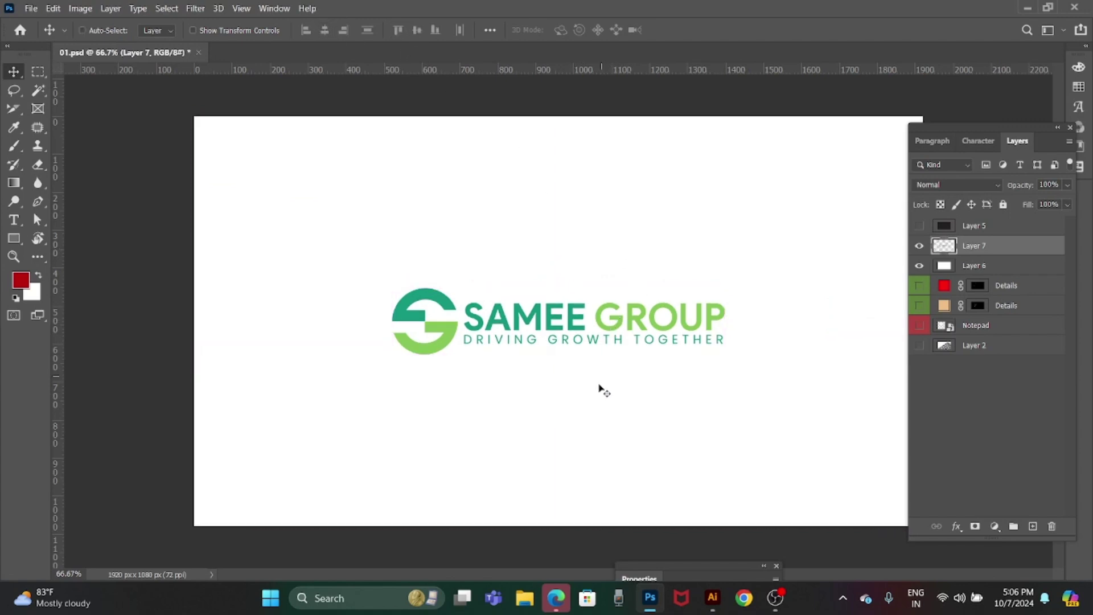
Fill the background layer with the logo's teal green.
{"action": "right_click", "coordinate": [535, 212]}
{"action": "left_click", "coordinate": [556, 216]}
{"action": "key", "text": "i"}
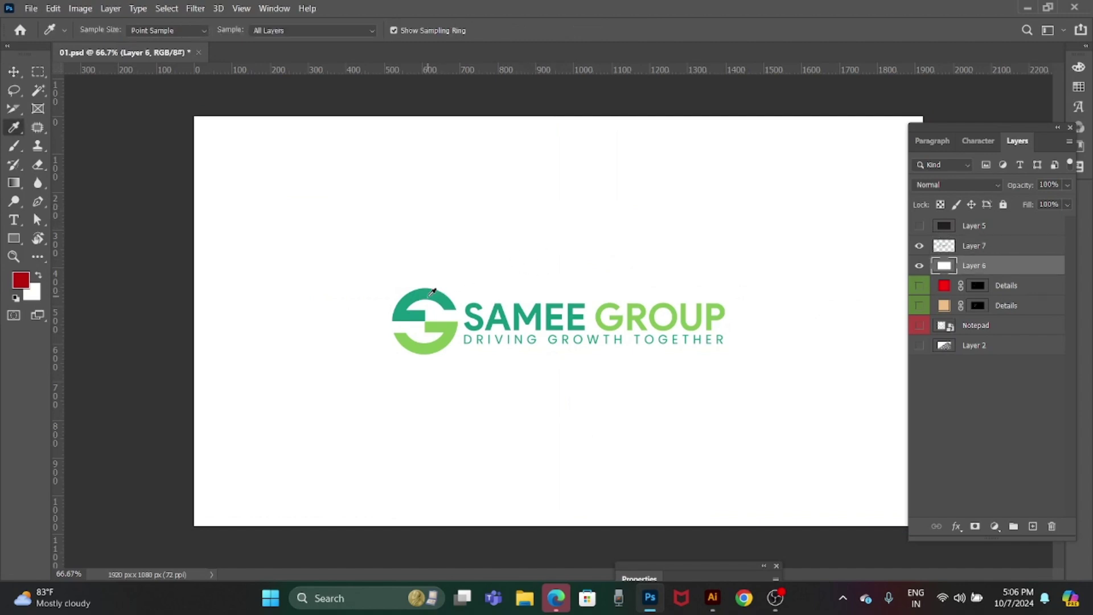
{"action": "left_click", "coordinate": [431, 293]}
{"action": "key", "text": "alt+BackSpace"}
{"action": "key", "text": "v"}
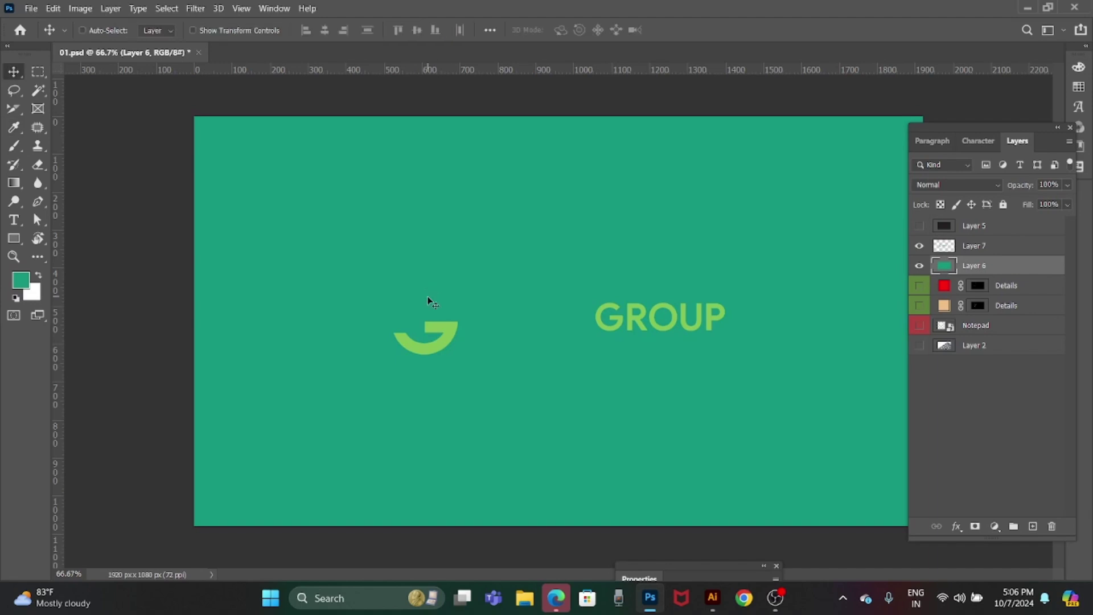
Turn the logo white with Hue/Saturation Lightness +100, then reselect the background layer.
{"action": "right_click", "coordinate": [449, 339]}
{"action": "left_click", "coordinate": [456, 333]}
{"action": "key", "text": "ctrl"}
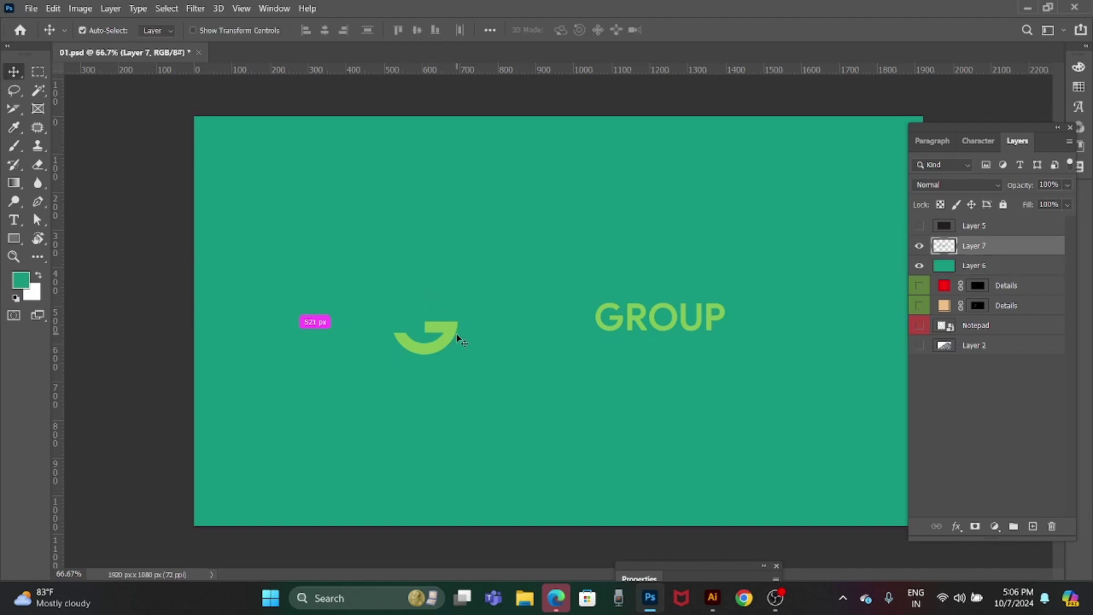
{"action": "key", "text": "ctrl+u"}
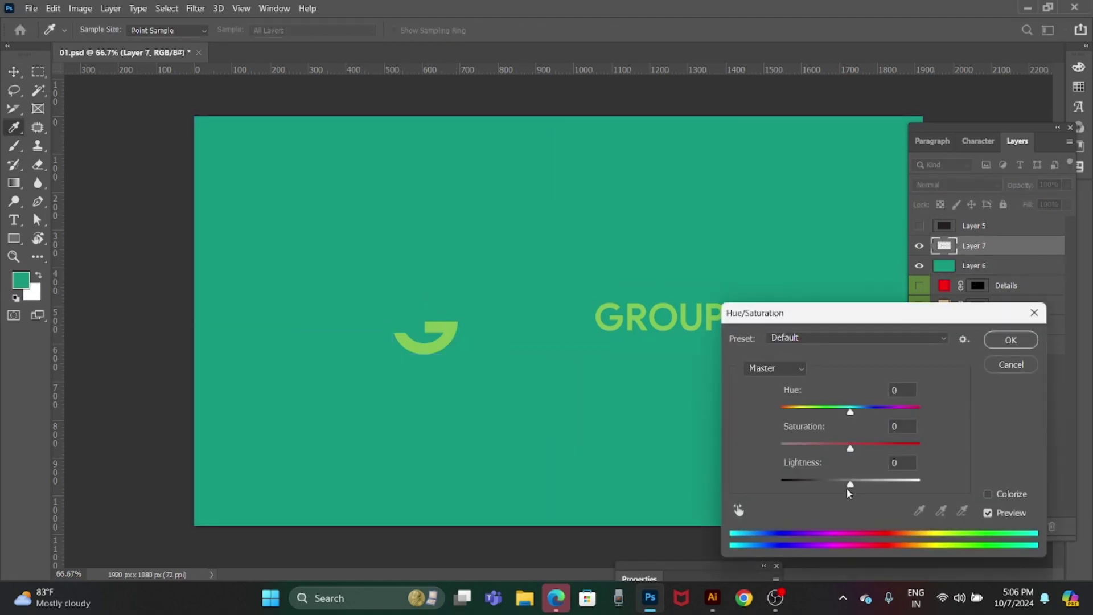
{"action": "left_click_drag", "start_coordinate": [849, 485], "coordinate": [1037, 498]}
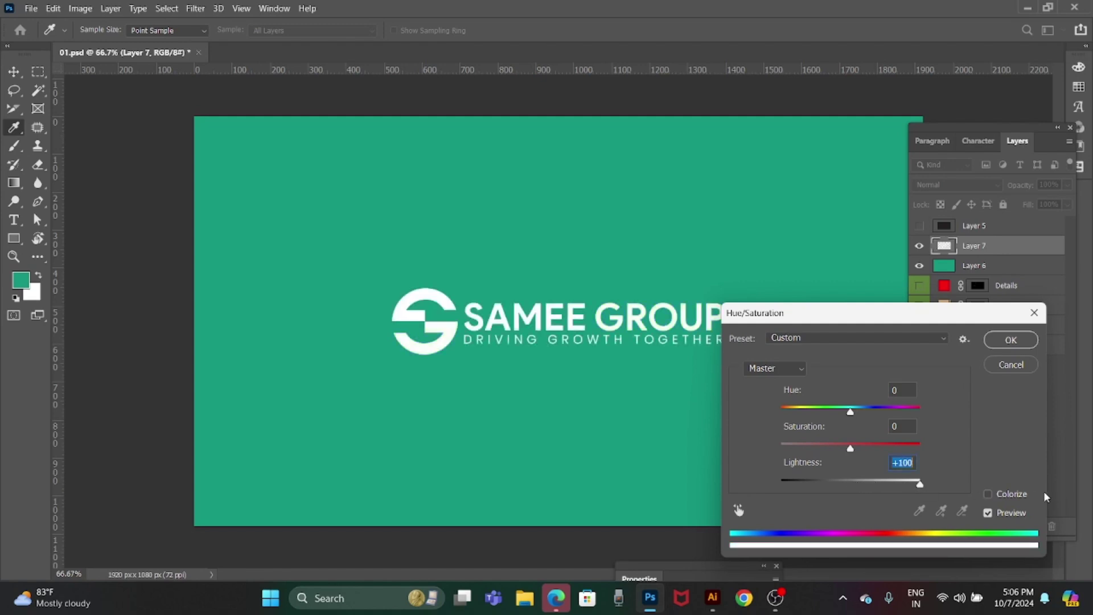
{"action": "key", "text": "Return"}
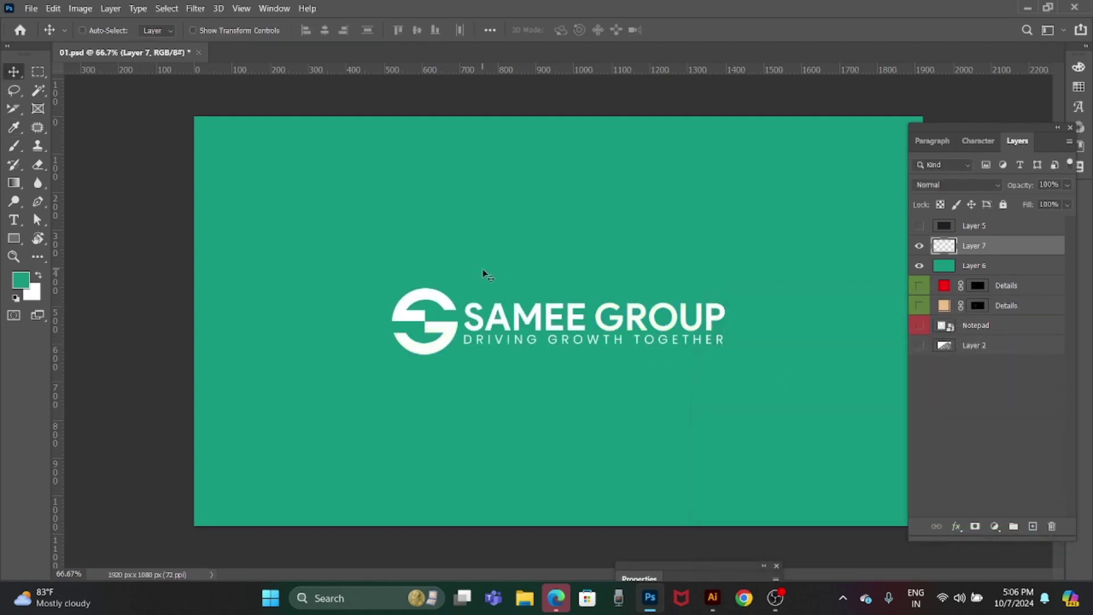
{"action": "right_click", "coordinate": [486, 144]}
{"action": "left_click", "coordinate": [500, 152]}
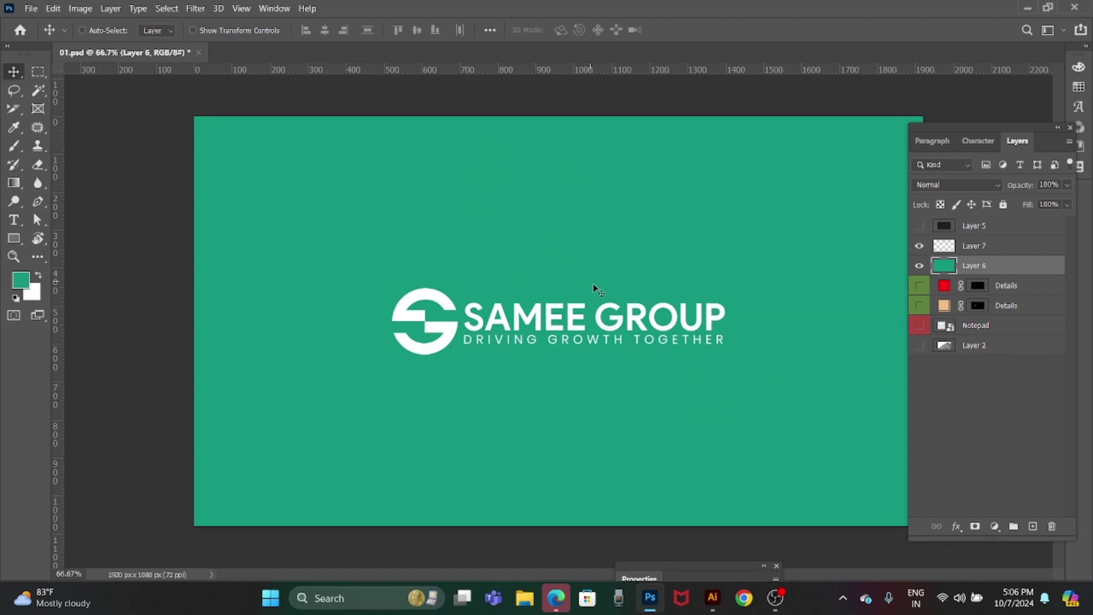
Launch Chrome with the saved profile in a maximized window and load the Unsplash site.
{"action": "left_click", "coordinate": [744, 597]}
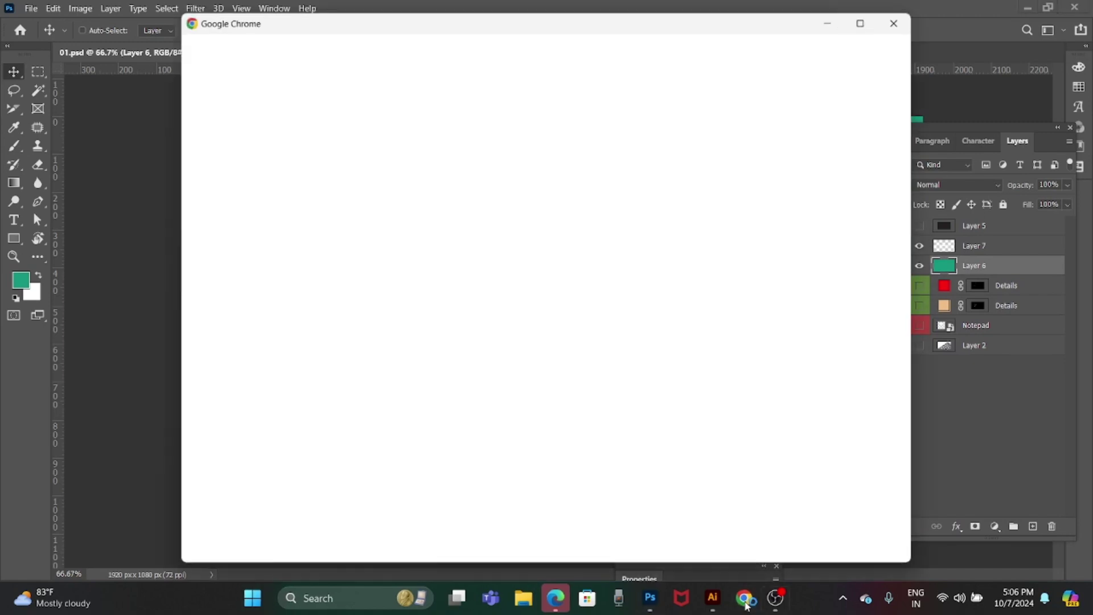
{"action": "left_click", "coordinate": [720, 263]}
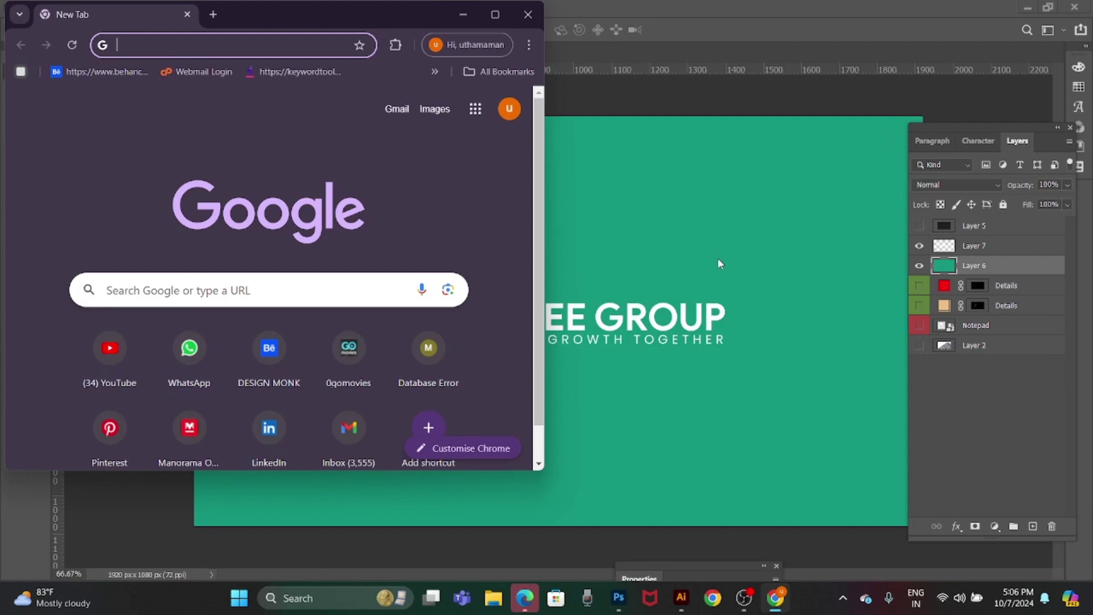
{"action": "left_click", "coordinate": [497, 14]}
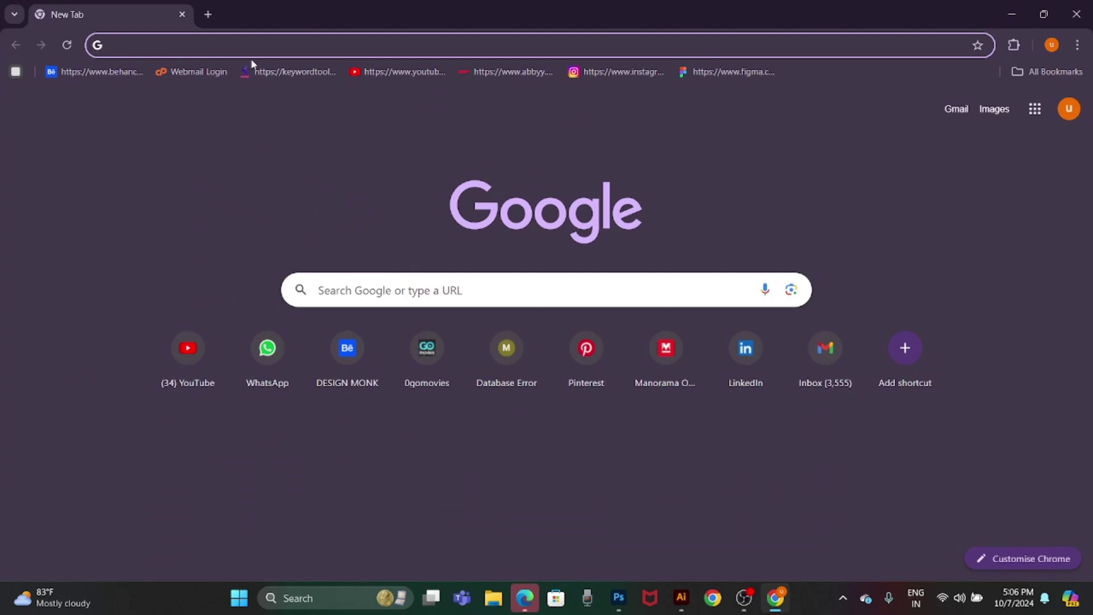
{"action": "type", "text": "uns"}
{"action": "type", "text": "p"}
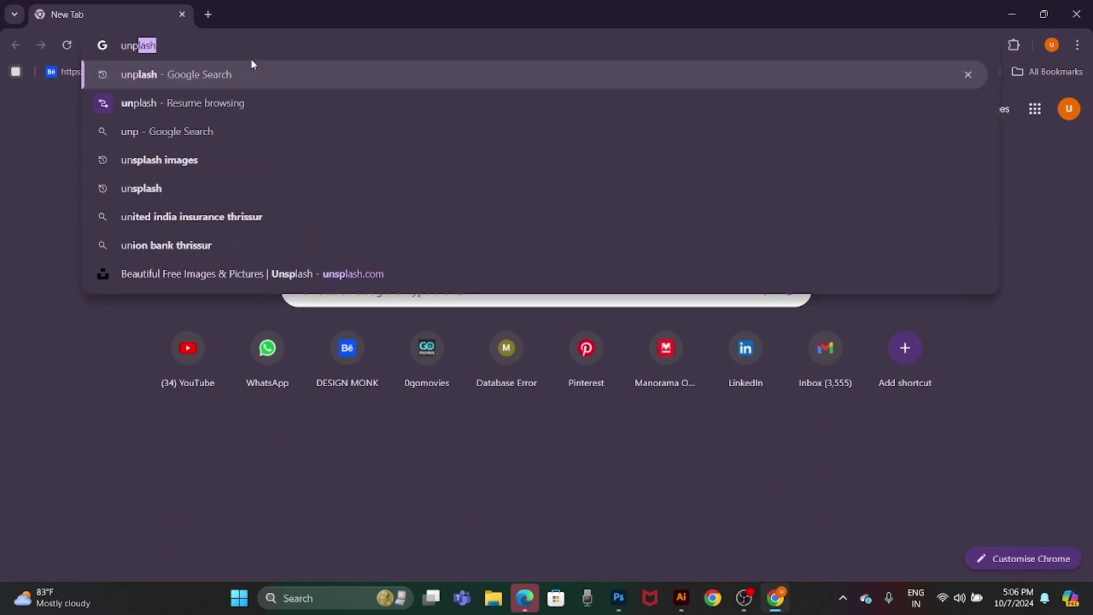
{"action": "type", "text": "las"}
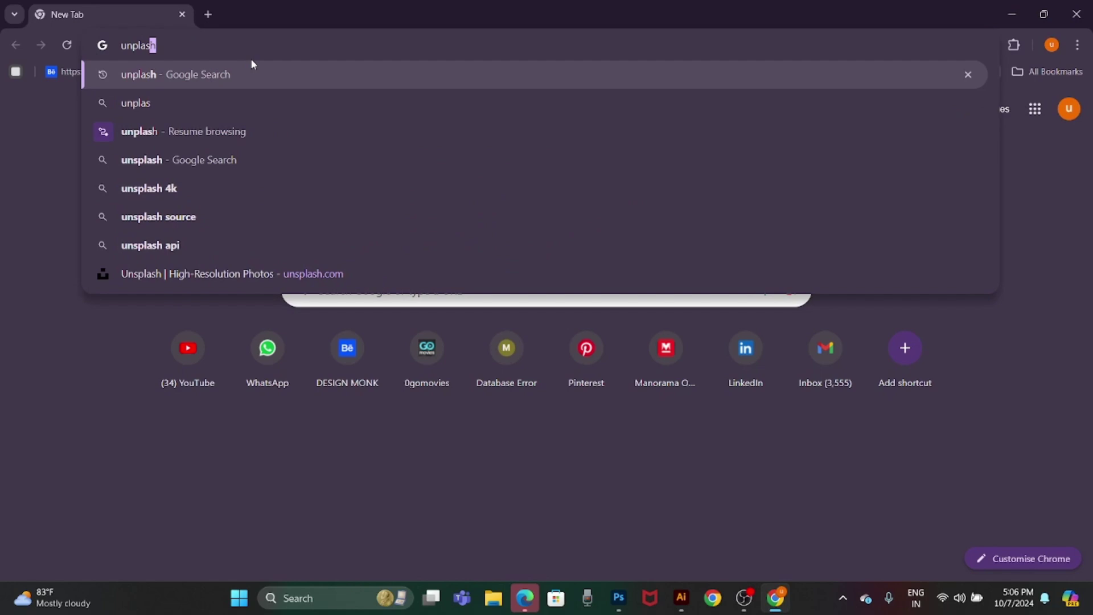
{"action": "type", "text": "h"}
{"action": "key", "text": "Down"}
{"action": "key", "text": "Down"}
{"action": "key", "text": "Down"}
{"action": "key", "text": "Down"}
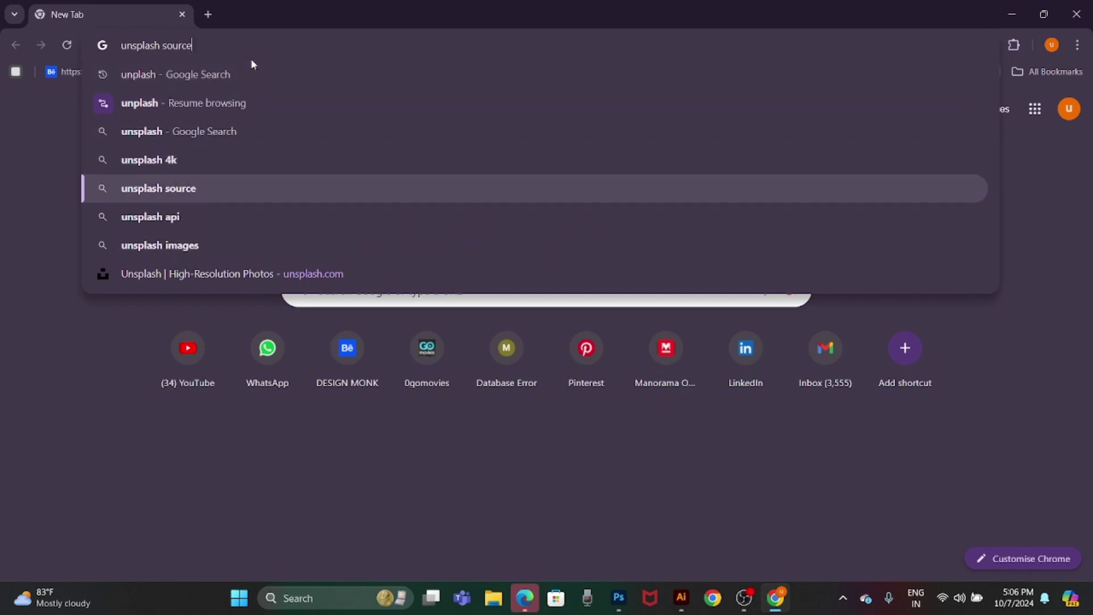
{"action": "key", "text": "Down"}
{"action": "key", "text": "Down"}
{"action": "key", "text": "Down"}
{"action": "key", "text": "Return"}
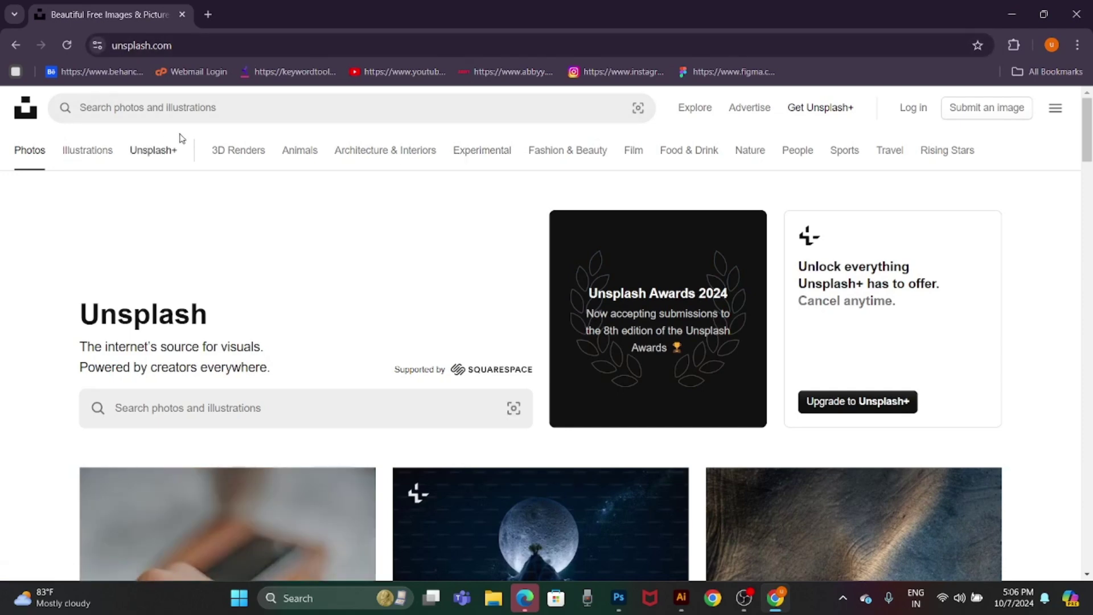
Search Unsplash for '3d' and browse the results, loading more images.
{"action": "left_click", "coordinate": [240, 107]}
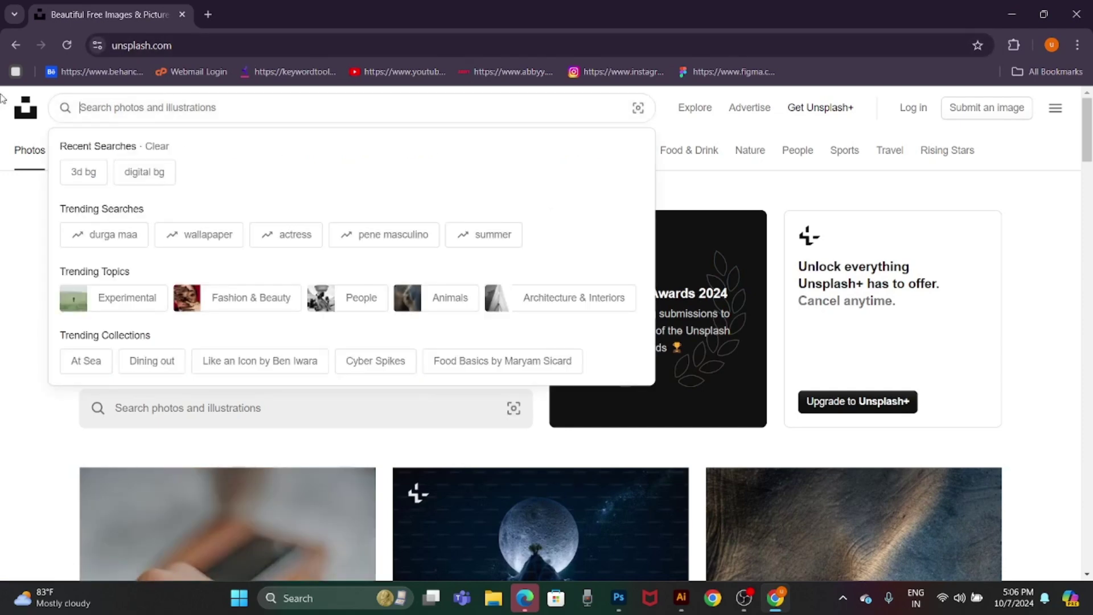
{"action": "type", "text": "3d bg"}
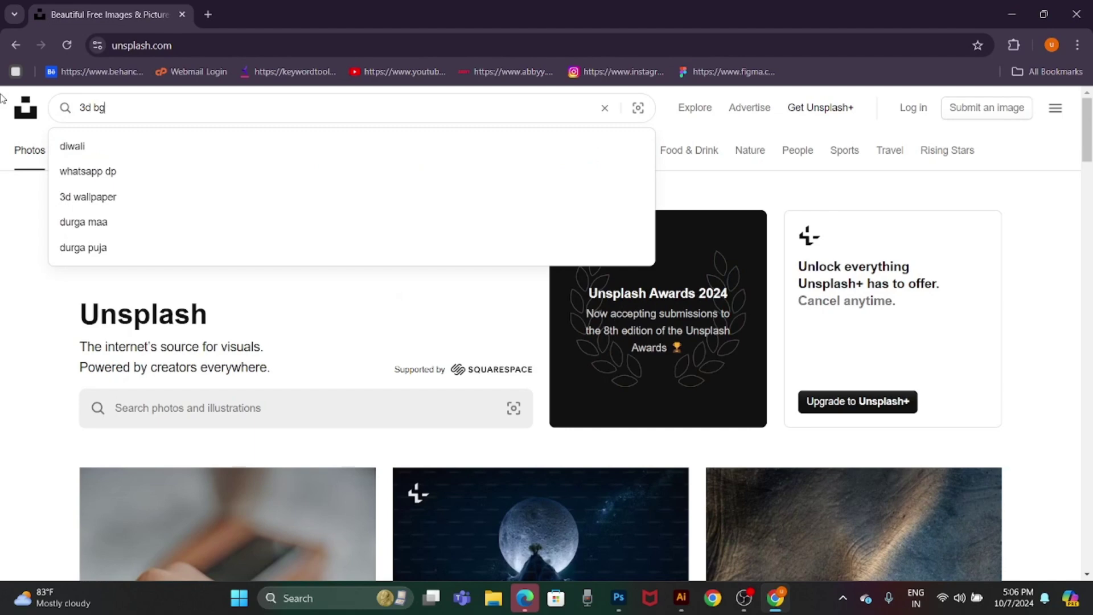
{"action": "key", "text": "Return"}
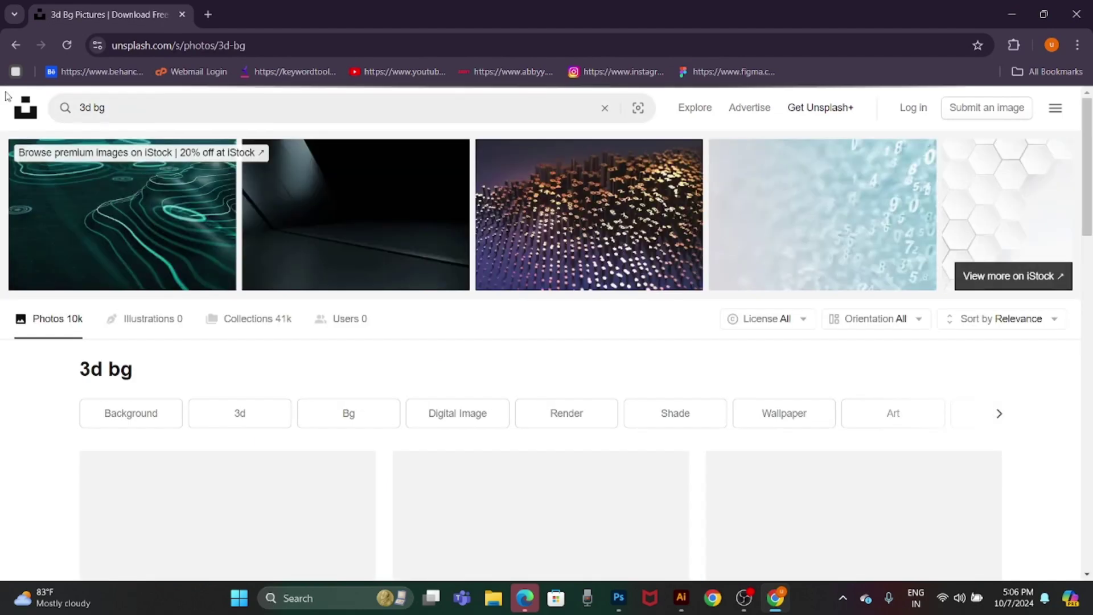
{"action": "scroll", "coordinate": [474, 357], "scroll_direction": "down", "scroll_amount": 5}
{"action": "mouse_move", "coordinate": [541, 271]}
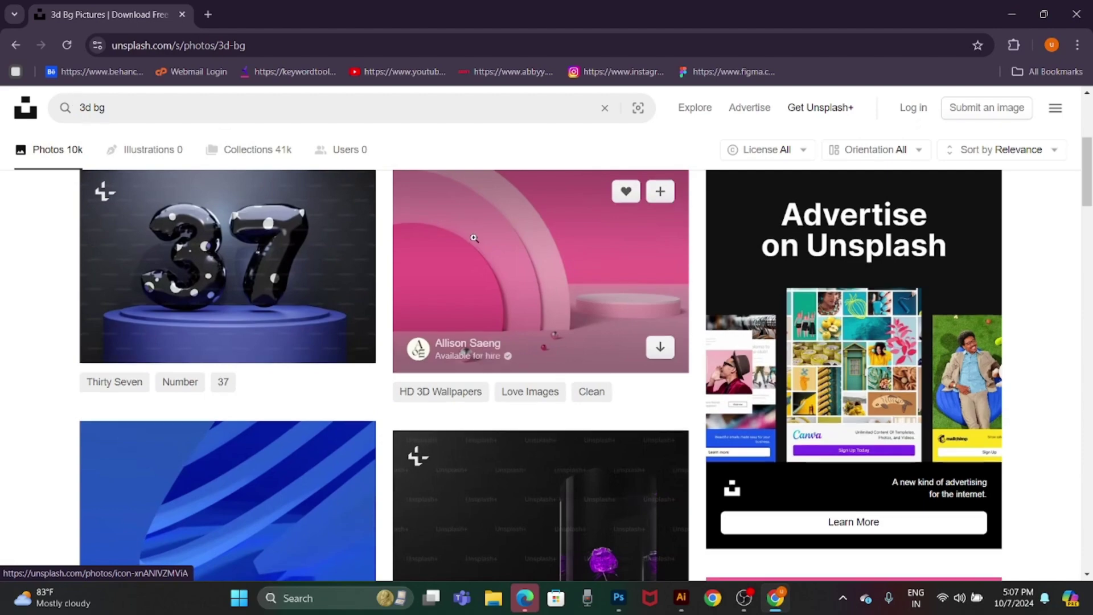
{"action": "scroll", "coordinate": [485, 336], "scroll_direction": "down", "scroll_amount": 5}
{"action": "scroll", "coordinate": [195, 408], "scroll_direction": "down", "scroll_amount": 4}
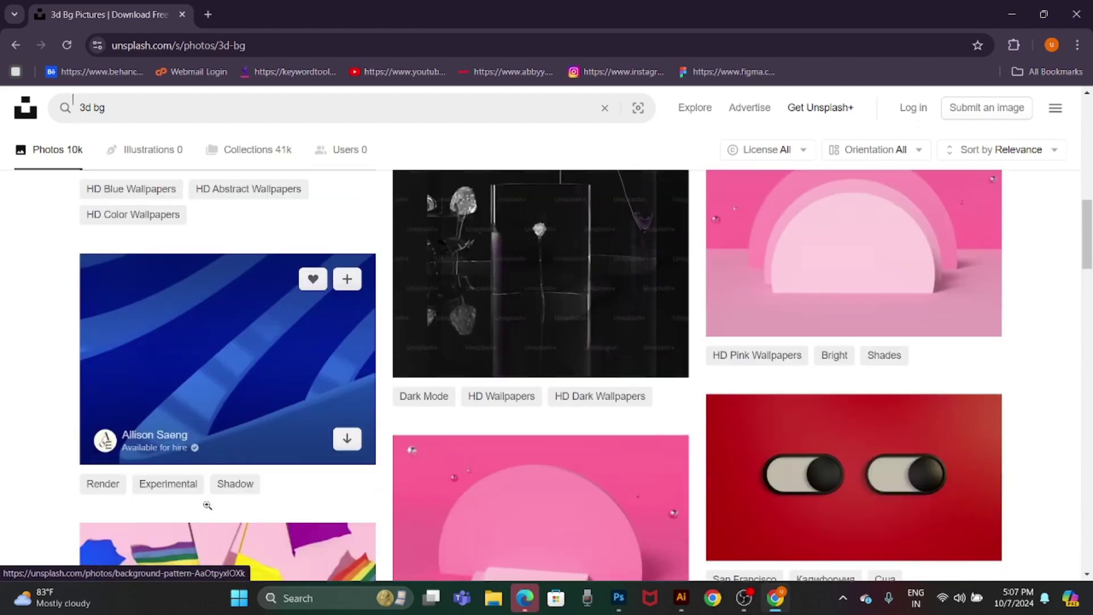
{"action": "scroll", "coordinate": [211, 504], "scroll_direction": "down", "scroll_amount": 4}
{"action": "scroll", "coordinate": [211, 503], "scroll_direction": "down", "scroll_amount": 5}
{"action": "scroll", "coordinate": [205, 484], "scroll_direction": "up", "scroll_amount": 5}
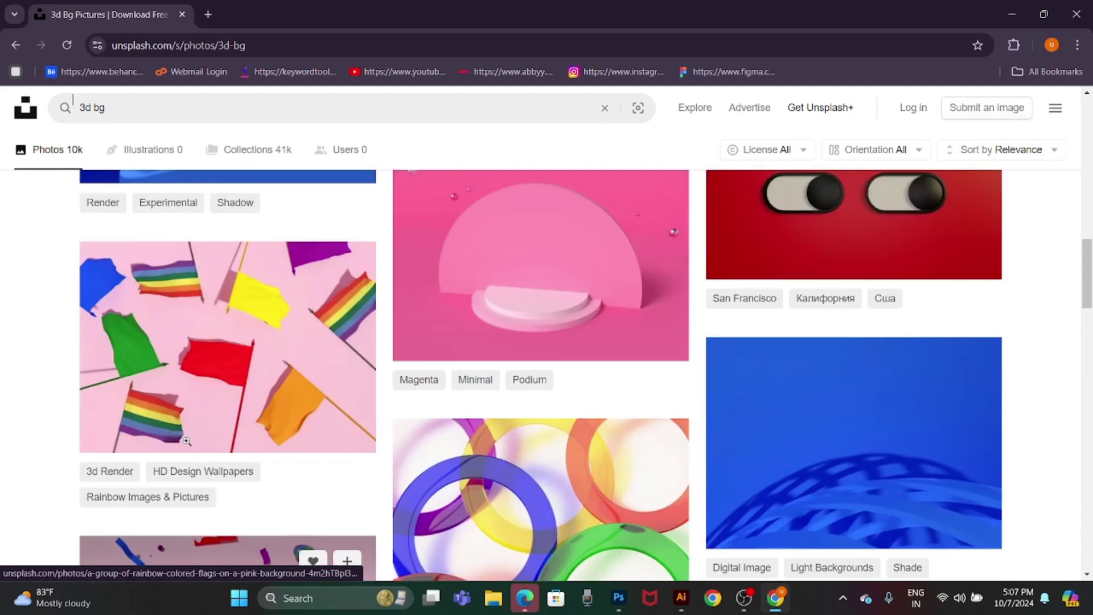
{"action": "scroll", "coordinate": [187, 442], "scroll_direction": "up", "scroll_amount": 7}
{"action": "mouse_move", "coordinate": [227, 306]}
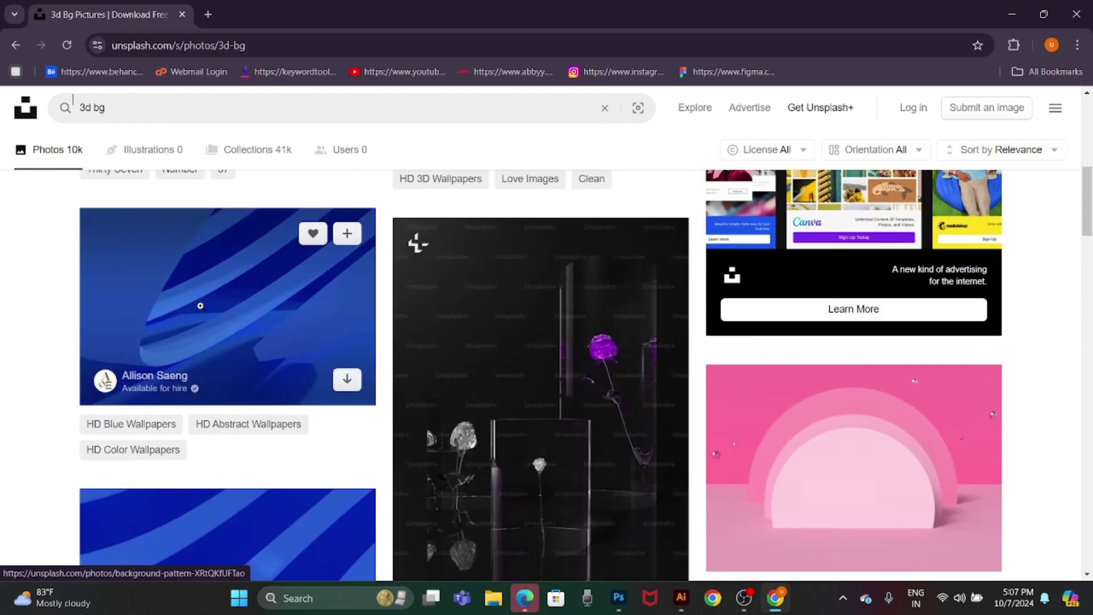
{"action": "scroll", "coordinate": [201, 306], "scroll_direction": "down", "scroll_amount": 3}
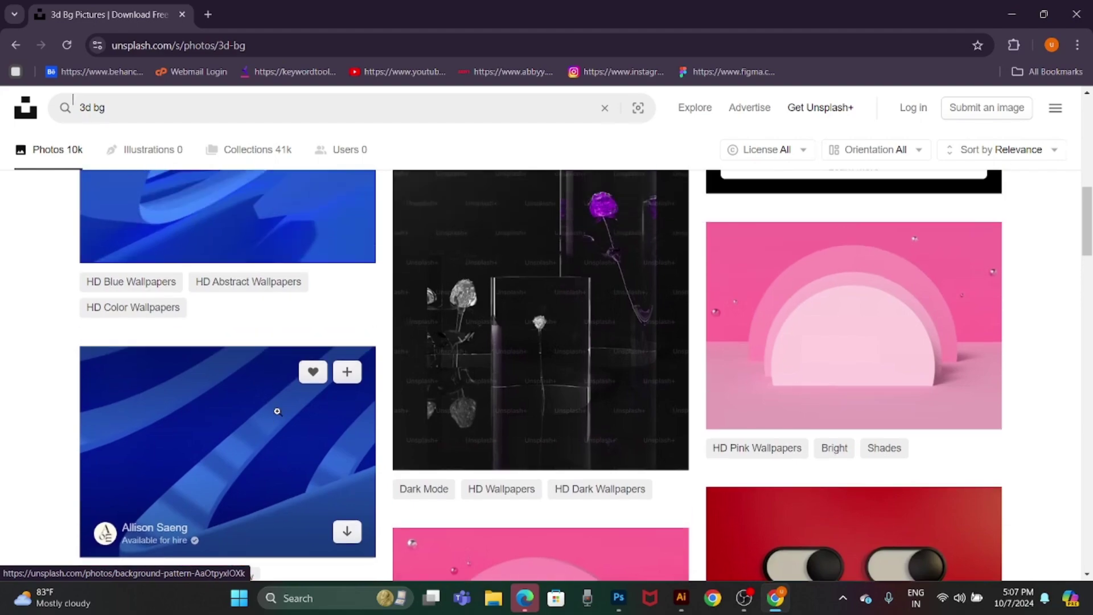
{"action": "scroll", "coordinate": [285, 467], "scroll_direction": "down", "scroll_amount": 4}
{"action": "scroll", "coordinate": [288, 478], "scroll_direction": "down", "scroll_amount": 5}
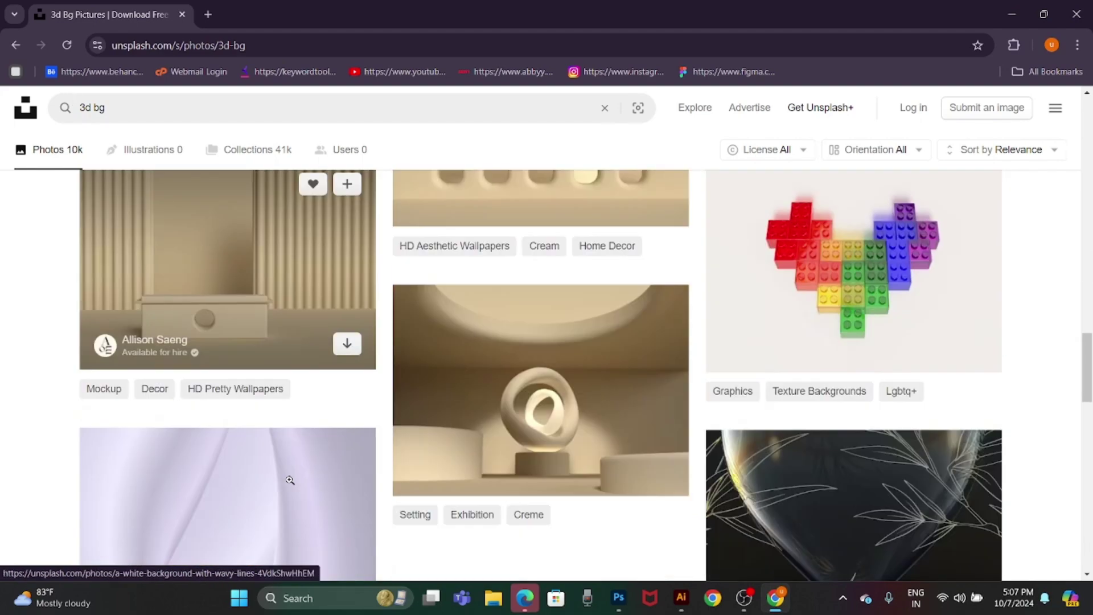
{"action": "scroll", "coordinate": [290, 479], "scroll_direction": "down", "scroll_amount": 5}
{"action": "scroll", "coordinate": [293, 476], "scroll_direction": "down", "scroll_amount": 5}
{"action": "scroll", "coordinate": [296, 475], "scroll_direction": "down", "scroll_amount": 5}
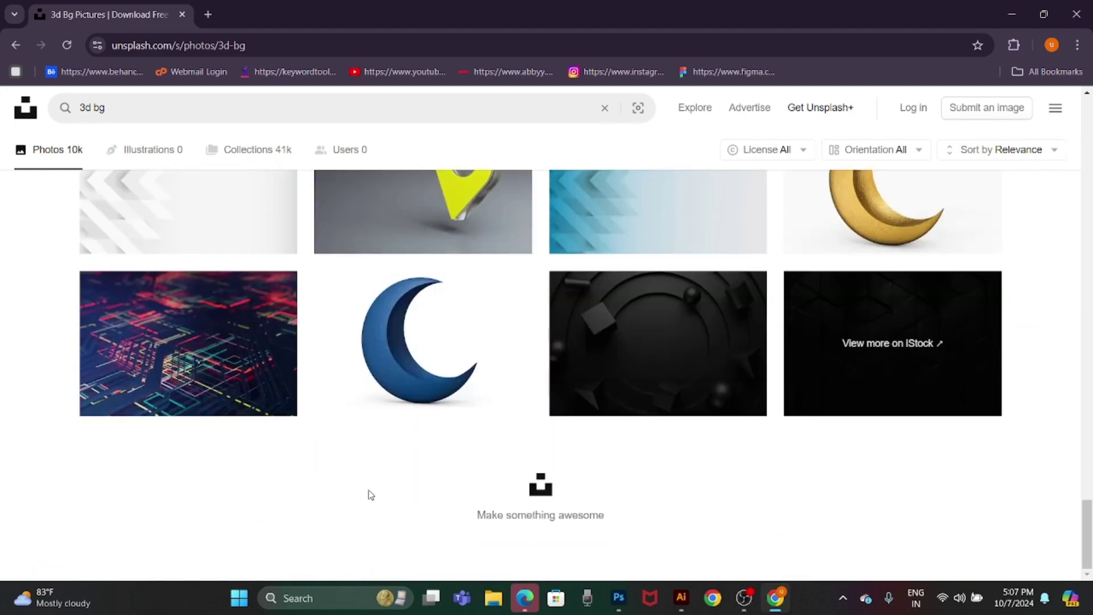
{"action": "scroll", "coordinate": [533, 493], "scroll_direction": "up", "scroll_amount": 5}
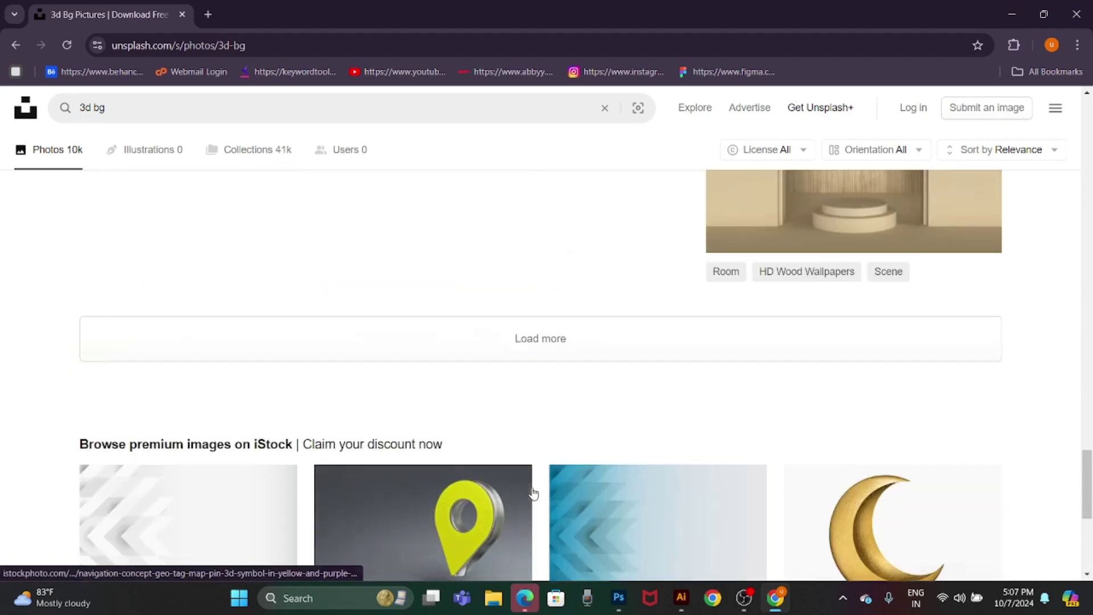
{"action": "left_click", "coordinate": [581, 345]}
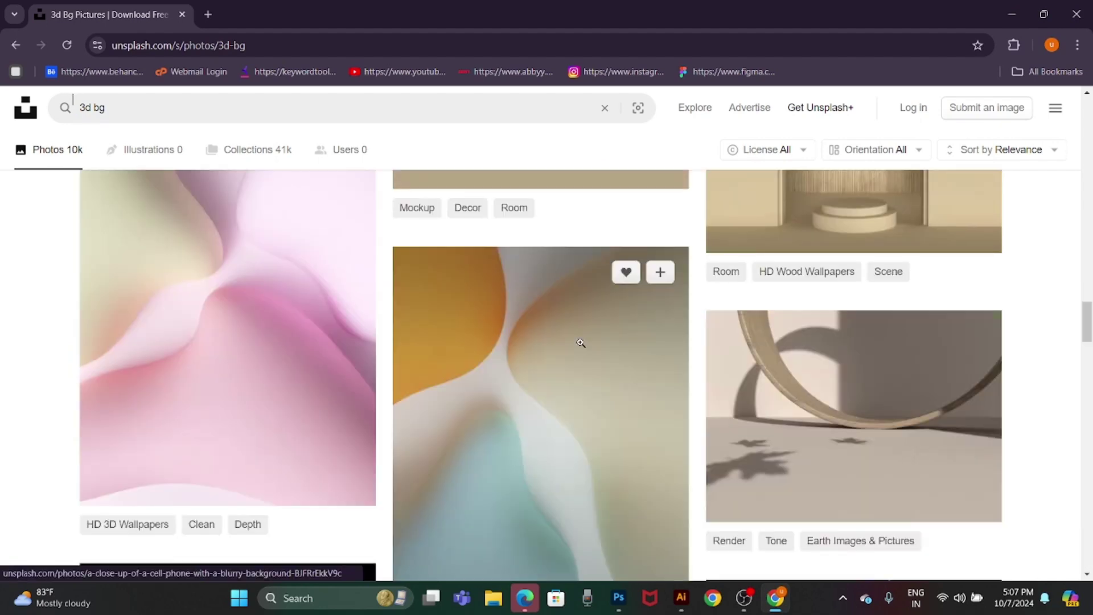
{"action": "scroll", "coordinate": [581, 343], "scroll_direction": "down", "scroll_amount": 5}
{"action": "scroll", "coordinate": [579, 341], "scroll_direction": "down", "scroll_amount": 5}
{"action": "scroll", "coordinate": [580, 342], "scroll_direction": "down", "scroll_amount": 5}
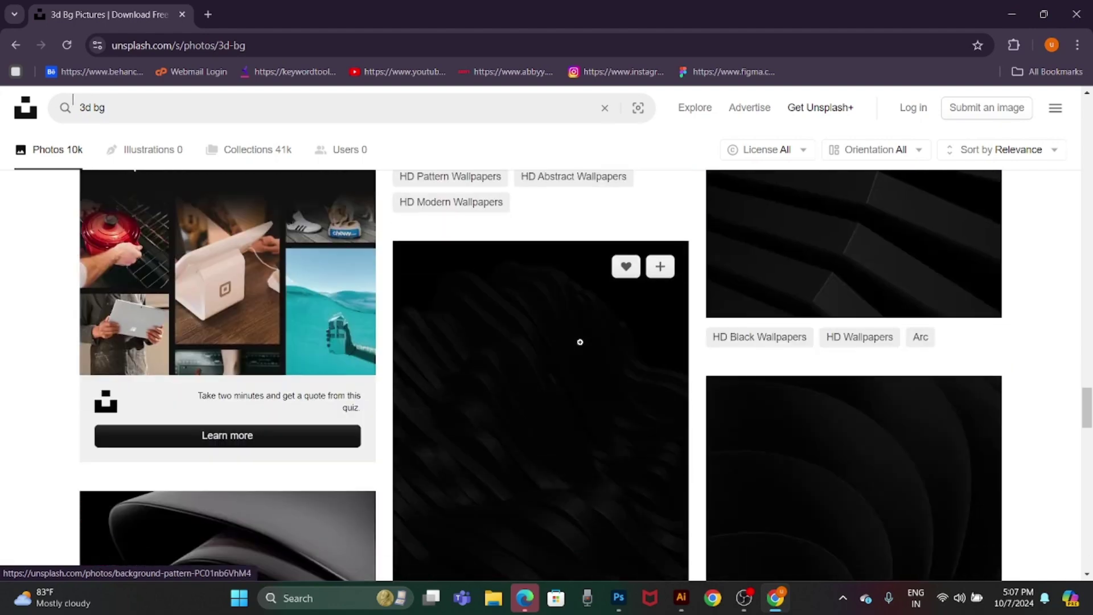
{"action": "scroll", "coordinate": [580, 342], "scroll_direction": "down", "scroll_amount": 5}
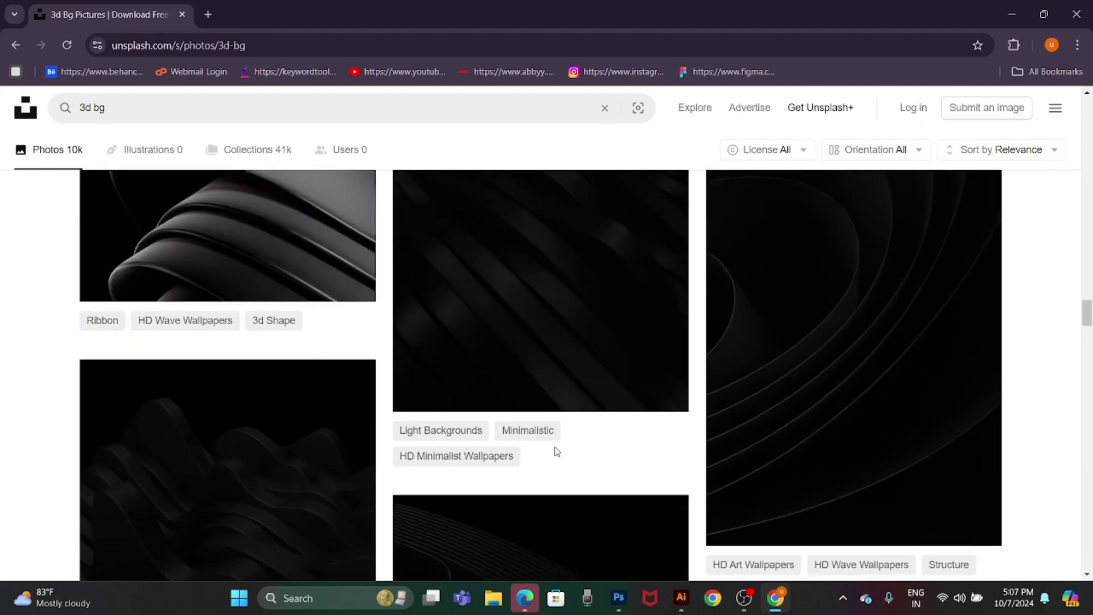
{"action": "scroll", "coordinate": [555, 450], "scroll_direction": "up", "scroll_amount": 3}
{"action": "mouse_move", "coordinate": [227, 236]}
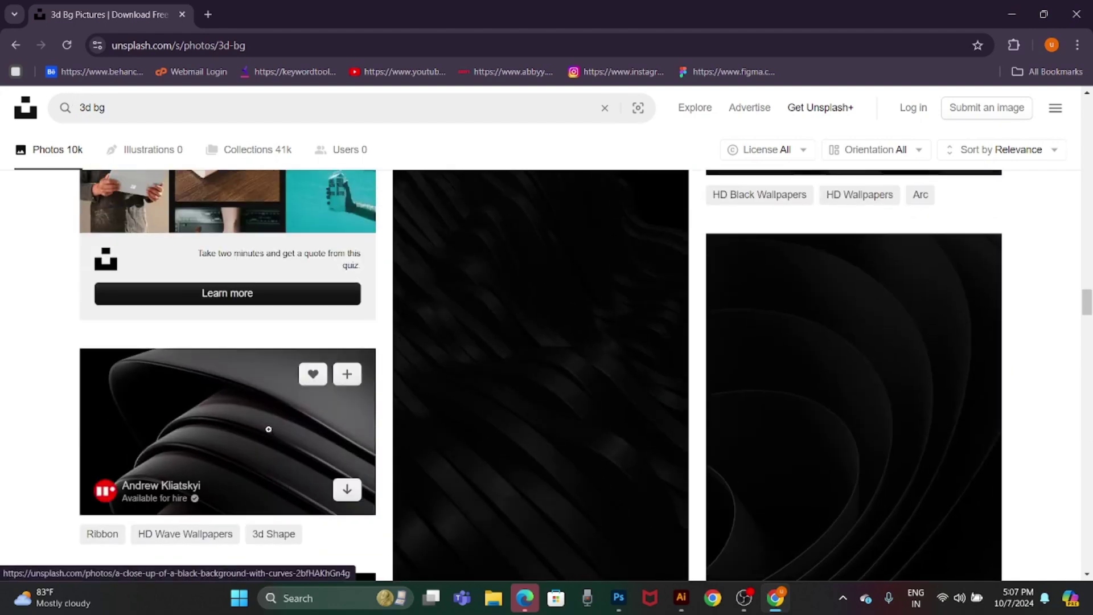
Download the black curved-ribbon photo and show it in its Downloads folder.
{"action": "left_click", "coordinate": [346, 489]}
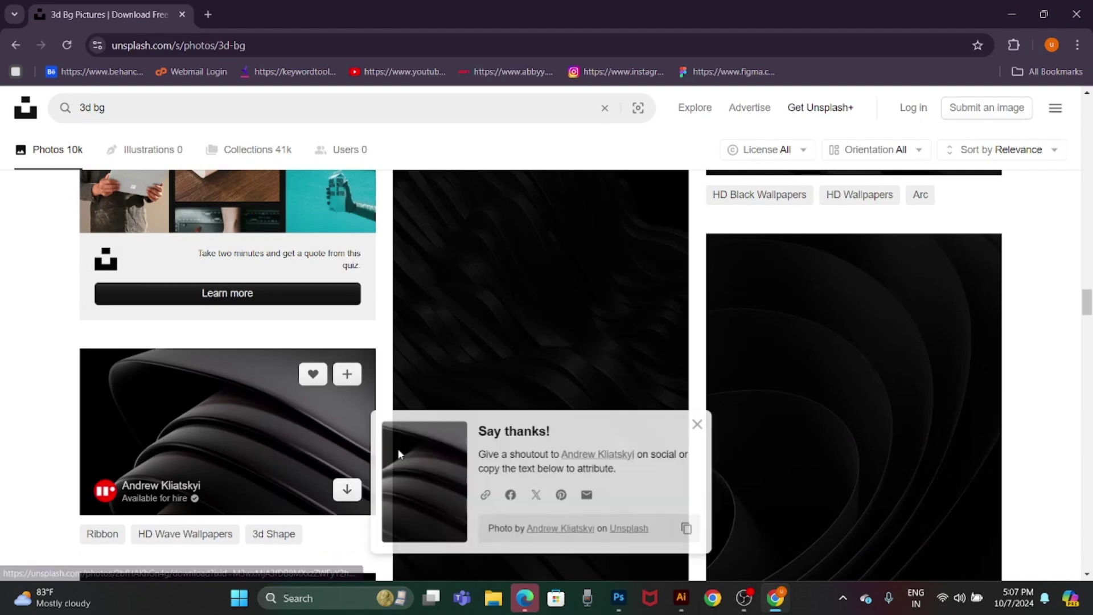
{"action": "scroll", "coordinate": [429, 437], "scroll_direction": "down", "scroll_amount": 5}
{"action": "scroll", "coordinate": [439, 436], "scroll_direction": "down", "scroll_amount": 5}
{"action": "scroll", "coordinate": [769, 374], "scroll_direction": "down", "scroll_amount": 5}
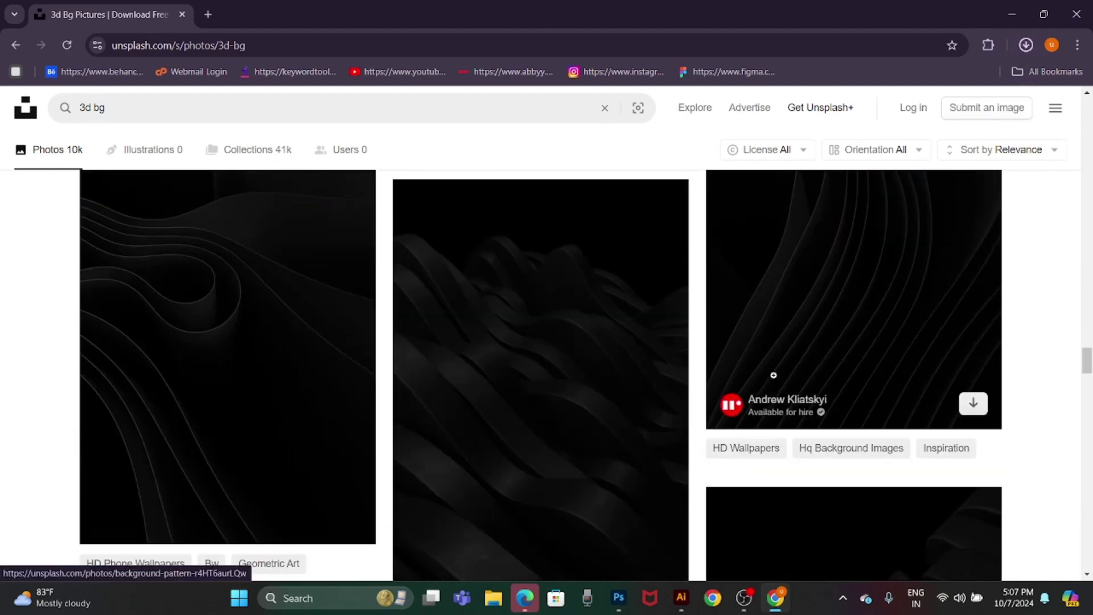
{"action": "mouse_move", "coordinate": [910, 89]}
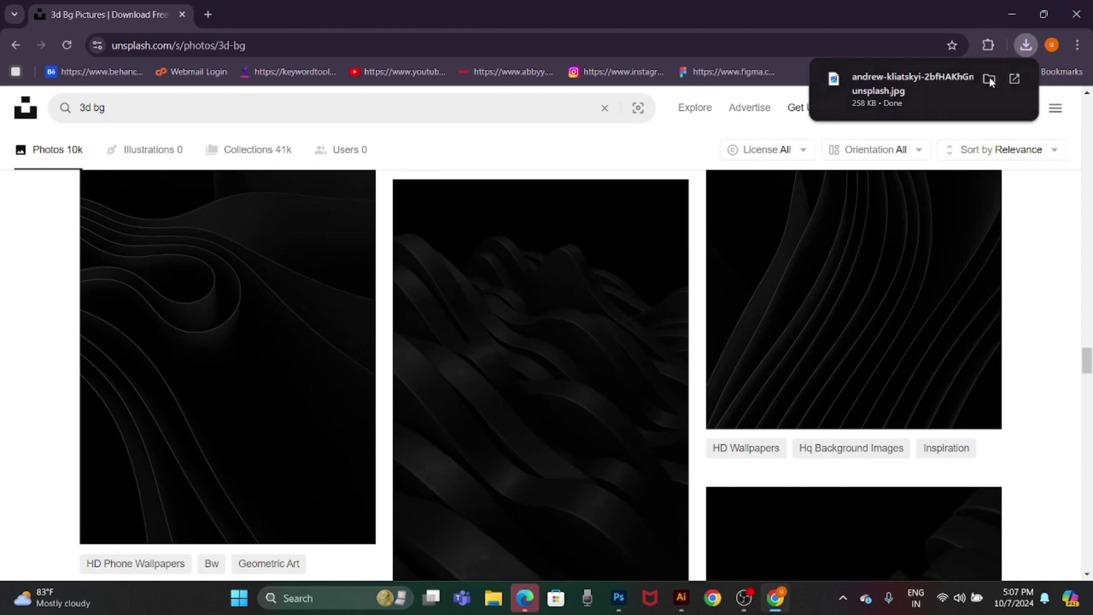
{"action": "left_click", "coordinate": [989, 80]}
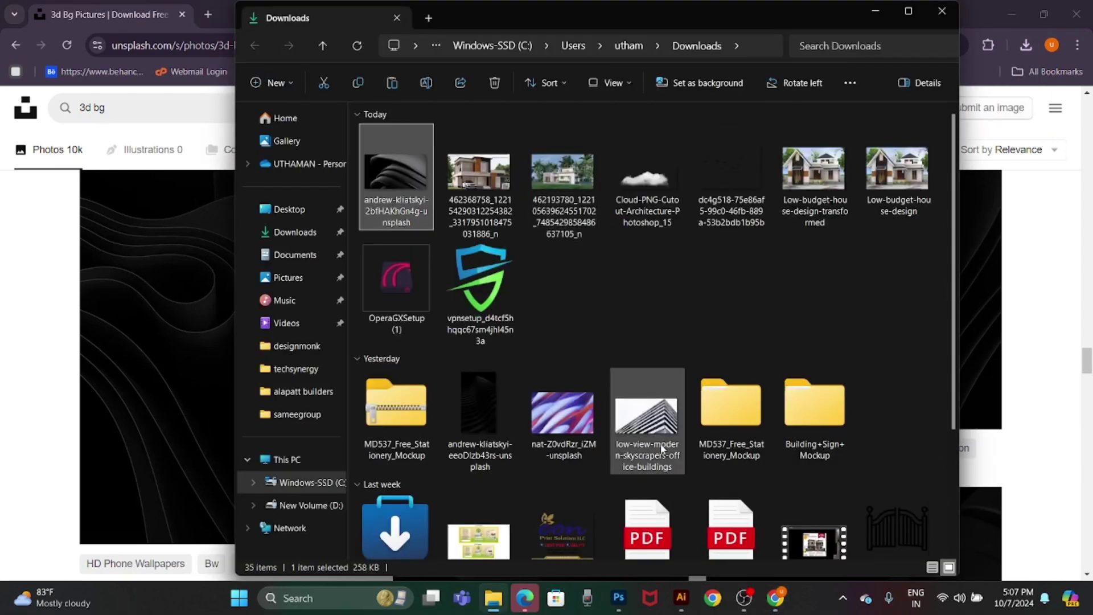
Open the downloaded ribbon photo in Photoshop by pasting its file path.
{"action": "left_click", "coordinate": [619, 598]}
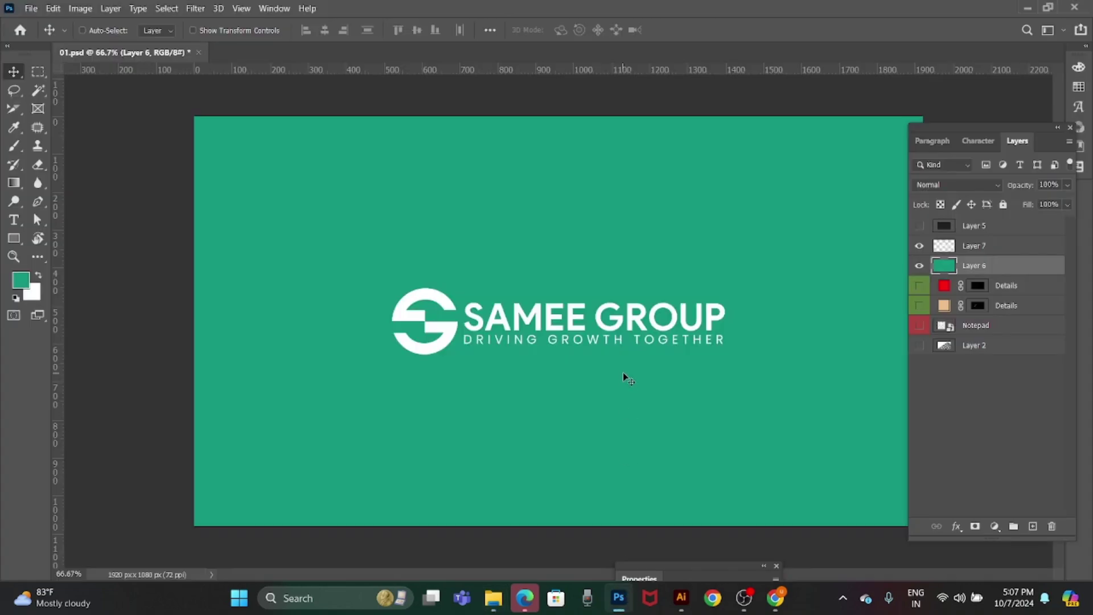
{"action": "key", "text": "ctrl+o"}
{"action": "type", "text": "\"C:\\Users\\utham\\Downloads\\andrew-kliatskyi-2bfHAKhGn4g-unsplash.jpg\""}
{"action": "key", "text": "Return"}
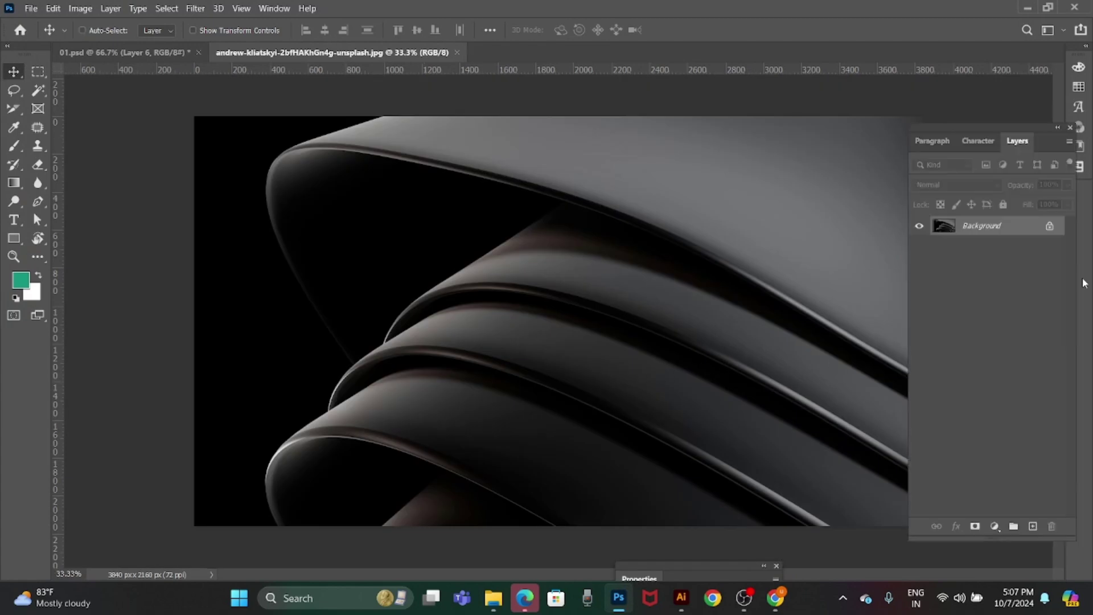
Unlock and copy the whole ribbon photo, then paste it into the SAMEE GROUP slide.
{"action": "left_click", "coordinate": [1049, 225]}
{"action": "key", "text": "ctrl+a"}
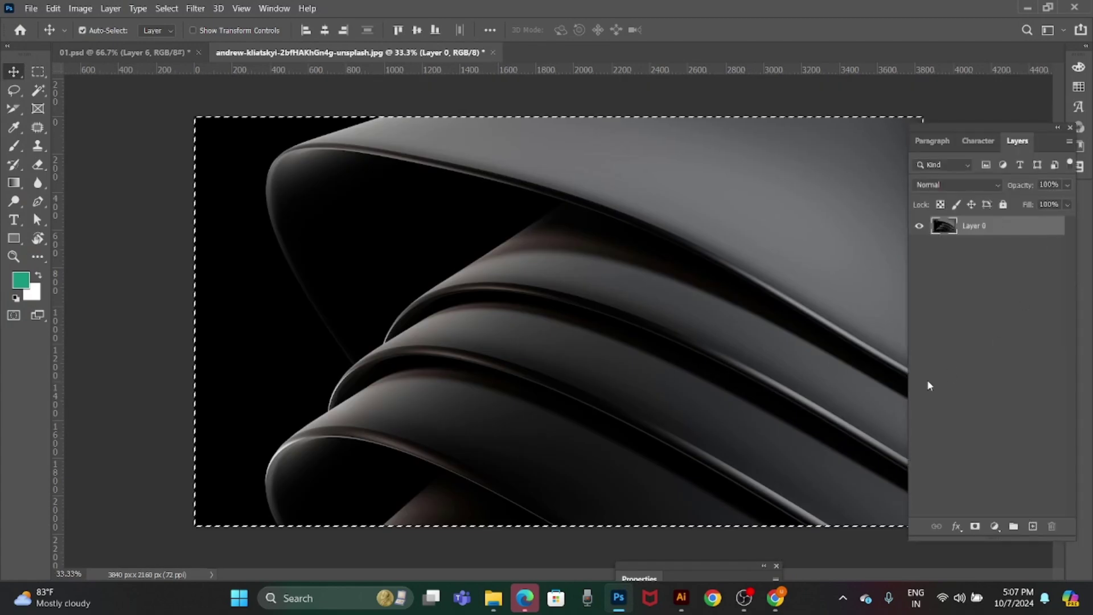
{"action": "left_click", "coordinate": [122, 52]}
{"action": "right_click", "coordinate": [430, 197]}
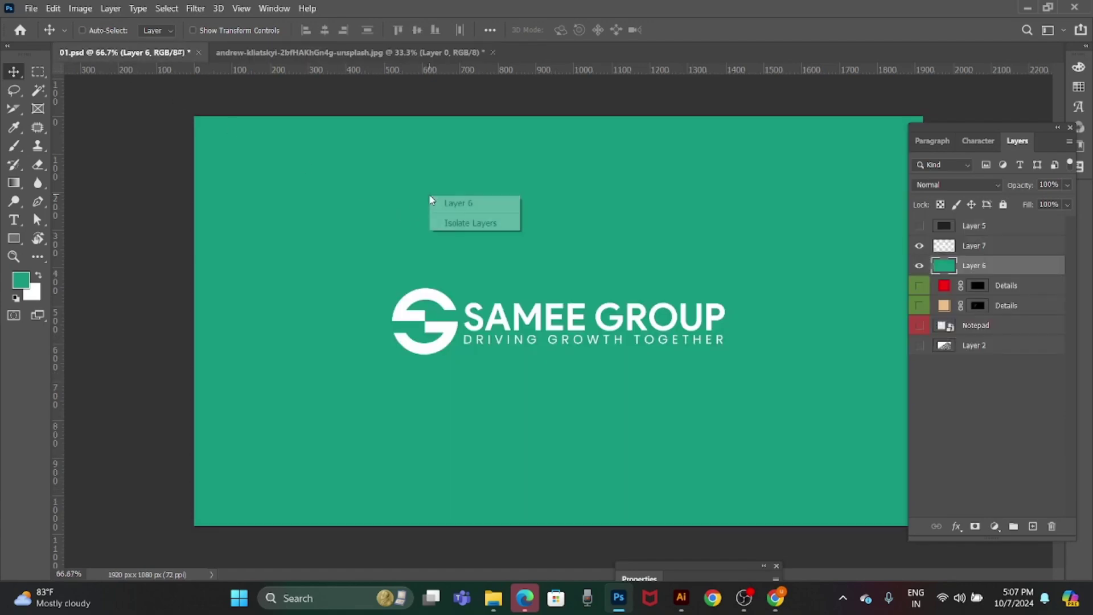
{"action": "left_click", "coordinate": [450, 203]}
{"action": "key", "text": "ctrl+v"}
Move the photo layer beneath the green block layer and reach the green layer's blend modes.
{"action": "key", "text": "ctrl+minus"}
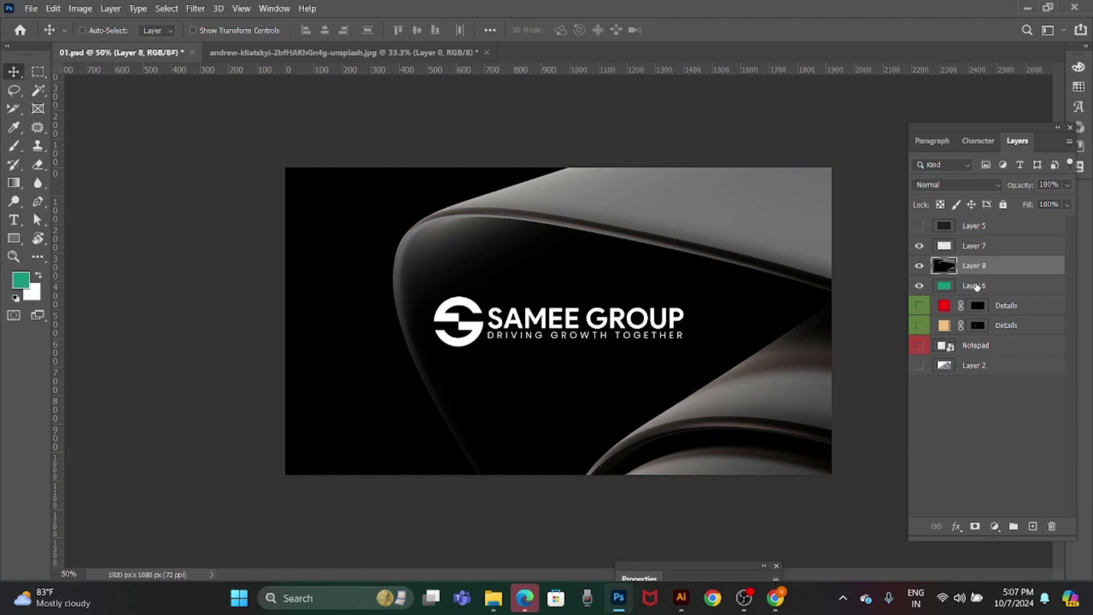
{"action": "key", "text": "ctrl+bracketleft"}
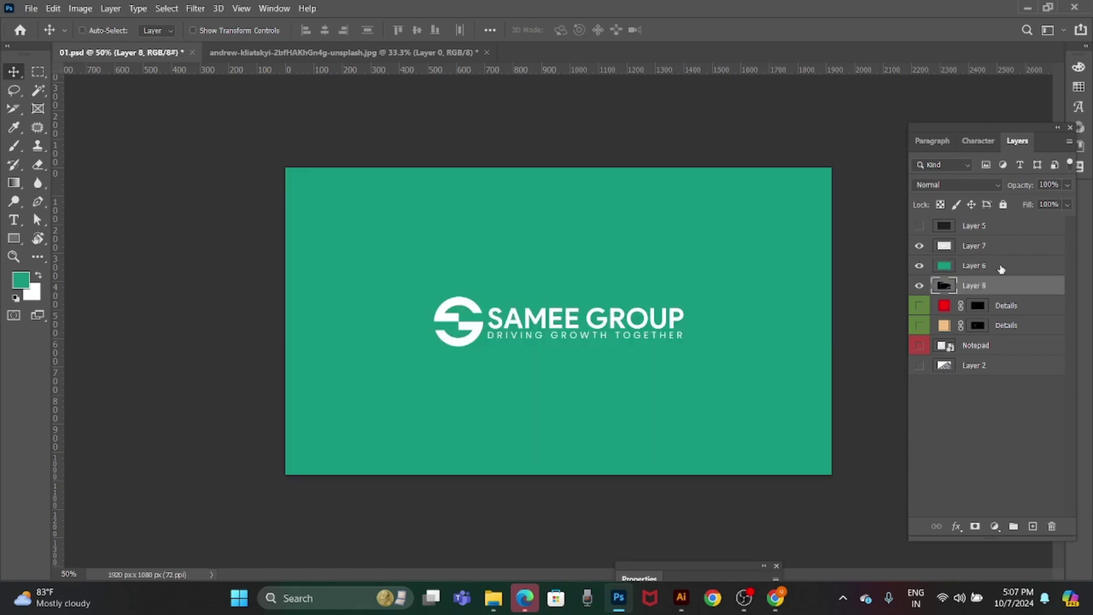
{"action": "left_click", "coordinate": [1000, 267]}
{"action": "left_click", "coordinate": [953, 182]}
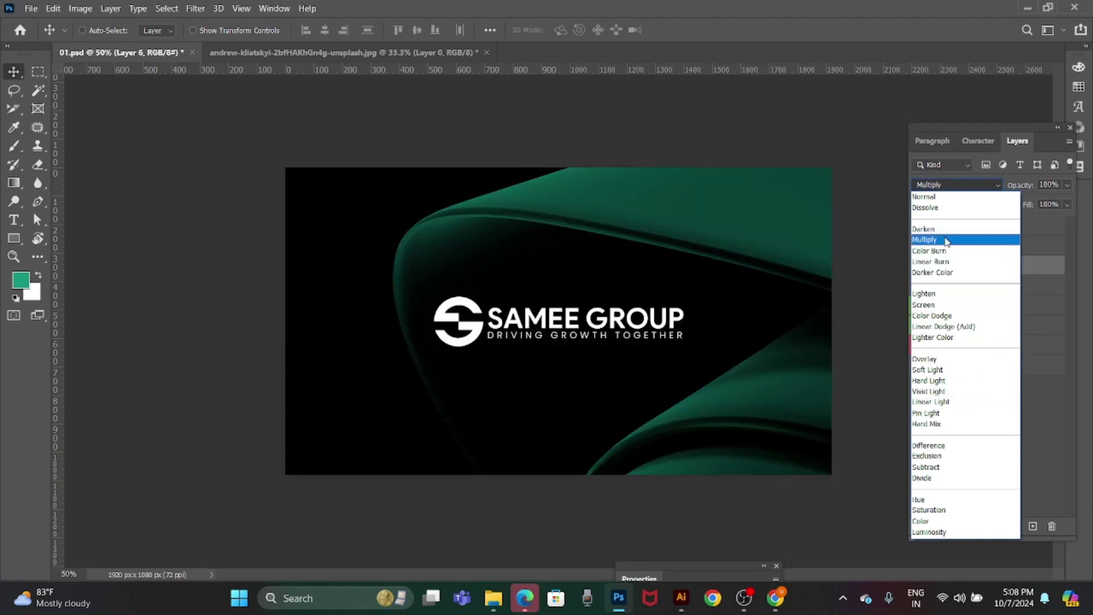
Set the green block to Multiply and shift and shrink the ribbon photo to centre it.
{"action": "left_click", "coordinate": [946, 239]}
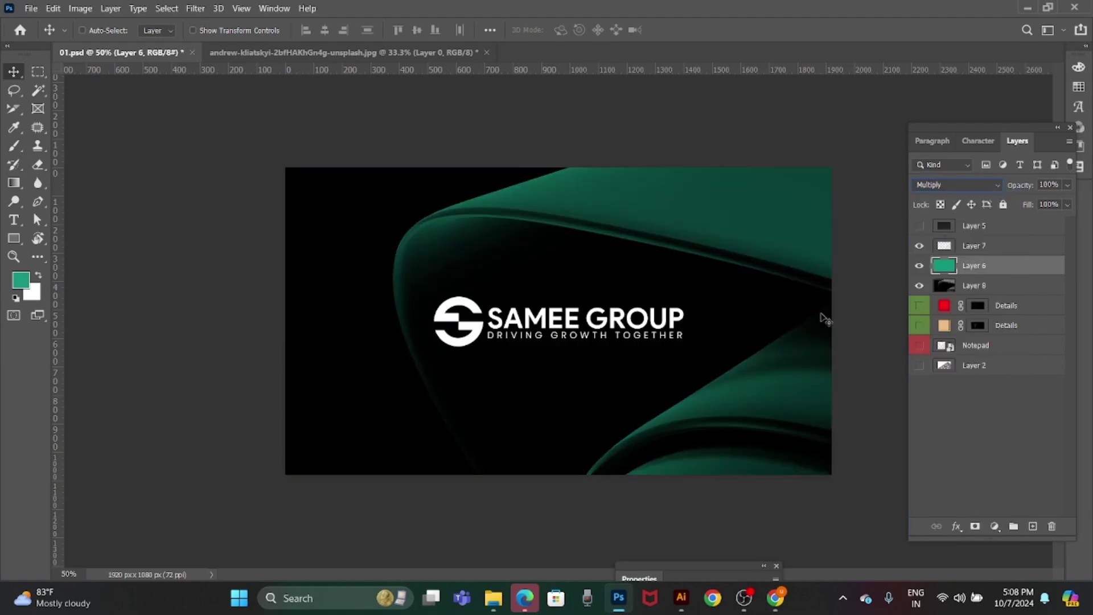
{"action": "left_click", "coordinate": [980, 288]}
{"action": "left_click_drag", "start_coordinate": [743, 418], "coordinate": [504, 335]}
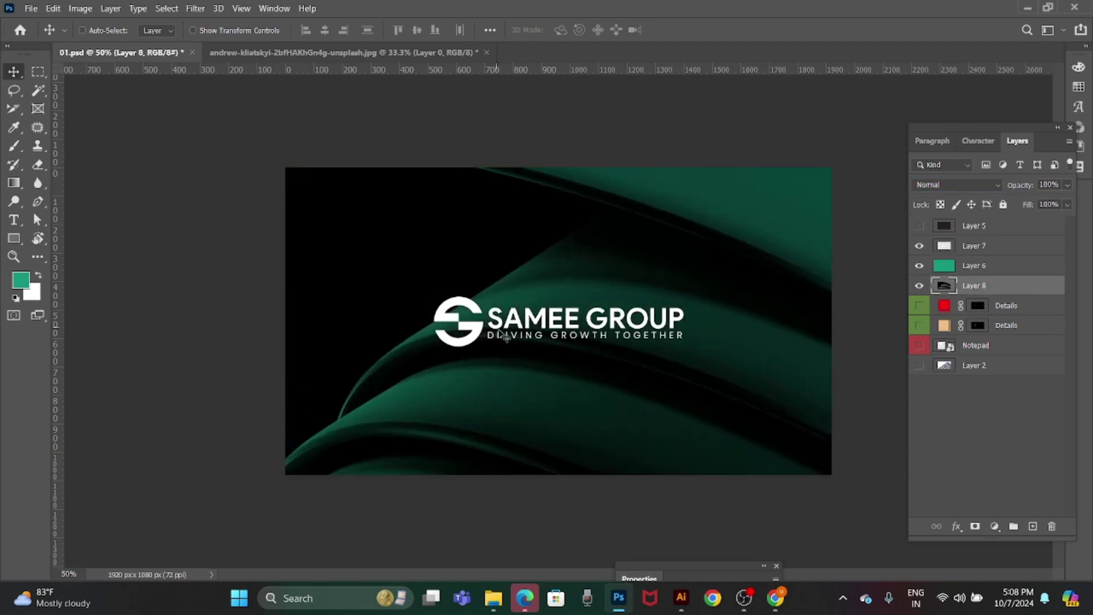
{"action": "key", "text": "ctrl+t"}
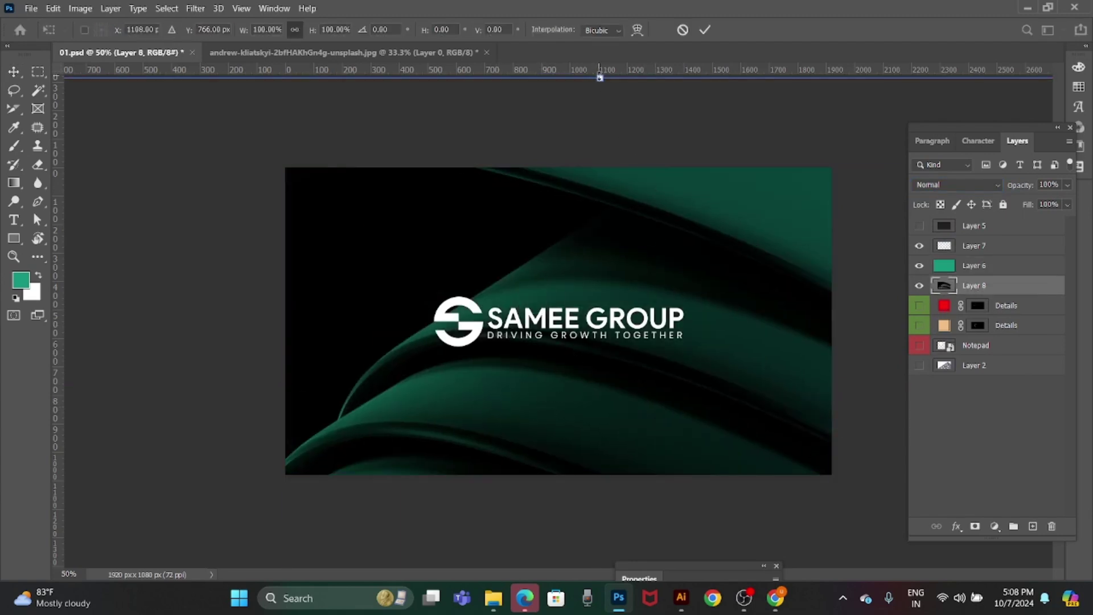
{"action": "left_click_drag", "start_coordinate": [598, 78], "coordinate": [600, 346]}
{"action": "left_click_drag", "start_coordinate": [643, 479], "coordinate": [684, 296]}
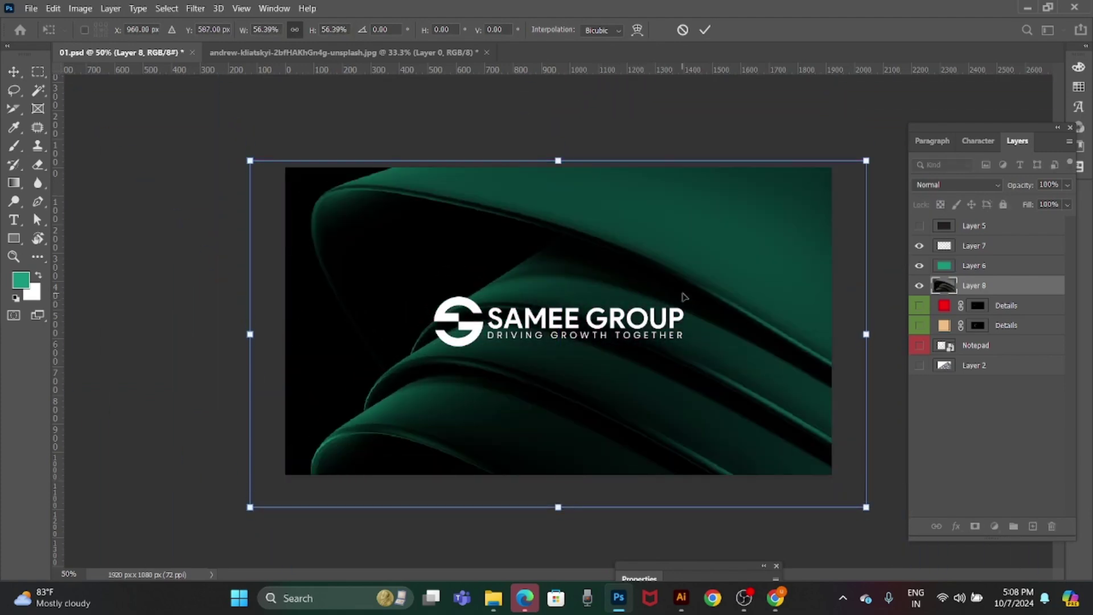
{"action": "key", "text": "Return"}
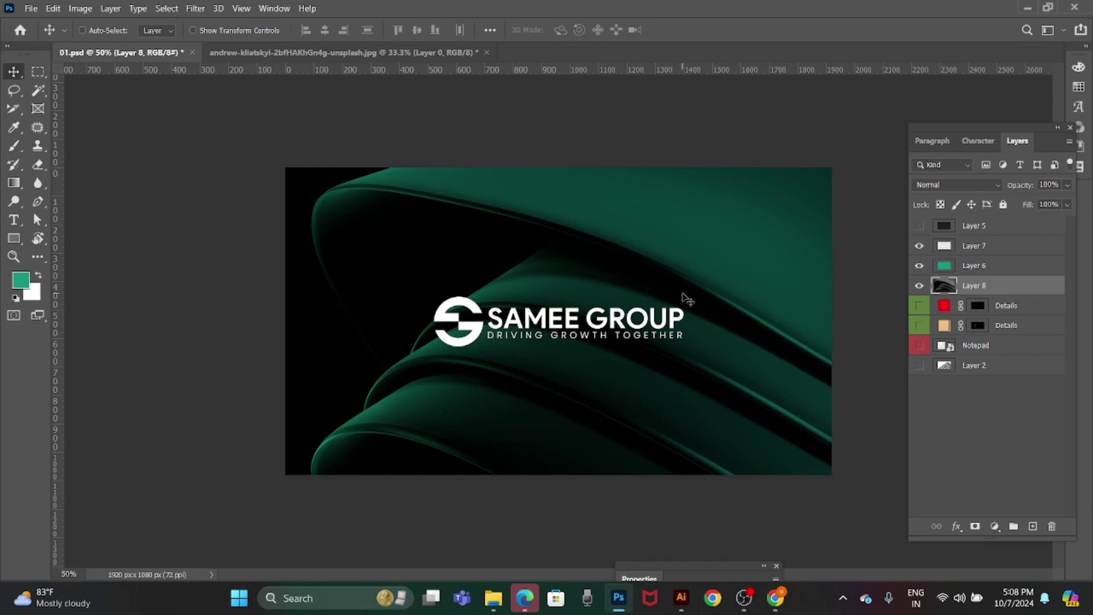
Duplicate the green Multiply layer at 50% opacity and save the document.
{"action": "left_click", "coordinate": [983, 267]}
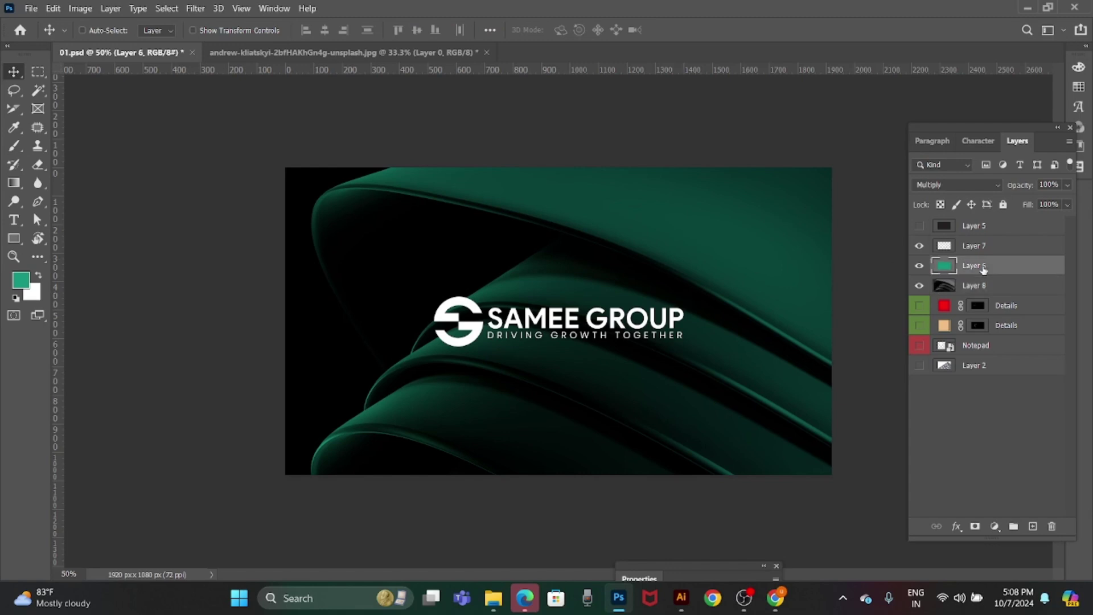
{"action": "key", "text": "ctrl+j"}
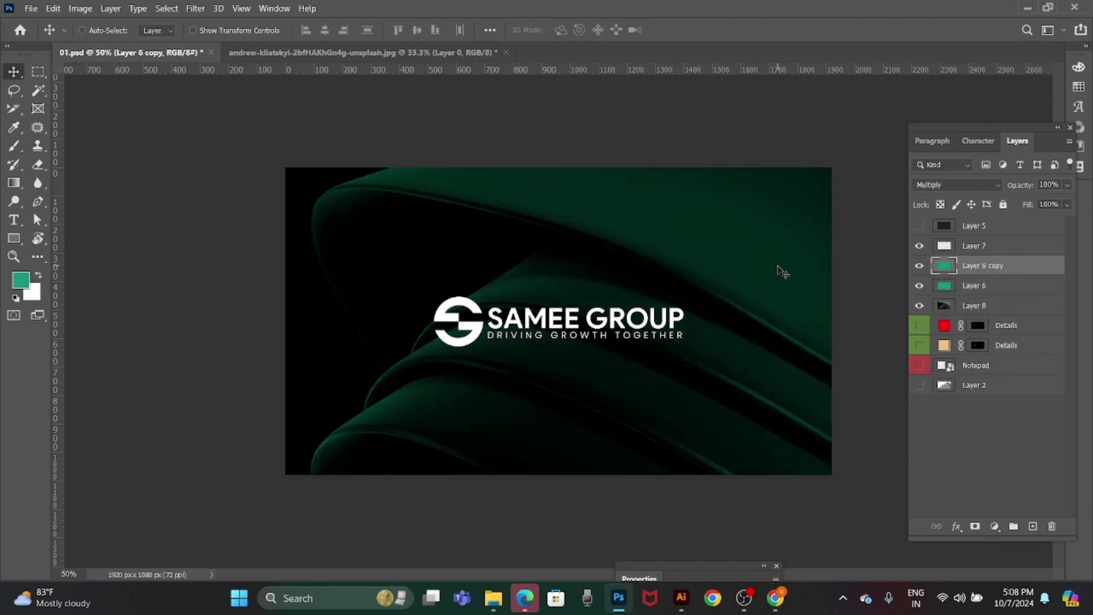
{"action": "key", "text": "5"}
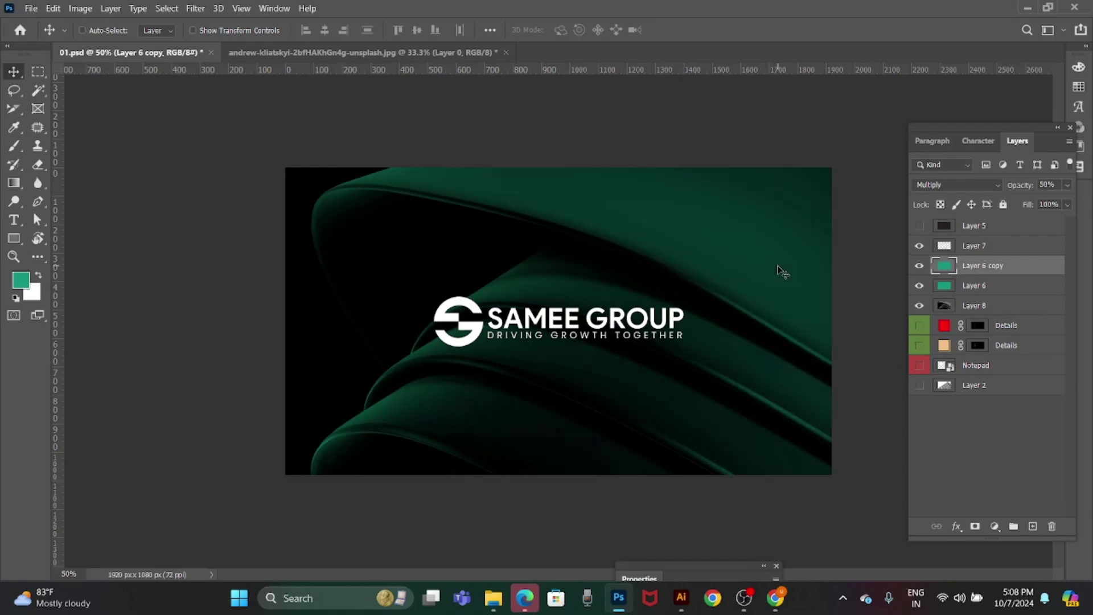
{"action": "key", "text": "ctrl+s"}
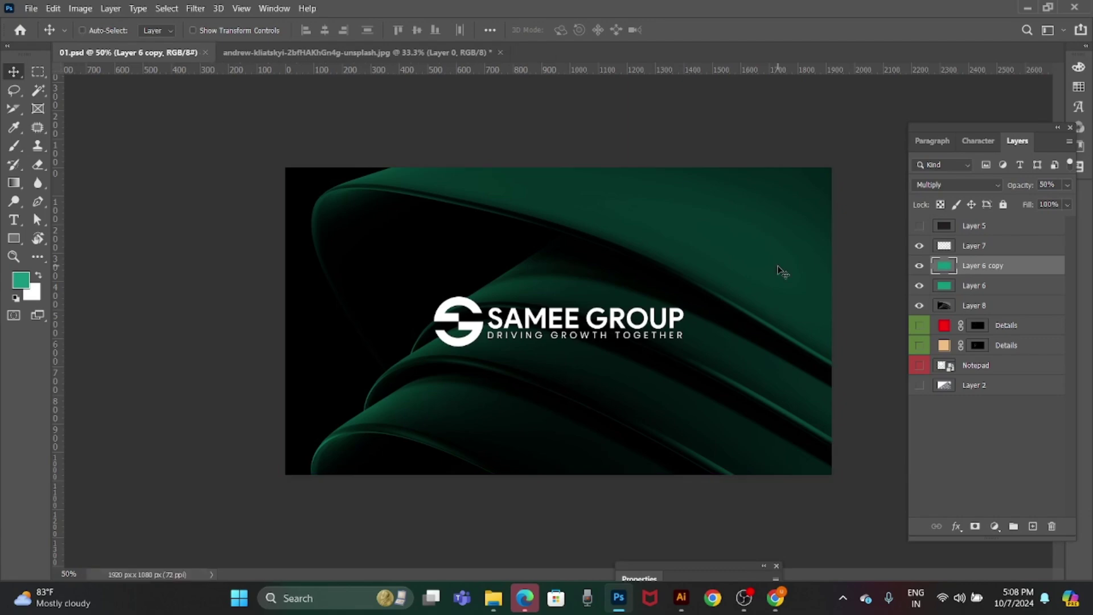
{"action": "key", "text": "ctrl+shift+s"}
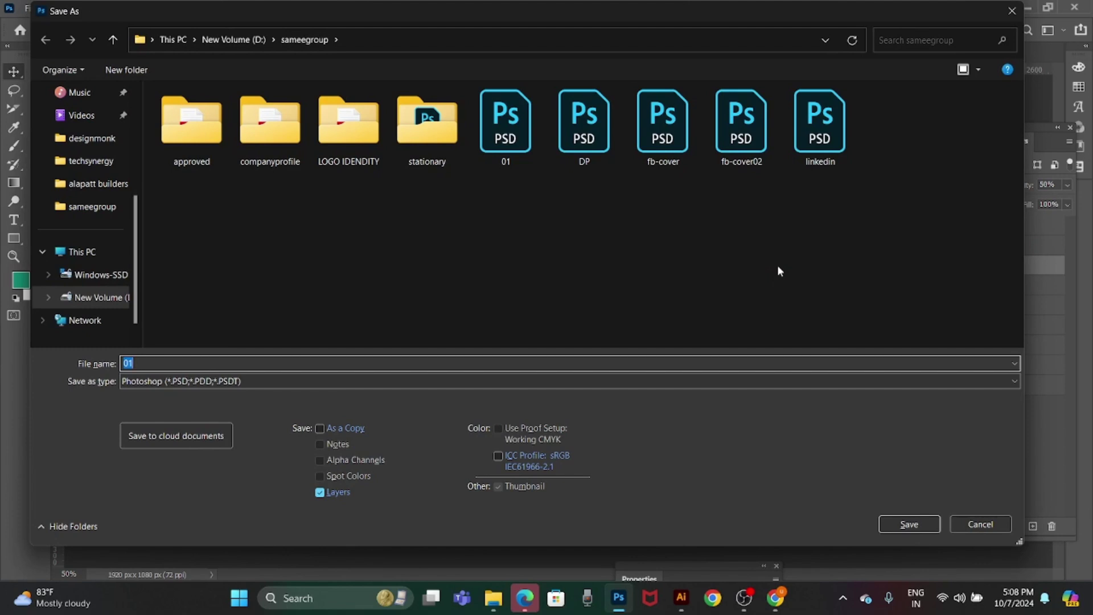
Export the slide as a JPEG with the default quality settings.
{"action": "key", "text": "Tab"}
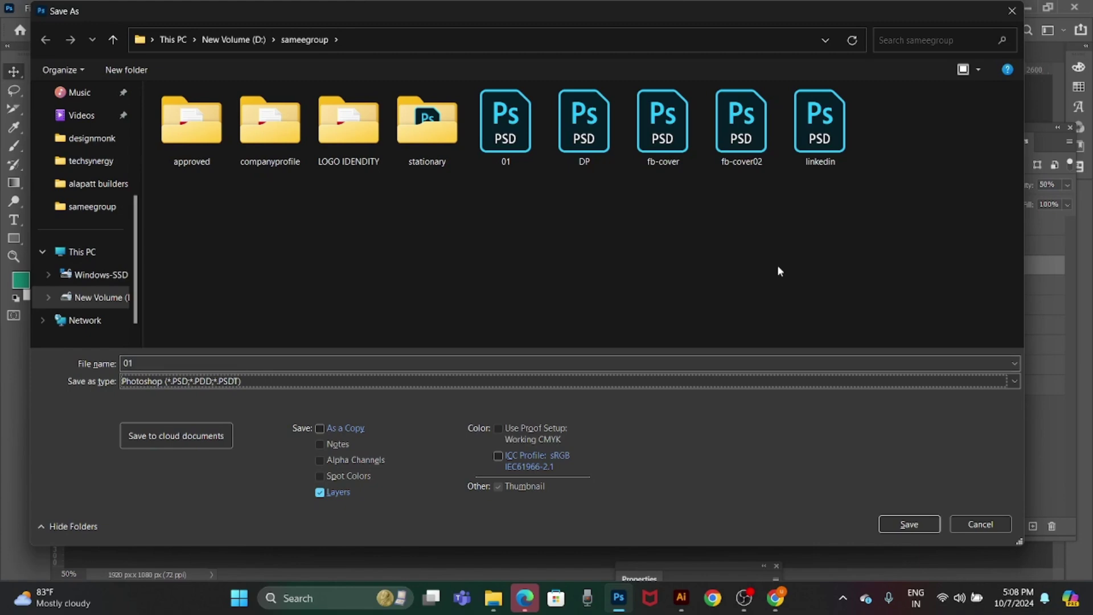
{"action": "key", "text": "j"}
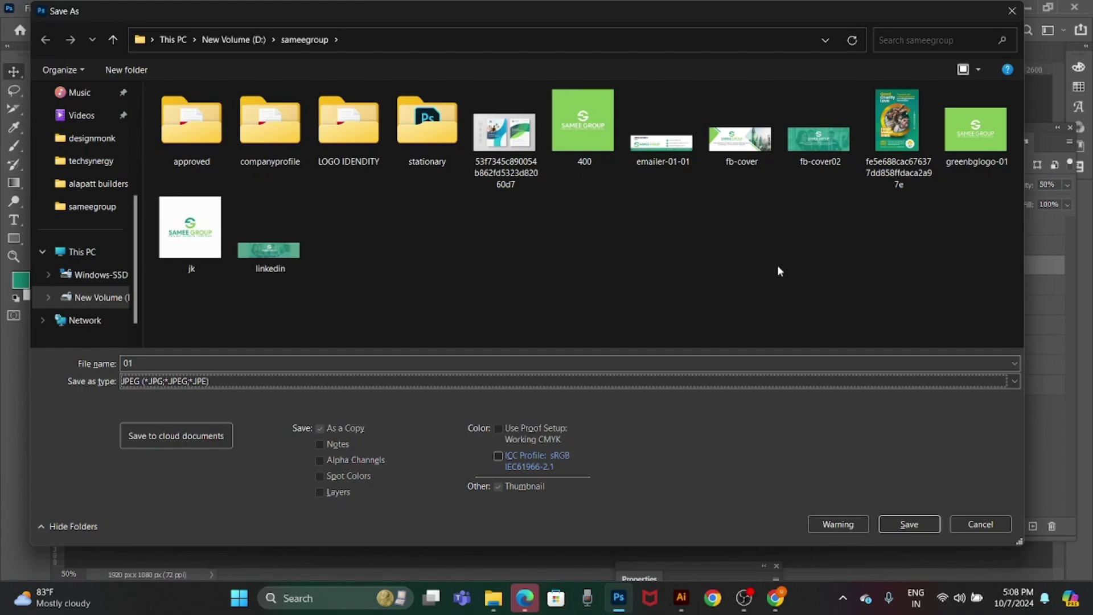
{"action": "key", "text": "Return"}
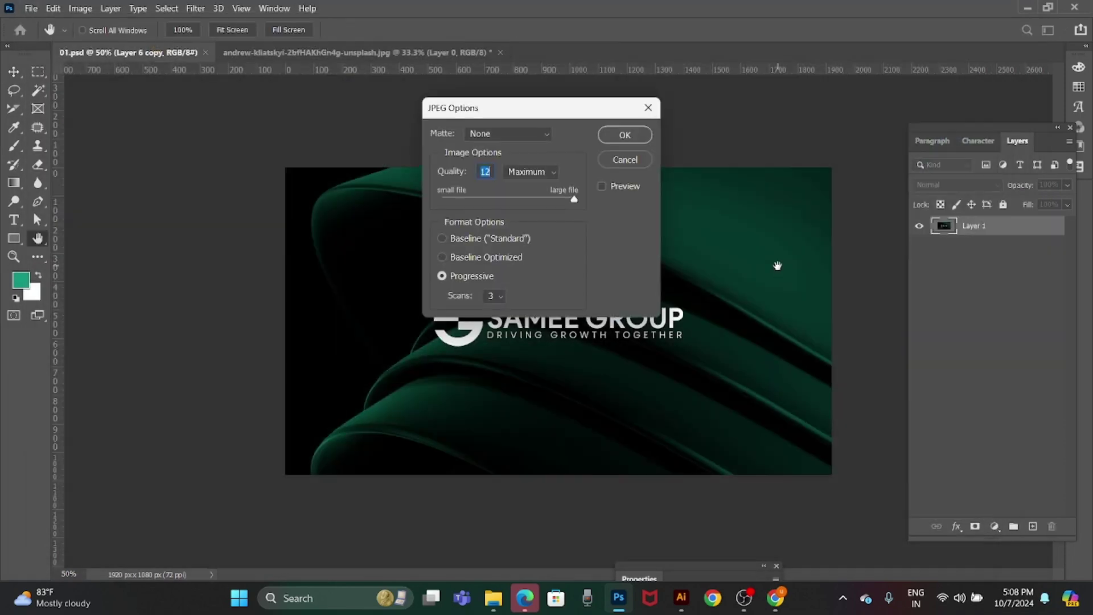
{"action": "key", "text": "Return"}
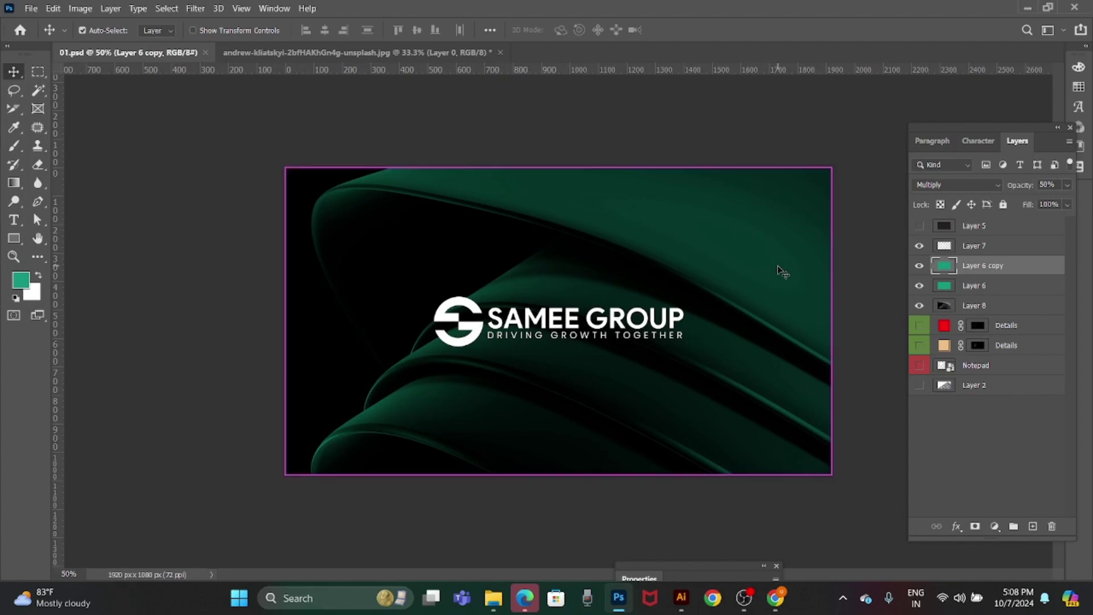
Save the document as 02.psd and select the 50% green duplicate layer.
{"action": "key", "text": "ctrl+shift+s"}
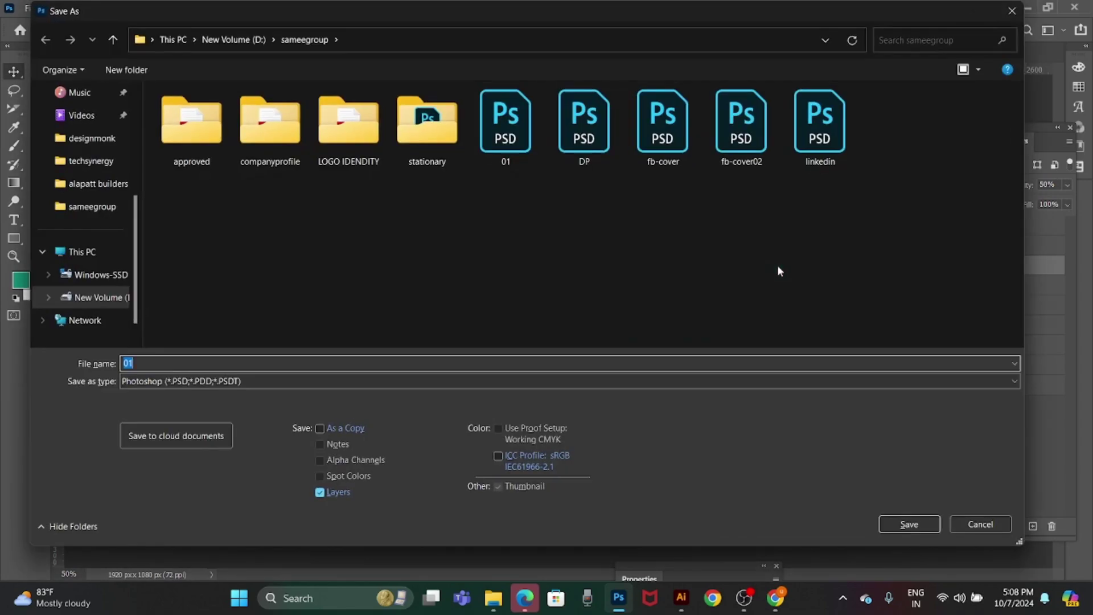
{"action": "type", "text": "02"}
{"action": "key", "text": "Return"}
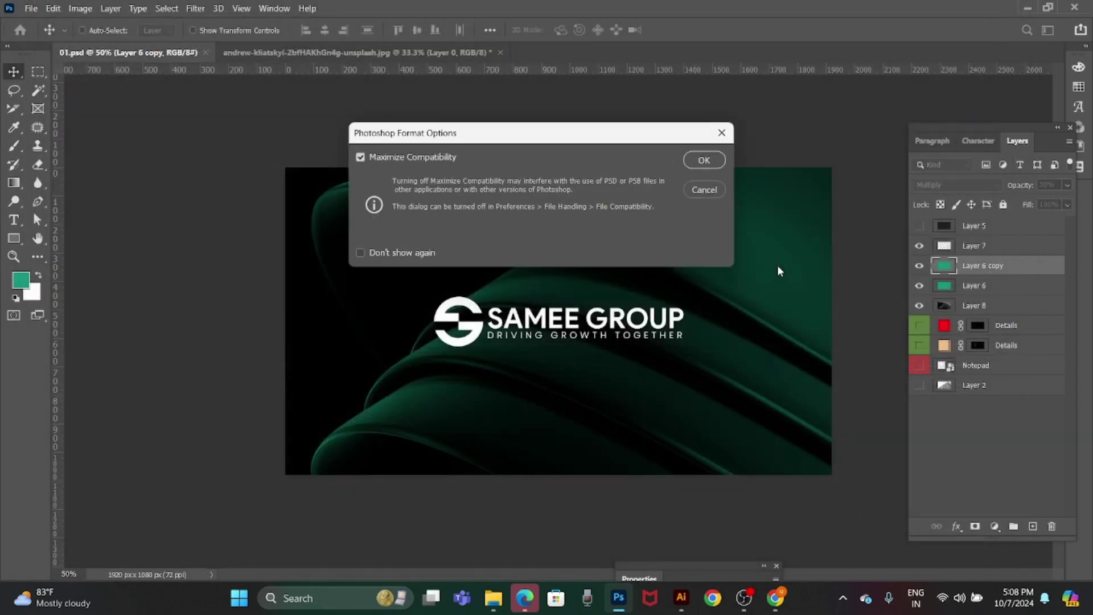
{"action": "key", "text": "Return"}
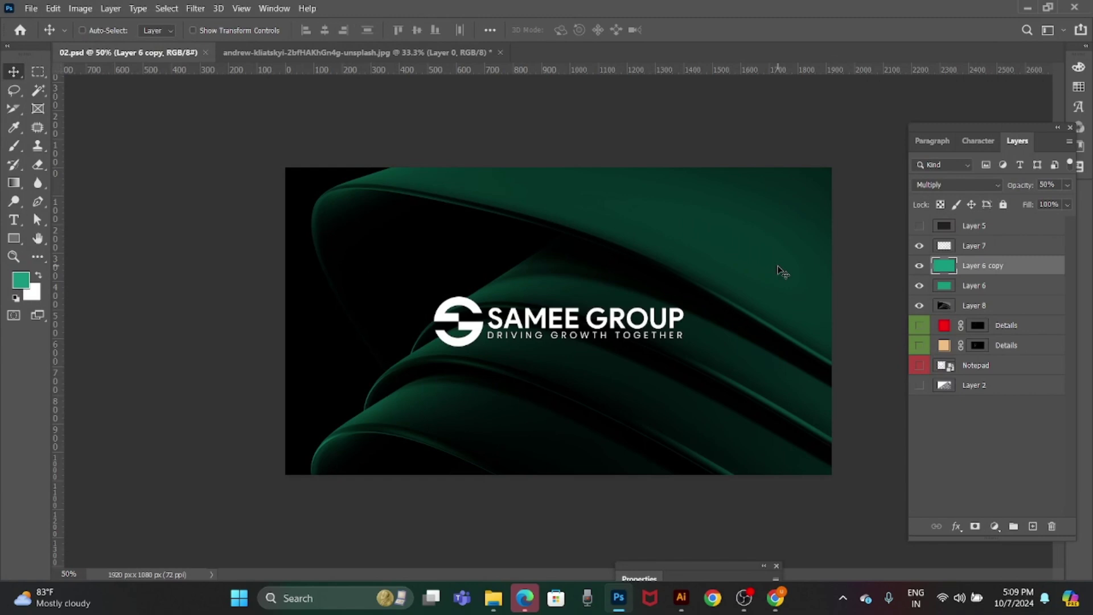
{"action": "right_click", "coordinate": [727, 215]}
Delete the green duplicate, green Multiply layer, Layers 8 and 7, and both Details layers.
{"action": "key", "text": "ctrl+e"}
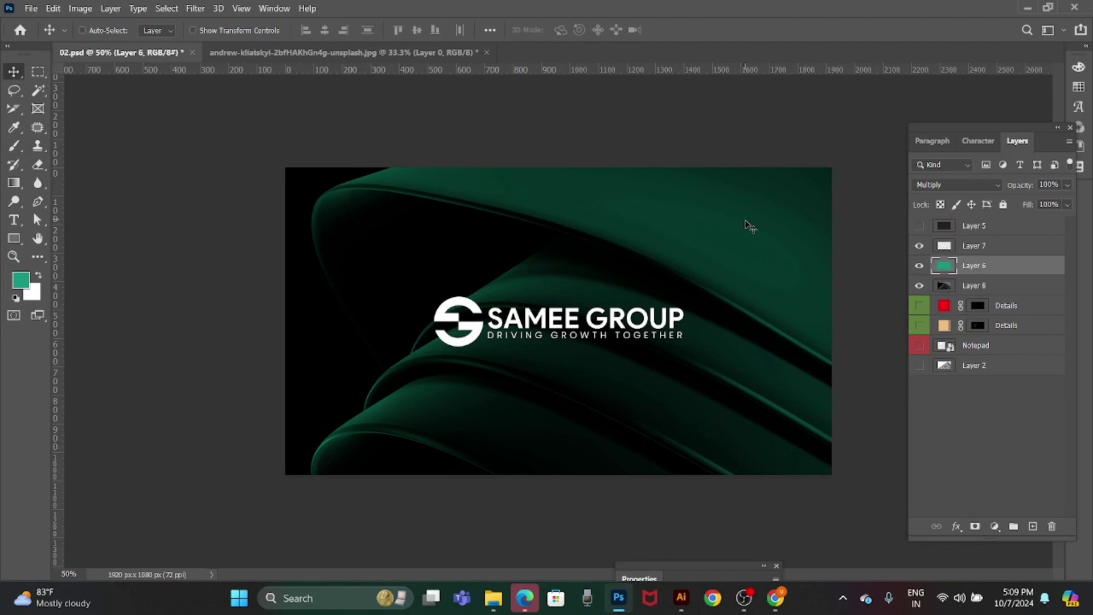
{"action": "right_click", "coordinate": [735, 219]}
{"action": "key", "text": "Delete"}
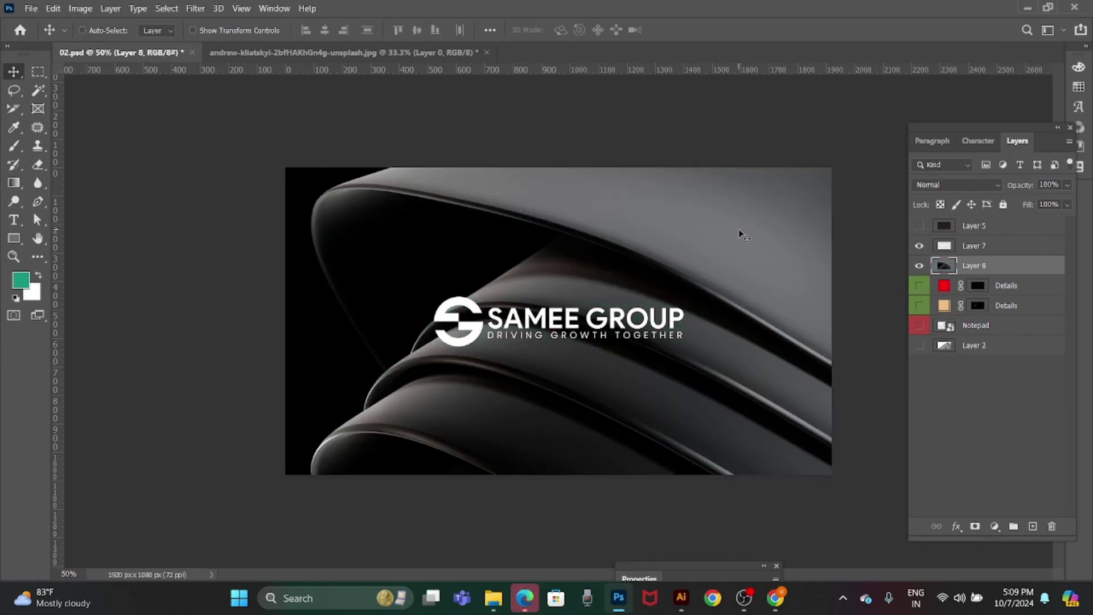
{"action": "right_click", "coordinate": [739, 234]}
{"action": "left_click", "coordinate": [751, 230]}
{"action": "key", "text": "Delete"}
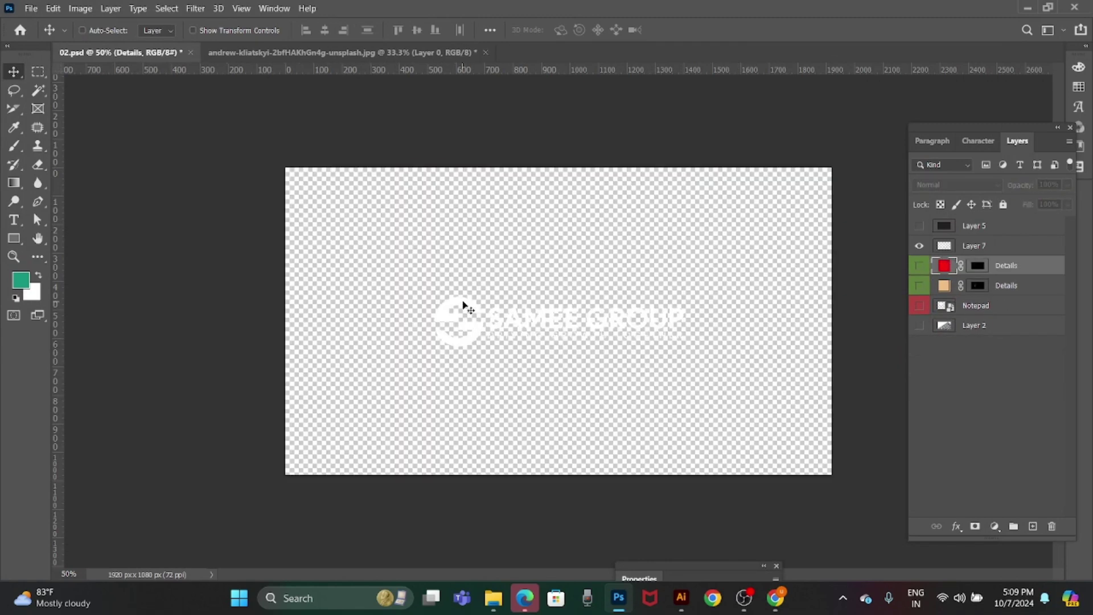
{"action": "right_click", "coordinate": [463, 305]}
{"action": "left_click", "coordinate": [488, 308]}
{"action": "key", "text": "Delete"}
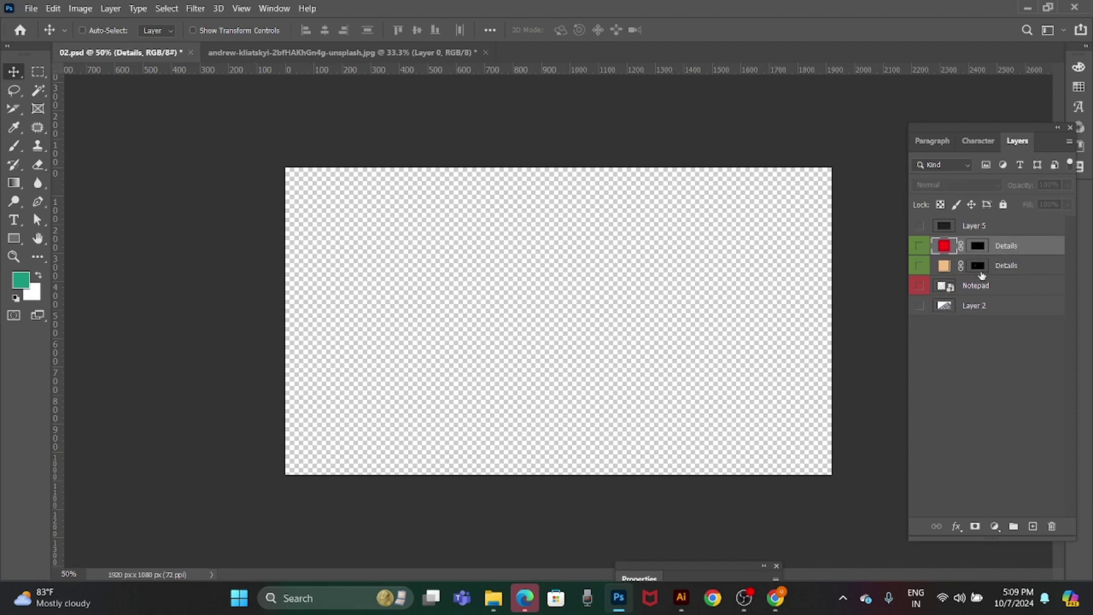
{"action": "key", "text": "Delete"}
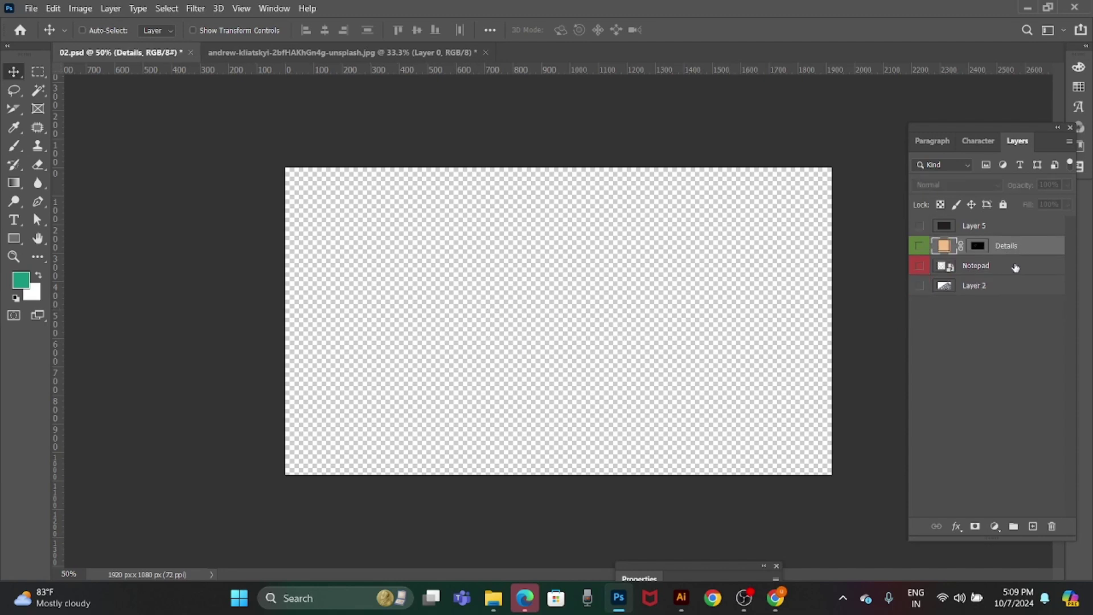
{"action": "key", "text": "Delete"}
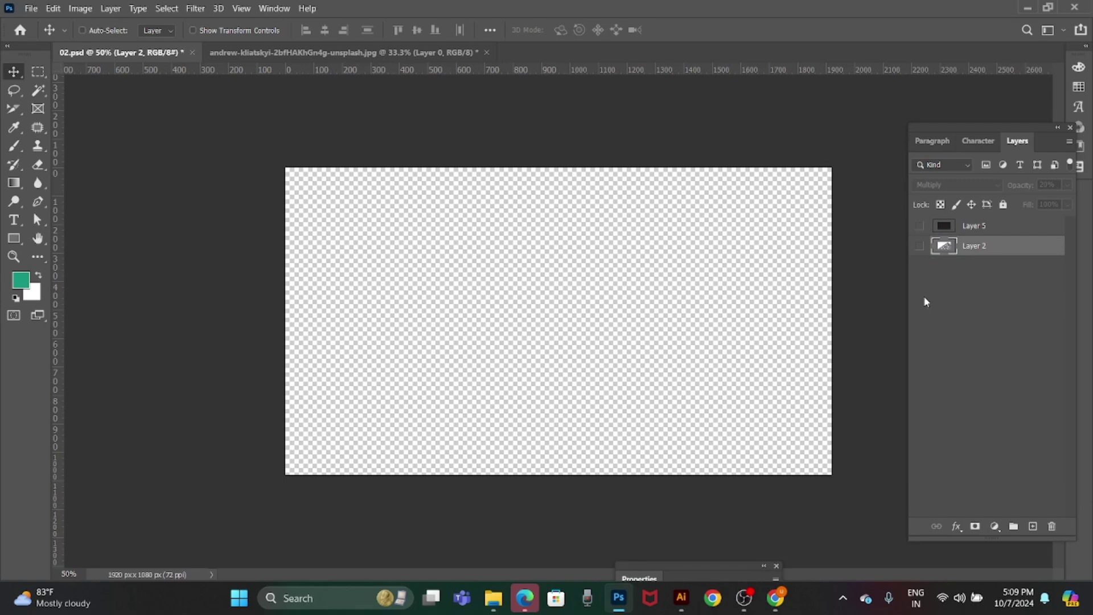
Add a new layer filled with white.
{"action": "key", "text": "ctrl+shift+n"}
{"action": "key", "text": "Return"}
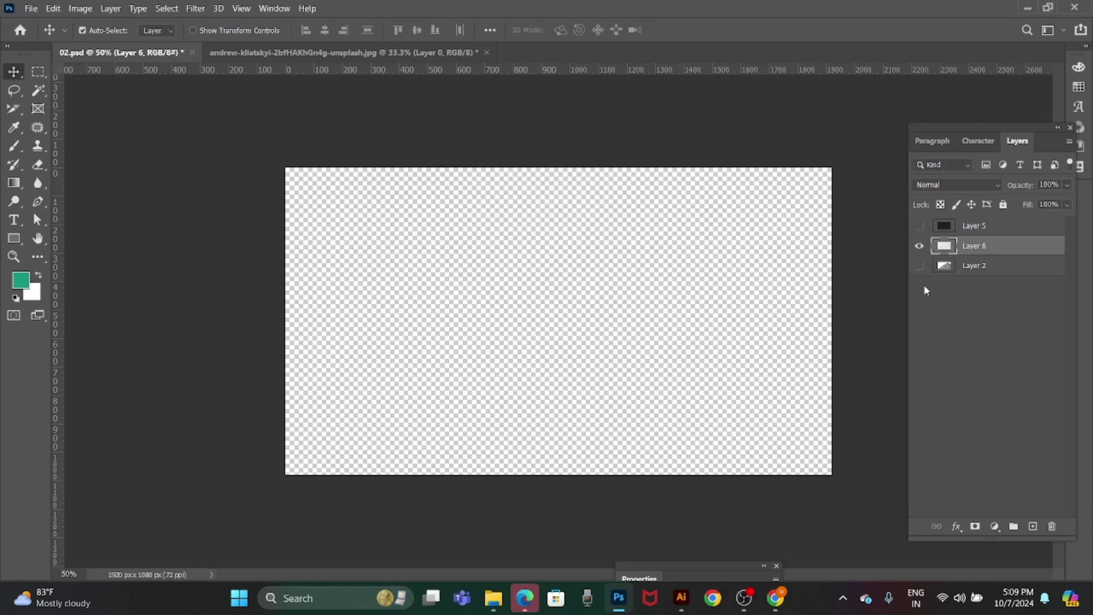
{"action": "key", "text": "ctrl+BackSpace"}
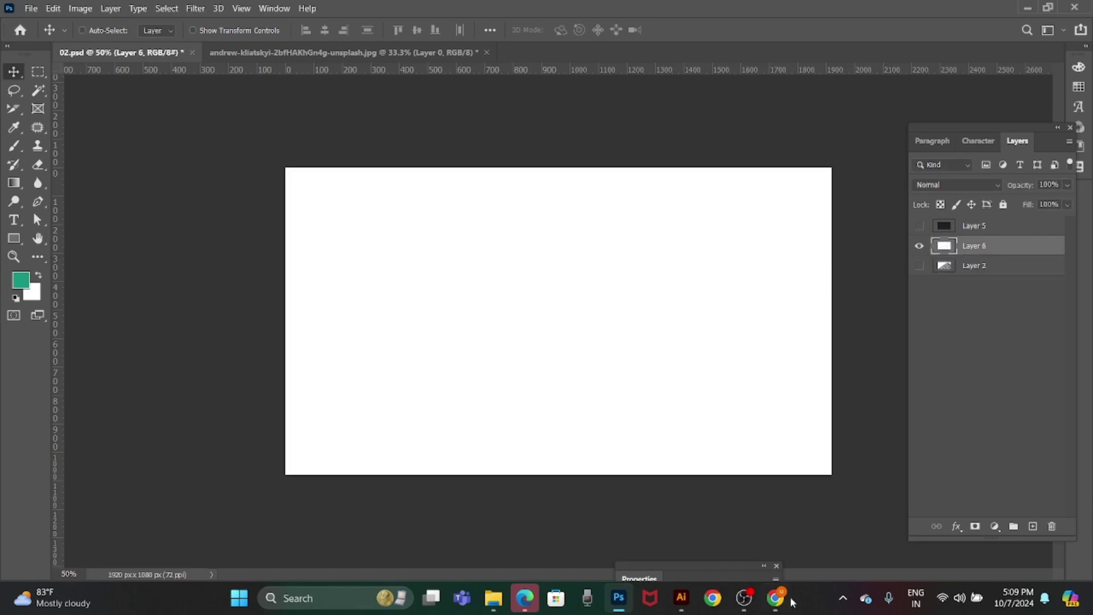
Bring the horizontal logo artboard into view in the Illustrator logo file.
{"action": "left_click", "coordinate": [681, 598]}
{"action": "left_click_drag", "start_coordinate": [207, 336], "coordinate": [677, 412]}
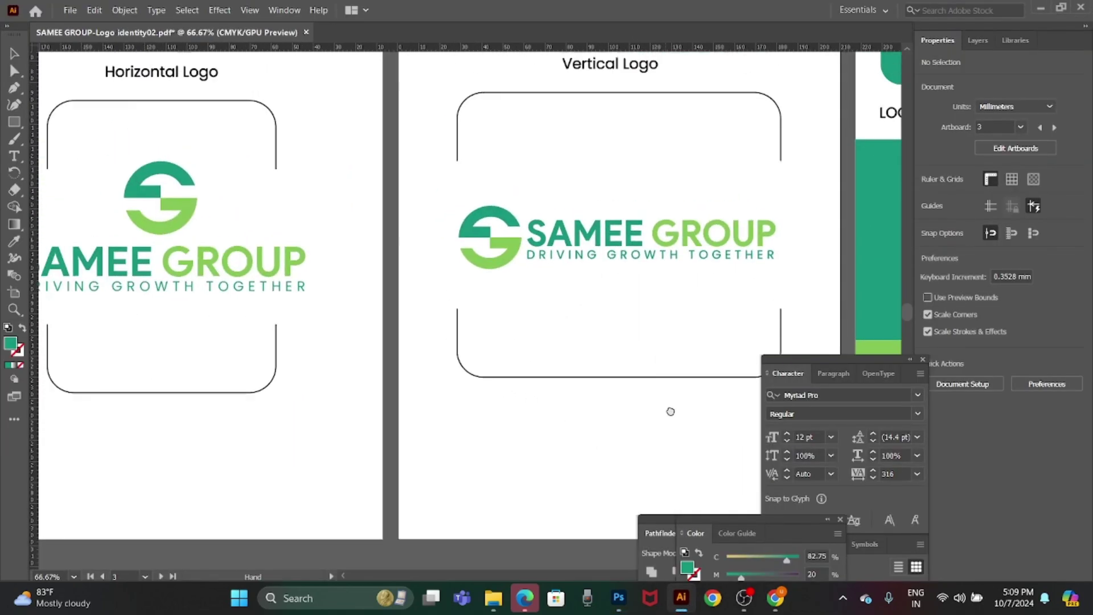
{"action": "scroll", "coordinate": [313, 268], "scroll_direction": "left", "scroll_amount": 5}
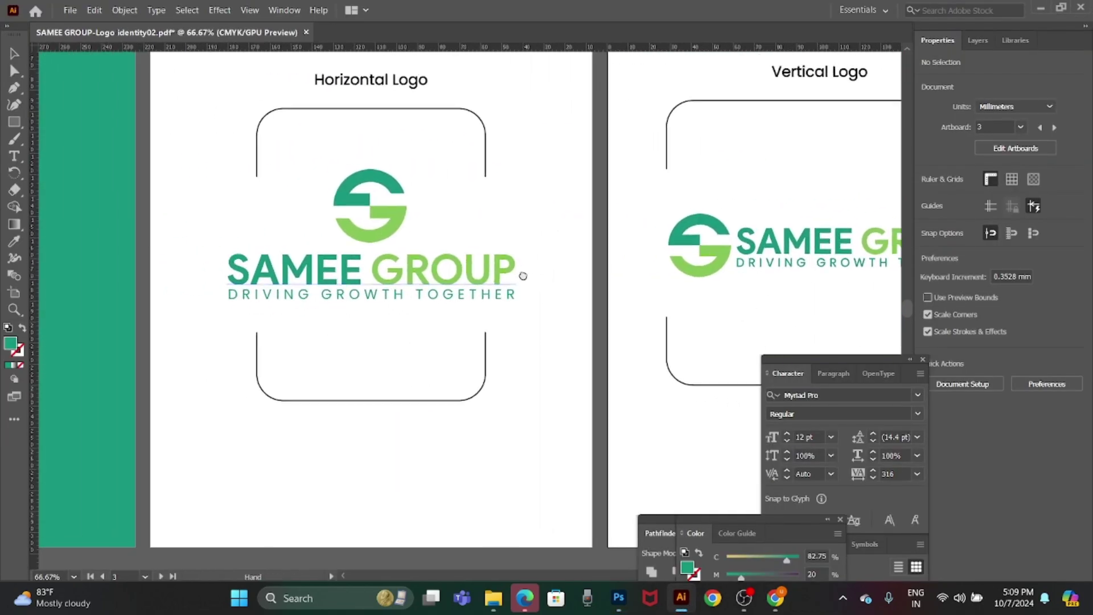
{"action": "left_click_drag", "start_coordinate": [191, 208], "coordinate": [572, 297]}
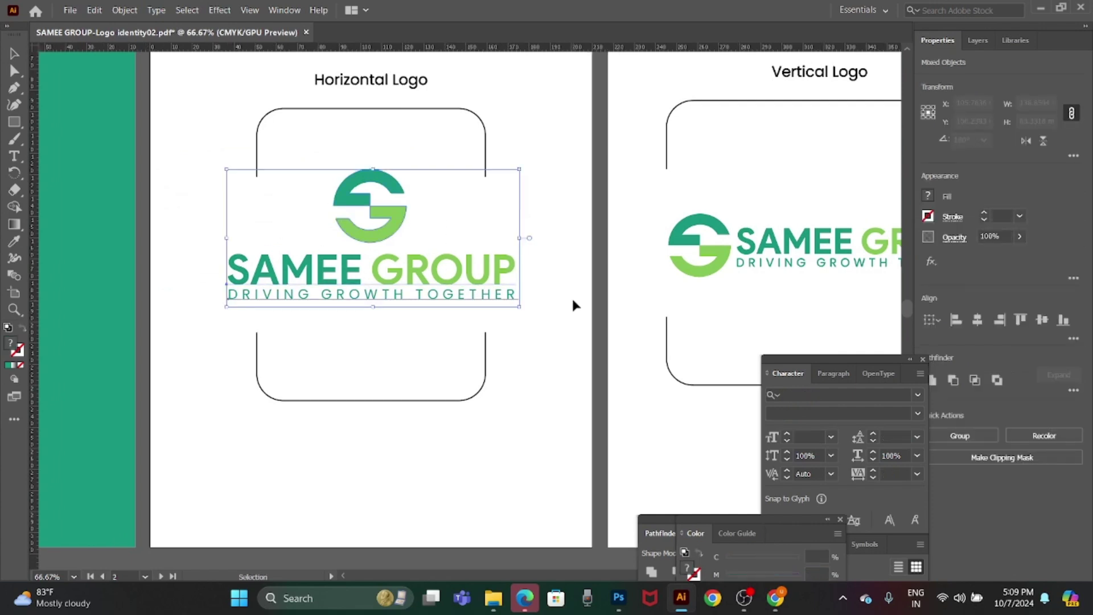
{"action": "left_click", "coordinate": [540, 324]}
Convert the SAMEE GROUP name and tagline texts to outlines.
{"action": "left_click", "coordinate": [509, 278]}
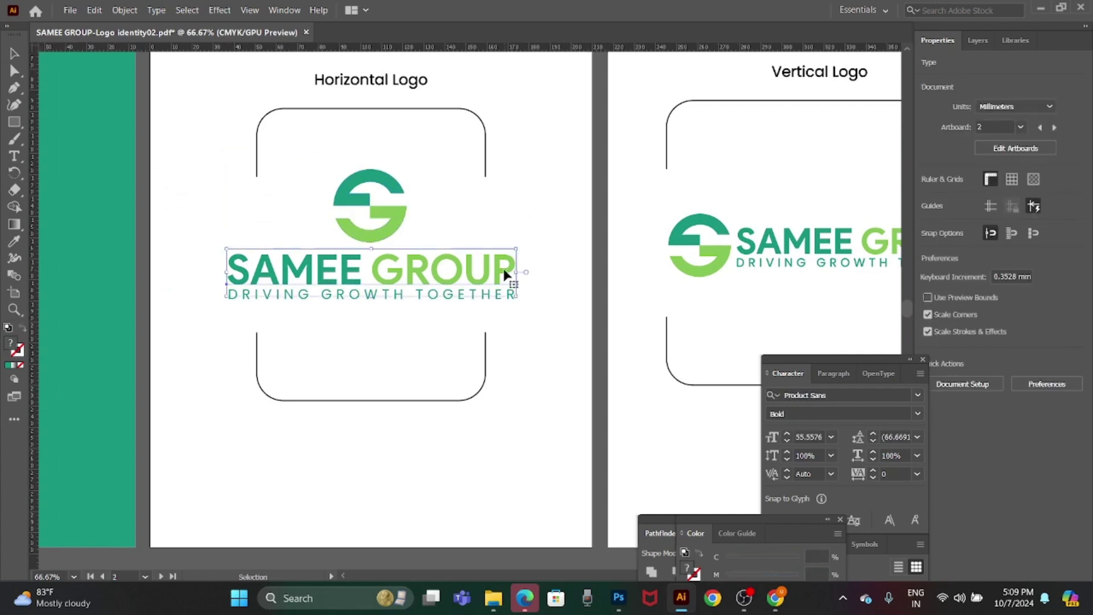
{"action": "right_click", "coordinate": [505, 271]}
{"action": "left_click", "coordinate": [580, 387]}
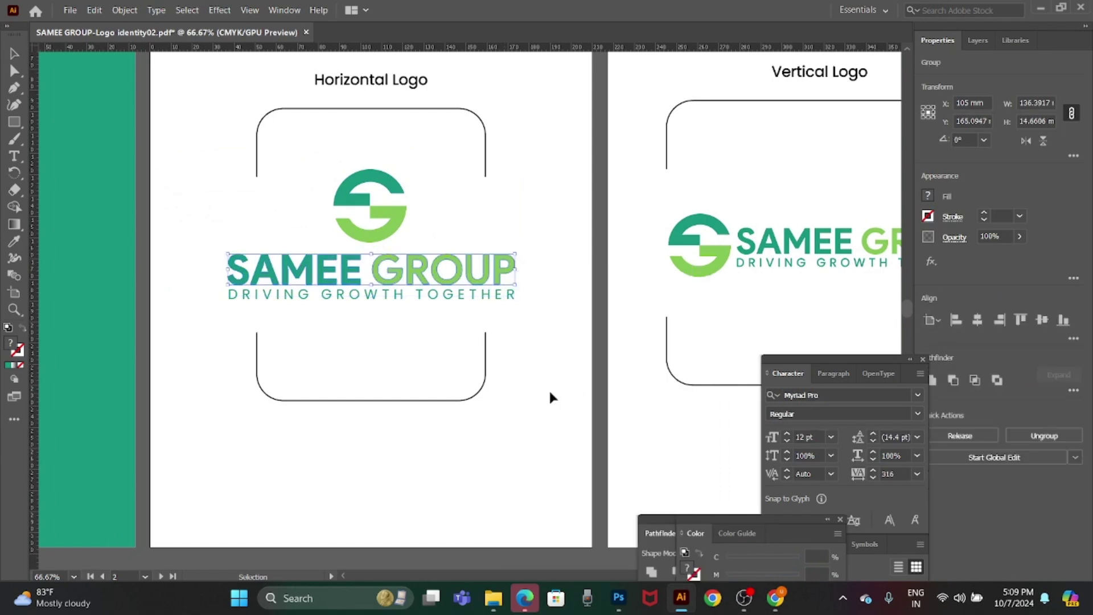
{"action": "left_click", "coordinate": [509, 319]}
{"action": "right_click", "coordinate": [505, 296]}
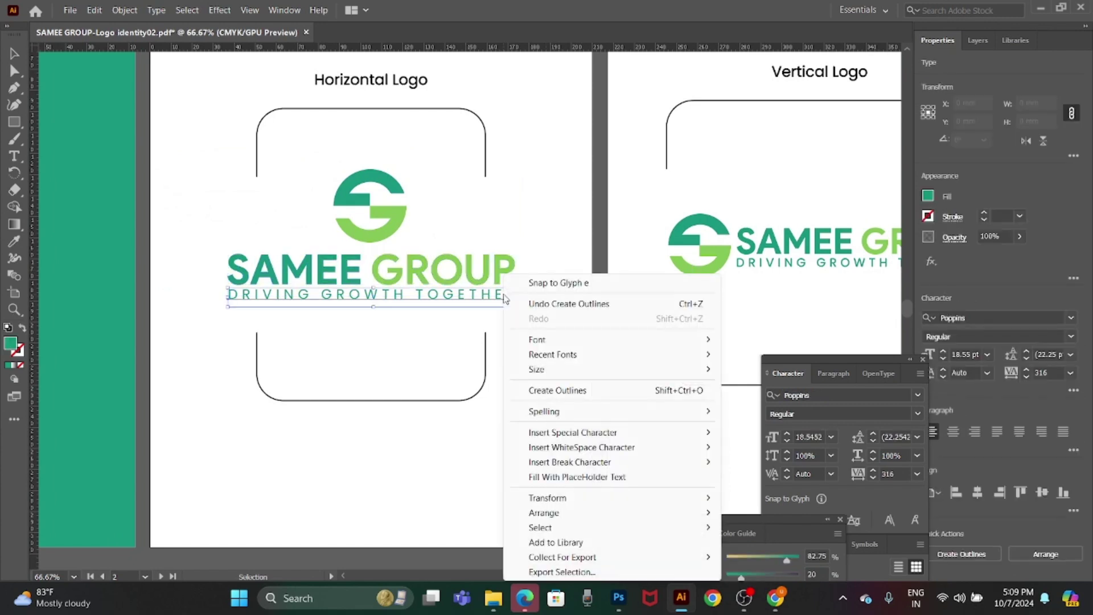
{"action": "left_click", "coordinate": [582, 391]}
{"action": "left_click", "coordinate": [174, 212]}
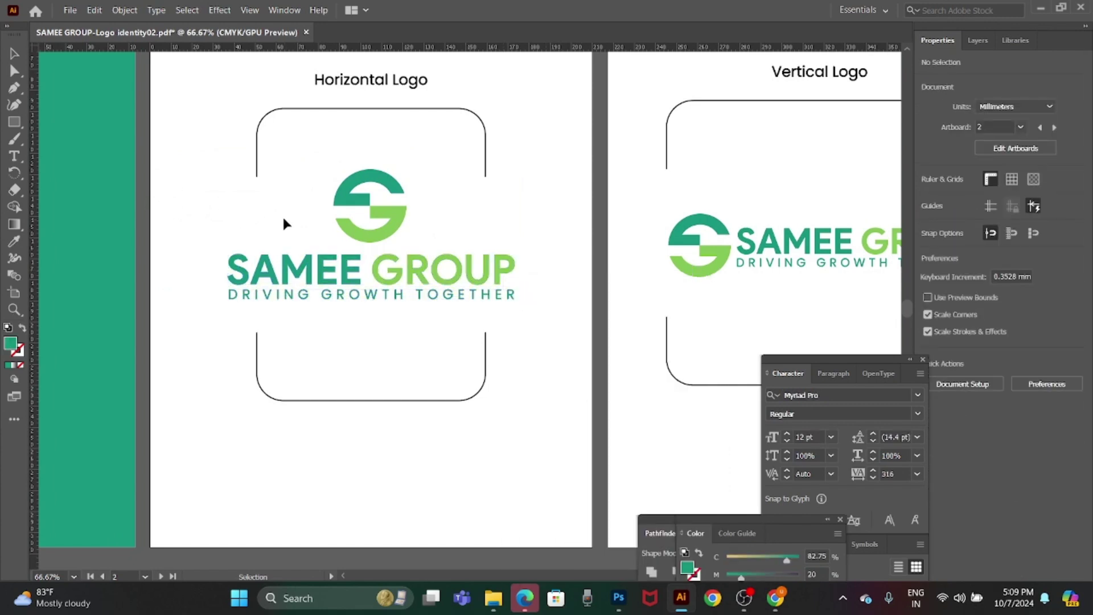
Select the entire outlined horizontal logo for copying into Photoshop.
{"action": "left_click_drag", "start_coordinate": [283, 222], "coordinate": [421, 308]}
{"action": "key", "text": "a"}
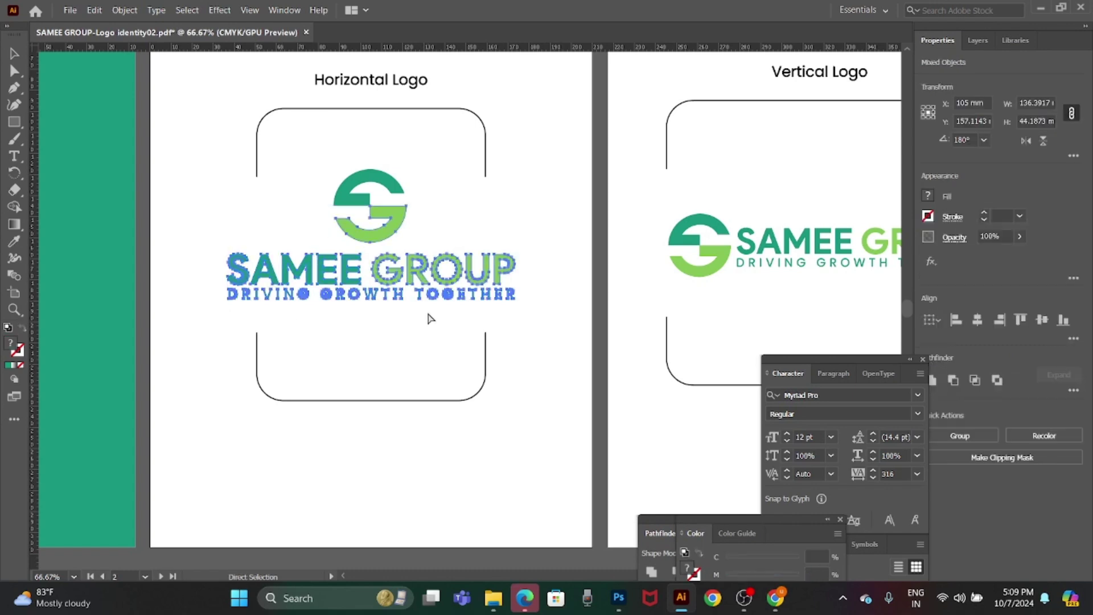
{"action": "key", "text": "v"}
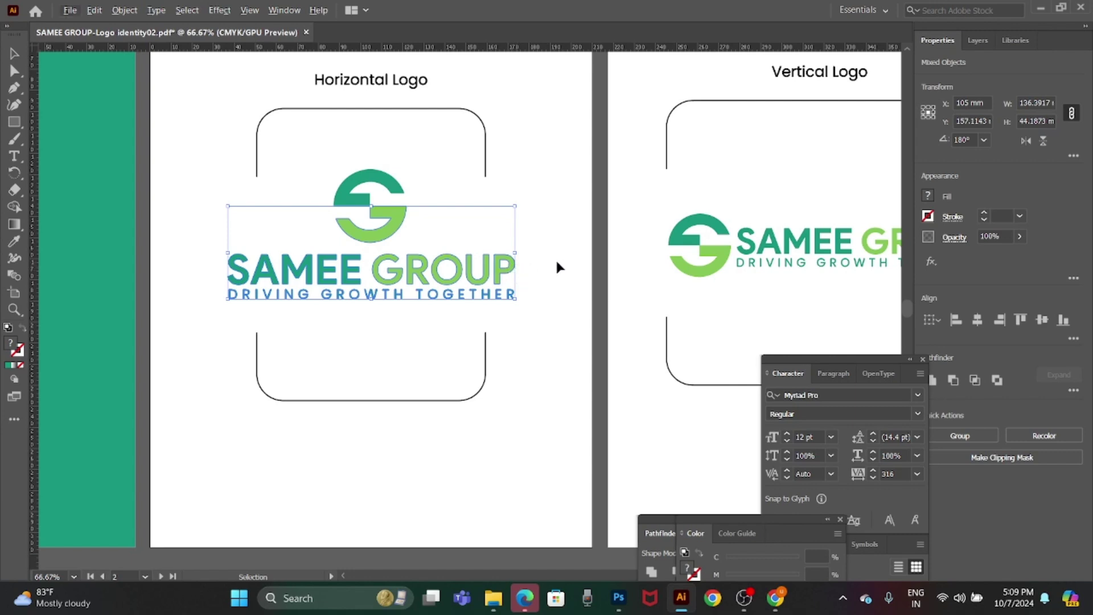
{"action": "left_click", "coordinate": [412, 170]}
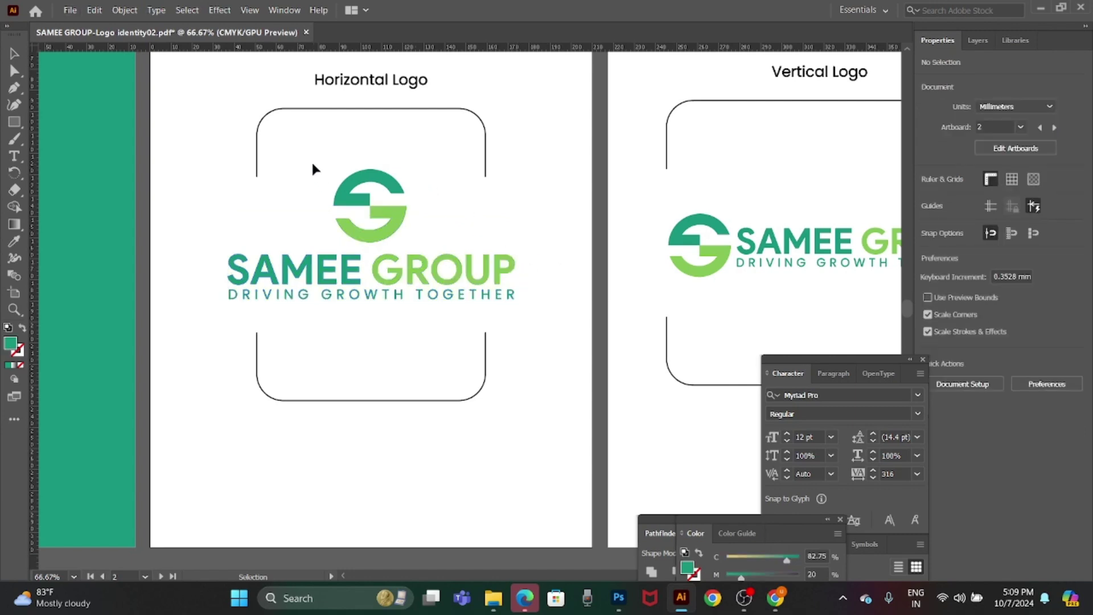
{"action": "left_click_drag", "start_coordinate": [312, 165], "coordinate": [424, 338]}
{"action": "key", "text": "a"}
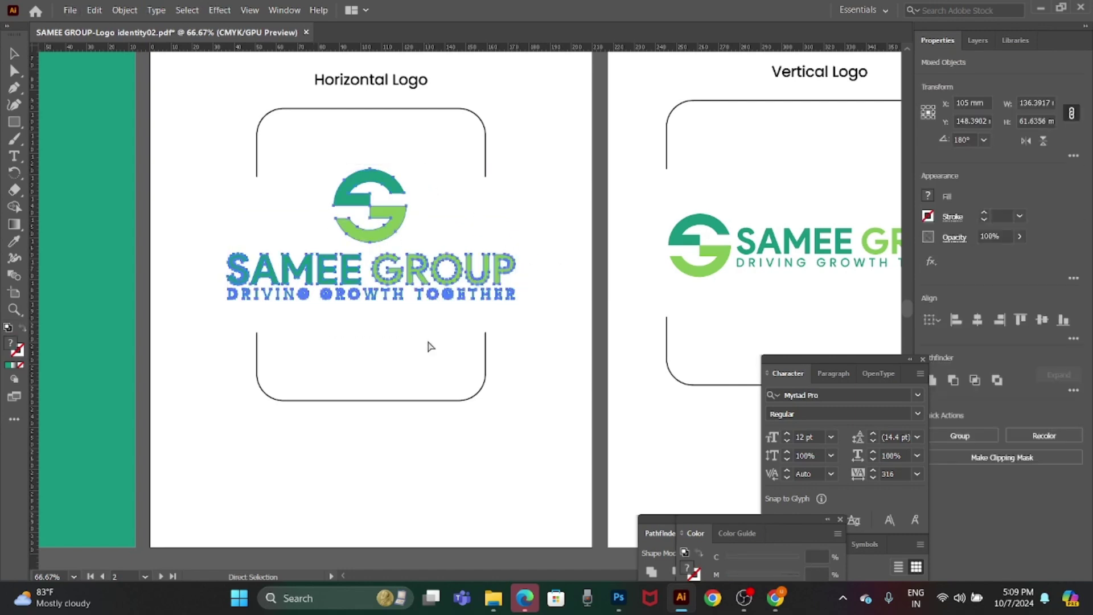
{"action": "key", "text": "v"}
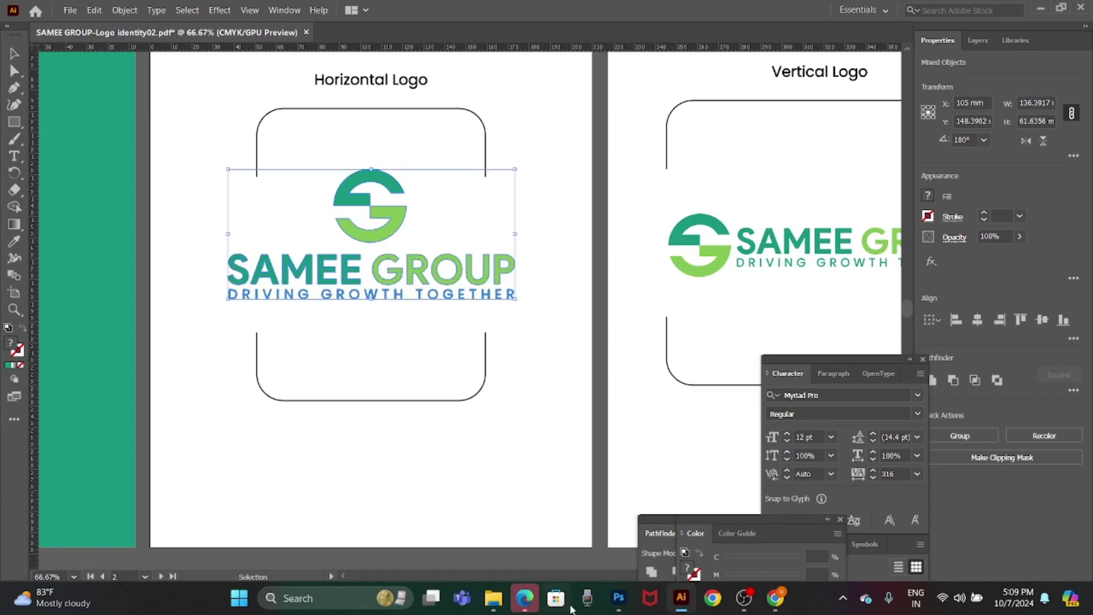
{"action": "left_click", "coordinate": [619, 598]}
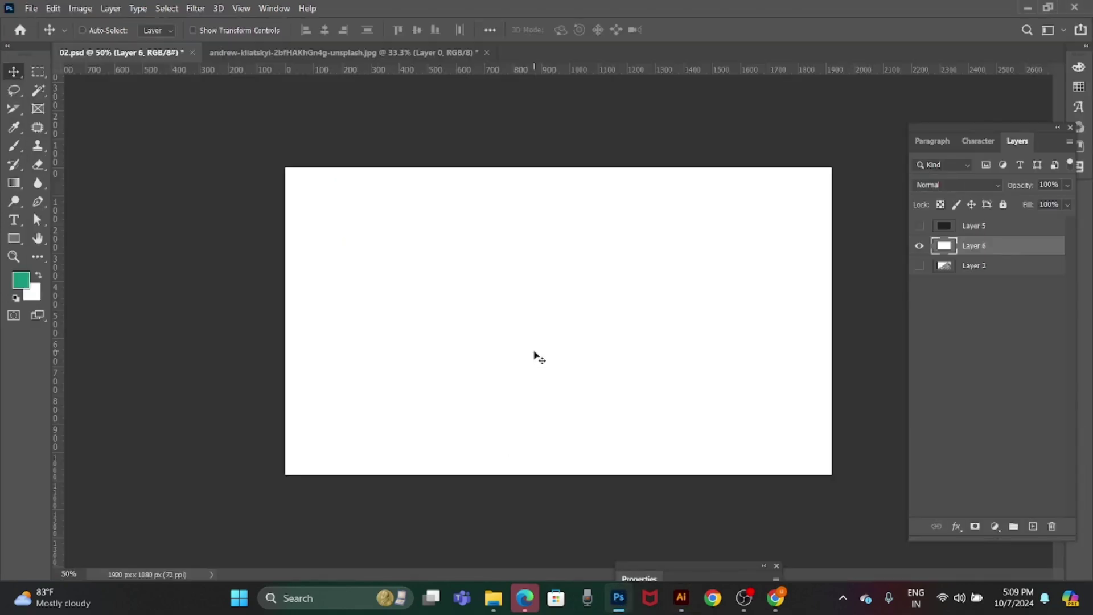
Paste the logo as pixels, enlarge it and place it centred on the slide's left half.
{"action": "key", "text": "ctrl+v"}
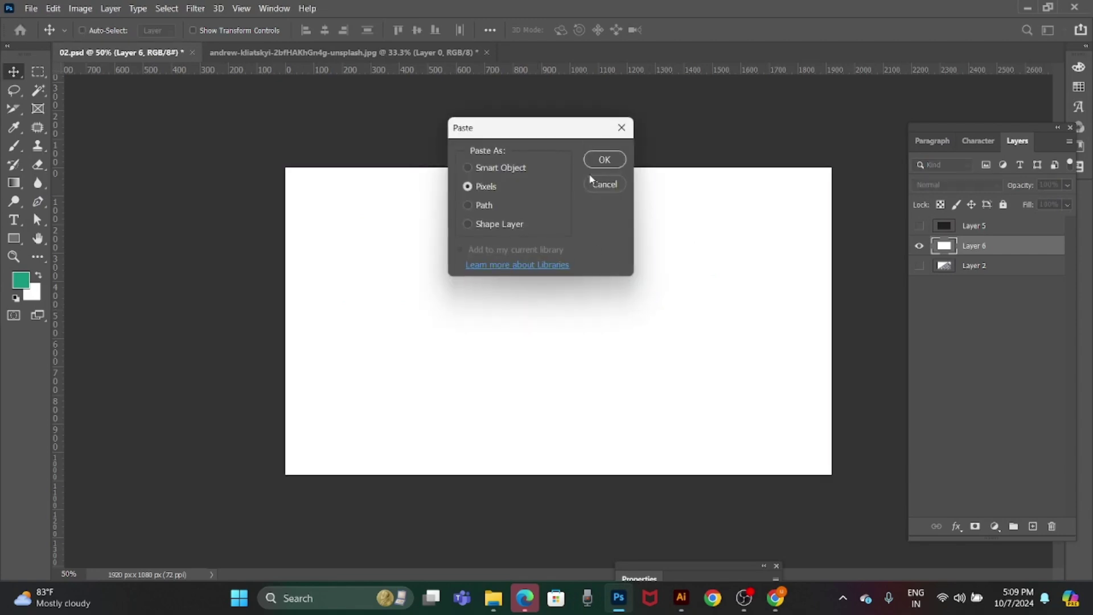
{"action": "left_click", "coordinate": [604, 160]}
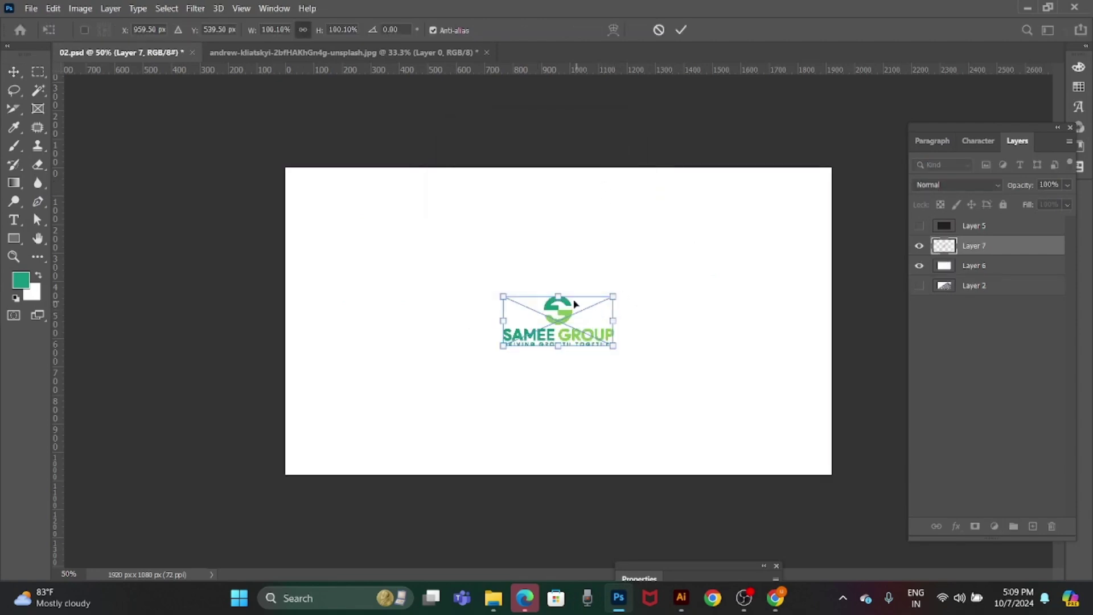
{"action": "mouse_move", "coordinate": [574, 304]}
{"action": "left_mouse_down"}
{"action": "mouse_move", "coordinate": [603, 286]}
{"action": "mouse_move", "coordinate": [495, 331]}
{"action": "mouse_move", "coordinate": [488, 322]}
{"action": "left_mouse_up"}
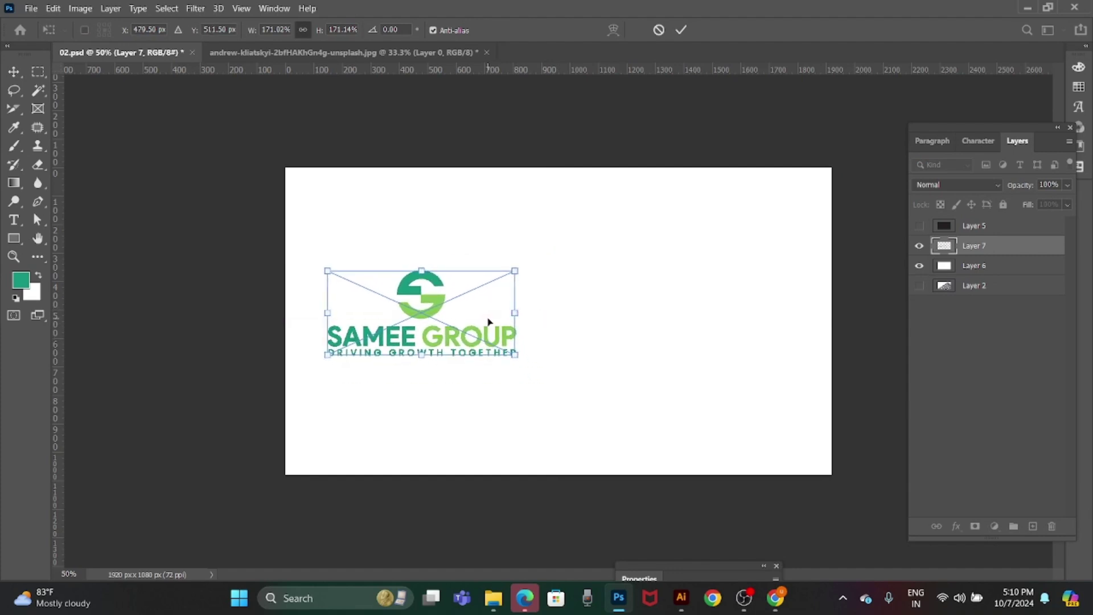
{"action": "key", "text": "Return"}
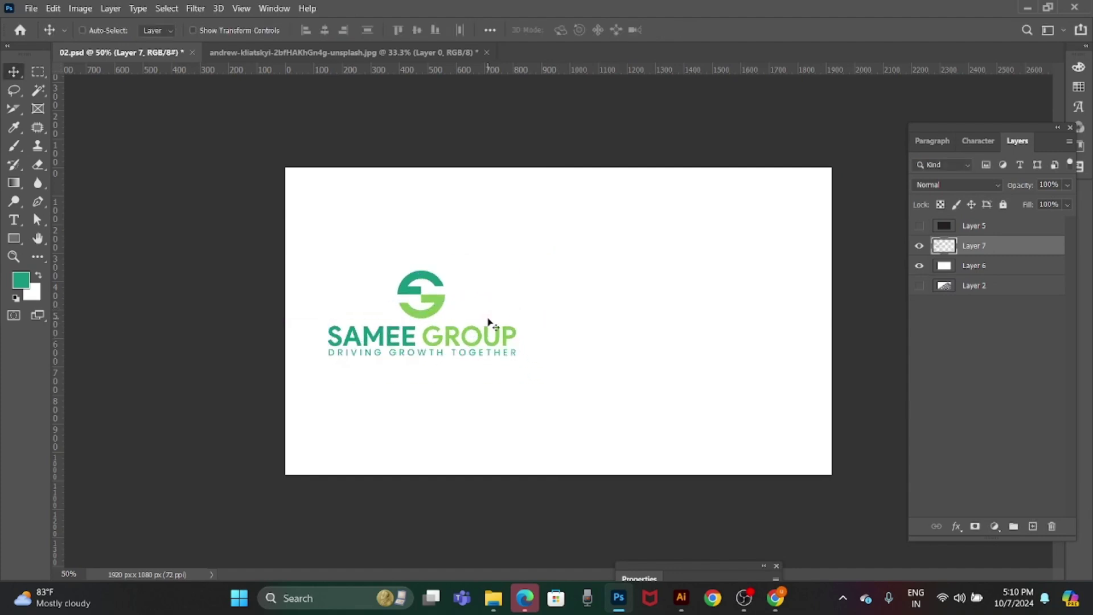
{"action": "key", "text": "shift+Right"}
{"action": "key", "text": "shift+Right"}
{"action": "key", "text": "shift+Right"}
{"action": "key", "text": "shift+Down"}
{"action": "key", "text": "shift+Down"}
{"action": "key", "text": "shift+Down"}
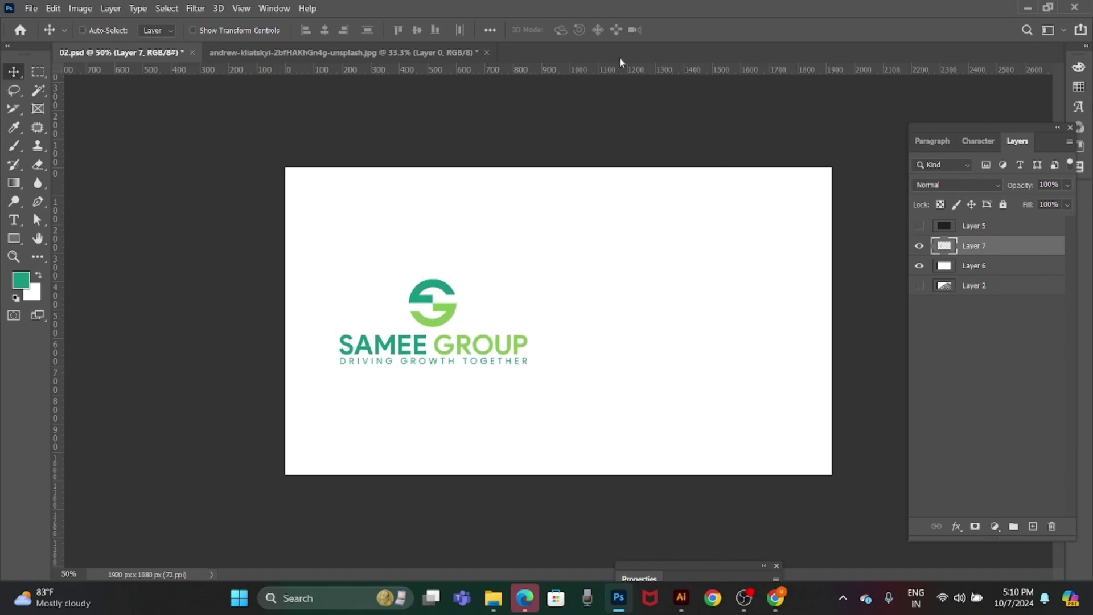
{"action": "key", "text": "ctrl+a"}
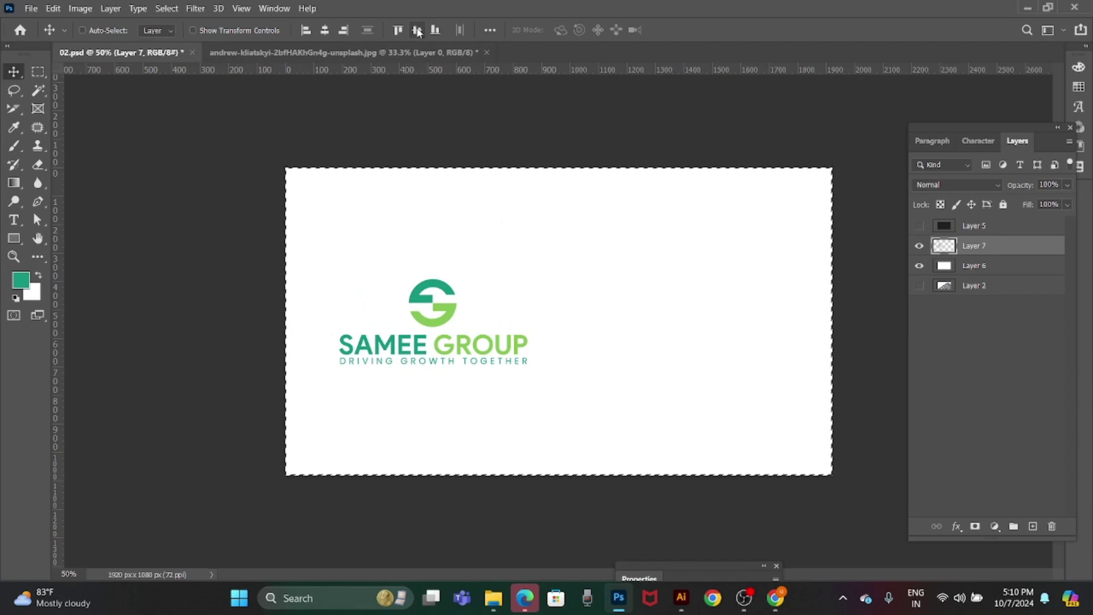
{"action": "key", "text": "ctrl+d"}
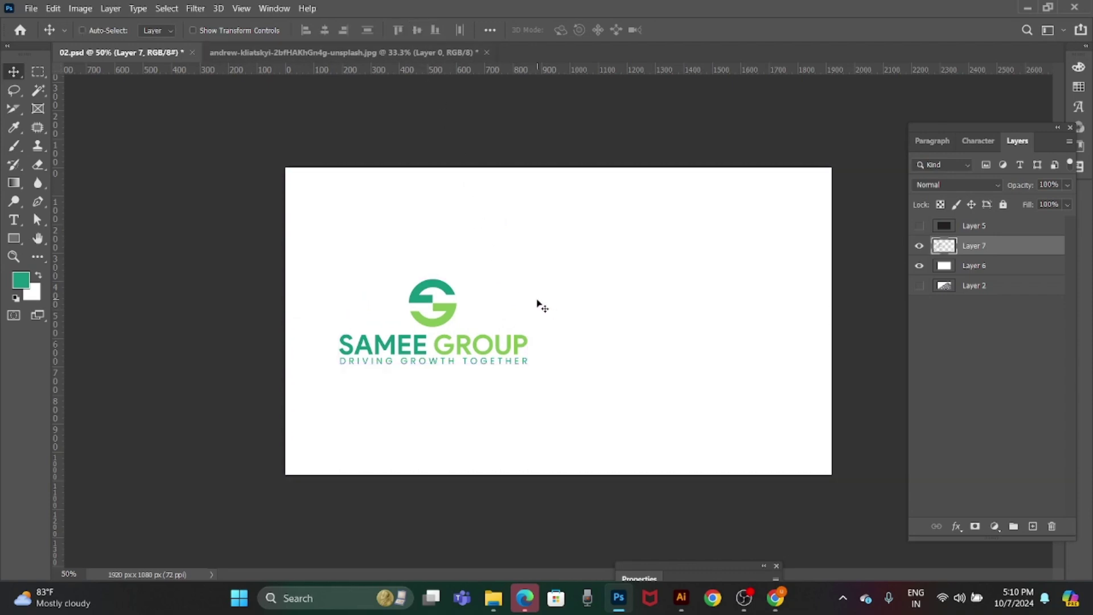
Copy the logo from Illustrator's Vertical Logo artboard and paste it into 02.psd.
{"action": "left_click", "coordinate": [681, 598]}
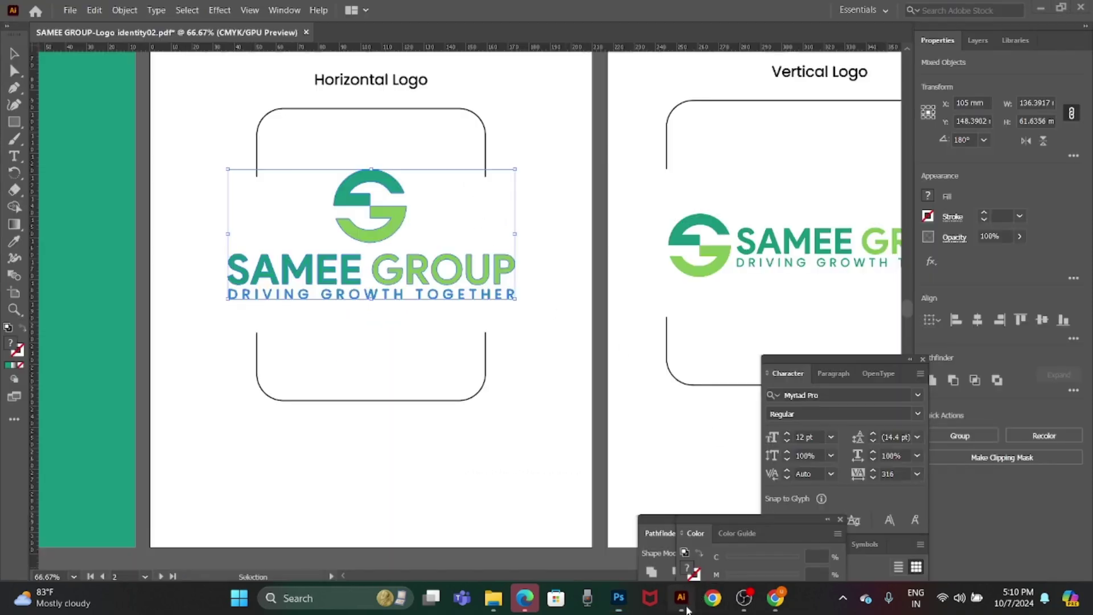
{"action": "left_click", "coordinate": [777, 263]}
{"action": "left_click", "coordinate": [778, 299]}
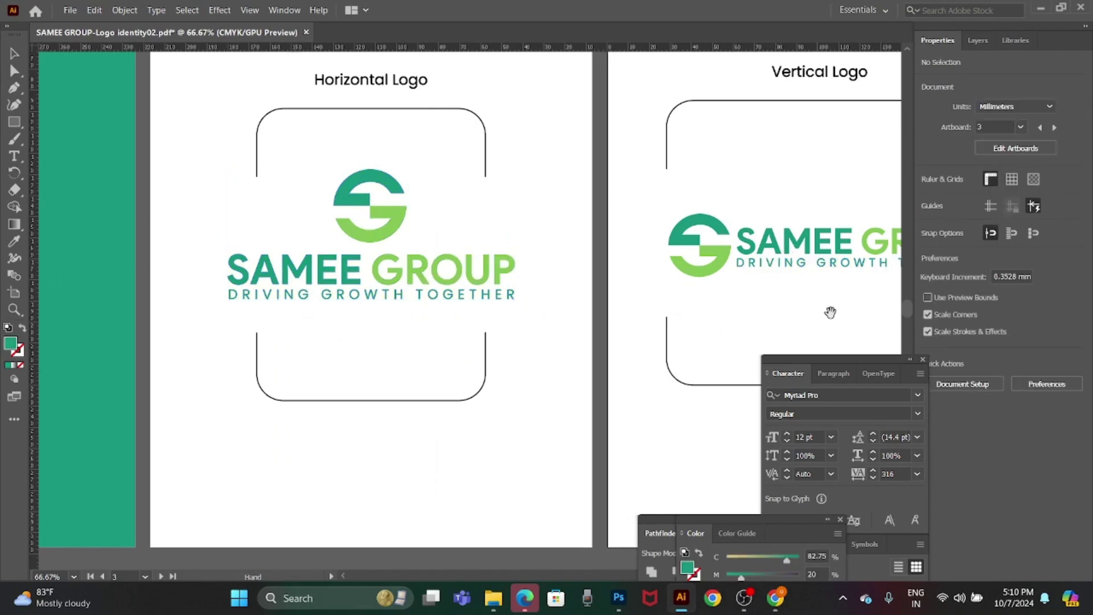
{"action": "left_click_drag", "start_coordinate": [820, 309], "coordinate": [532, 341]}
{"action": "left_click", "coordinate": [732, 337]}
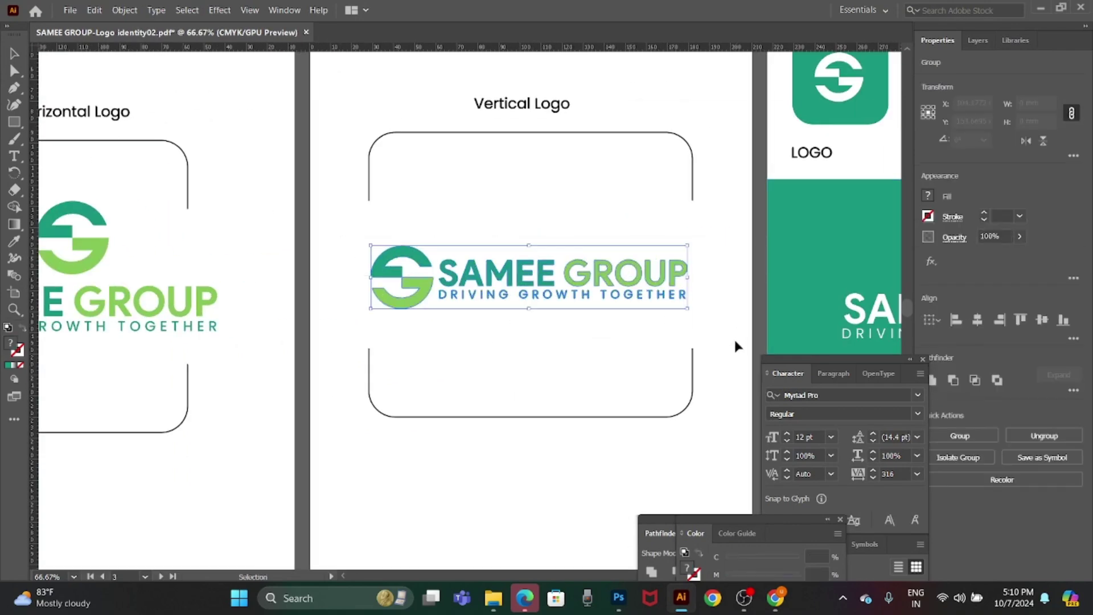
{"action": "key", "text": "alt+Tab"}
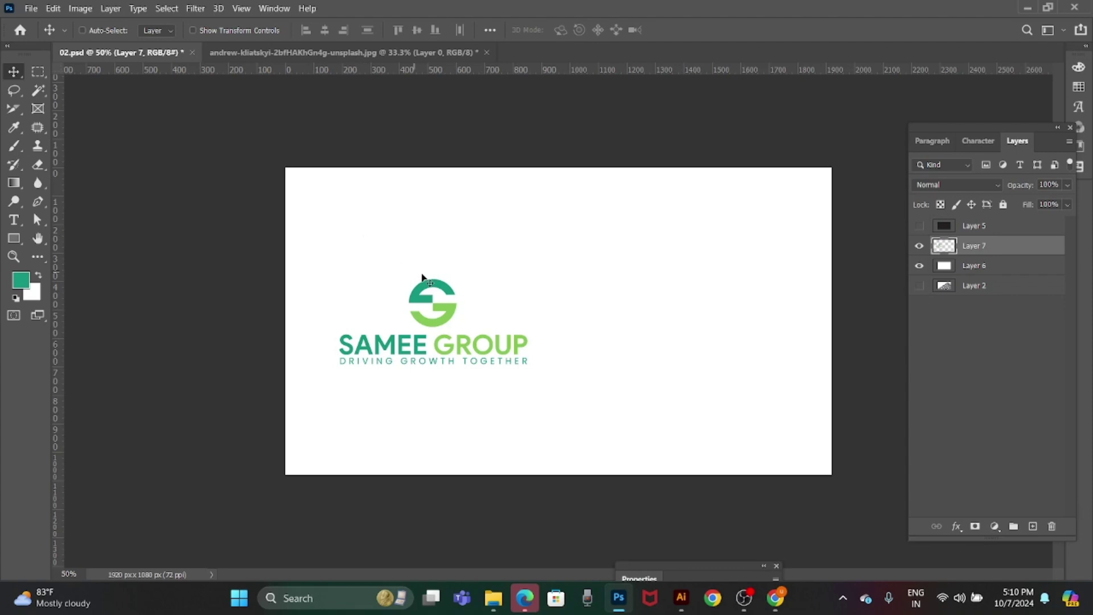
{"action": "key", "text": "ctrl+v"}
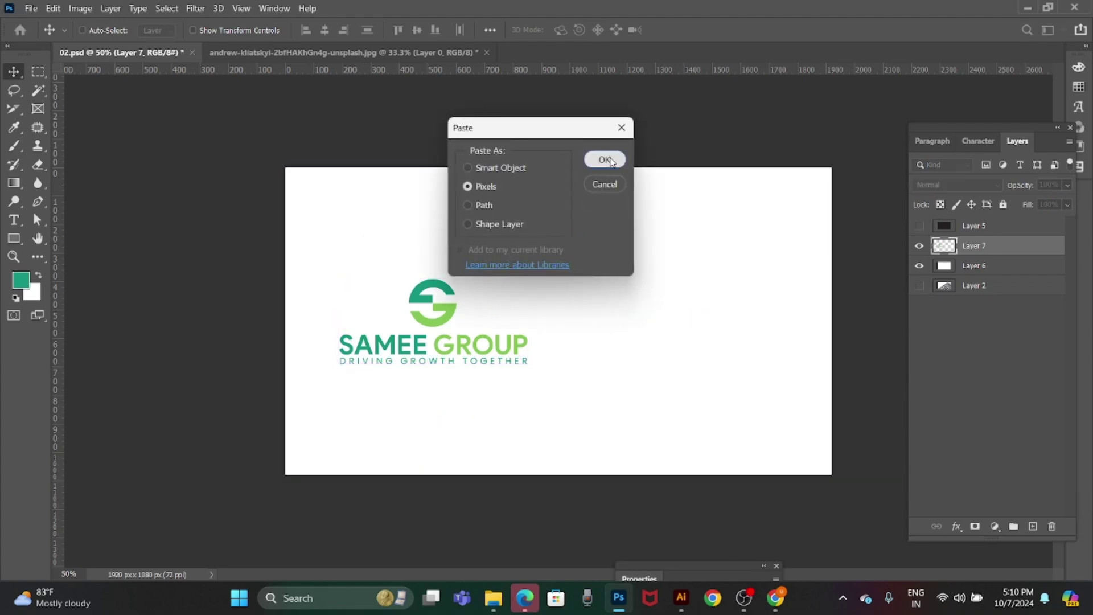
Paste the vertical logo as pixels and move it to the slide's top-left corner.
{"action": "left_click", "coordinate": [599, 162]}
{"action": "mouse_move", "coordinate": [600, 336]}
{"action": "left_mouse_down"}
{"action": "mouse_move", "coordinate": [409, 196]}
{"action": "mouse_move", "coordinate": [416, 203]}
{"action": "mouse_move", "coordinate": [415, 191]}
{"action": "left_mouse_up"}
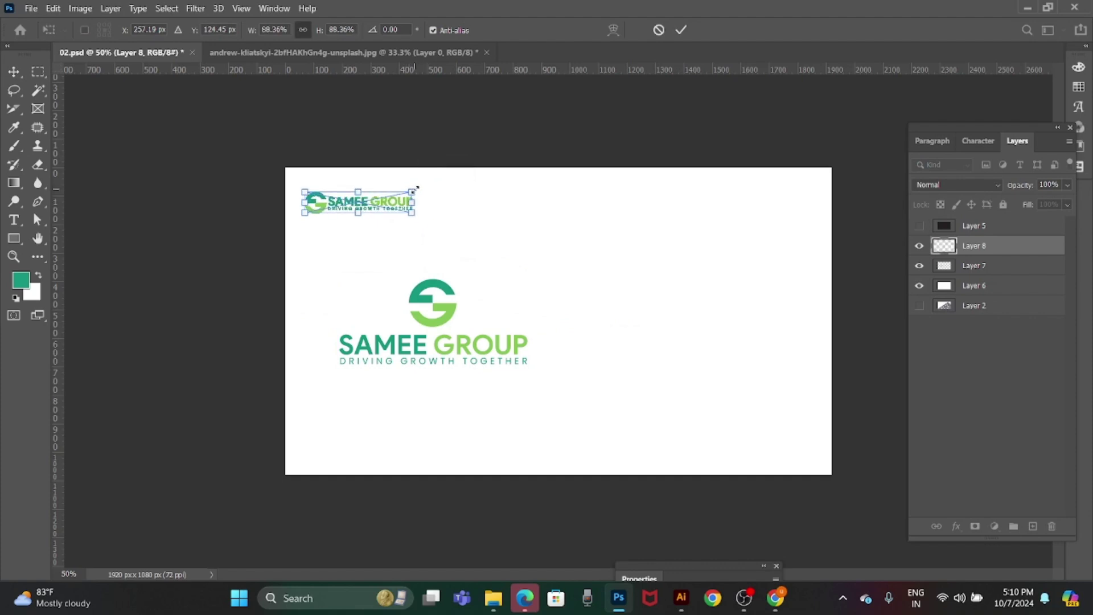
{"action": "key", "text": "Return"}
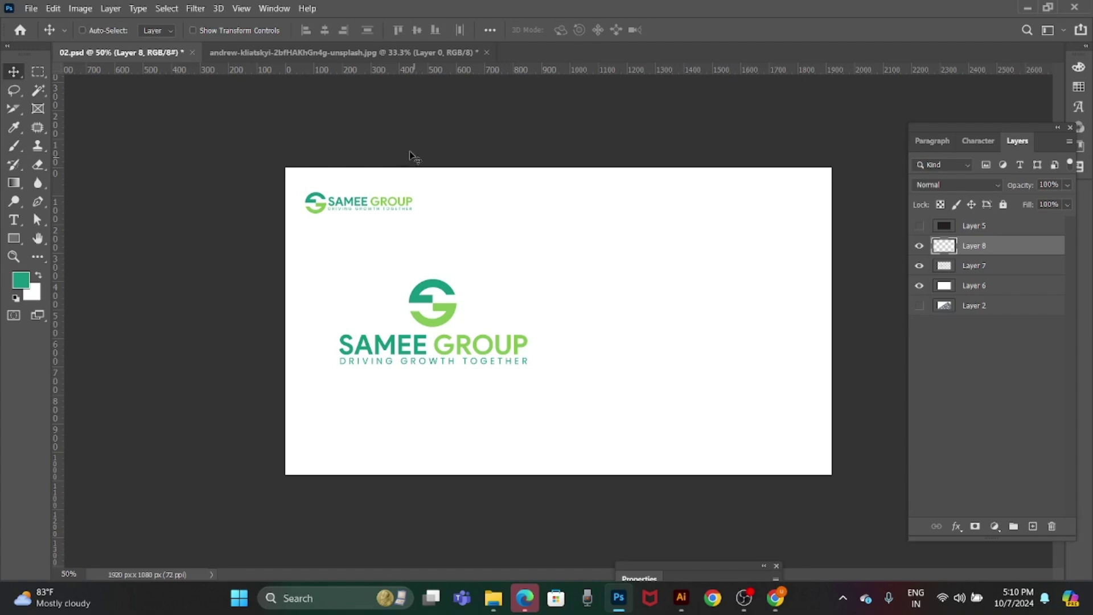
{"action": "left_click", "coordinate": [289, 50]}
{"action": "left_click", "coordinate": [132, 54]}
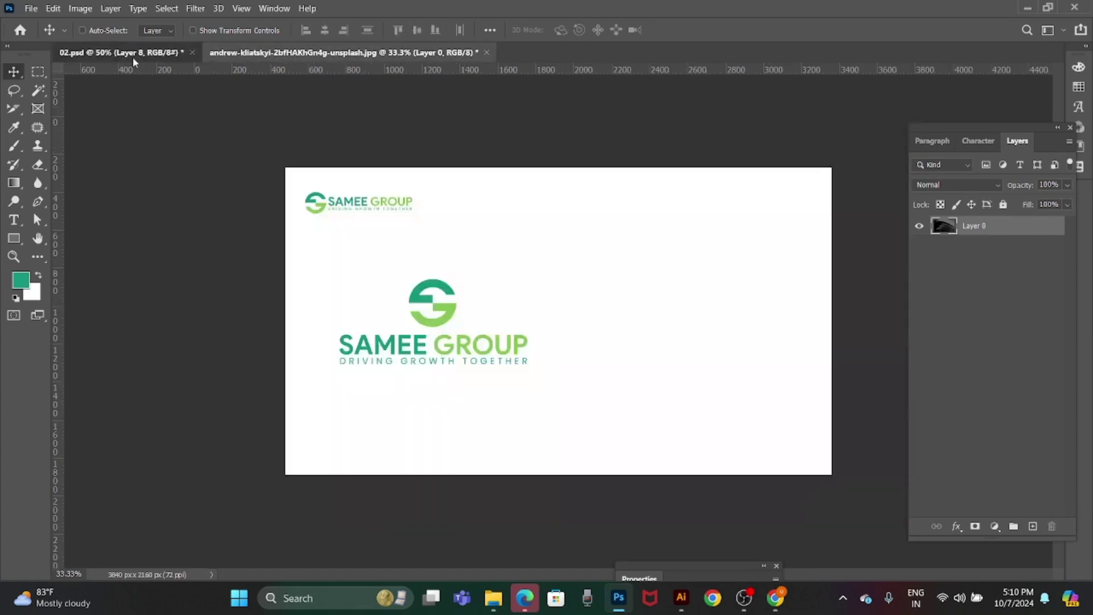
{"action": "left_click", "coordinate": [681, 598]}
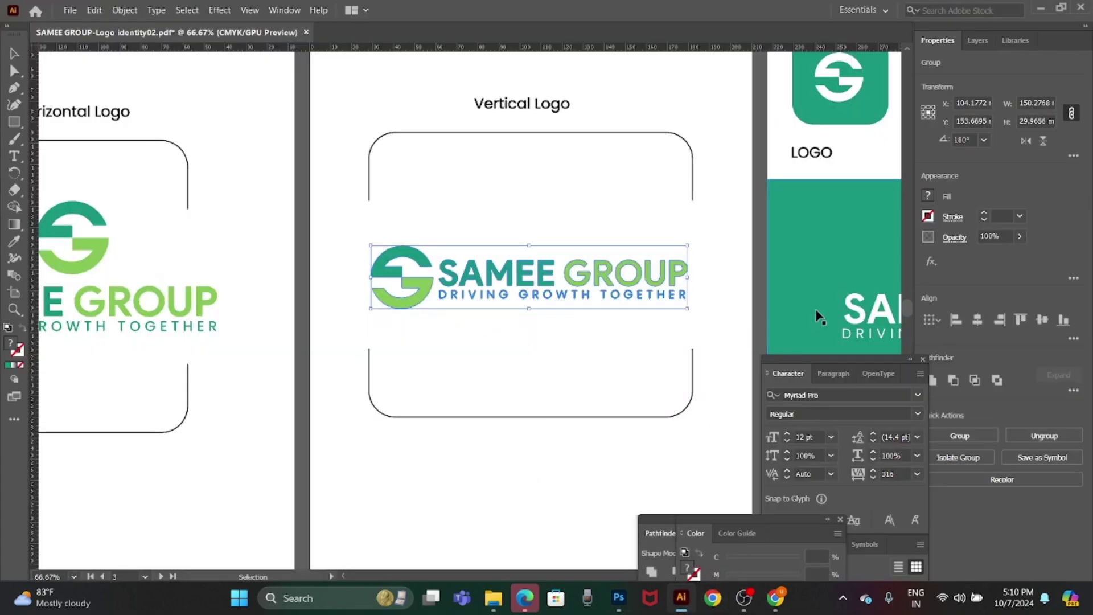
In Illustrator, select and copy the green icon on the APP ICON artboard, then return to Photoshop.
{"action": "left_click", "coordinate": [803, 295]}
{"action": "key", "text": "space"}
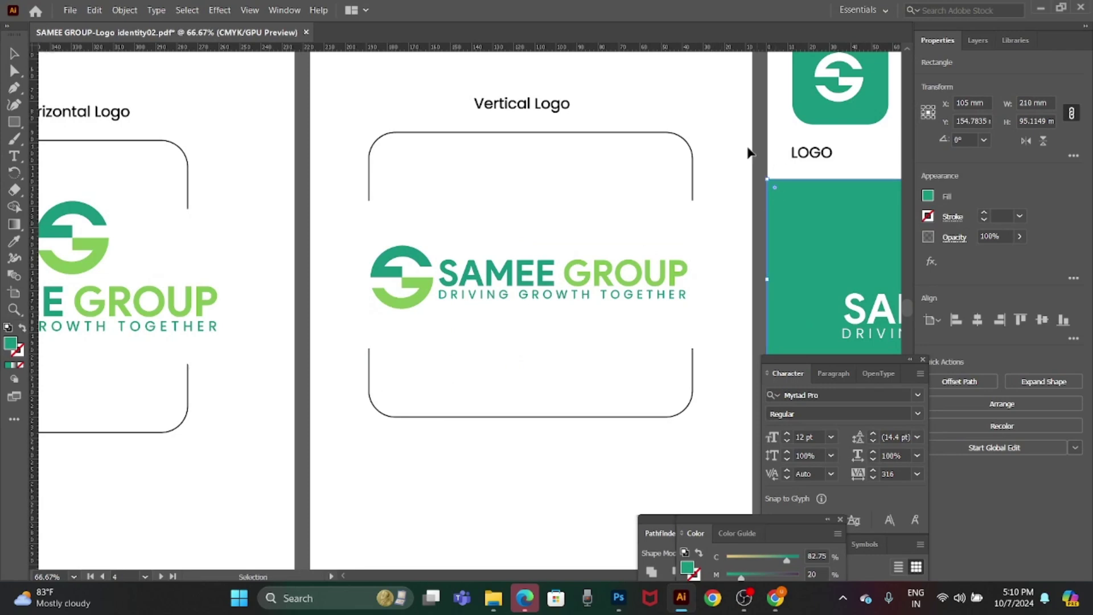
{"action": "left_click", "coordinate": [737, 143]}
{"action": "left_click_drag", "start_coordinate": [736, 143], "coordinate": [395, 305]}
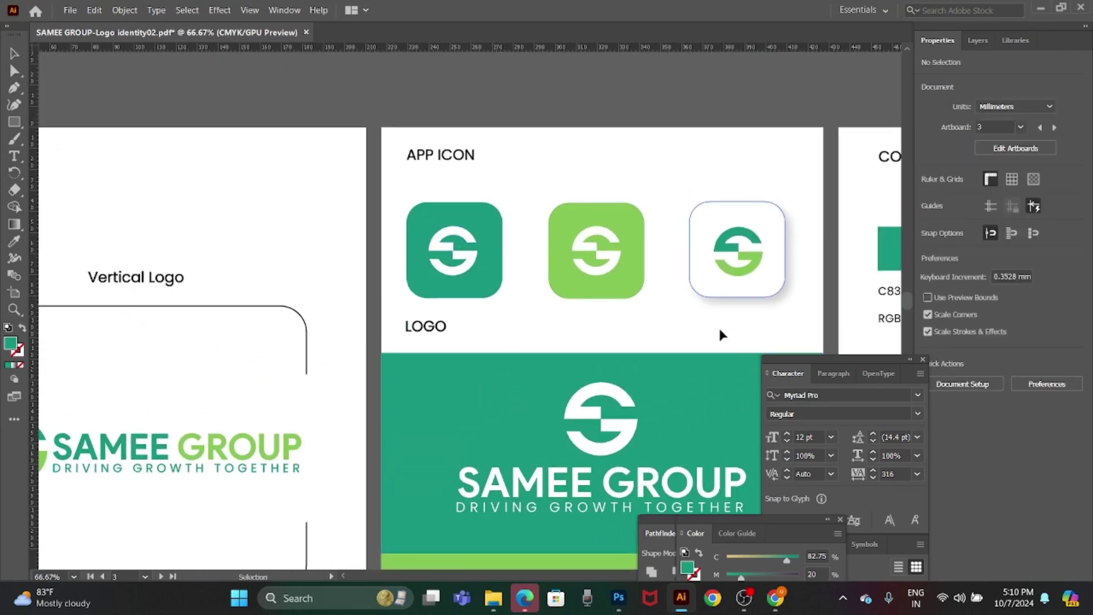
{"action": "left_click", "coordinate": [641, 336]}
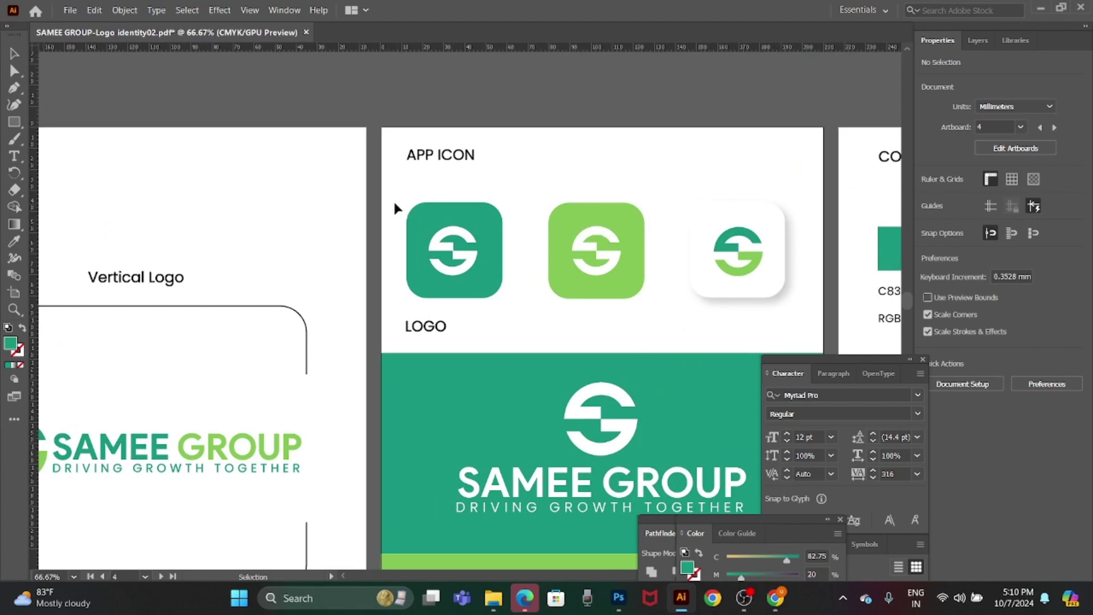
{"action": "left_click_drag", "start_coordinate": [395, 207], "coordinate": [536, 330]}
{"action": "key", "text": "a"}
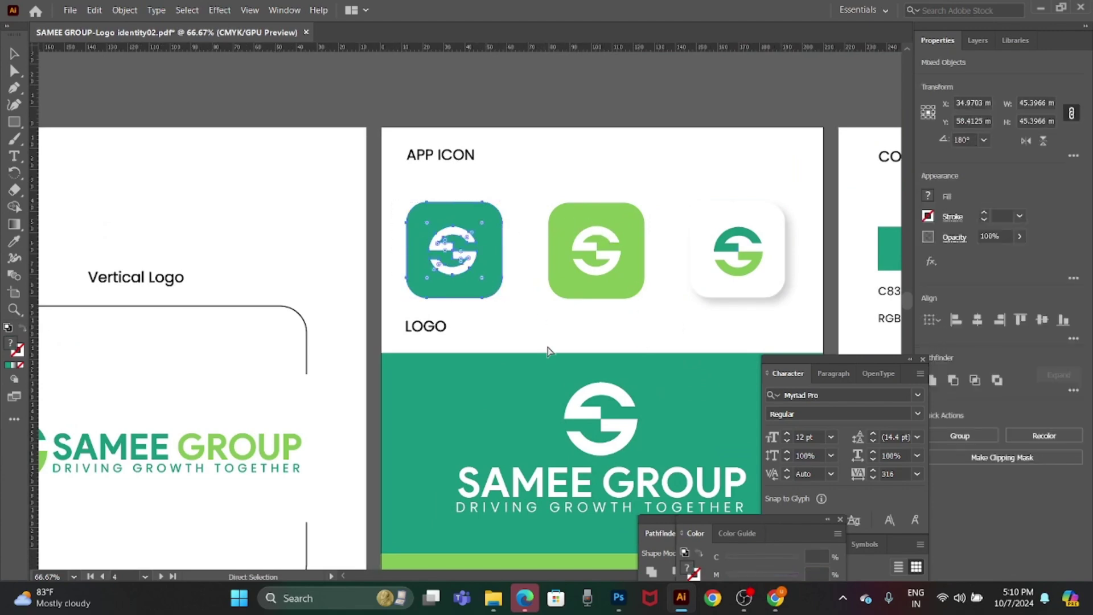
{"action": "key", "text": "v"}
{"action": "key", "text": "alt+Tab"}
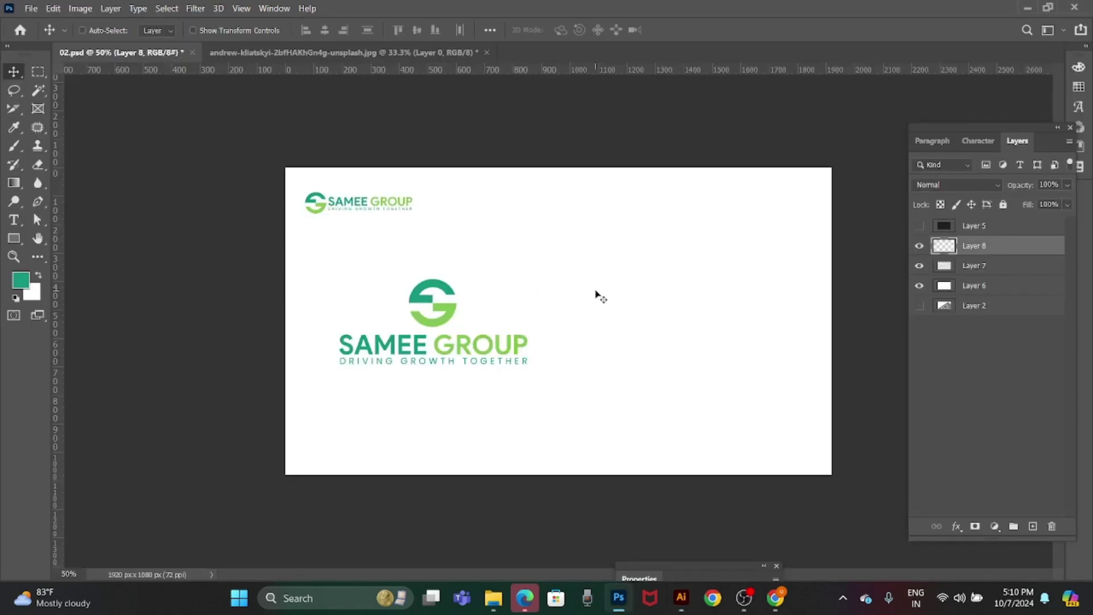
Paste the app icon as pixels and move it up level with the small logo.
{"action": "key", "text": "ctrl+v"}
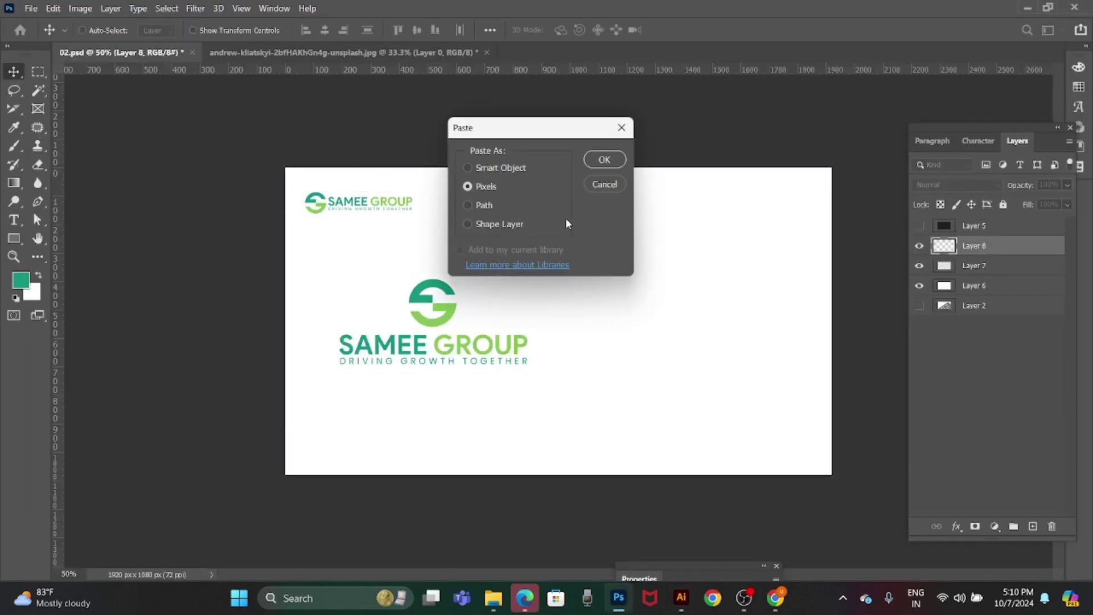
{"action": "left_click", "coordinate": [614, 160]}
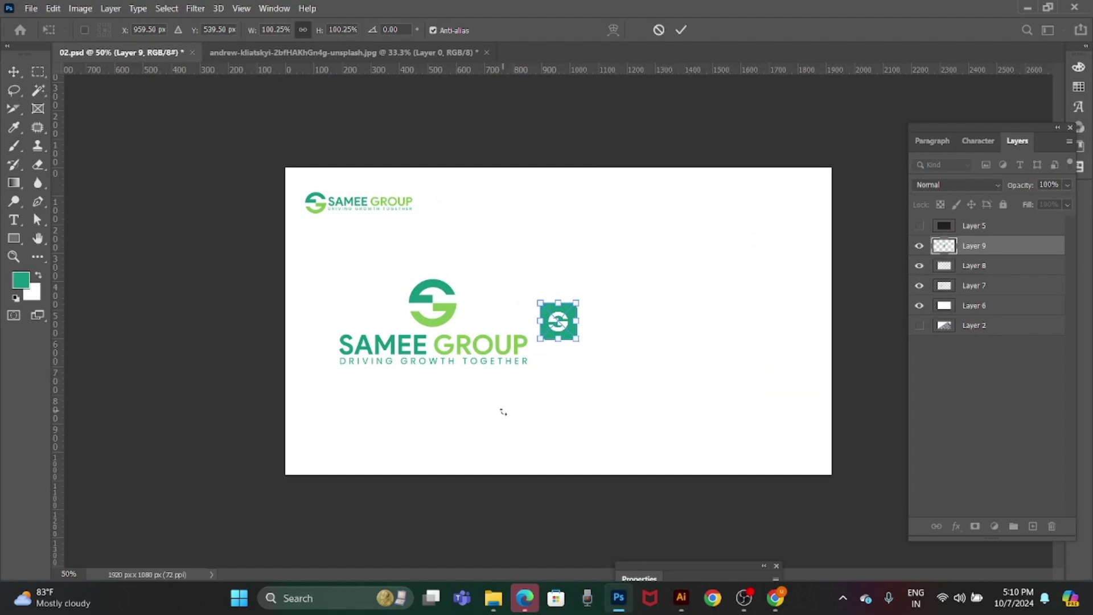
{"action": "key", "text": "Return"}
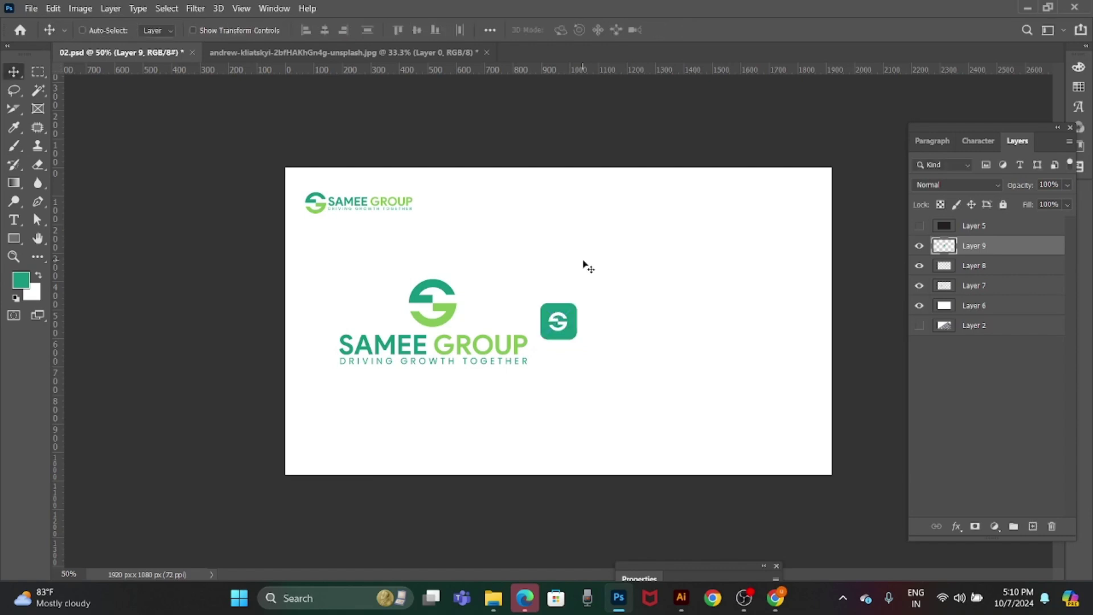
{"action": "mouse_move", "coordinate": [571, 327]}
{"action": "left_mouse_down"}
{"action": "mouse_move", "coordinate": [542, 215]}
{"action": "mouse_move", "coordinate": [531, 215]}
{"action": "left_mouse_up"}
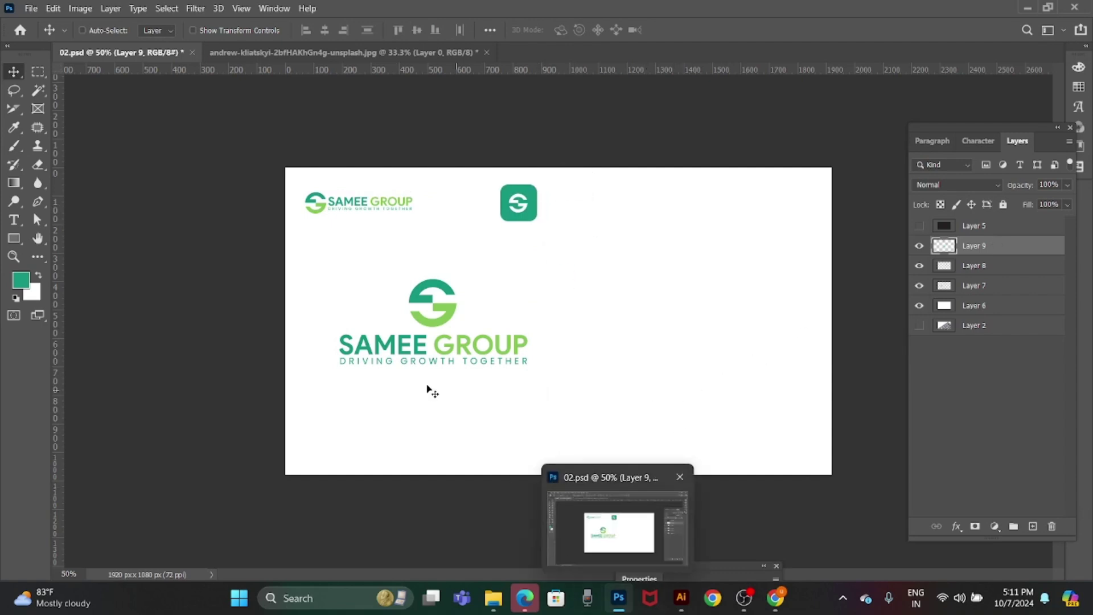
Select the large logo's layer and nudge it slightly left.
{"action": "right_click", "coordinate": [454, 310]}
{"action": "left_click", "coordinate": [465, 315]}
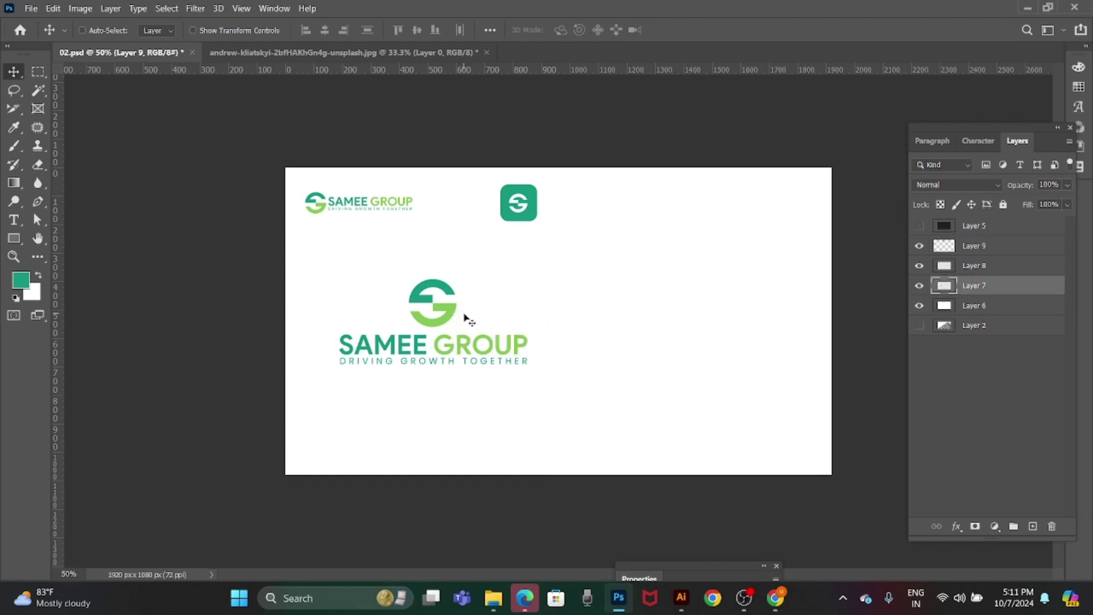
{"action": "key", "text": "shift+Left"}
{"action": "key", "text": "shift+Left"}
{"action": "key", "text": "shift+Left"}
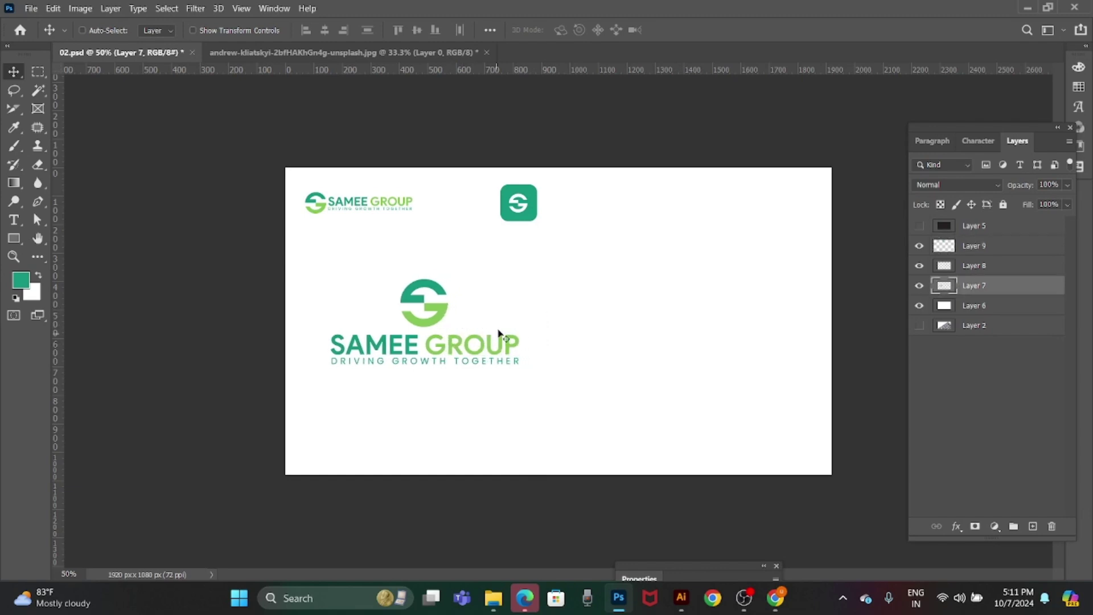
{"action": "key", "text": "ctrl+plus"}
{"action": "key", "text": "ctrl+plus"}
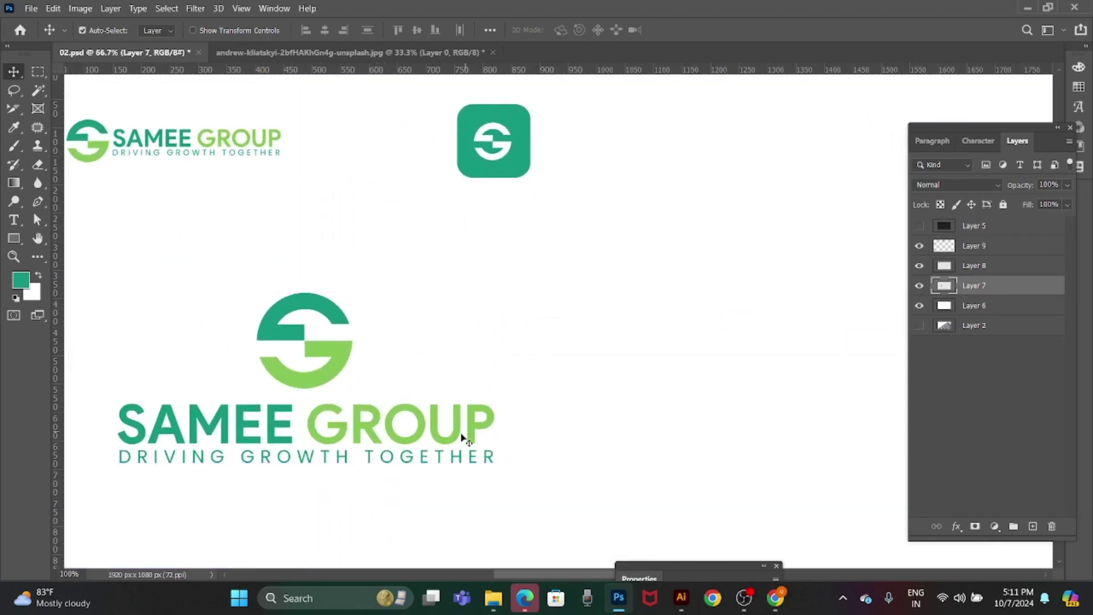
In Illustrator, select the SAMEE GROUP wordmark and return to Photoshop.
{"action": "left_click", "coordinate": [679, 596]}
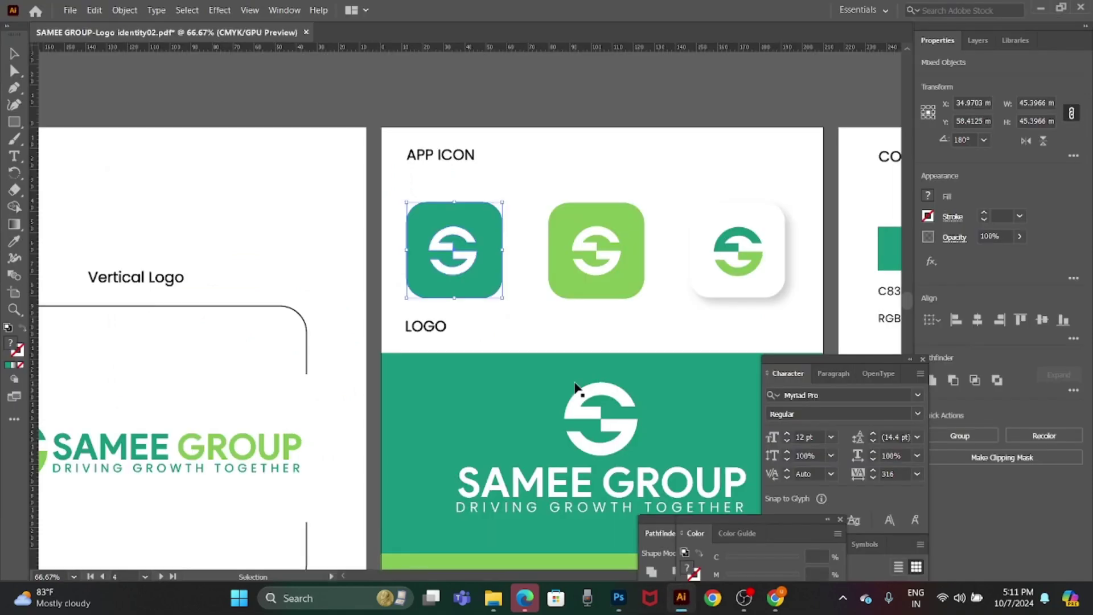
{"action": "left_click", "coordinate": [217, 453]}
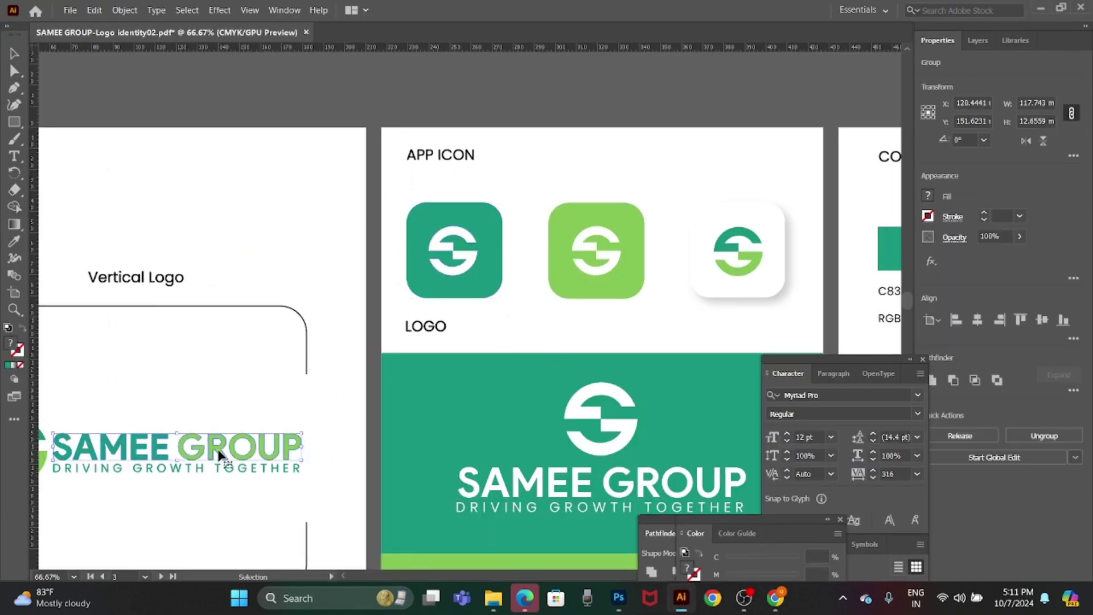
{"action": "key", "text": "alt+Tab"}
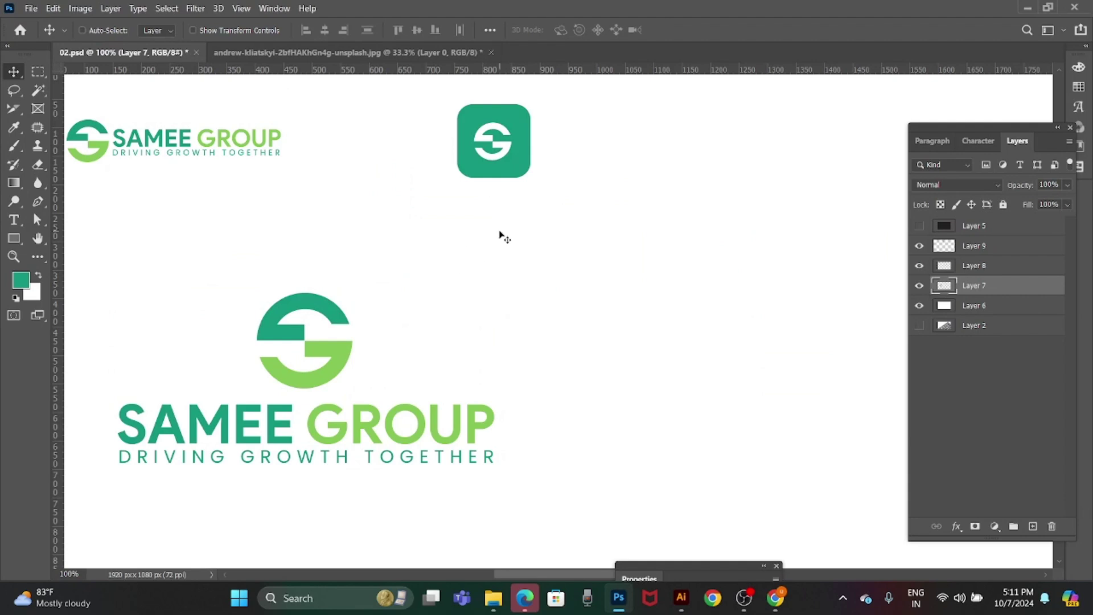
Paste the SAMEE GROUP wordmark as pixels, shrink it, and place it under the app icon.
{"action": "key", "text": "ctrl+plus"}
{"action": "key", "text": "ctrl+v"}
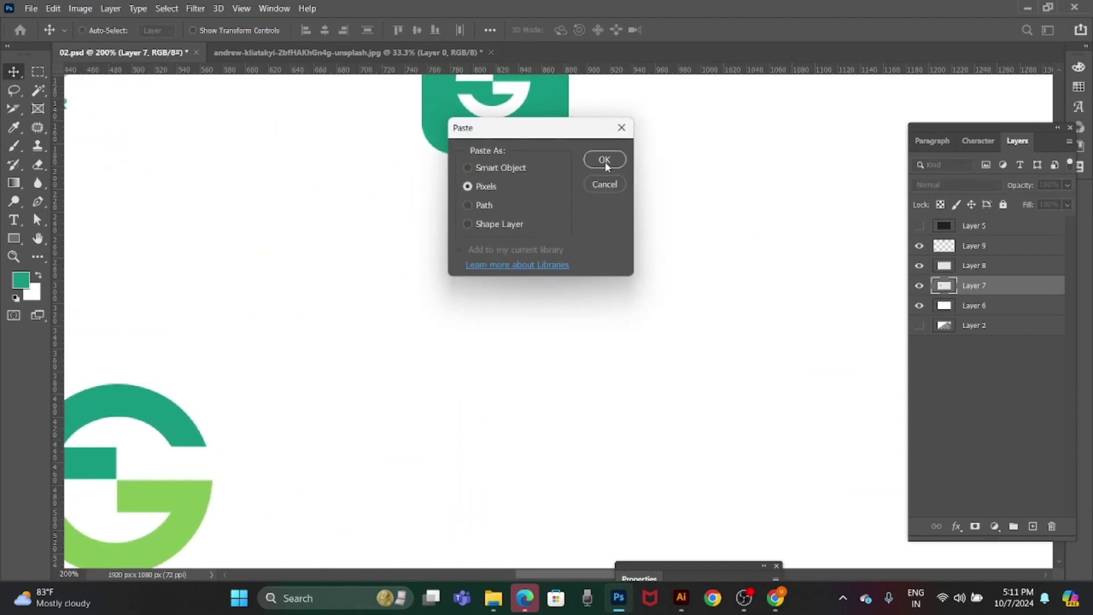
{"action": "left_click", "coordinate": [605, 160]}
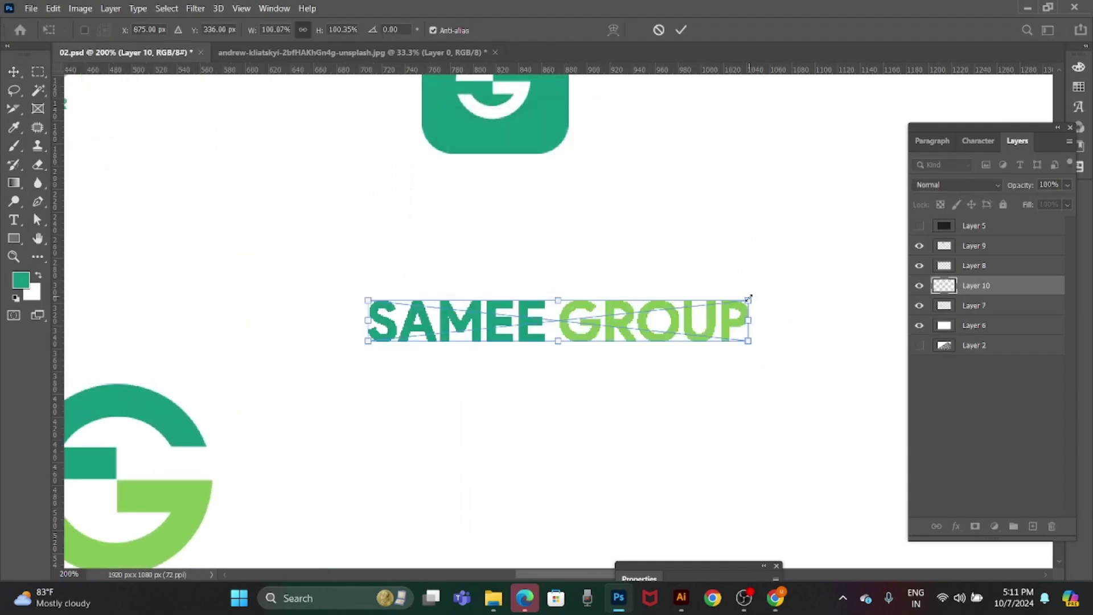
{"action": "mouse_move", "coordinate": [749, 297]}
{"action": "left_mouse_down"}
{"action": "mouse_move", "coordinate": [570, 318]}
{"action": "mouse_move", "coordinate": [572, 160]}
{"action": "mouse_move", "coordinate": [584, 160]}
{"action": "mouse_move", "coordinate": [574, 166]}
{"action": "left_mouse_up"}
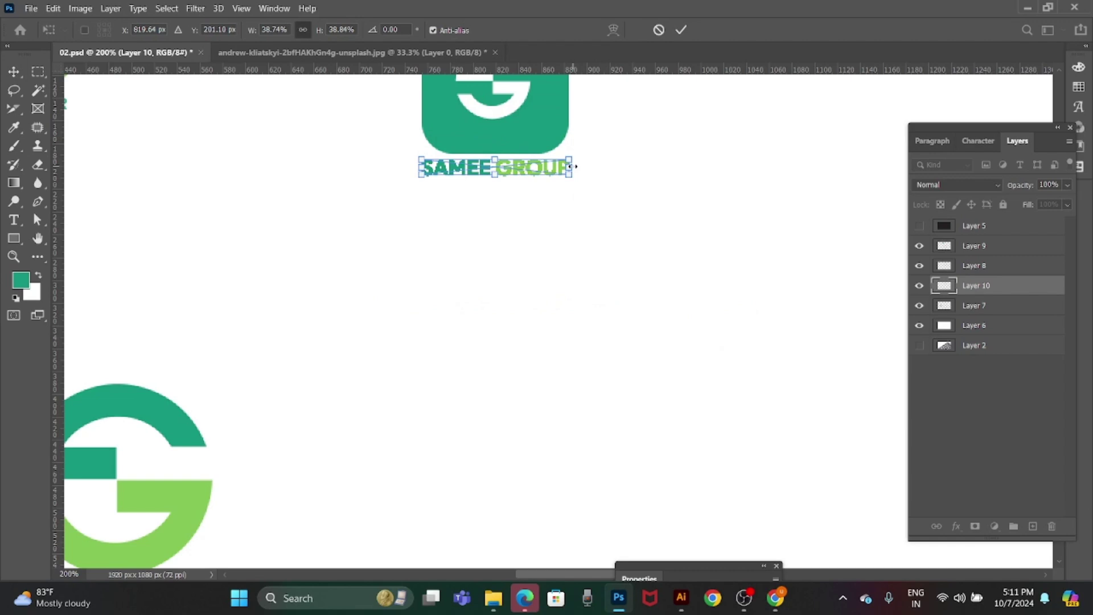
{"action": "key", "text": "Return"}
{"action": "key", "text": "Down"}
{"action": "key", "text": "Down"}
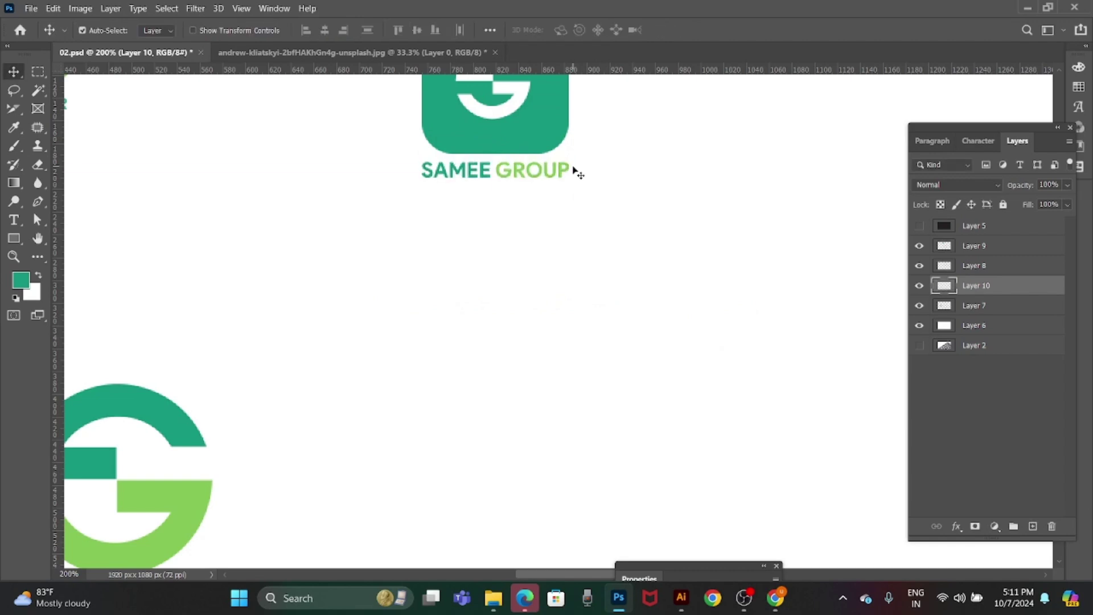
{"action": "key", "text": "ctrl+minus"}
{"action": "key", "text": "ctrl+minus"}
{"action": "key", "text": "ctrl+minus"}
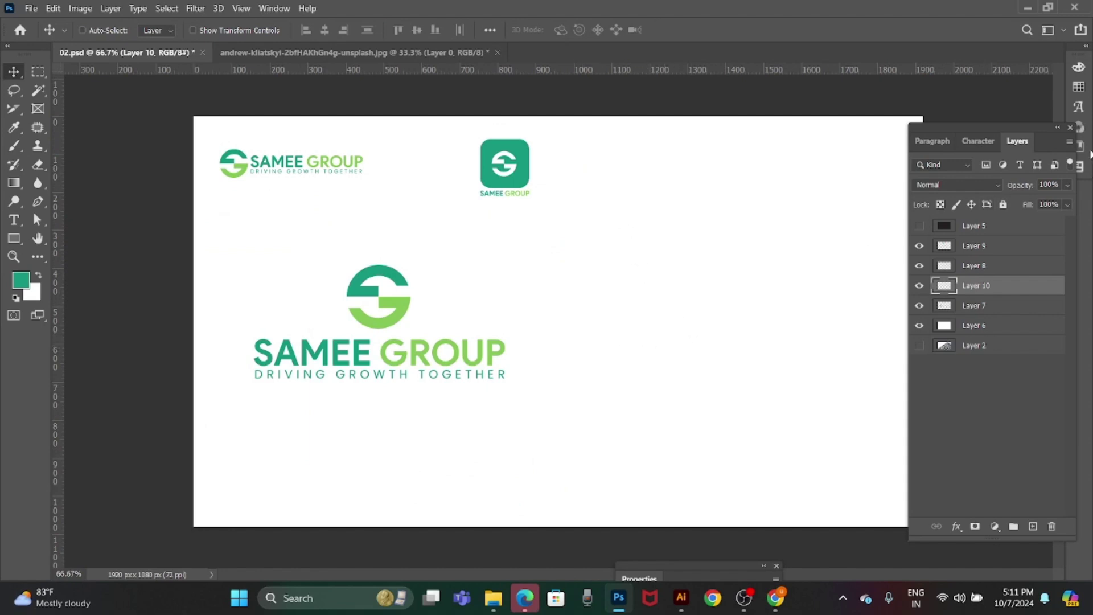
Fill a rectangle on the slide's top-right area with teal on a new layer.
{"action": "left_click_drag", "start_coordinate": [982, 124], "coordinate": [1068, 341]}
{"action": "key", "text": "m"}
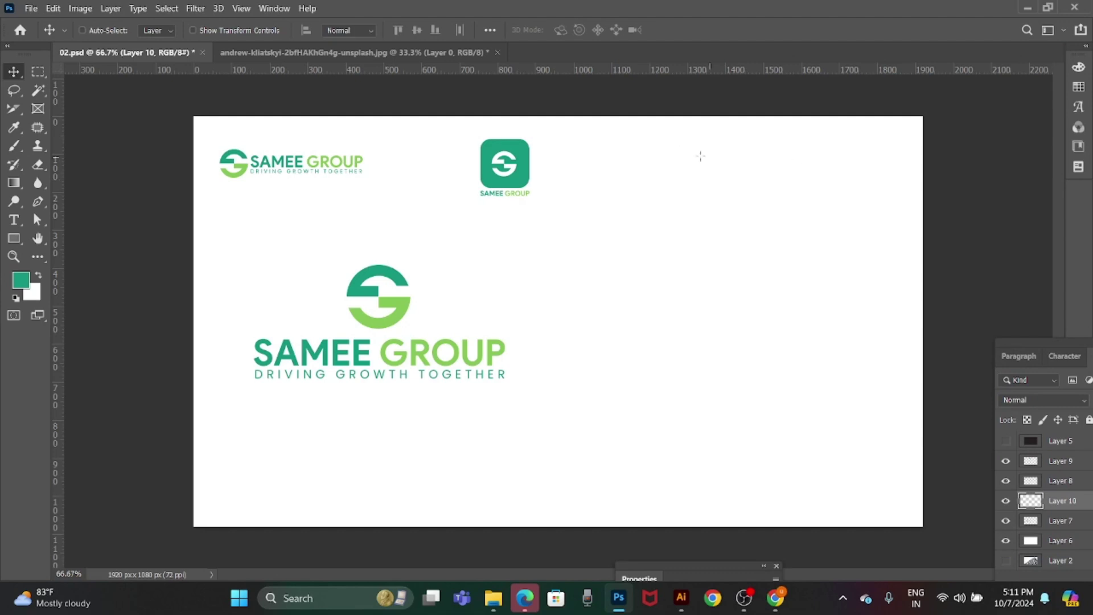
{"action": "left_click_drag", "start_coordinate": [576, 114], "coordinate": [938, 312]}
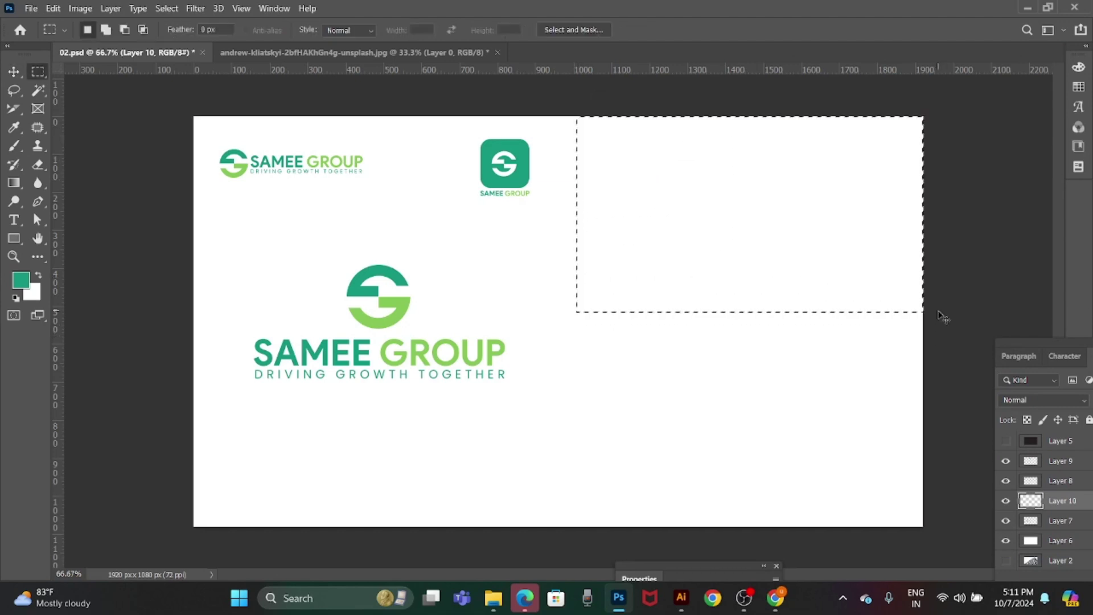
{"action": "key", "text": "ctrl+shift+n"}
{"action": "key", "text": "Return"}
{"action": "key", "text": "i"}
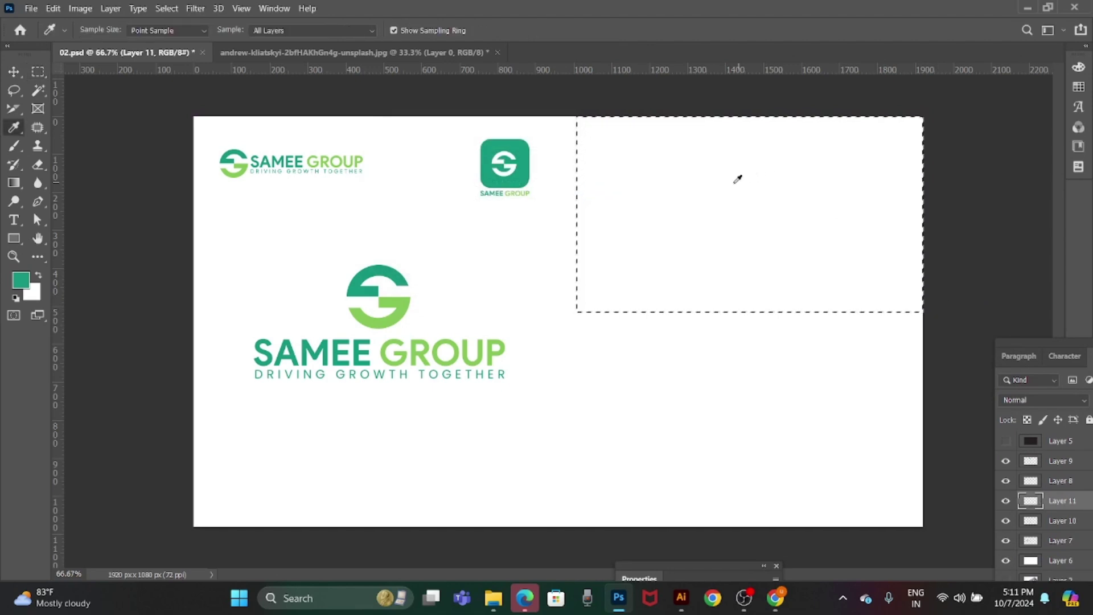
{"action": "key", "text": "alt+BackSpace"}
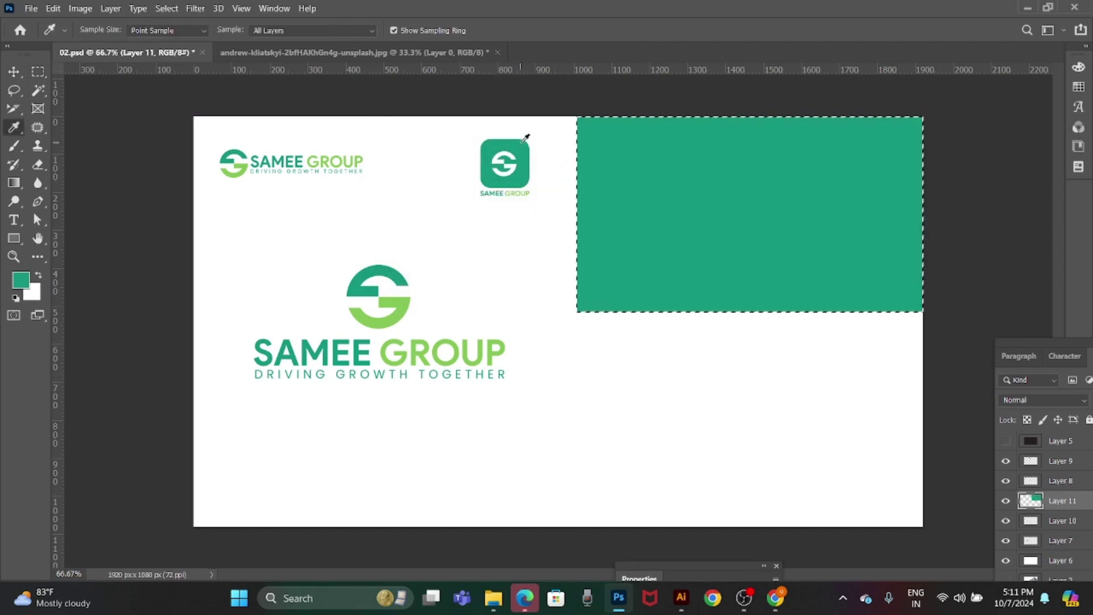
{"action": "key", "text": "ctrl+d"}
Duplicate the teal block below itself and fill the copy with the logo's light green.
{"action": "key", "text": "v"}
{"action": "mouse_move", "coordinate": [656, 165]}
{"action": "left_mouse_down"}
{"action": "mouse_move", "coordinate": [658, 383]}
{"action": "mouse_move", "coordinate": [654, 369]}
{"action": "left_mouse_up"}
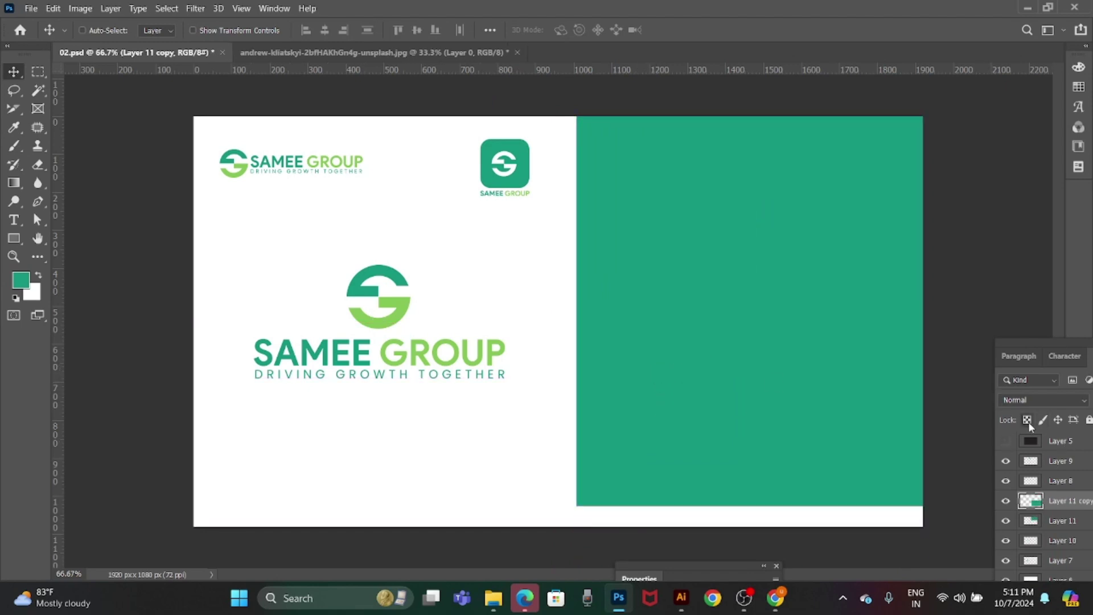
{"action": "key", "text": "i"}
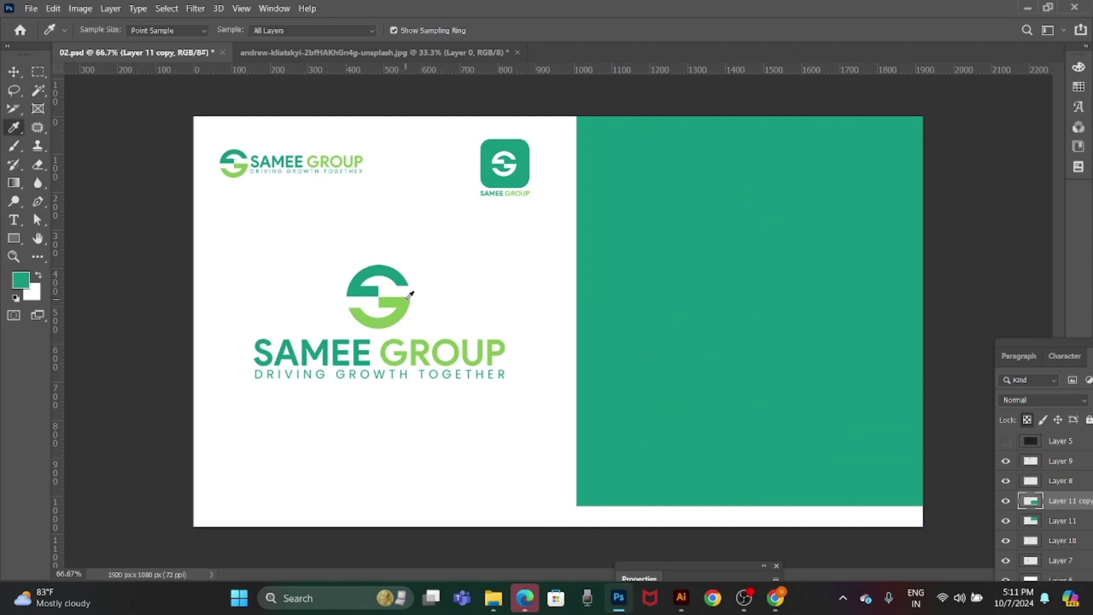
{"action": "left_click", "coordinate": [407, 296]}
{"action": "key", "text": "alt+shift+BackSpace"}
Stretch both blocks to the slide's bottom edge and save 02.psd.
{"action": "key", "text": "v"}
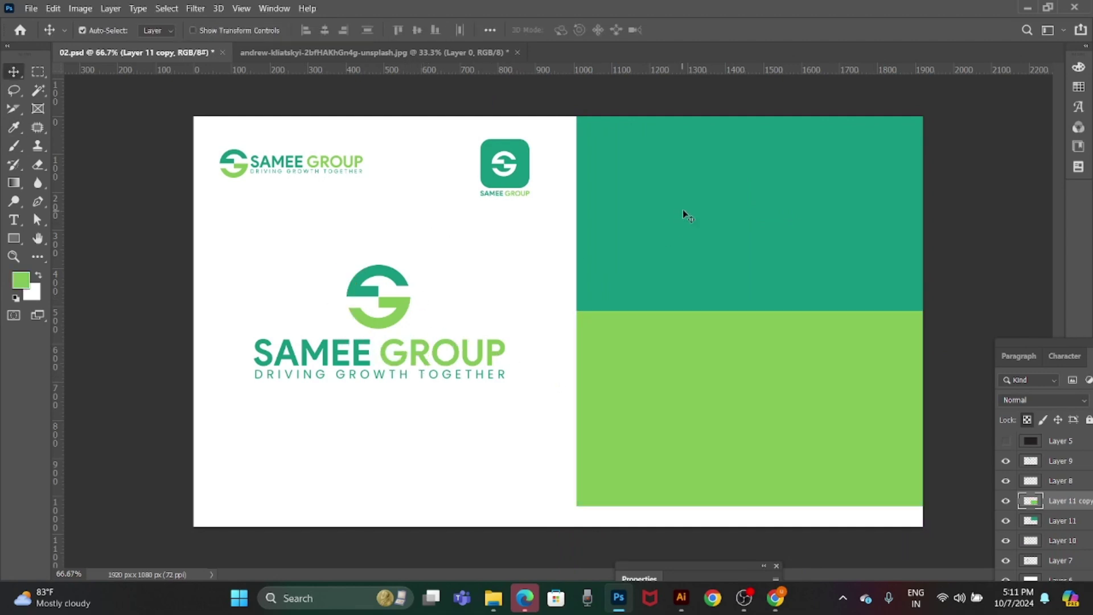
{"action": "left_click", "coordinate": [684, 216], "text": "shift"}
{"action": "key", "text": "ctrl+t"}
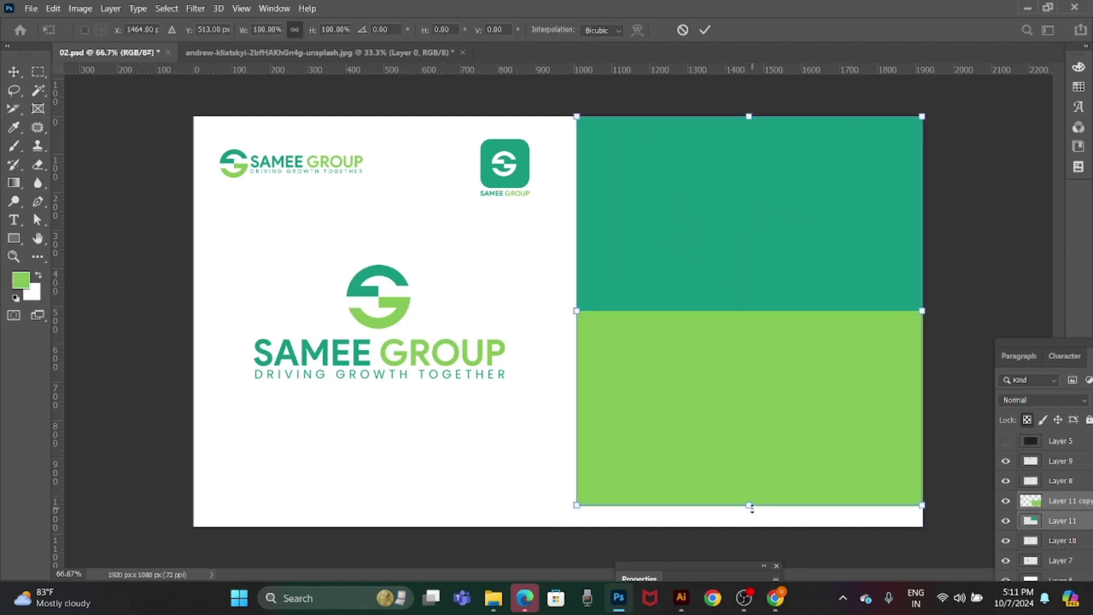
{"action": "left_click_drag", "start_coordinate": [751, 509], "coordinate": [749, 525]}
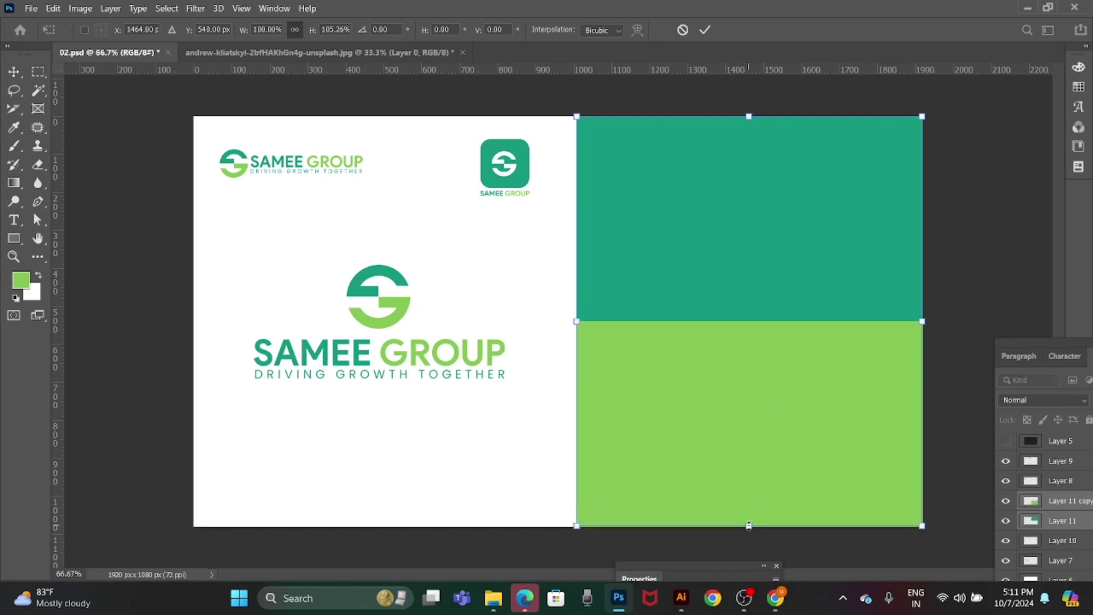
{"action": "key", "text": "Return"}
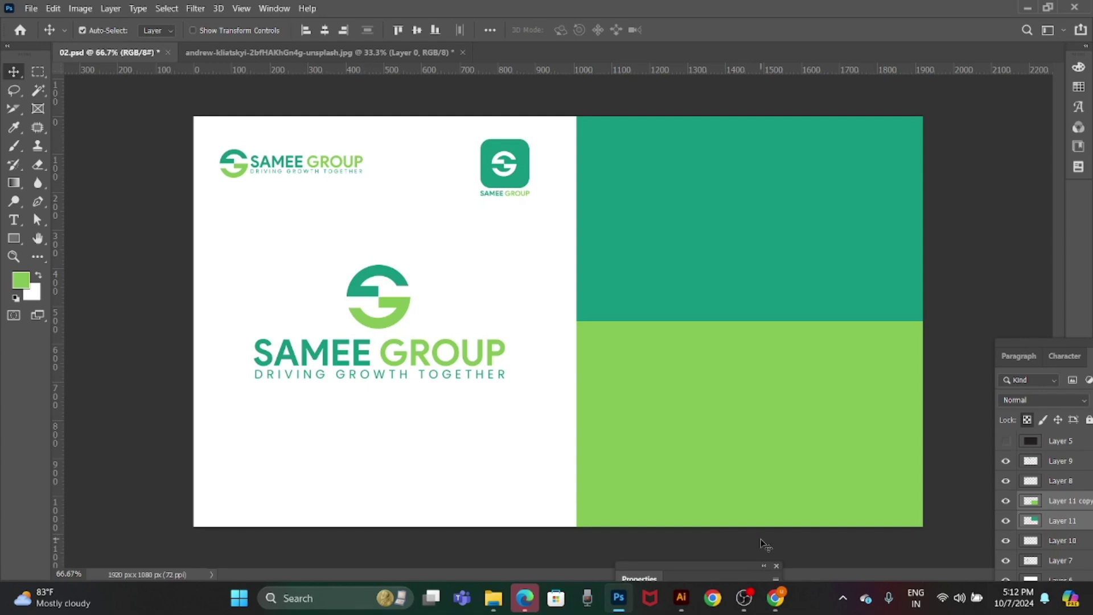
{"action": "key", "text": "ctrl+s"}
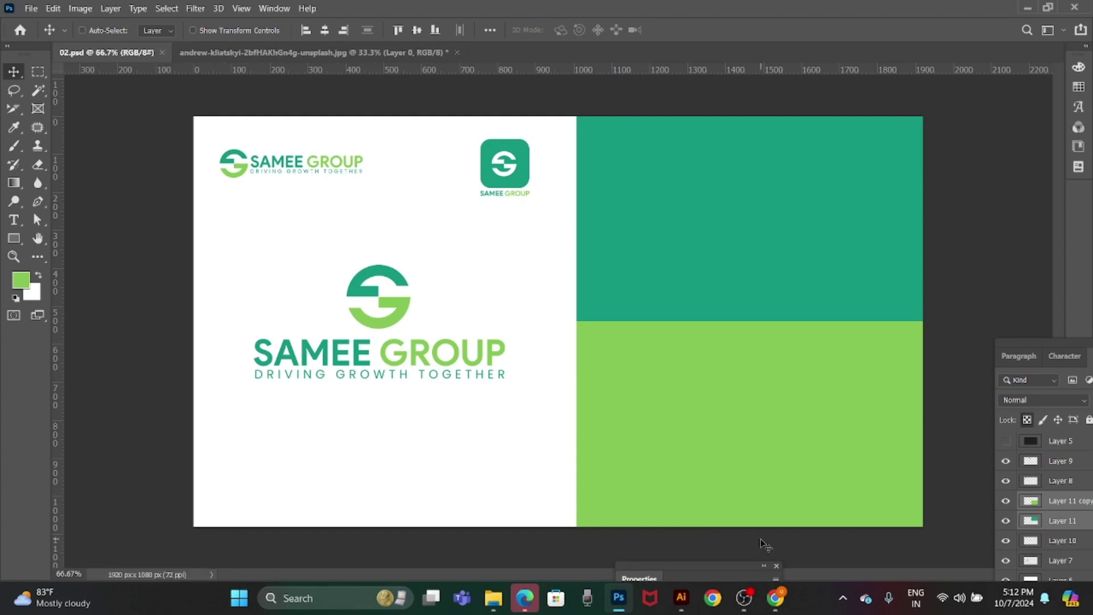
{"action": "key", "text": "alt+Tab"}
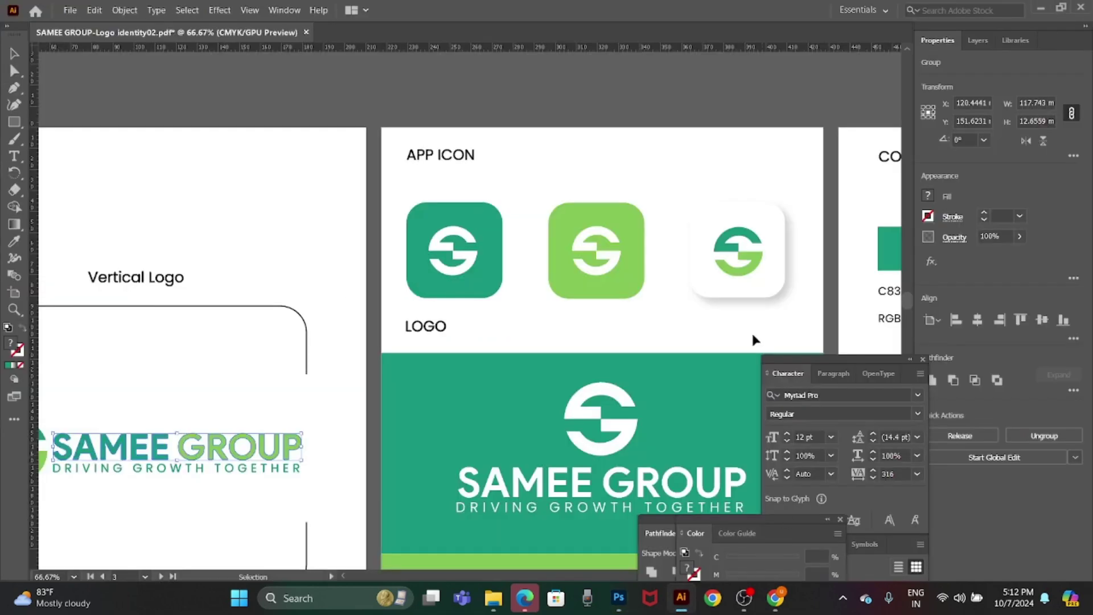
Pan to the Vertical Logo artboard and select the whole horizontal SAMEE GROUP logo.
{"action": "left_click_drag", "start_coordinate": [727, 371], "coordinate": [577, 47]}
{"action": "mouse_move", "coordinate": [506, 146]}
{"action": "left_mouse_down"}
{"action": "mouse_move", "coordinate": [499, 219]}
{"action": "mouse_move", "coordinate": [611, 269]}
{"action": "left_mouse_up"}
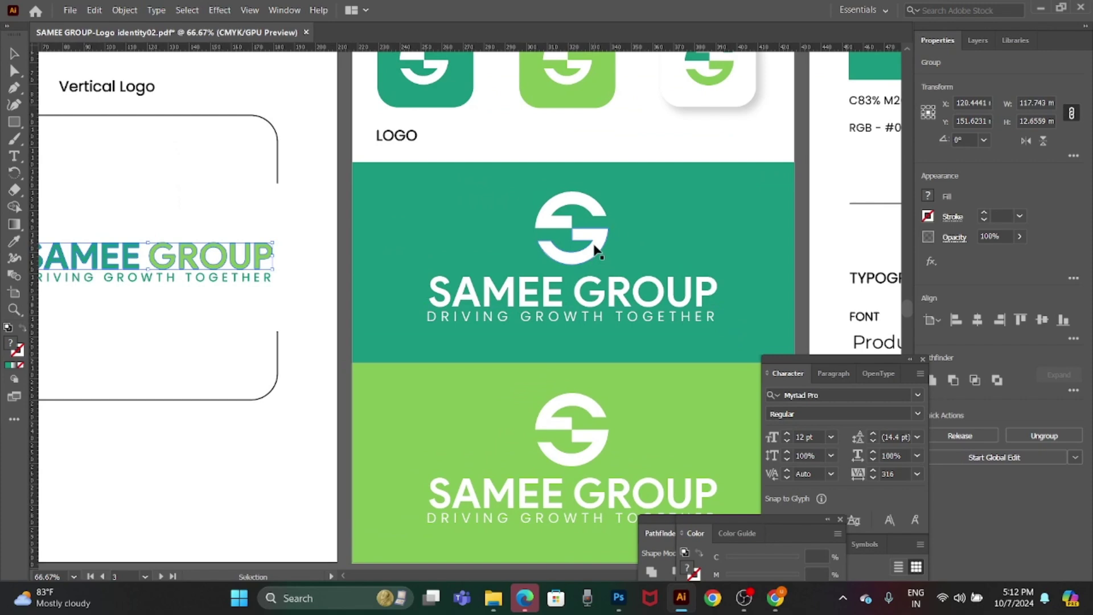
{"action": "scroll", "coordinate": [415, 317], "scroll_direction": "left", "scroll_amount": 2}
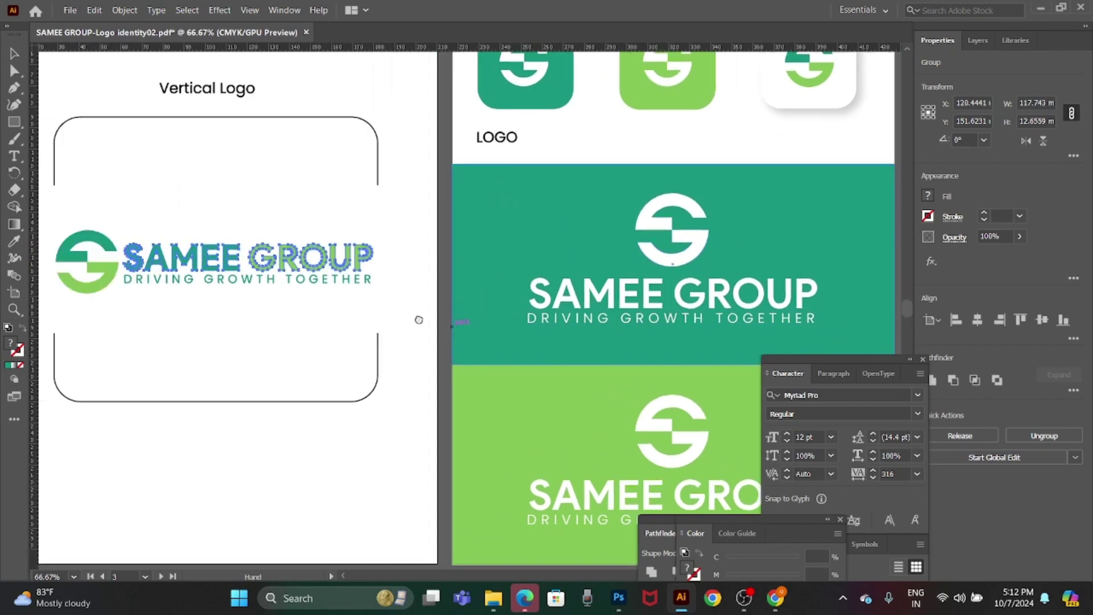
{"action": "scroll", "coordinate": [165, 267], "scroll_direction": "left", "scroll_amount": 3}
{"action": "key", "text": "a"}
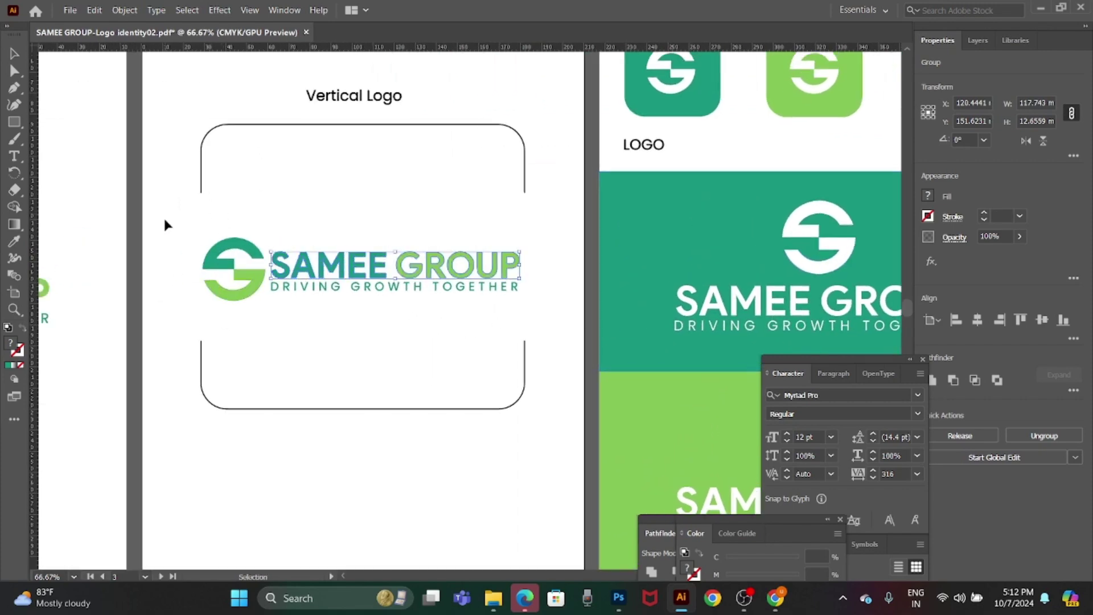
{"action": "left_click_drag", "start_coordinate": [166, 220], "coordinate": [538, 320]}
Paste the horizontal logo into the slide as a shape layer on the teal block.
{"action": "key", "text": "alt+Tab"}
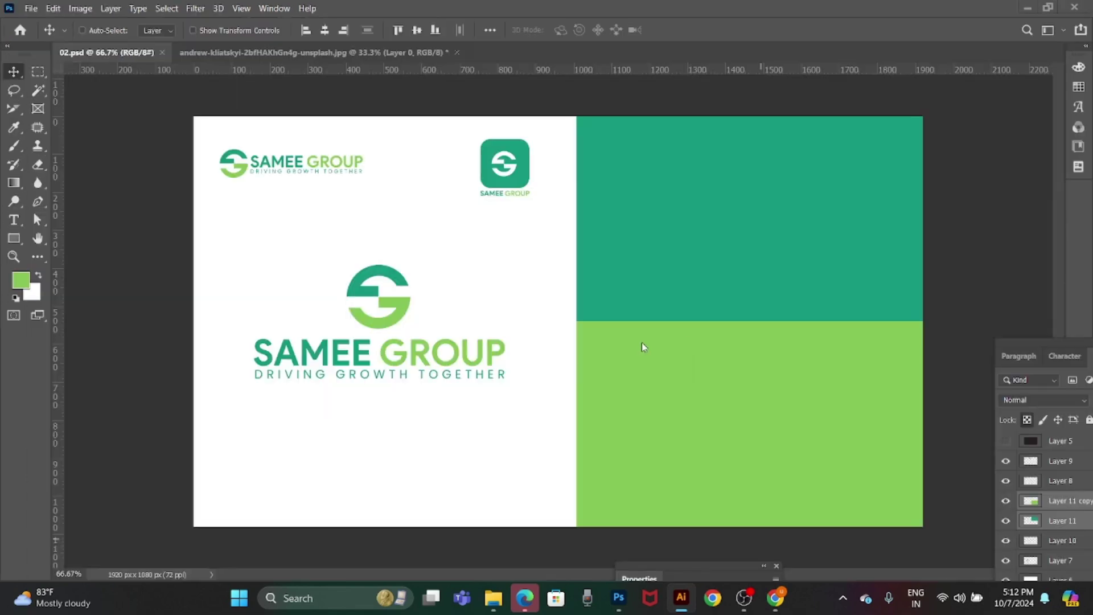
{"action": "key", "text": "ctrl+v"}
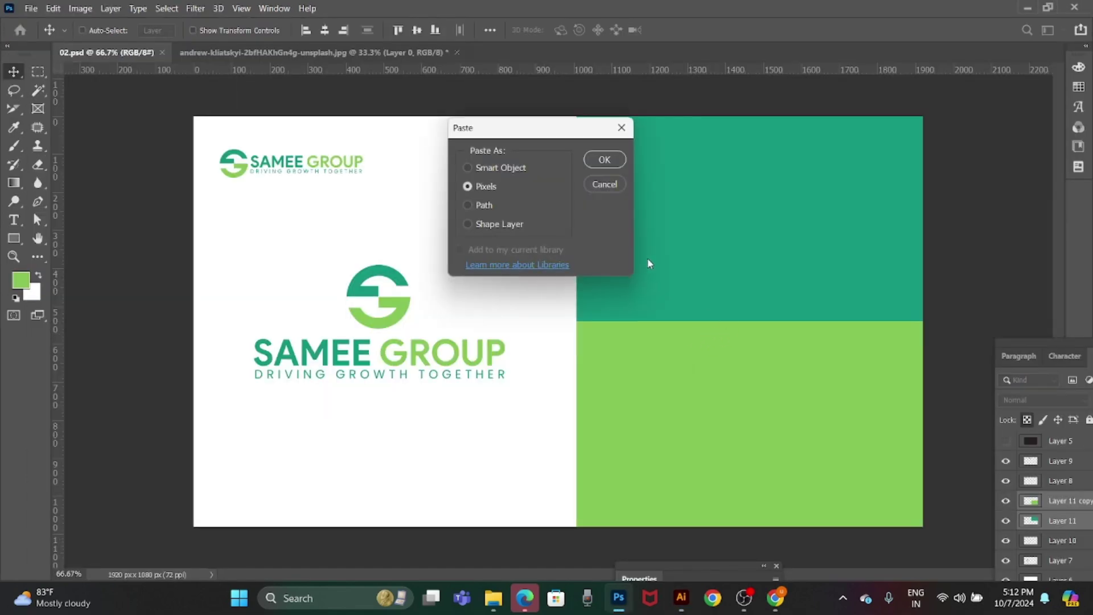
{"action": "left_click", "coordinate": [522, 224]}
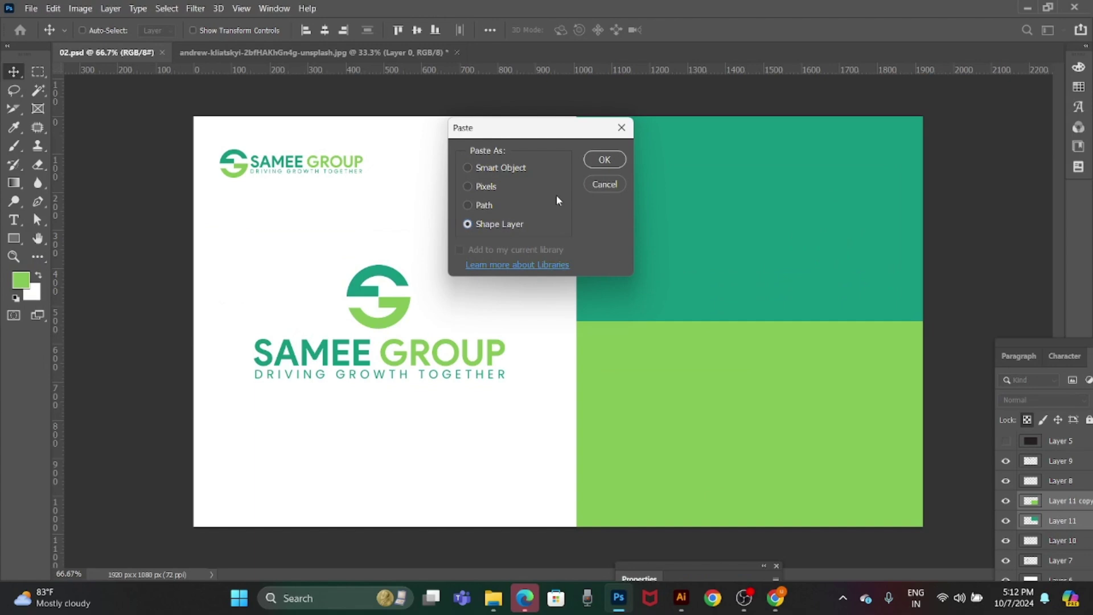
{"action": "left_click", "coordinate": [605, 159]}
{"action": "left_click_drag", "start_coordinate": [714, 249], "coordinate": [773, 218]}
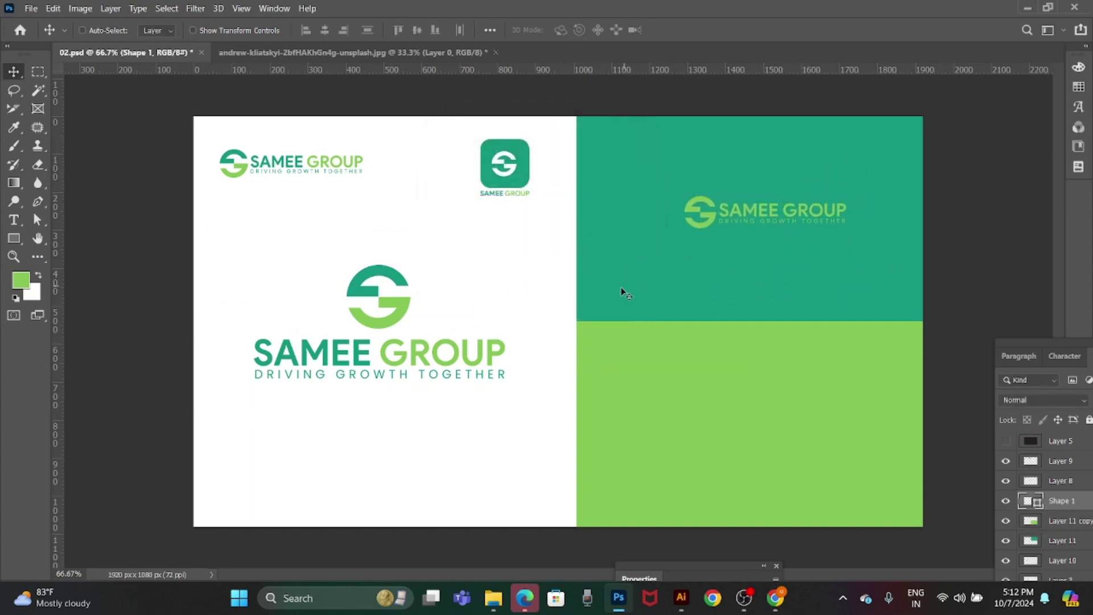
Fill the pasted logo white and enlarge it.
{"action": "key", "text": "i"}
{"action": "left_click", "coordinate": [488, 251]}
{"action": "key", "text": "alt+BackSpace"}
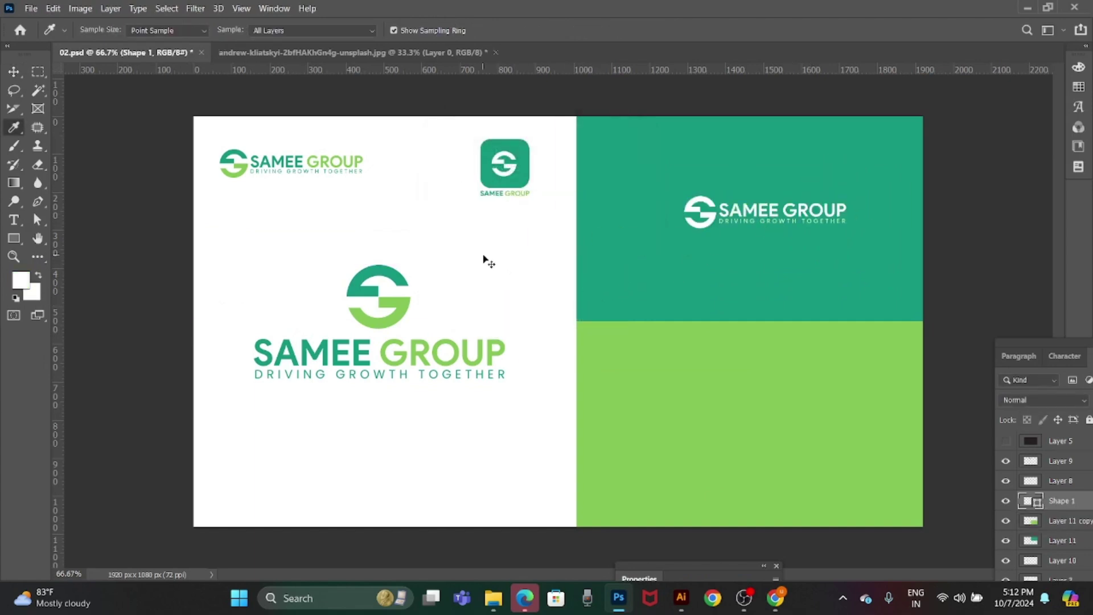
{"action": "key", "text": "ctrl+t"}
{"action": "left_click_drag", "start_coordinate": [682, 192], "coordinate": [649, 178]}
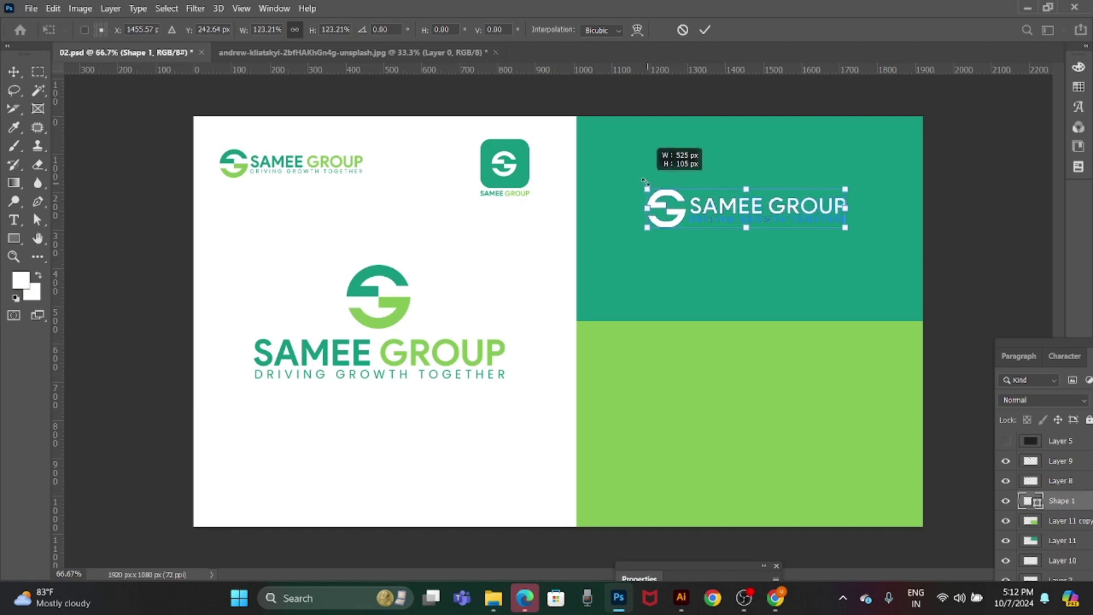
{"action": "key", "text": "Return"}
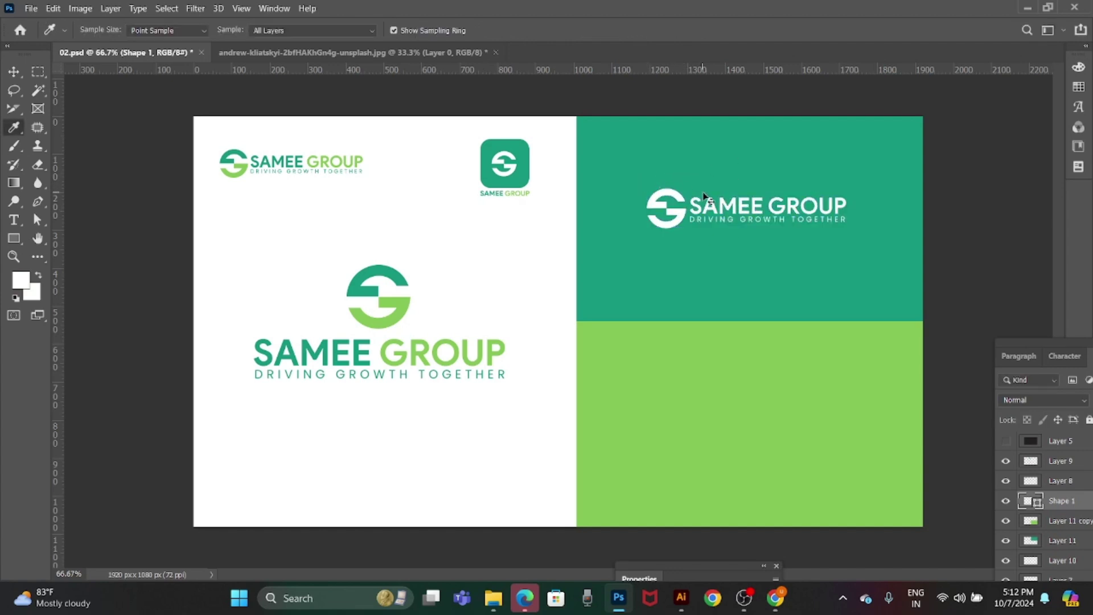
Centre the white logo horizontally and vertically on the teal block.
{"action": "key", "text": "v"}
{"action": "right_click", "coordinate": [706, 138]}
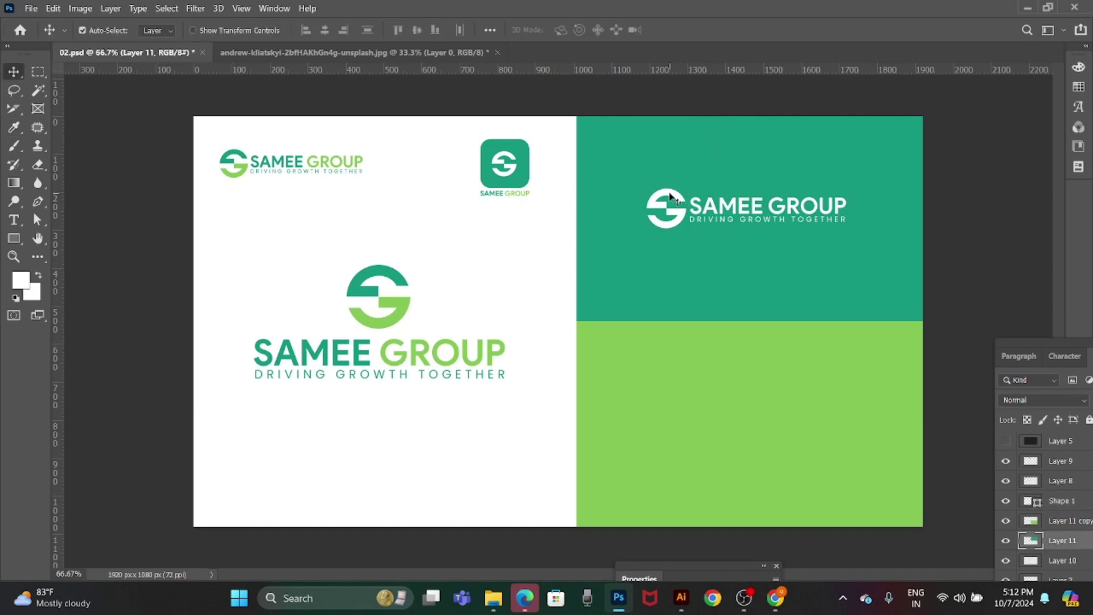
{"action": "left_click", "coordinate": [672, 200], "text": "shift"}
{"action": "left_click", "coordinate": [324, 30]}
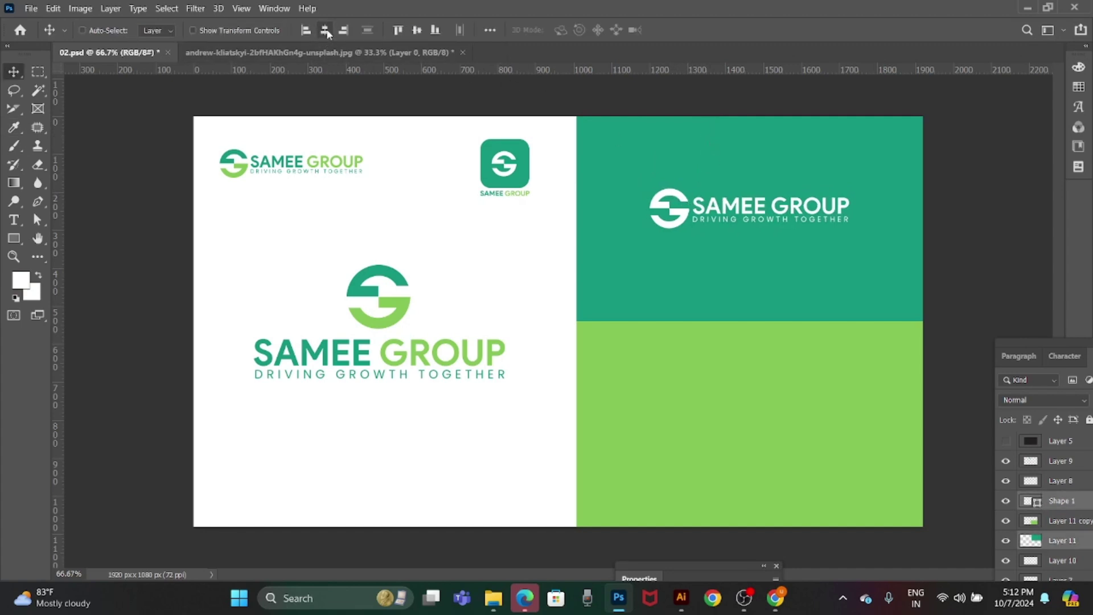
{"action": "left_click", "coordinate": [417, 31]}
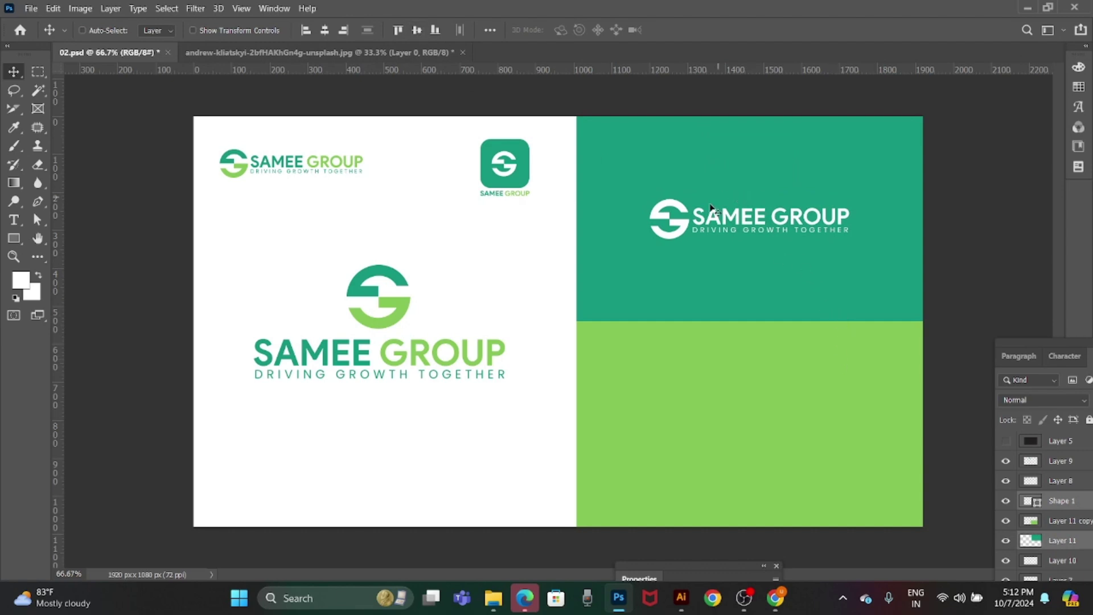
Duplicate the white logo, move it down, and centre it on the lime-green block.
{"action": "right_click", "coordinate": [675, 205]}
{"action": "left_click", "coordinate": [697, 209]}
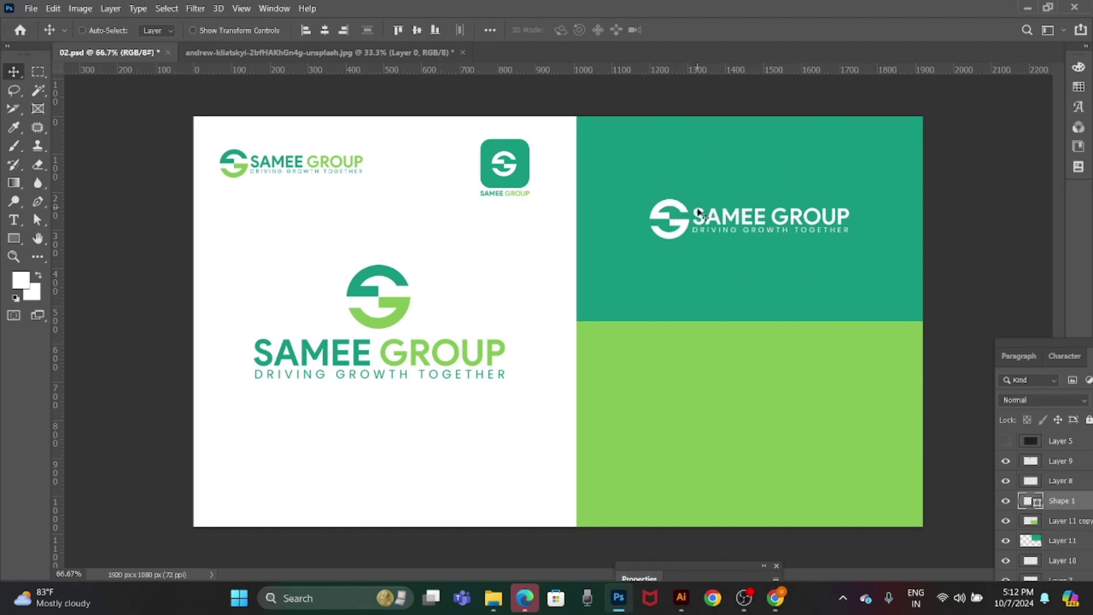
{"action": "key", "text": "ctrl+j"}
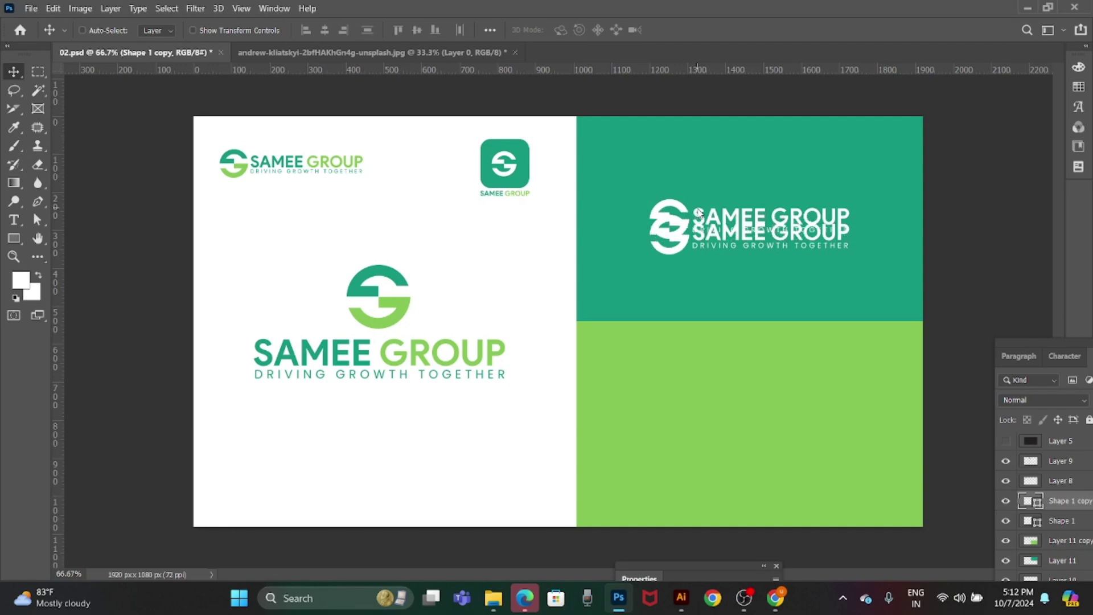
{"action": "key", "text": "shift+Down"}
{"action": "key", "text": "shift+Down"}
{"action": "key", "text": "shift+Down"}
{"action": "key", "text": "shift+Down"}
{"action": "key", "text": "shift+Down"}
{"action": "key", "text": "shift+Down"}
{"action": "key", "text": "shift+Down"}
{"action": "key", "text": "shift+Down"}
{"action": "key", "text": "shift+Down"}
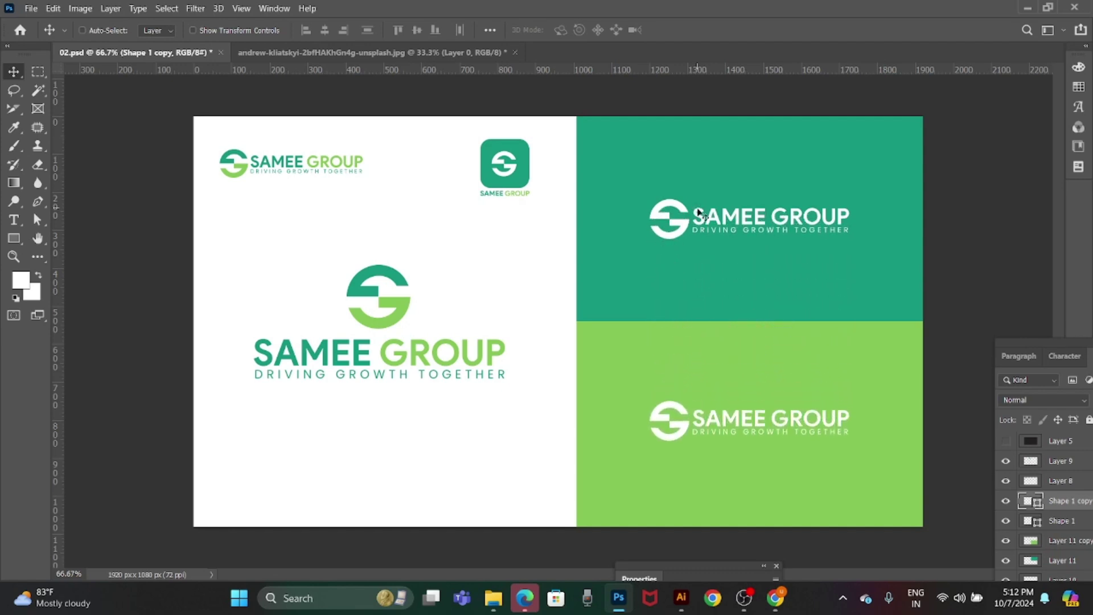
{"action": "left_click", "coordinate": [720, 383], "text": "ctrl+shift"}
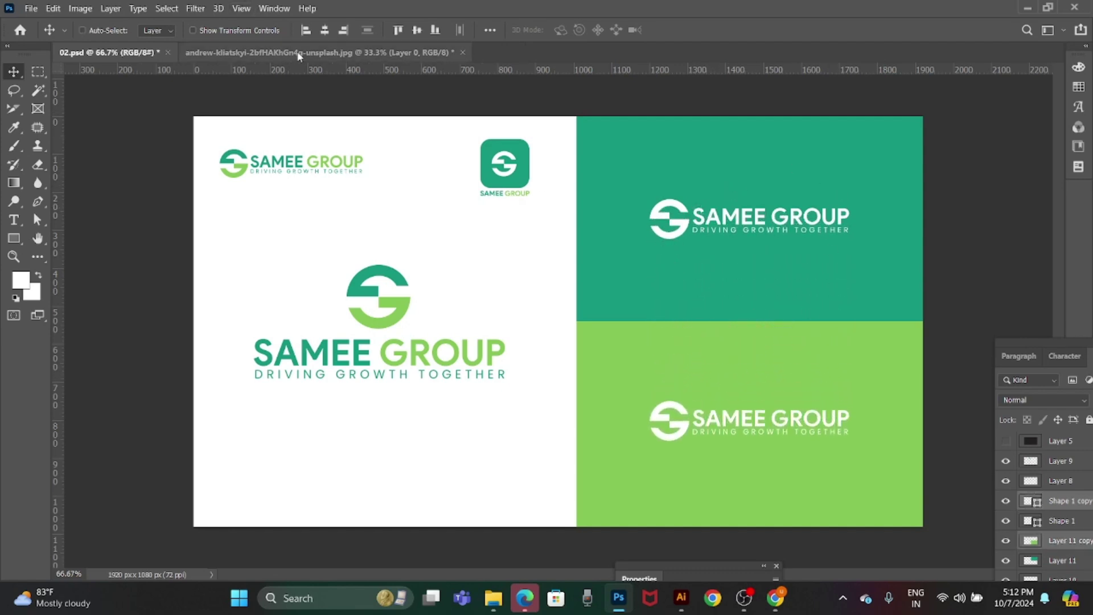
{"action": "left_click", "coordinate": [407, 31]}
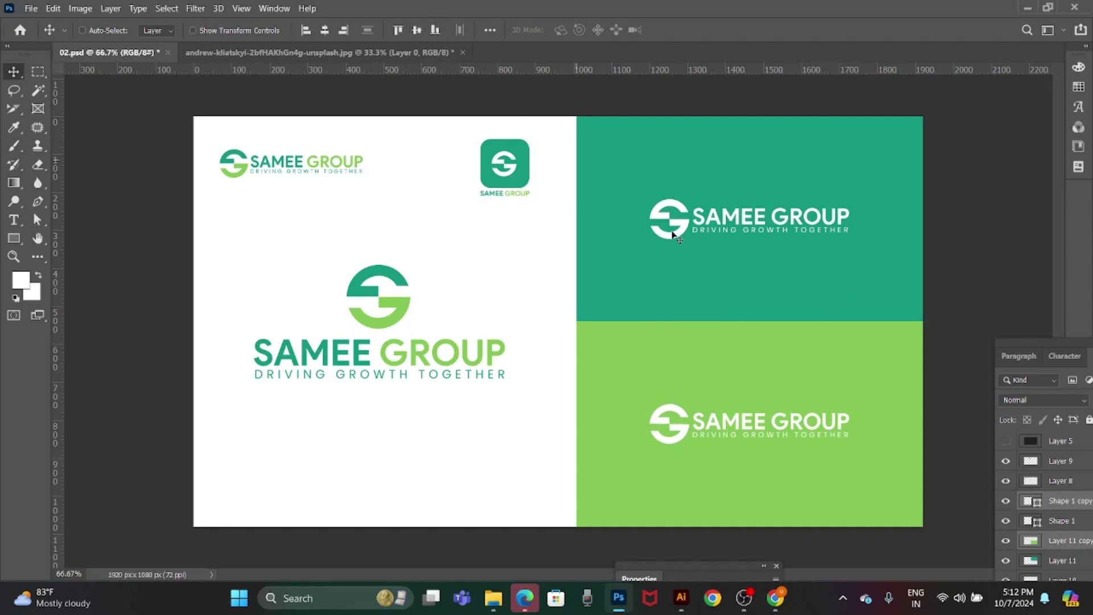
Nudge the small square icon layer (Layer 9) right twice and save 02.psd.
{"action": "key", "text": "ctrl+s"}
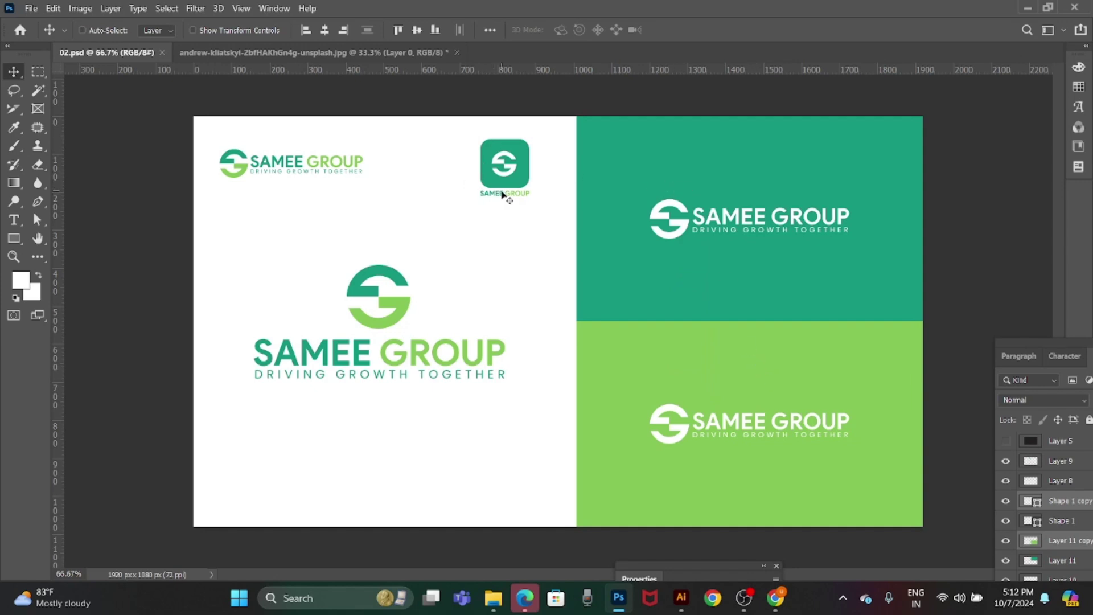
{"action": "right_click", "coordinate": [516, 167]}
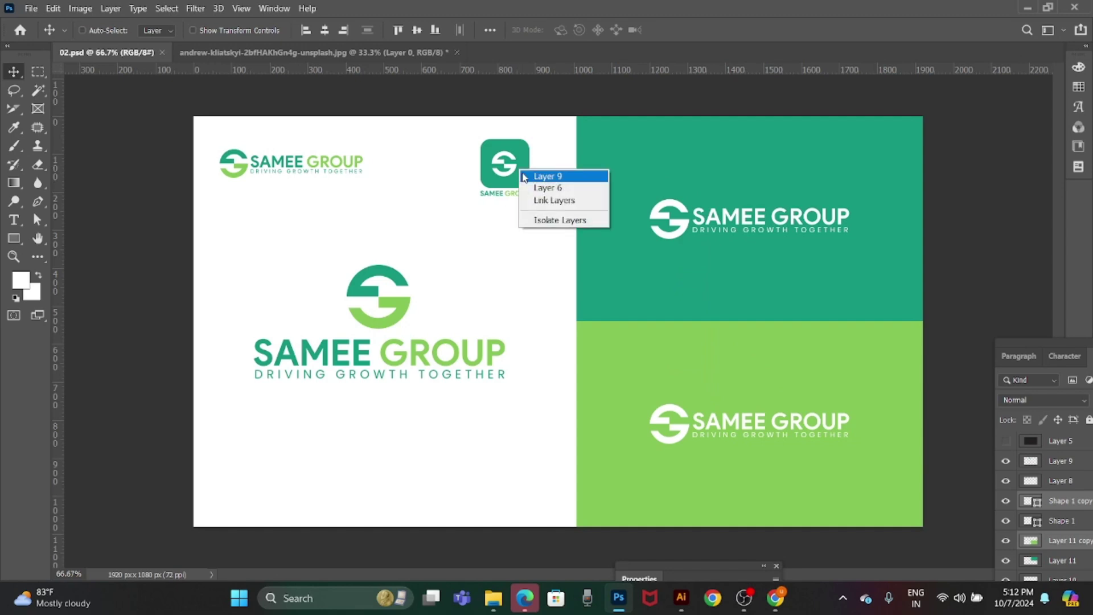
{"action": "left_click", "coordinate": [547, 176]}
{"action": "scroll", "coordinate": [490, 212], "scroll_direction": "up", "scroll_amount": 3}
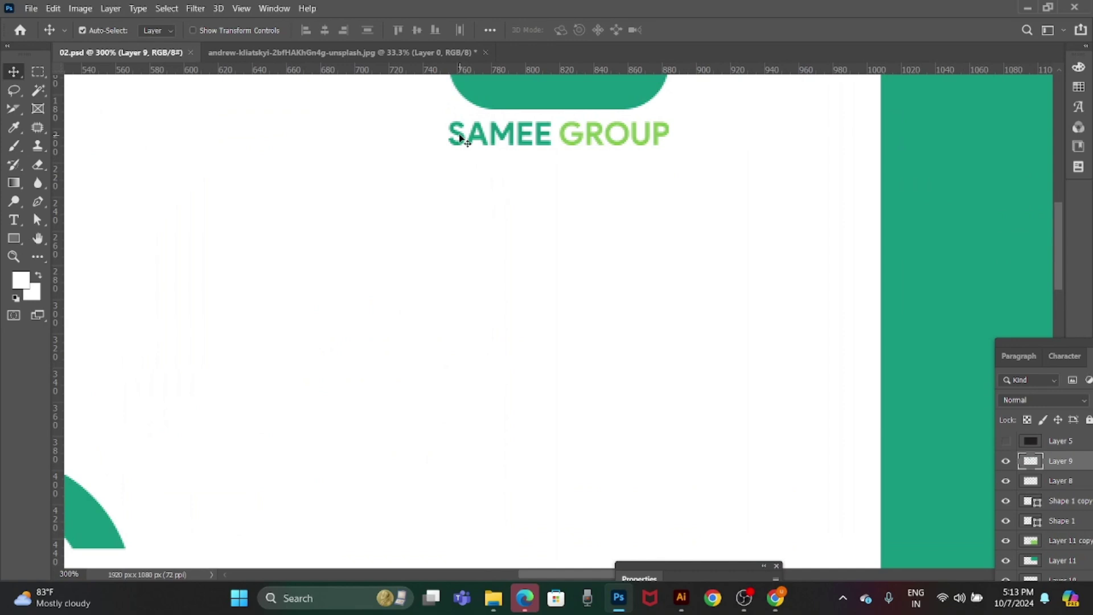
{"action": "scroll", "coordinate": [472, 151], "scroll_direction": "down", "scroll_amount": 4}
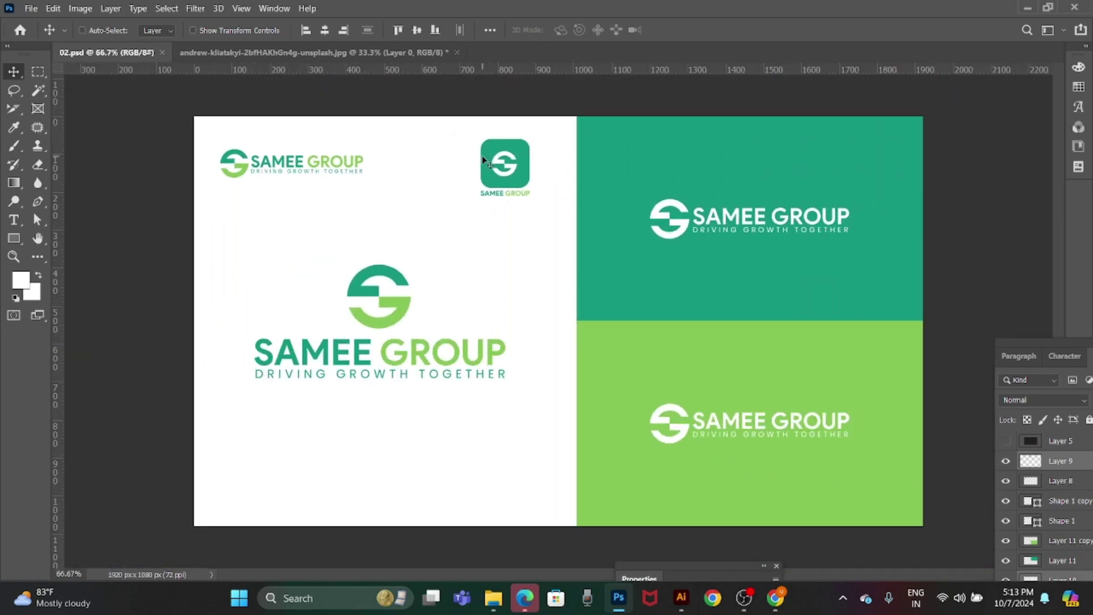
{"action": "key", "text": "shift+Right"}
{"action": "key", "text": "shift+Right"}
{"action": "key", "text": "shift+Right"}
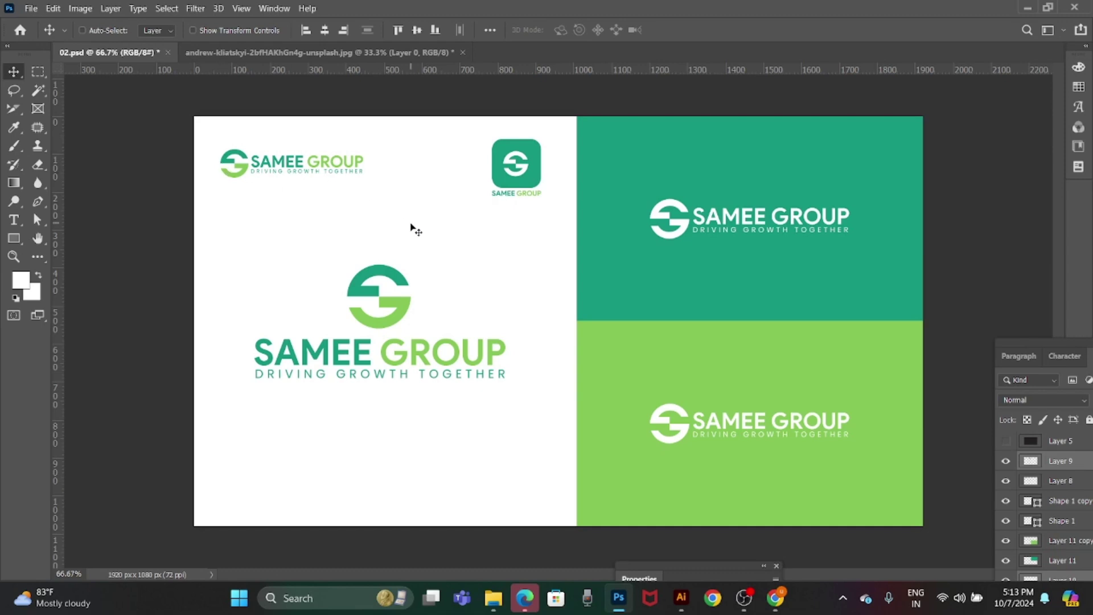
{"action": "key", "text": "shift+Right"}
{"action": "key", "text": "shift+Right"}
{"action": "key", "text": "shift+Right"}
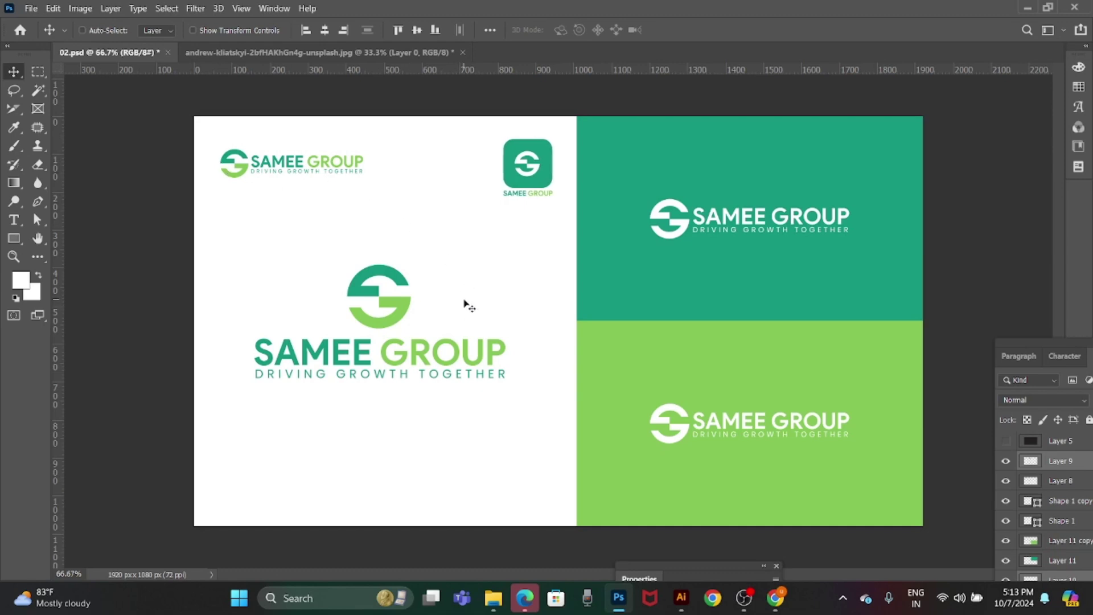
{"action": "key", "text": "ctrl+s"}
Save a JPEG copy of the logo sheet as 02.
{"action": "key", "text": "ctrl+shift+s"}
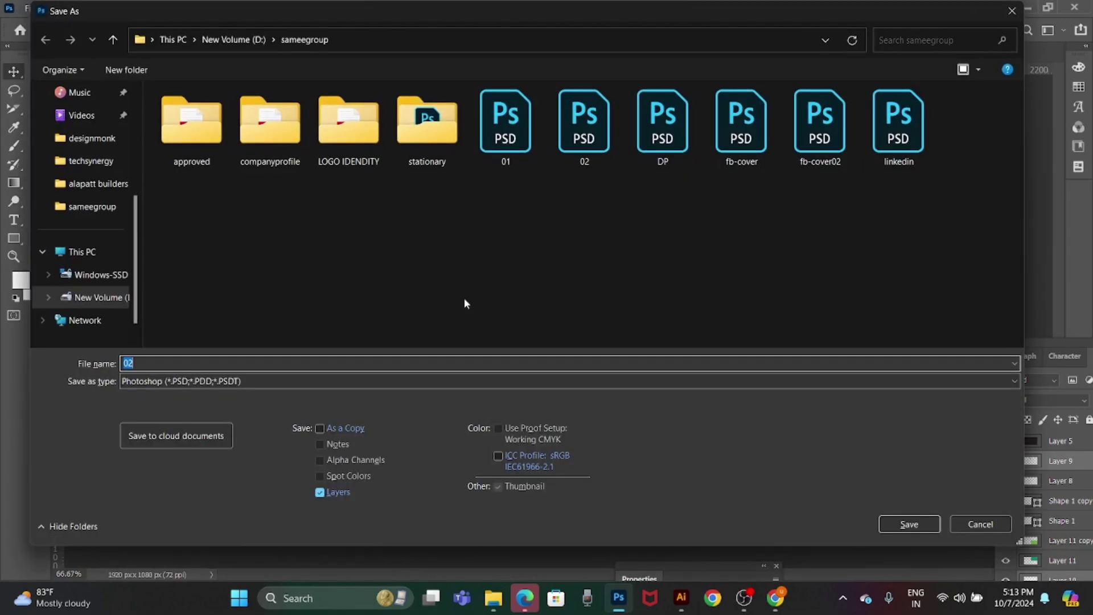
{"action": "key", "text": "j"}
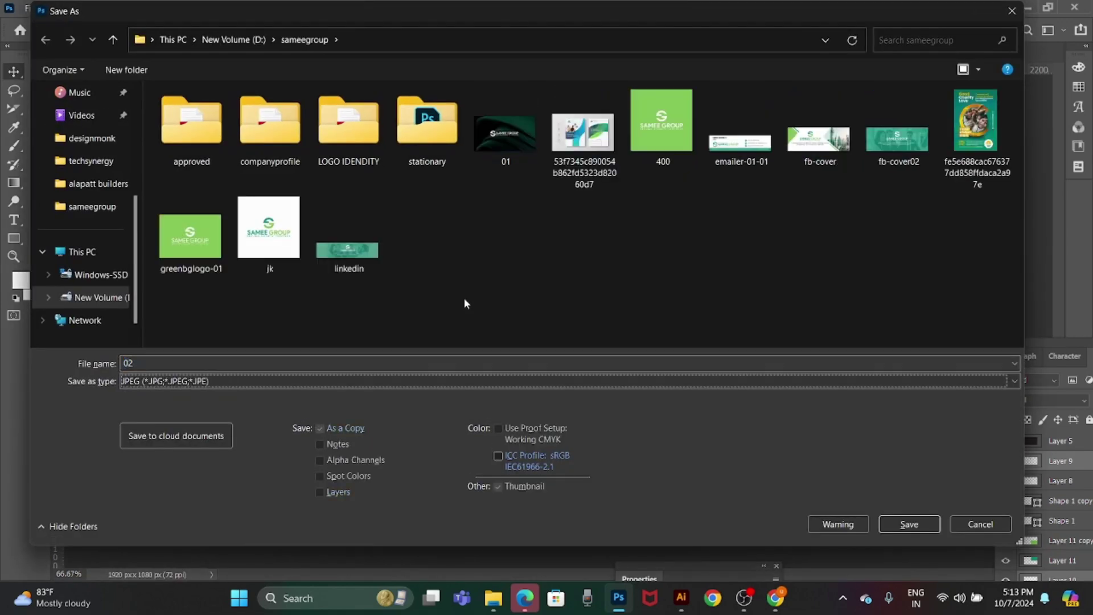
{"action": "key", "text": "Return"}
{"action": "key", "text": "Return"}
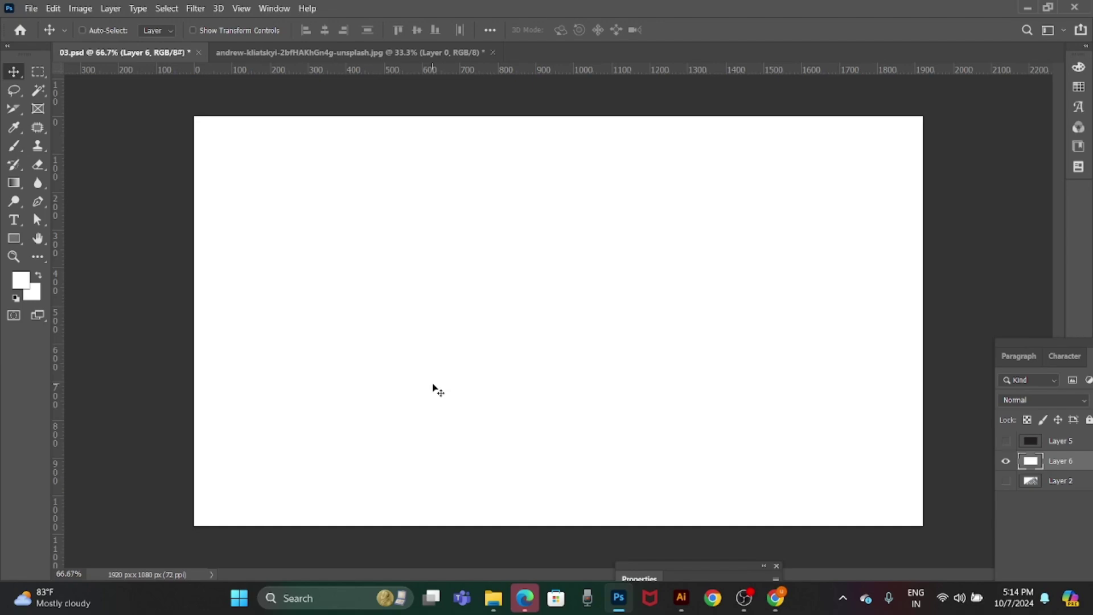
Open Free_Stationery_Mockup_3.psd from D:\element\Mockup\Stationery_Mockup.
{"action": "key", "text": "ctrl+o"}
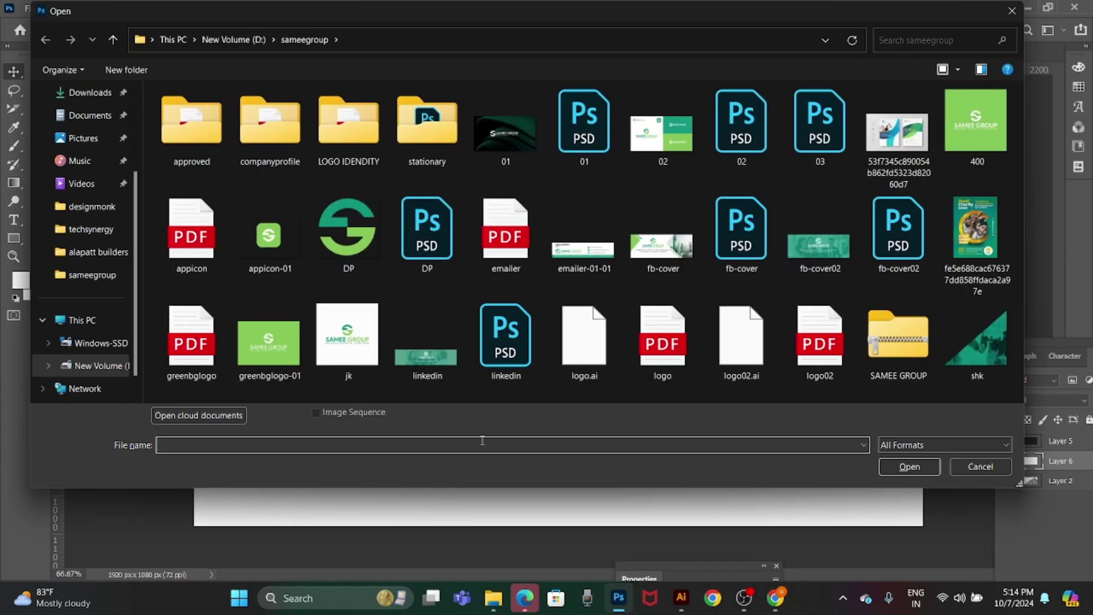
{"action": "left_click", "coordinate": [105, 365]}
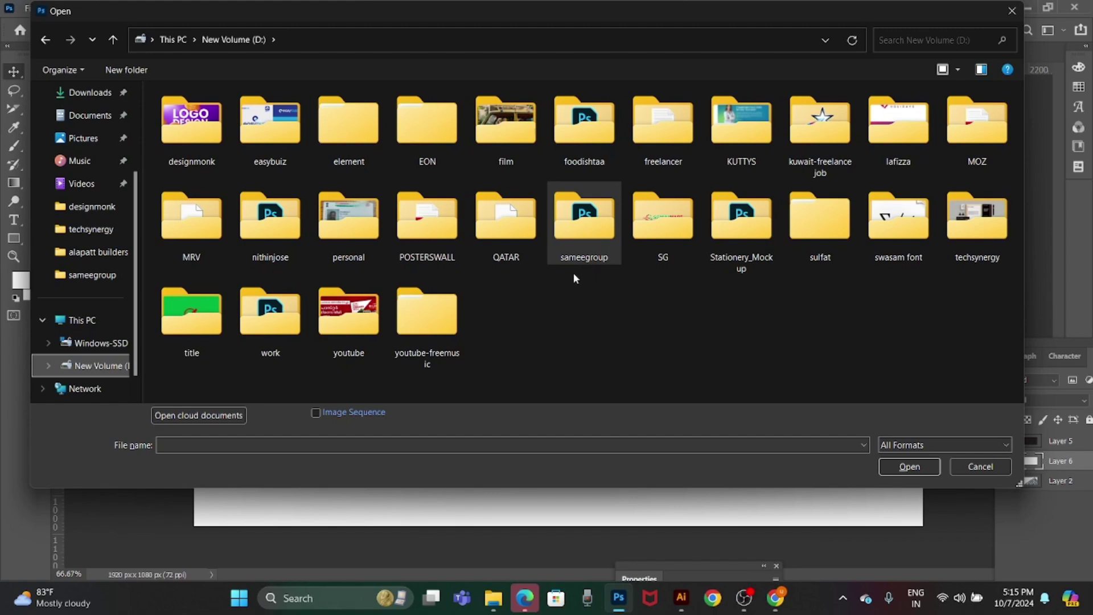
{"action": "double_click", "coordinate": [355, 140]}
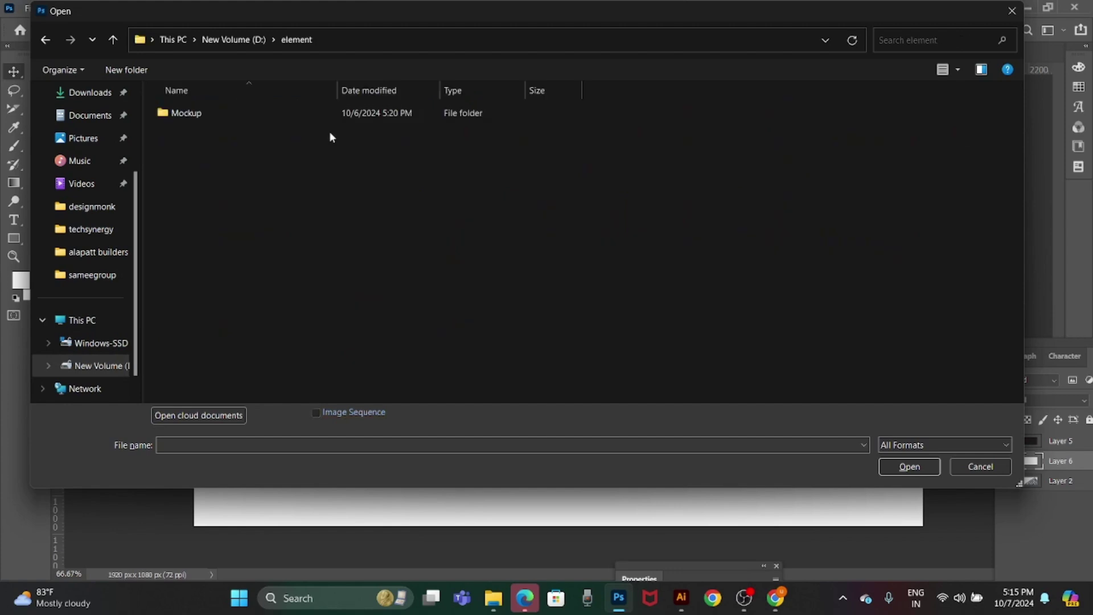
{"action": "double_click", "coordinate": [187, 112]}
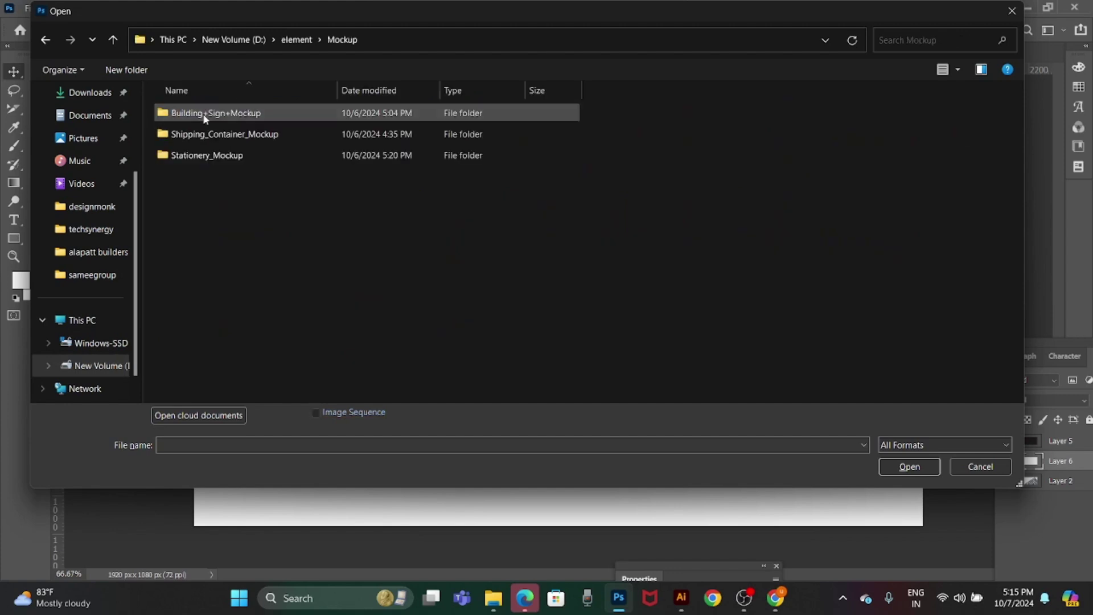
{"action": "double_click", "coordinate": [253, 151]}
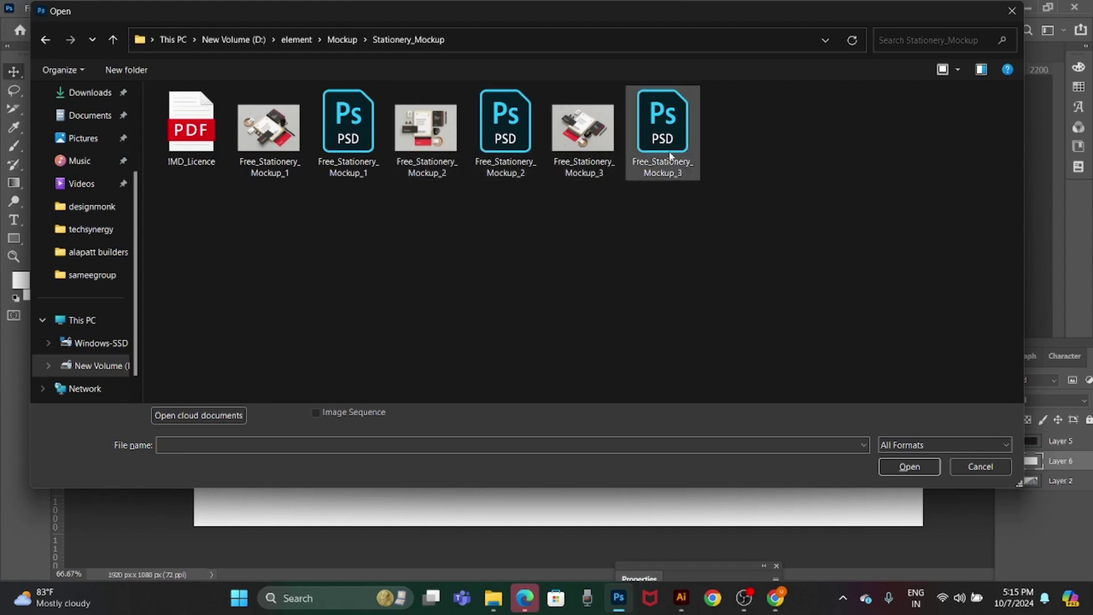
{"action": "mouse_move", "coordinate": [661, 132]}
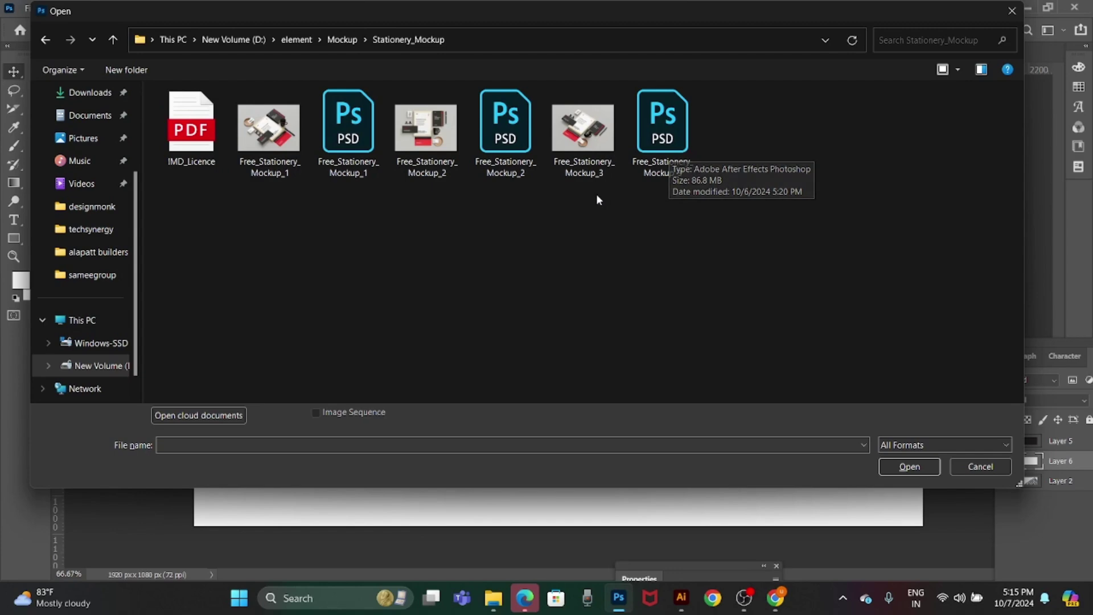
{"action": "double_click", "coordinate": [658, 145]}
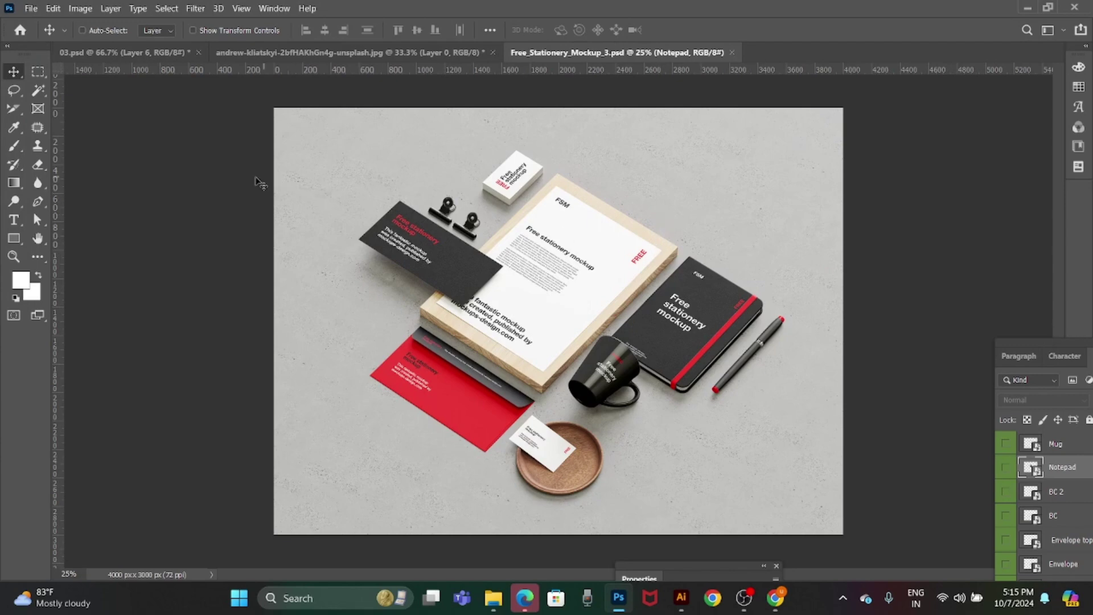
Drag all the mockup's layers into the 03 slide.
{"action": "mouse_move", "coordinate": [228, 152]}
{"action": "left_mouse_down"}
{"action": "mouse_move", "coordinate": [875, 466]}
{"action": "mouse_move", "coordinate": [892, 492]}
{"action": "left_mouse_up"}
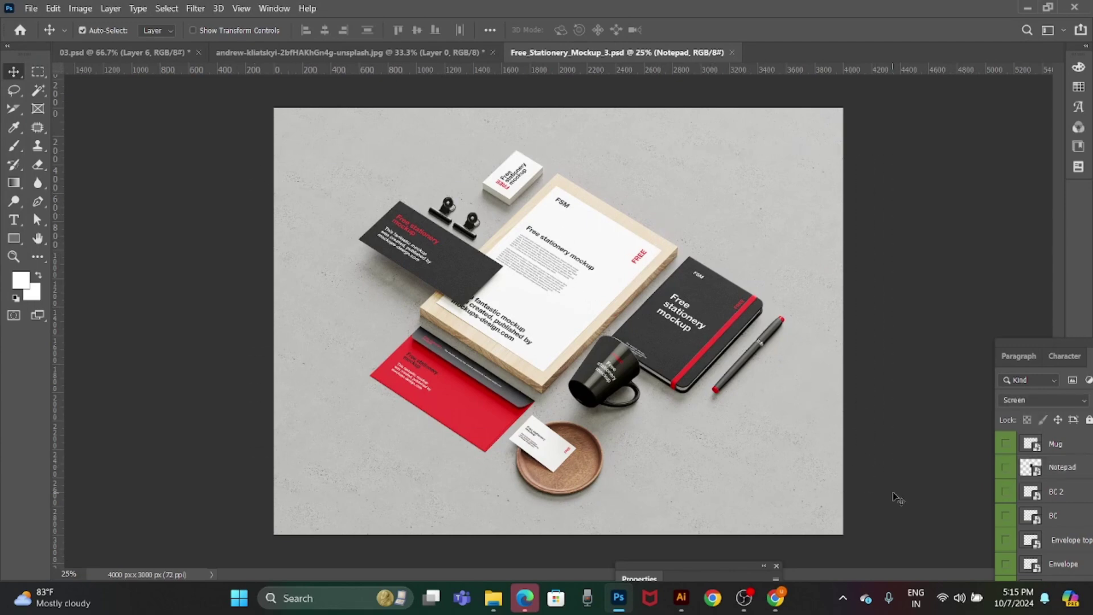
{"action": "left_click_drag", "start_coordinate": [663, 361], "coordinate": [629, 361]}
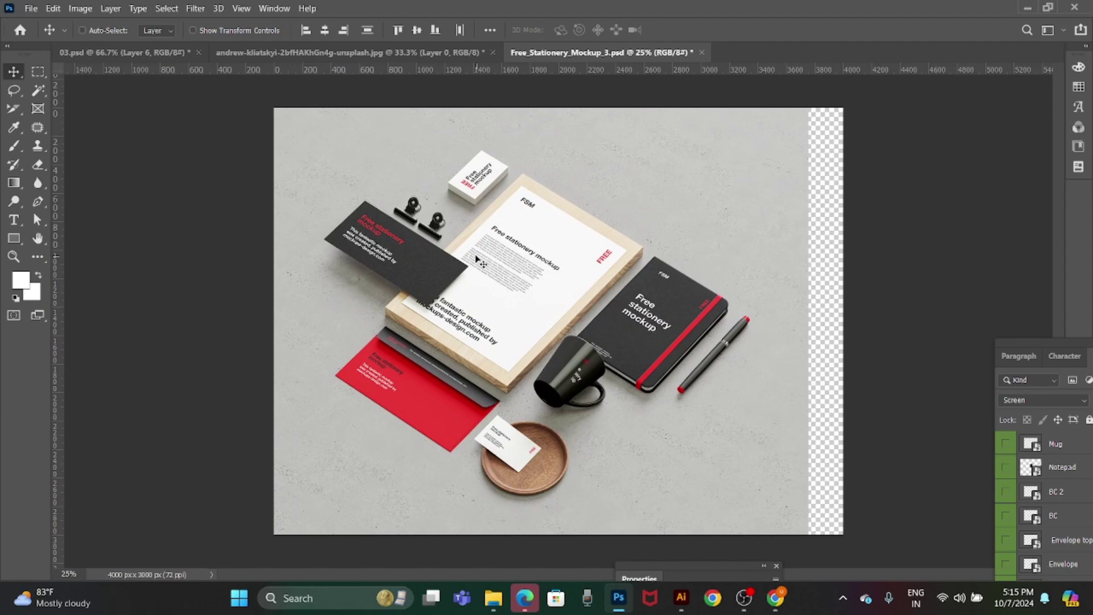
{"action": "mouse_move", "coordinate": [472, 240]}
{"action": "left_mouse_down"}
{"action": "mouse_move", "coordinate": [130, 58]}
{"action": "mouse_move", "coordinate": [489, 264]}
{"action": "left_mouse_up"}
{"action": "key", "text": "ctrl+minus"}
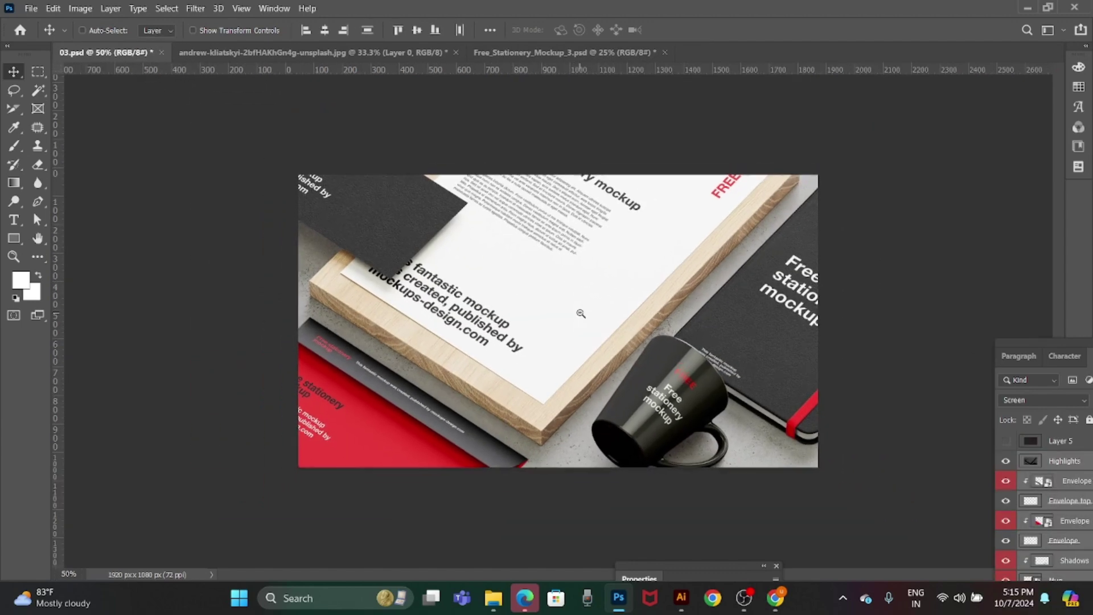
{"action": "key", "text": "ctrl+minus"}
{"action": "key", "text": "ctrl+minus"}
Scale the mockup down to match the slide's height.
{"action": "key", "text": "ctrl+t"}
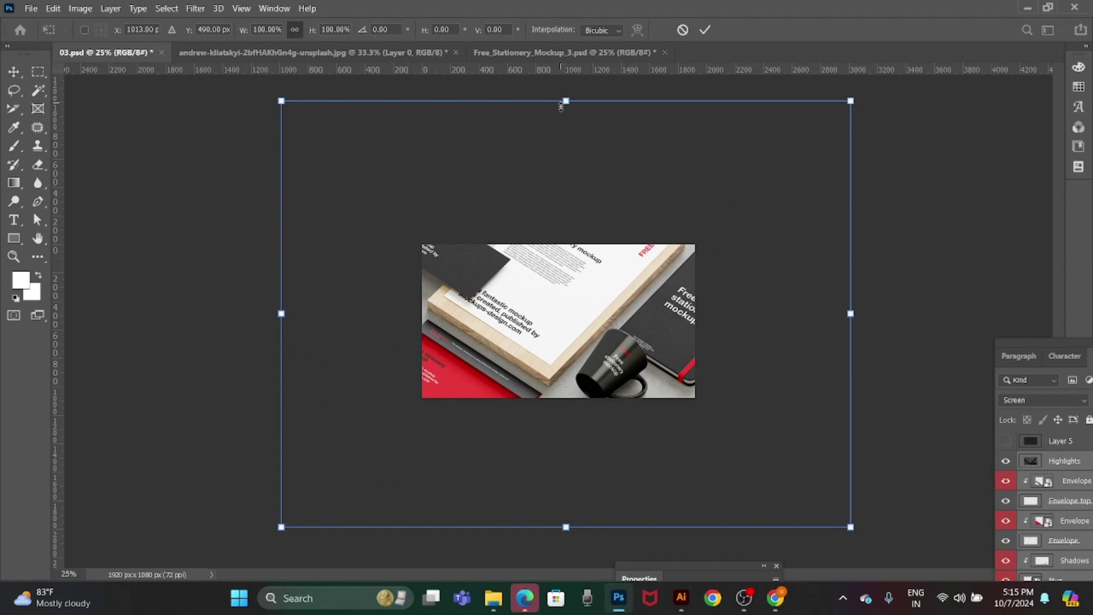
{"action": "left_click_drag", "start_coordinate": [561, 107], "coordinate": [568, 246]}
{"action": "left_click_drag", "start_coordinate": [596, 366], "coordinate": [601, 356]}
{"action": "left_click_drag", "start_coordinate": [571, 506], "coordinate": [570, 429]}
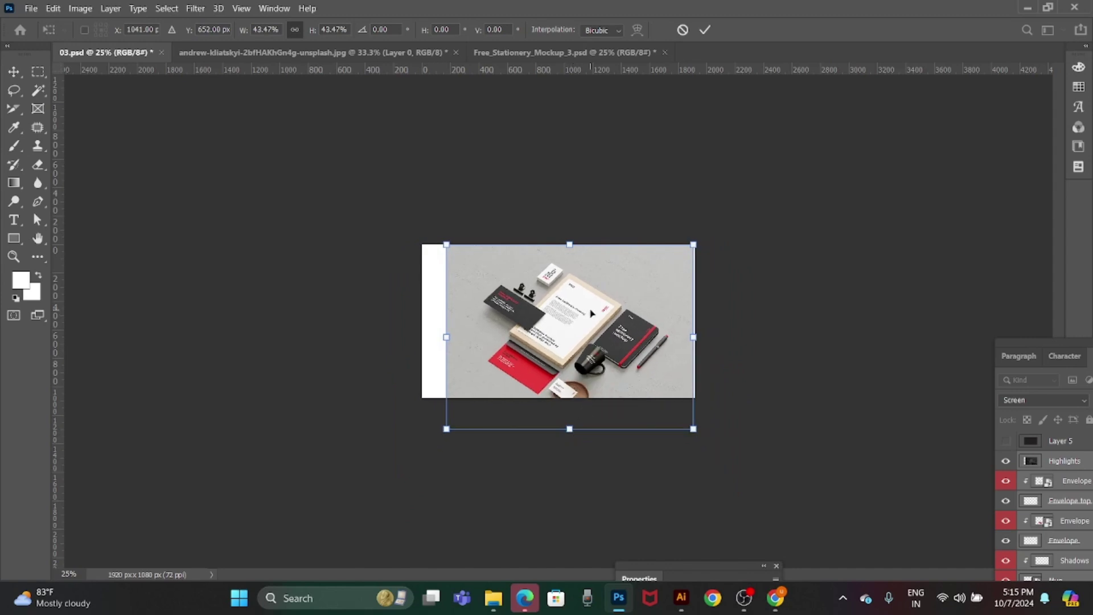
{"action": "left_click_drag", "start_coordinate": [592, 314], "coordinate": [591, 310]}
{"action": "left_click_drag", "start_coordinate": [568, 424], "coordinate": [570, 405]}
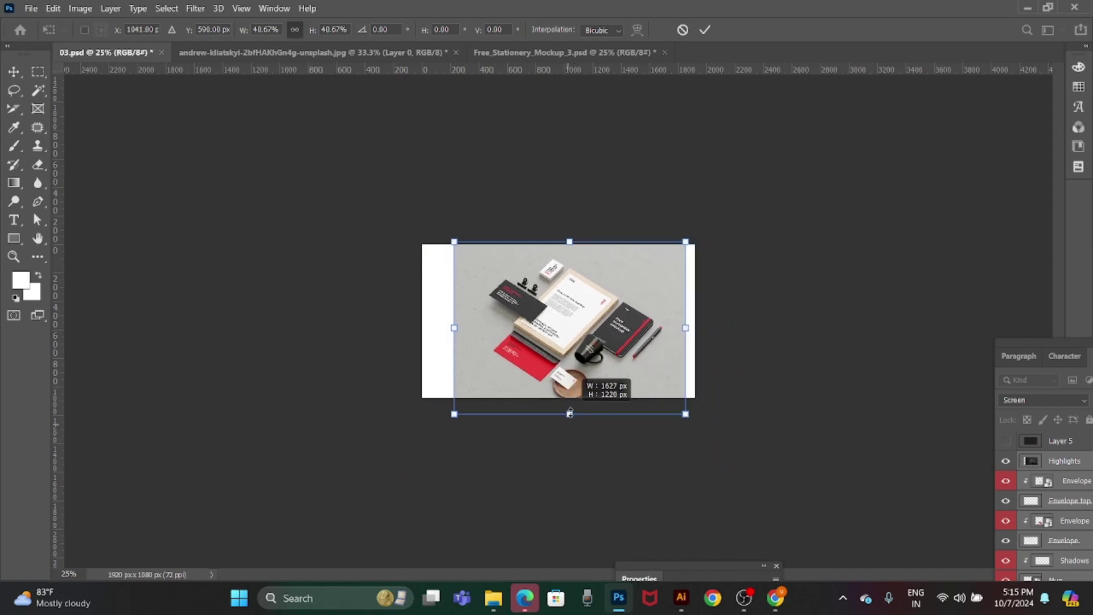
{"action": "key", "text": "shift+Up"}
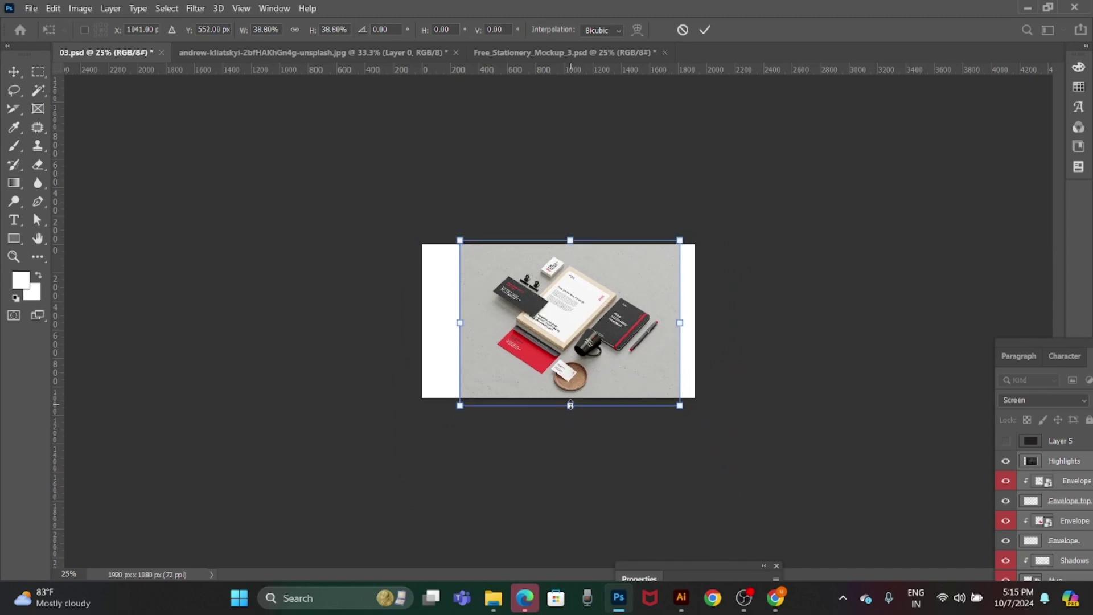
{"action": "key", "text": "Return"}
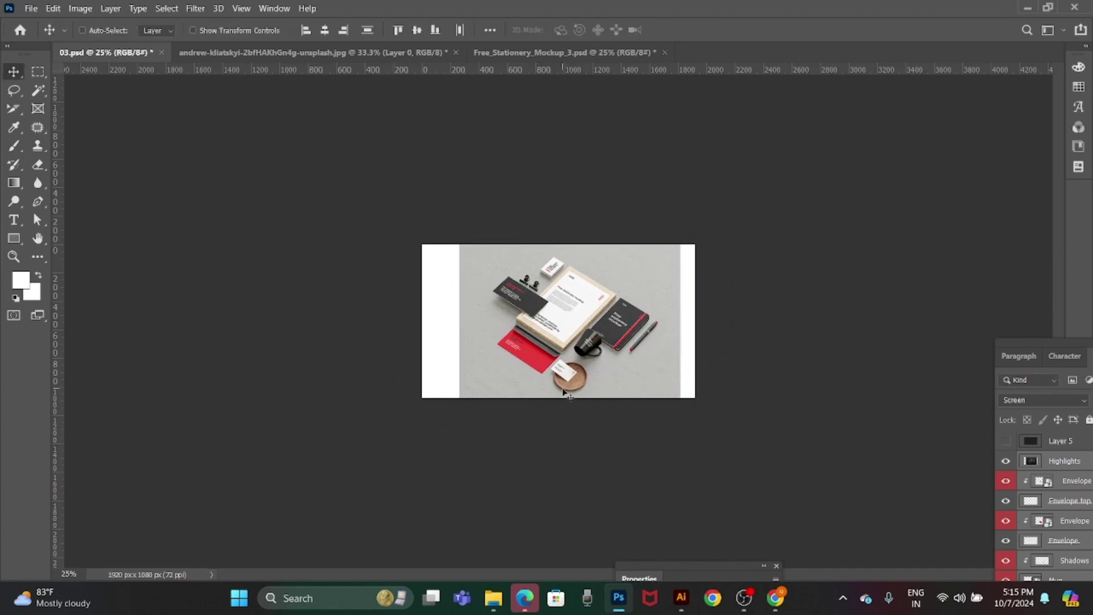
Shift the mockup left so the white margins on both sides are even.
{"action": "key", "text": "shift+Left"}
{"action": "key", "text": "shift+Left"}
{"action": "key", "text": "shift+Left"}
{"action": "key", "text": "shift+Left"}
{"action": "key", "text": "shift+Left"}
{"action": "key", "text": "shift+Left"}
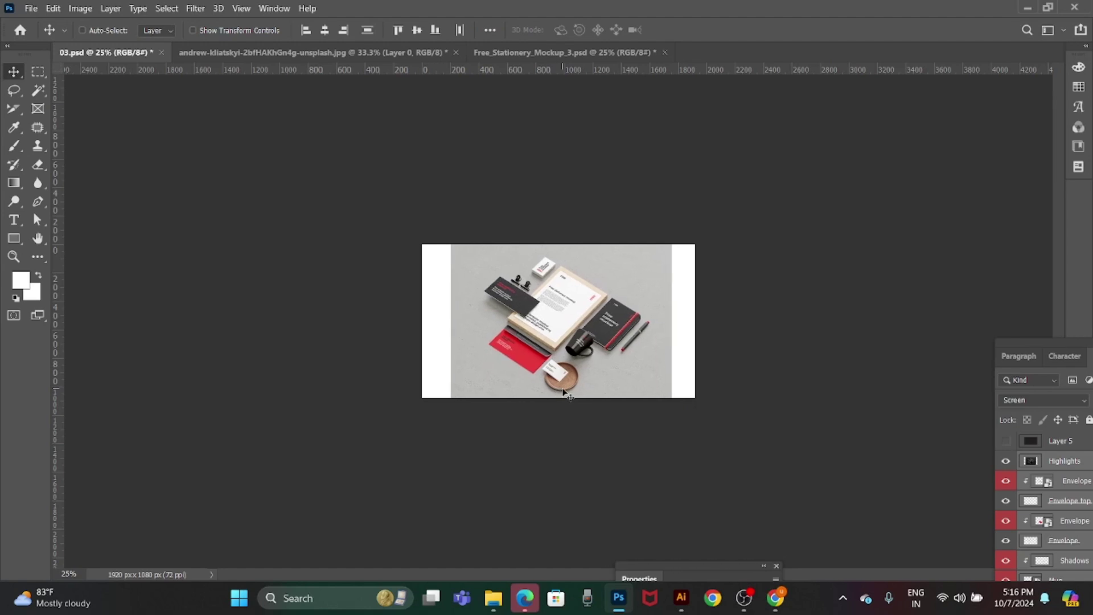
{"action": "key", "text": "shift+Left"}
{"action": "key", "text": "shift+Left"}
{"action": "key", "text": "shift+Left"}
{"action": "key", "text": "shift+Left"}
{"action": "key", "text": "shift+Left"}
{"action": "key", "text": "shift+Left"}
{"action": "key", "text": "shift+Left"}
{"action": "key", "text": "shift+Left"}
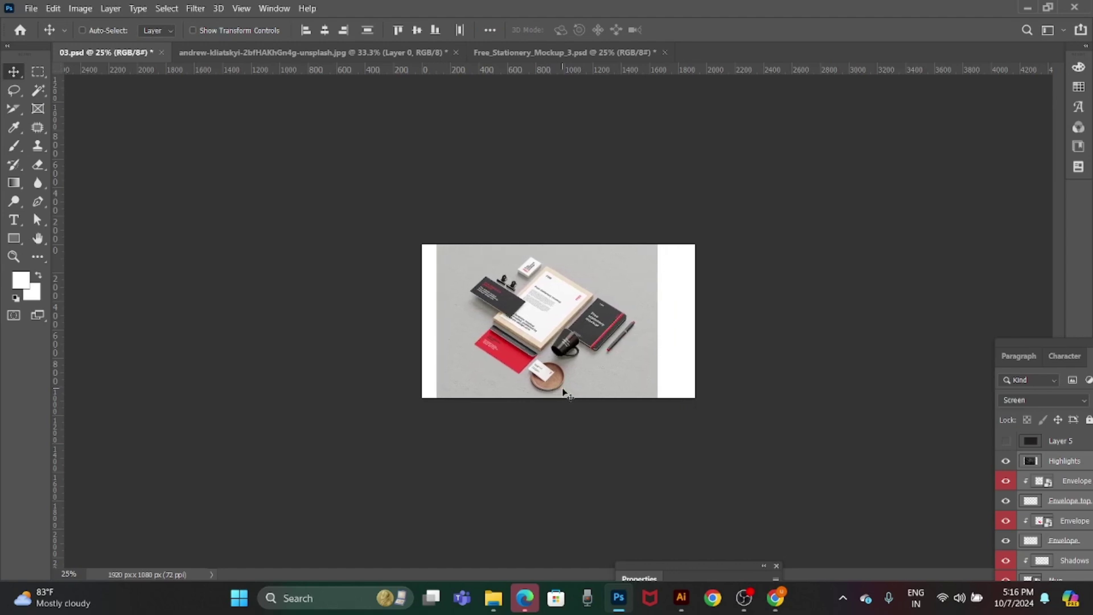
{"action": "key", "text": "ctrl"}
{"action": "key", "text": "ctrl+plus"}
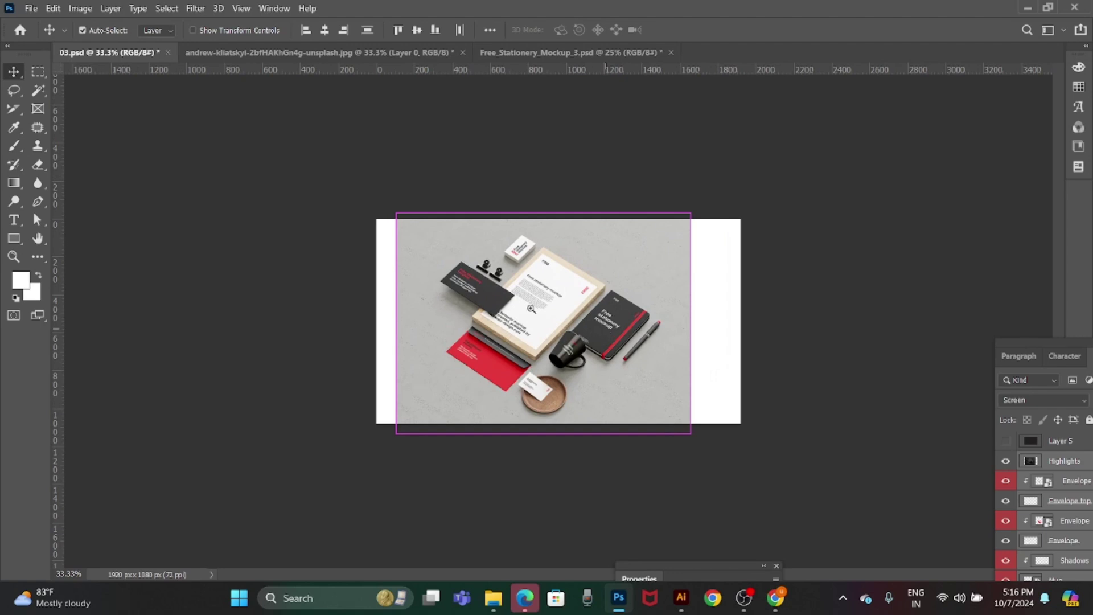
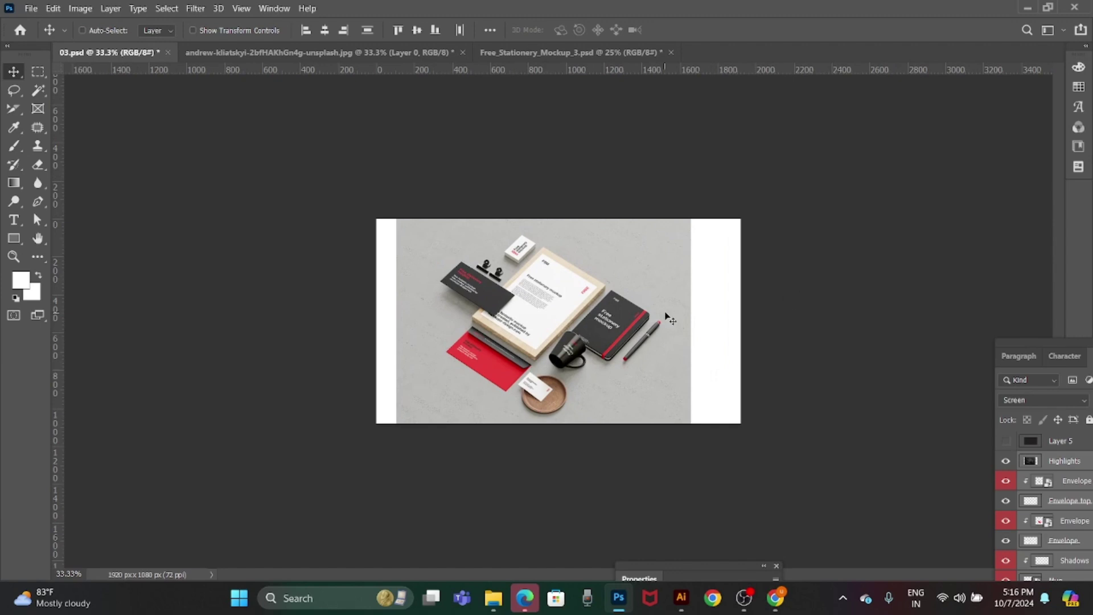
On Layer 6, sample the surface grey and fill the white side strips with it.
{"action": "right_click", "coordinate": [698, 290]}
{"action": "left_click", "coordinate": [707, 292]}
{"action": "key", "text": "i"}
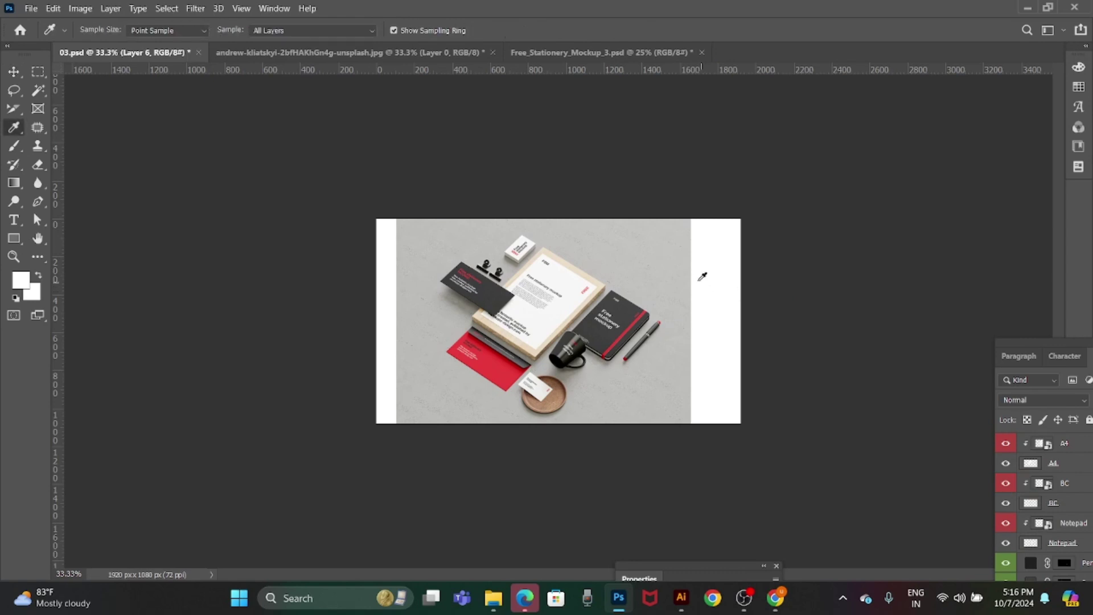
{"action": "left_click", "coordinate": [685, 254]}
{"action": "key", "text": "alt+BackSpace"}
Make the Background layer active and reposition the Layers panel so every layer shows.
{"action": "key", "text": "v"}
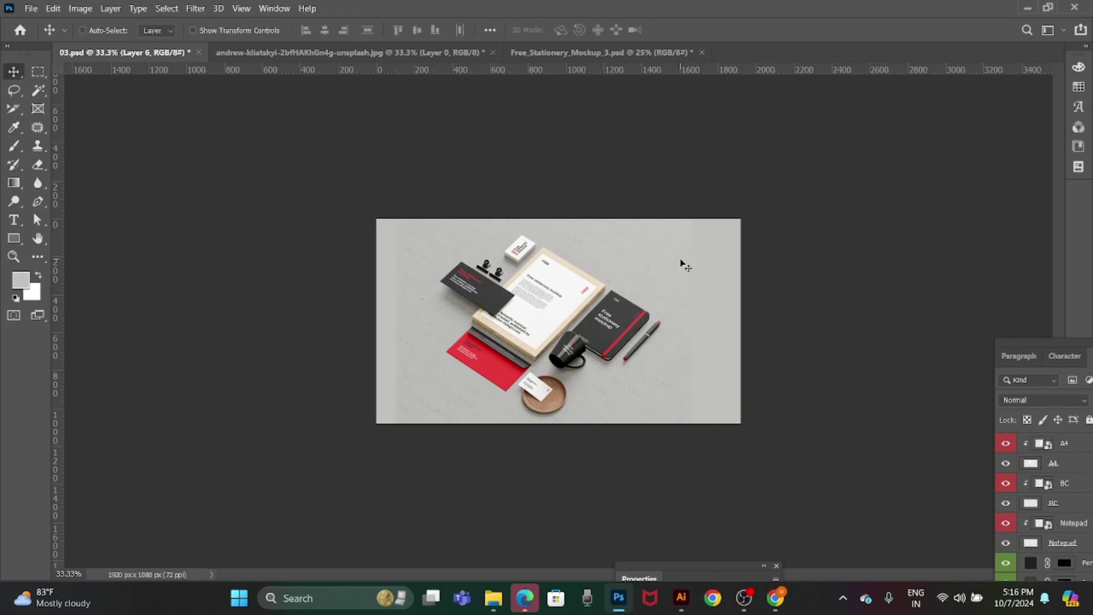
{"action": "right_click", "coordinate": [414, 372]}
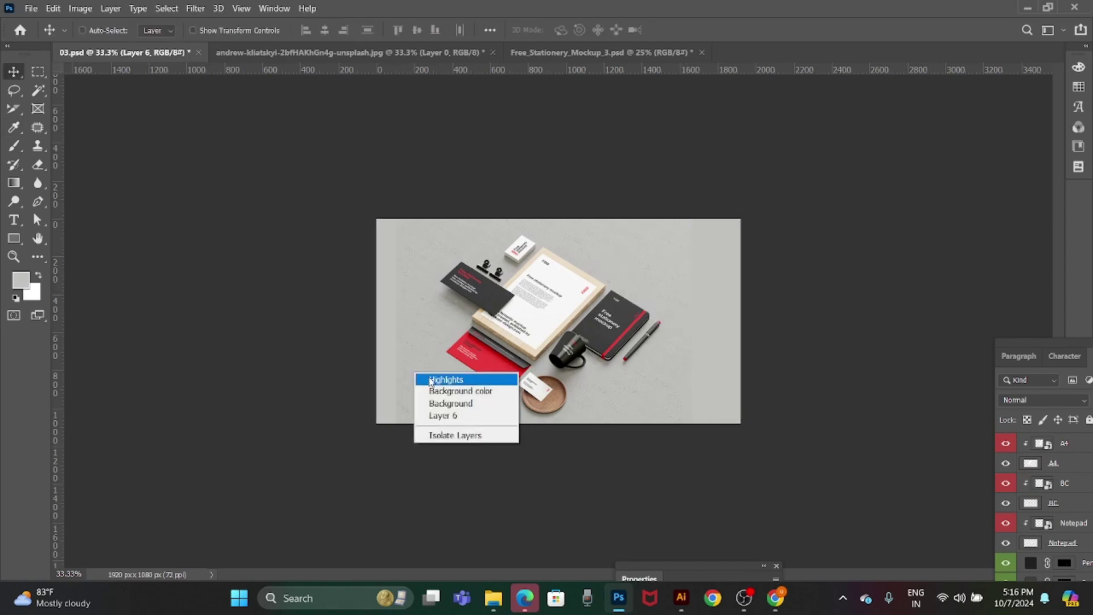
{"action": "left_click", "coordinate": [459, 392]}
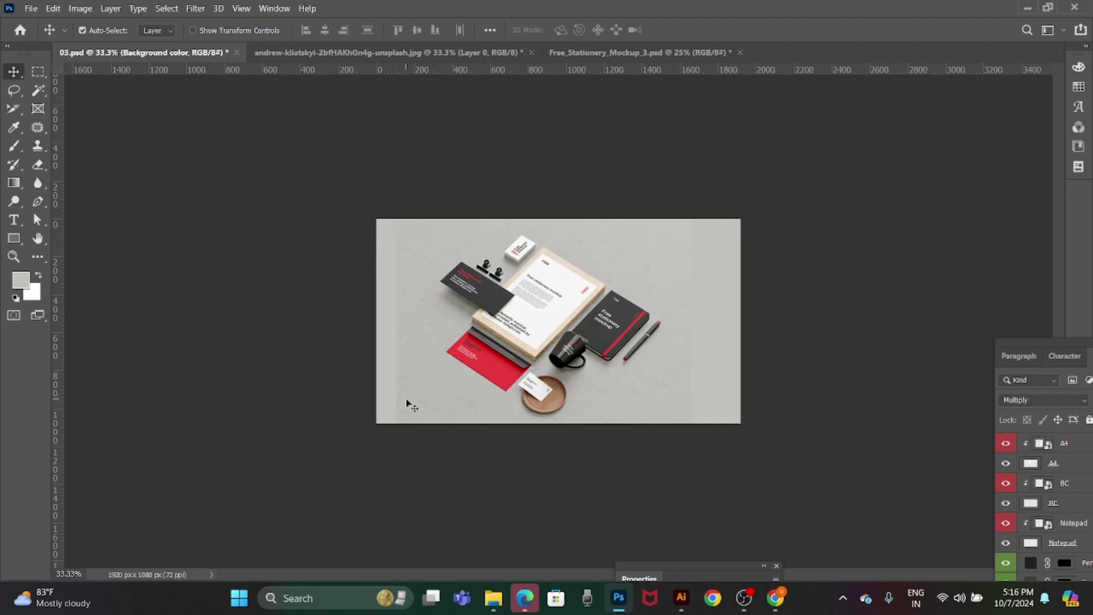
{"action": "key", "text": "ctrl"}
{"action": "left_click_drag", "start_coordinate": [1045, 345], "coordinate": [883, 85]}
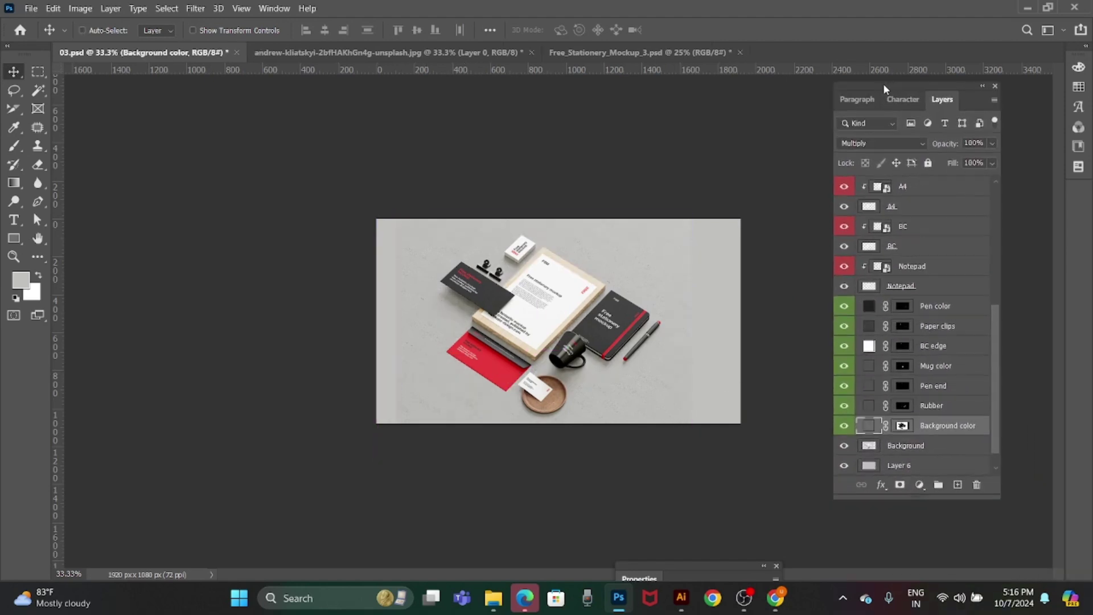
{"action": "left_click", "coordinate": [907, 447]}
{"action": "left_click", "coordinate": [844, 445]}
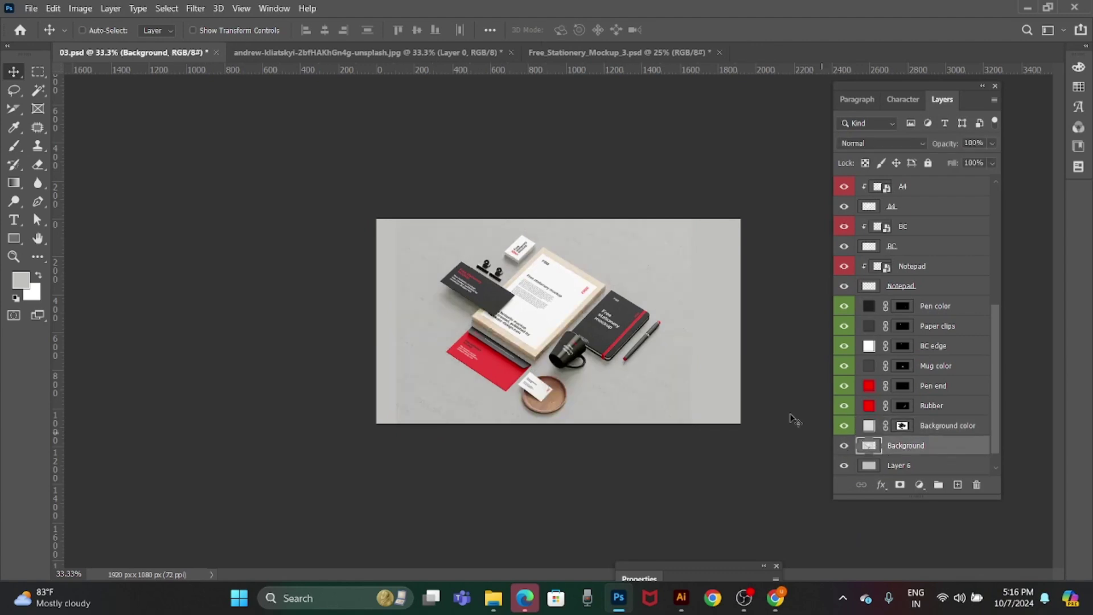
On Background, erase the left edge and stretch a tall texture strip out to the left.
{"action": "key", "text": "e"}
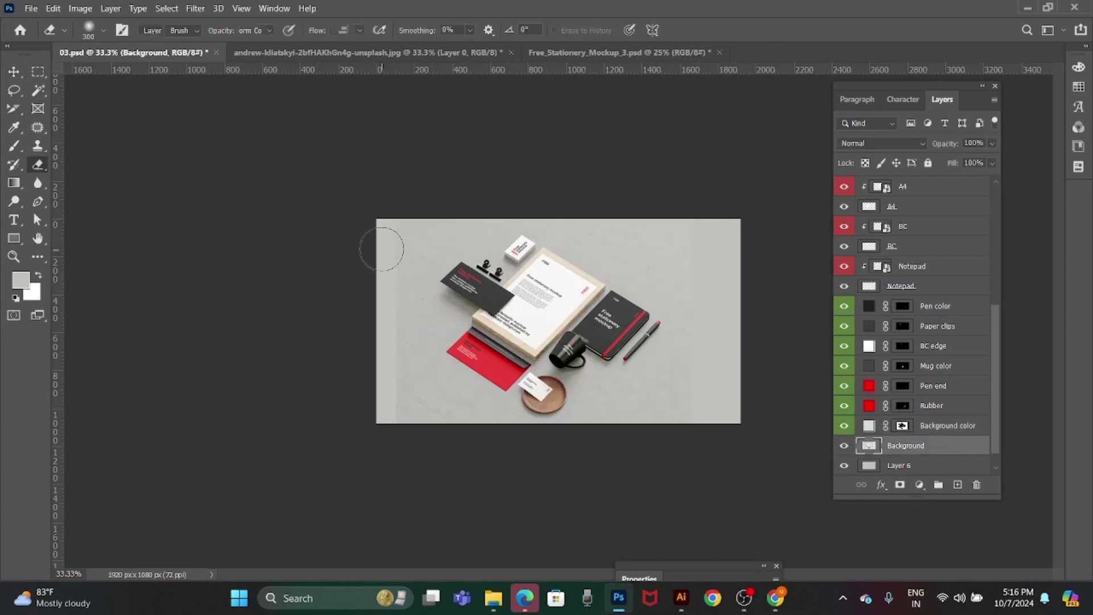
{"action": "left_click_drag", "start_coordinate": [386, 220], "coordinate": [374, 451]}
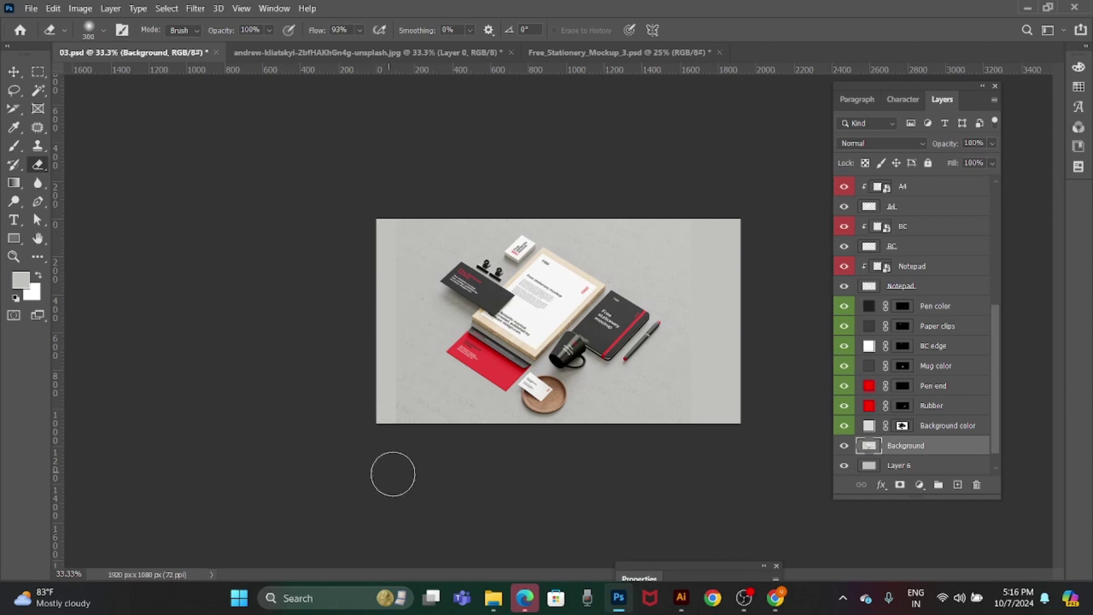
{"action": "key", "text": "v"}
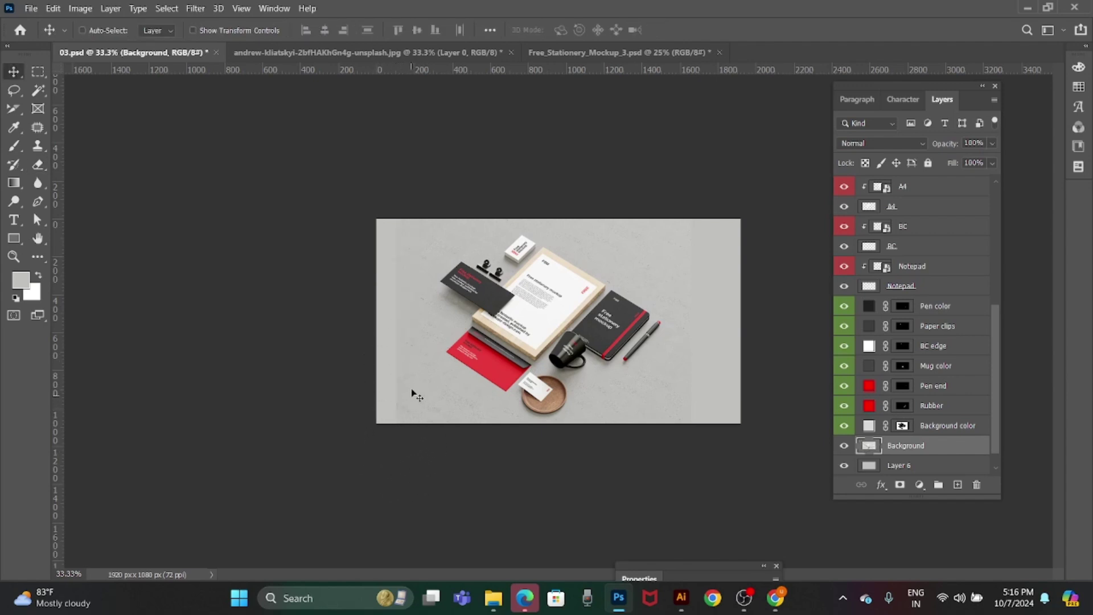
{"action": "key", "text": "m"}
{"action": "left_click_drag", "start_coordinate": [396, 192], "coordinate": [423, 449]}
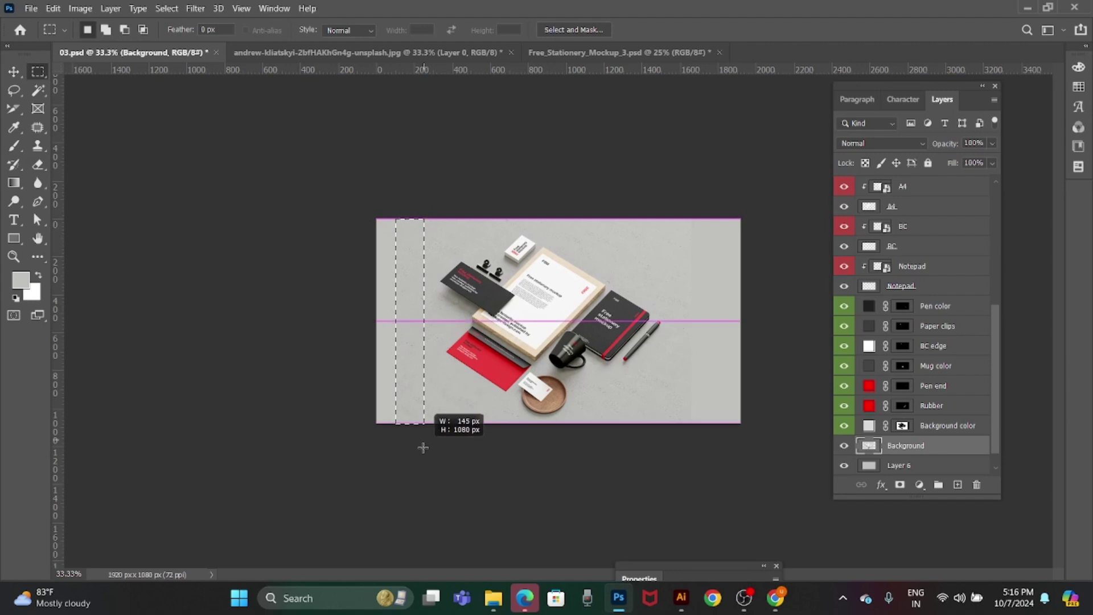
{"action": "key", "text": "ctrl+t"}
{"action": "left_click_drag", "start_coordinate": [397, 320], "coordinate": [363, 331]}
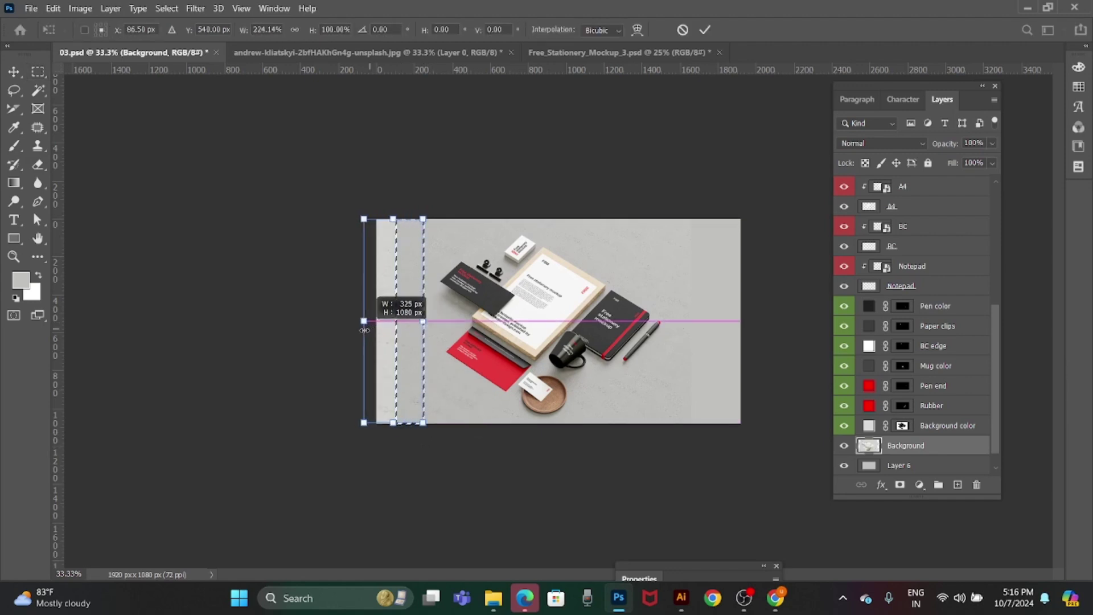
{"action": "key", "text": "Return"}
{"action": "key", "text": "ctrl+d"}
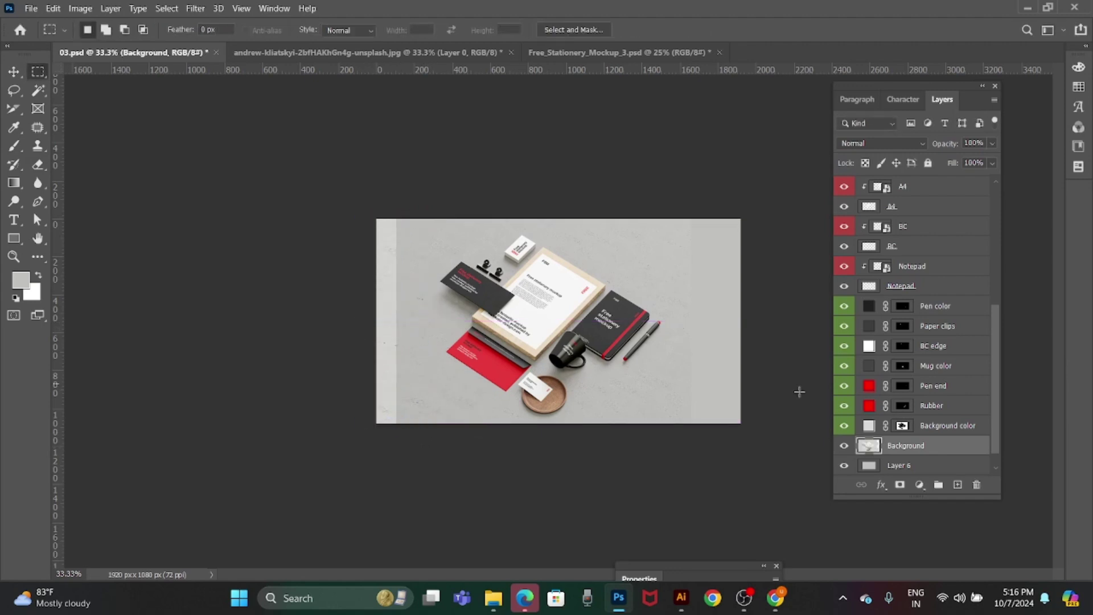
Make Background color active and marquee a narrow strip at the image's left.
{"action": "left_click", "coordinate": [924, 428]}
{"action": "key", "text": "ctrl+t"}
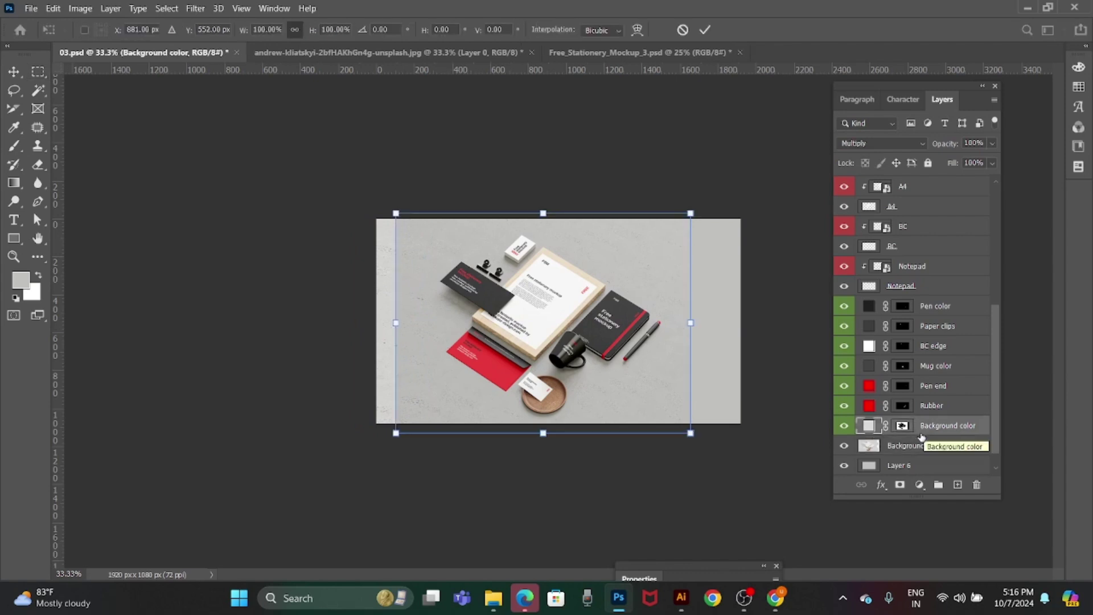
{"action": "key", "text": "Escape"}
{"action": "left_click_drag", "start_coordinate": [392, 204], "coordinate": [415, 445]}
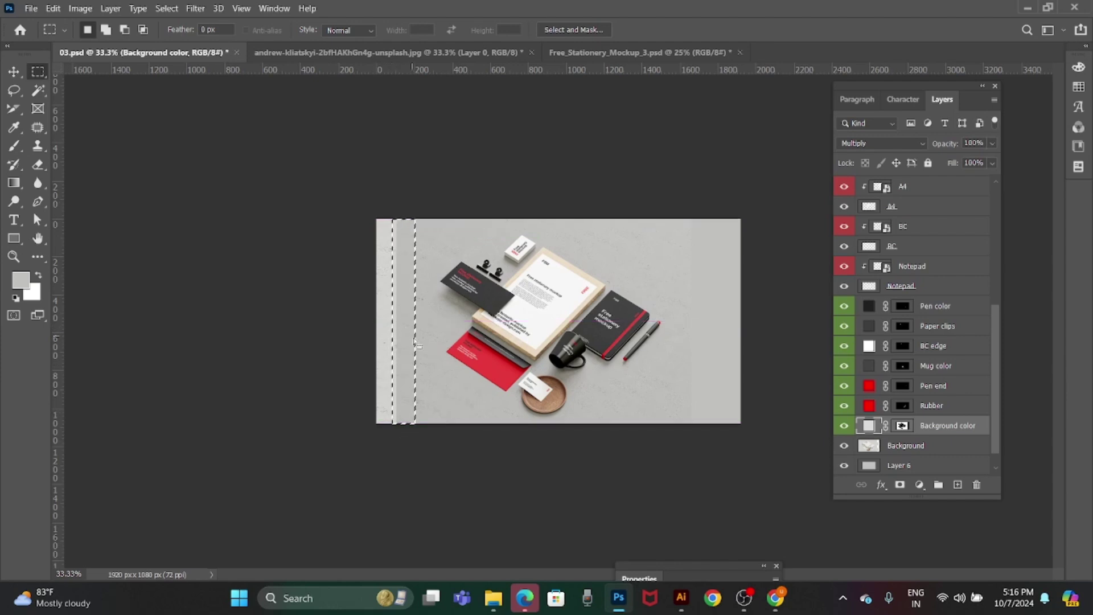
{"action": "key", "text": "v"}
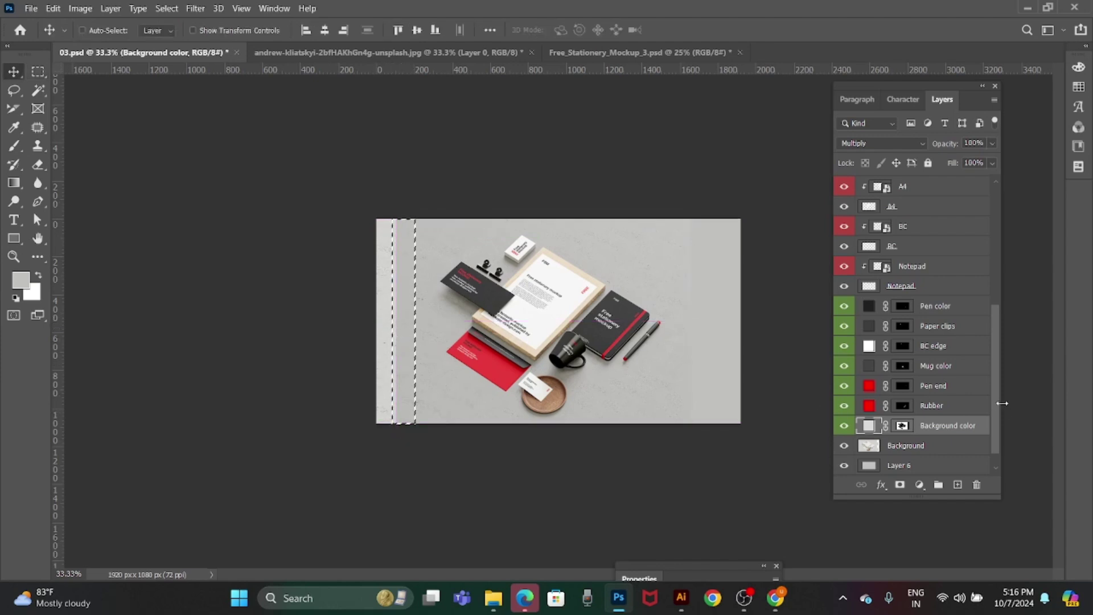
Convert Background color to a smart object, rasterize it, and stretch its strip to the left edge.
{"action": "right_click", "coordinate": [933, 431]}
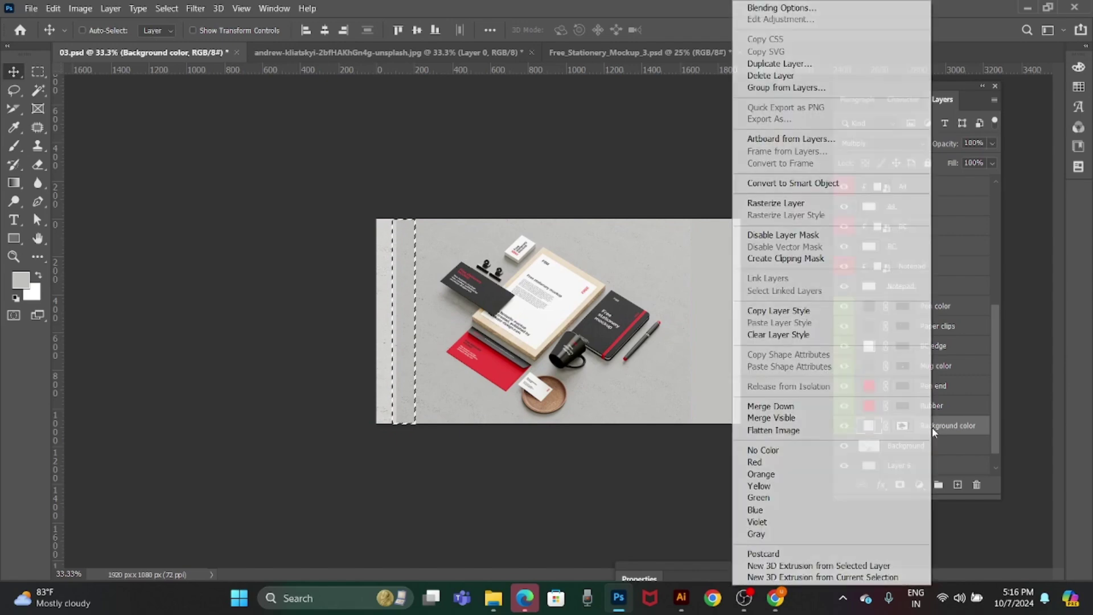
{"action": "left_click", "coordinate": [838, 183]}
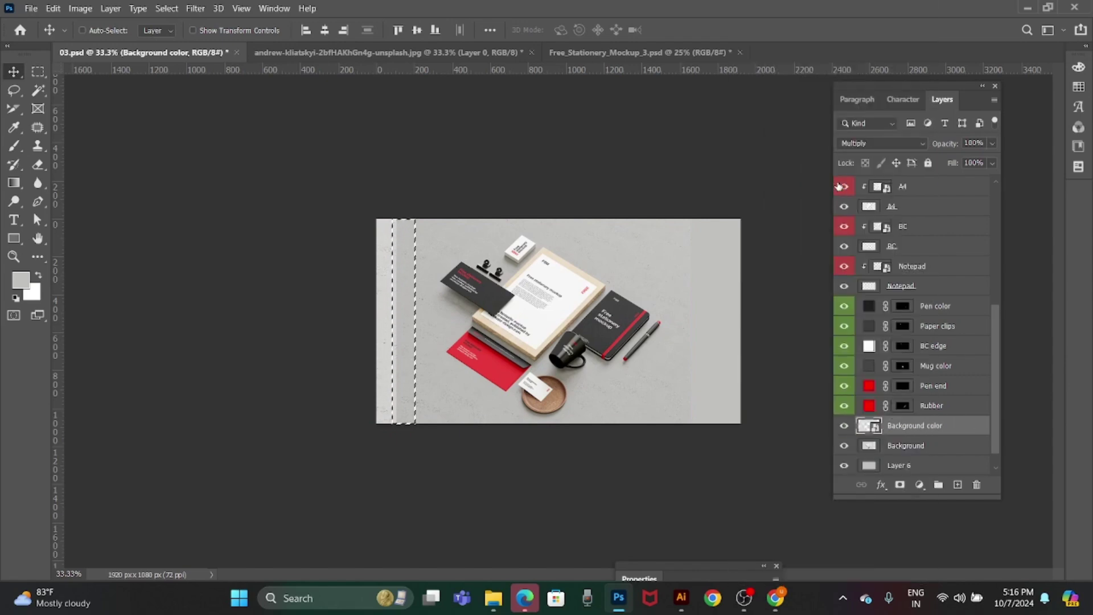
{"action": "right_click", "coordinate": [925, 432]}
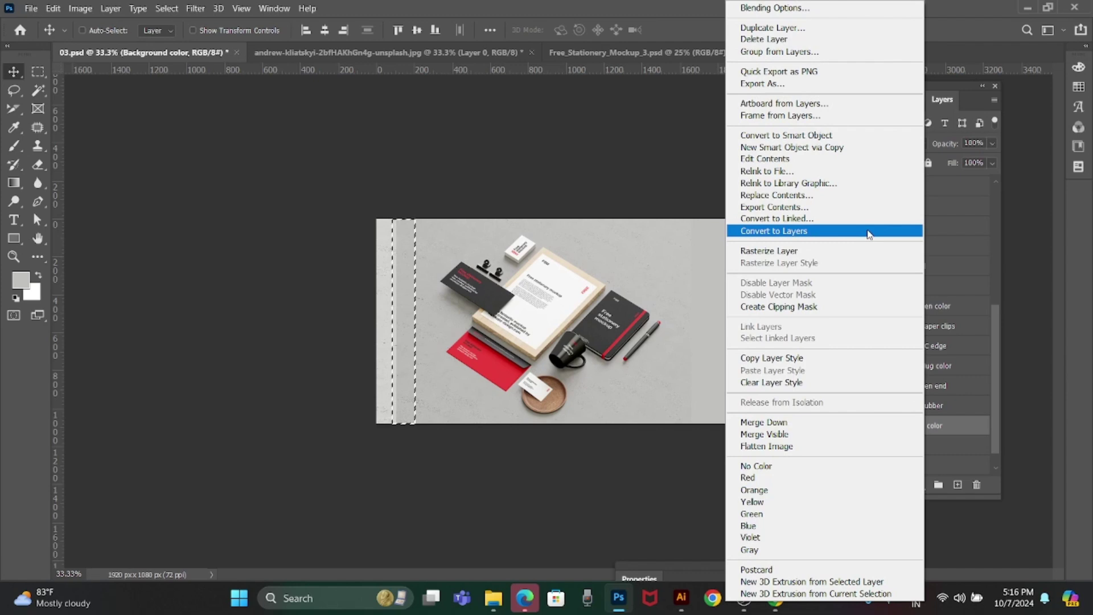
{"action": "left_click", "coordinate": [869, 250]}
{"action": "key", "text": "ctrl+t"}
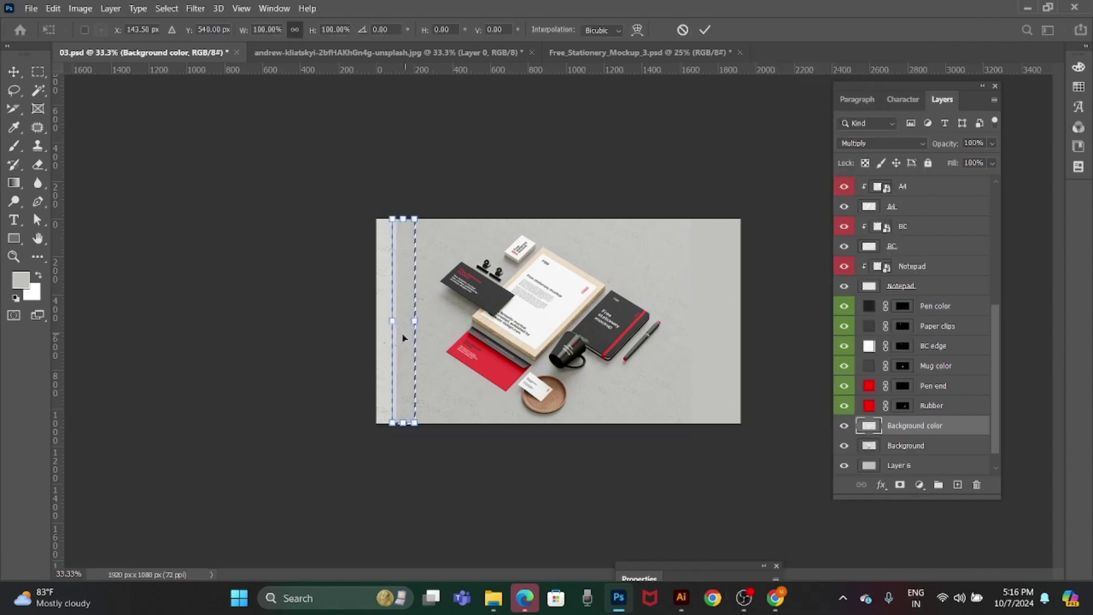
{"action": "left_click_drag", "start_coordinate": [393, 320], "coordinate": [350, 320]}
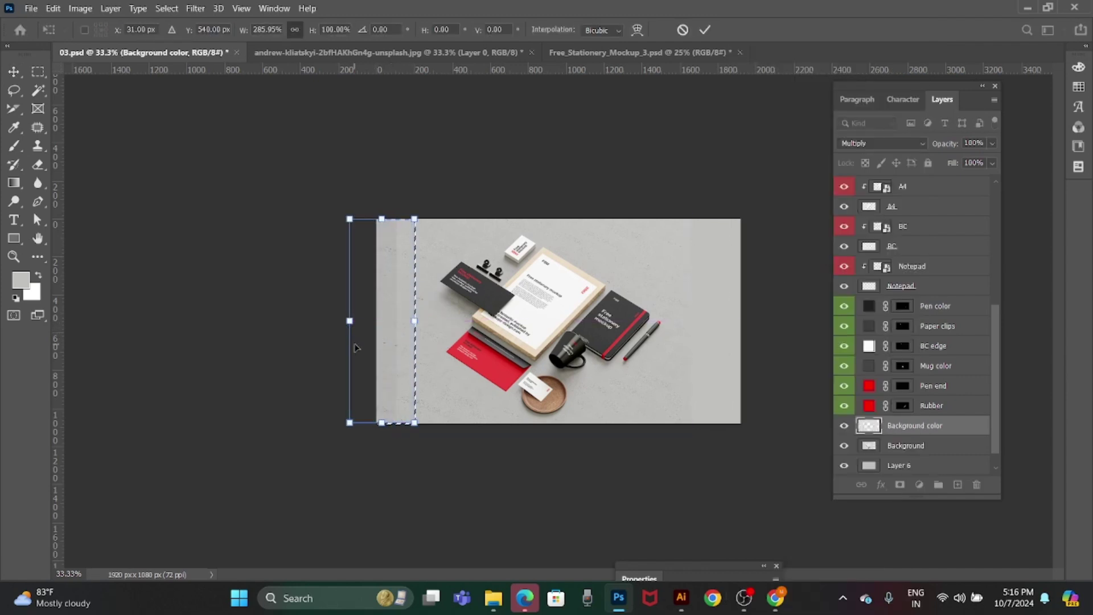
{"action": "key", "text": "Return"}
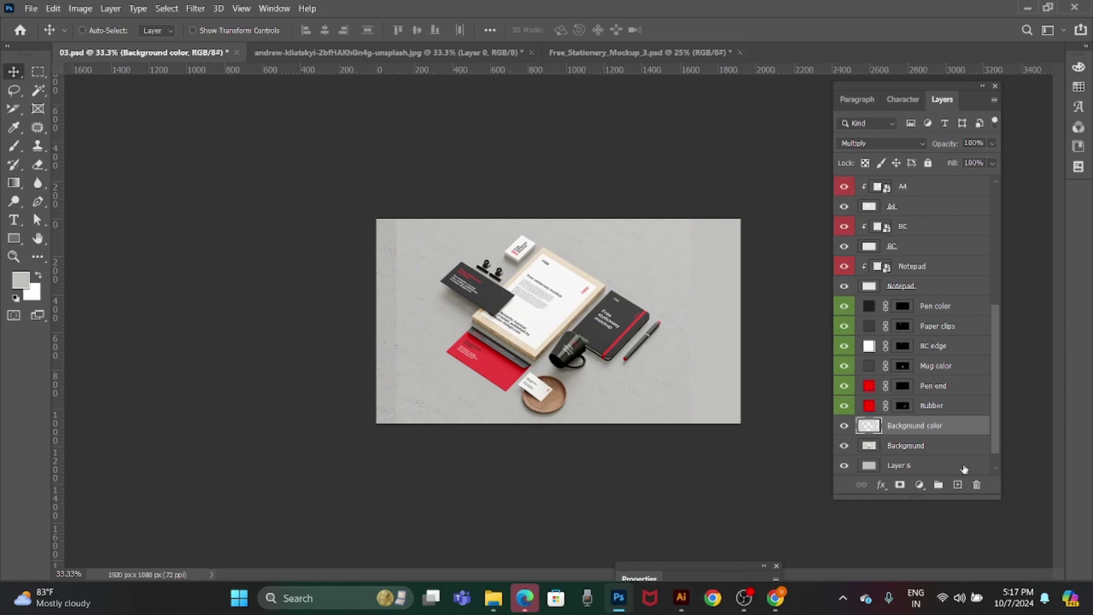
Convert the Background layer to a smart object, making it Layer 0.
{"action": "left_click", "coordinate": [940, 449]}
{"action": "right_click", "coordinate": [940, 450]}
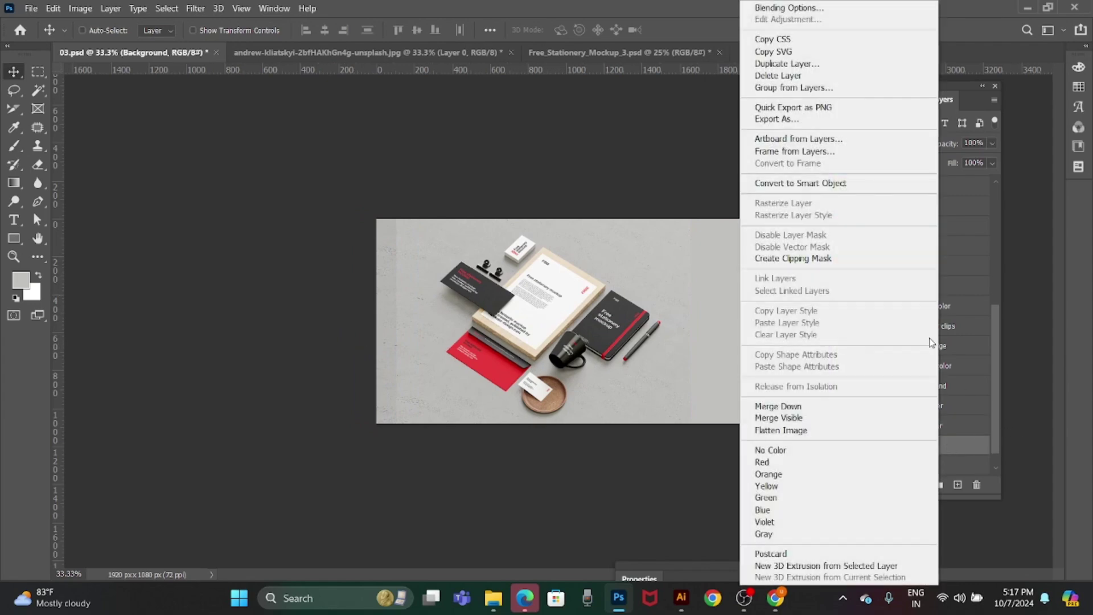
{"action": "left_click", "coordinate": [834, 183]}
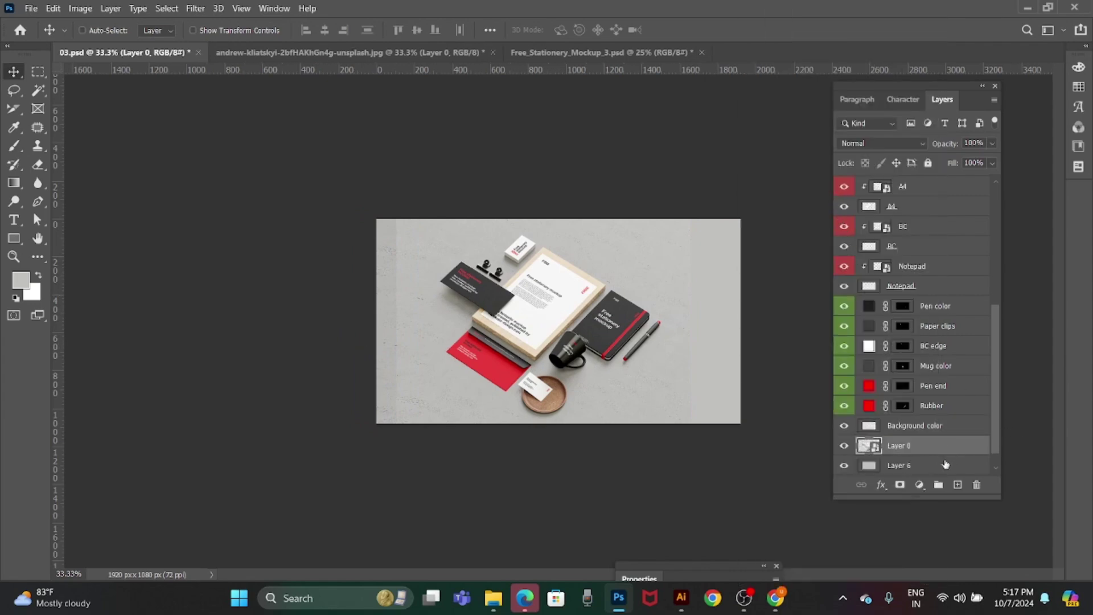
{"action": "right_click", "coordinate": [940, 450]}
Rasterize Layer 0 and widen its left strip past the image's left edge.
{"action": "left_click", "coordinate": [820, 256]}
{"action": "key", "text": "m"}
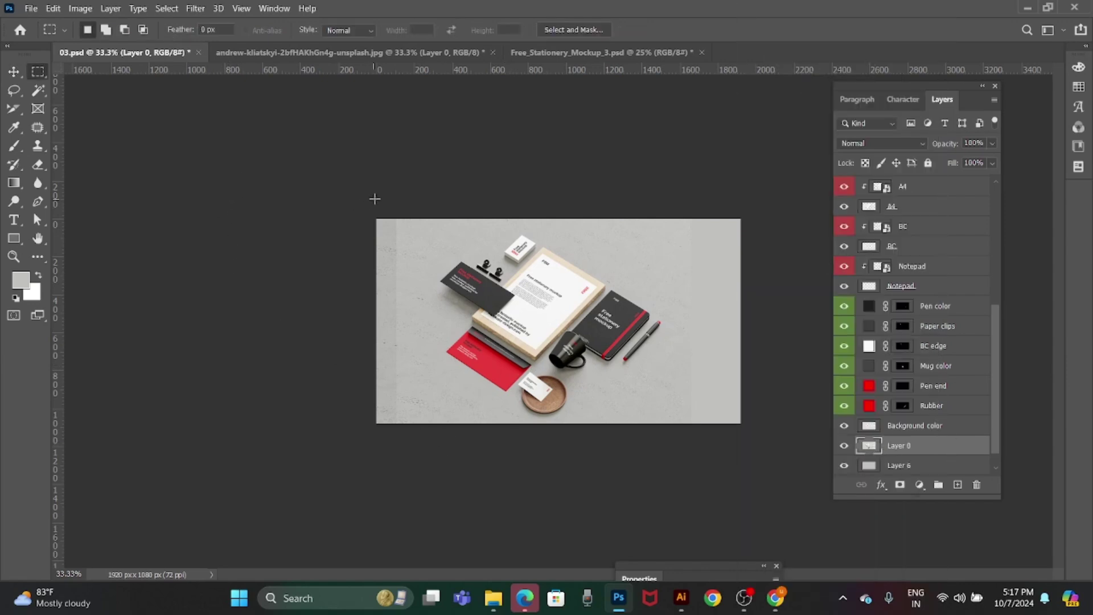
{"action": "left_click_drag", "start_coordinate": [374, 201], "coordinate": [429, 446]}
{"action": "key", "text": "ctrl+t"}
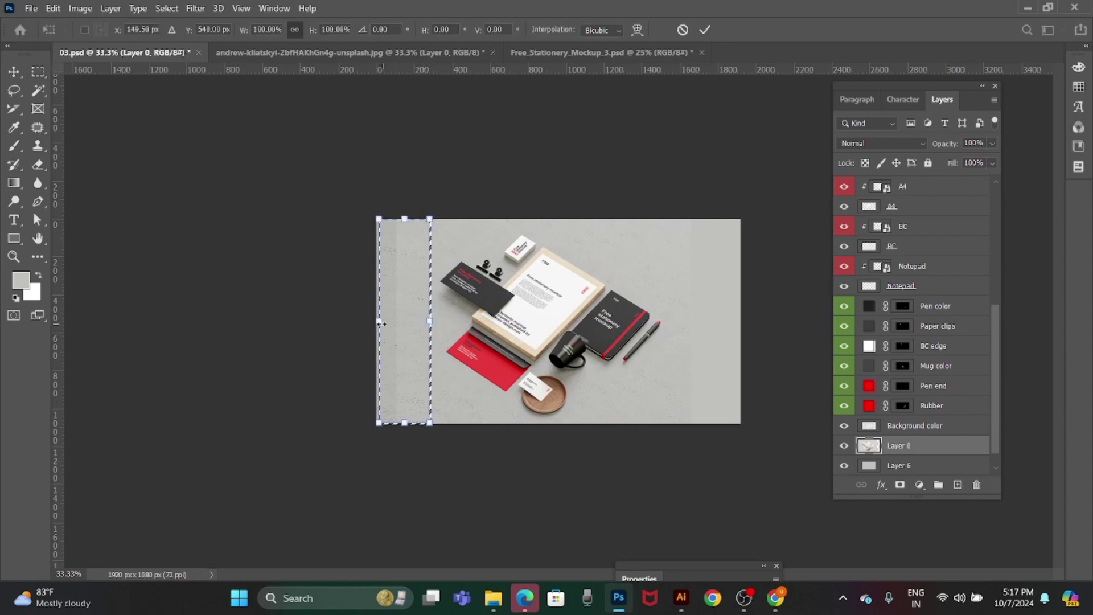
{"action": "left_click_drag", "start_coordinate": [378, 322], "coordinate": [242, 353]}
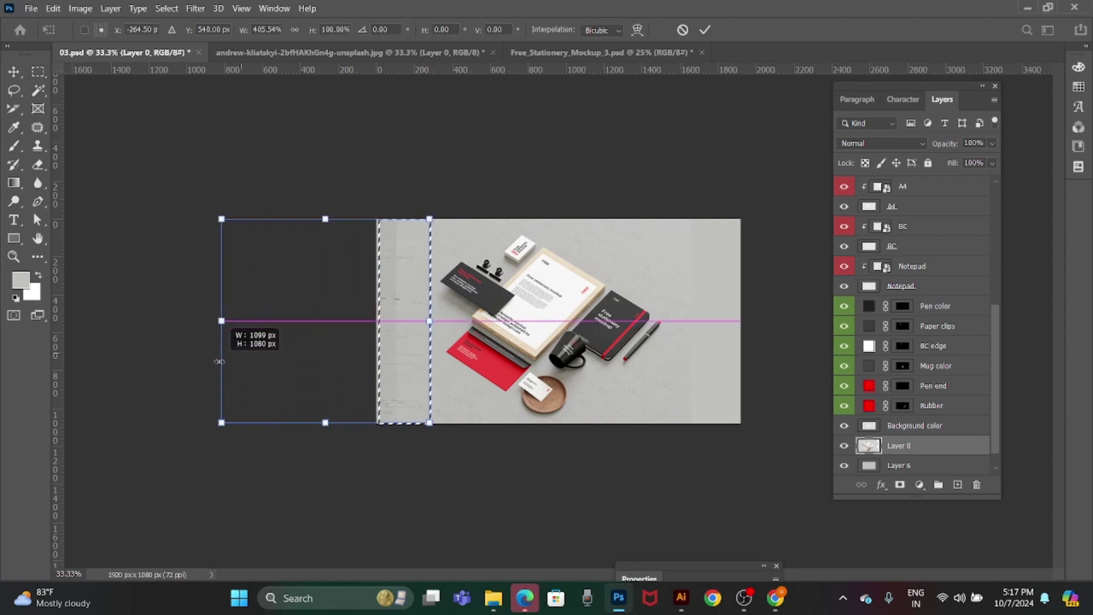
{"action": "key", "text": "Return"}
Reposition Layer 0 on the canvas, zoom in, and clear the selection.
{"action": "key", "text": "v"}
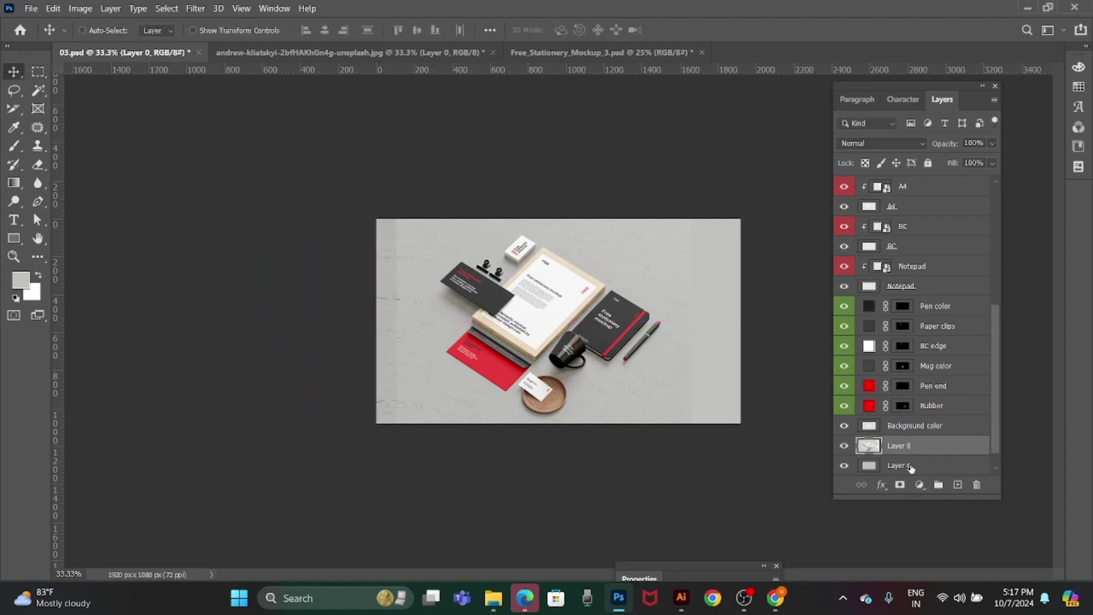
{"action": "left_click_drag", "start_coordinate": [371, 381], "coordinate": [597, 405]}
{"action": "key", "text": "ctrl+plus"}
{"action": "key", "text": "ctrl+d"}
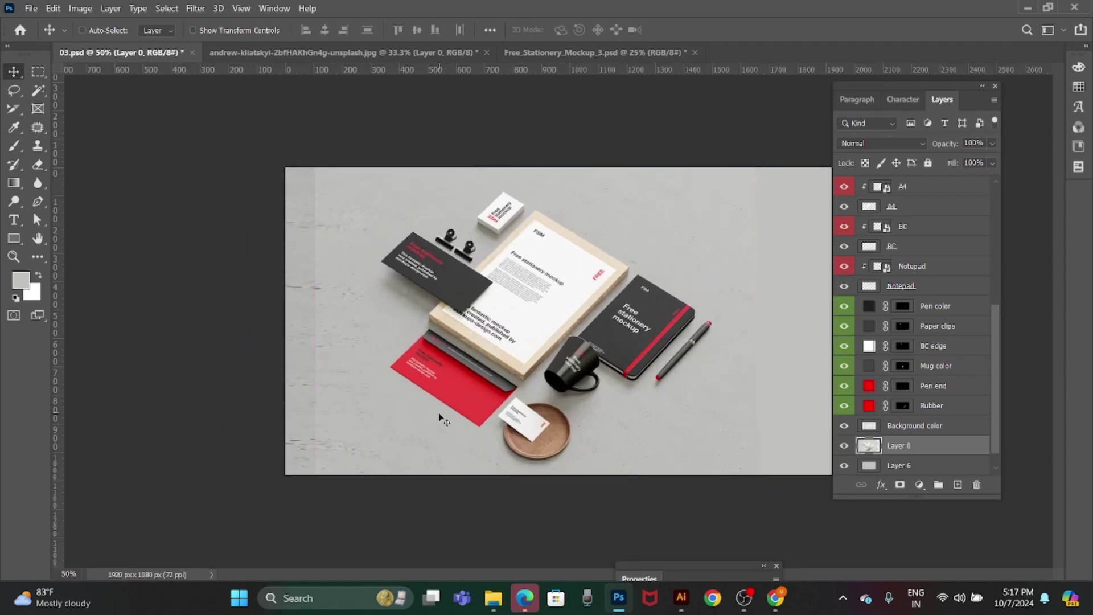
{"action": "key", "text": "ctrl+z"}
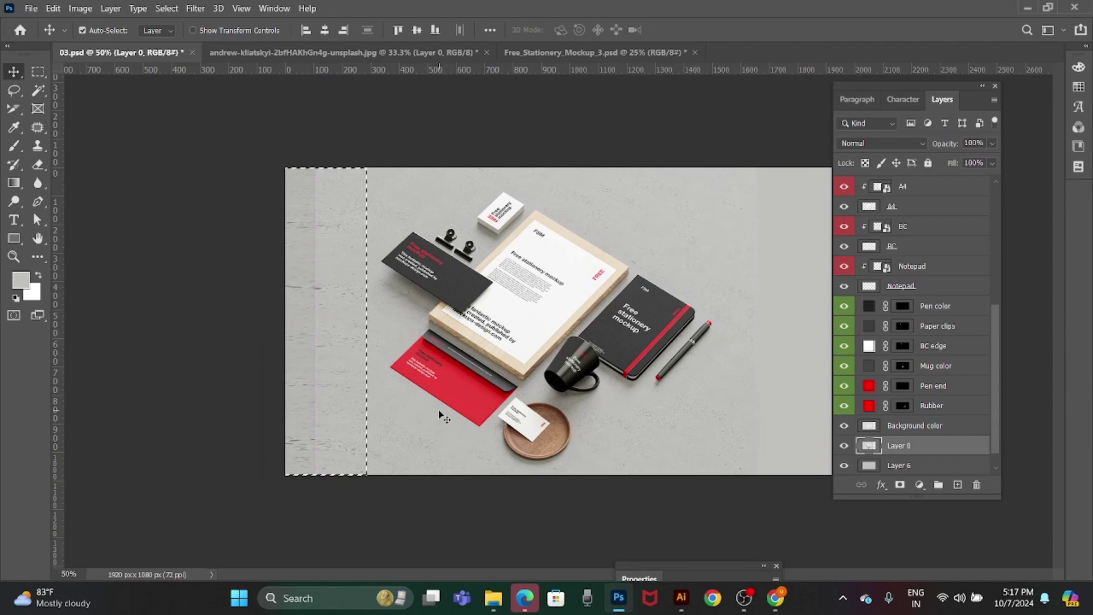
{"action": "key", "text": "ctrl+d"}
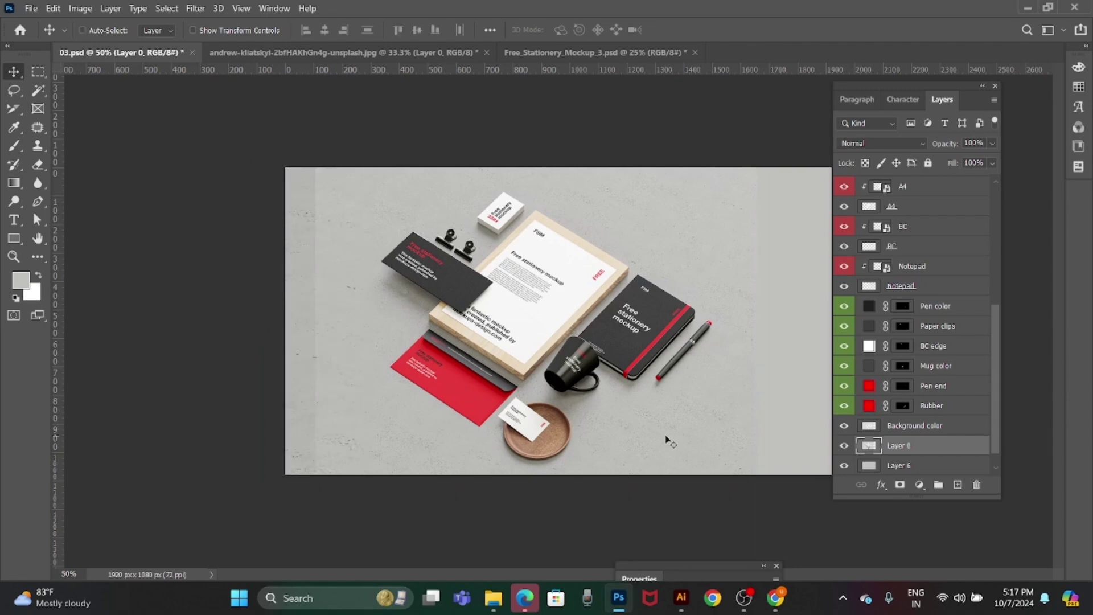
{"action": "scroll", "coordinate": [988, 419], "scroll_direction": "down", "scroll_amount": 1}
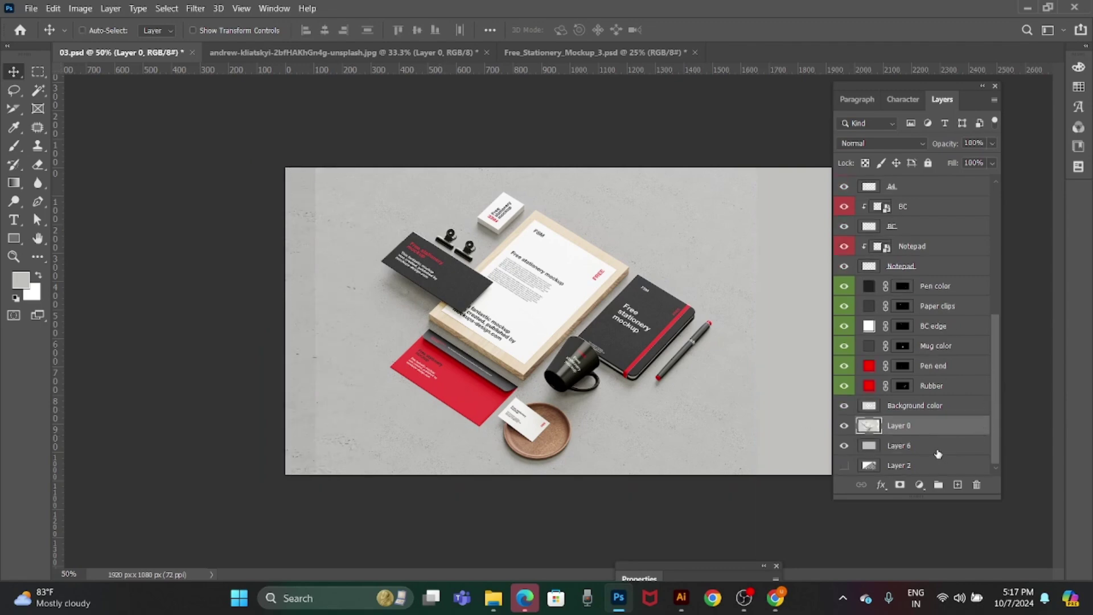
Select Background color and toggle Background color, Layer 0 and Layer 6 visibility to compare.
{"action": "left_click", "coordinate": [845, 426]}
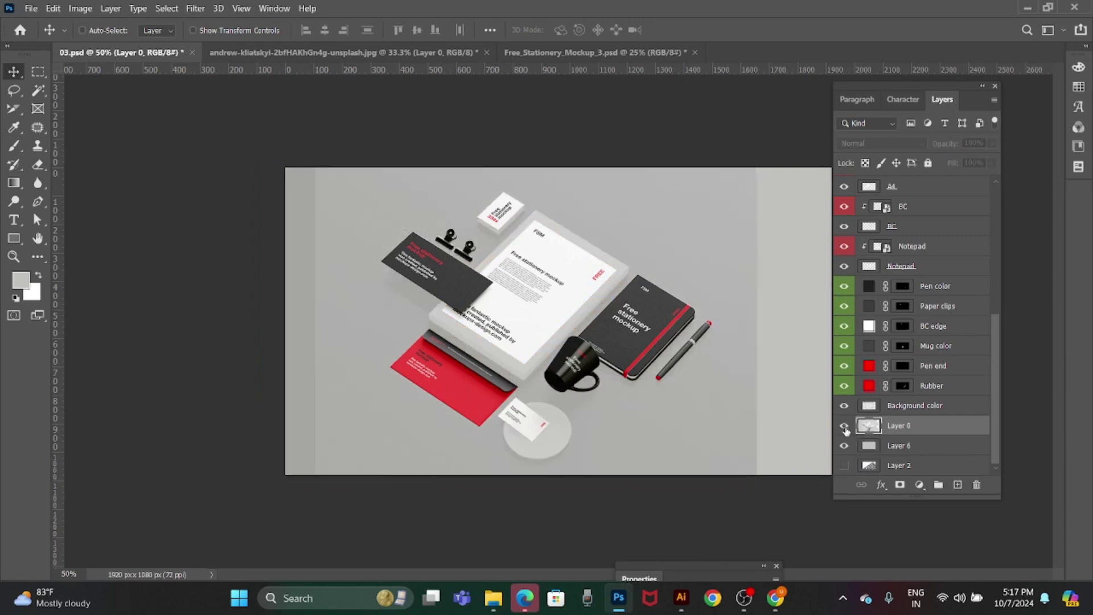
{"action": "left_click", "coordinate": [844, 426]}
{"action": "left_click", "coordinate": [844, 406]}
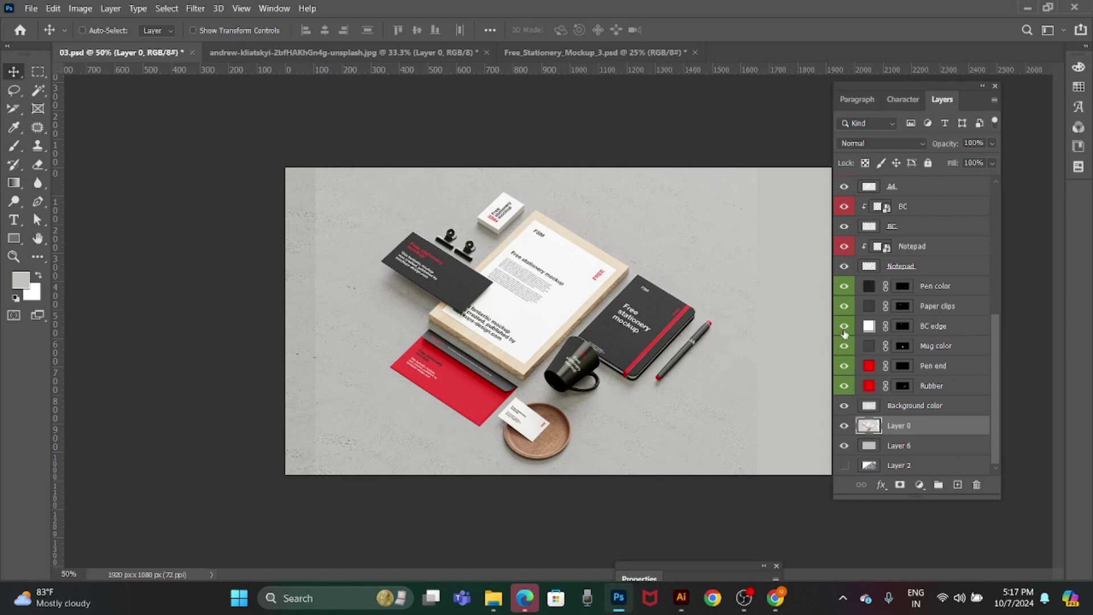
{"action": "right_click", "coordinate": [374, 334]}
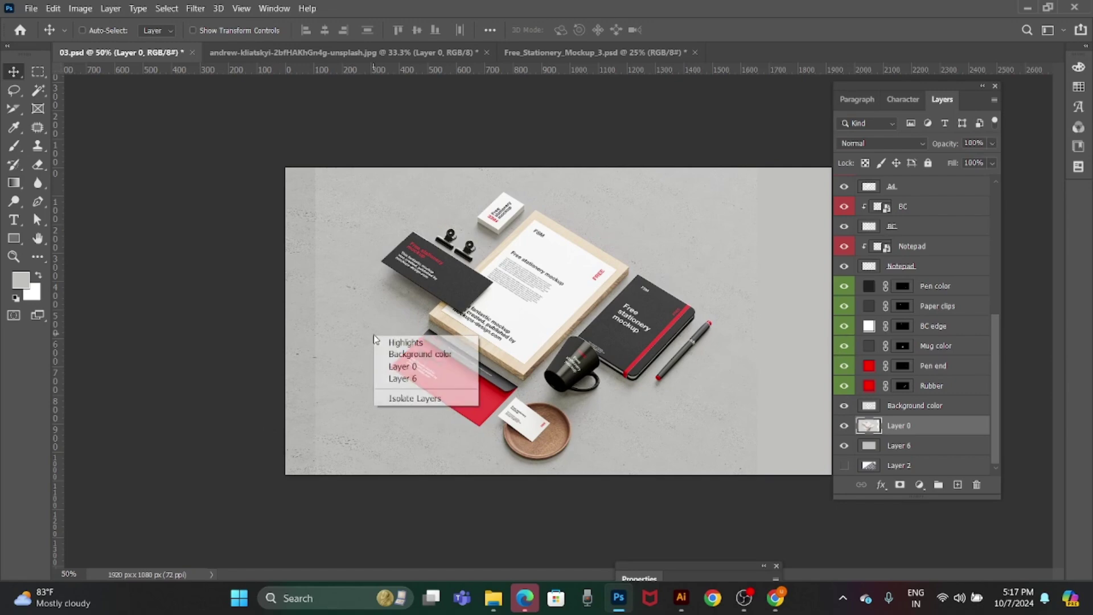
{"action": "left_click", "coordinate": [402, 357]}
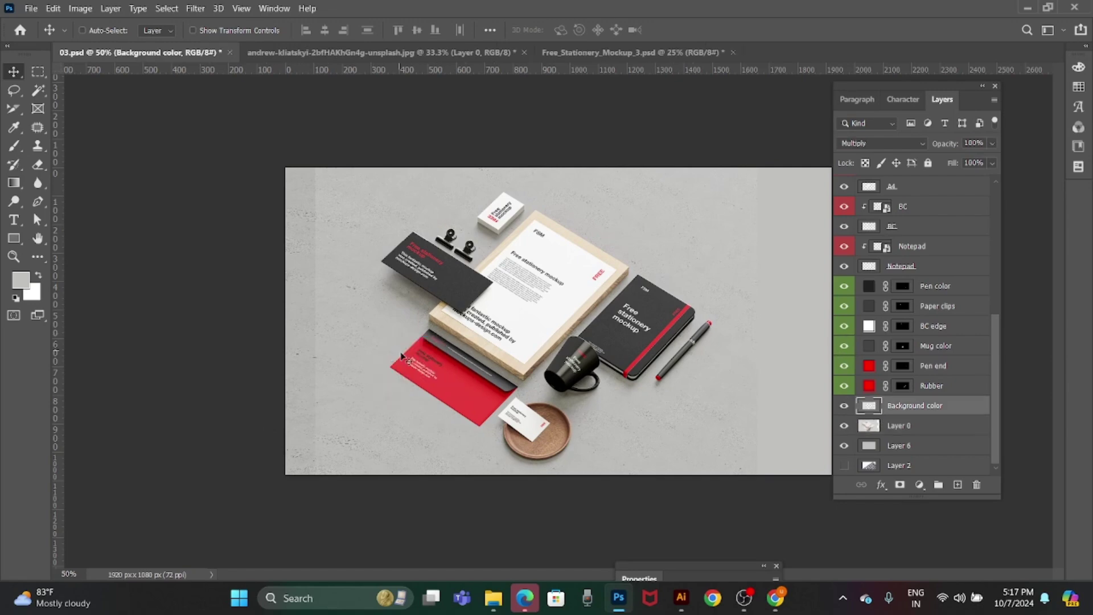
{"action": "left_click", "coordinate": [845, 409]}
{"action": "left_click", "coordinate": [844, 426]}
{"action": "left_click_drag", "start_coordinate": [845, 408], "coordinate": [844, 450]}
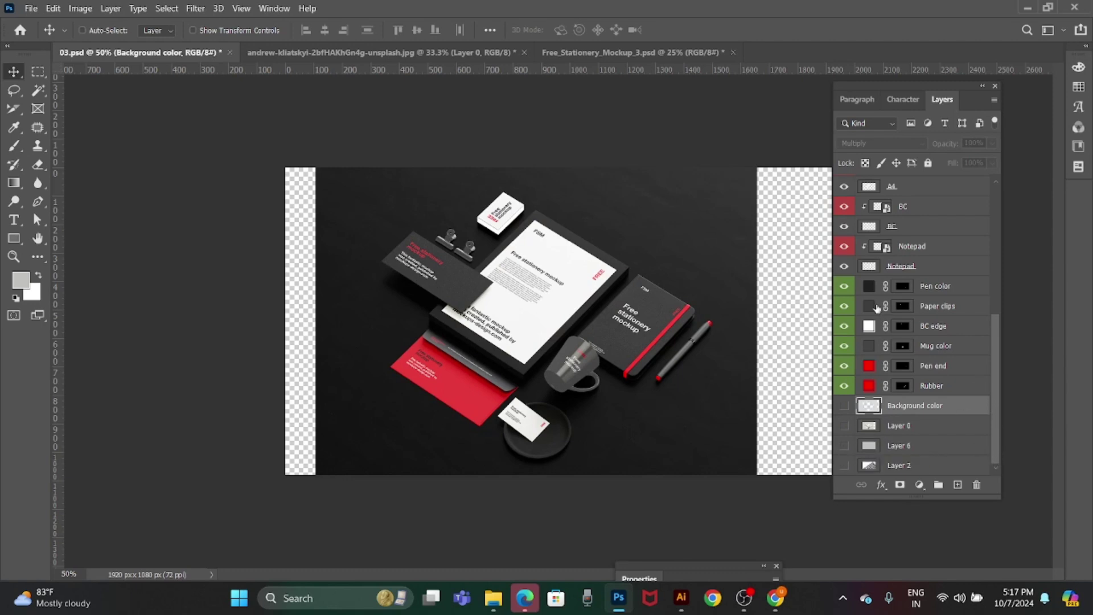
Check the Pen color, Paper clips, Mug color, Pen end and Rubber layers, restoring hidden layers.
{"action": "left_click", "coordinate": [845, 287]}
{"action": "left_click", "coordinate": [845, 306]}
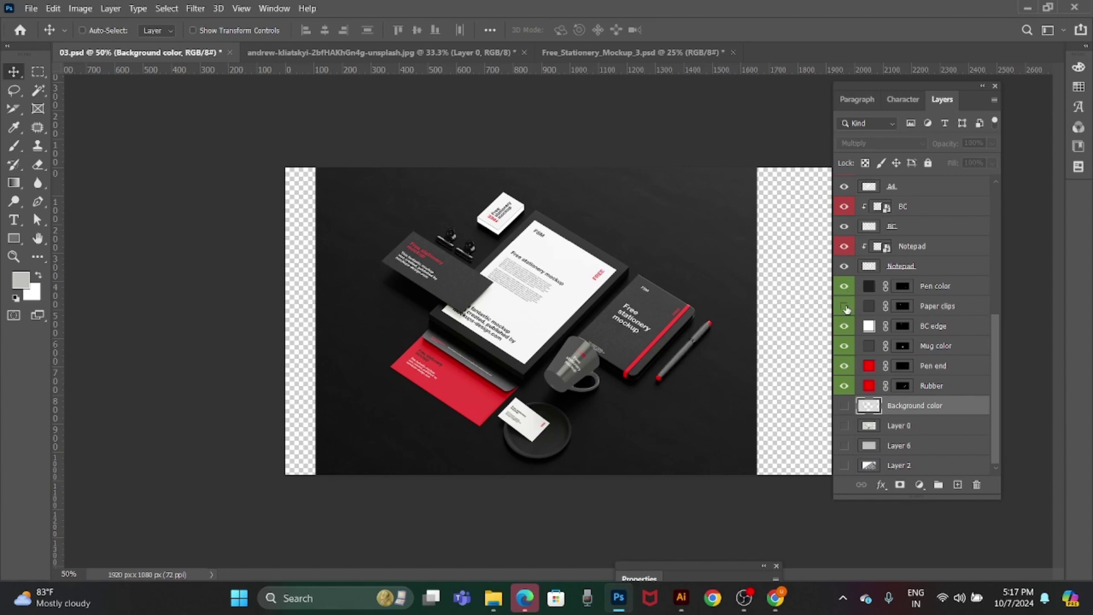
{"action": "left_click", "coordinate": [844, 406]}
{"action": "left_click", "coordinate": [845, 426]}
{"action": "left_click", "coordinate": [845, 446]}
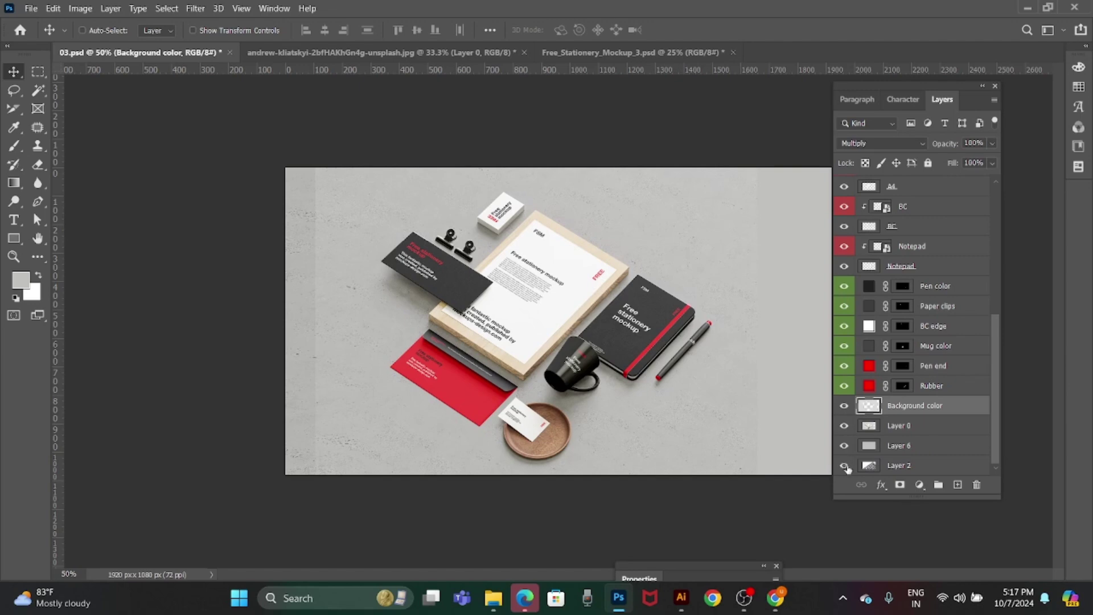
{"action": "key", "text": "ctrl+minus"}
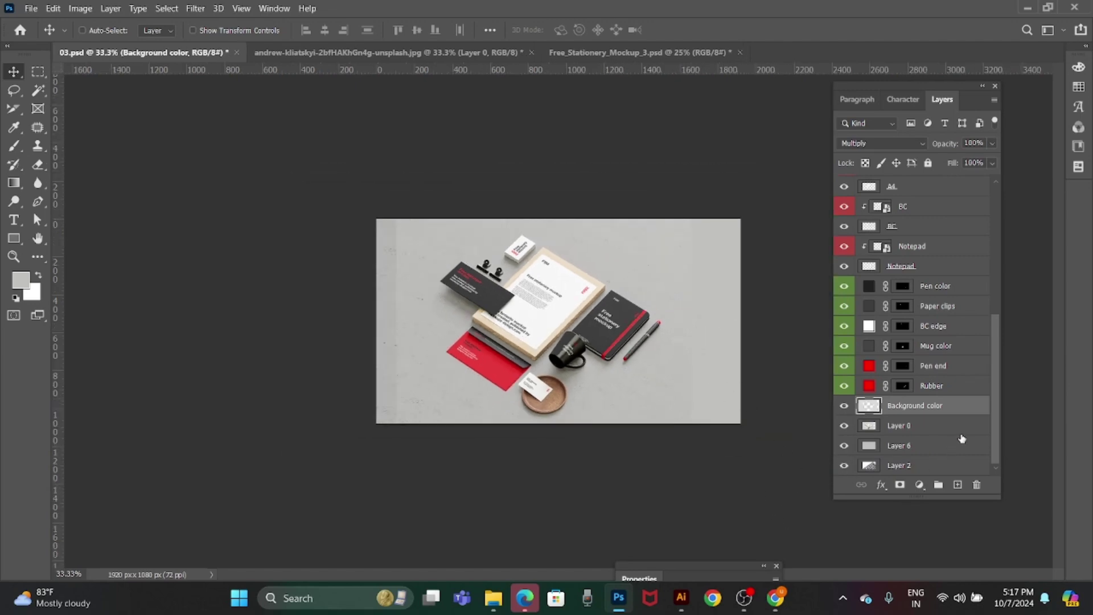
{"action": "left_click", "coordinate": [844, 346]}
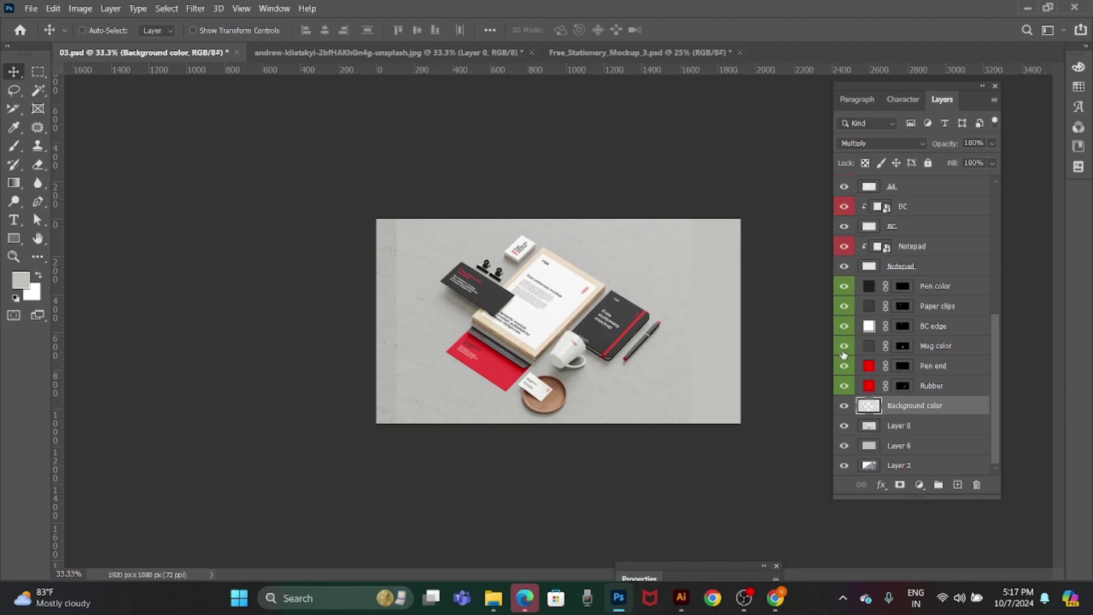
{"action": "left_click", "coordinate": [844, 365]}
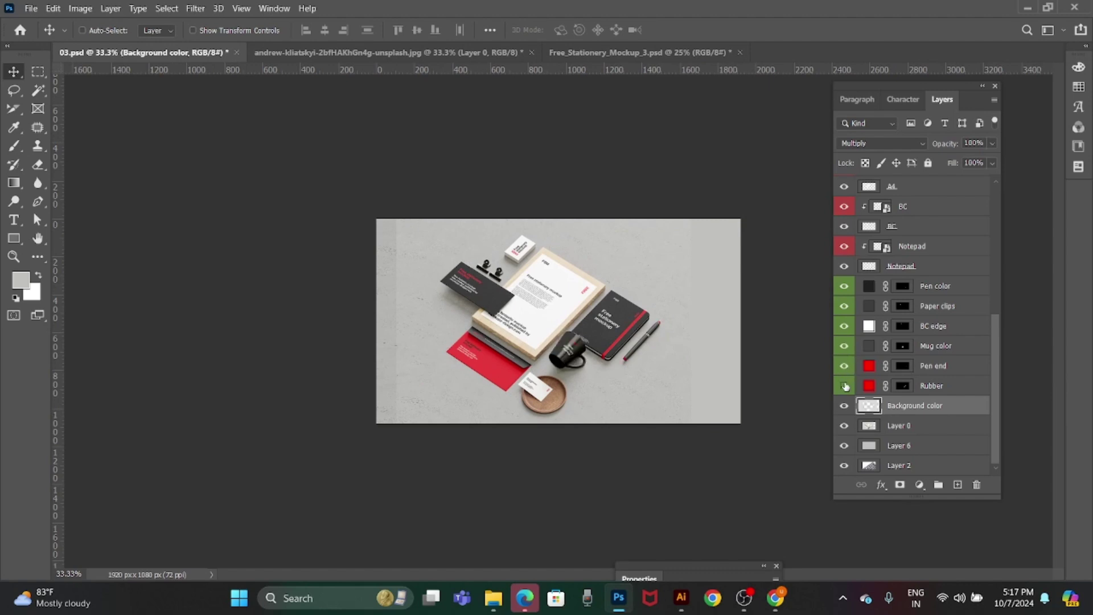
{"action": "left_click", "coordinate": [844, 386]}
{"action": "left_click", "coordinate": [844, 385]}
Hide the flat Background color layer, then select and inspect the Highlights layer.
{"action": "scroll", "coordinate": [899, 467], "scroll_direction": "up", "scroll_amount": 1}
{"action": "left_click", "coordinate": [905, 466]}
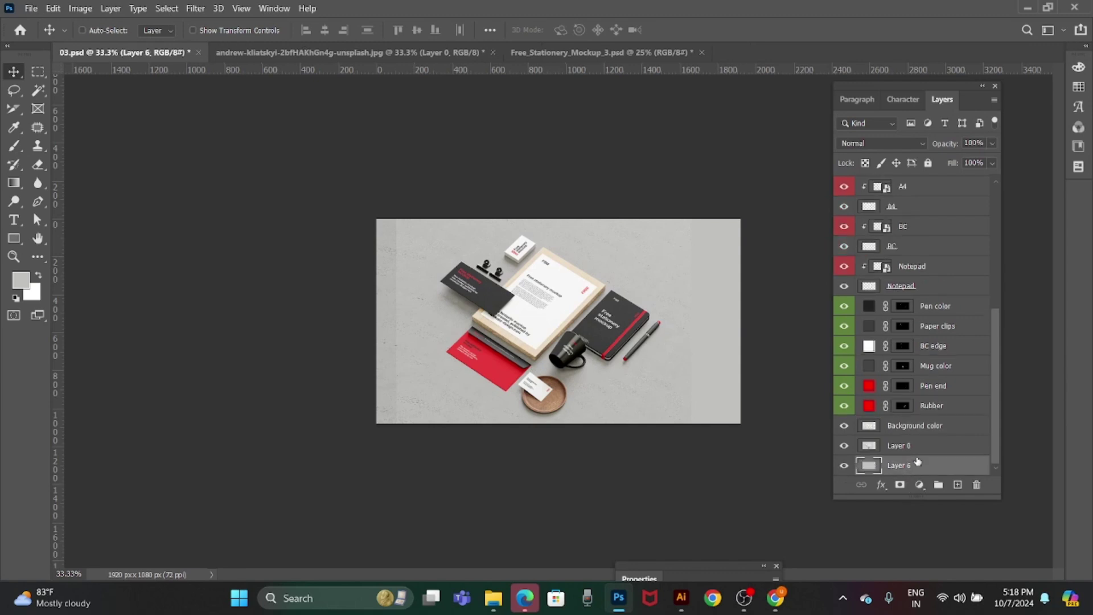
{"action": "left_click", "coordinate": [917, 449]}
{"action": "left_click", "coordinate": [844, 446]}
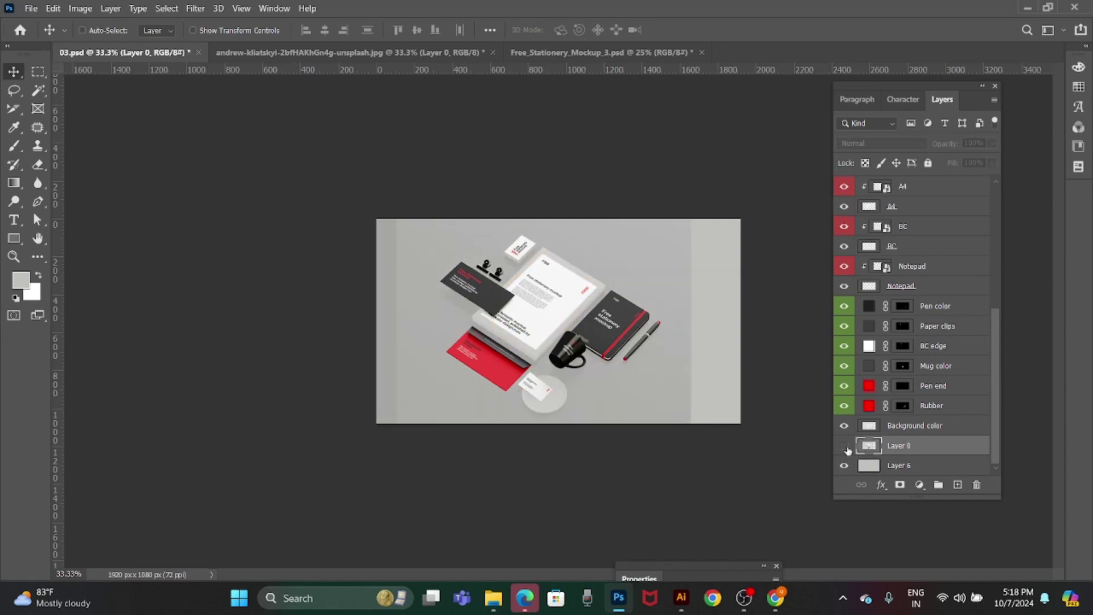
{"action": "left_click", "coordinate": [845, 427]}
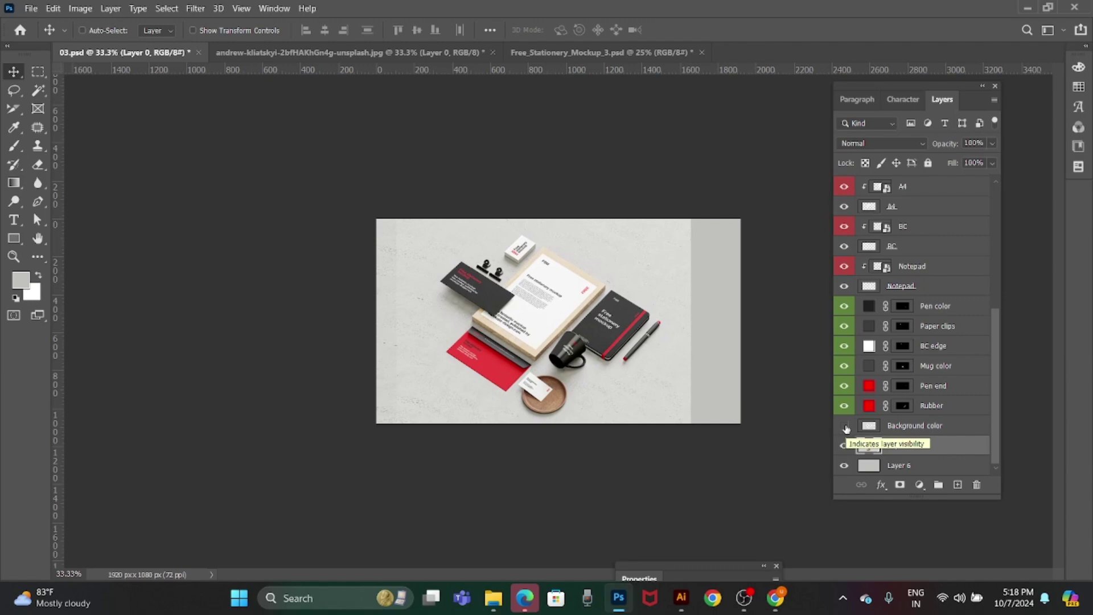
{"action": "right_click", "coordinate": [676, 266]}
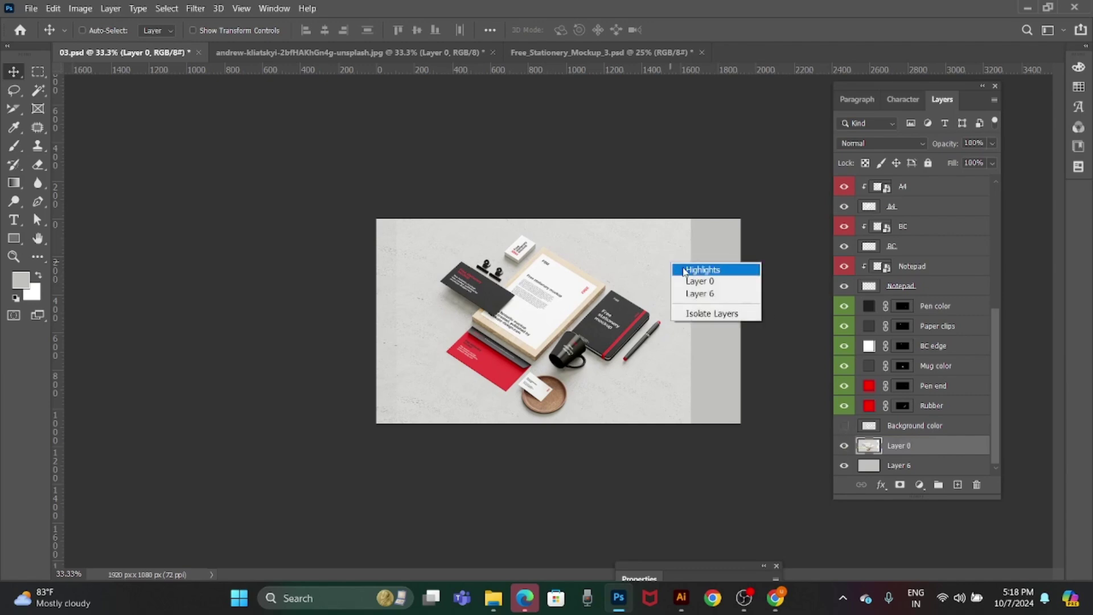
{"action": "left_click", "coordinate": [694, 272]}
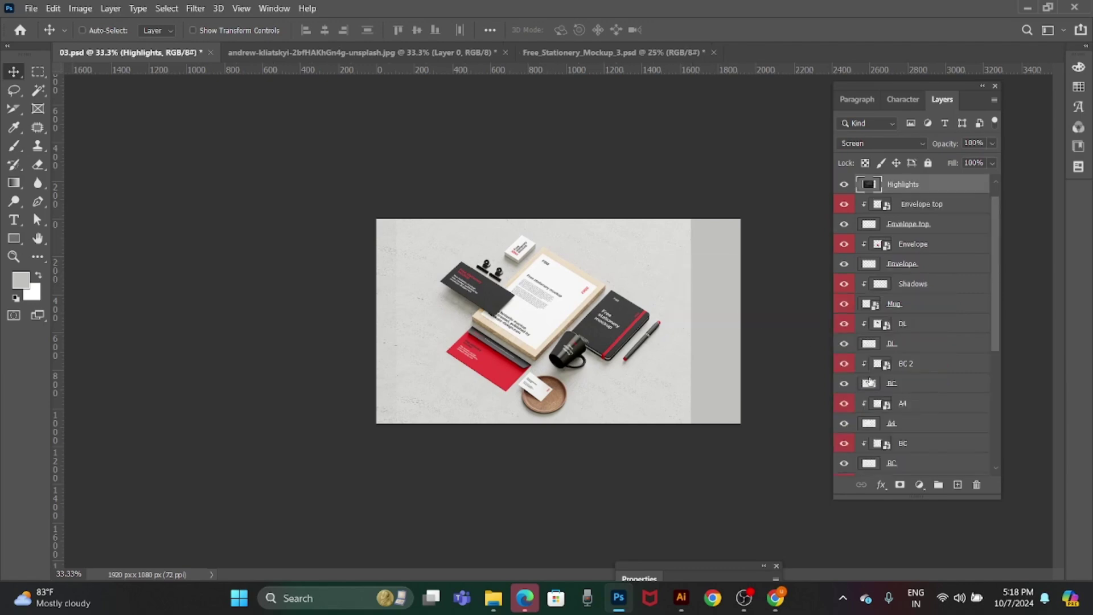
{"action": "left_click", "coordinate": [846, 190]}
Stretch a narrow right-edge strip rightward past the canvas edge.
{"action": "key", "text": "m"}
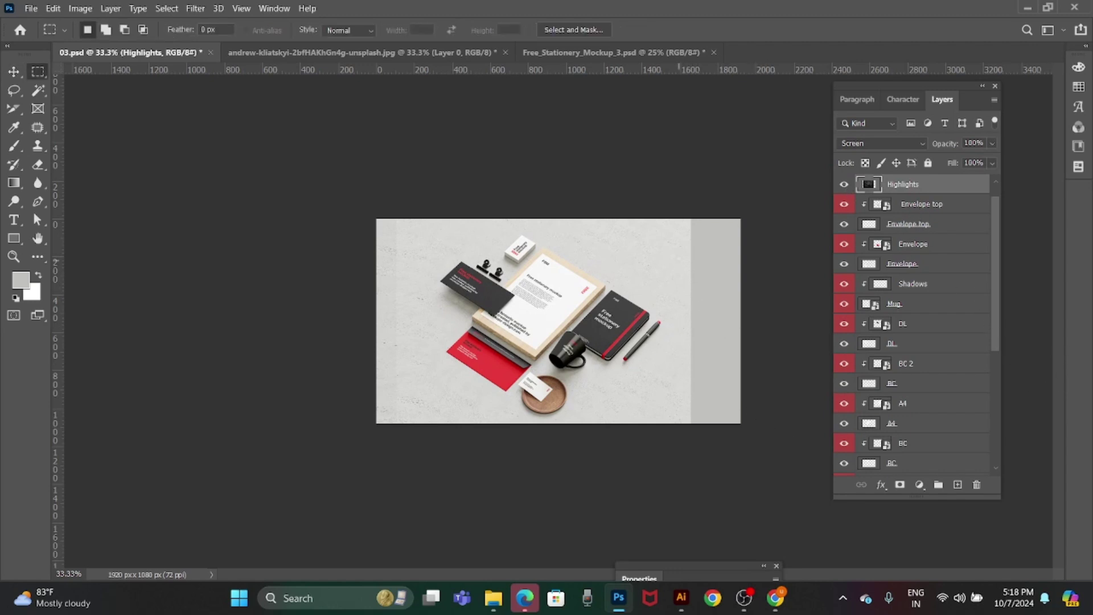
{"action": "left_click_drag", "start_coordinate": [666, 206], "coordinate": [707, 450]}
{"action": "key", "text": "ctrl+t"}
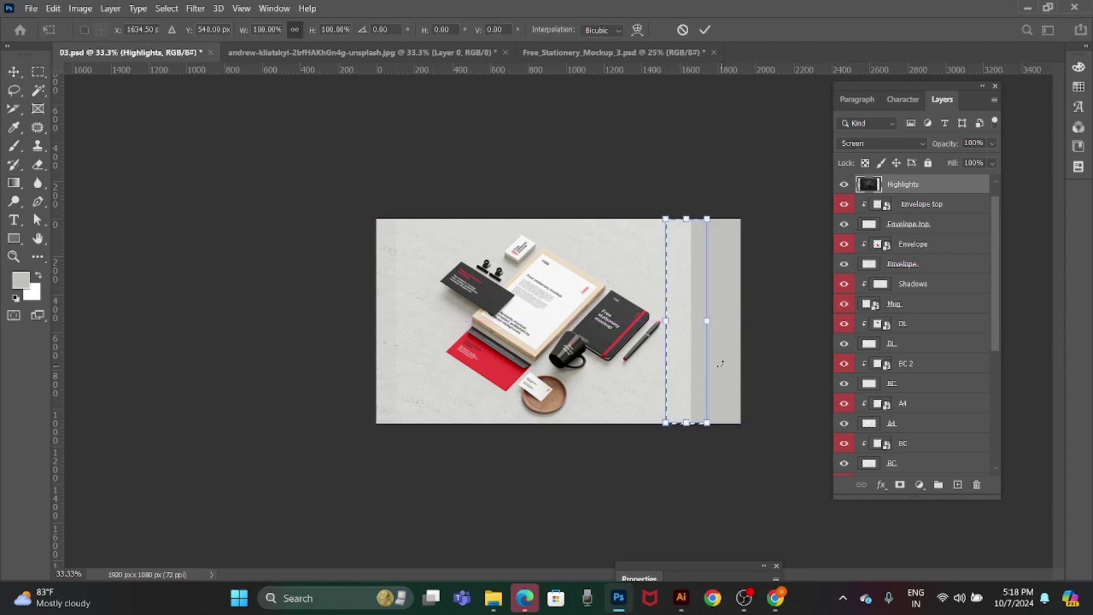
{"action": "left_click_drag", "start_coordinate": [707, 321], "coordinate": [805, 313]}
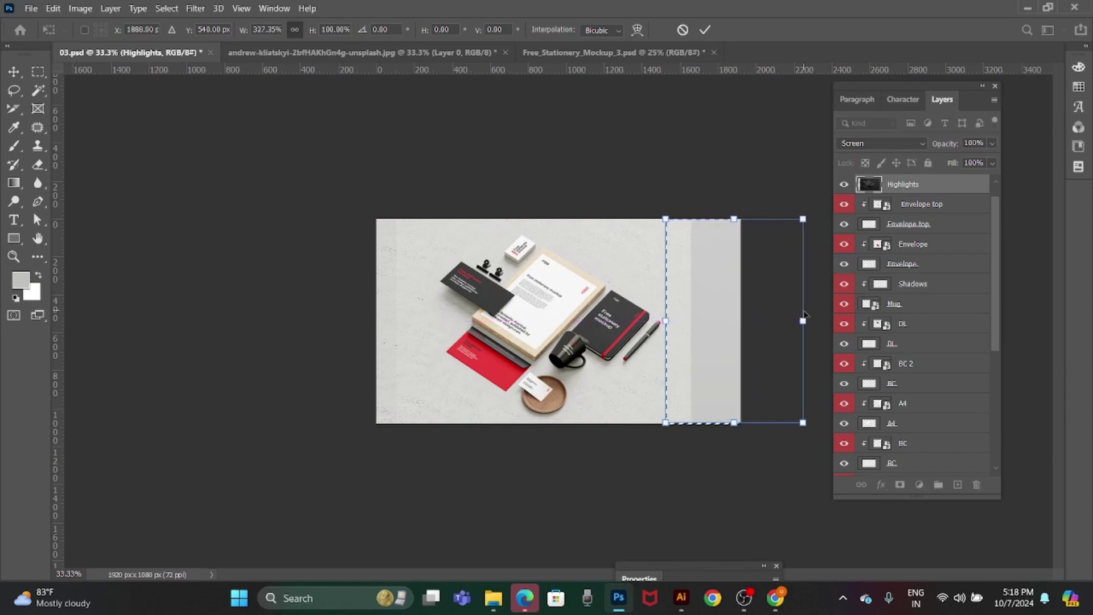
{"action": "key", "text": "Return"}
{"action": "key", "text": "ctrl+d"}
{"action": "left_click_drag", "start_coordinate": [996, 285], "coordinate": [993, 465]}
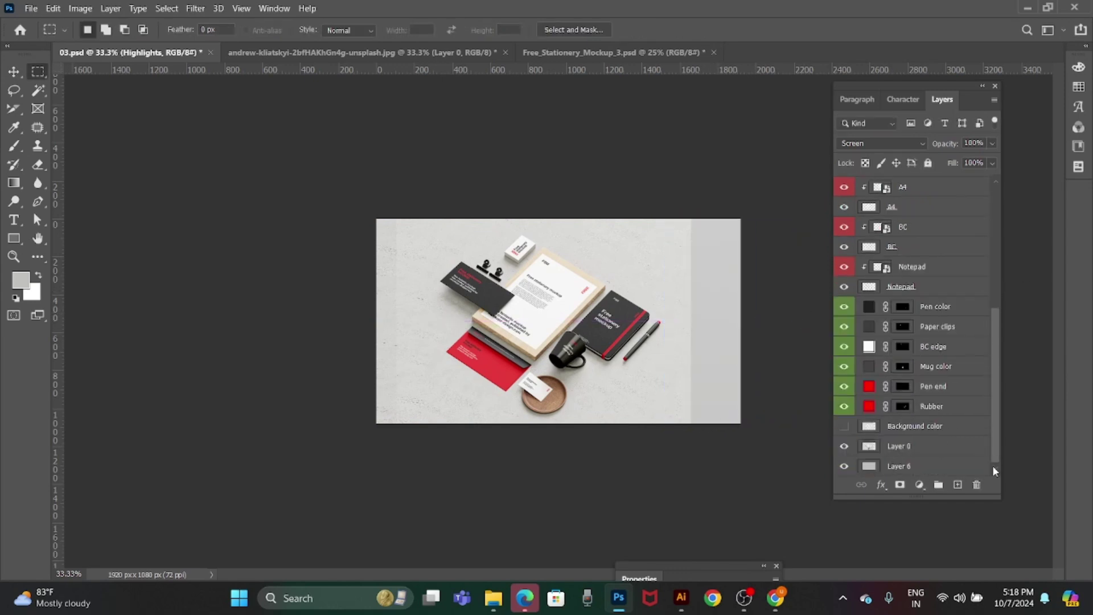
On Layer 0, stretch the texture strip to fill the right edge.
{"action": "left_click", "coordinate": [845, 449]}
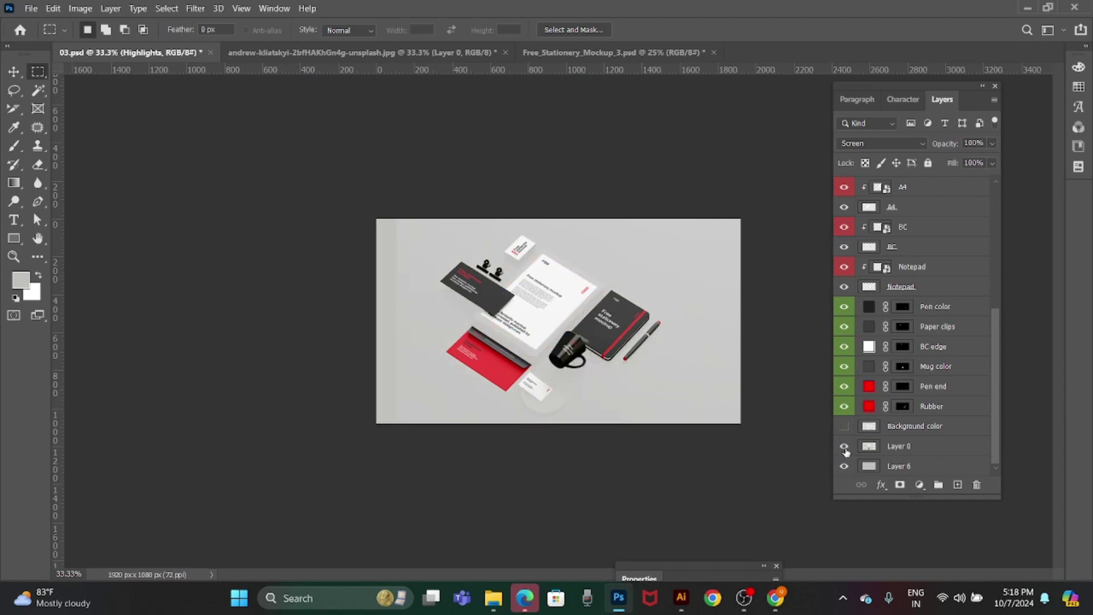
{"action": "left_click", "coordinate": [924, 449]}
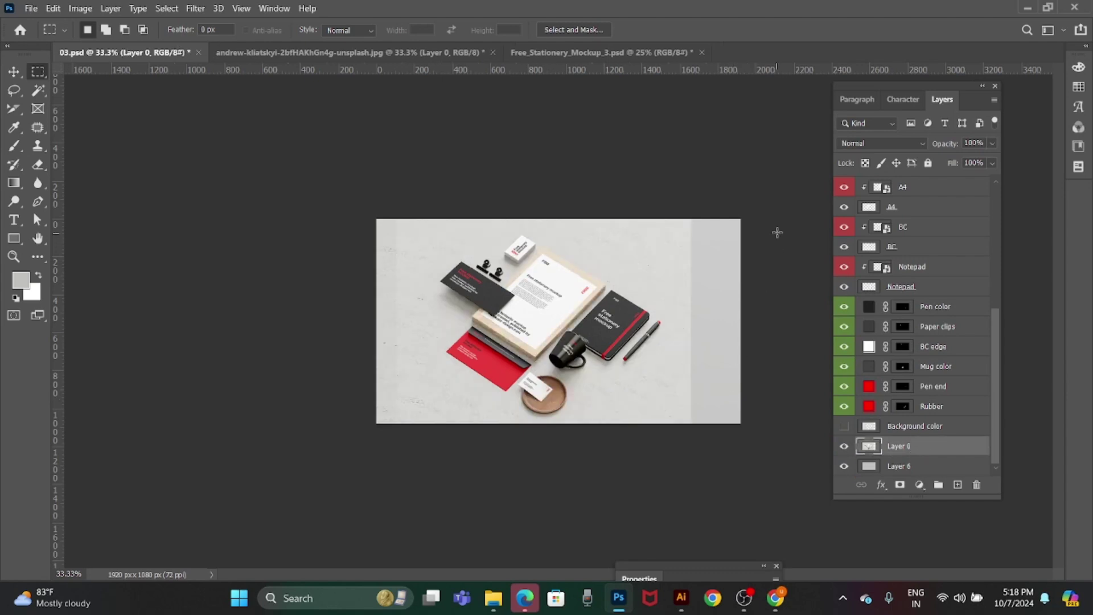
{"action": "left_click_drag", "start_coordinate": [676, 211], "coordinate": [693, 454]}
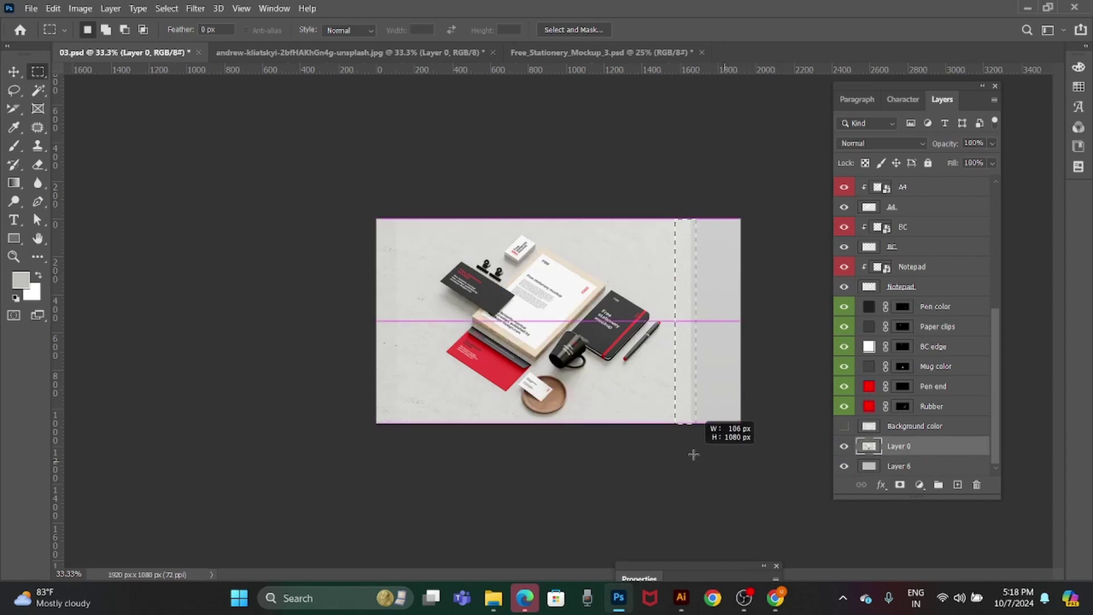
{"action": "key", "text": "ctrl+t"}
{"action": "left_click_drag", "start_coordinate": [700, 321], "coordinate": [741, 323]}
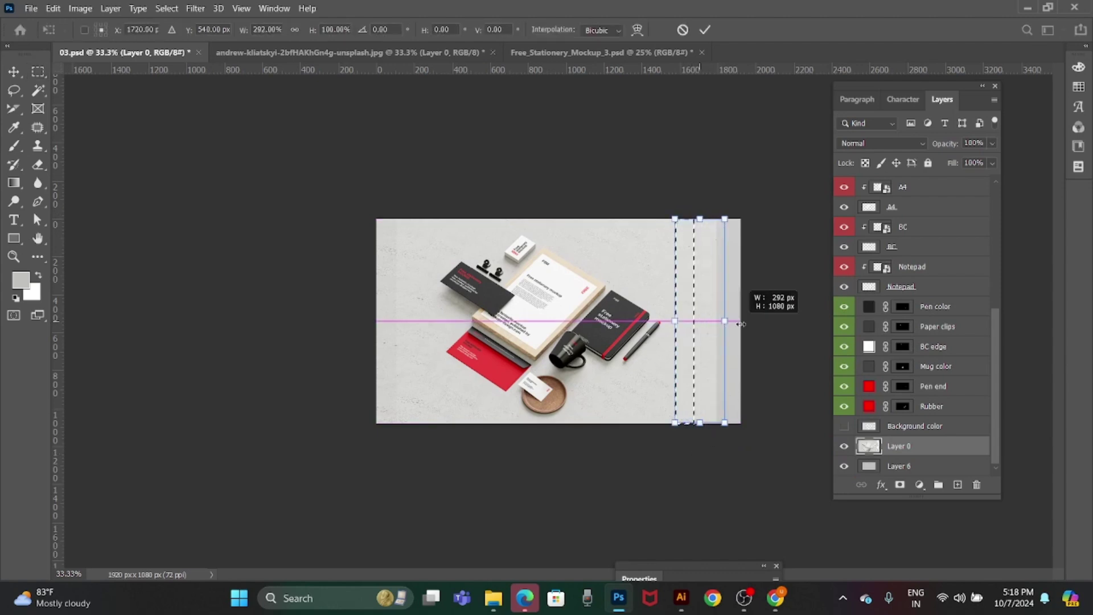
{"action": "key", "text": "Return"}
{"action": "key", "text": "ctrl+d"}
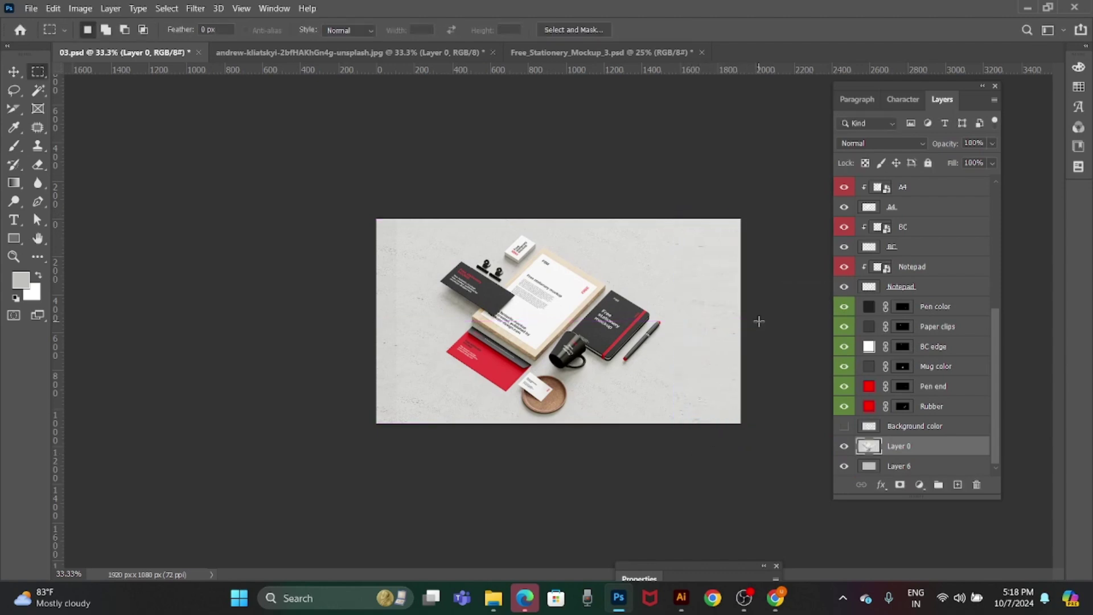
Stretch Layer 0's left texture strip past the left canvas edge.
{"action": "key", "text": "b"}
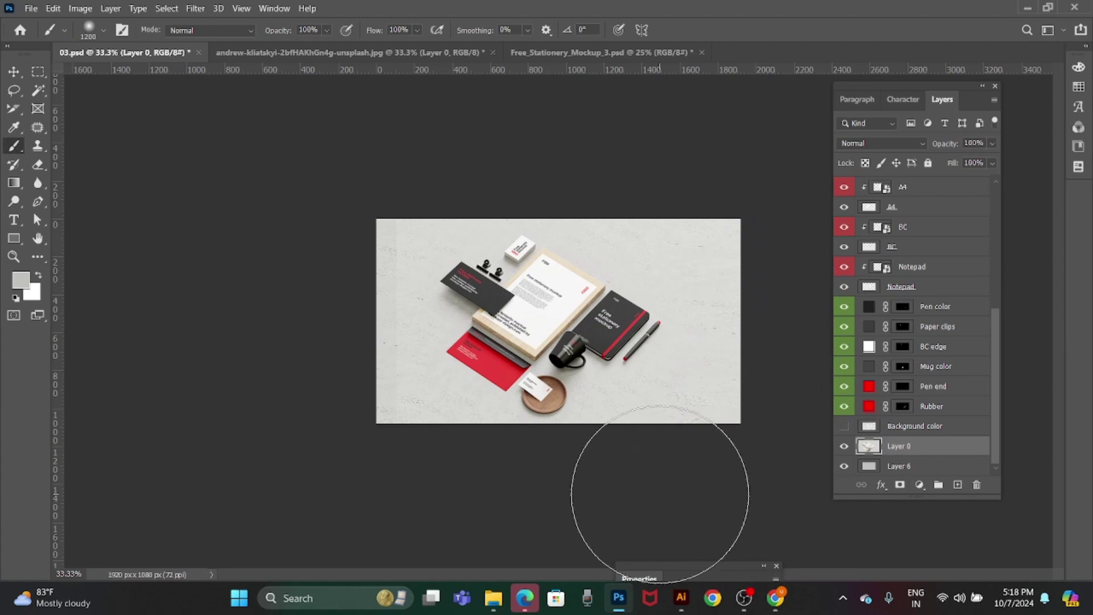
{"action": "key", "text": "ctrl+plus"}
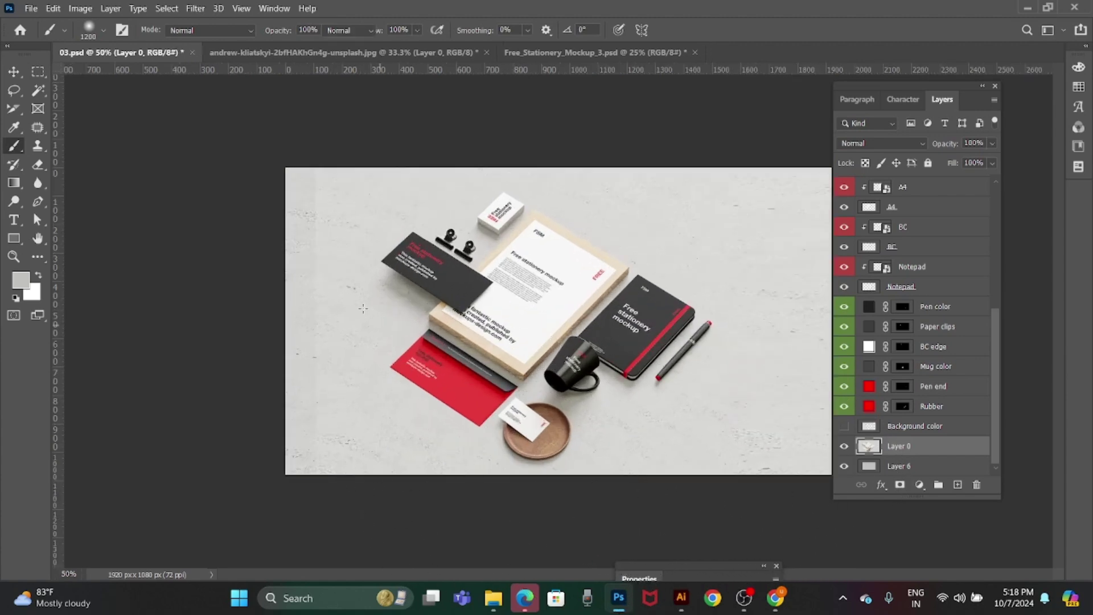
{"action": "key", "text": "m"}
{"action": "left_click_drag", "start_coordinate": [296, 111], "coordinate": [354, 478]}
{"action": "key", "text": "ctrl+t"}
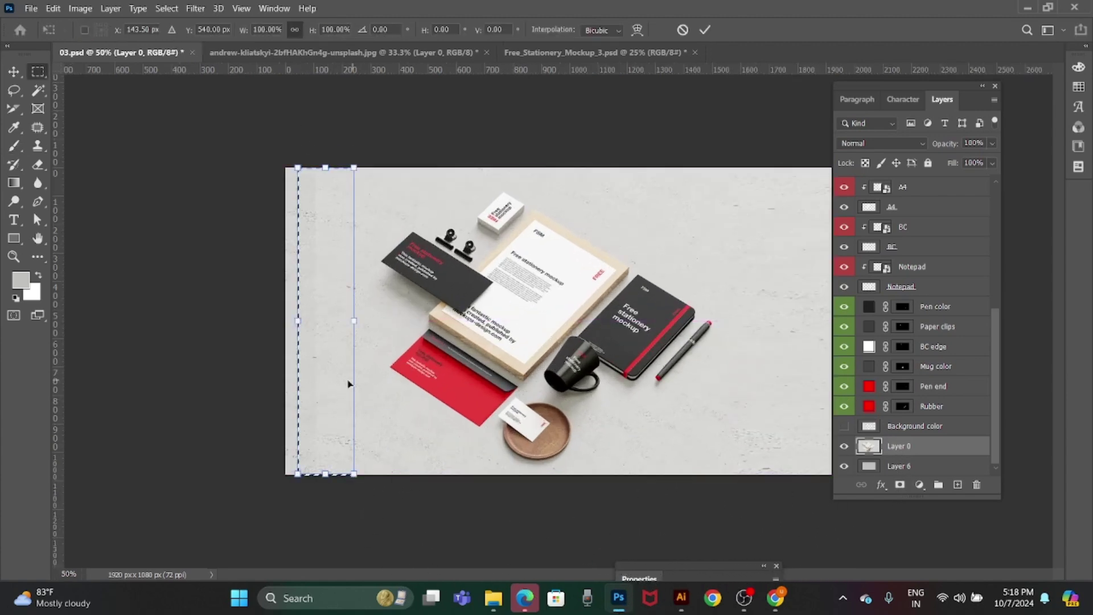
{"action": "left_click_drag", "start_coordinate": [297, 320], "coordinate": [210, 353]}
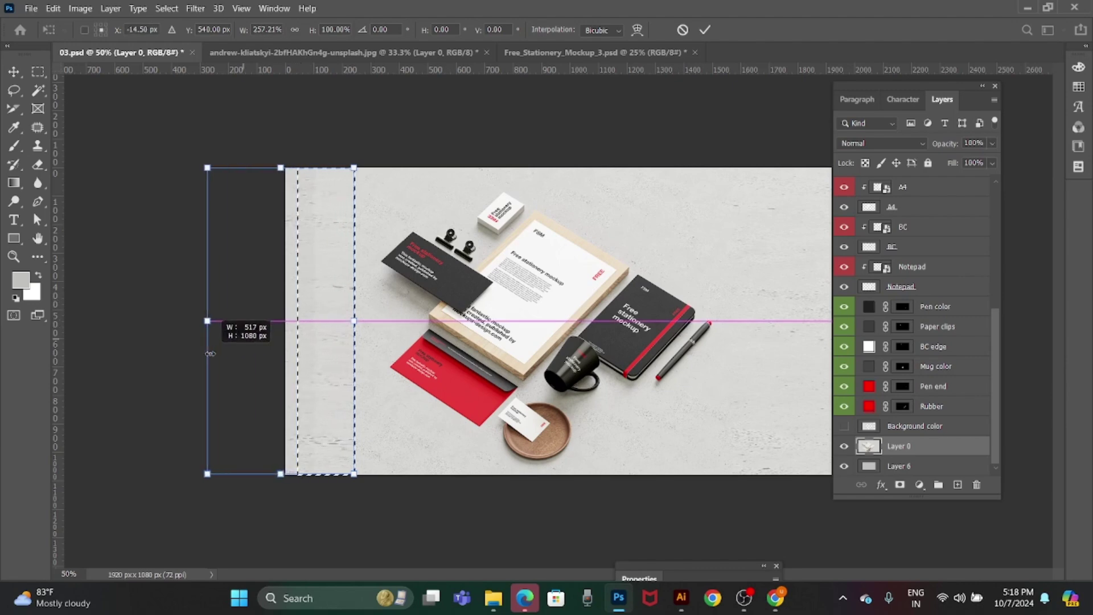
{"action": "key", "text": "Return"}
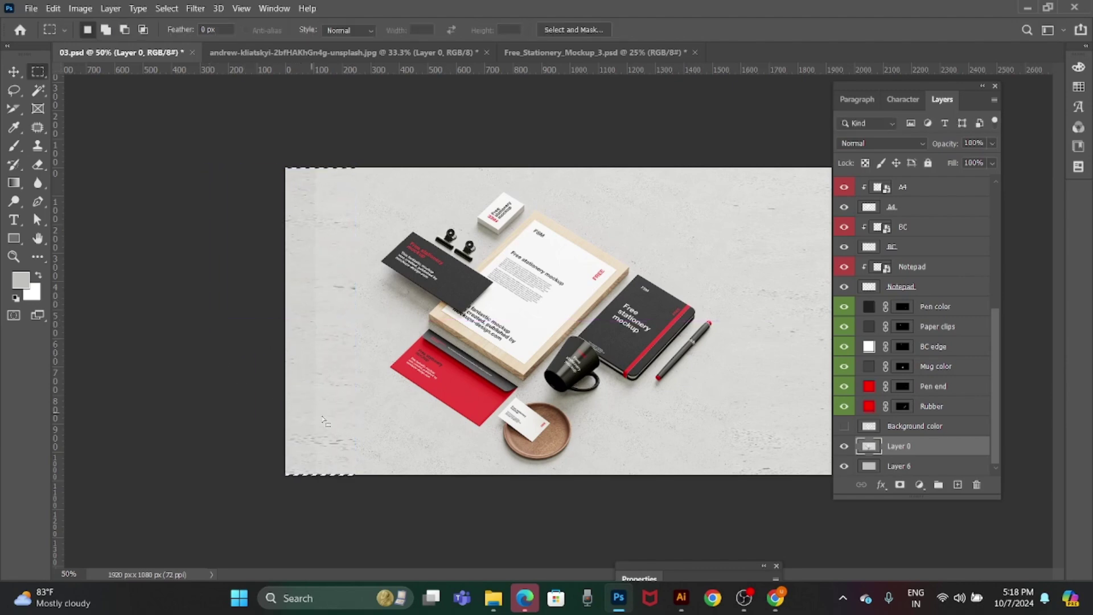
{"action": "key", "text": "ctrl+d"}
Save the document.
{"action": "scroll", "coordinate": [634, 383], "scroll_direction": "down", "scroll_amount": 2}
{"action": "scroll", "coordinate": [626, 356], "scroll_direction": "up", "scroll_amount": 2}
{"action": "key", "text": "ctrl+s"}
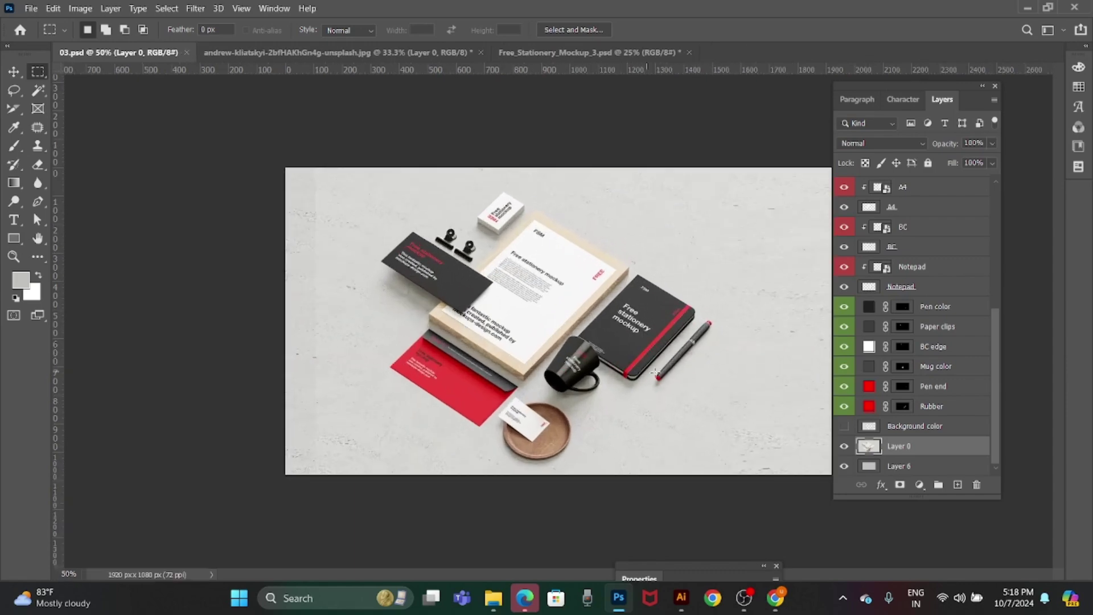
{"action": "key", "text": "v"}
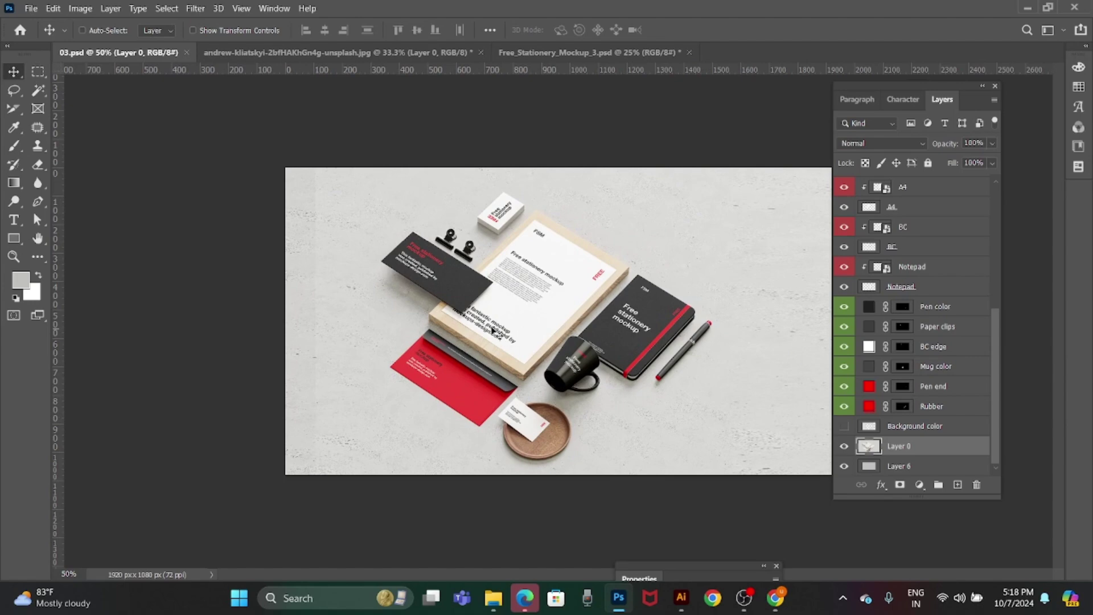
{"action": "right_click", "coordinate": [480, 301]}
{"action": "left_click", "coordinate": [501, 299]}
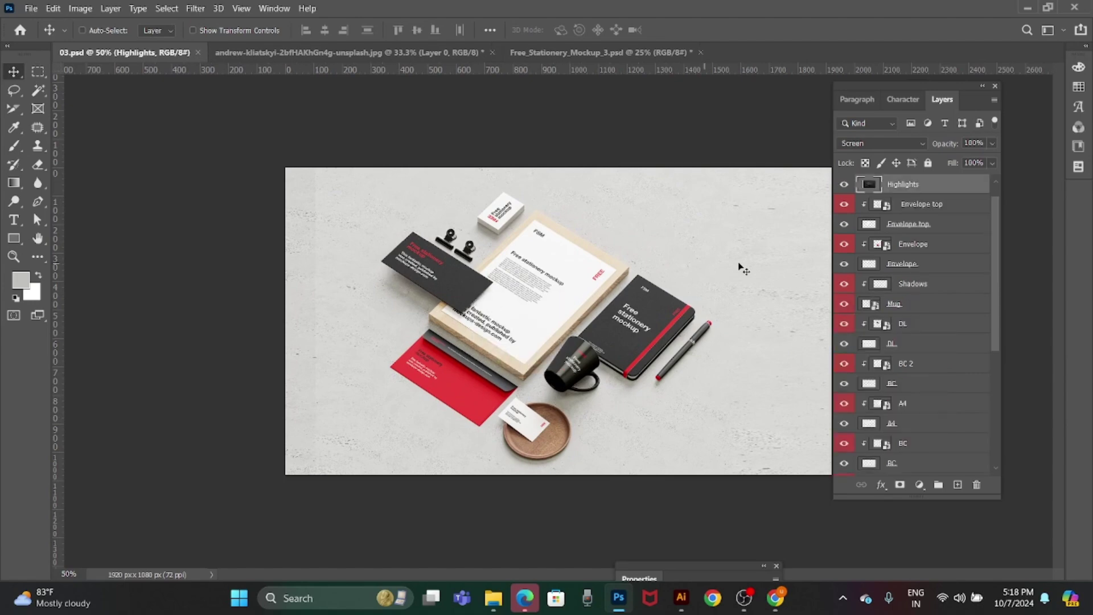
{"action": "left_click", "coordinate": [845, 185]}
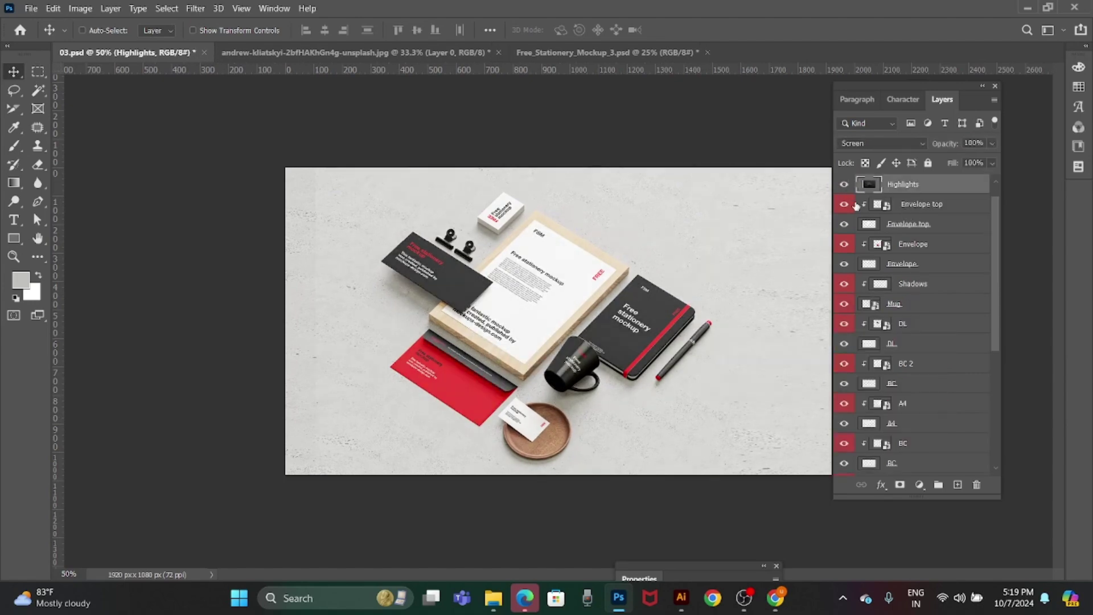
{"action": "left_click", "coordinate": [843, 207]}
{"action": "left_click", "coordinate": [843, 207]}
{"action": "key", "text": "alt+Tab"}
{"action": "left_click", "coordinate": [620, 603]}
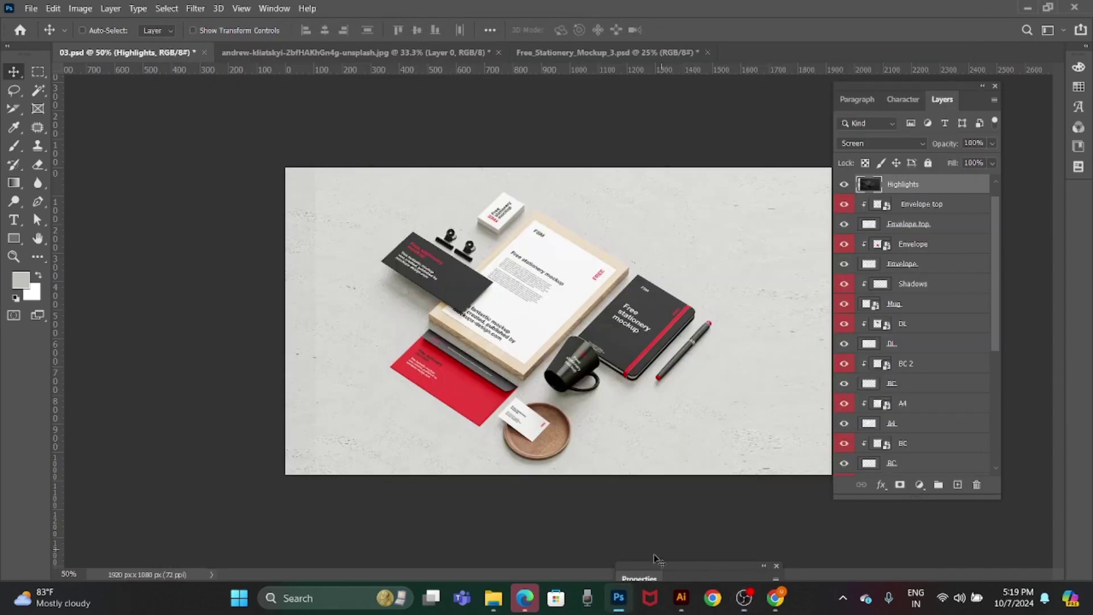
{"action": "left_click", "coordinate": [619, 603]}
{"action": "left_click", "coordinate": [252, 52]}
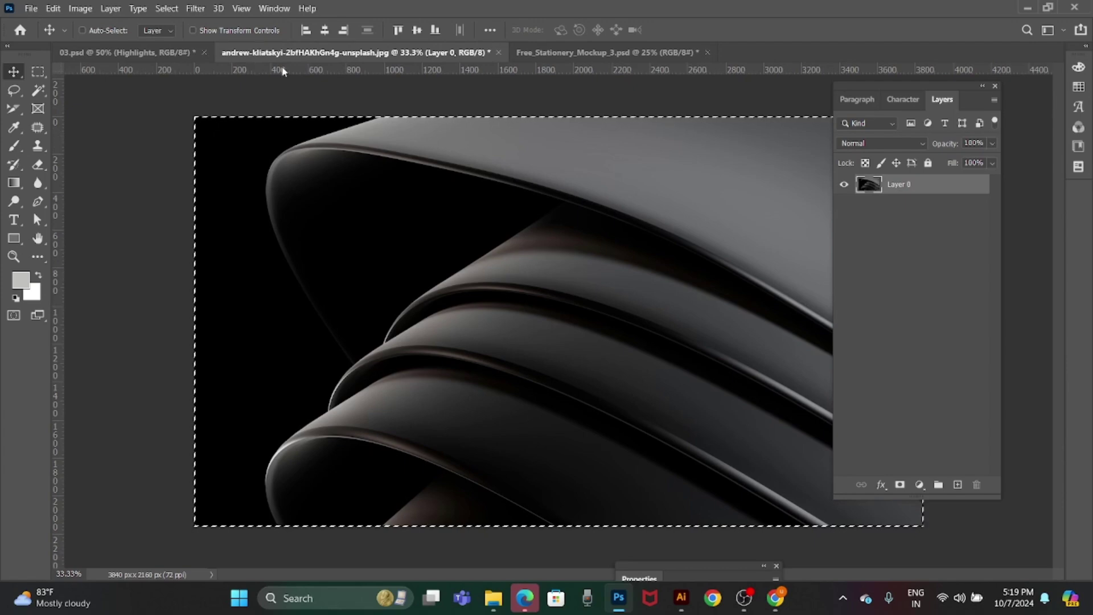
Glance at the SAMEE GROUP logo and Unsplash backgrounds, then return to Free_Stationery_Mockup_3.
{"action": "left_click", "coordinate": [597, 52]}
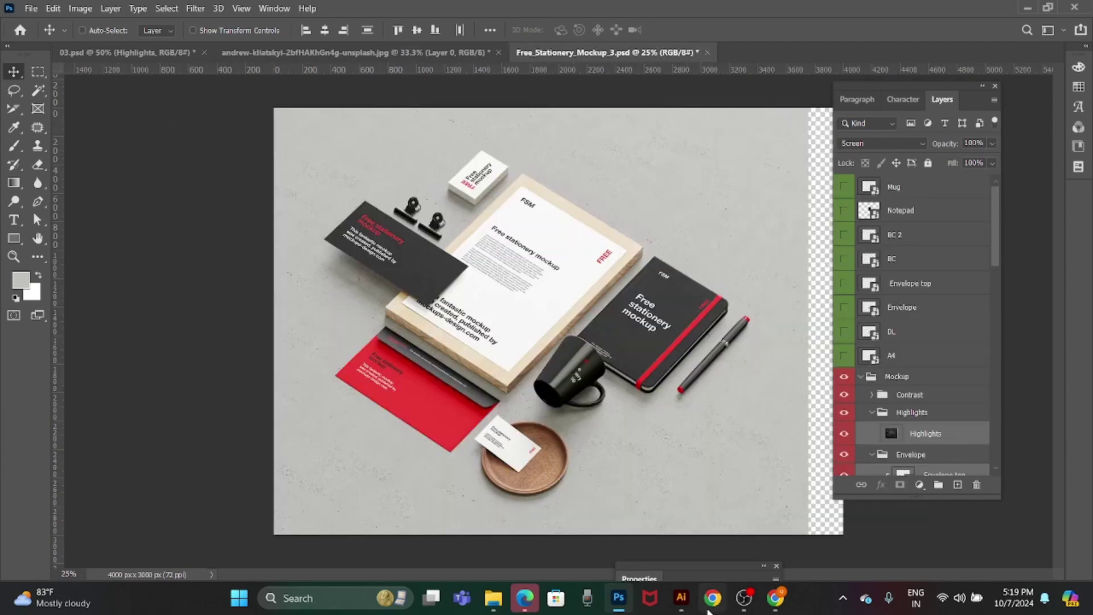
{"action": "left_click", "coordinate": [683, 604]}
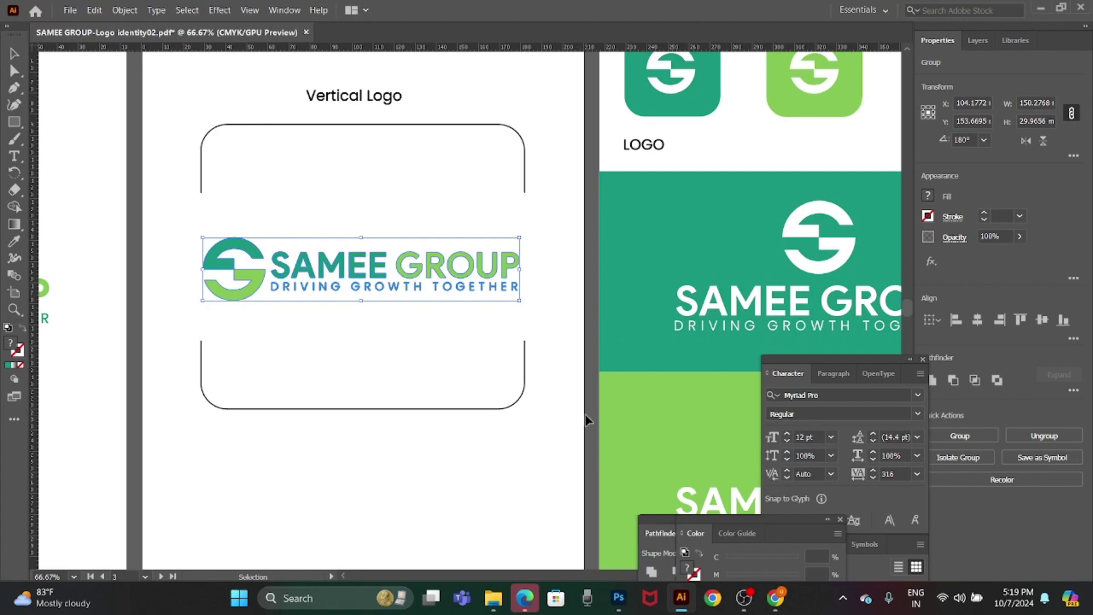
{"action": "left_click", "coordinate": [778, 598]}
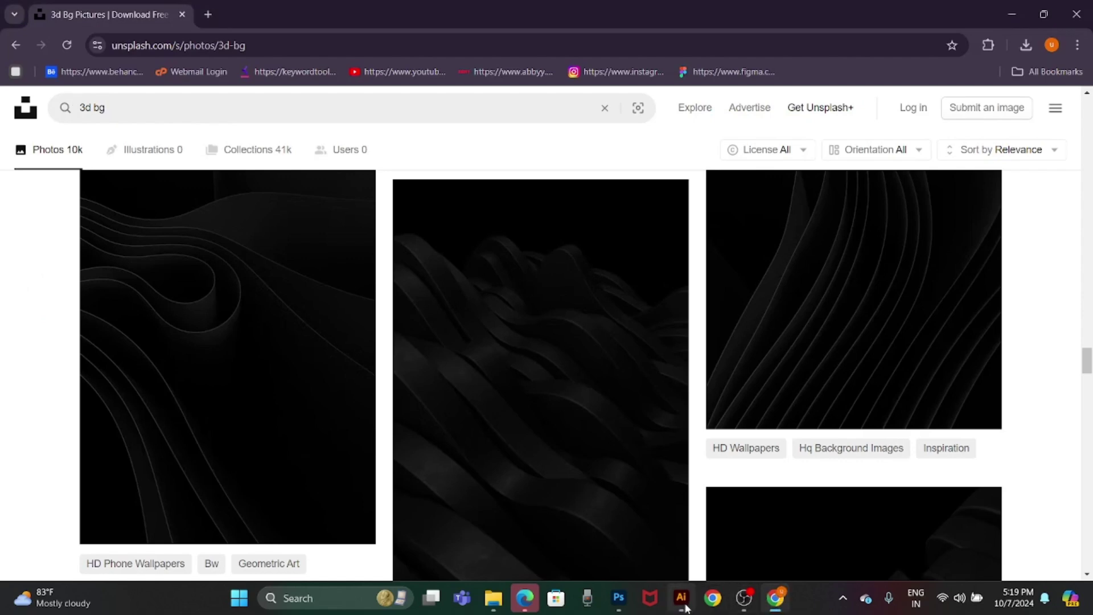
{"action": "left_click", "coordinate": [619, 598]}
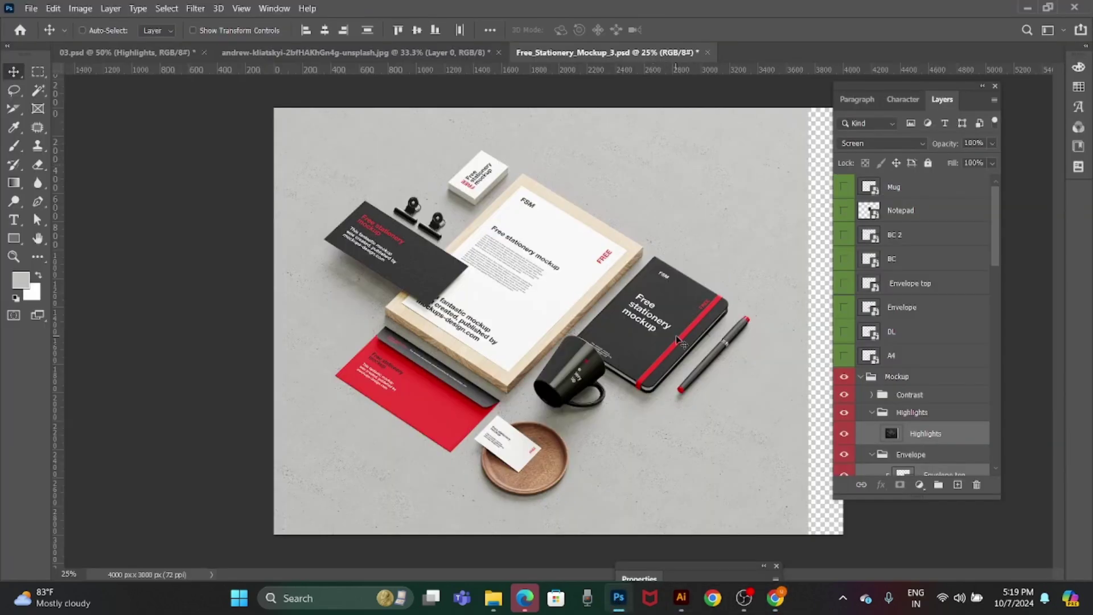
Pick the DL card's layer group from the canvas layer list and confirm it by toggling visibility.
{"action": "right_click", "coordinate": [426, 247]}
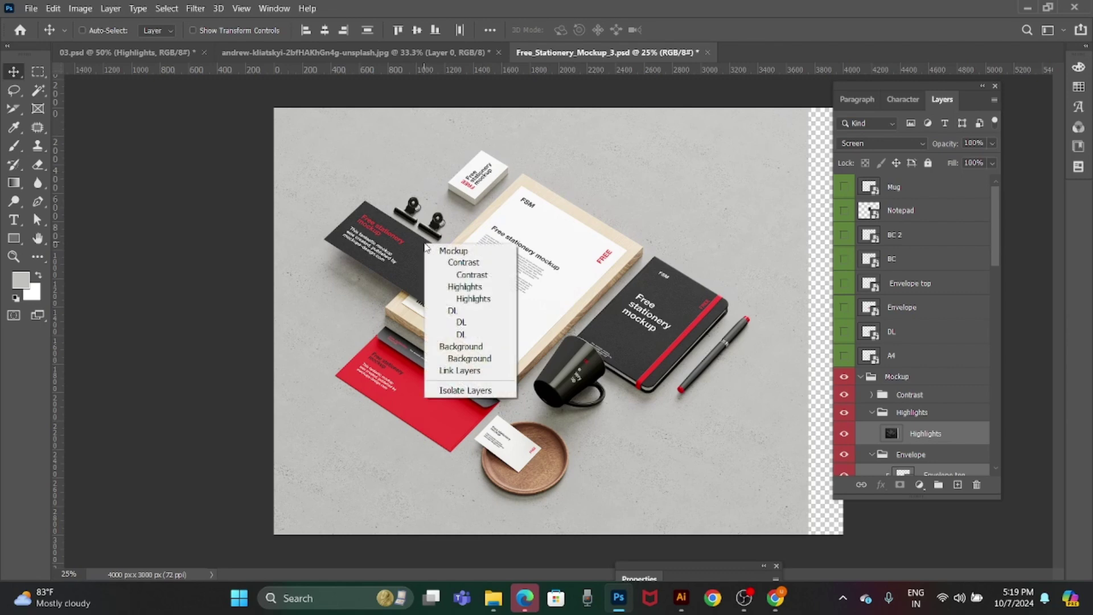
{"action": "left_click", "coordinate": [456, 251]}
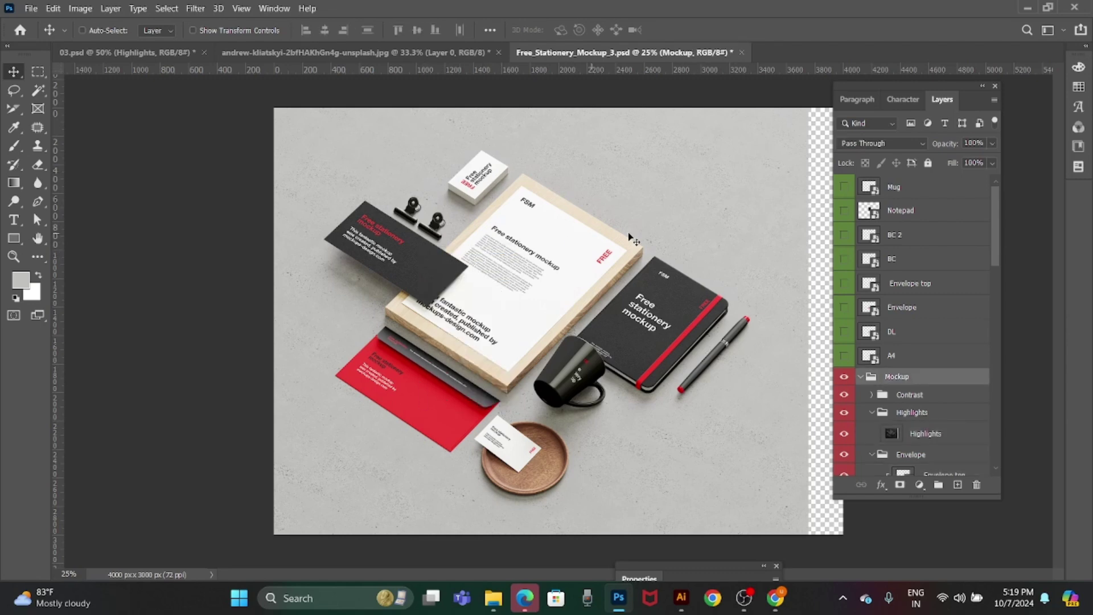
{"action": "right_click", "coordinate": [414, 261]}
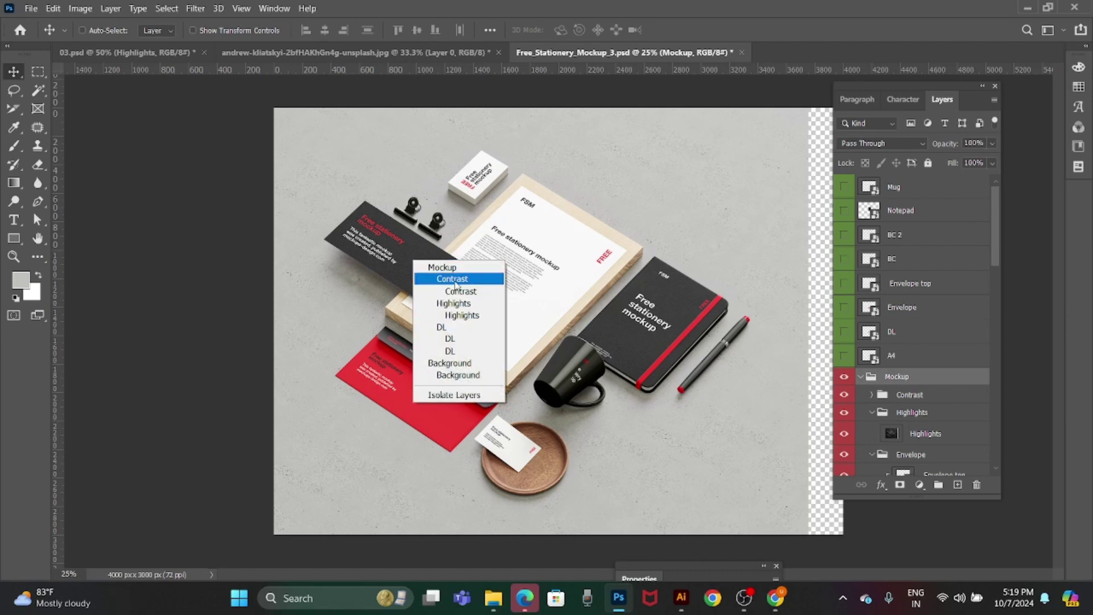
{"action": "left_click", "coordinate": [450, 327]}
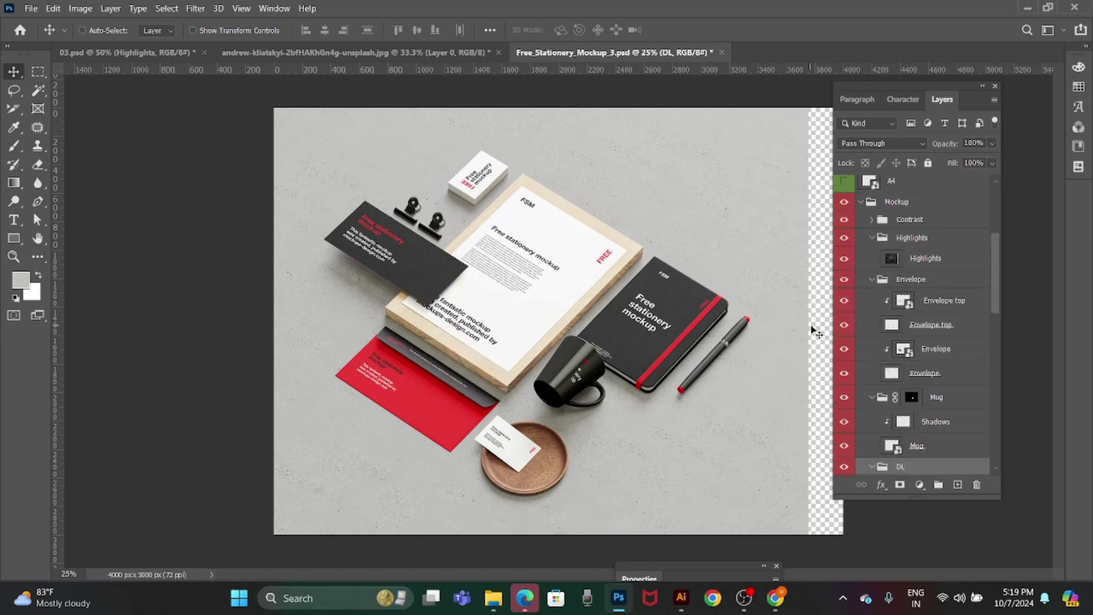
{"action": "left_click", "coordinate": [844, 467]}
{"action": "left_click_drag", "start_coordinate": [999, 251], "coordinate": [971, 299]}
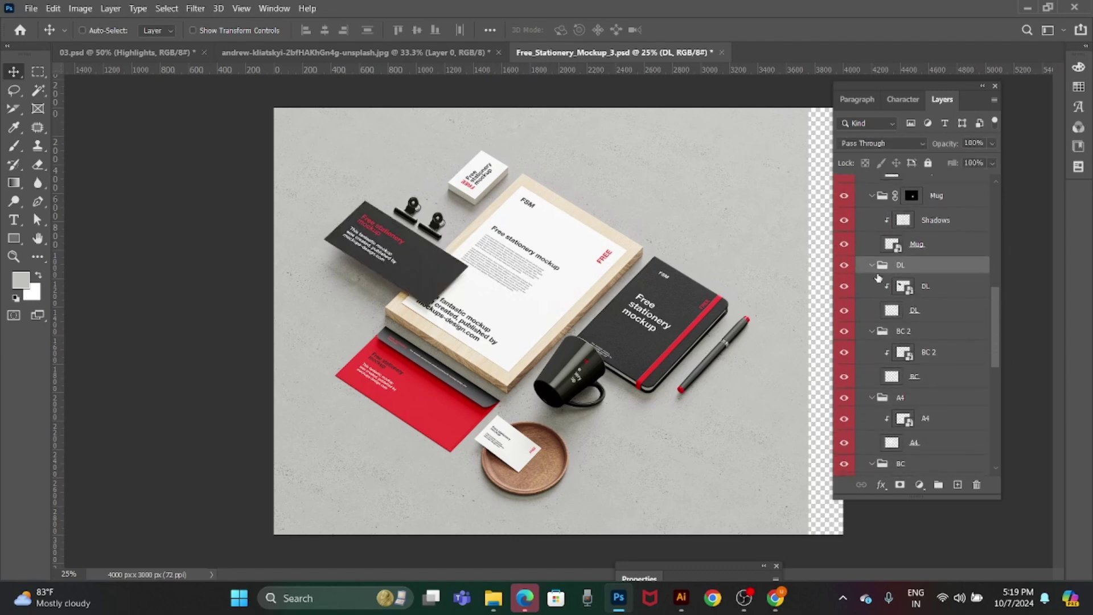
{"action": "left_click", "coordinate": [845, 287]}
Open the DL smart object and copy the SAMEE GROUP logo from Illustrator.
{"action": "double_click", "coordinate": [905, 287]}
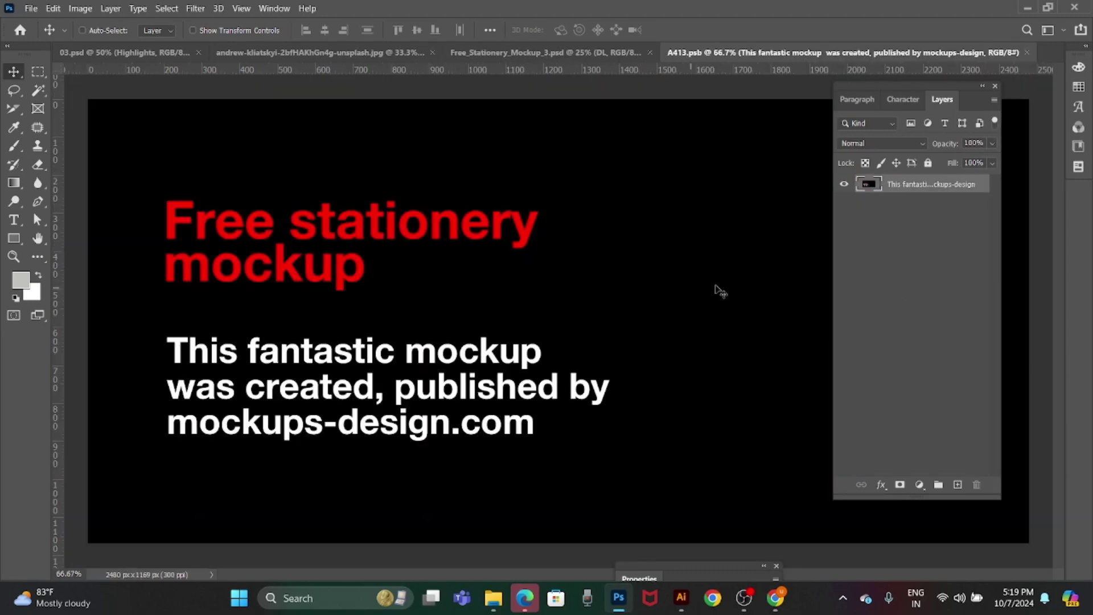
{"action": "scroll", "coordinate": [578, 314], "scroll_direction": "down", "scroll_amount": 1}
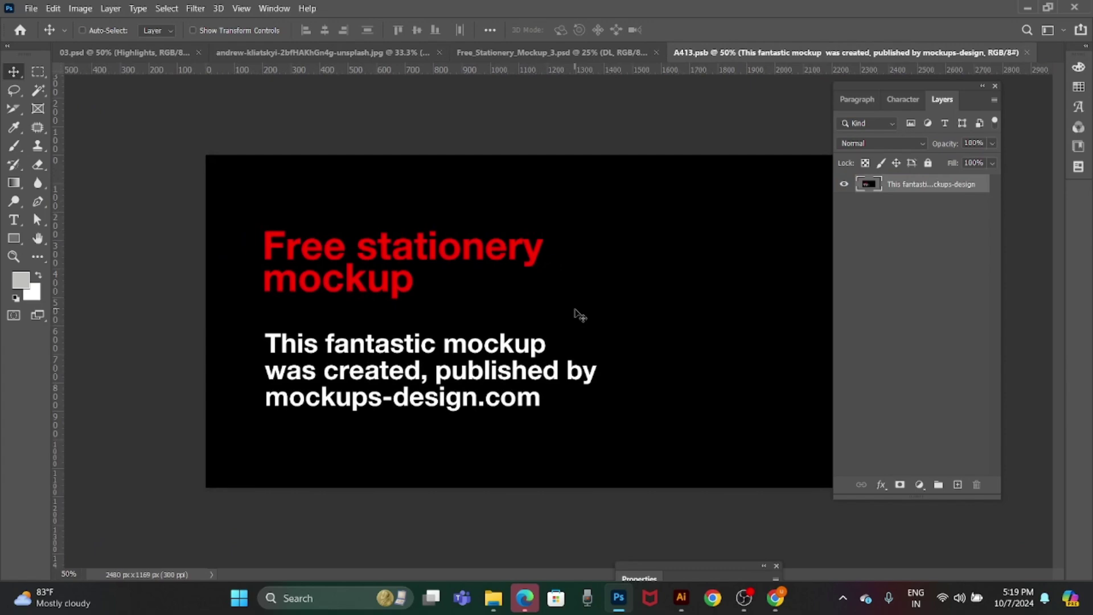
{"action": "left_click", "coordinate": [680, 603]}
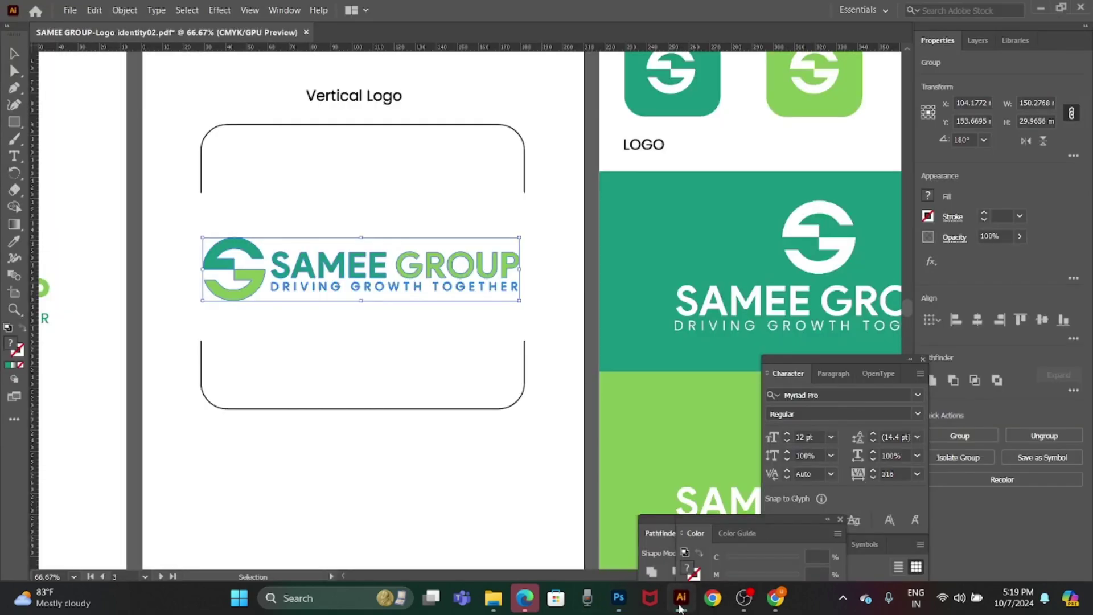
{"action": "left_click", "coordinate": [520, 486]}
{"action": "key", "text": "alt+Tab"}
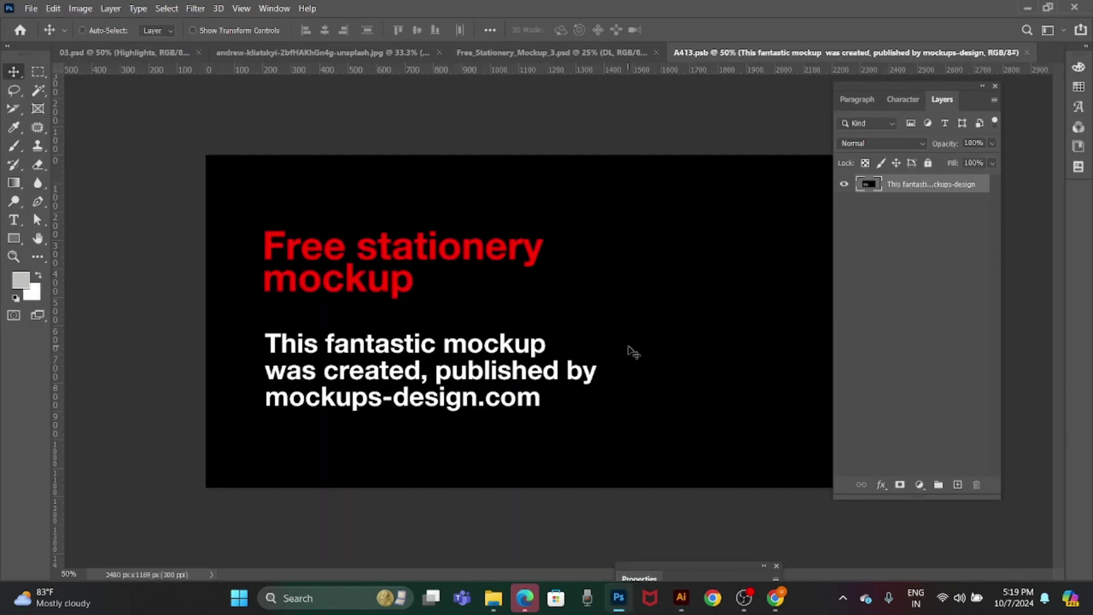
{"action": "key", "text": "alt+Tab"}
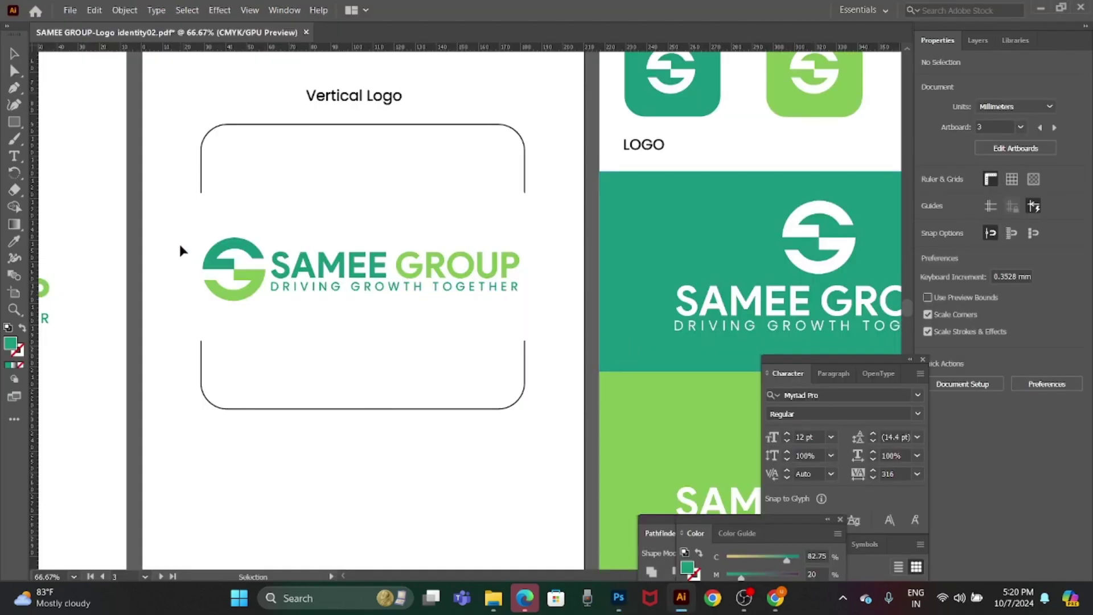
{"action": "left_click", "coordinate": [420, 293]}
{"action": "key", "text": "alt+Tab"}
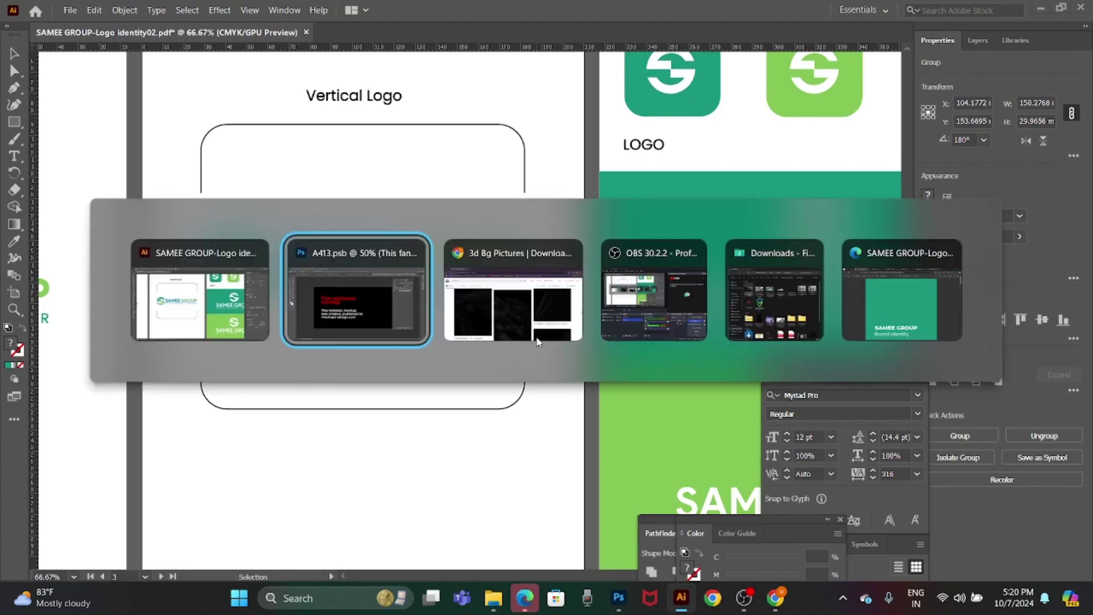
{"action": "key", "text": "alt+Tab"}
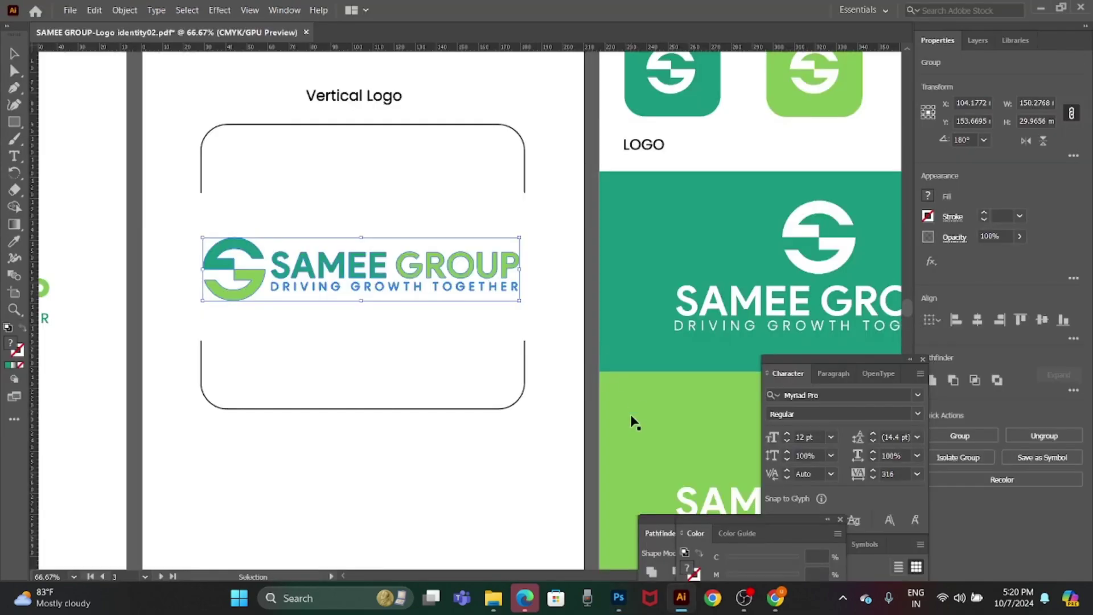
{"action": "mouse_move", "coordinate": [707, 353]}
{"action": "left_mouse_down"}
{"action": "mouse_move", "coordinate": [215, 188]}
{"action": "mouse_move", "coordinate": [393, 531]}
{"action": "mouse_move", "coordinate": [603, 385]}
{"action": "left_mouse_up"}
{"action": "key", "text": "alt+Tab"}
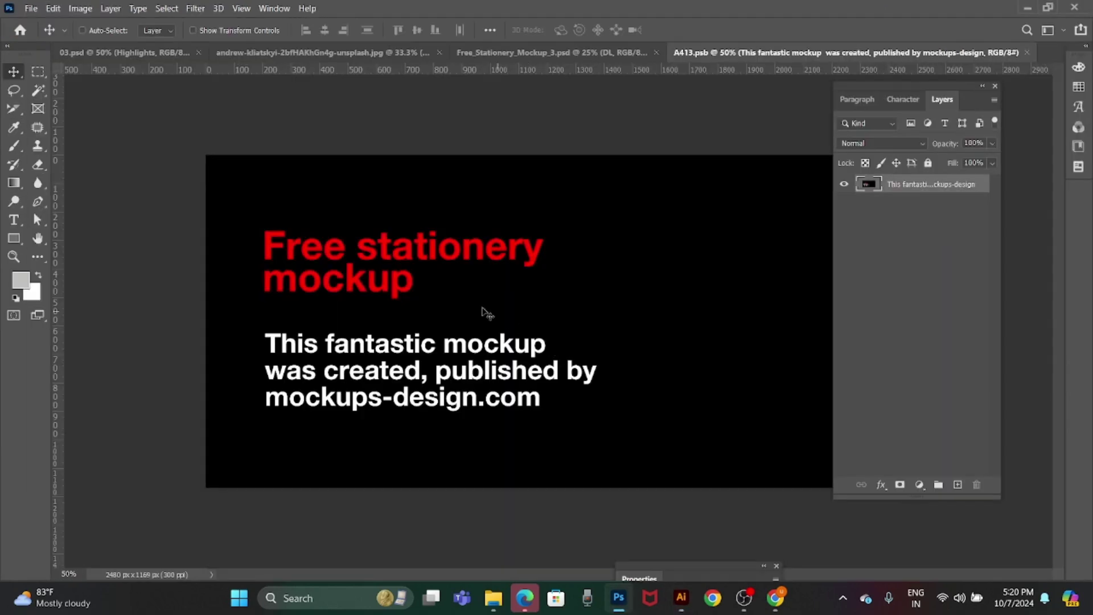
Paste the logo as a shape layer, move it top-left, and scale it to about two-thirds.
{"action": "key", "text": "ctrl+v"}
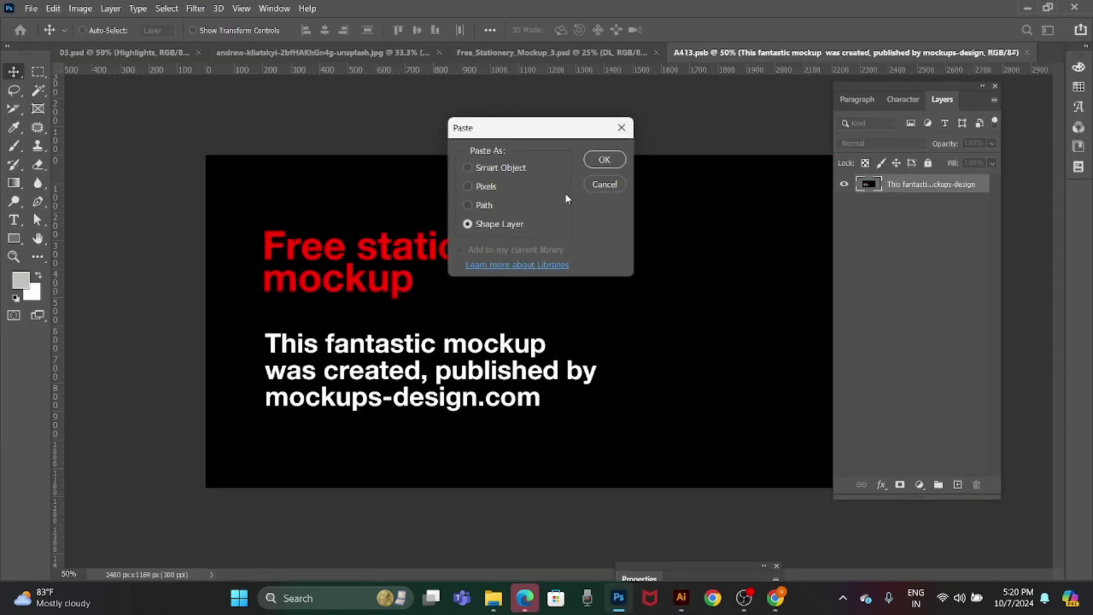
{"action": "left_click", "coordinate": [602, 160]}
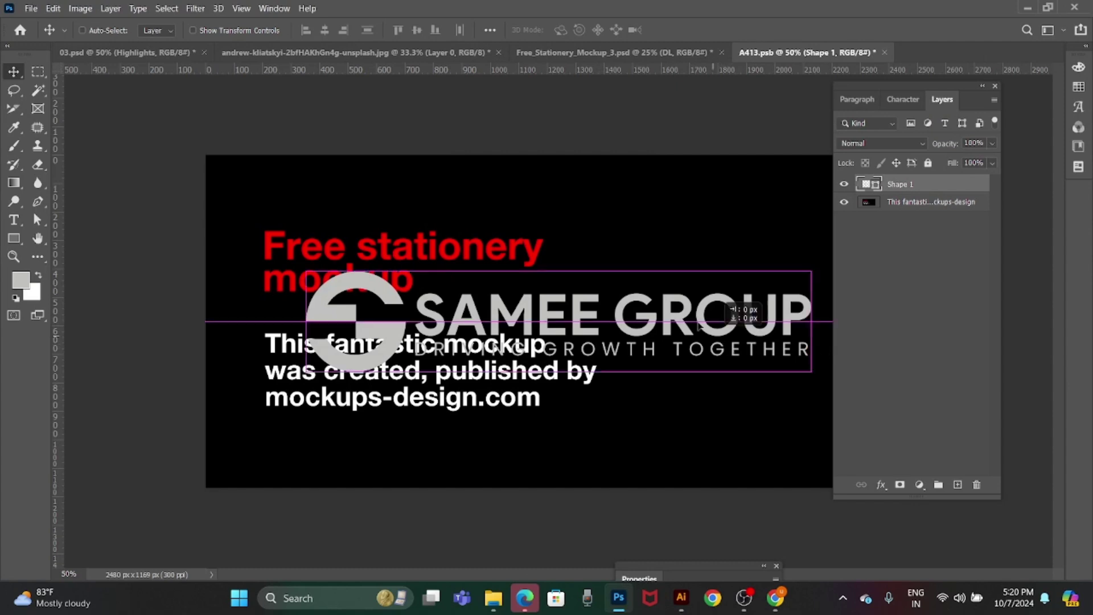
{"action": "left_click_drag", "start_coordinate": [682, 337], "coordinate": [664, 255]}
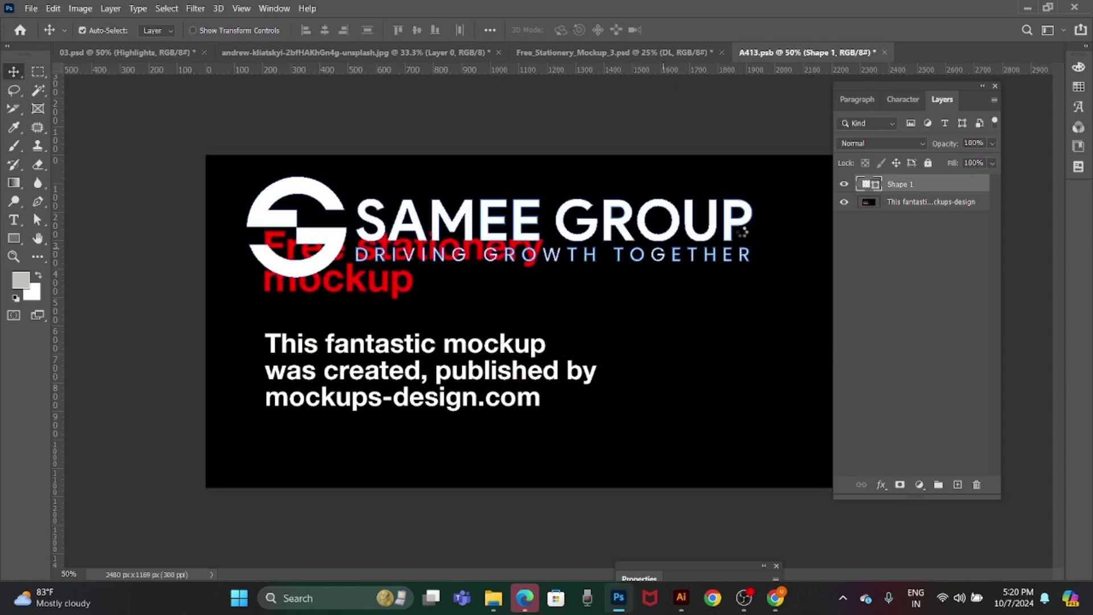
{"action": "key", "text": "ctrl"}
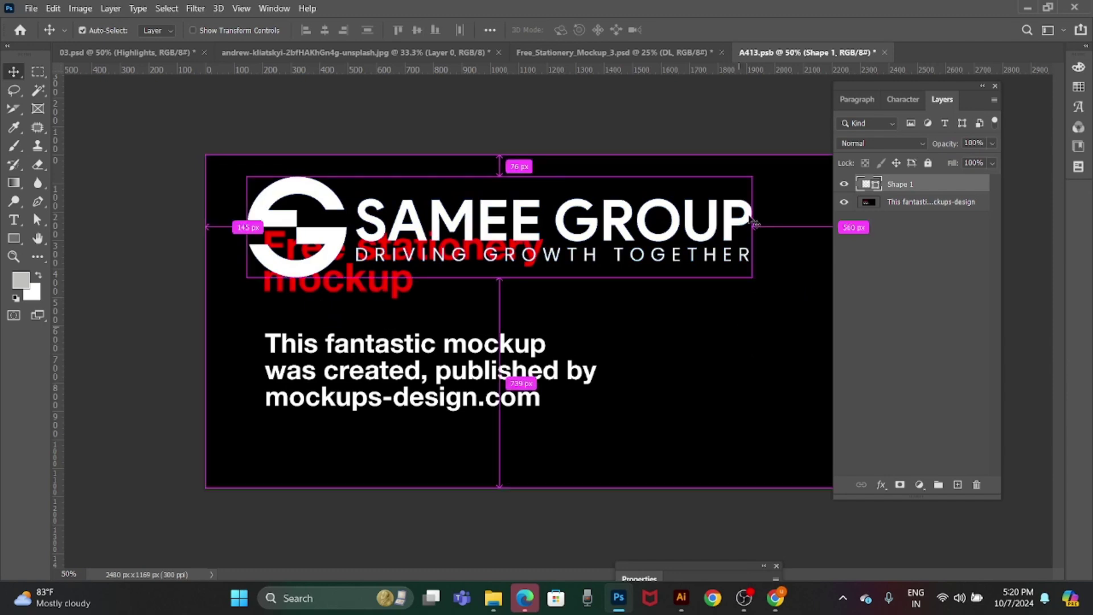
{"action": "key", "text": "ctrl+t"}
{"action": "left_click_drag", "start_coordinate": [750, 176], "coordinate": [549, 216]}
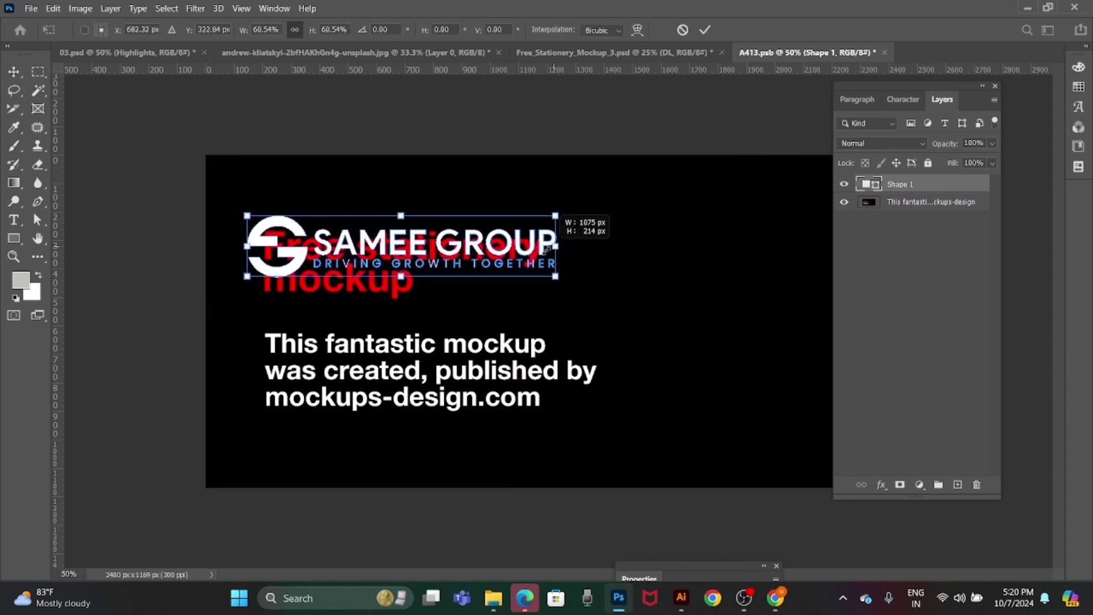
{"action": "left_click_drag", "start_coordinate": [466, 265], "coordinate": [472, 263]}
{"action": "key", "text": "Return"}
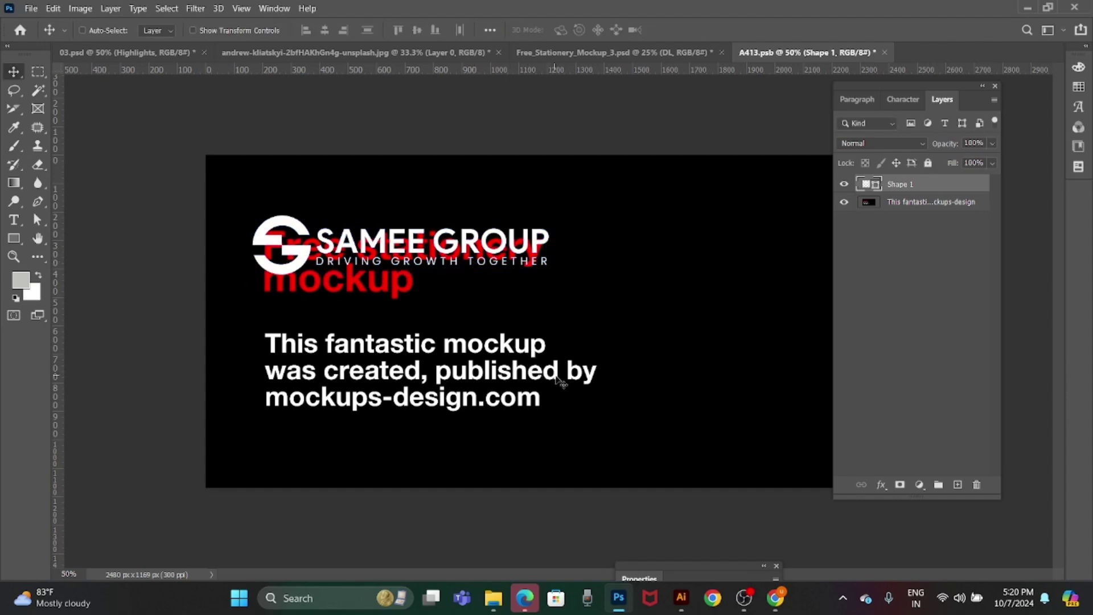
Search the web for 'lorem ipsom' and open the lipsum.com result.
{"action": "left_click", "coordinate": [775, 605]}
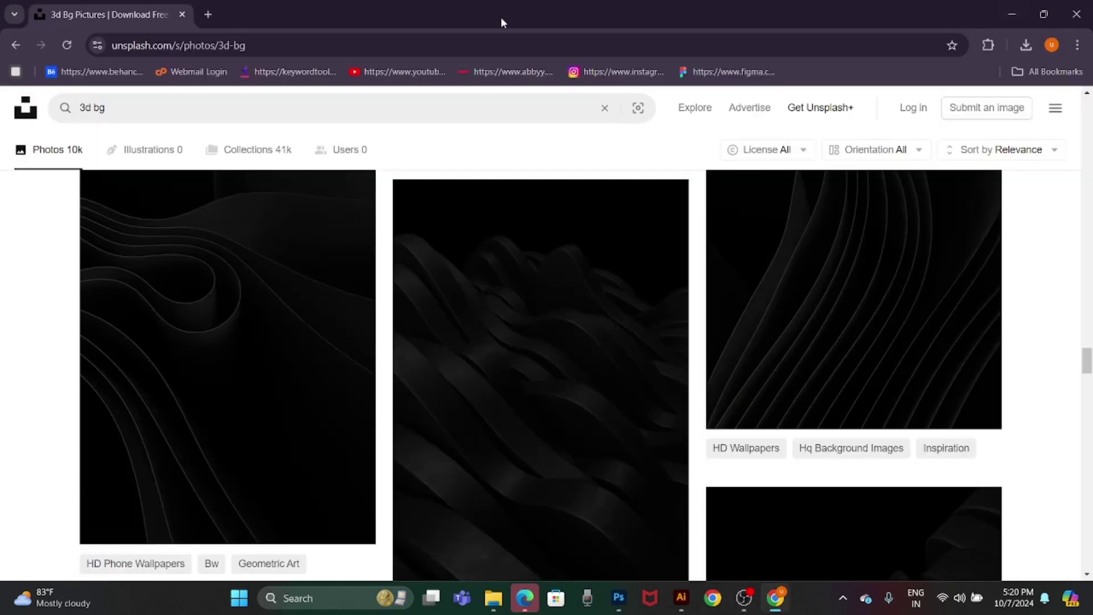
{"action": "left_click", "coordinate": [207, 15]}
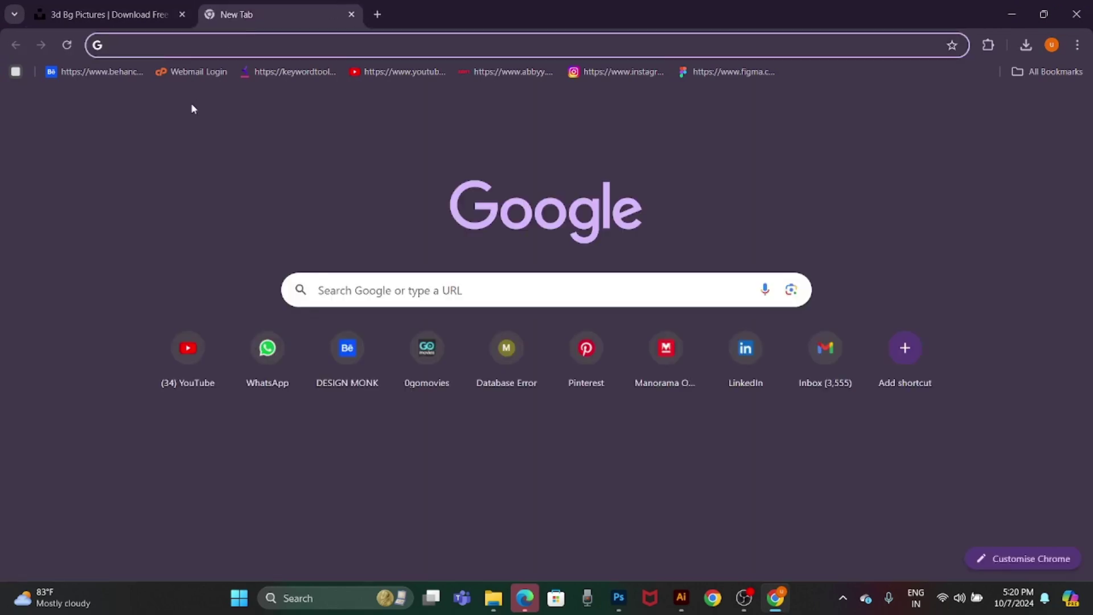
{"action": "type", "text": "lorem ipsom"}
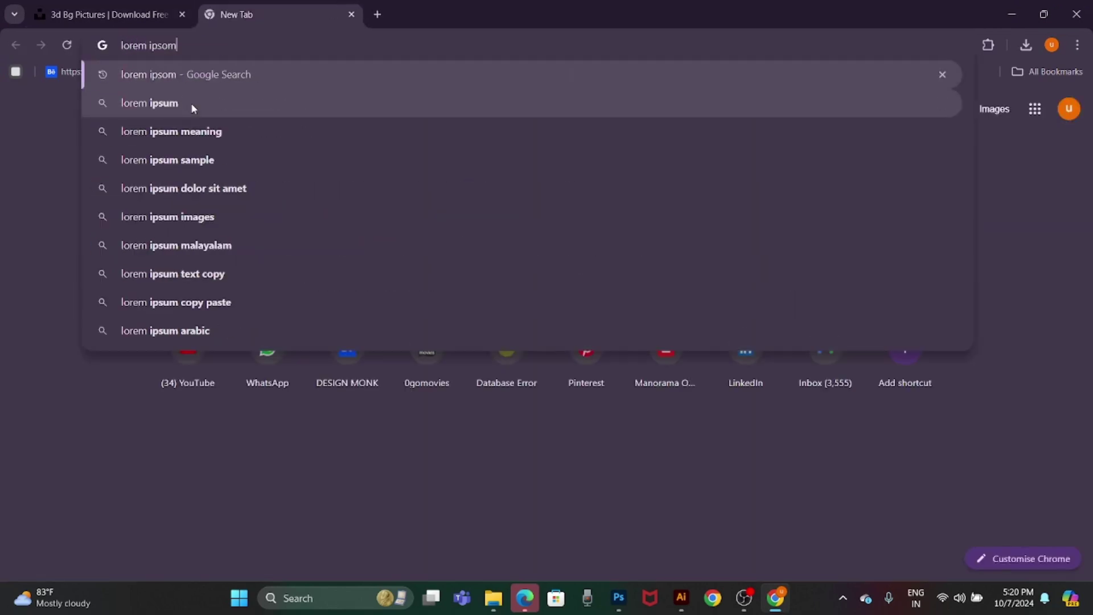
{"action": "key", "text": "Return"}
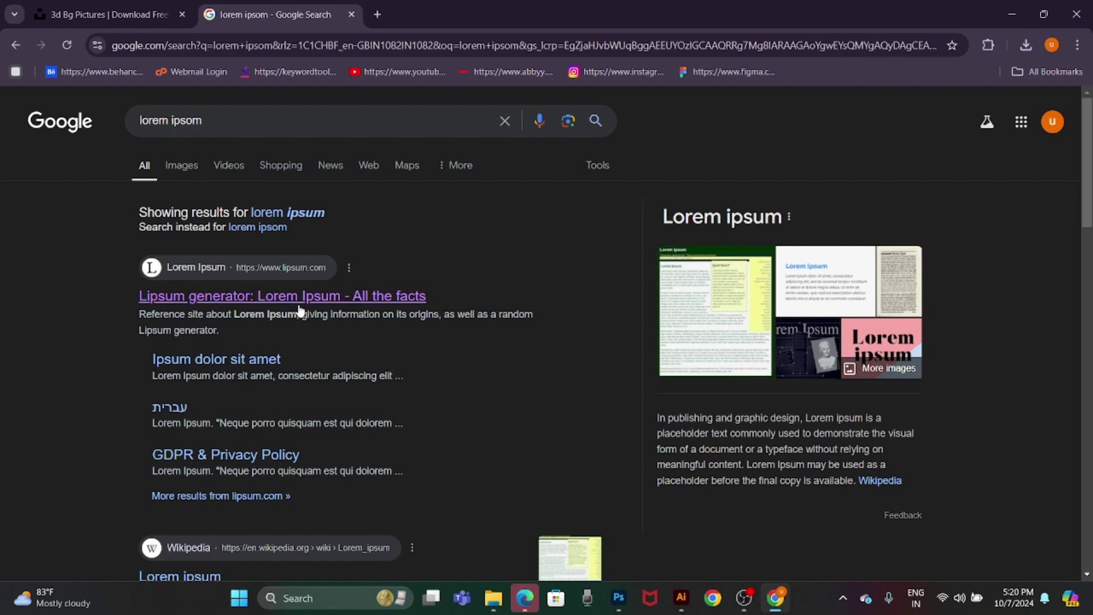
{"action": "left_click", "coordinate": [317, 303]}
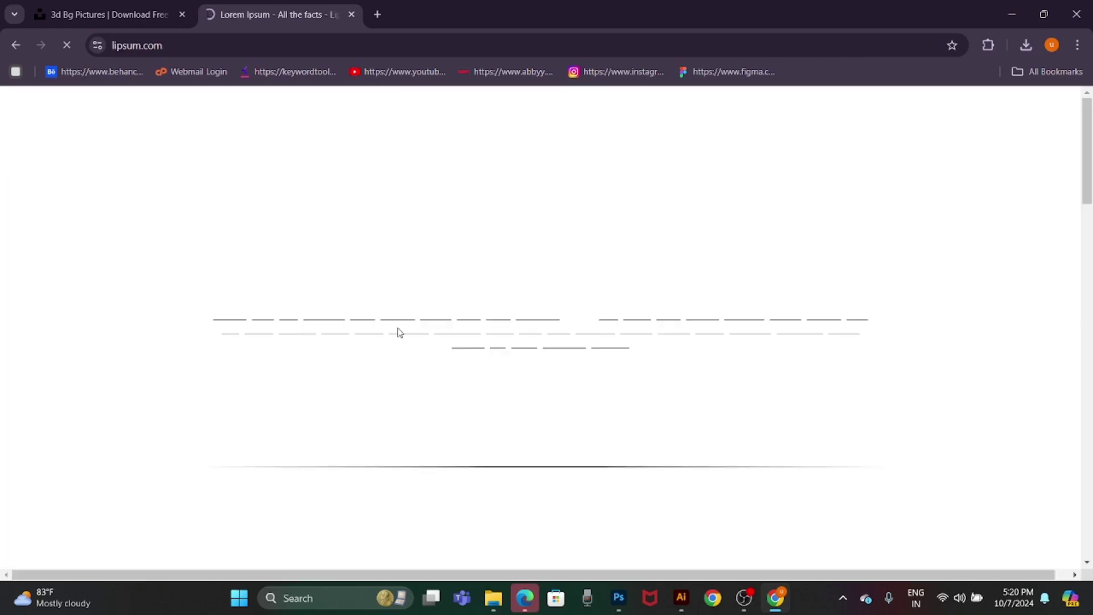
Select the first sentence under 'Where can I get some?', copy it and return to Photoshop.
{"action": "scroll", "coordinate": [652, 262], "scroll_direction": "down", "scroll_amount": 7}
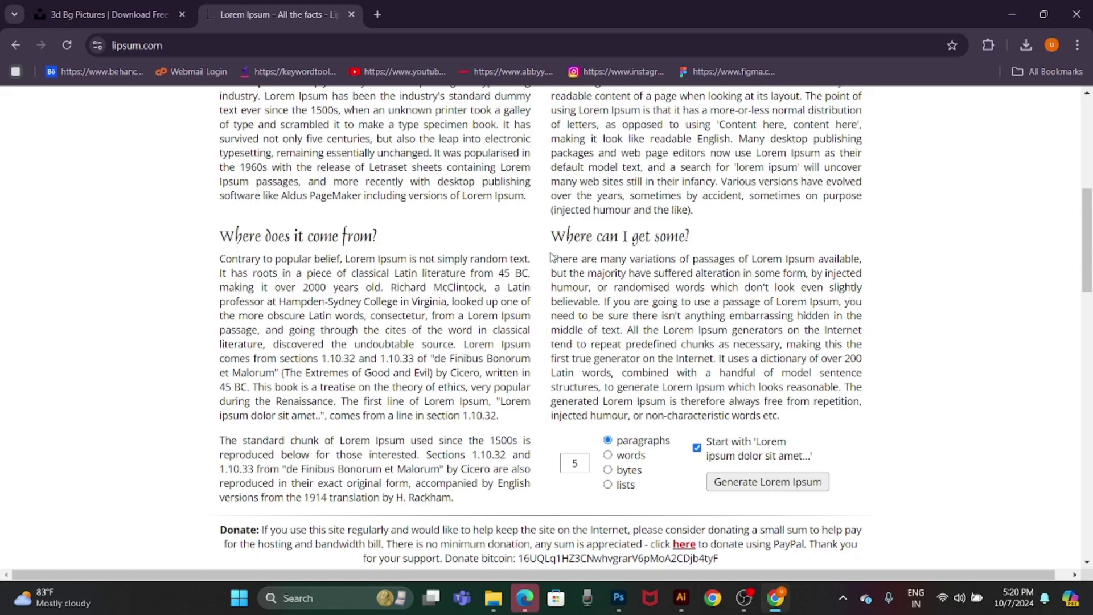
{"action": "left_click_drag", "start_coordinate": [552, 261], "coordinate": [586, 288]}
{"action": "left_click", "coordinate": [592, 289]}
{"action": "left_click", "coordinate": [551, 260]}
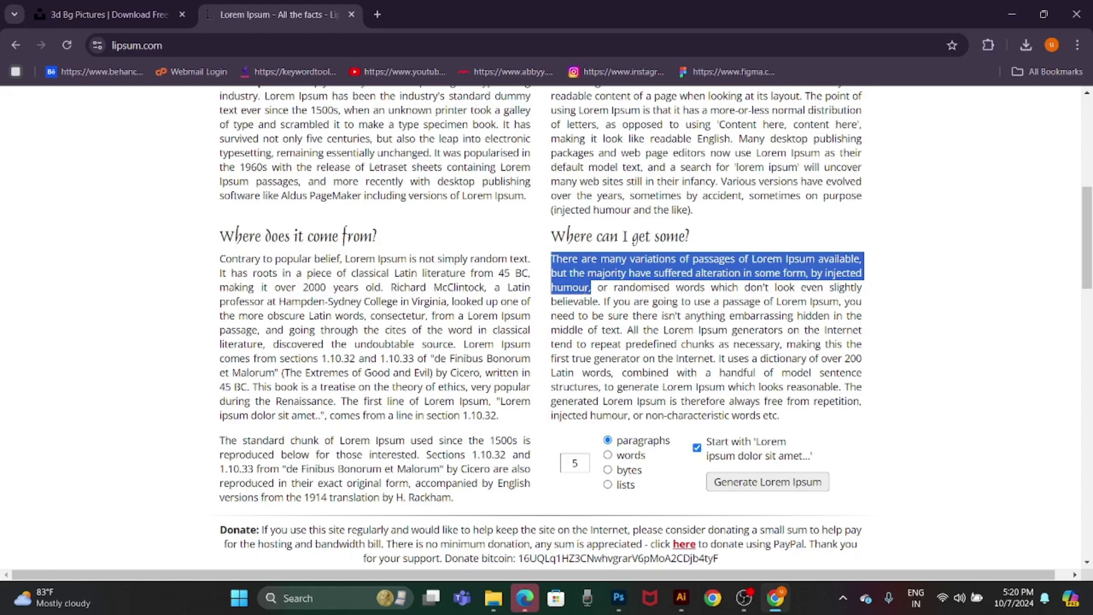
{"action": "left_click", "coordinate": [619, 598]}
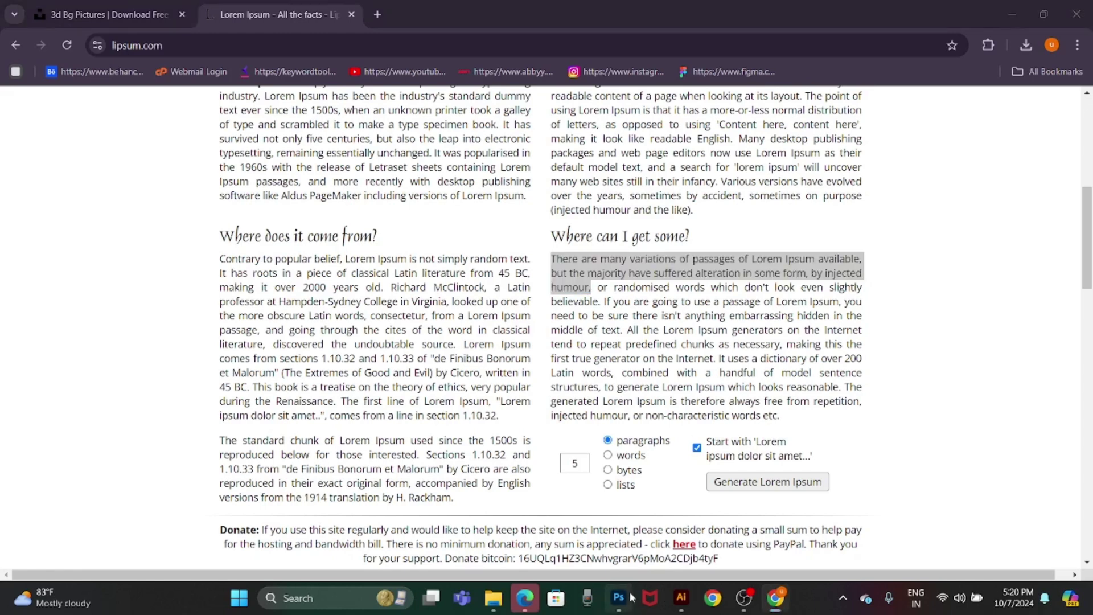
Draw a paragraph text box below the logo, paste the Lorem Ipsum sentence and select it.
{"action": "key", "text": "t"}
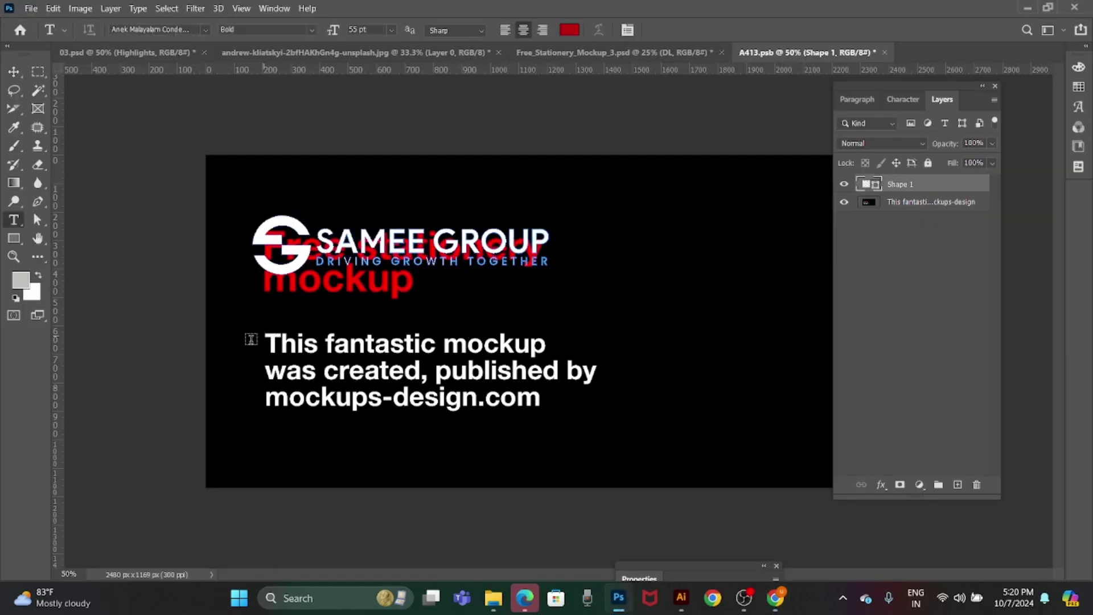
{"action": "left_click_drag", "start_coordinate": [258, 335], "coordinate": [660, 438]}
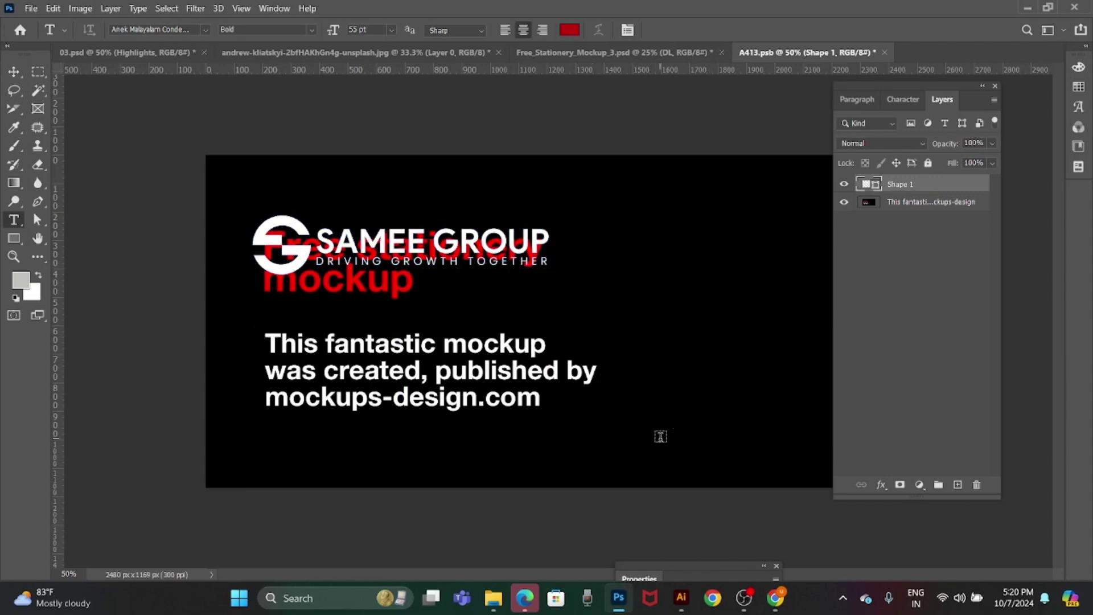
{"action": "key", "text": "ctrl+v"}
{"action": "key", "text": "ctrl+a"}
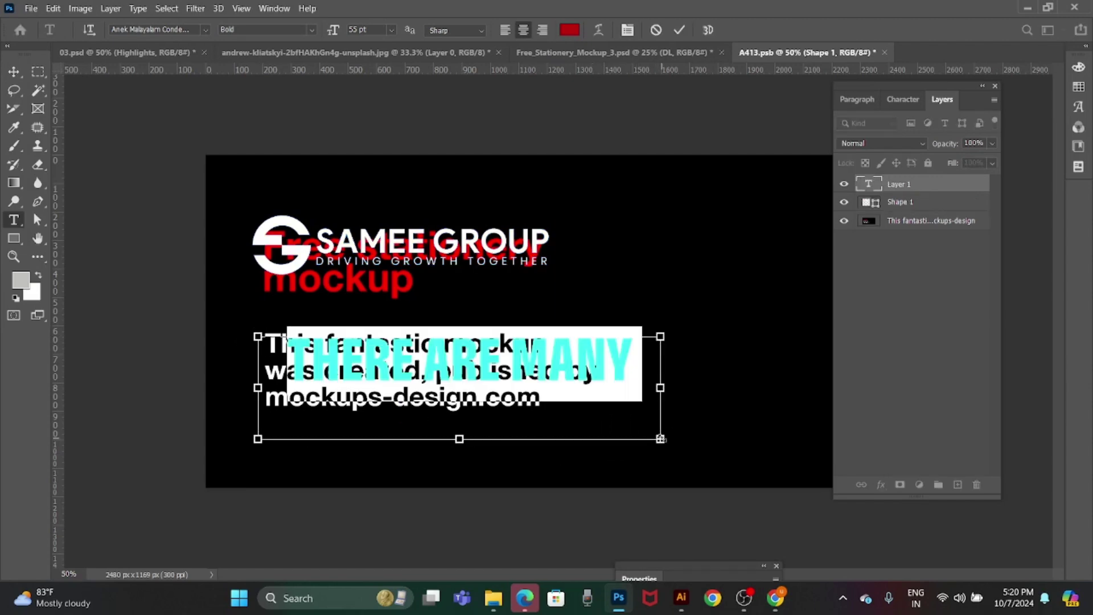
Adjust the pasted text's size, tighten leading to 16 pt and left-align the paragraph.
{"action": "key", "text": "ctrl+t"}
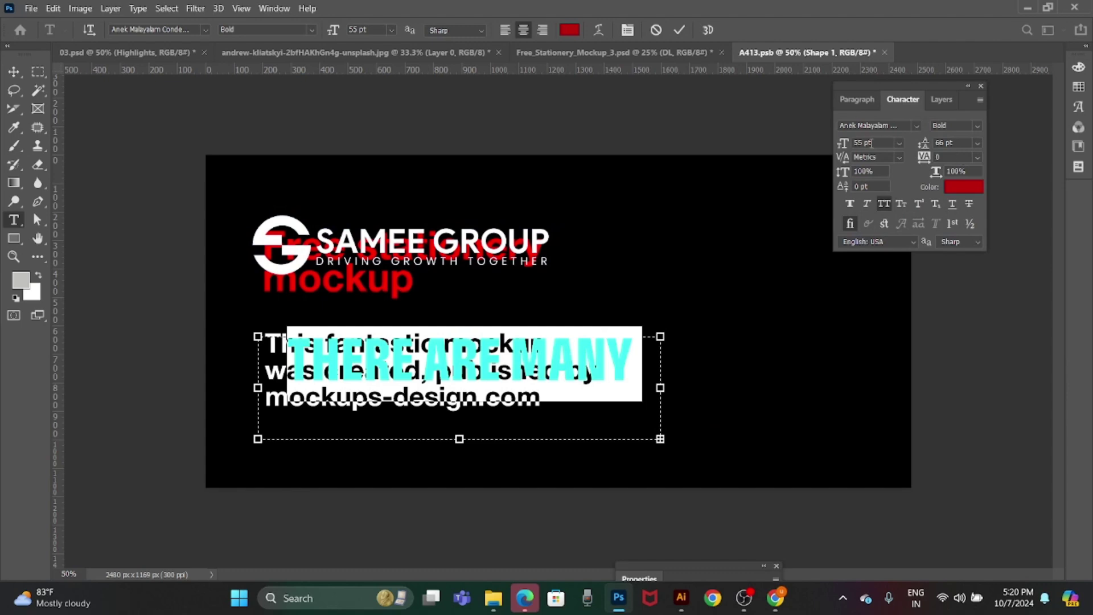
{"action": "key", "text": "shift+Down"}
{"action": "key", "text": "shift+Down"}
{"action": "key", "text": "shift+Down"}
{"action": "key", "text": "shift+Down"}
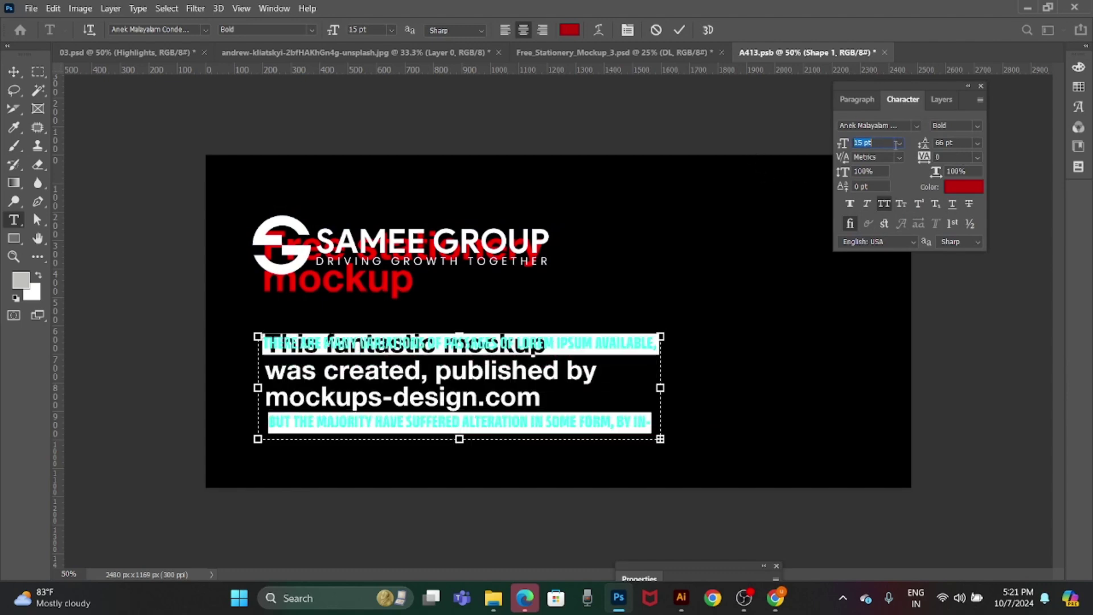
{"action": "key", "text": "shift+Down"}
{"action": "key", "text": "shift+Down"}
{"action": "key", "text": "Tab"}
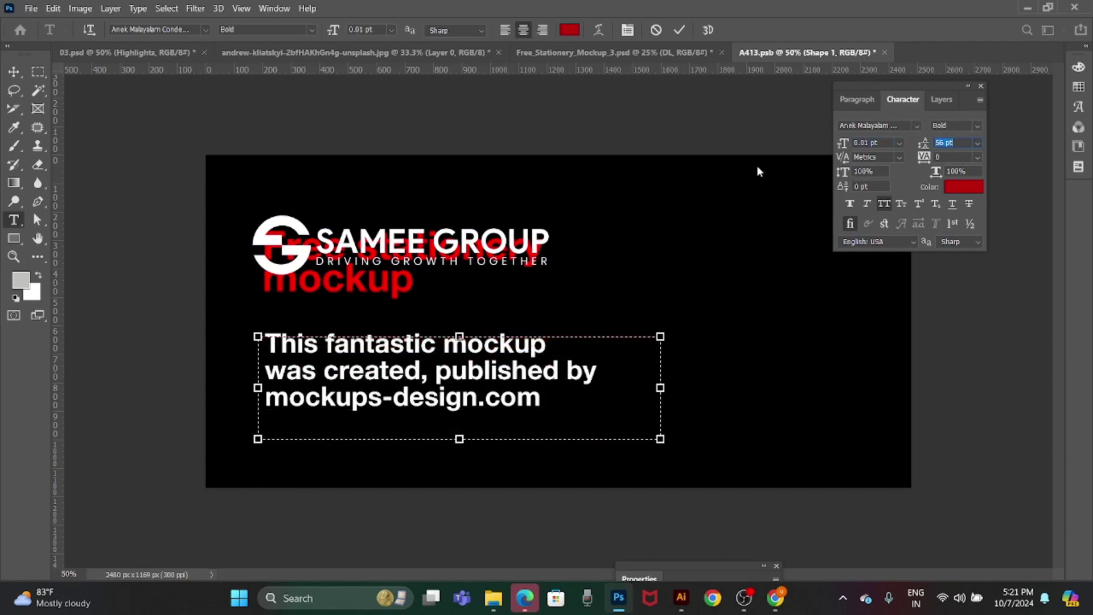
{"action": "left_click", "coordinate": [879, 143]}
{"action": "key", "text": "shift+Up"}
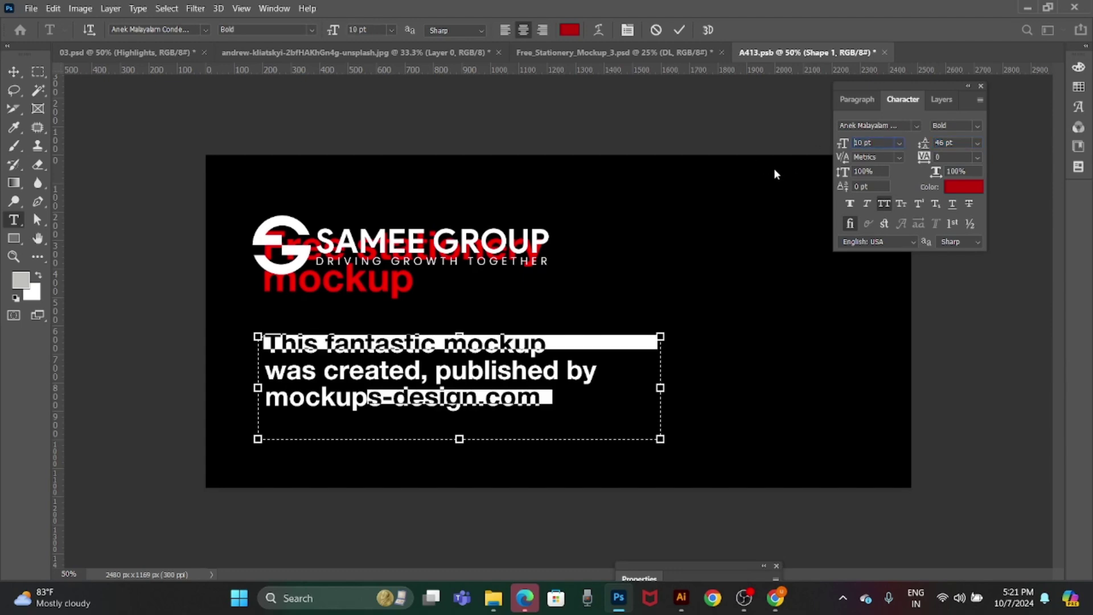
{"action": "key", "text": "shift+Up"}
{"action": "key", "text": "shift+Up"}
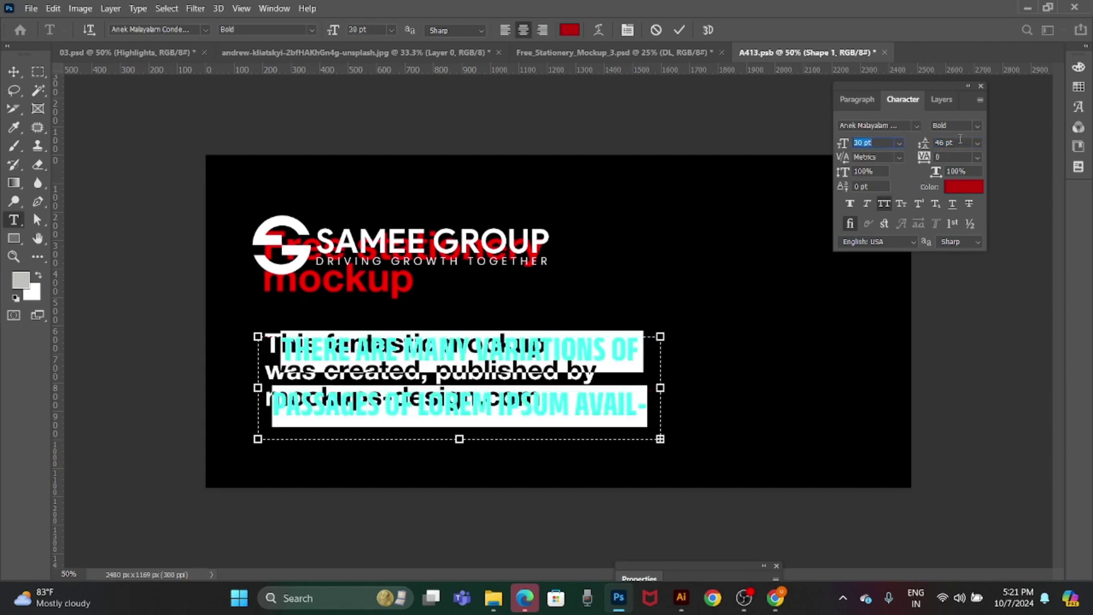
{"action": "left_click", "coordinate": [956, 141]}
{"action": "key", "text": "shift+Down"}
{"action": "key", "text": "shift+Down"}
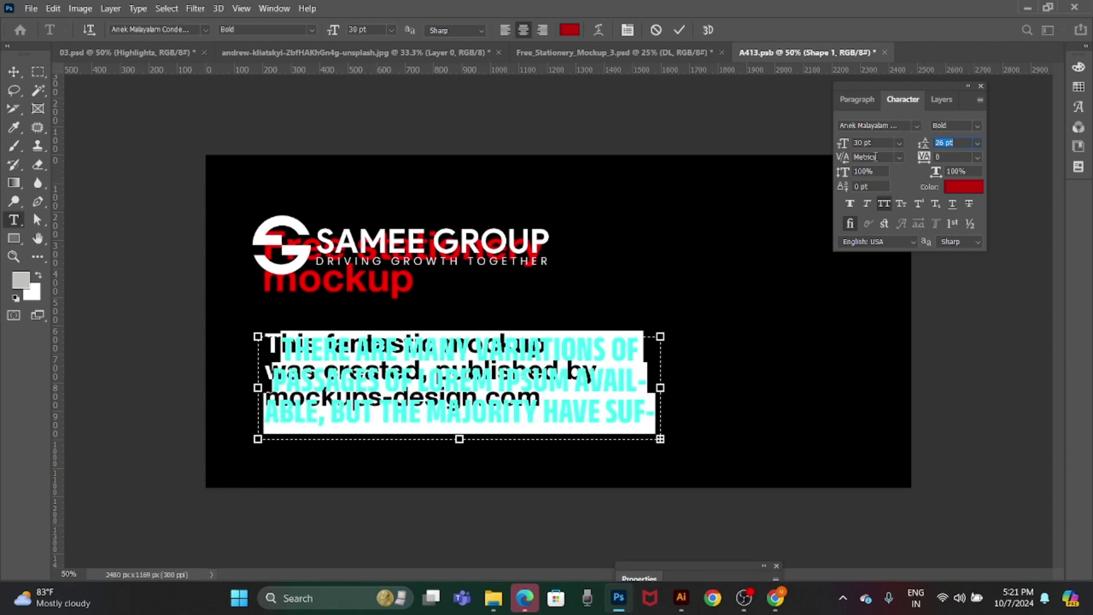
{"action": "key", "text": "shift+Down"}
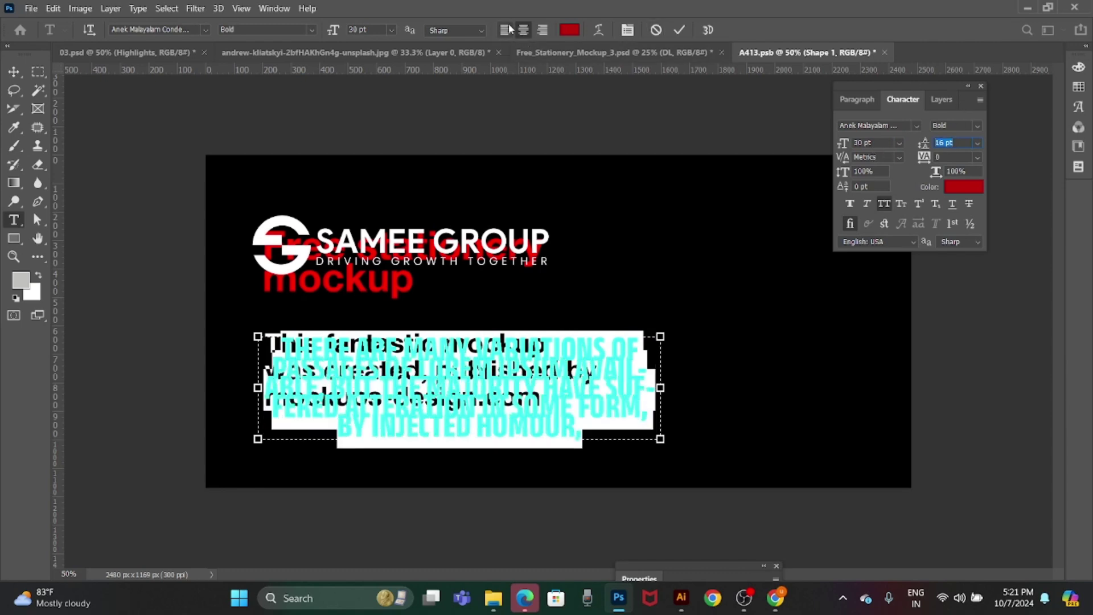
{"action": "left_click", "coordinate": [512, 31]}
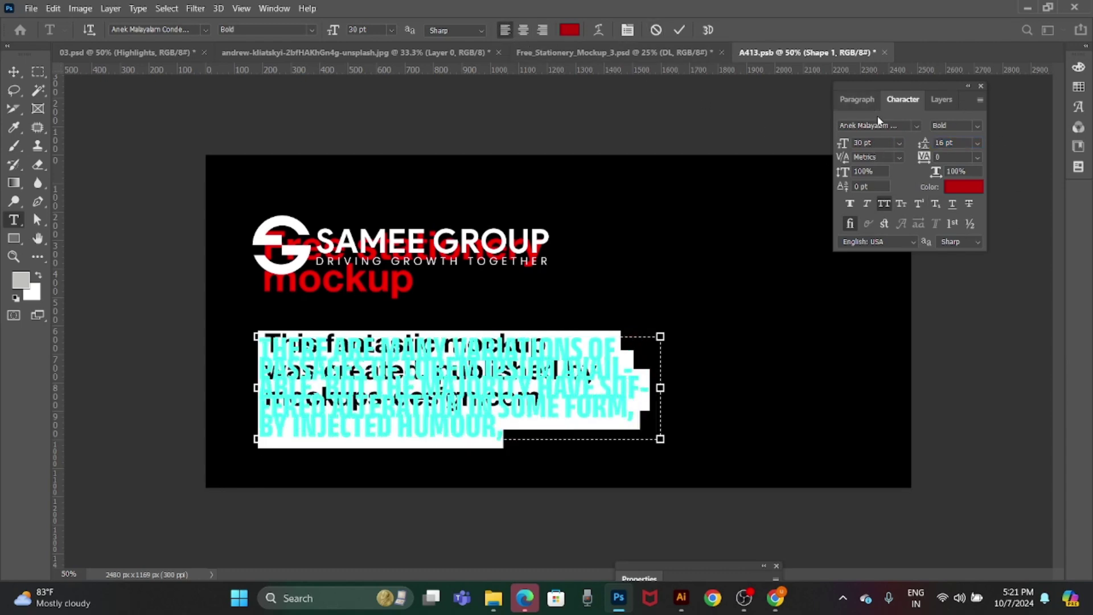
Set the font to Poppins Medium at 21 pt with 16 pt leading, All Caps off, and commit.
{"action": "left_click", "coordinate": [893, 125]}
{"action": "type", "text": "po"}
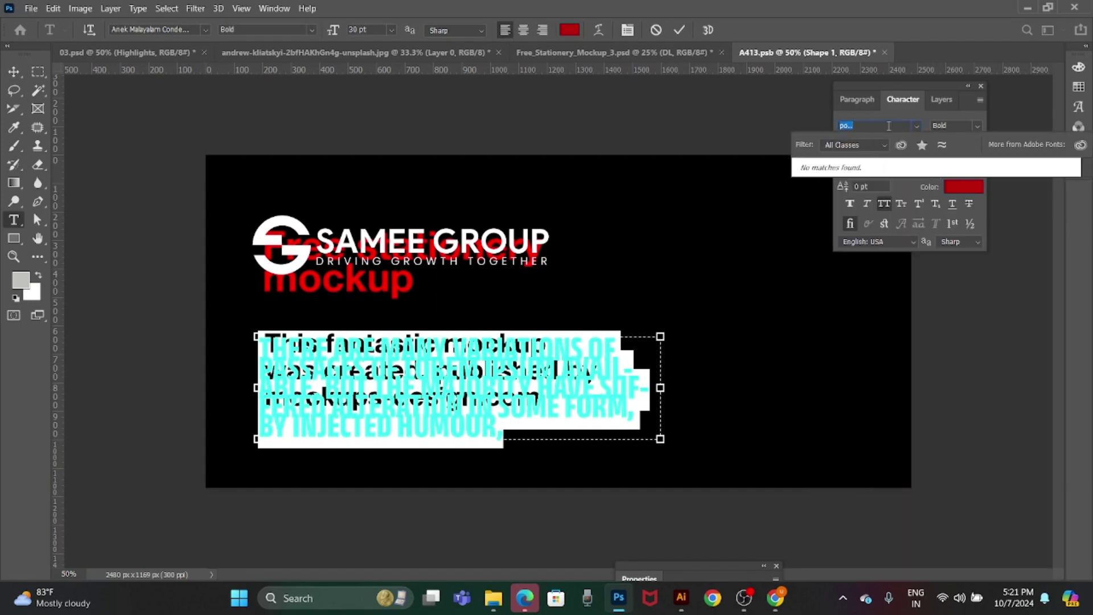
{"action": "type", "text": "ppins"}
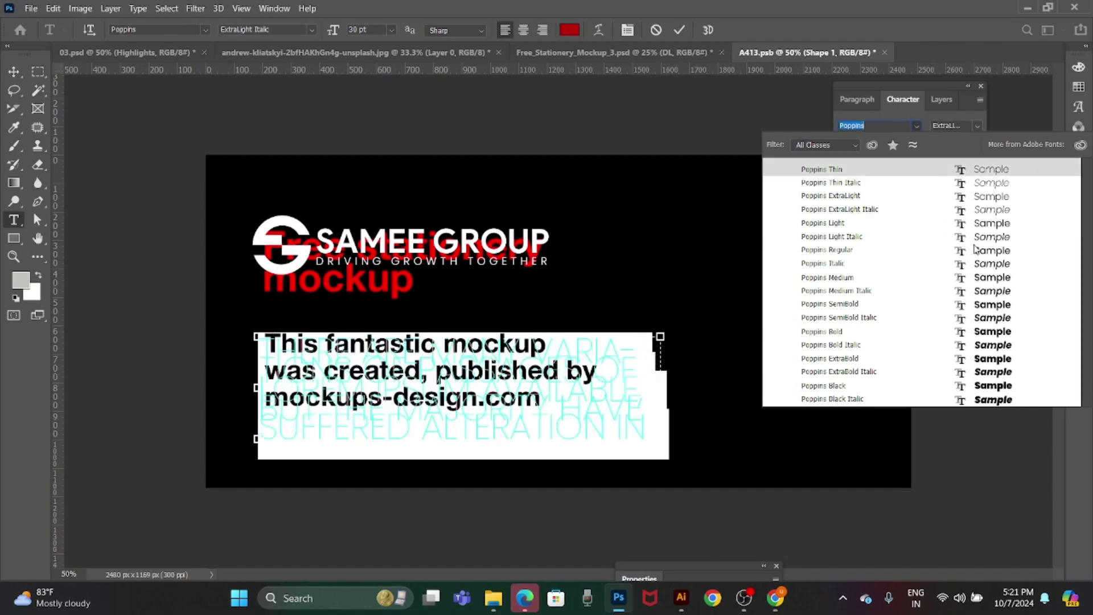
{"action": "left_click", "coordinate": [990, 279]}
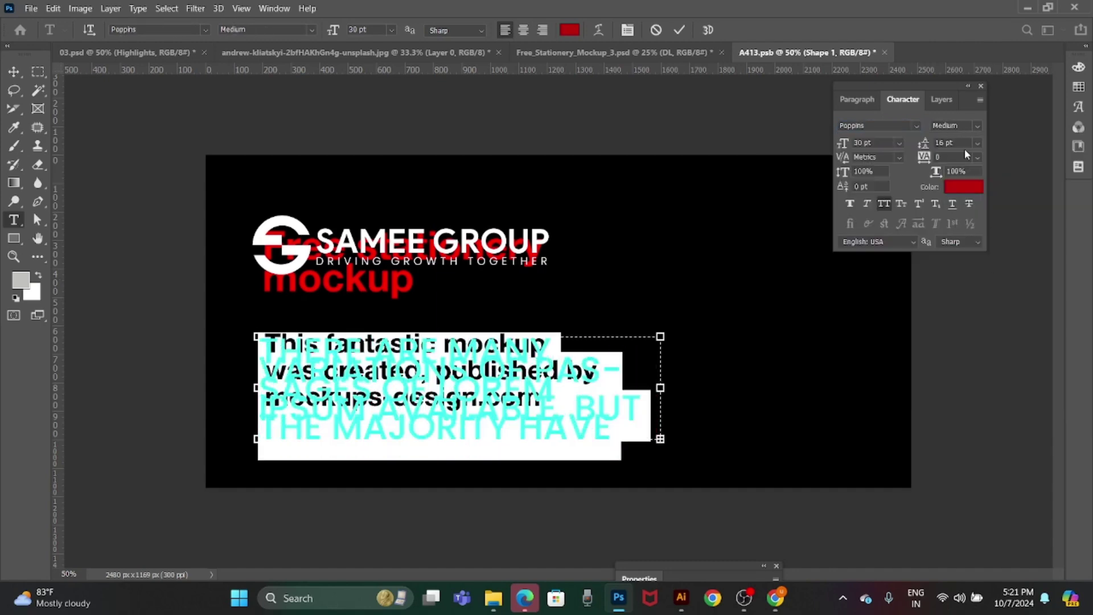
{"action": "left_click", "coordinate": [871, 142]}
{"action": "key", "text": "Down"}
{"action": "key", "text": "Down"}
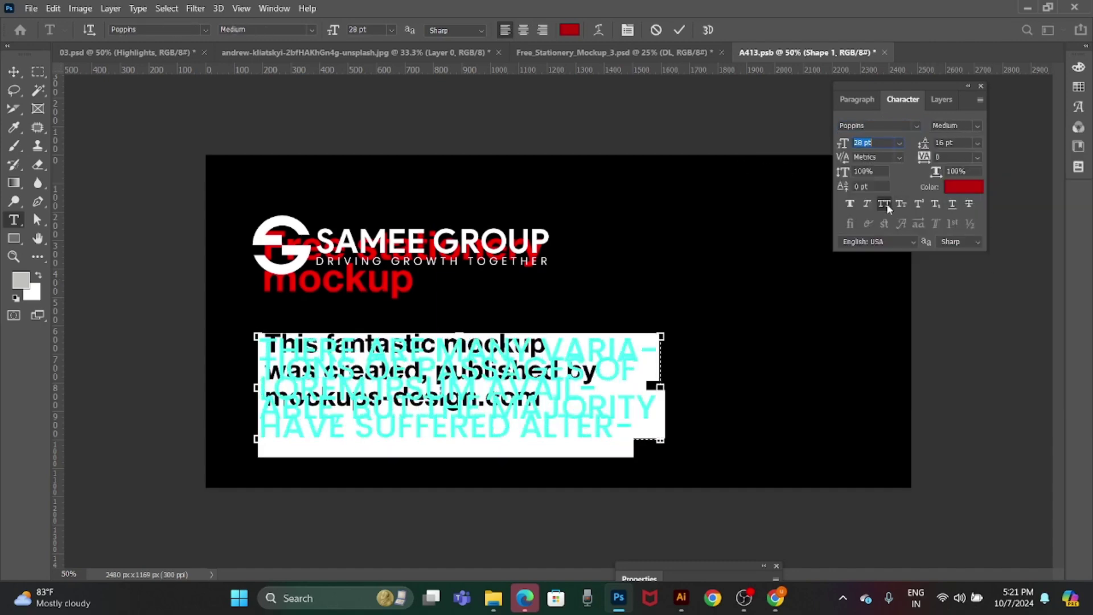
{"action": "left_click", "coordinate": [885, 203]}
{"action": "left_click", "coordinate": [967, 144]}
{"action": "key", "text": "Down"}
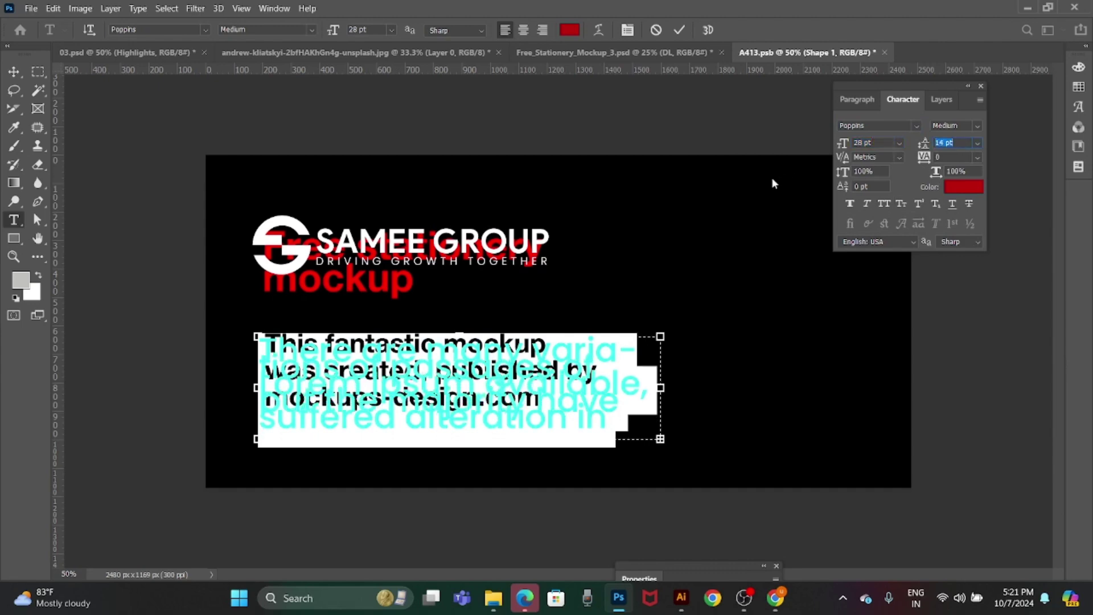
{"action": "key", "text": "Up"}
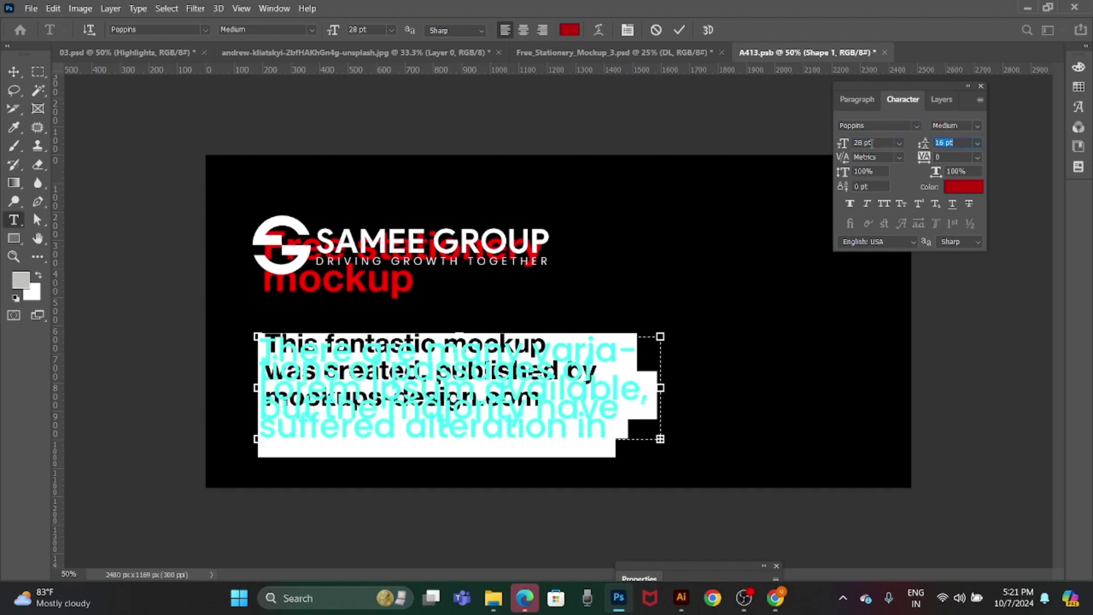
{"action": "left_click", "coordinate": [871, 143]}
{"action": "key", "text": "Down"}
{"action": "key", "text": "Down"}
{"action": "key", "text": "Down"}
{"action": "key", "text": "Down"}
{"action": "key", "text": "Down"}
{"action": "key", "text": "Down"}
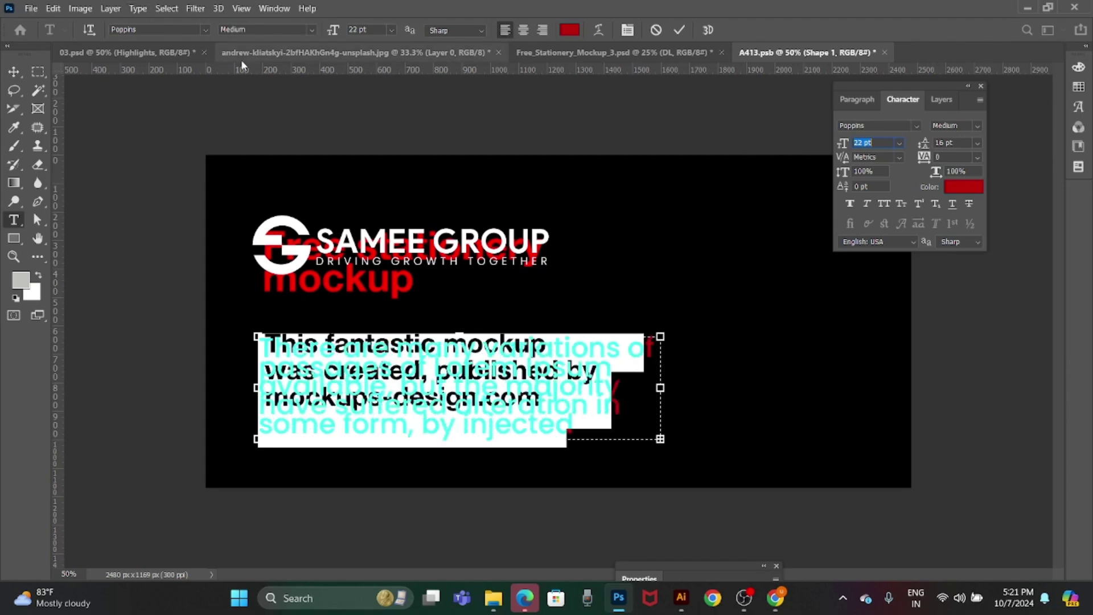
{"action": "key", "text": "Down"}
{"action": "left_click", "coordinate": [14, 71]}
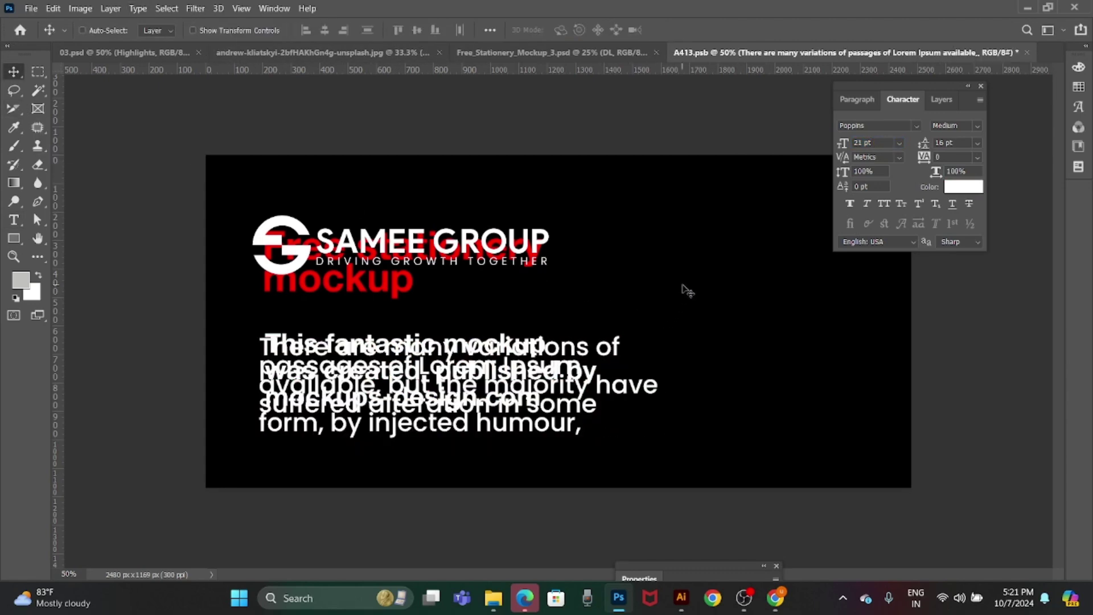
Copy the green SAMEE GROUP logo from the Illustrator identity file and return to Photoshop.
{"action": "key", "text": "alt+Tab"}
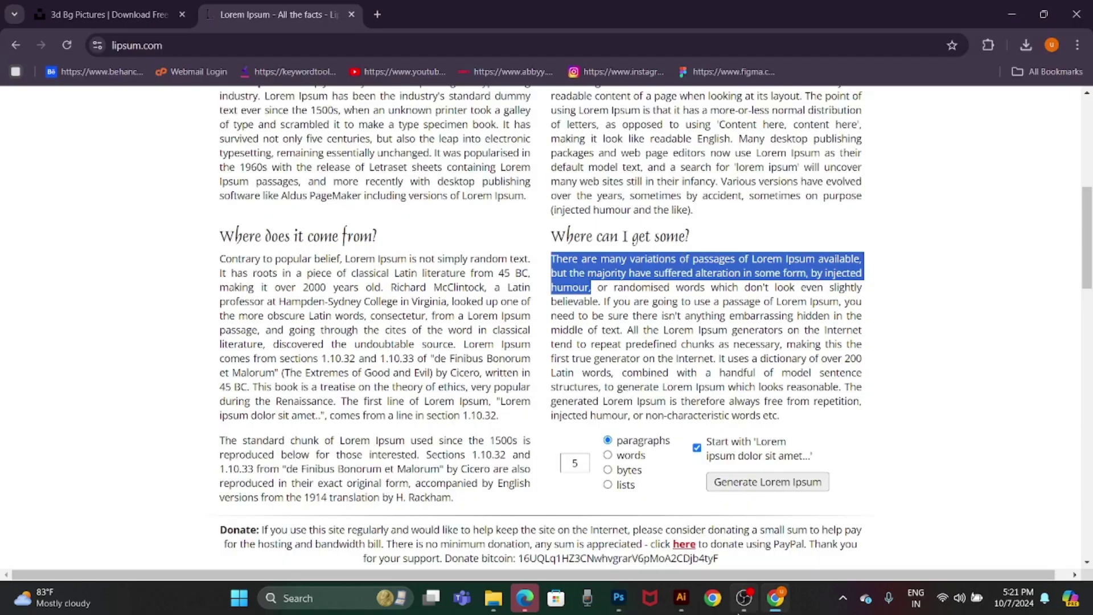
{"action": "left_click", "coordinate": [681, 598]}
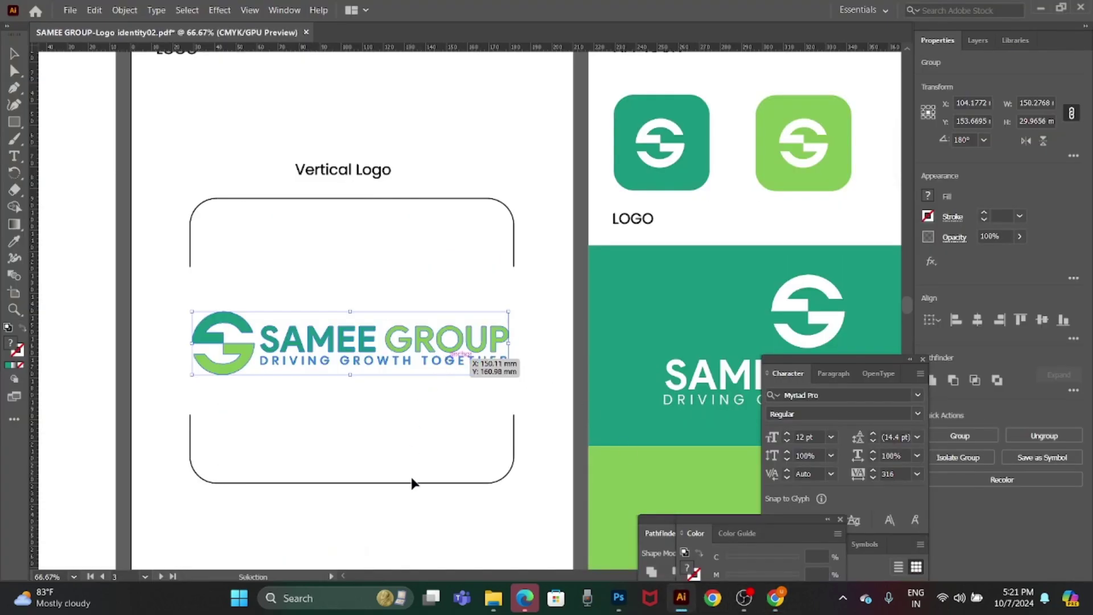
{"action": "key", "text": "alt+Tab"}
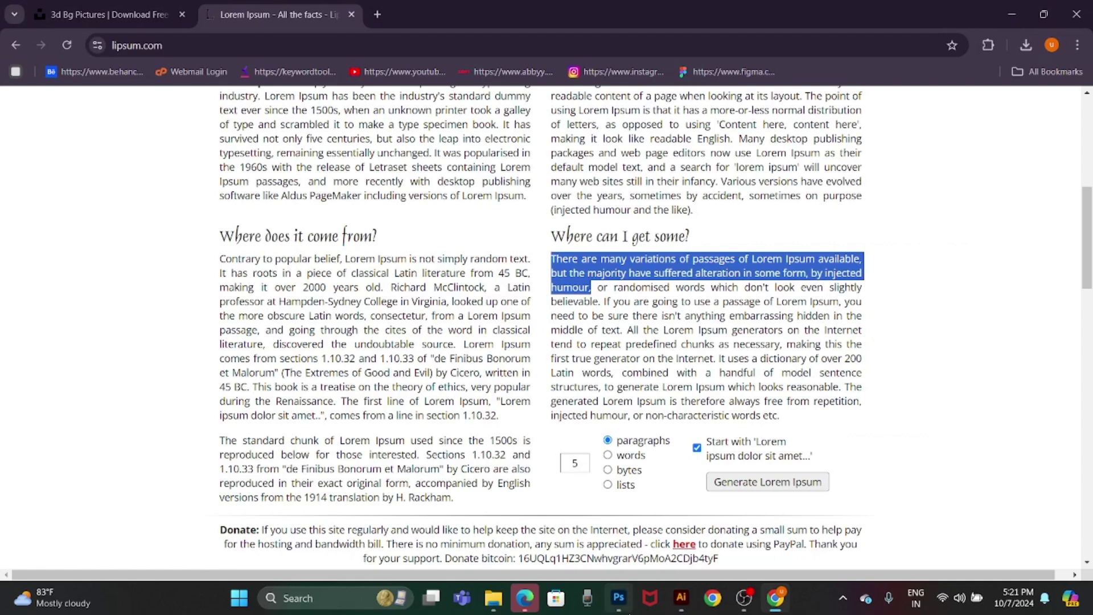
{"action": "left_click", "coordinate": [619, 598]}
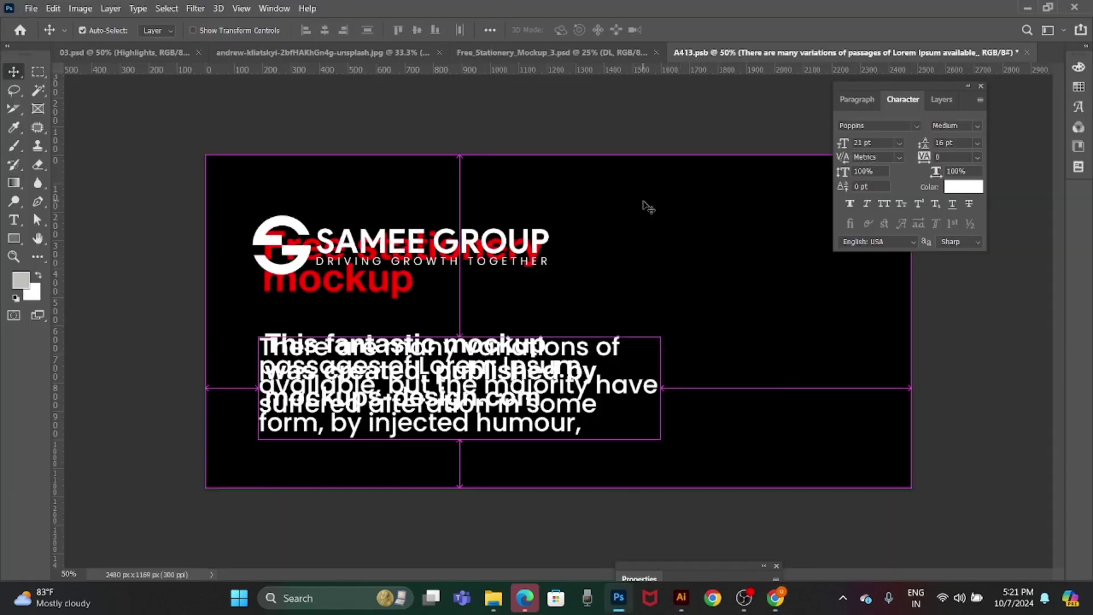
Paste the logo as pixels and fill the card background layer with teal sampled from its lettering.
{"action": "key", "text": "ctrl+v"}
{"action": "left_click", "coordinate": [486, 191]}
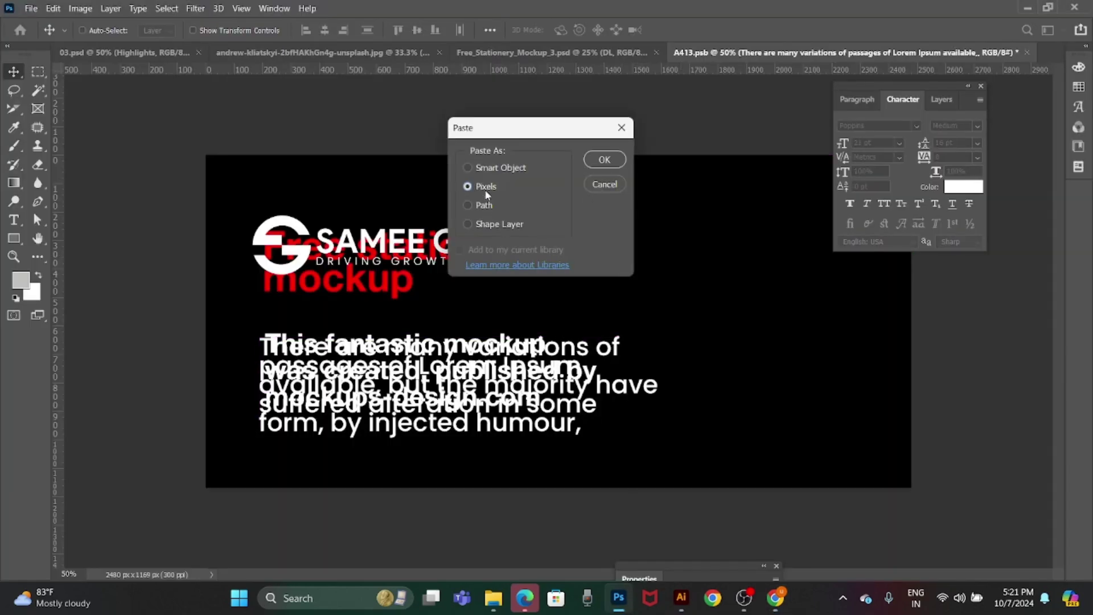
{"action": "key", "text": "Return"}
{"action": "key", "text": "Return"}
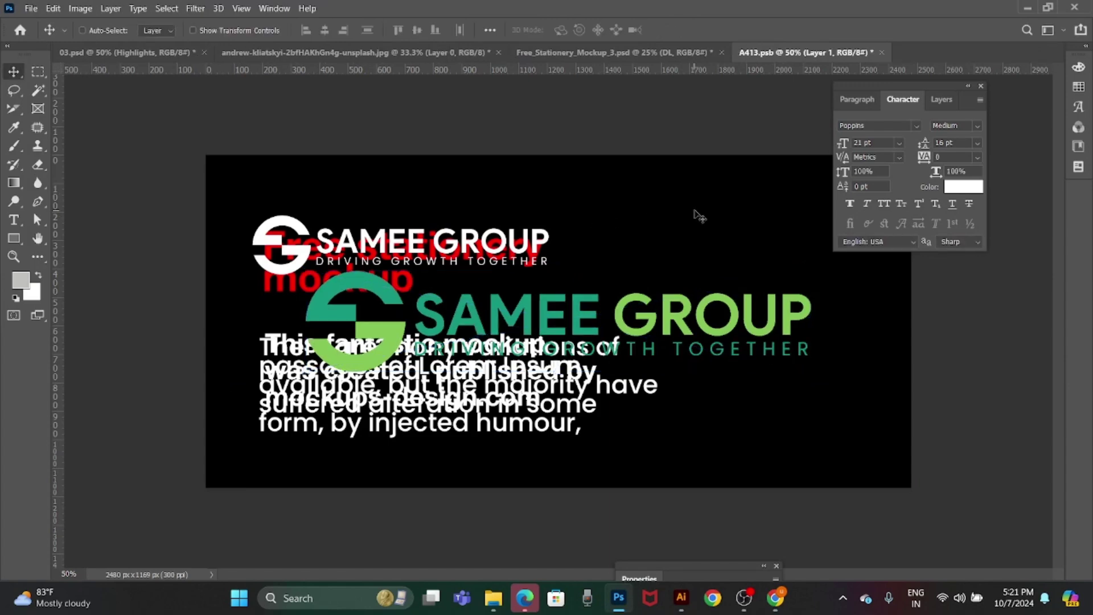
{"action": "right_click", "coordinate": [716, 191]}
{"action": "left_click", "coordinate": [722, 192]}
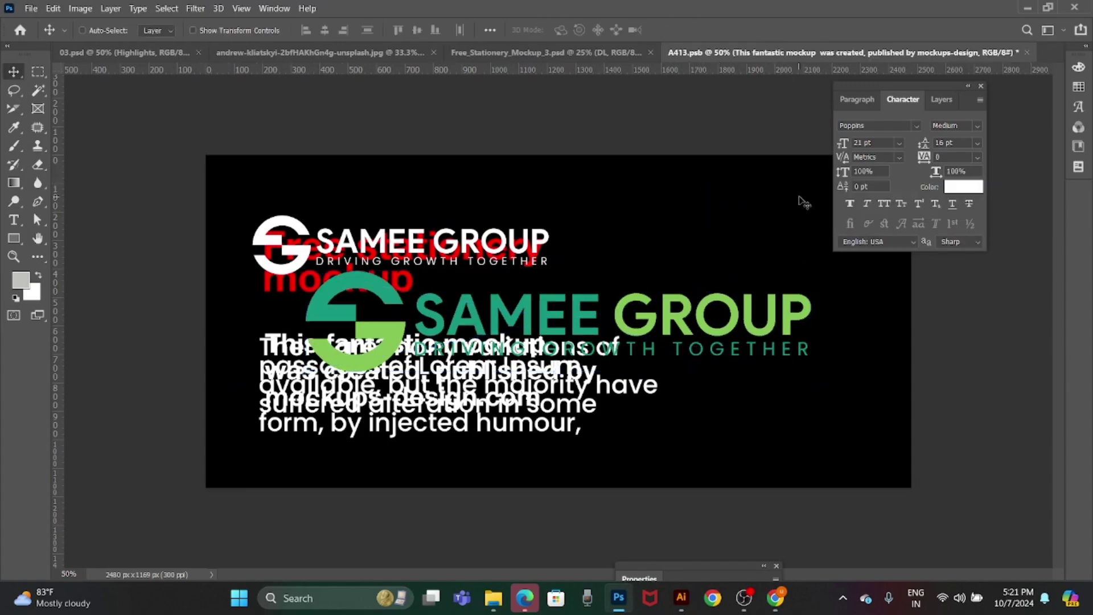
{"action": "key", "text": "F7"}
{"action": "key", "text": "i"}
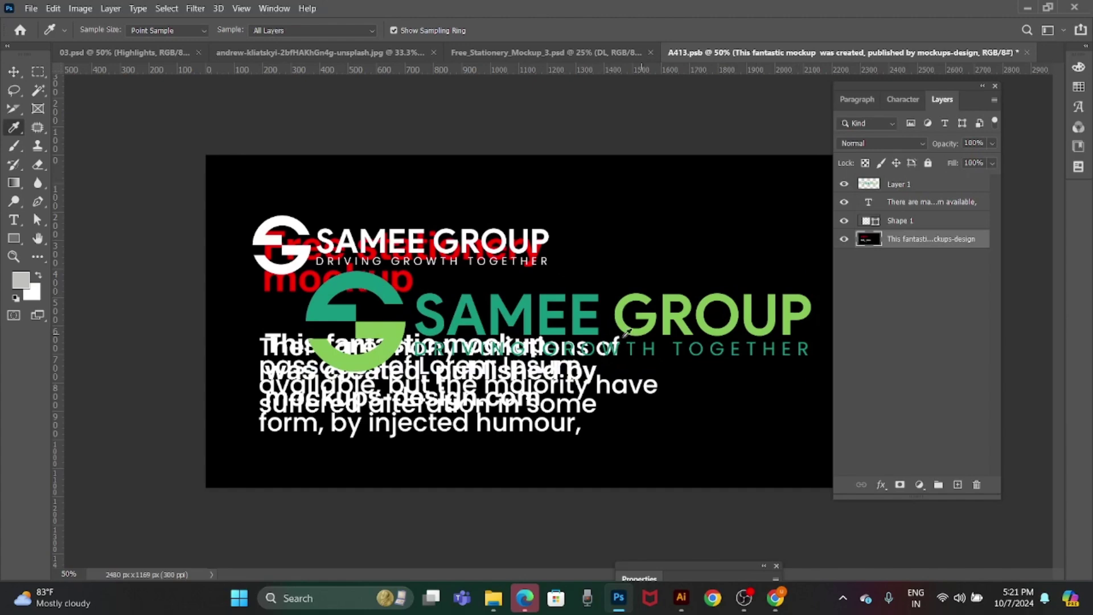
{"action": "left_click", "coordinate": [583, 299]}
{"action": "key", "text": "alt+BackSpace"}
{"action": "key", "text": "v"}
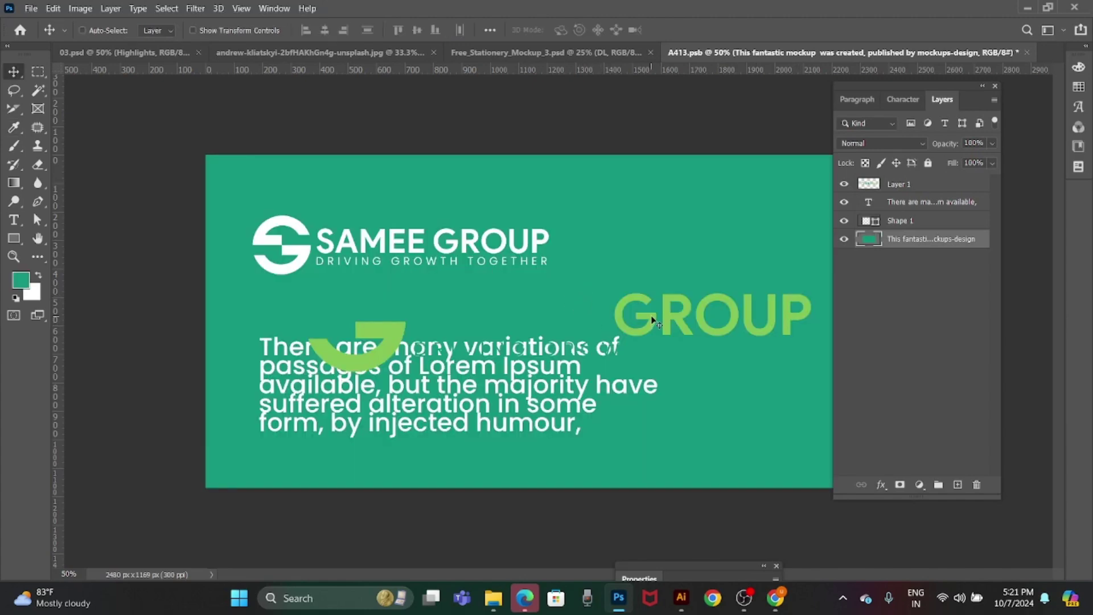
Select the pasted green logo layer and delete it.
{"action": "right_click", "coordinate": [653, 321]}
{"action": "left_click", "coordinate": [671, 324]}
{"action": "left_click_drag", "start_coordinate": [659, 325], "coordinate": [665, 279]}
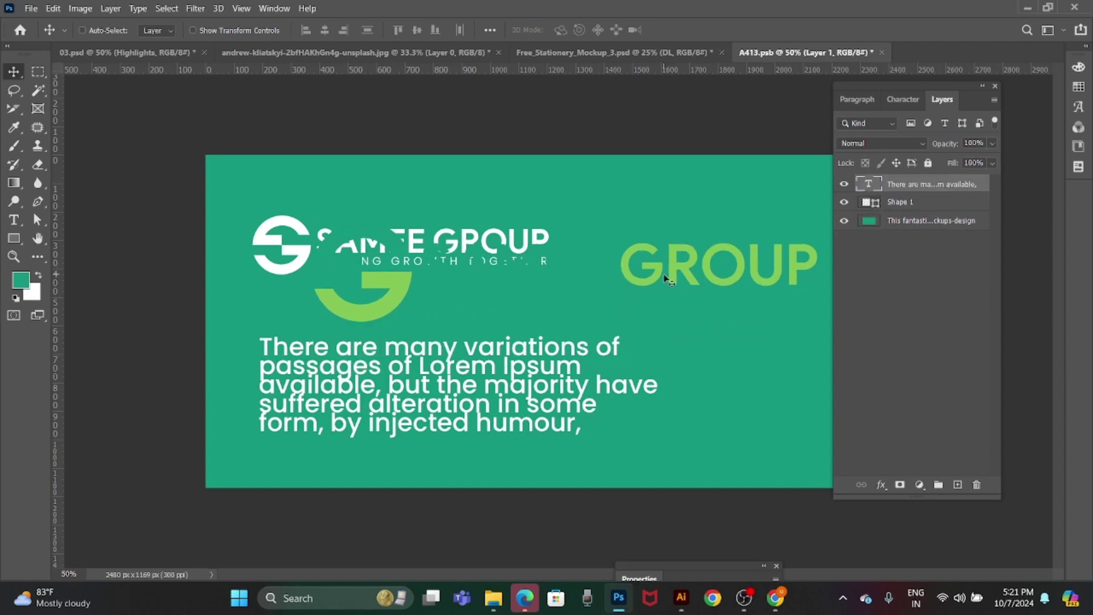
{"action": "key", "text": "Delete"}
Set the Lorem Ipsum paragraph's line spacing to 22 pt in the Character panel.
{"action": "right_click", "coordinate": [431, 393]}
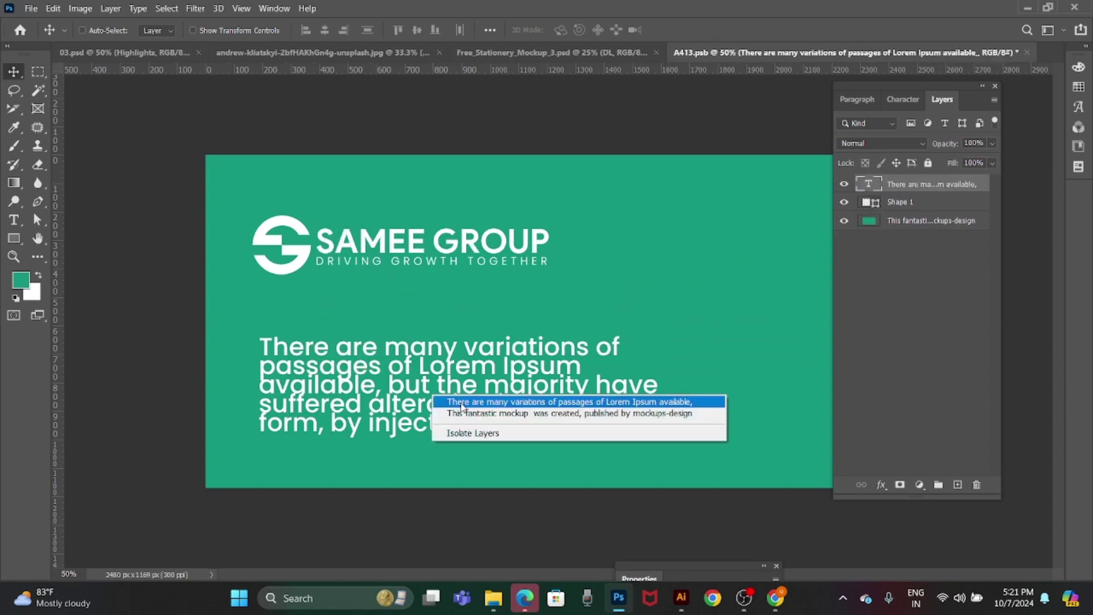
{"action": "left_click", "coordinate": [464, 407]}
{"action": "double_click", "coordinate": [469, 373]}
{"action": "key", "text": "ctrl+a"}
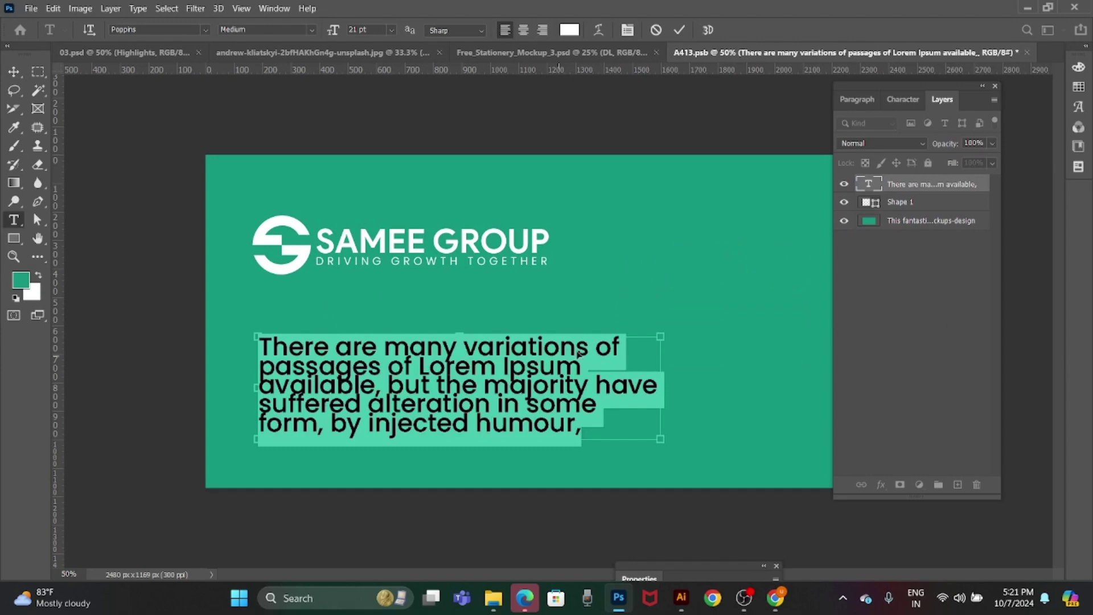
{"action": "left_click", "coordinate": [903, 99]}
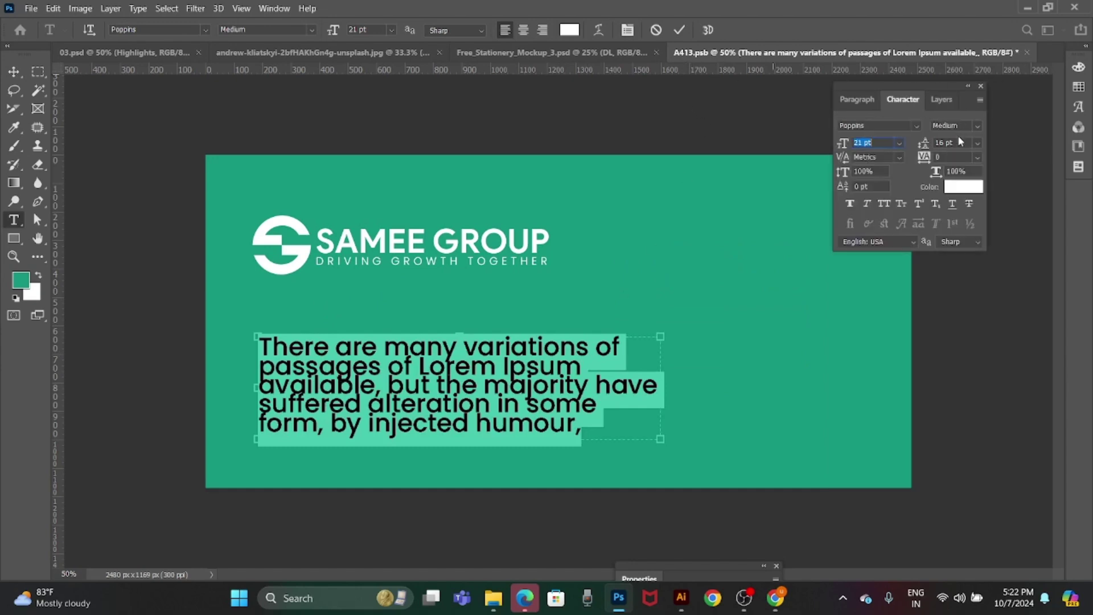
{"action": "left_click", "coordinate": [945, 143]}
{"action": "scroll", "coordinate": [880, 143], "scroll_direction": "up", "scroll_amount": 14}
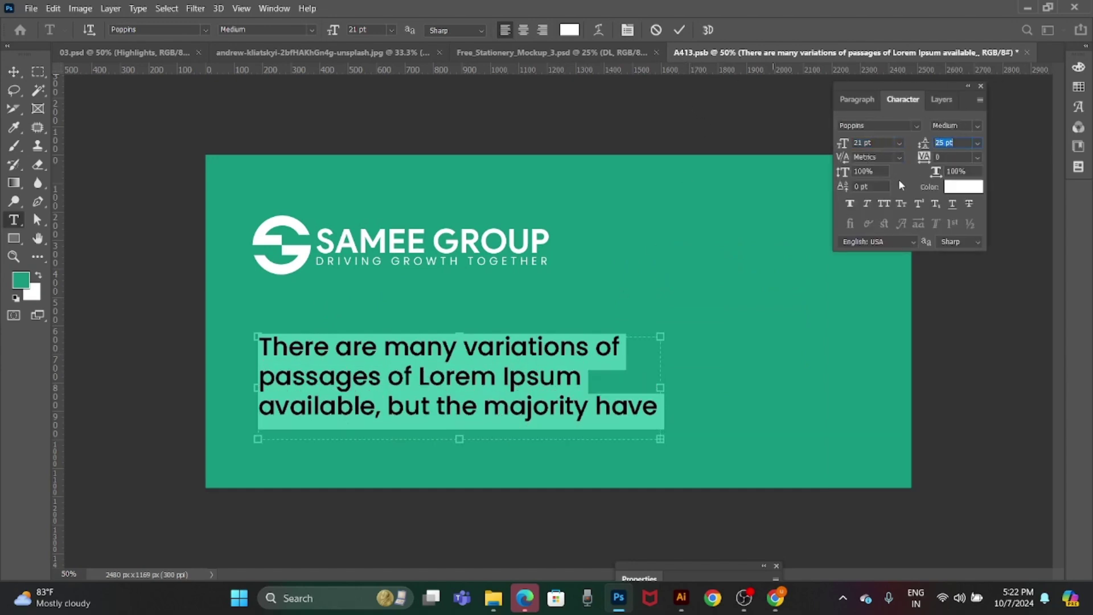
{"action": "scroll", "coordinate": [898, 179], "scroll_direction": "down", "scroll_amount": 8}
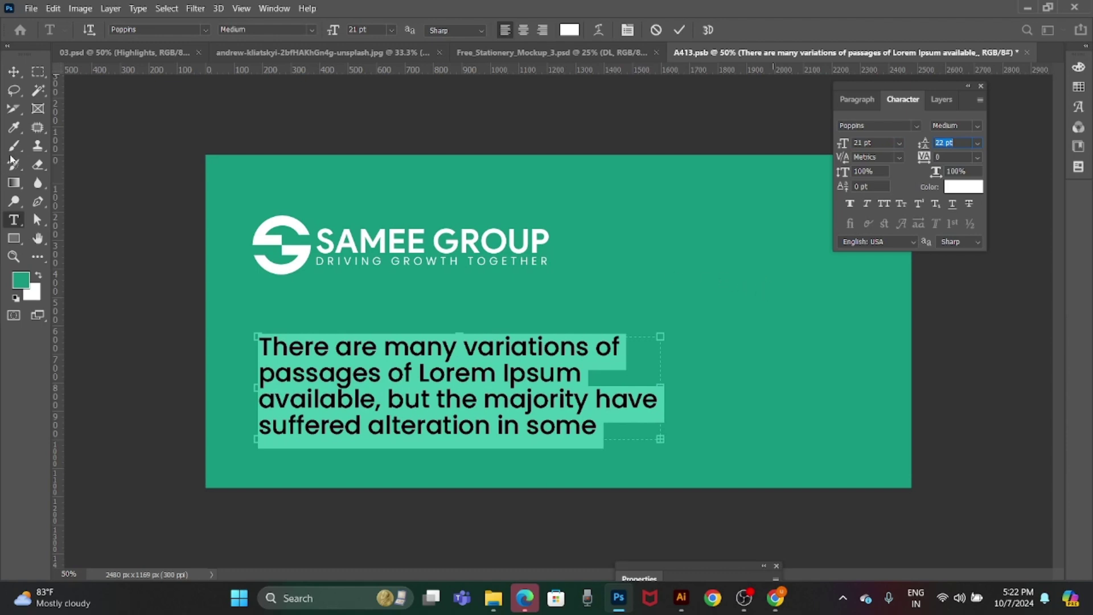
Nudge the paragraph slightly left and save the document.
{"action": "left_click", "coordinate": [13, 72]}
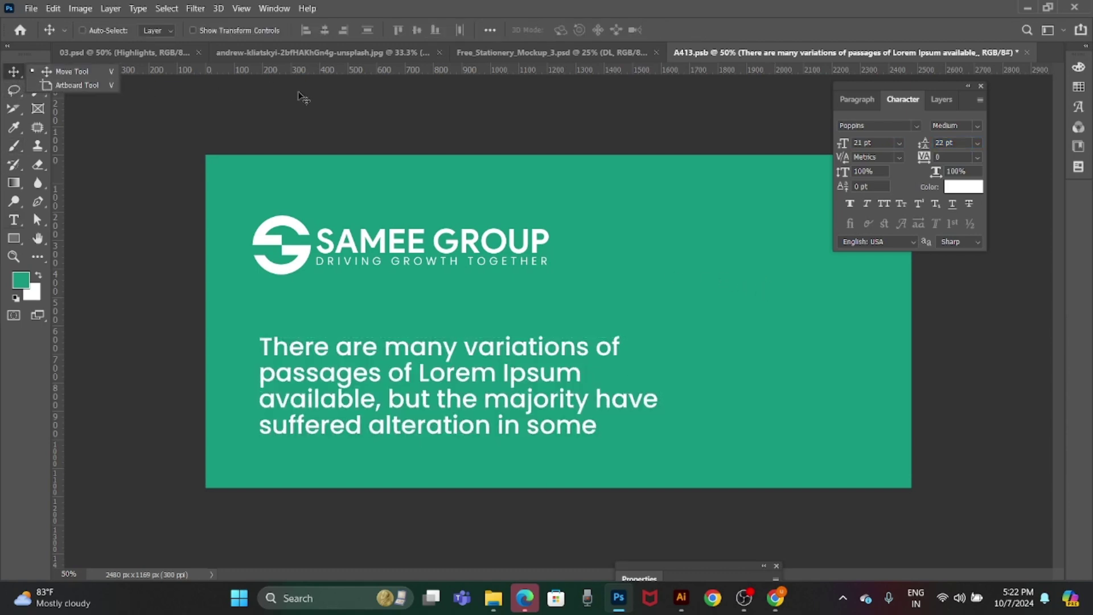
{"action": "left_click_drag", "start_coordinate": [359, 371], "coordinate": [354, 373]}
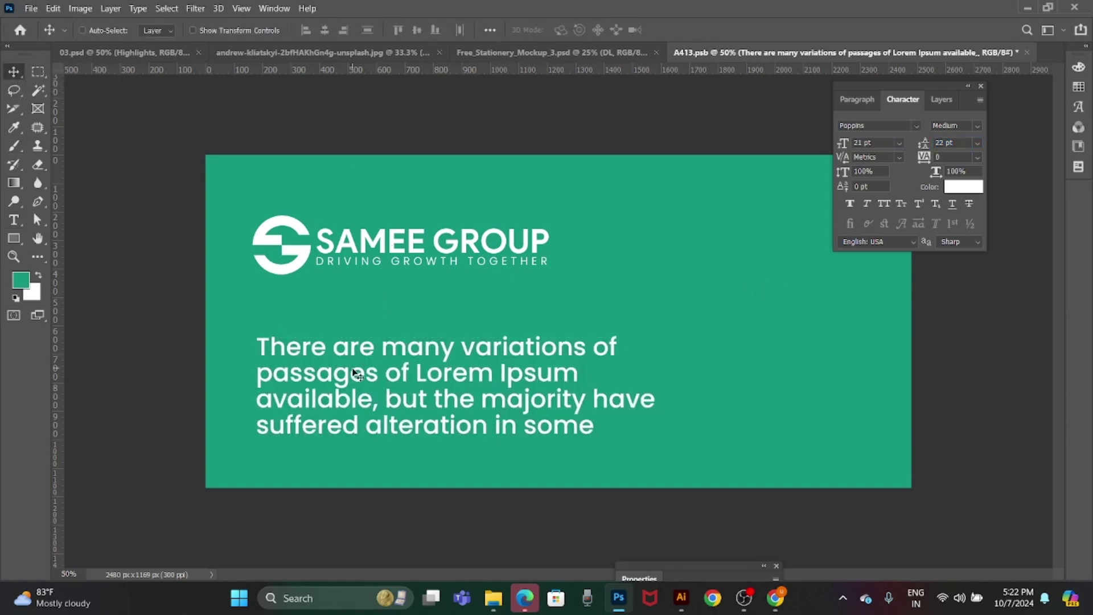
{"action": "key", "text": "ctrl+s"}
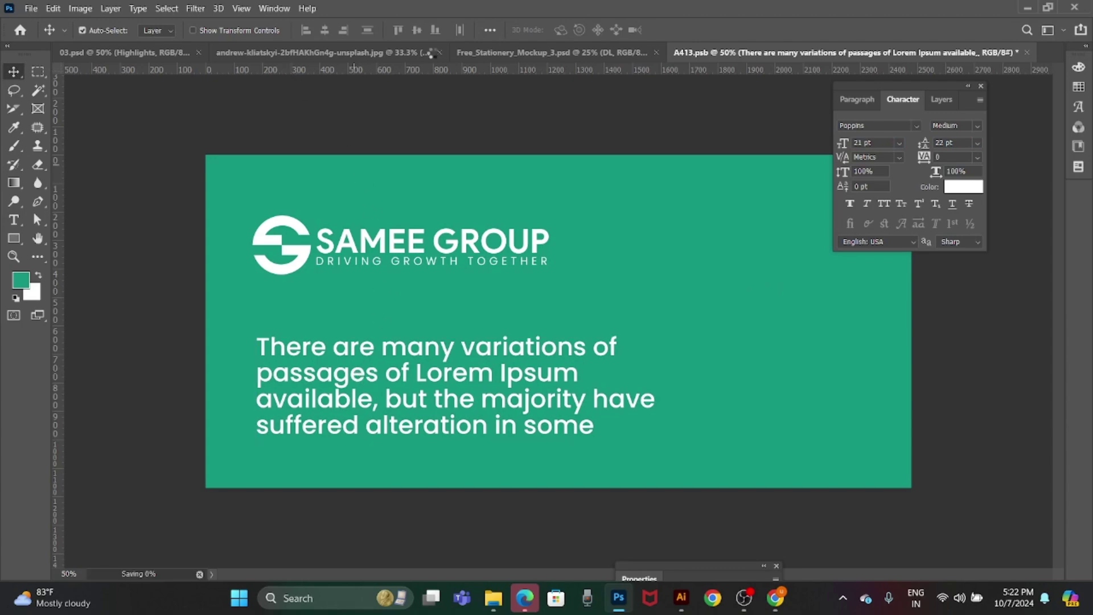
Close the Free_Stationery_Mockup_3 document, answering the save-changes prompt.
{"action": "left_click", "coordinate": [491, 53]}
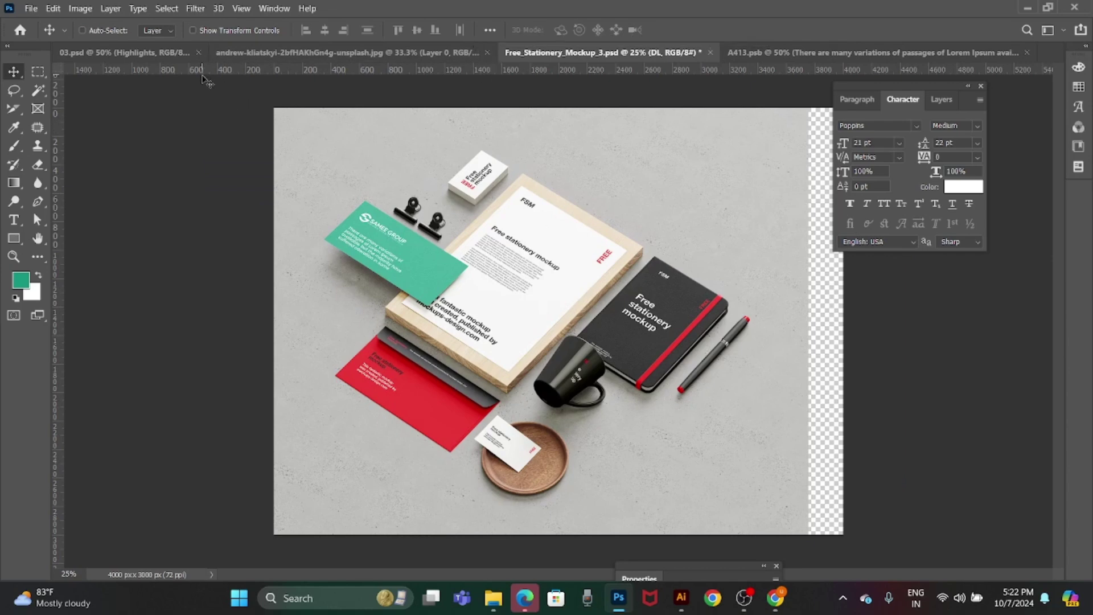
{"action": "key", "text": "ctrl+w"}
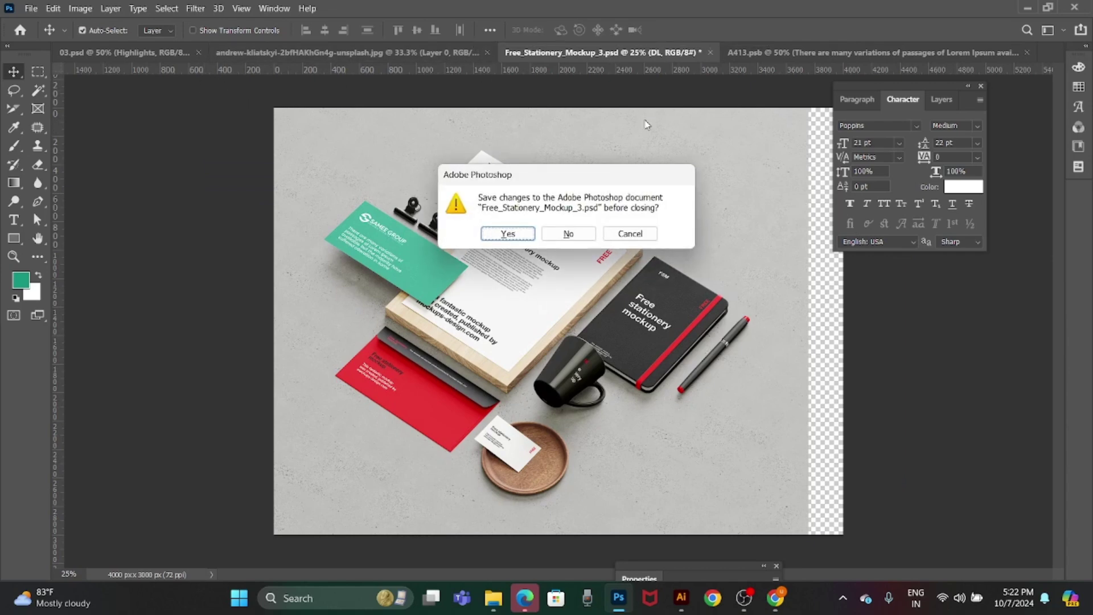
{"action": "left_click", "coordinate": [572, 238]}
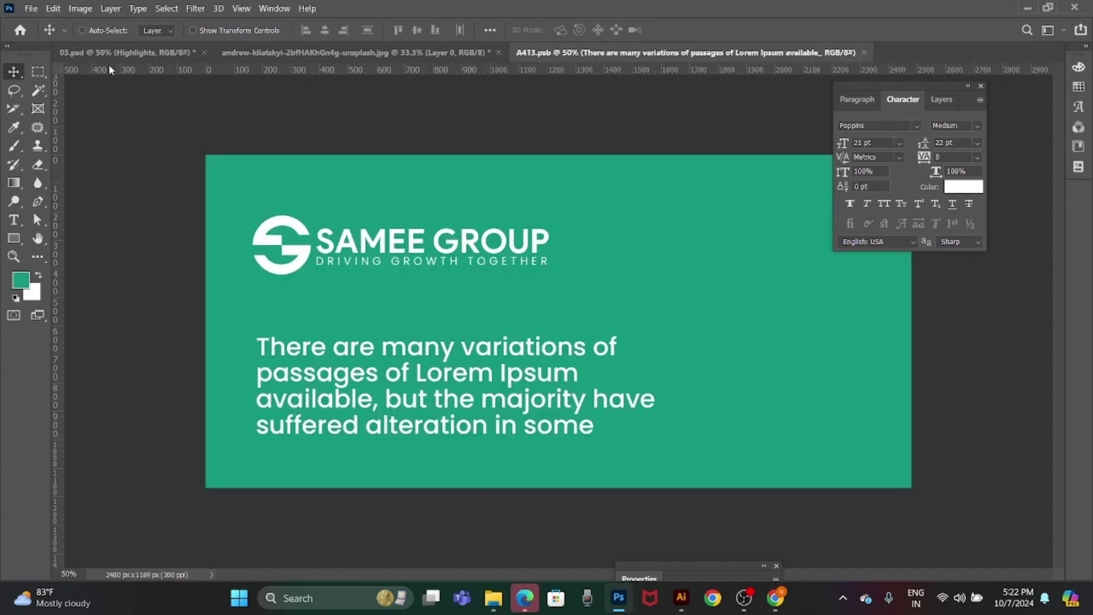
Select all of the green card design and copy it.
{"action": "left_click", "coordinate": [122, 53]}
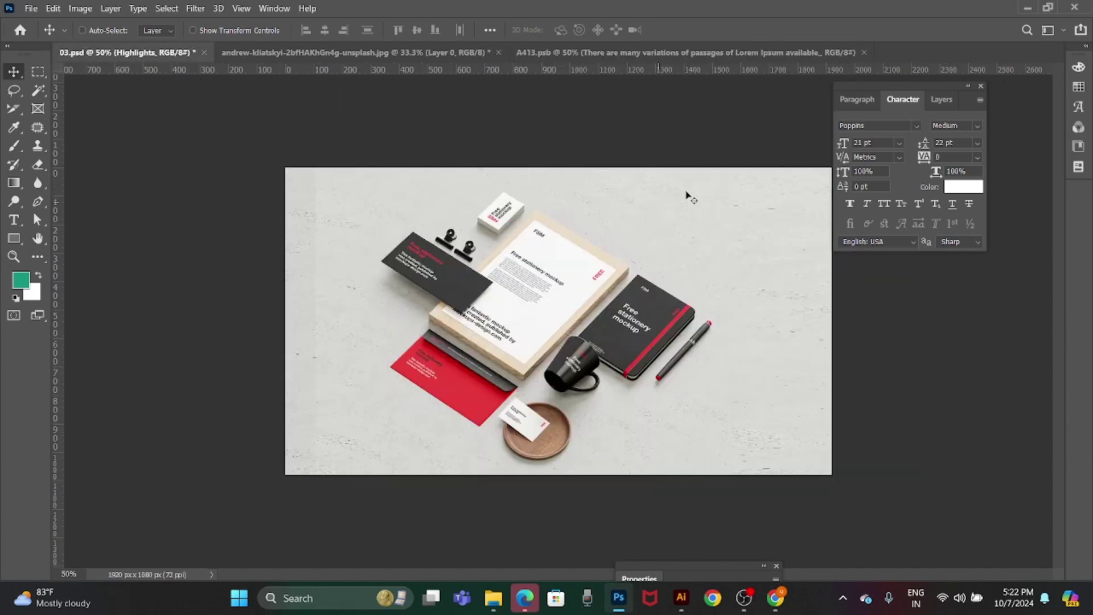
{"action": "left_click", "coordinate": [797, 52]}
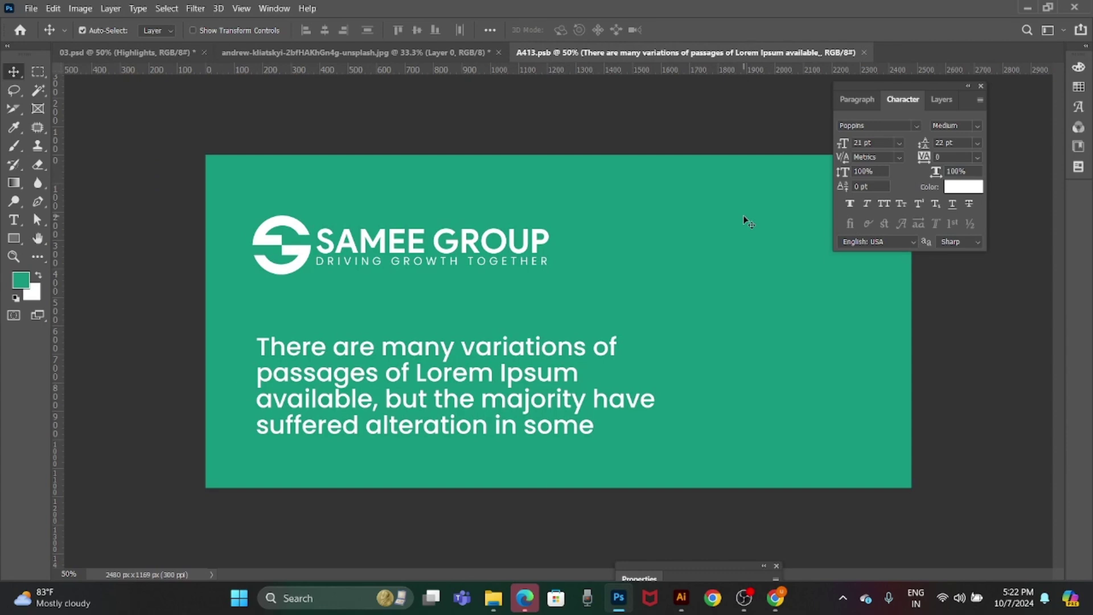
{"action": "key", "text": "ctrl+a"}
{"action": "key", "text": "ctrl+c"}
In 03.psd, select the DL card layer and show the Layers panel.
{"action": "left_click", "coordinate": [165, 52]}
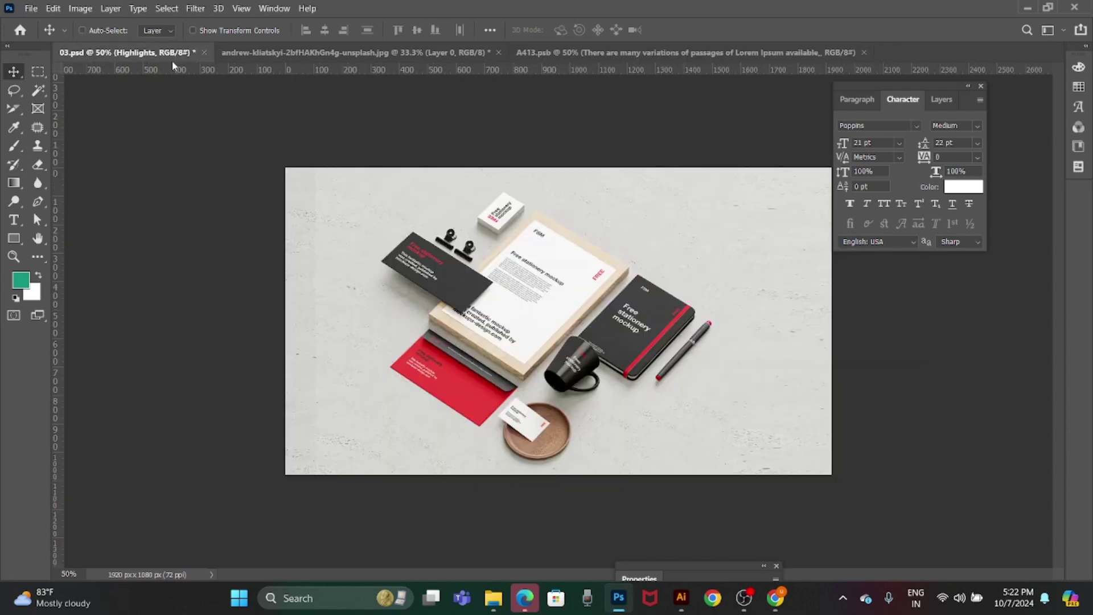
{"action": "right_click", "coordinate": [446, 282]}
{"action": "left_click", "coordinate": [471, 298]}
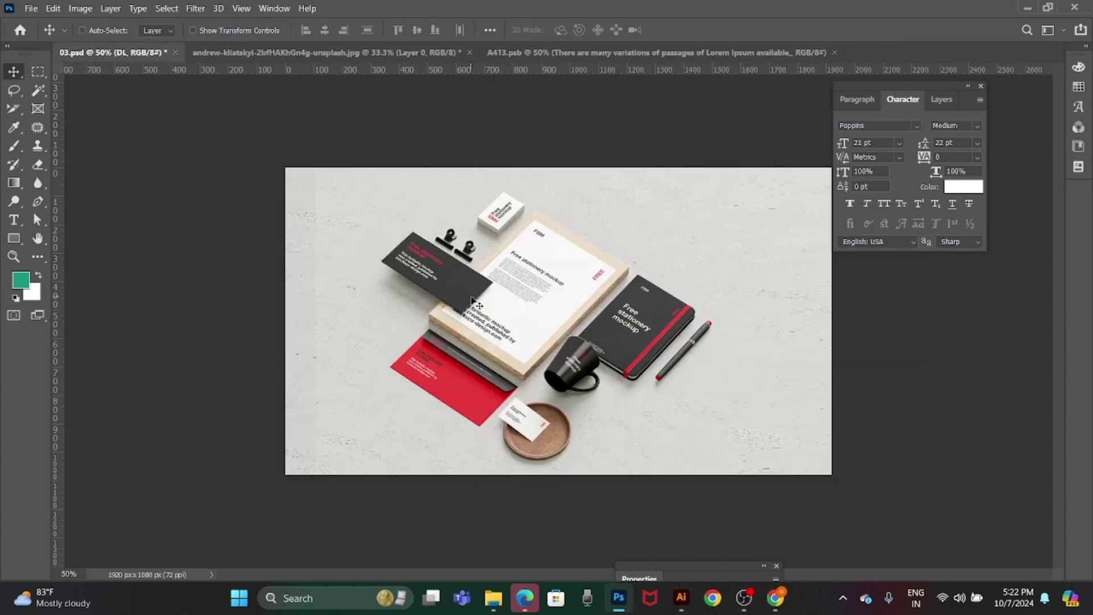
{"action": "key", "text": "F7"}
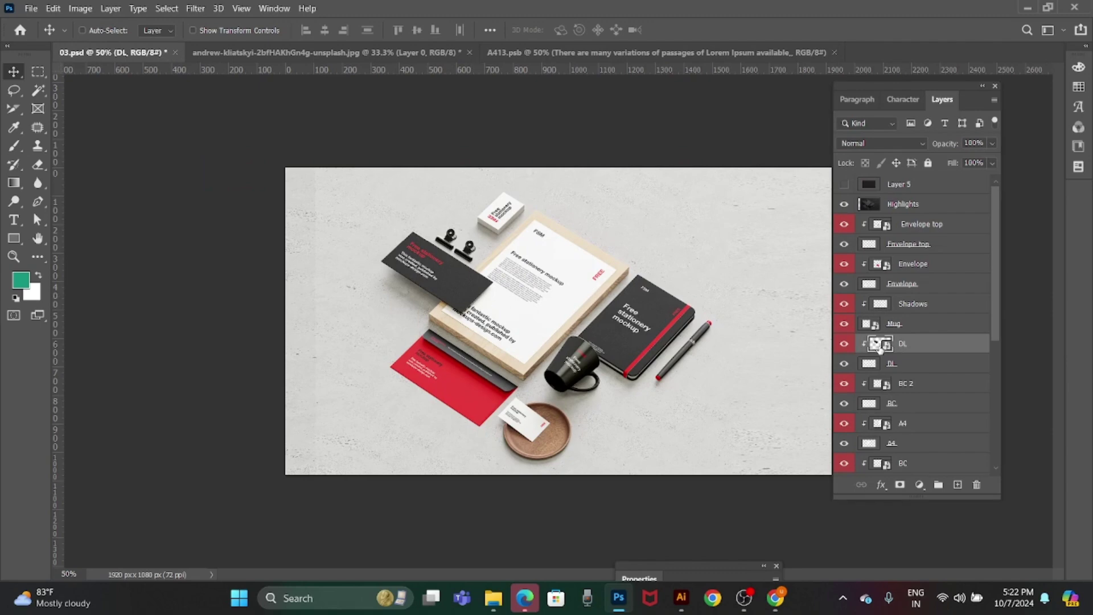
Paste the green SAMEE GROUP card design into the DL smart object's contents and save.
{"action": "double_click", "coordinate": [880, 345]}
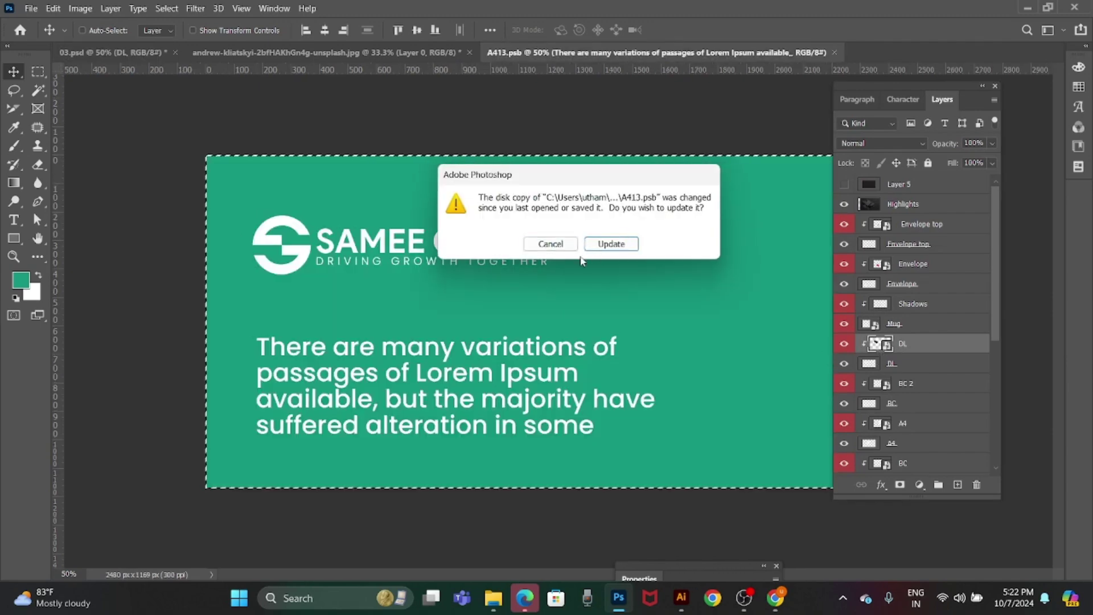
{"action": "key", "text": "Return"}
{"action": "key", "text": "ctrl+w"}
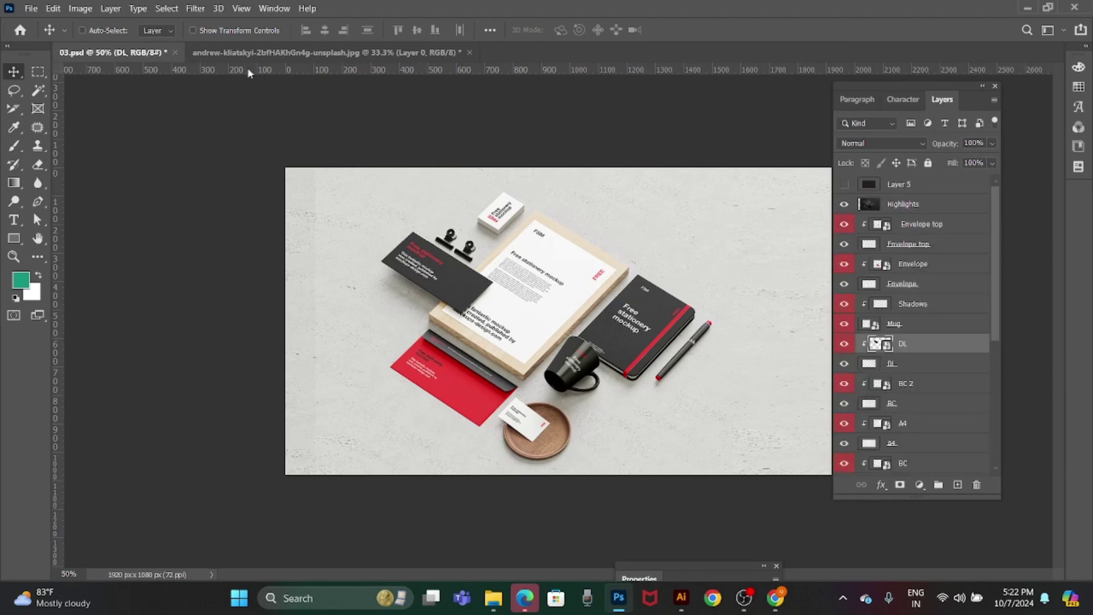
{"action": "double_click", "coordinate": [886, 349]}
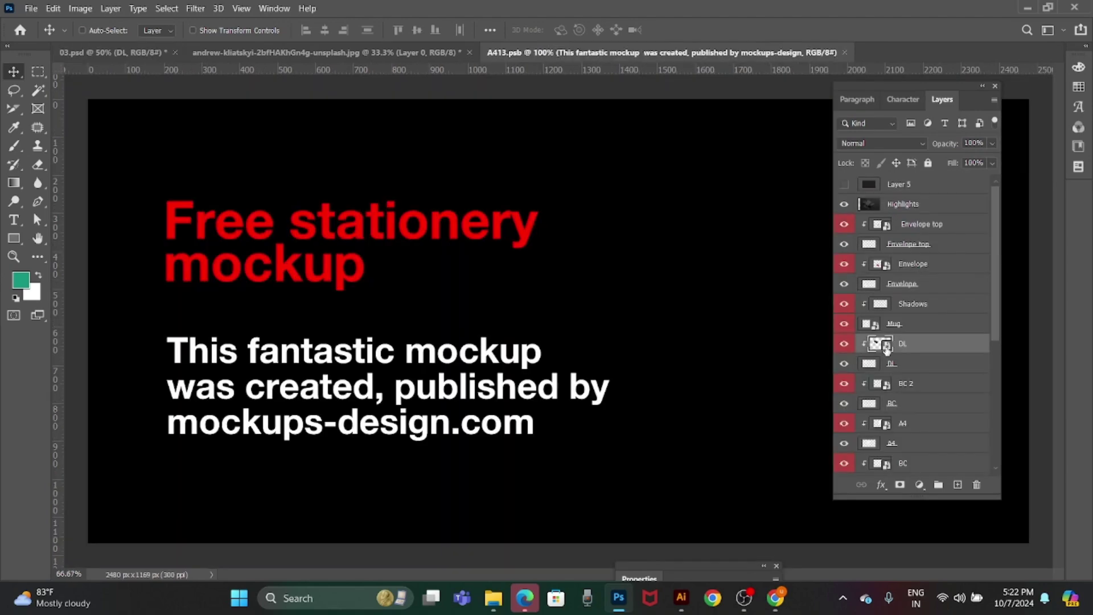
{"action": "key", "text": "ctrl+v"}
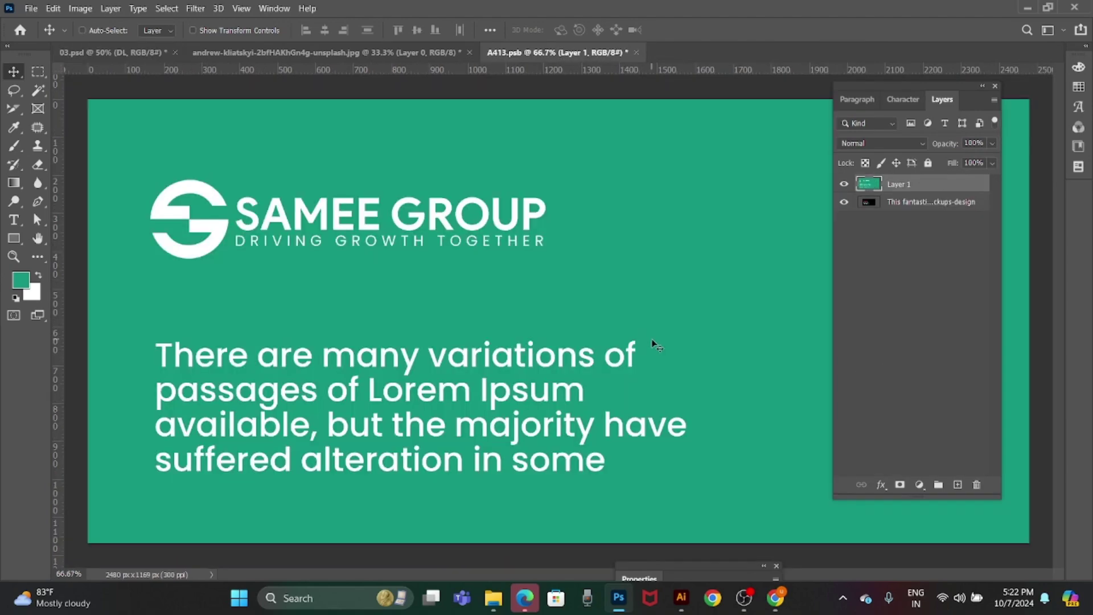
{"action": "key", "text": "ctrl+s"}
Return to 03.psd, select the Notepad layer and open its smart object contents.
{"action": "left_click", "coordinate": [95, 52]}
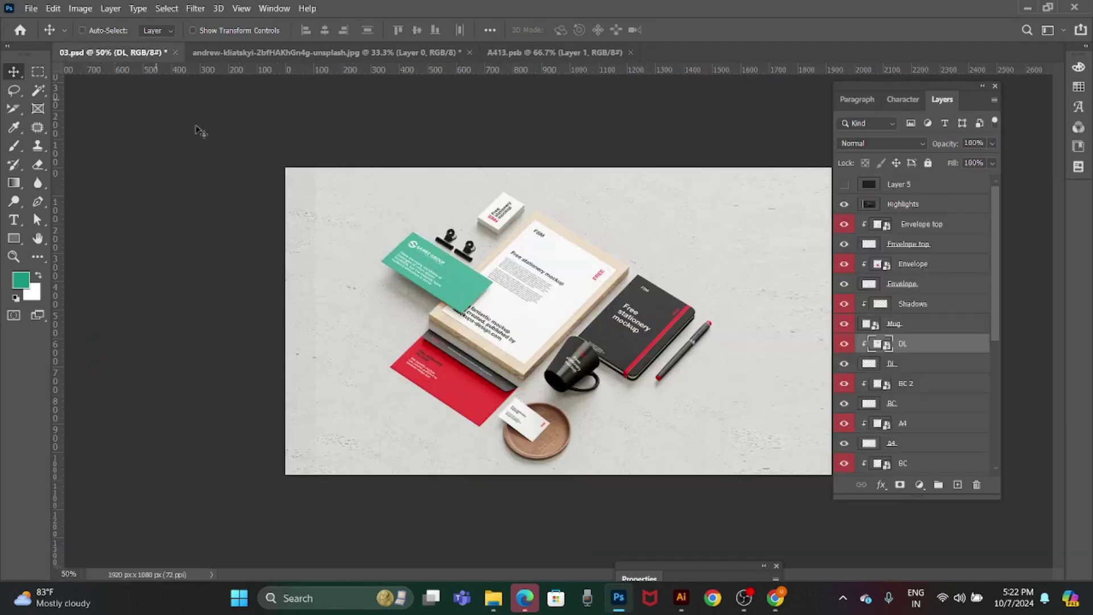
{"action": "right_click", "coordinate": [643, 307]}
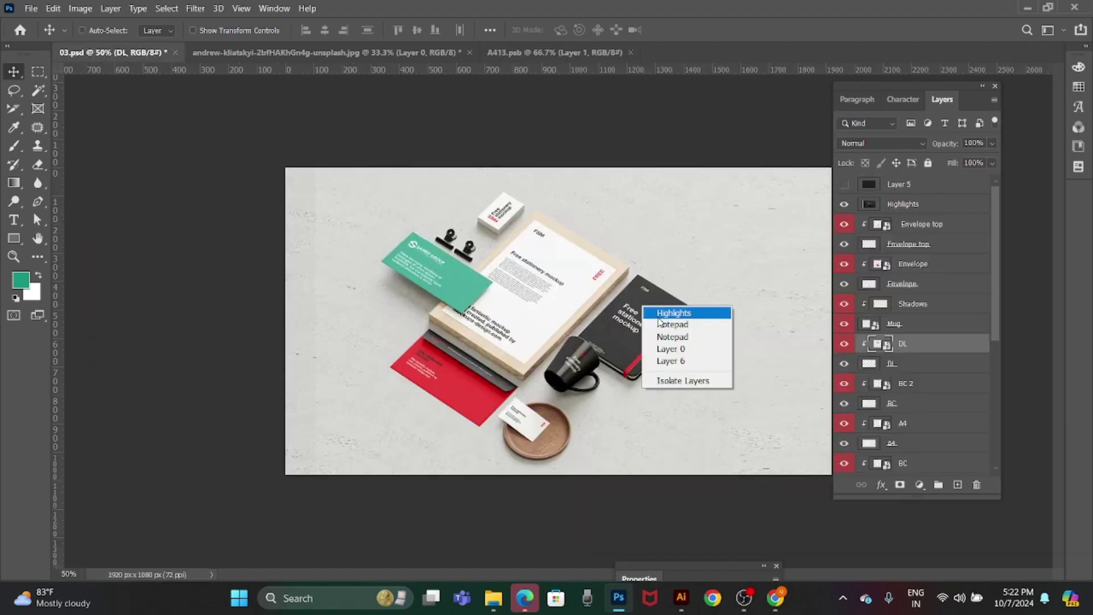
{"action": "left_click", "coordinate": [688, 338]}
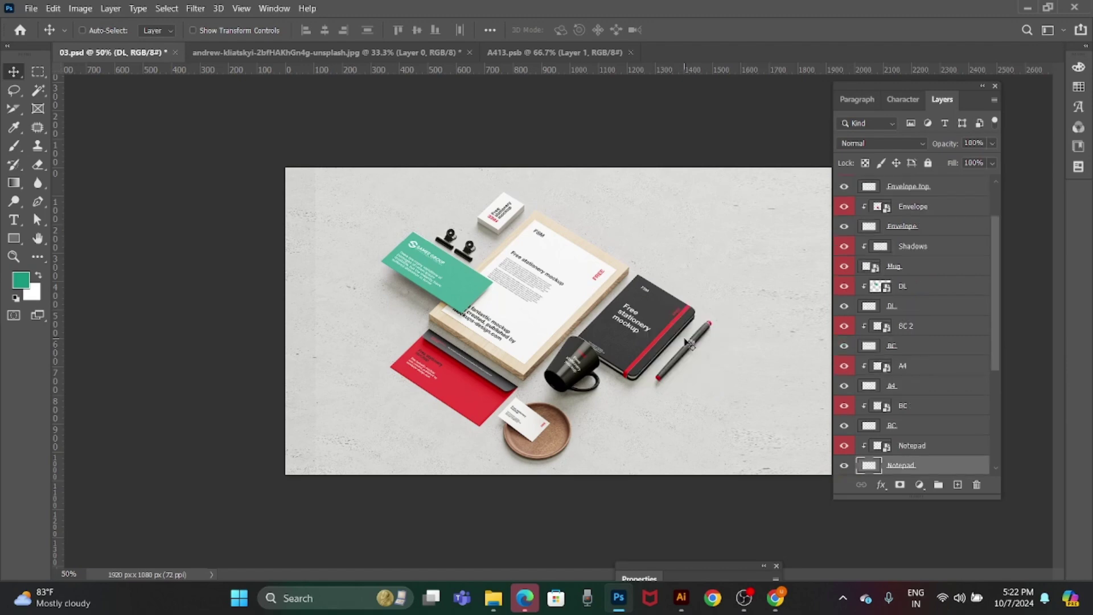
{"action": "scroll", "coordinate": [887, 402], "scroll_direction": "down", "scroll_amount": 2}
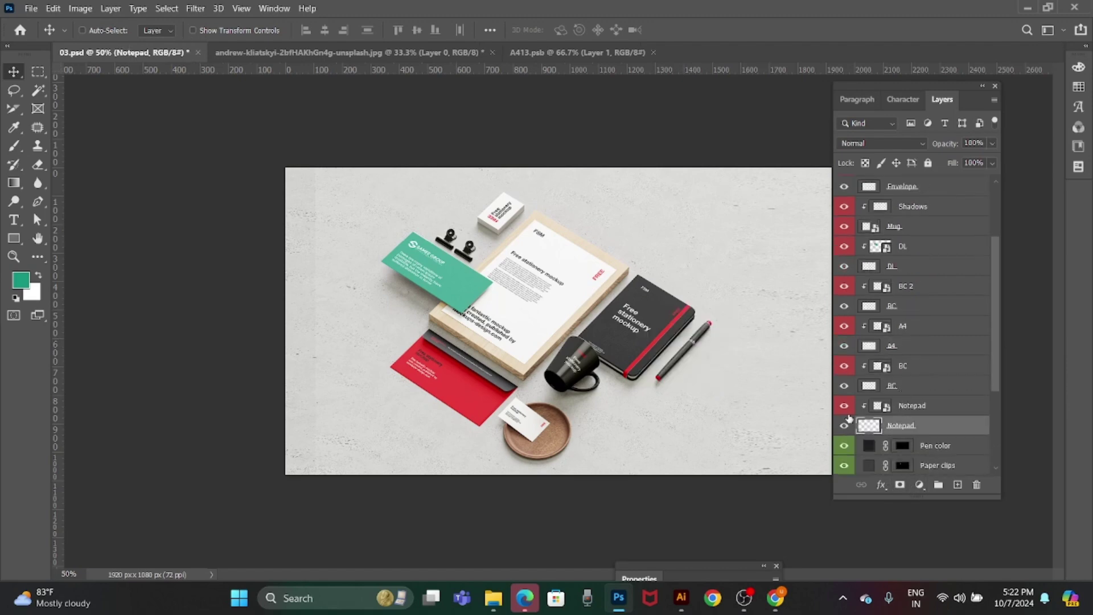
{"action": "left_click", "coordinate": [844, 406]}
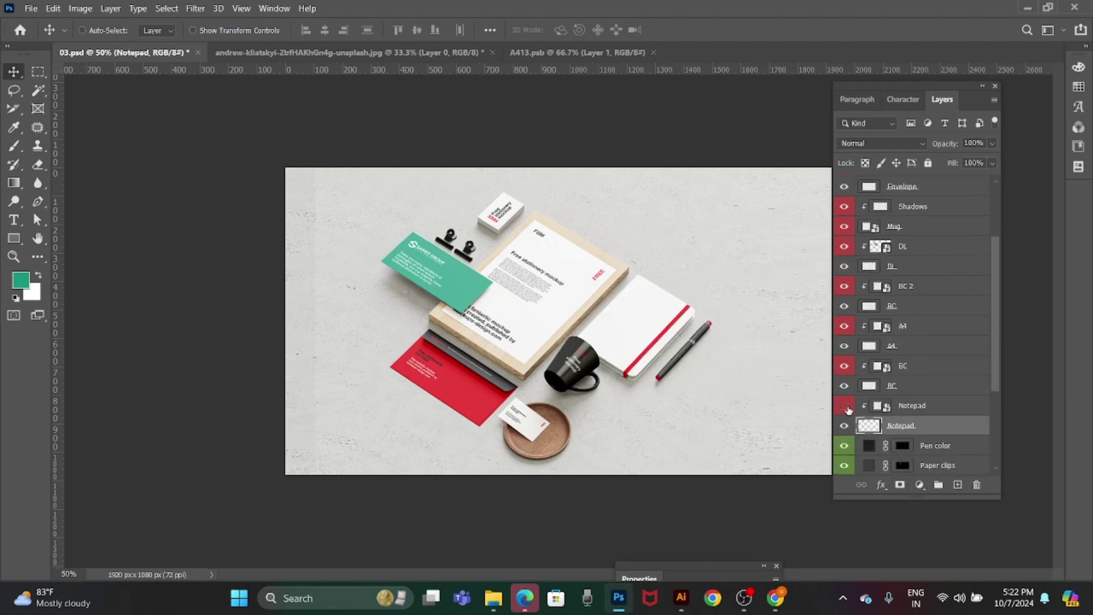
{"action": "double_click", "coordinate": [882, 405]}
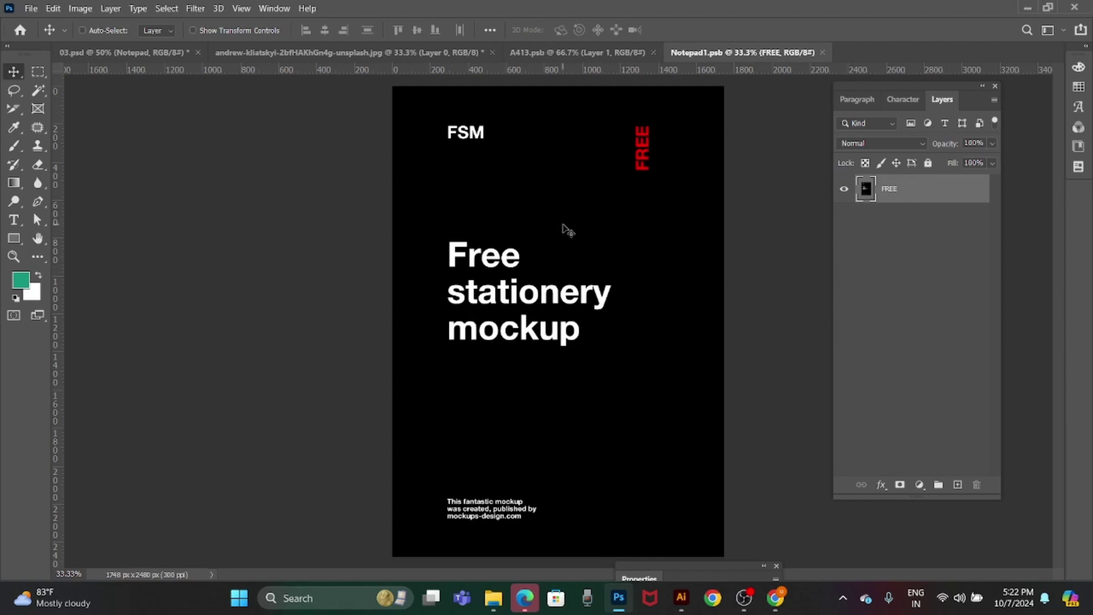
Fill the FREE cover layer with white, then with the foreground green.
{"action": "right_click", "coordinate": [542, 189]}
{"action": "left_click", "coordinate": [561, 195]}
{"action": "key", "text": "ctrl+BackSpace"}
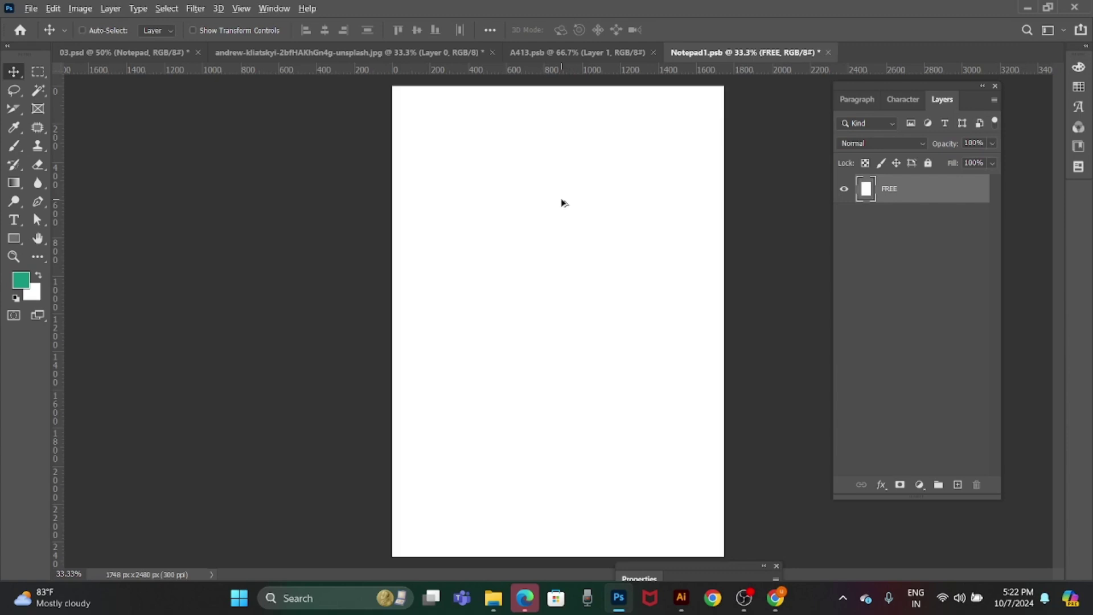
{"action": "key", "text": "alt+BackSpace"}
{"action": "left_click", "coordinate": [682, 597]}
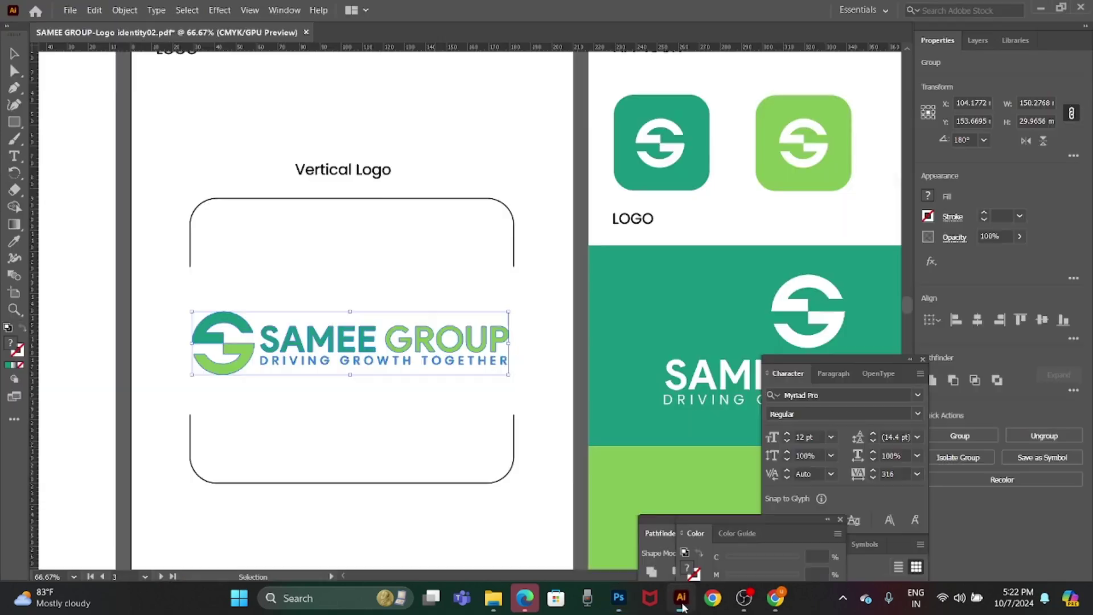
Paste the SAMEE GROUP logo from Illustrator onto the green notepad cover as a shape layer.
{"action": "key", "text": "ctrl+c"}
{"action": "key", "text": "alt+Tab"}
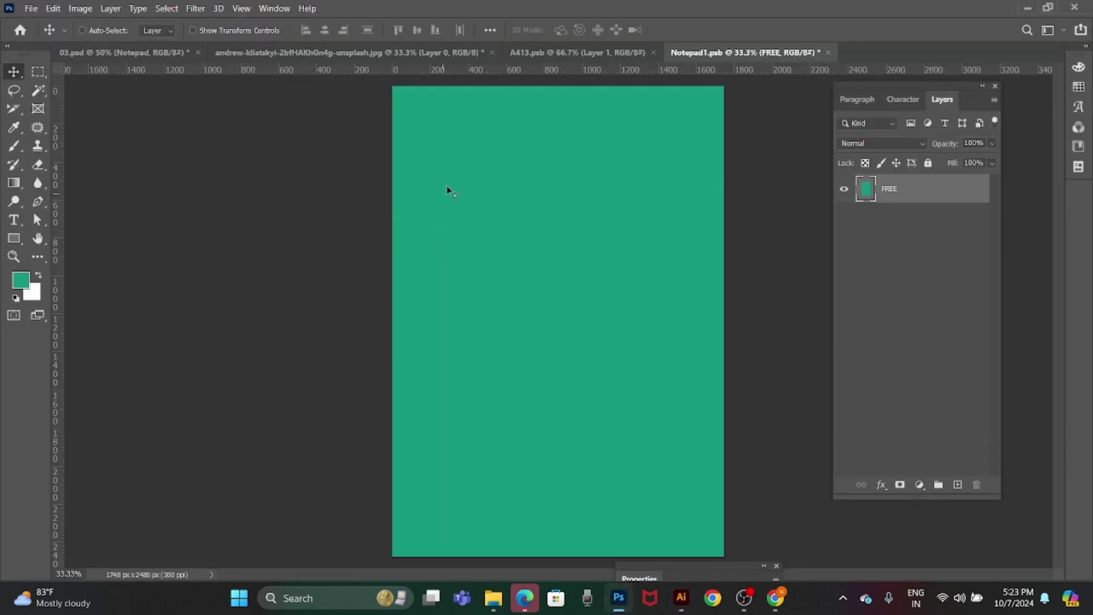
{"action": "key", "text": "ctrl+v"}
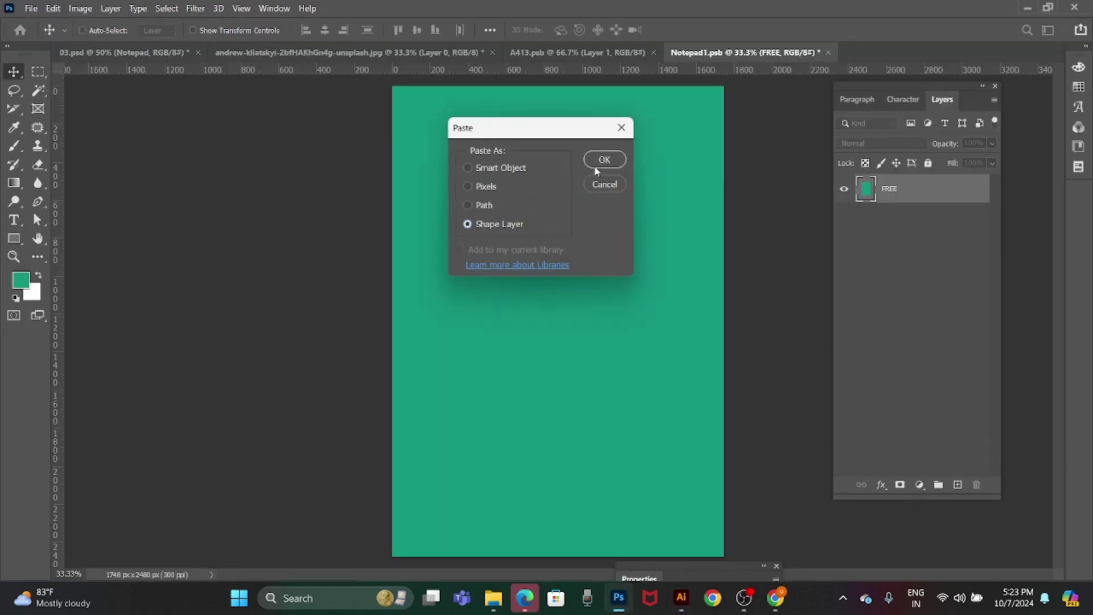
{"action": "left_click", "coordinate": [598, 162]}
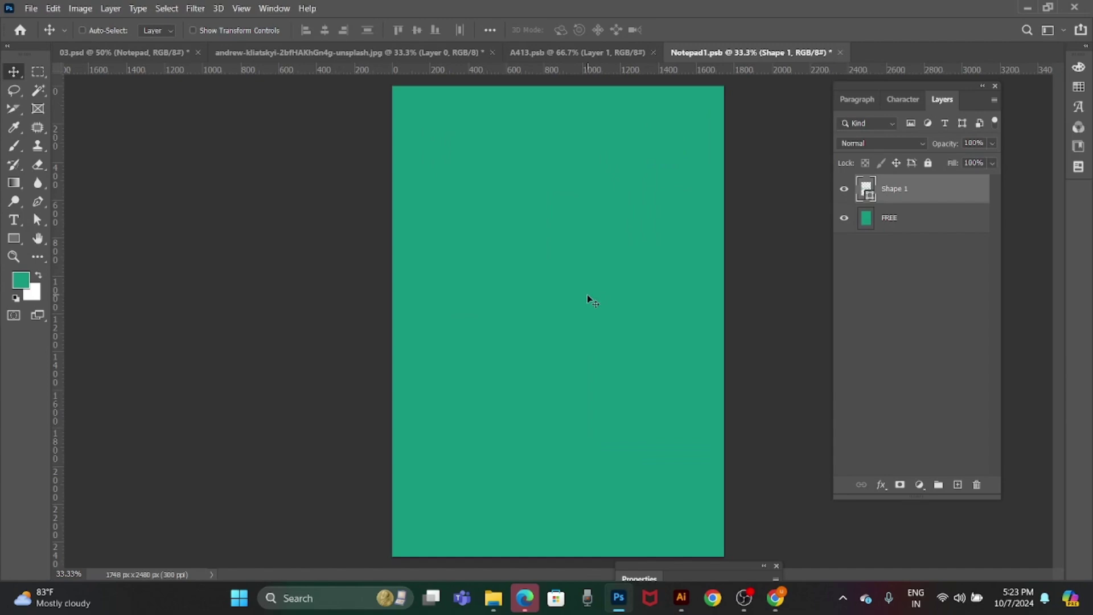
{"action": "key", "text": "ctrl"}
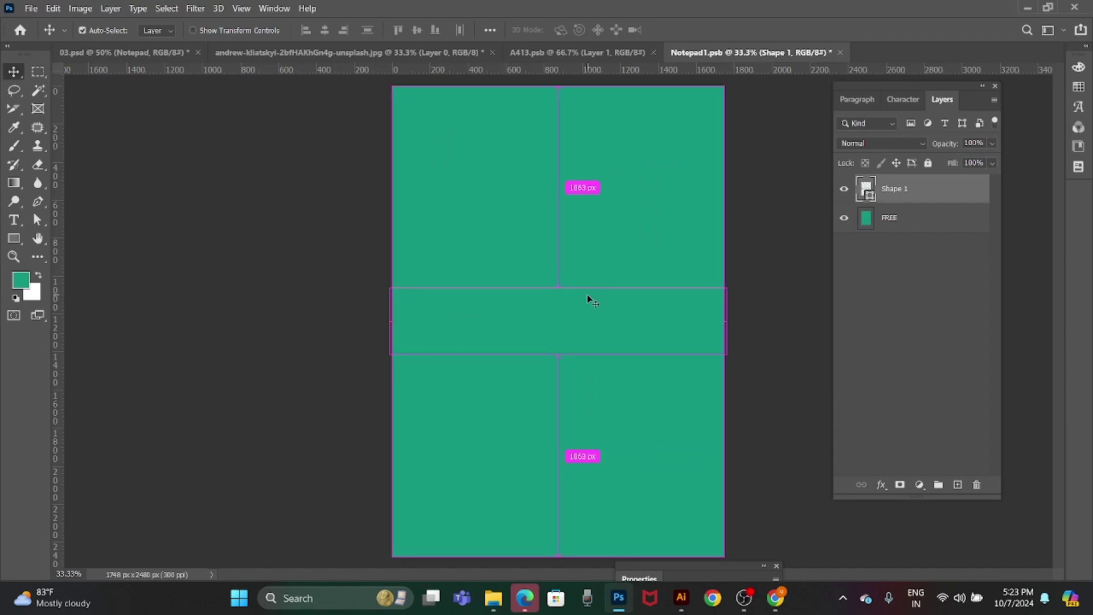
{"action": "left_click", "coordinate": [911, 213]}
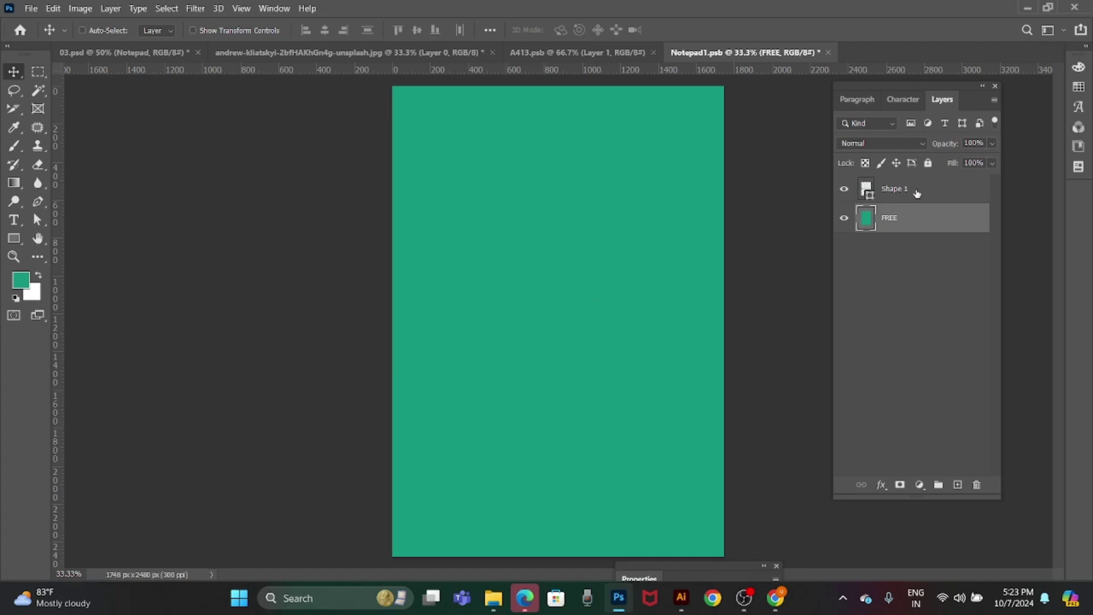
{"action": "left_click", "coordinate": [916, 193]}
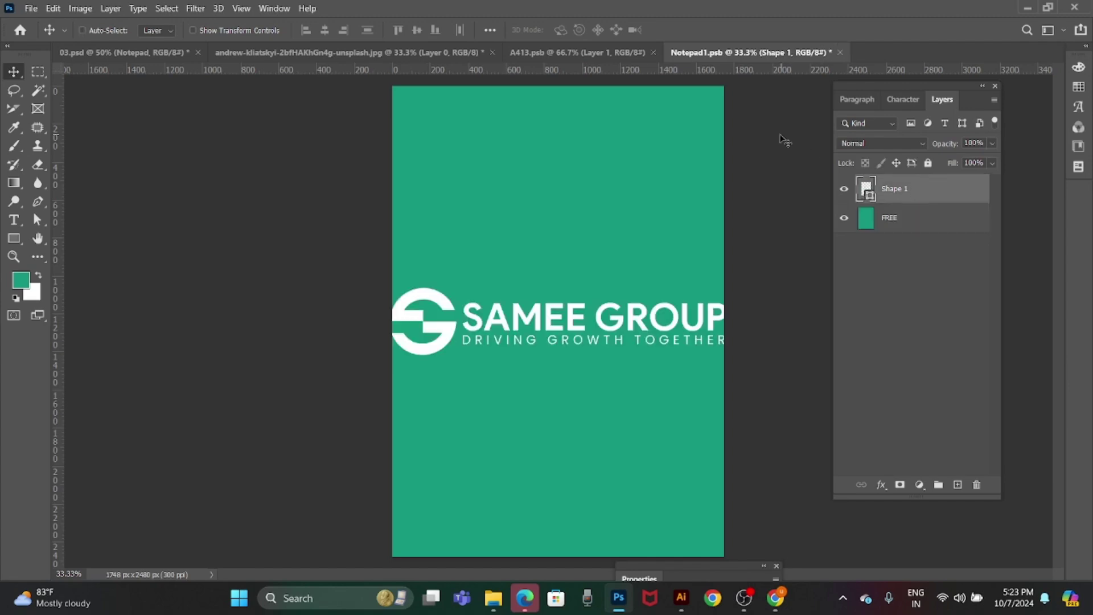
Shrink the logo to about a third, move it near the top-left, and save.
{"action": "left_click_drag", "start_coordinate": [503, 329], "coordinate": [530, 151]}
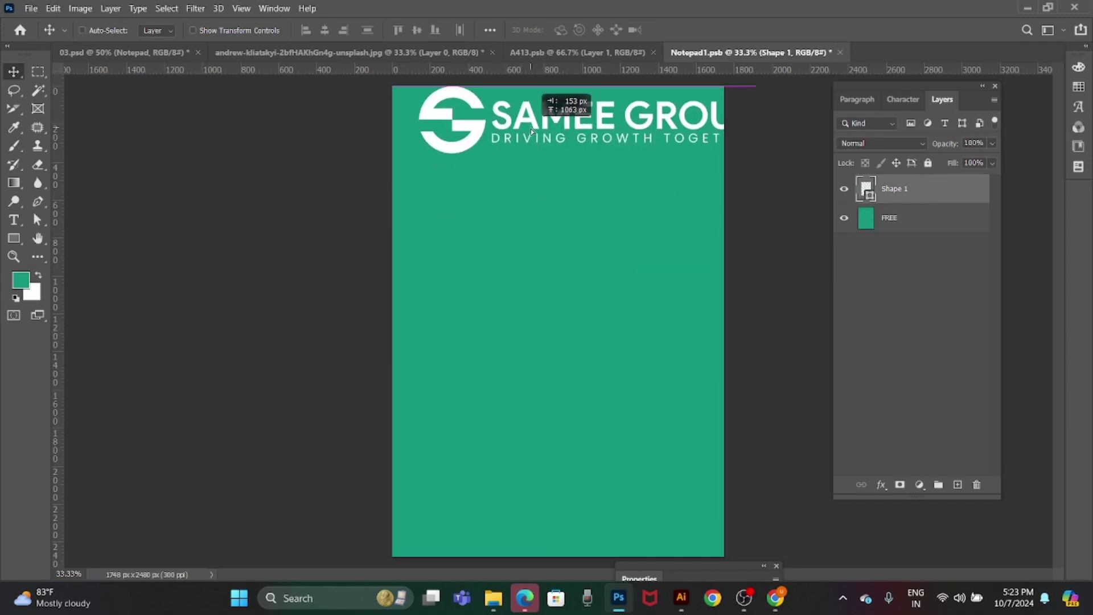
{"action": "key", "text": "ctrl+t"}
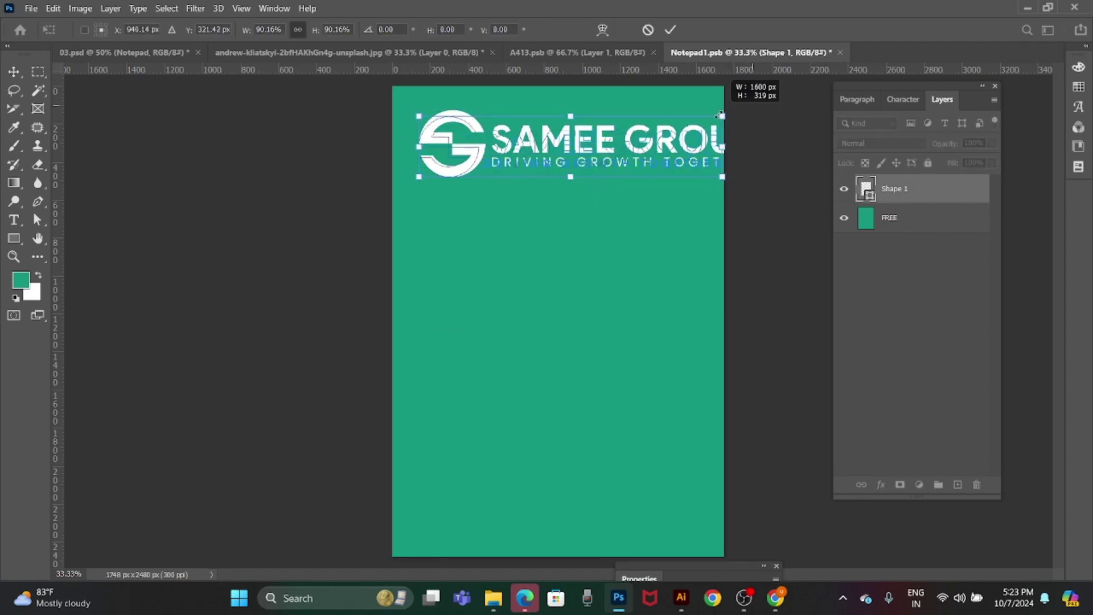
{"action": "left_click_drag", "start_coordinate": [756, 110], "coordinate": [542, 153]}
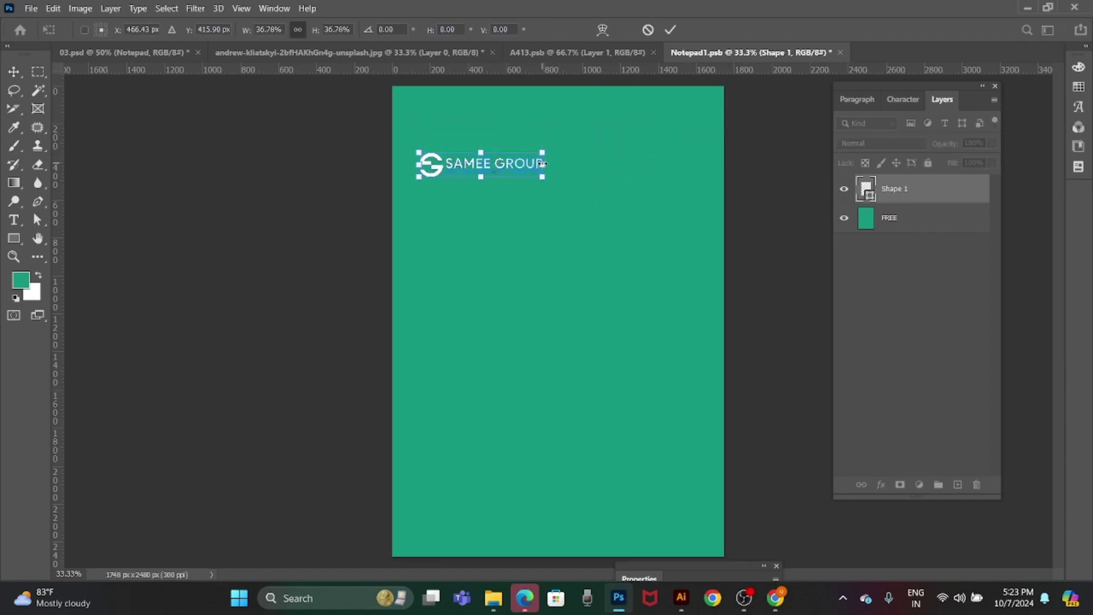
{"action": "key", "text": "Return"}
{"action": "key", "text": "shift+Up"}
{"action": "key", "text": "shift+Up"}
{"action": "key", "text": "shift+Up"}
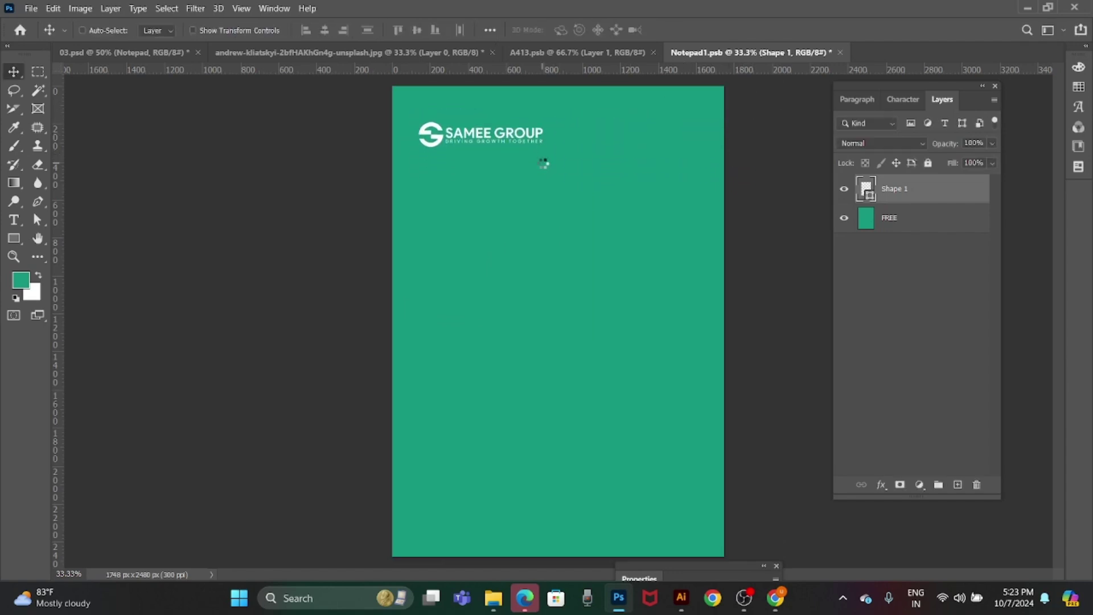
{"action": "key", "text": "shift+Up"}
{"action": "key", "text": "shift+Up"}
{"action": "key", "text": "shift+Up"}
{"action": "key", "text": "ctrl+s"}
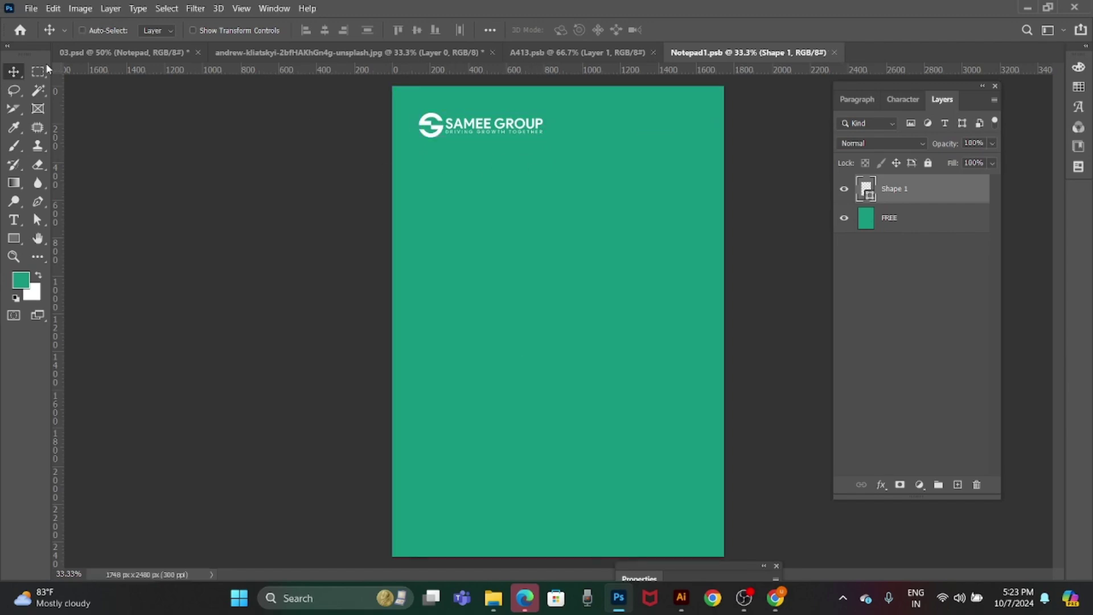
Enlarge the notepad logo slightly with Free Transform.
{"action": "left_click", "coordinate": [100, 53]}
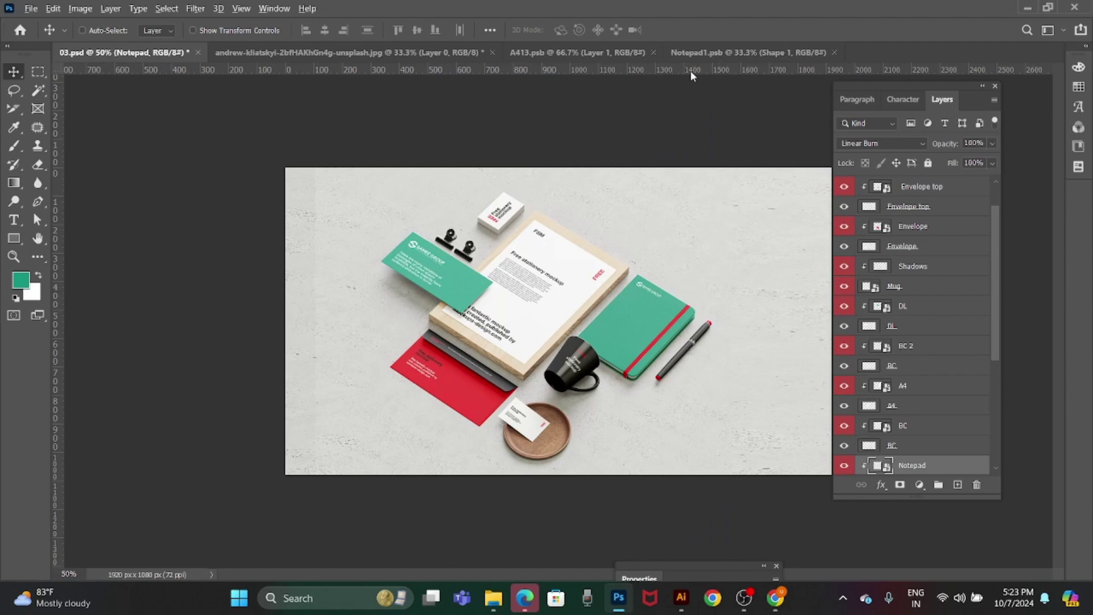
{"action": "left_click", "coordinate": [694, 51]}
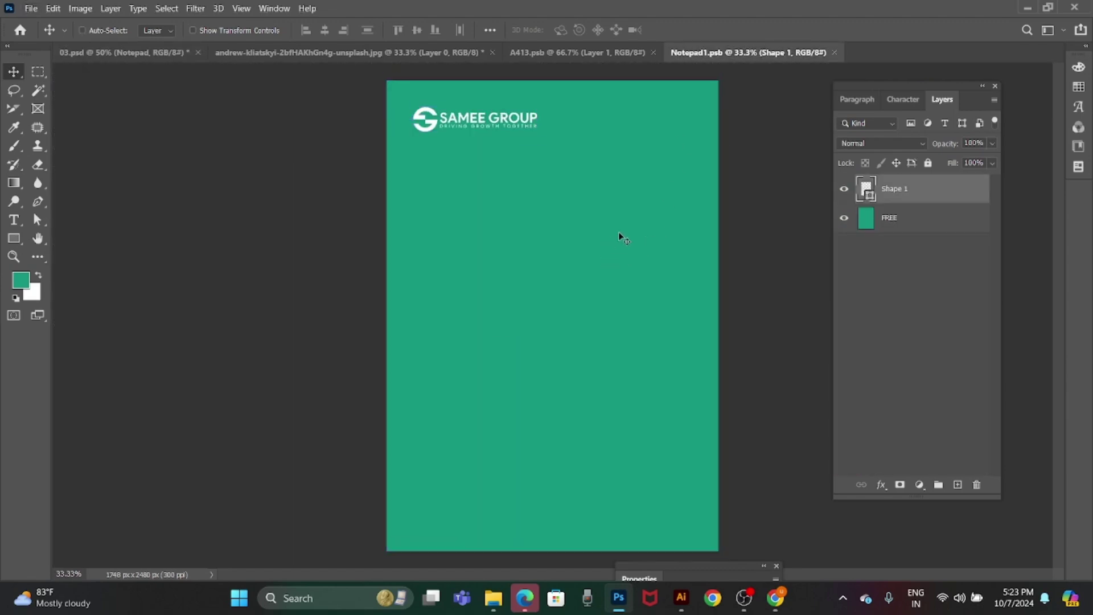
{"action": "key", "text": "ctrl+t"}
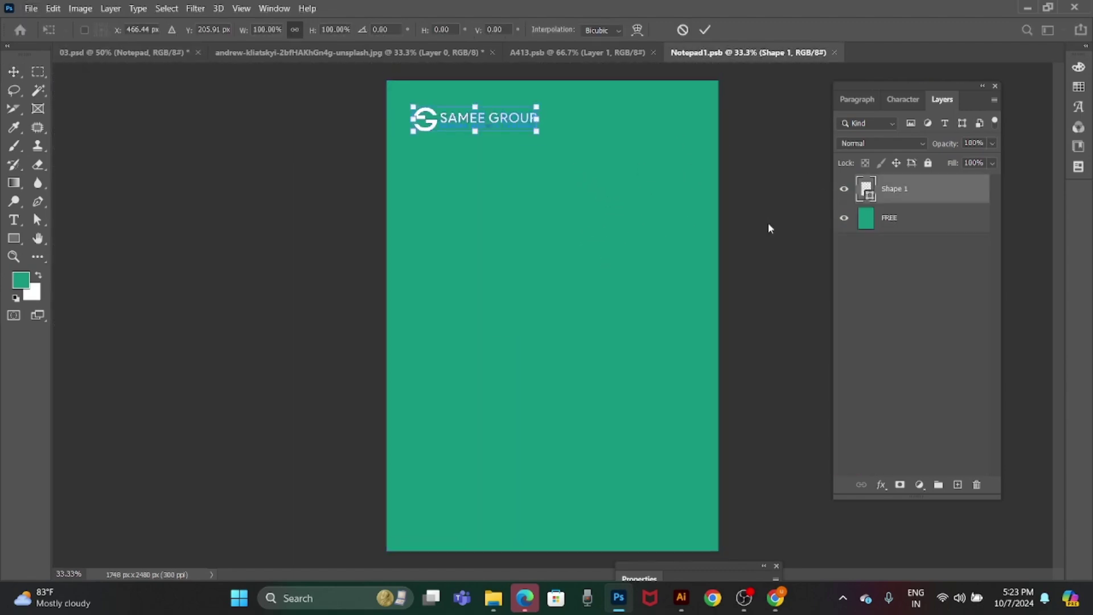
{"action": "left_click_drag", "start_coordinate": [535, 132], "coordinate": [575, 150]}
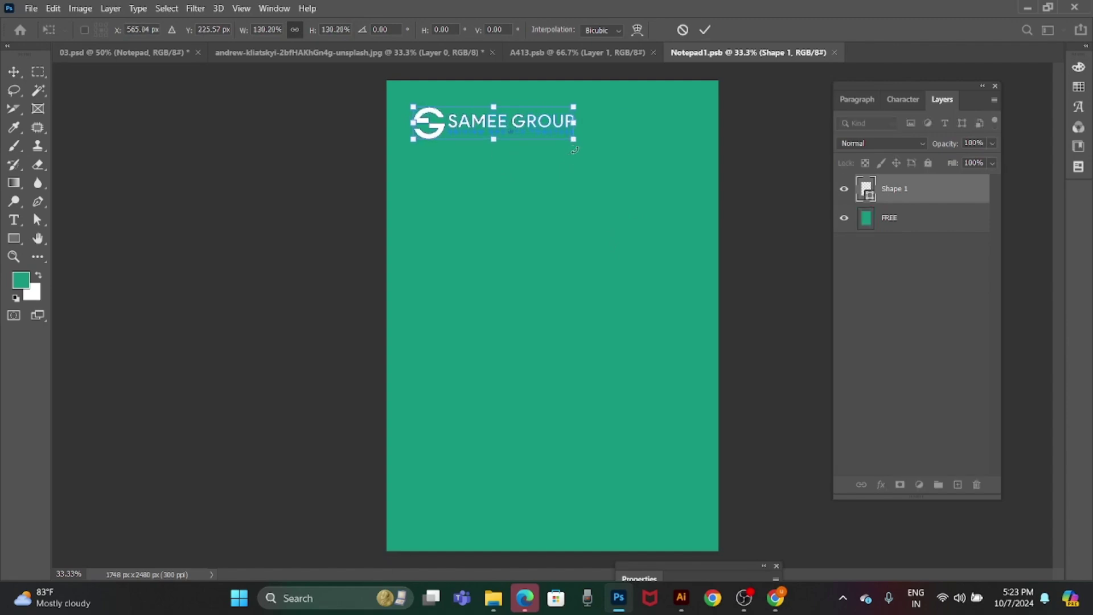
{"action": "key", "text": "Return"}
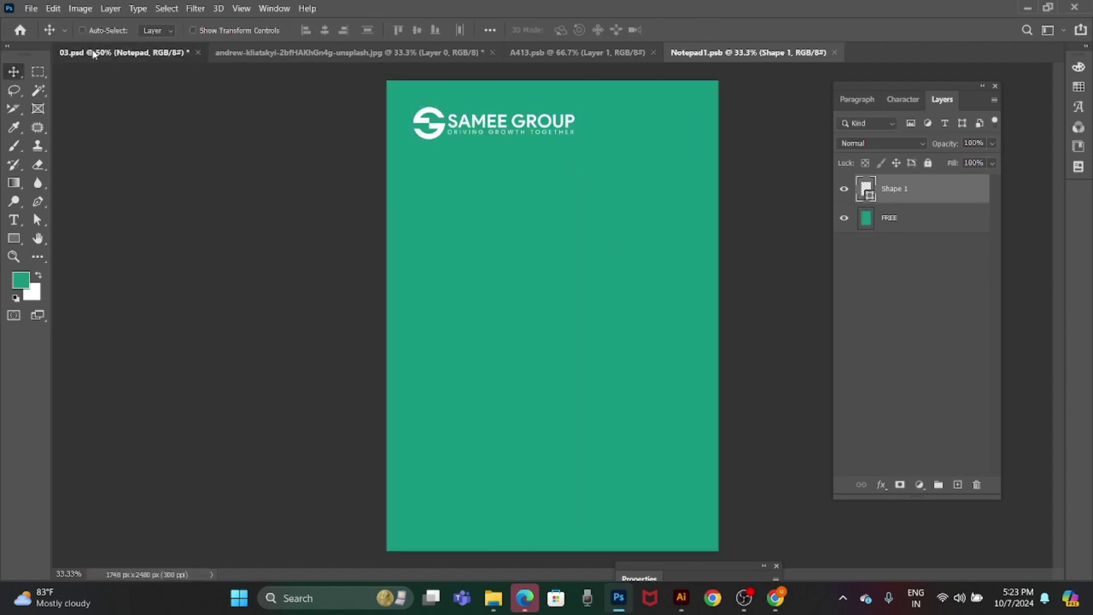
Copy the logo's S mark from the Illustrator identity file.
{"action": "left_click", "coordinate": [91, 52]}
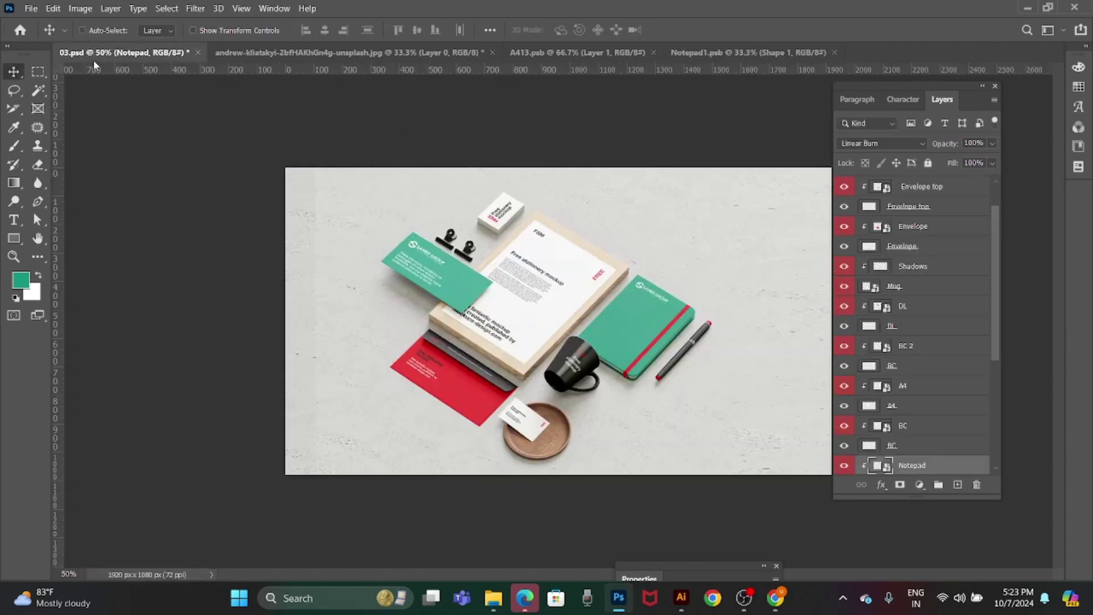
{"action": "left_click", "coordinate": [768, 55]}
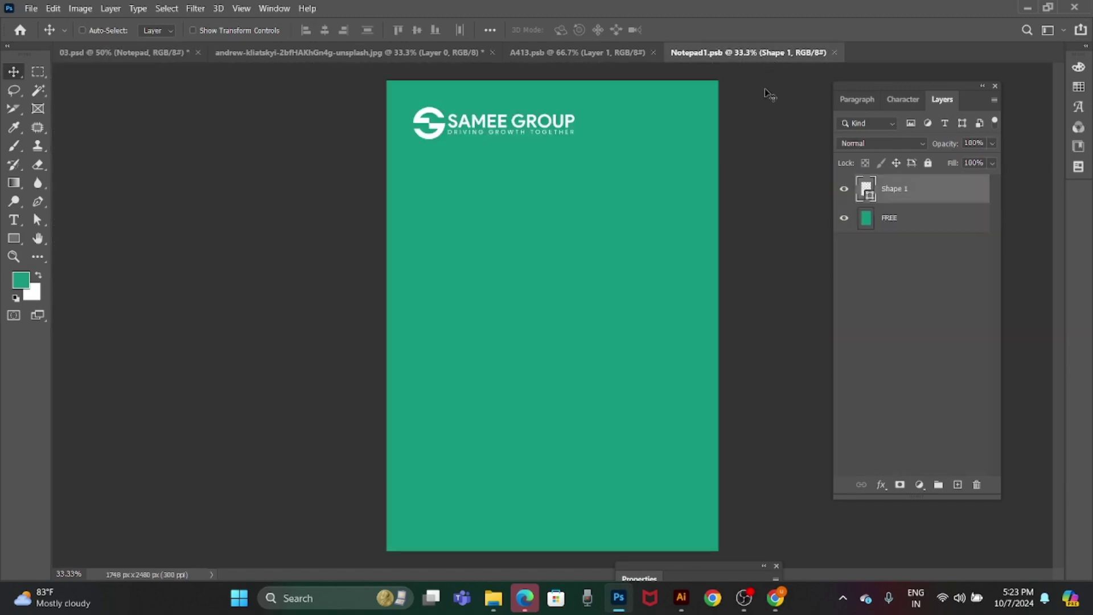
{"action": "left_click", "coordinate": [682, 598]}
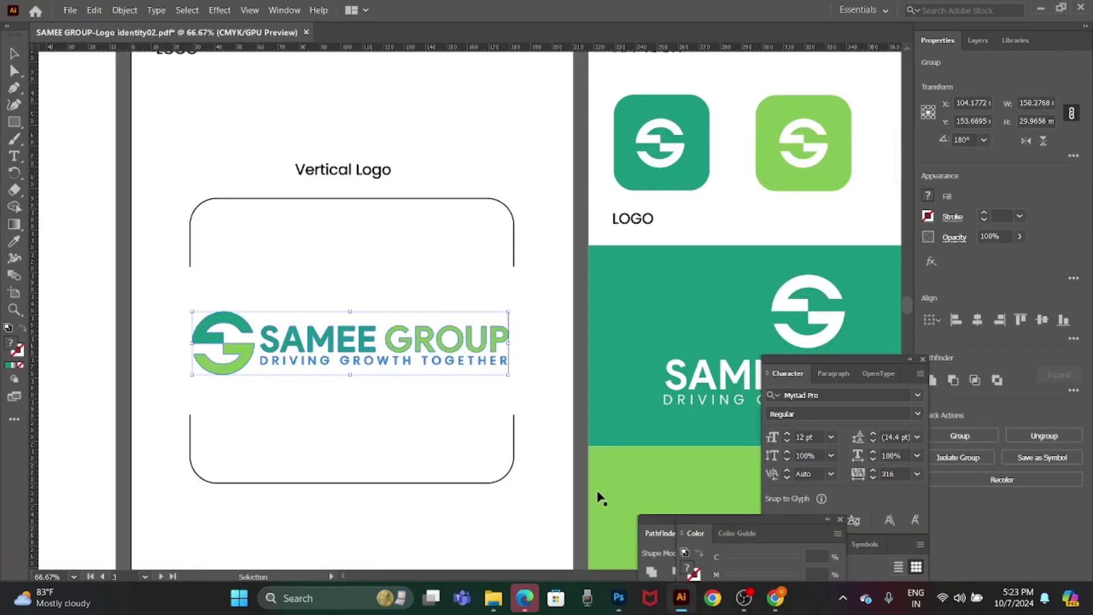
{"action": "left_click", "coordinate": [205, 359]}
{"action": "key", "text": "a"}
{"action": "key", "text": "alt+Tab"}
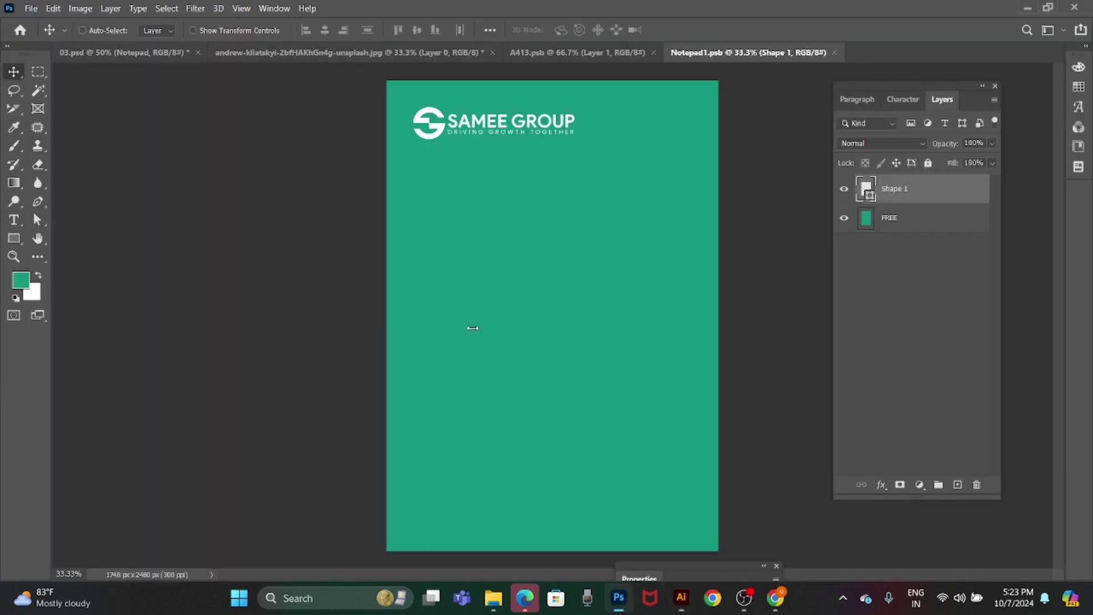
Paste the S mark as a shape layer, enlarge it past the notepad's lower left, and save.
{"action": "key", "text": "ctrl+v"}
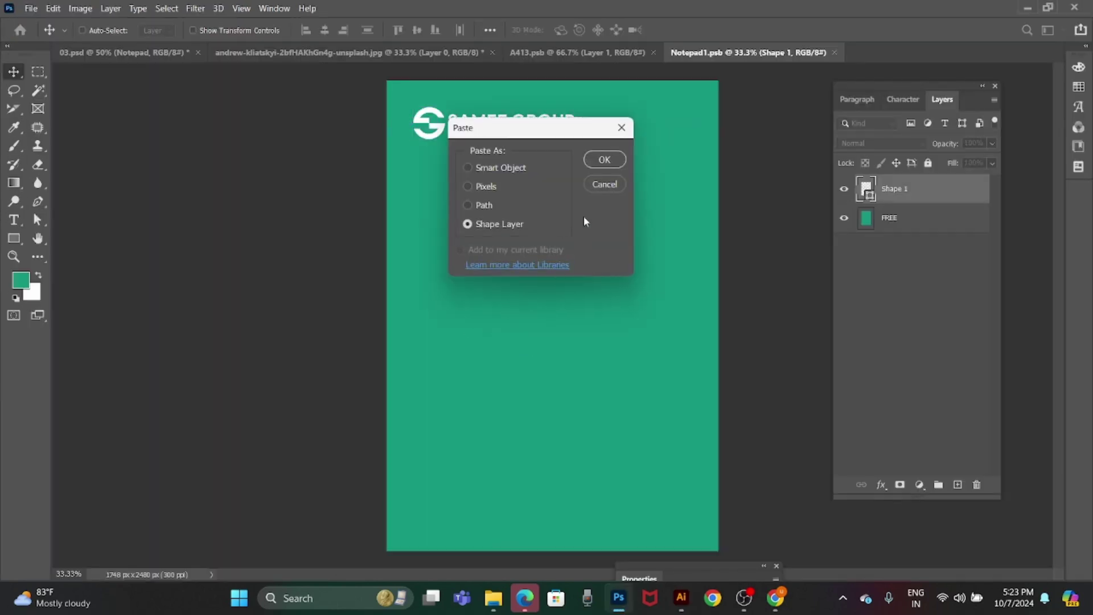
{"action": "left_click", "coordinate": [605, 160]}
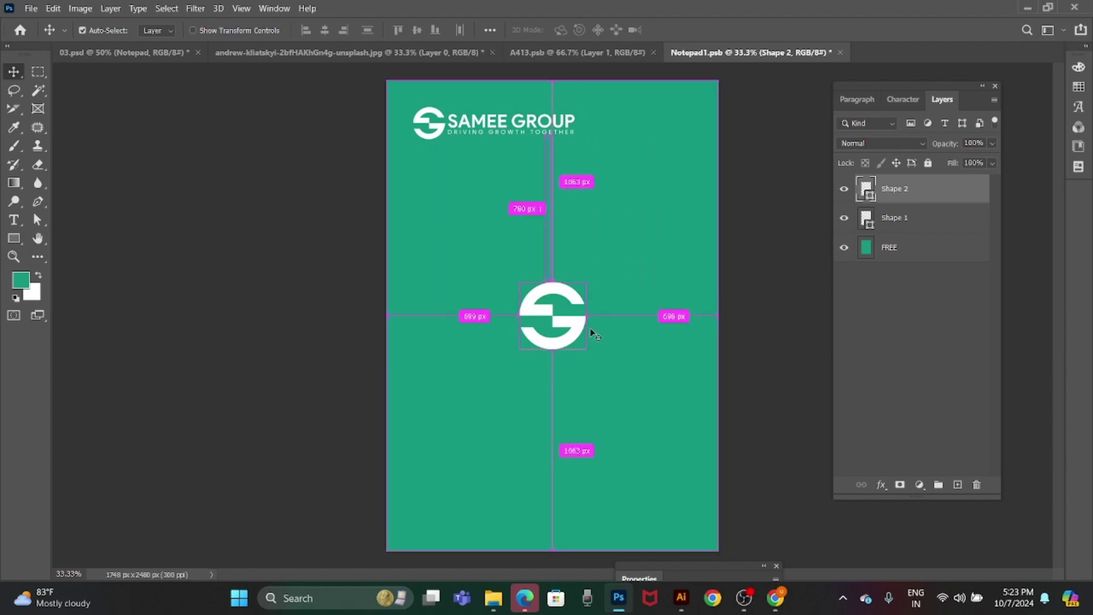
{"action": "key", "text": "ctrl+t"}
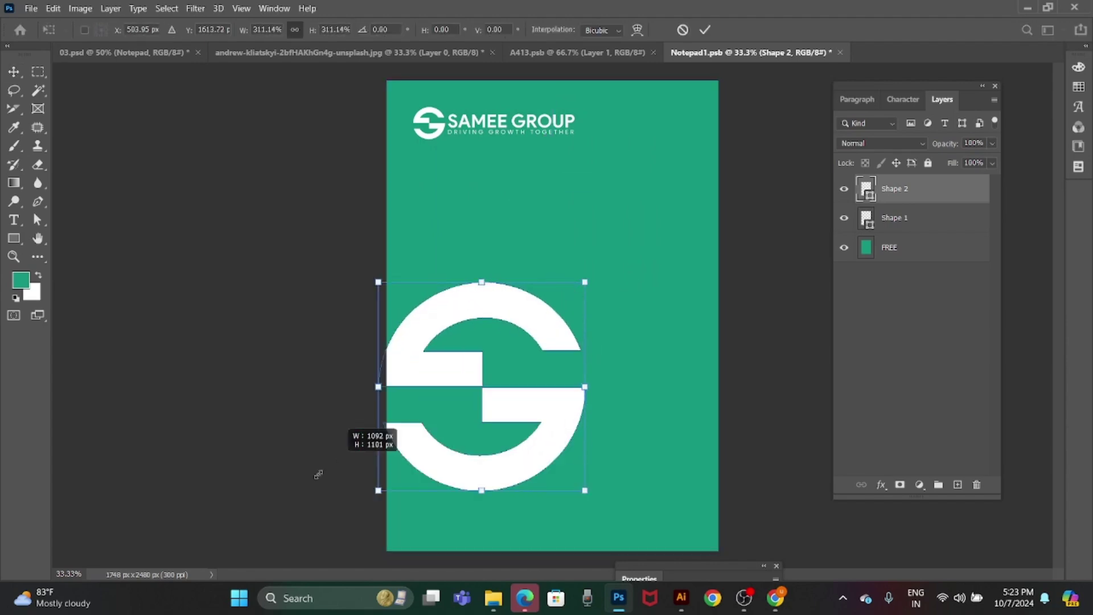
{"action": "left_click_drag", "start_coordinate": [519, 349], "coordinate": [280, 585]}
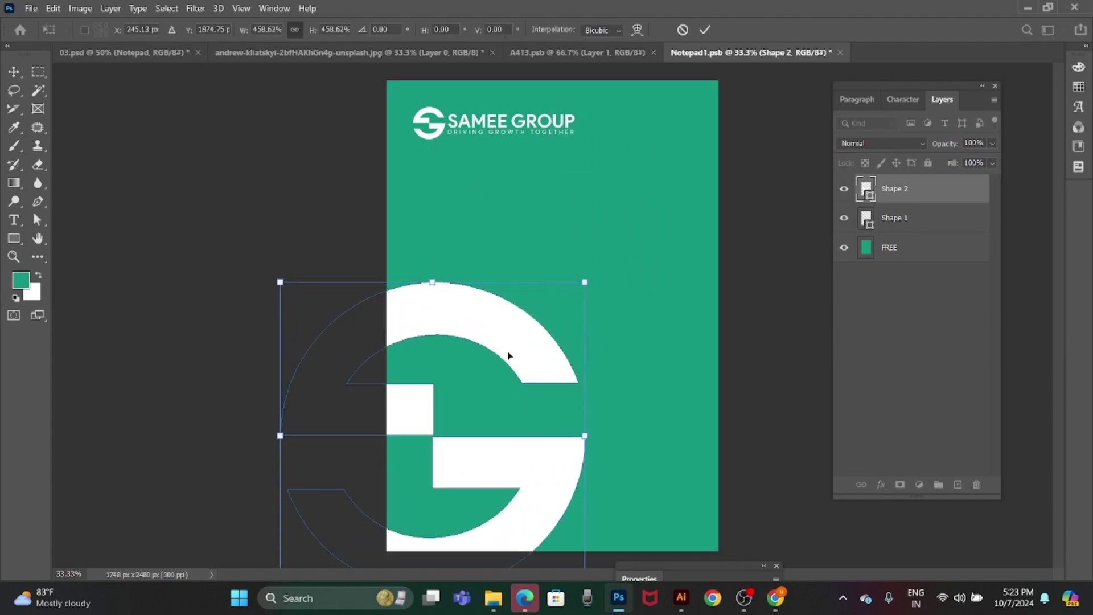
{"action": "key", "text": "Return"}
{"action": "key", "text": "ctrl+s"}
{"action": "left_click", "coordinate": [128, 52]}
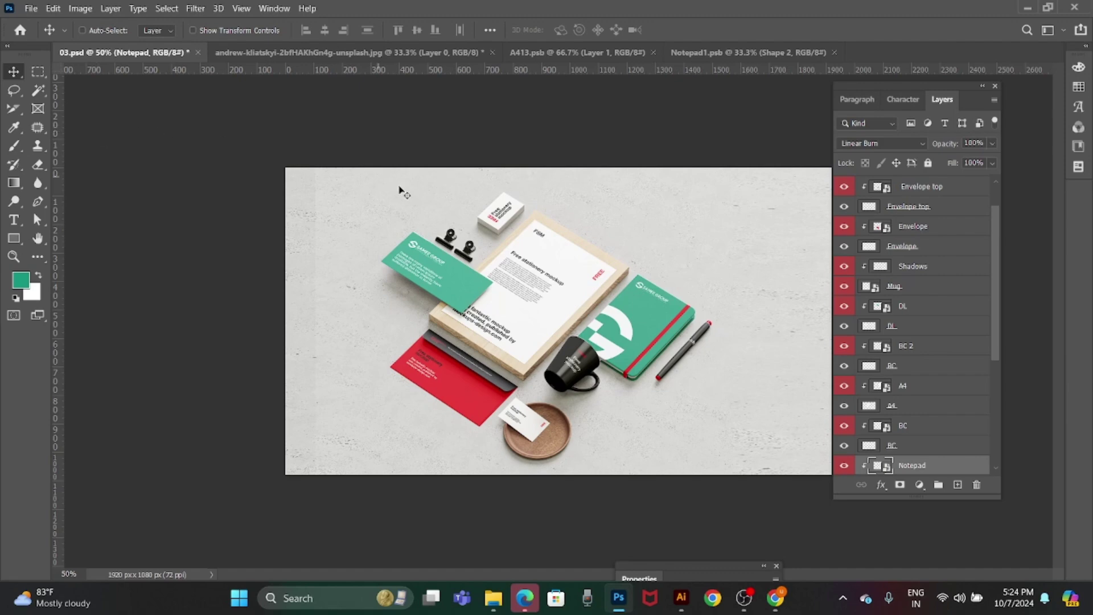
Open the DL card layer's smart object artwork and zoom out to the whole card.
{"action": "right_click", "coordinate": [471, 291]}
{"action": "left_click", "coordinate": [489, 308]}
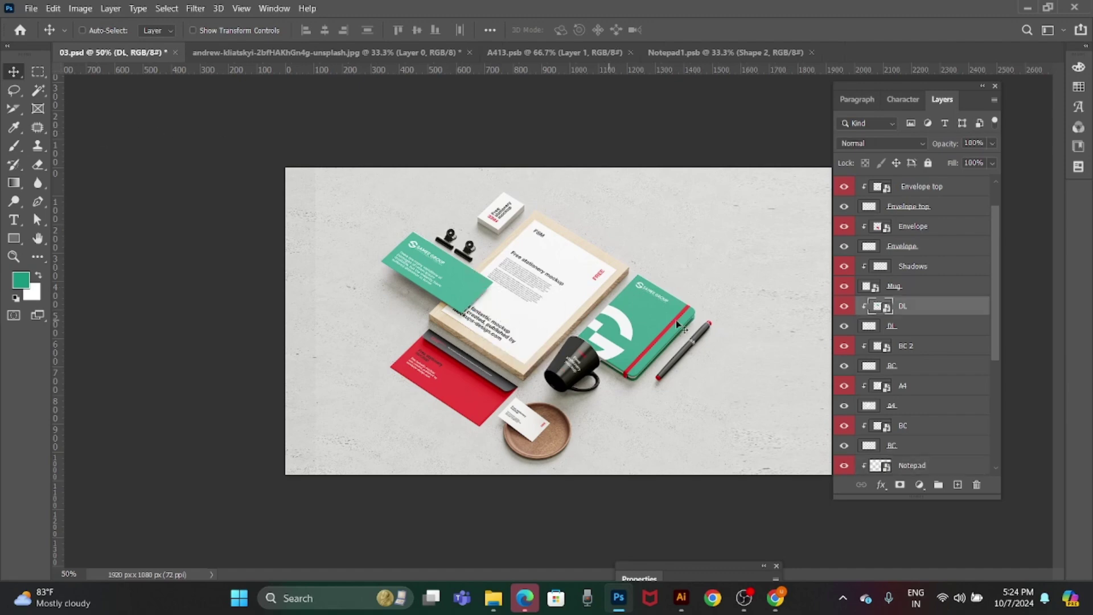
{"action": "double_click", "coordinate": [881, 307]}
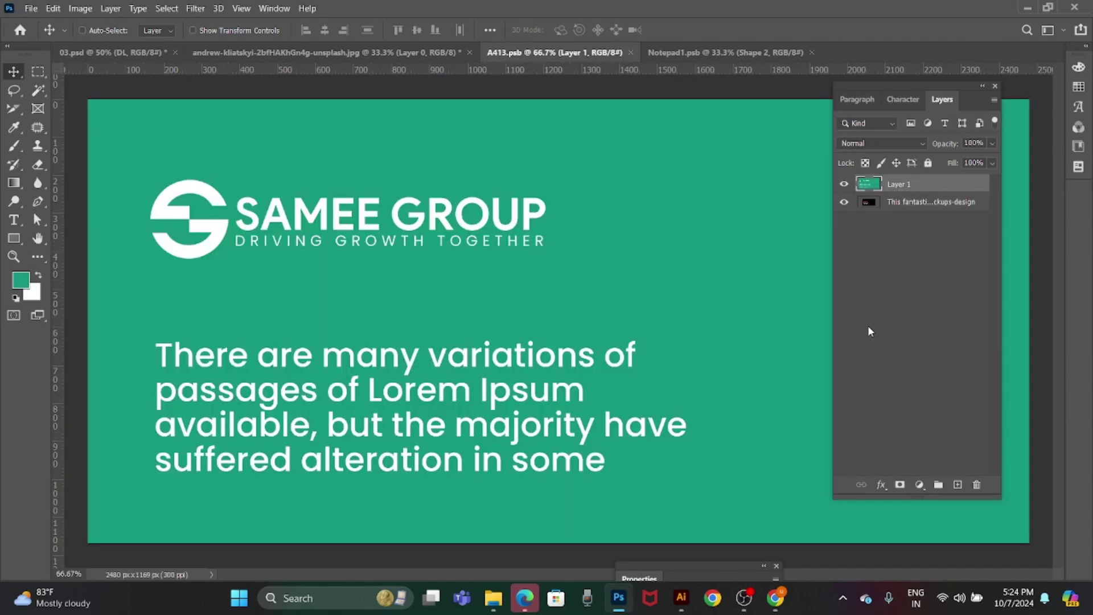
{"action": "key", "text": "ctrl+minus"}
{"action": "key", "text": "ctrl+minus"}
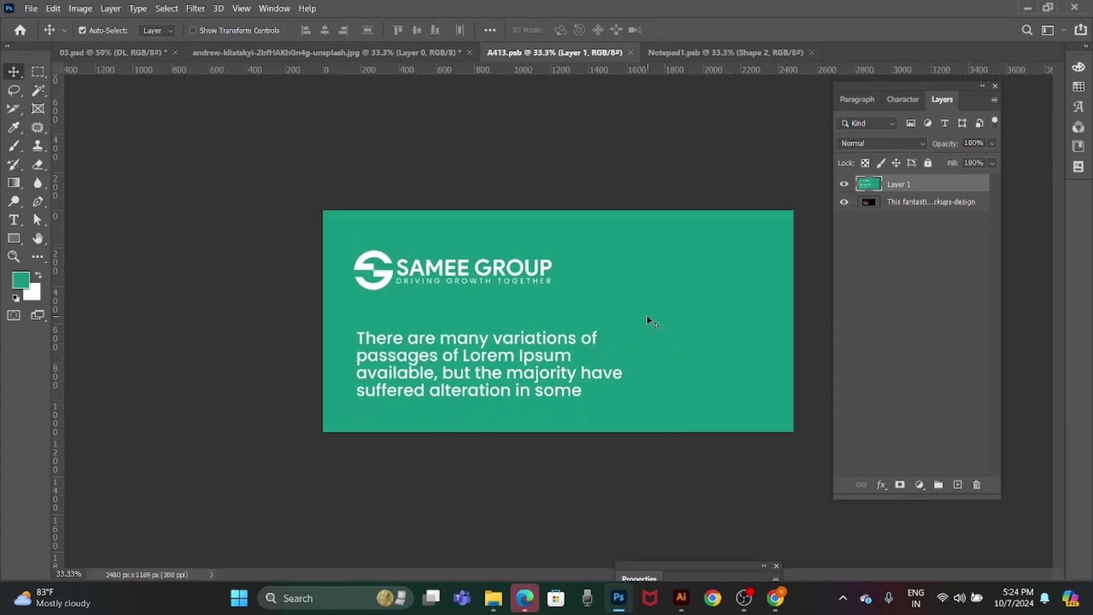
Paste the S mark as a shape layer, enlarge it against the card's right edge, and save.
{"action": "key", "text": "ctrl+v"}
{"action": "left_click", "coordinate": [595, 161]}
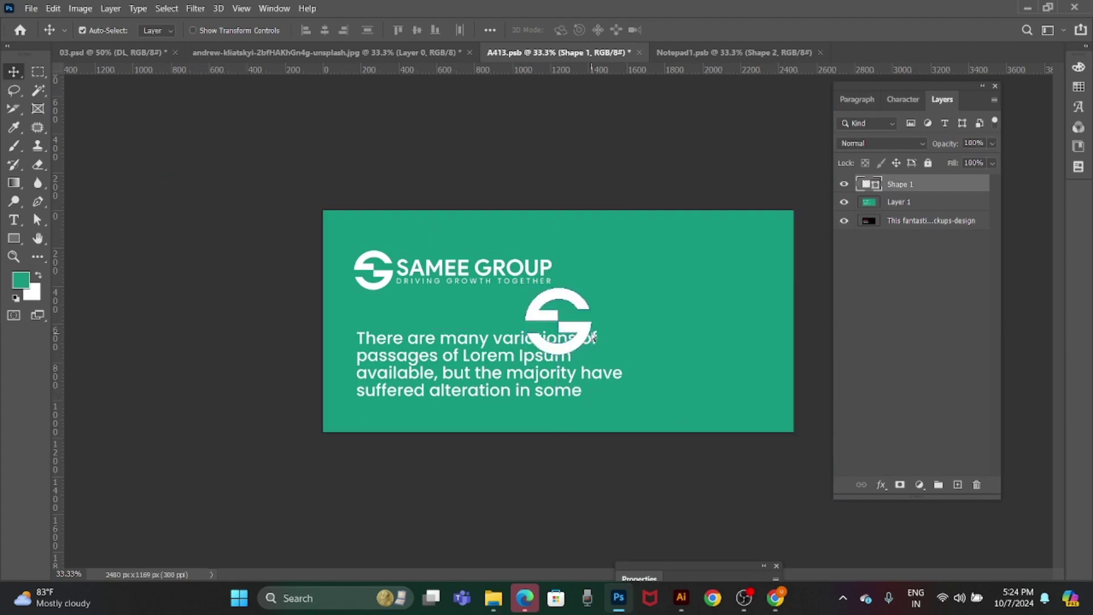
{"action": "key", "text": "t"}
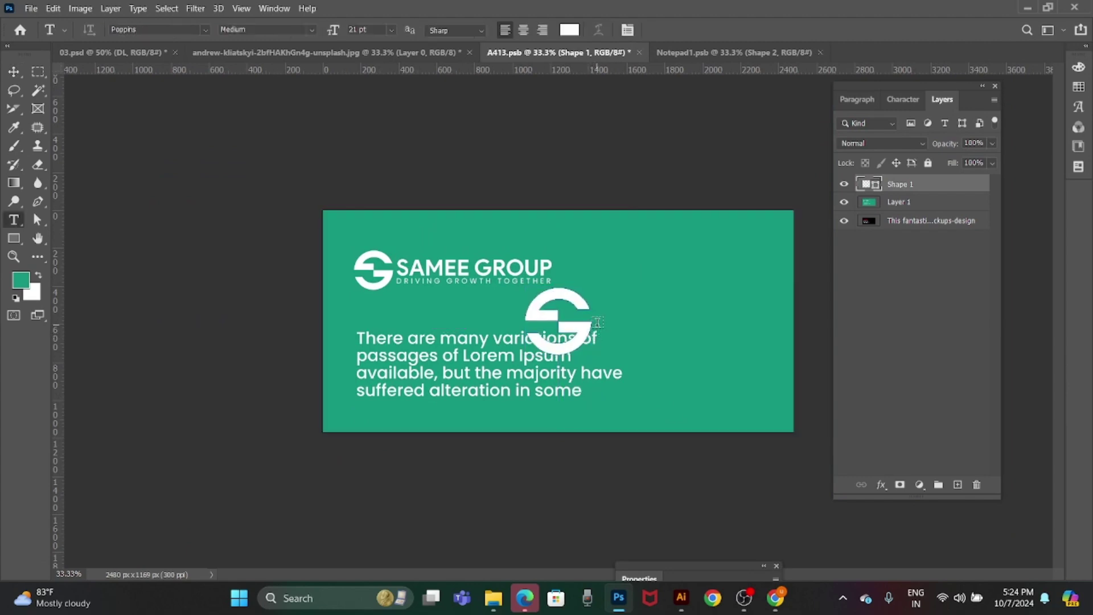
{"action": "key", "text": "ctrl+t"}
{"action": "mouse_move", "coordinate": [592, 320]}
{"action": "left_mouse_down"}
{"action": "mouse_move", "coordinate": [837, 324]}
{"action": "mouse_move", "coordinate": [812, 325]}
{"action": "left_mouse_up"}
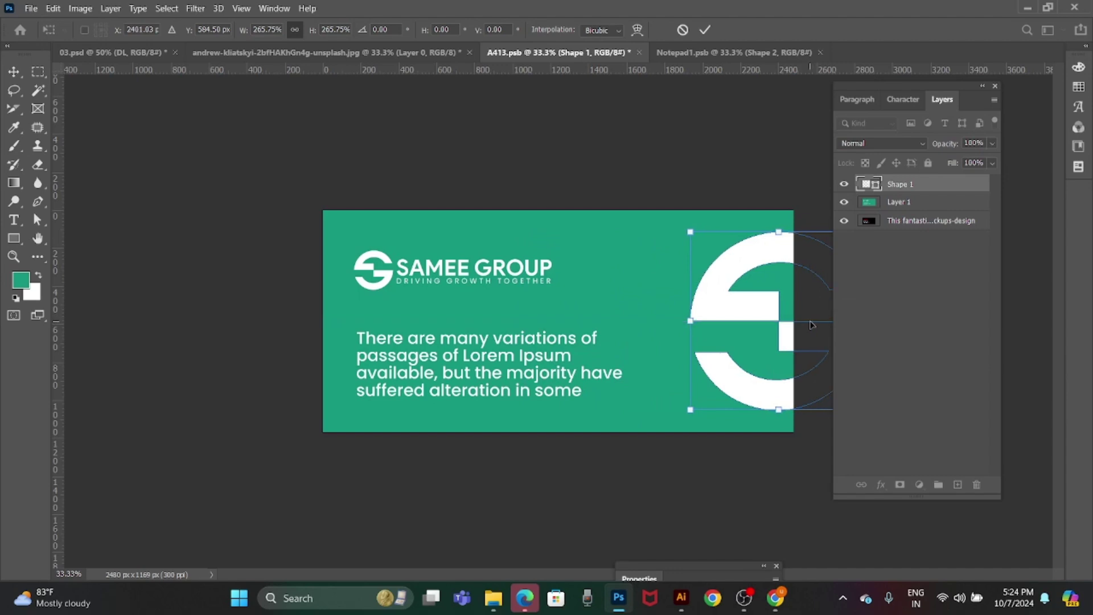
{"action": "key", "text": "Return"}
{"action": "key", "text": "ctrl+s"}
{"action": "left_click", "coordinate": [83, 53]}
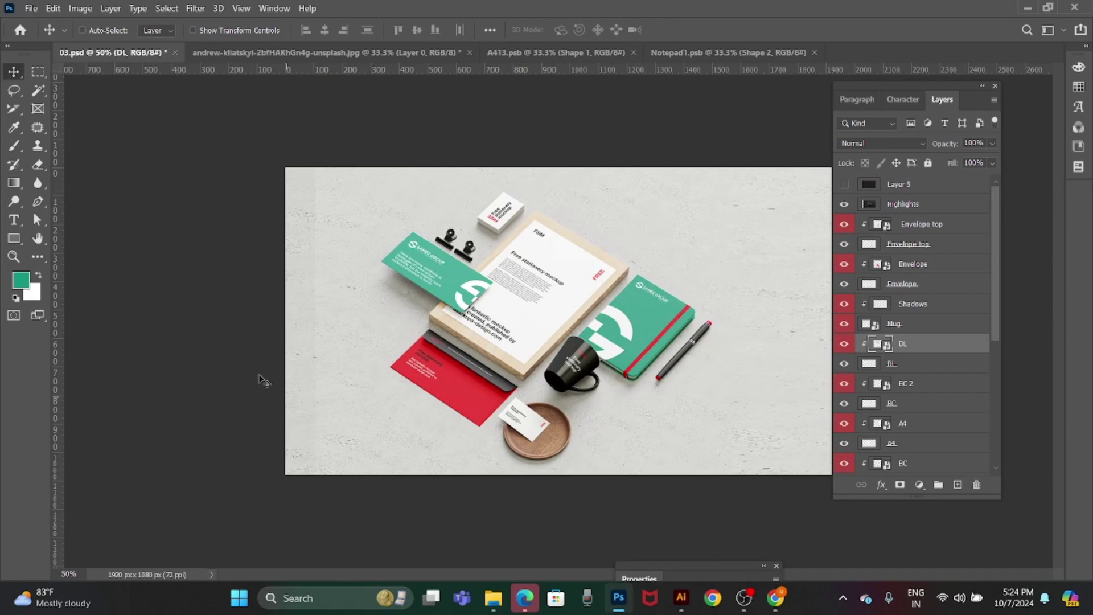
Open the Envelope artwork and refill its red Color Fill 1 layer with green.
{"action": "right_click", "coordinate": [460, 391]}
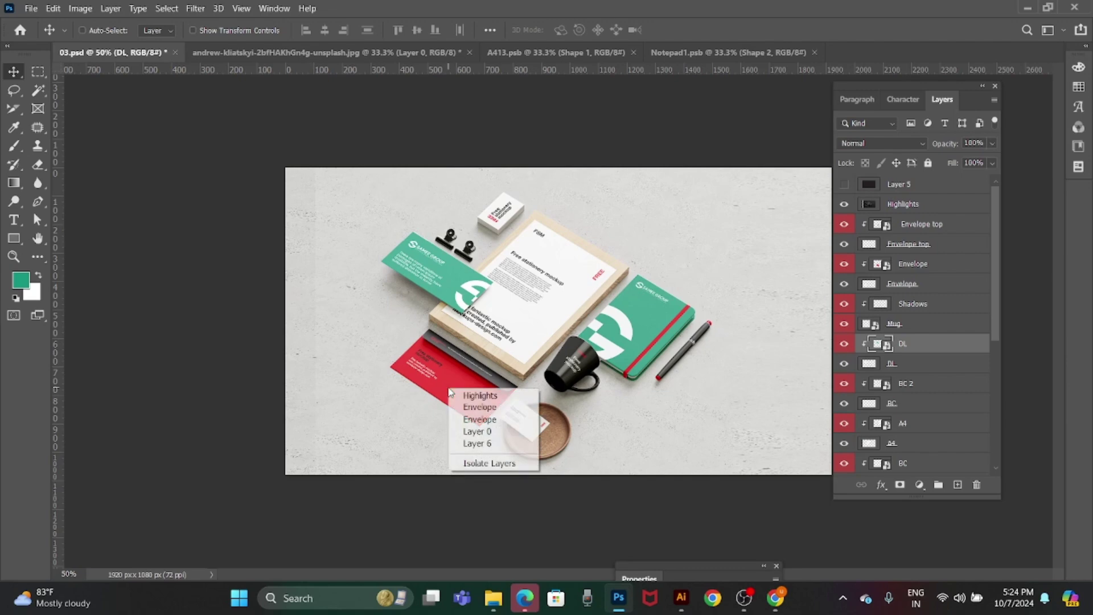
{"action": "left_click", "coordinate": [479, 407]}
{"action": "double_click", "coordinate": [887, 265]}
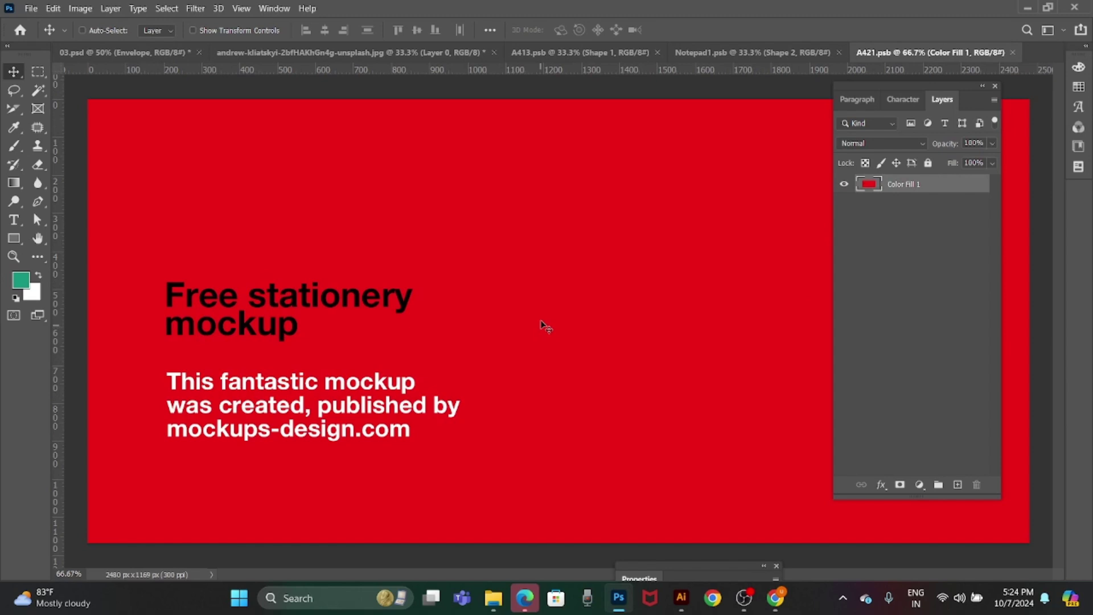
{"action": "right_click", "coordinate": [547, 252]}
{"action": "left_click", "coordinate": [557, 256]}
{"action": "key", "text": "alt+BackSpace"}
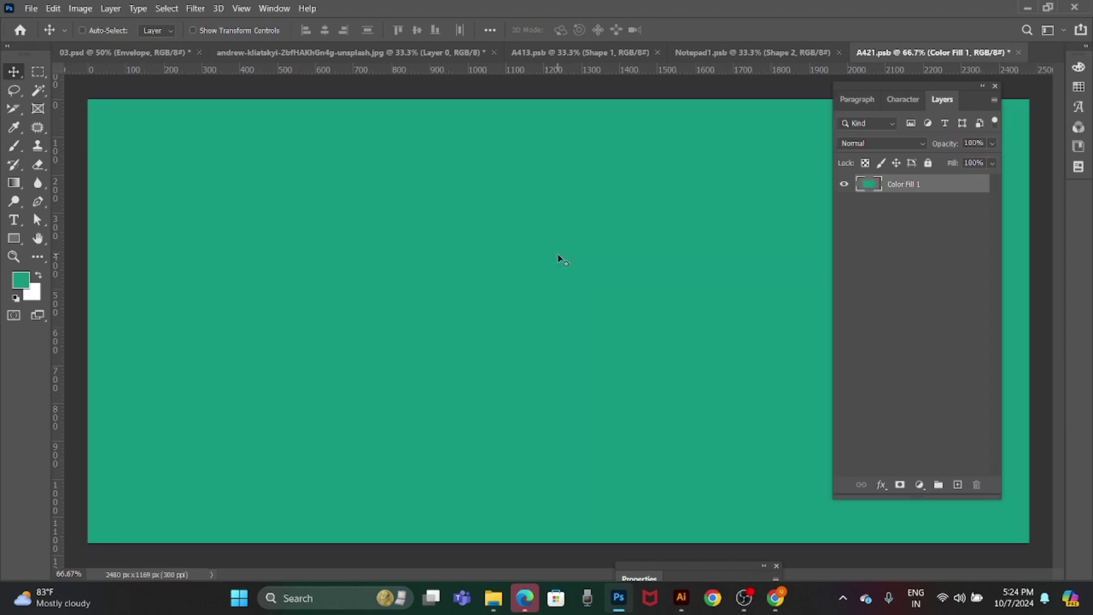
Paste the S mark as a shape layer, enlarge it, and move it toward the lower right.
{"action": "key", "text": "ctrl+v"}
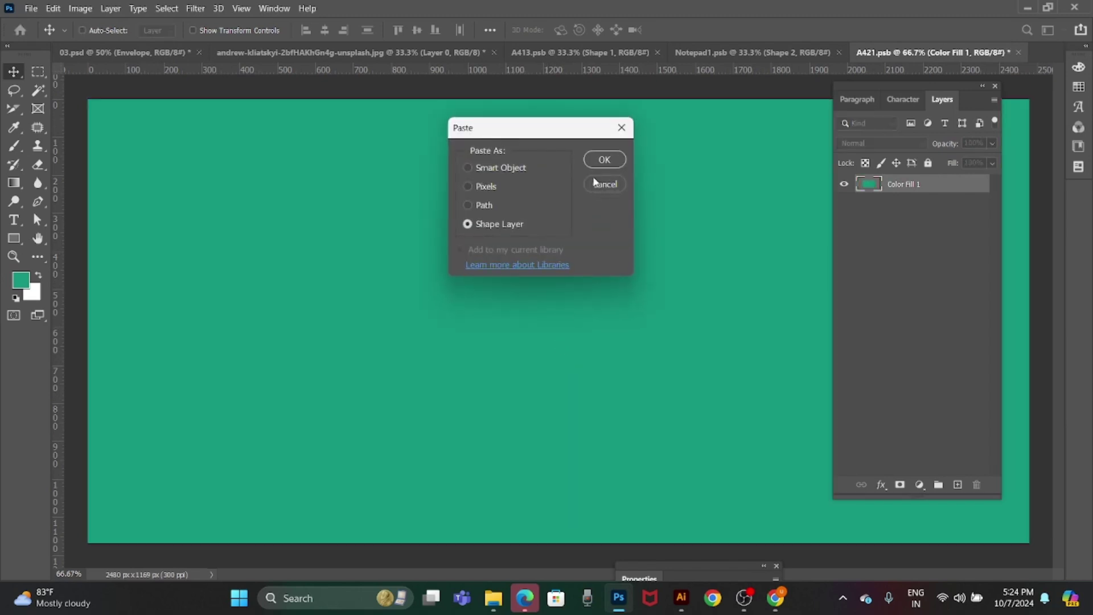
{"action": "left_click", "coordinate": [602, 159]}
{"action": "key", "text": "ctrl+minus"}
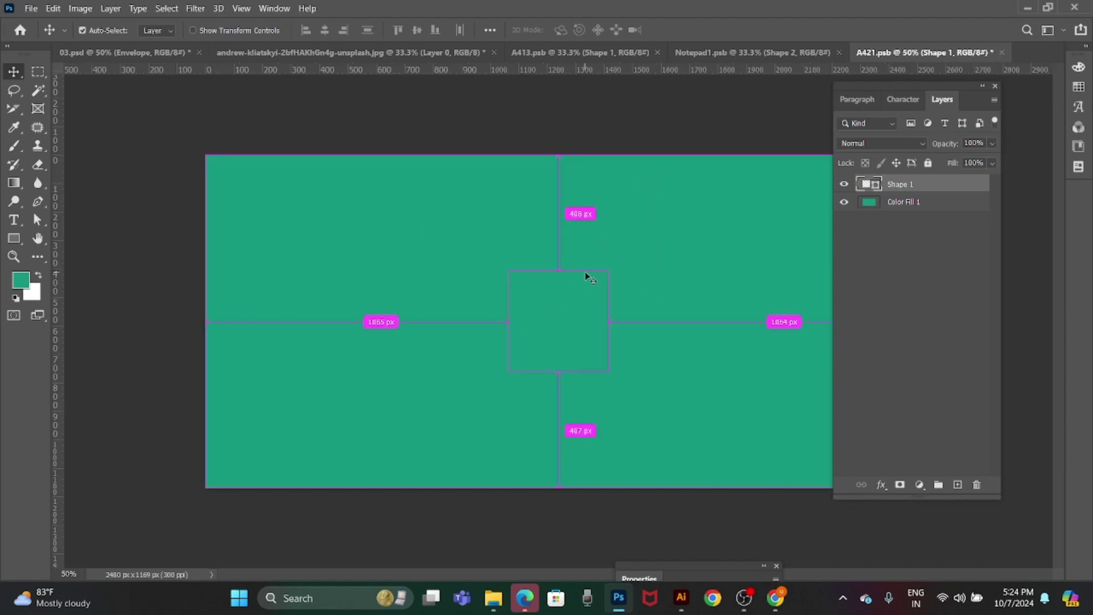
{"action": "key", "text": "t"}
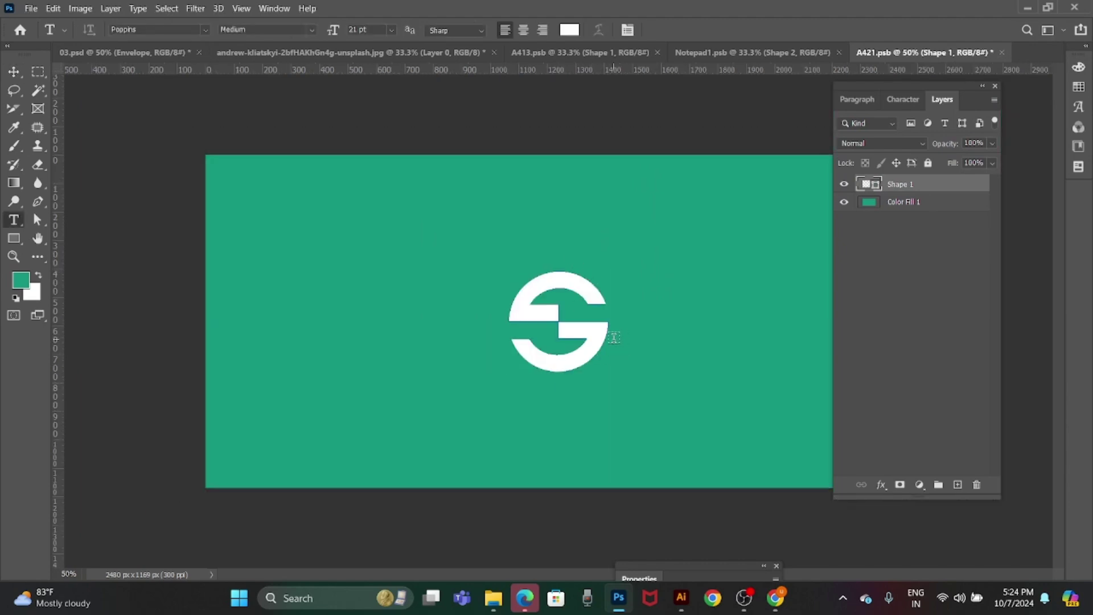
{"action": "key", "text": "v"}
{"action": "key", "text": "ctrl+t"}
{"action": "left_click_drag", "start_coordinate": [610, 339], "coordinate": [816, 370]}
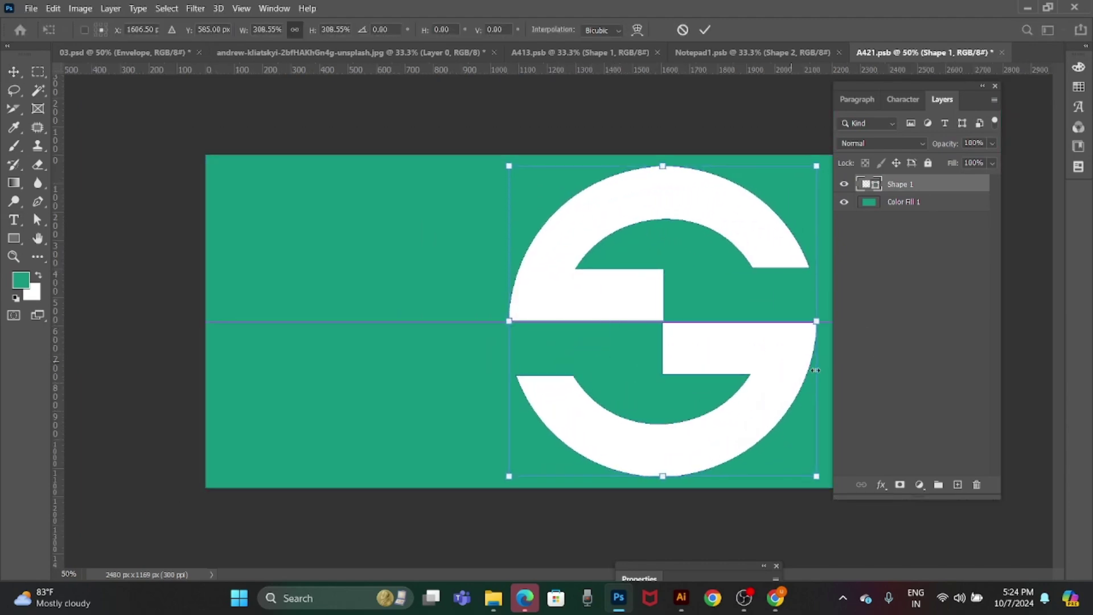
{"action": "left_click_drag", "start_coordinate": [692, 343], "coordinate": [896, 408]}
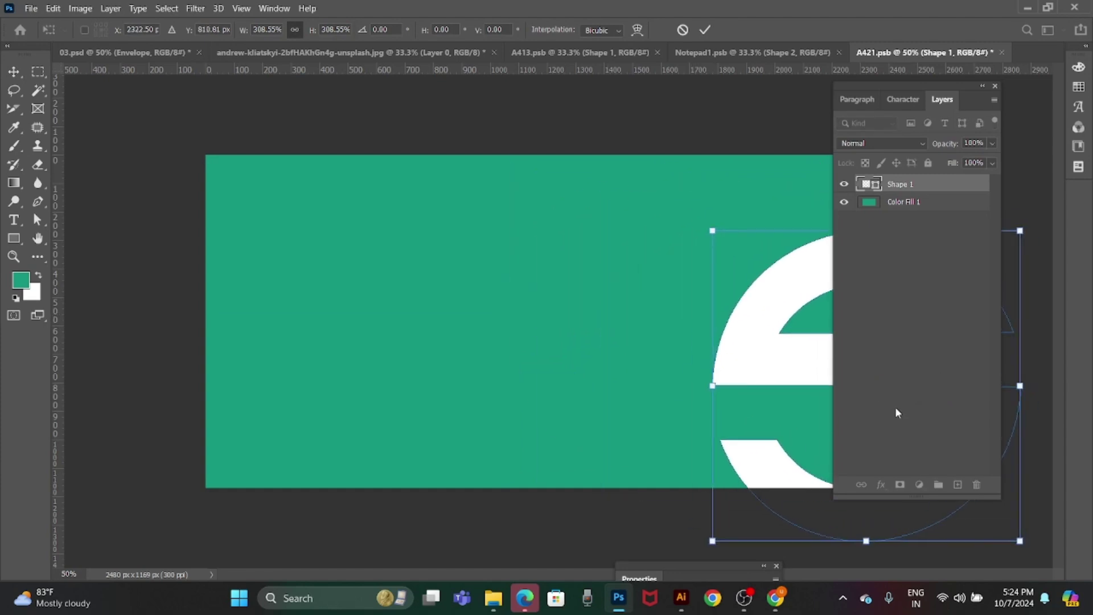
{"action": "key", "text": "Return"}
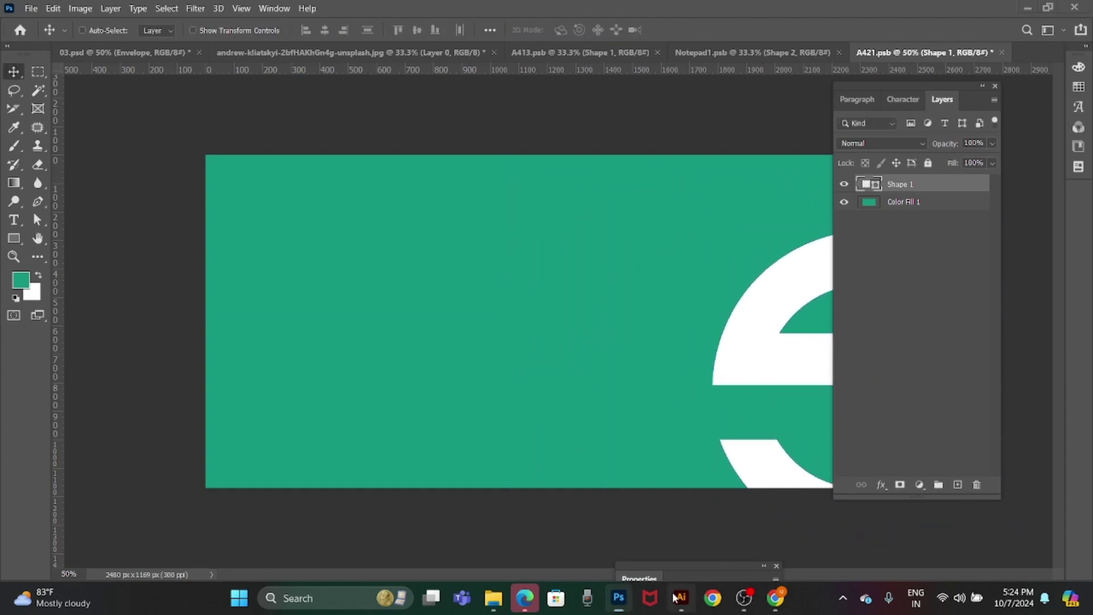
Copy the horizontal SAMEE GROUP logo from Illustrator and paste it as a shape layer.
{"action": "left_click", "coordinate": [681, 598]}
{"action": "left_click_drag", "start_coordinate": [139, 295], "coordinate": [460, 374]}
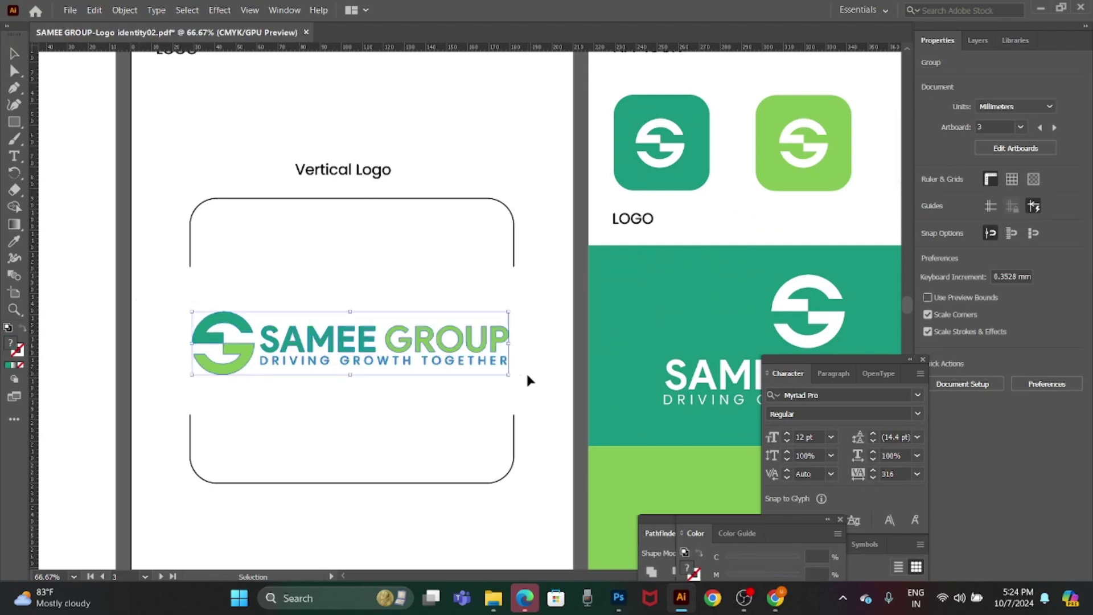
{"action": "key", "text": "alt+Tab"}
{"action": "key", "text": "ctrl+v"}
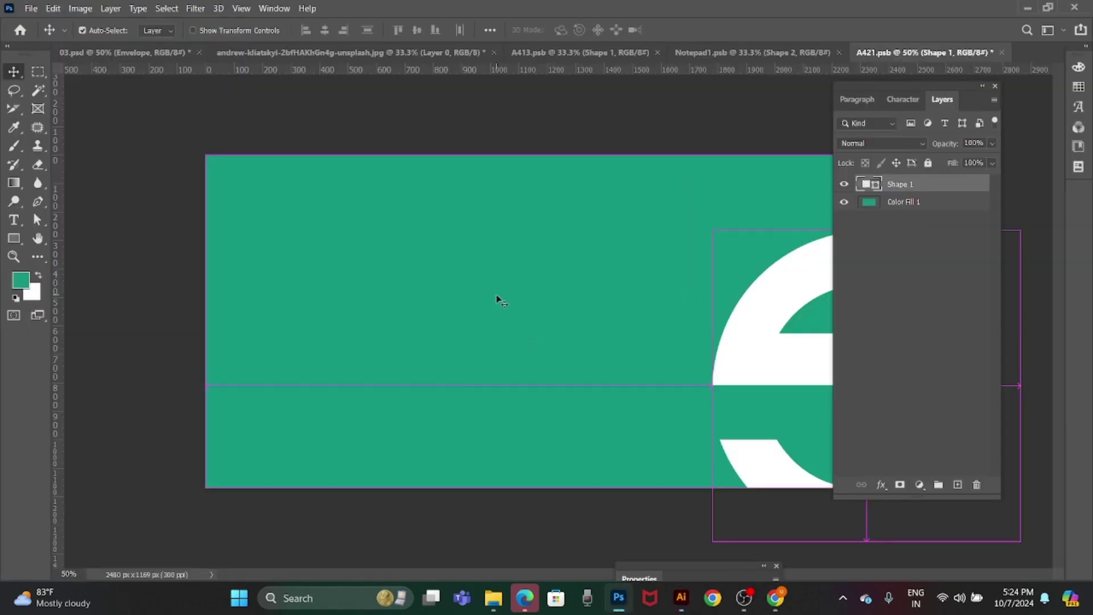
{"action": "key", "text": "Return"}
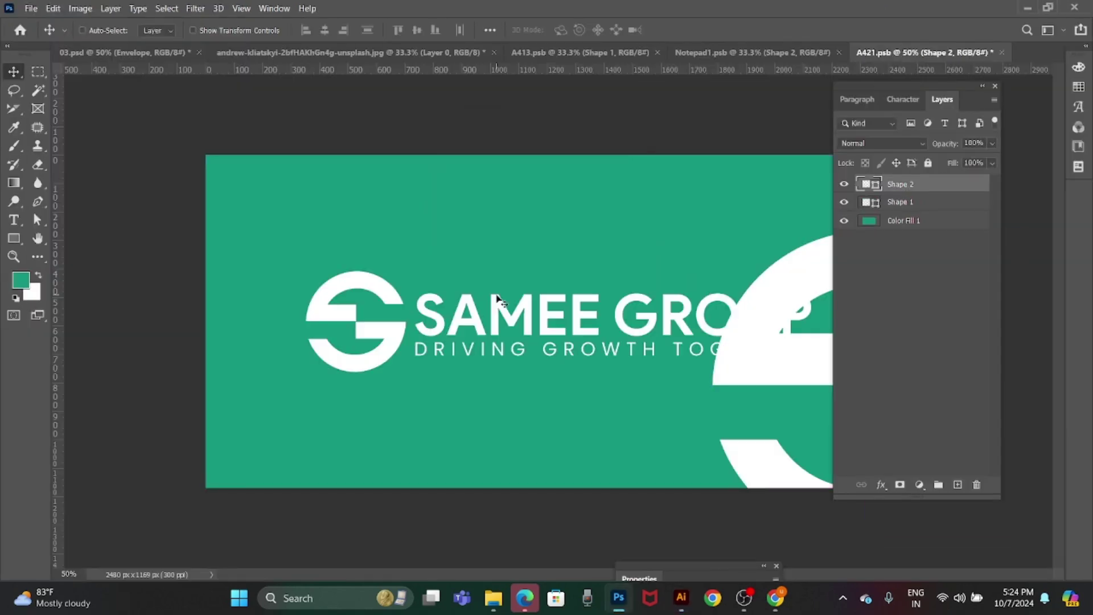
Shrink the logo to about 29% at the bottom-left and save the envelope artwork.
{"action": "key", "text": "ctrl+t"}
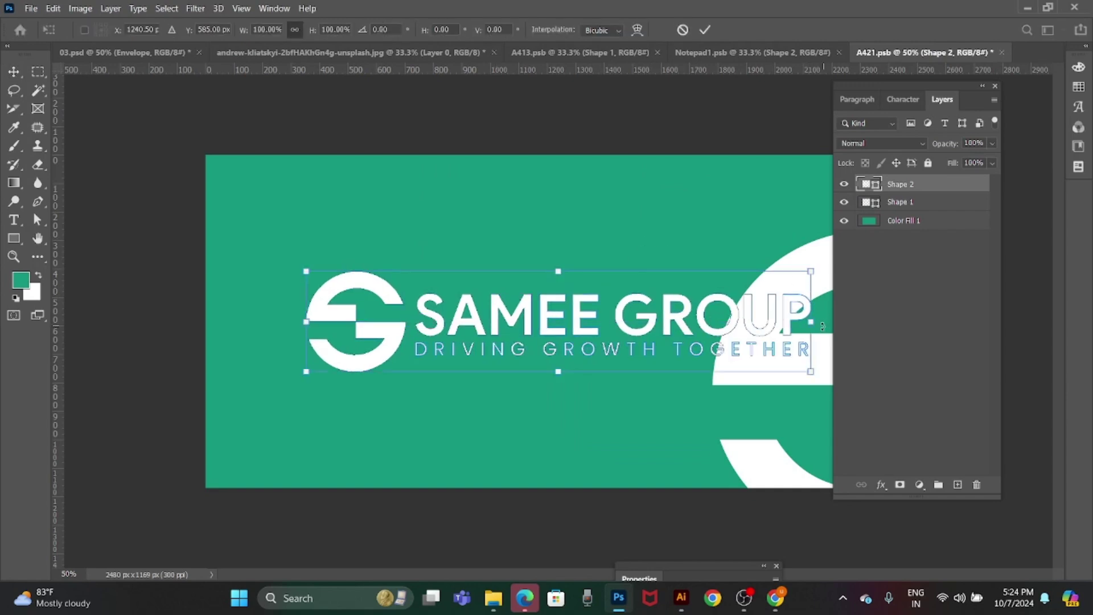
{"action": "mouse_move", "coordinate": [814, 323]}
{"action": "left_mouse_down"}
{"action": "mouse_move", "coordinate": [454, 321]}
{"action": "mouse_move", "coordinate": [349, 447]}
{"action": "left_mouse_up"}
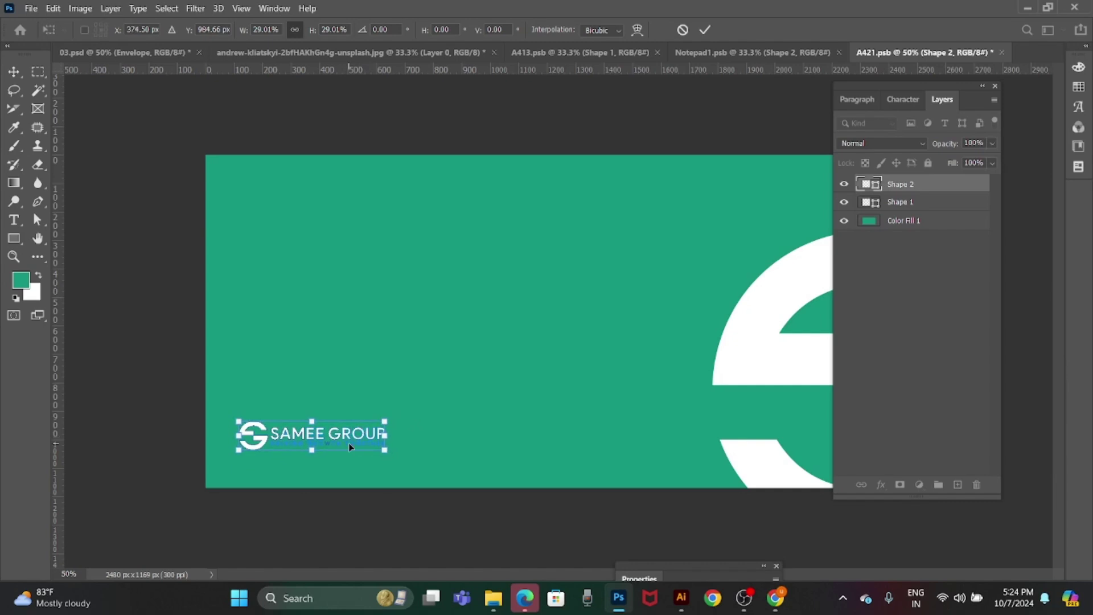
{"action": "key", "text": "Return"}
{"action": "key", "text": "ctrl+s"}
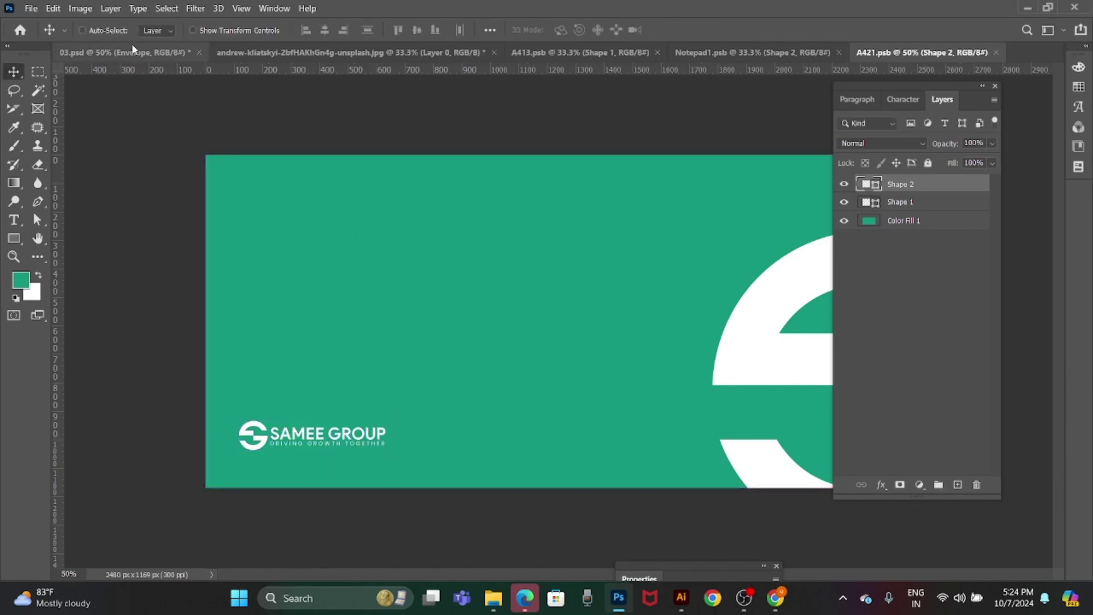
{"action": "left_click", "coordinate": [133, 50]}
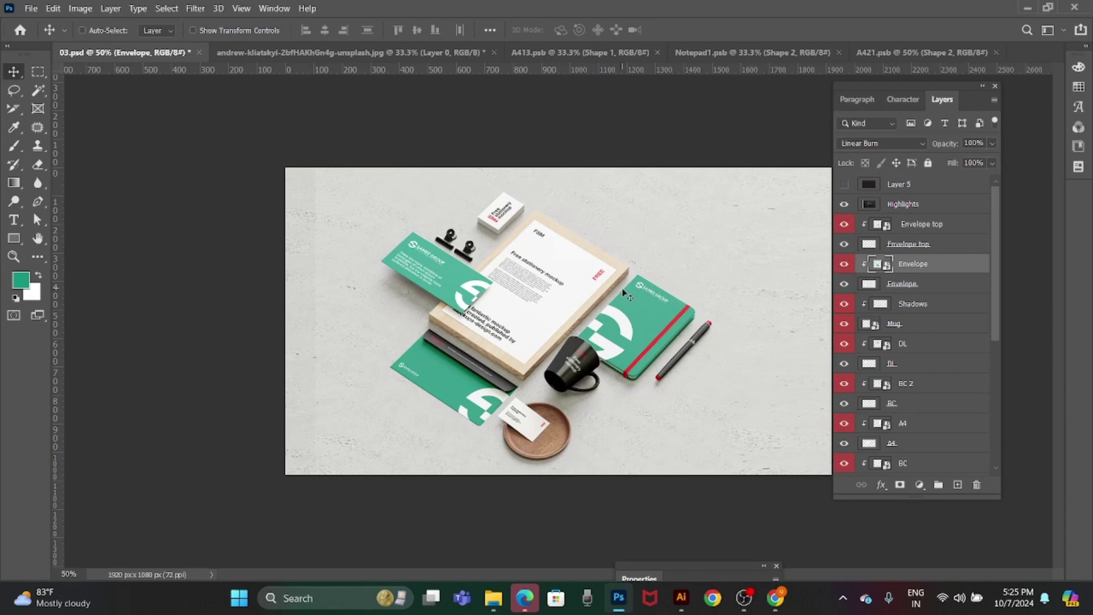
Open the A4 letterhead's smart object and copy the SAMEE GROUP logo from Illustrator.
{"action": "right_click", "coordinate": [571, 270]}
{"action": "left_click", "coordinate": [598, 285]}
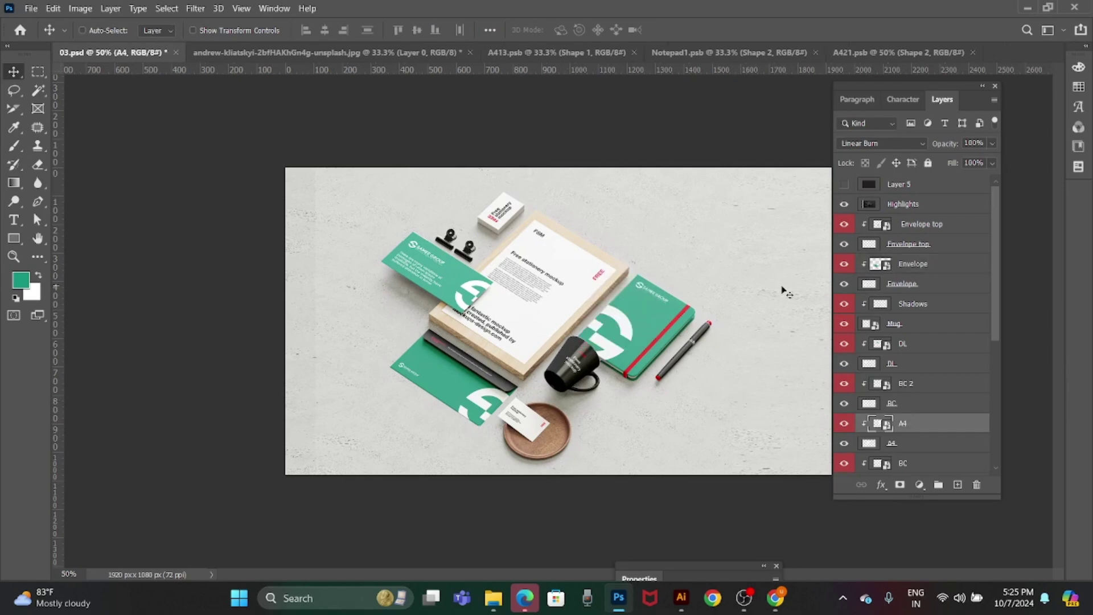
{"action": "double_click", "coordinate": [883, 423]}
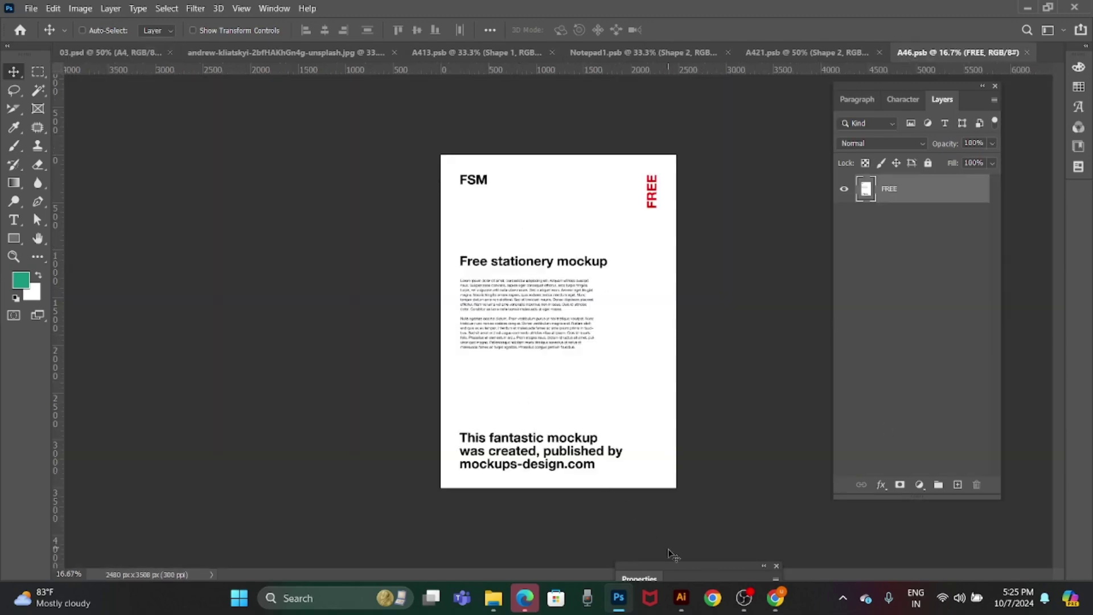
{"action": "left_click", "coordinate": [682, 599]}
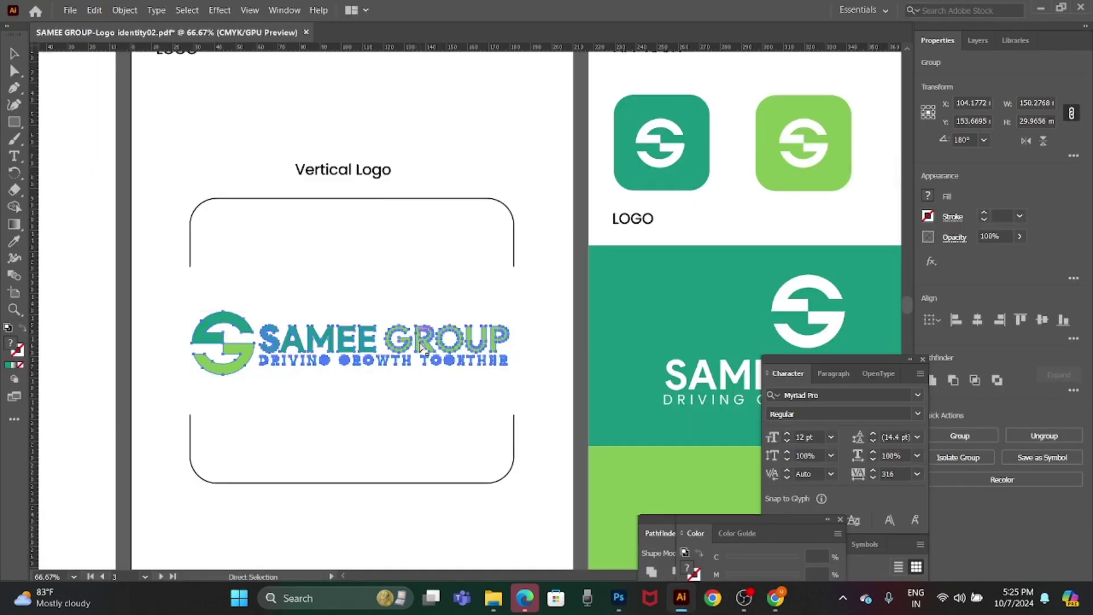
{"action": "key", "text": "ctrl+c"}
{"action": "key", "text": "alt+Tab"}
Paste the logo as pixels and scale it into the page's top-left corner.
{"action": "key", "text": "ctrl+v"}
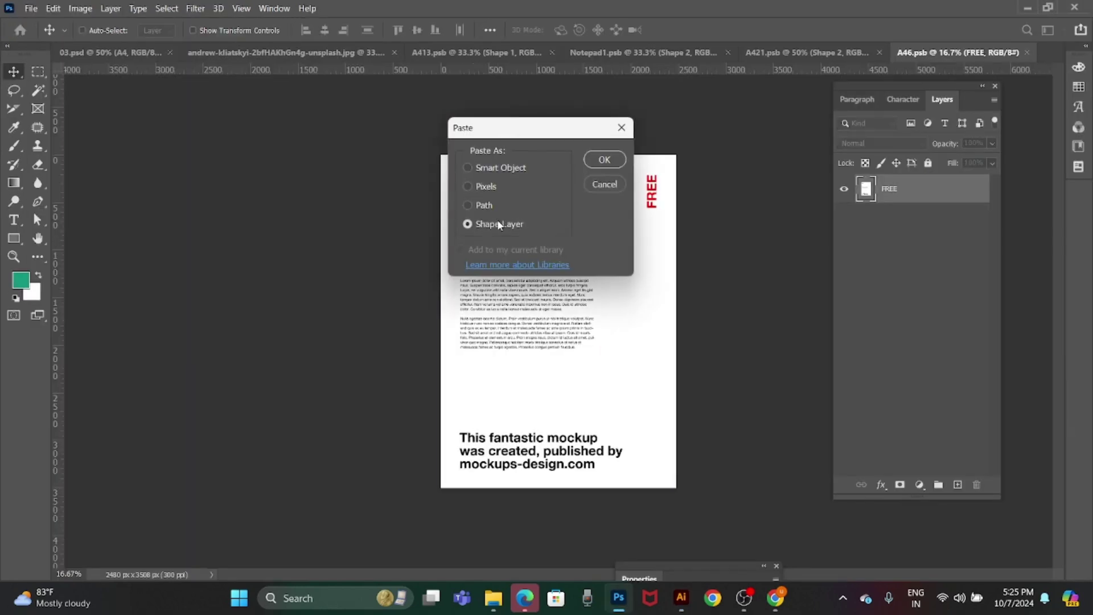
{"action": "left_click", "coordinate": [467, 186]}
{"action": "key", "text": "Return"}
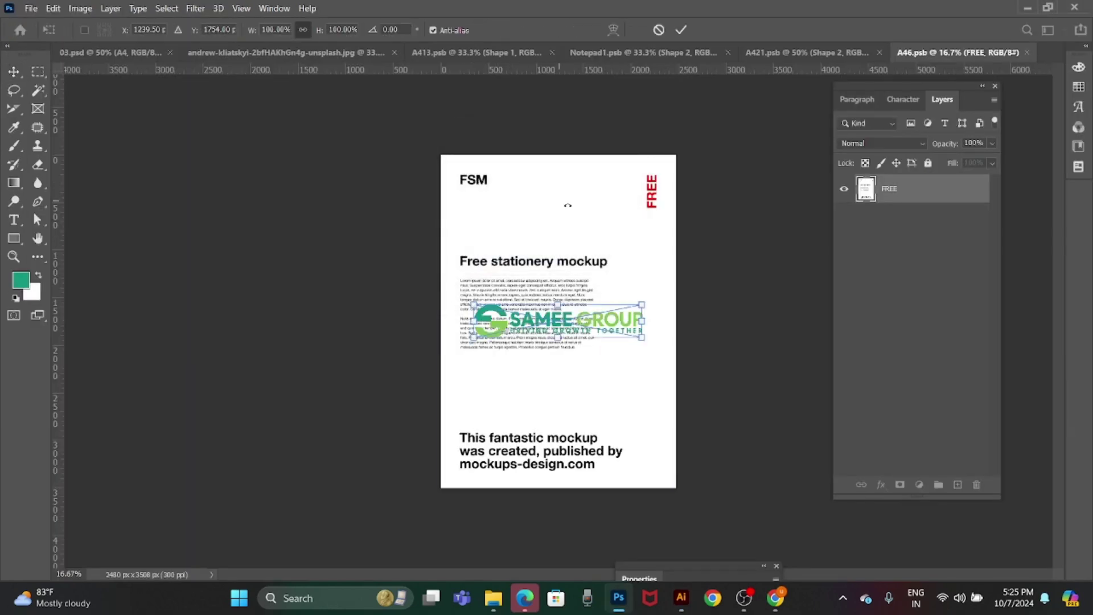
{"action": "mouse_move", "coordinate": [642, 338]}
{"action": "left_mouse_down"}
{"action": "mouse_move", "coordinate": [599, 329]}
{"action": "mouse_move", "coordinate": [569, 171]}
{"action": "left_mouse_up"}
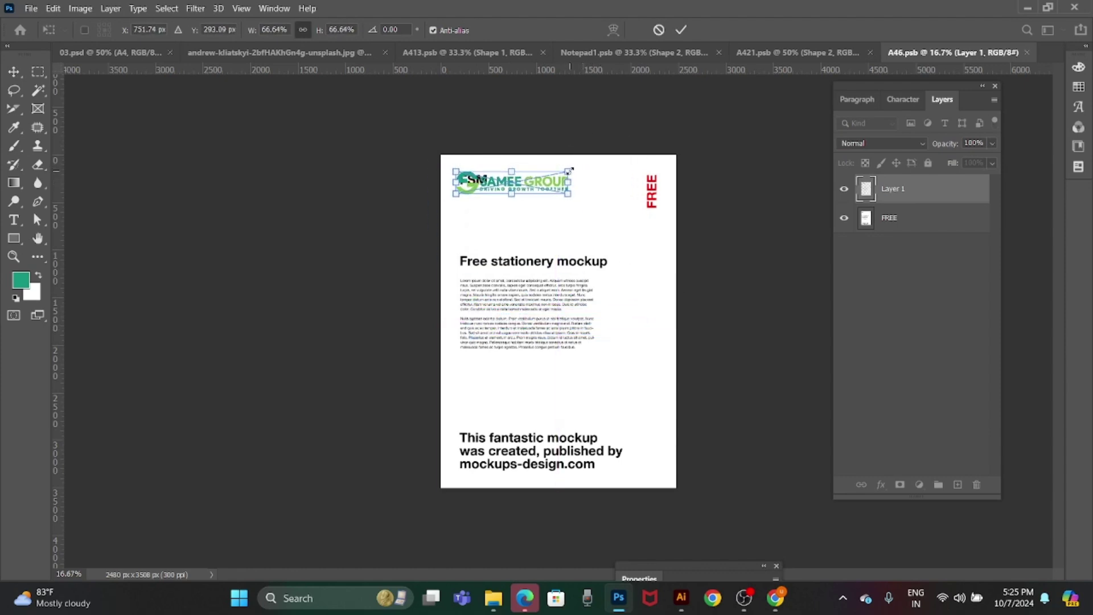
{"action": "key", "text": "Return"}
Cover the red FREE text with a white fill sampled from the page.
{"action": "right_click", "coordinate": [644, 238]}
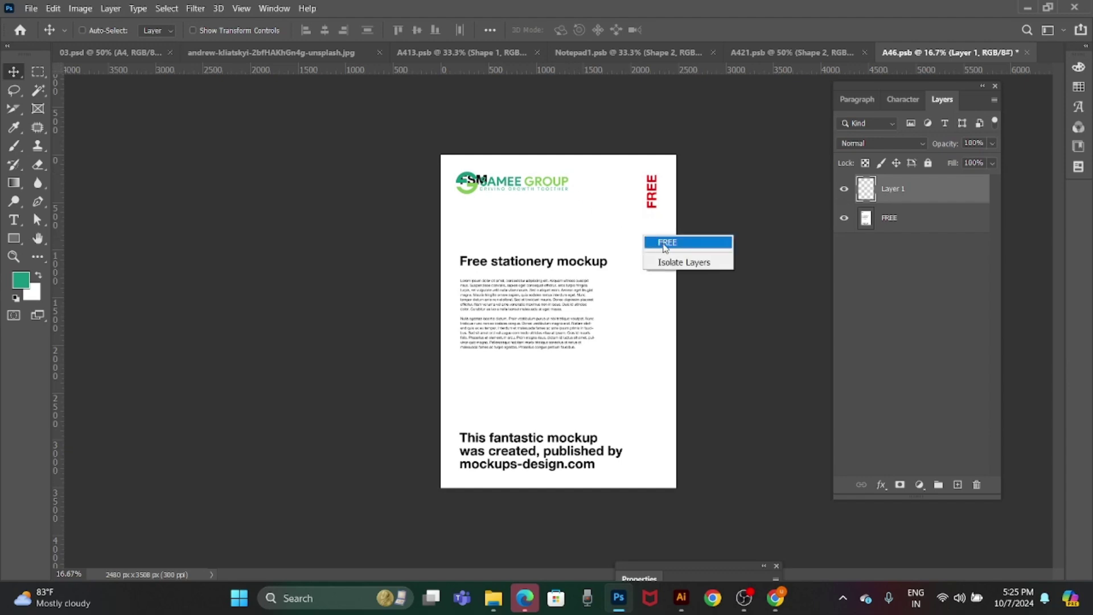
{"action": "left_click", "coordinate": [664, 246]}
{"action": "key", "text": "m"}
{"action": "left_click_drag", "start_coordinate": [638, 167], "coordinate": [660, 243]}
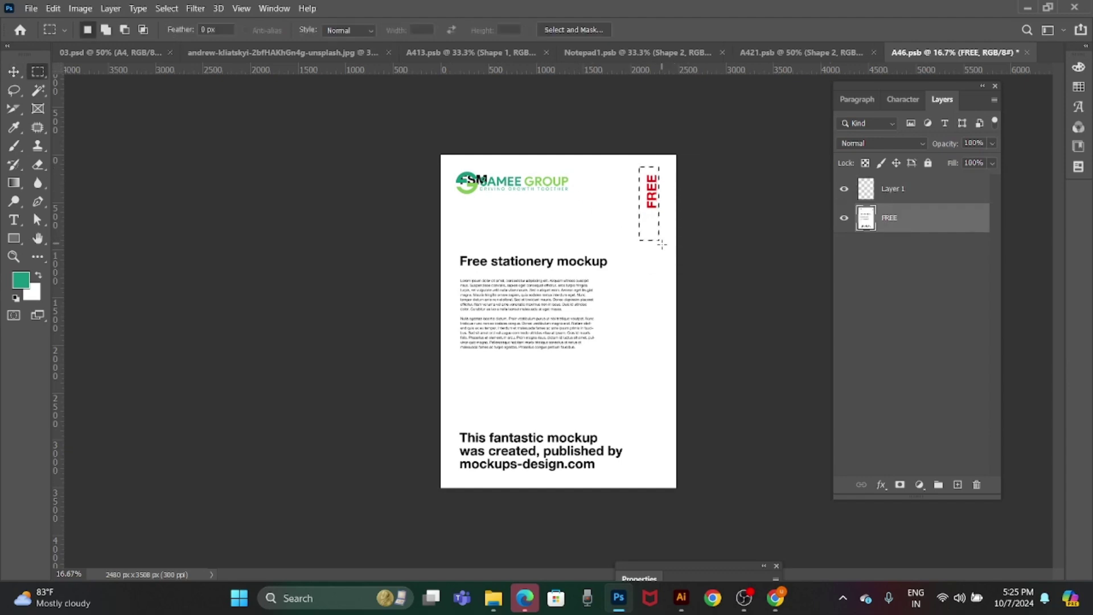
{"action": "key", "text": "i"}
{"action": "left_click", "coordinate": [650, 260]}
{"action": "key", "text": "alt+BackSpace"}
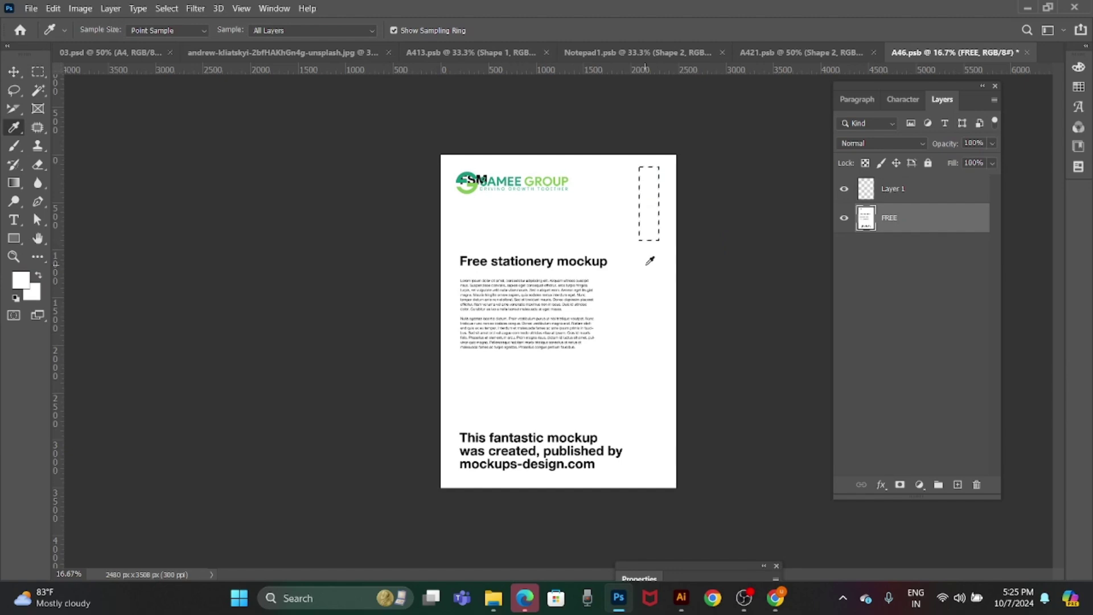
Select the area around the top-left logo and save the letterhead artwork.
{"action": "key", "text": "m"}
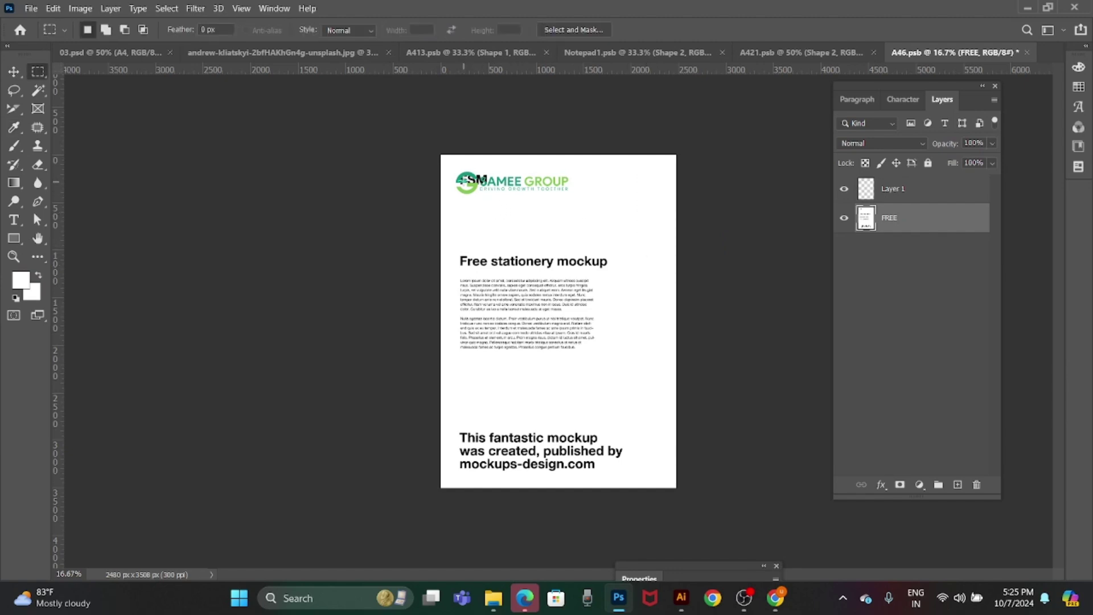
{"action": "left_click_drag", "start_coordinate": [447, 166], "coordinate": [589, 209]}
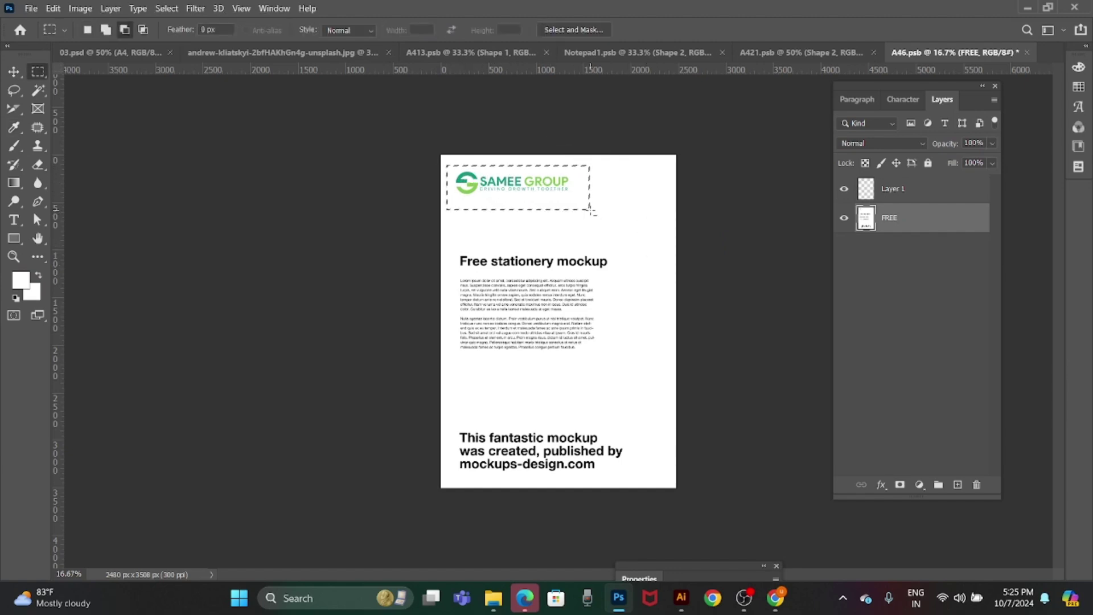
{"action": "key", "text": "ctrl+s"}
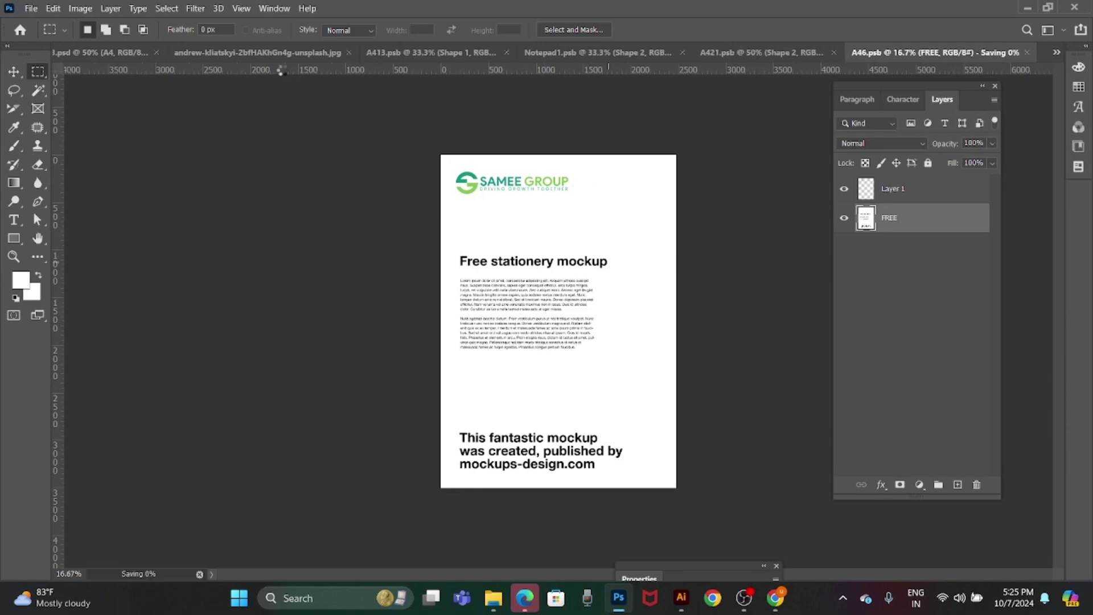
{"action": "left_click", "coordinate": [108, 52]}
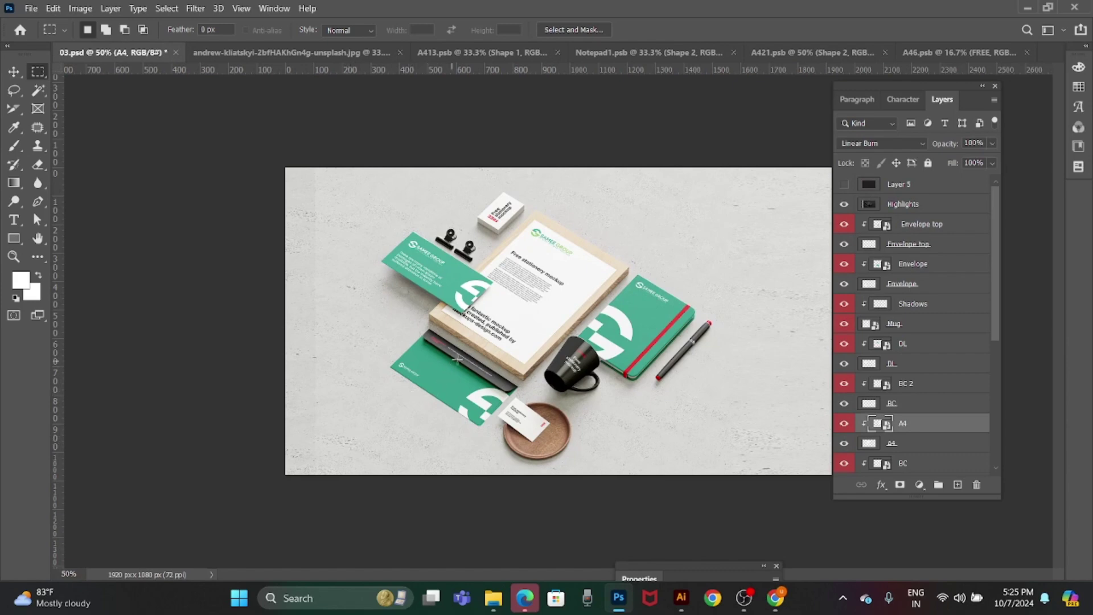
Open the BC business card layer's smart object contents.
{"action": "key", "text": "v"}
{"action": "right_click", "coordinate": [500, 212]}
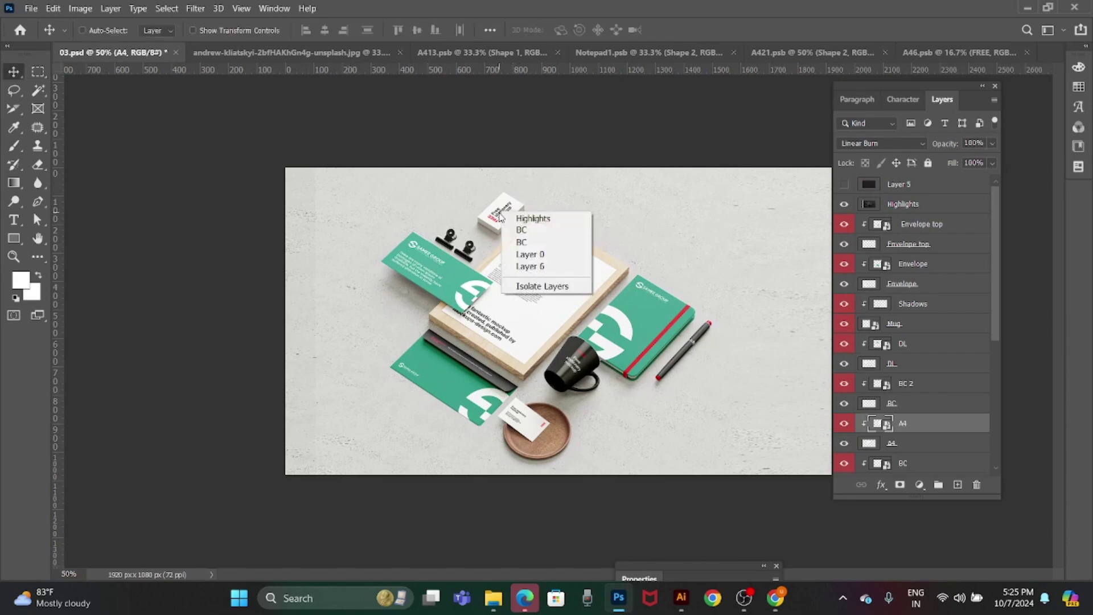
{"action": "left_click", "coordinate": [529, 230]}
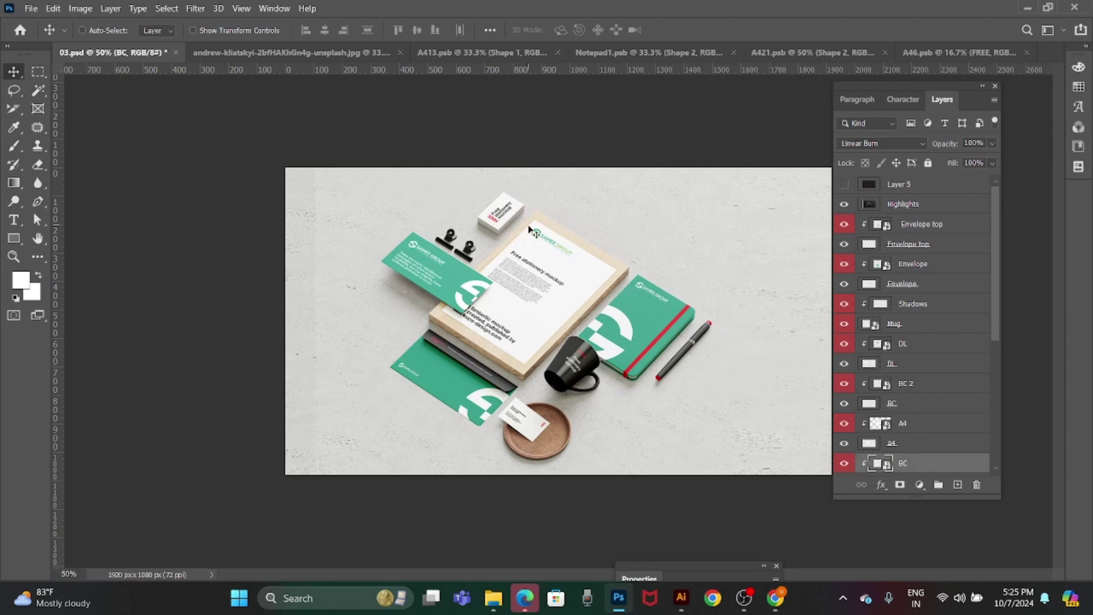
{"action": "left_click", "coordinate": [845, 463]}
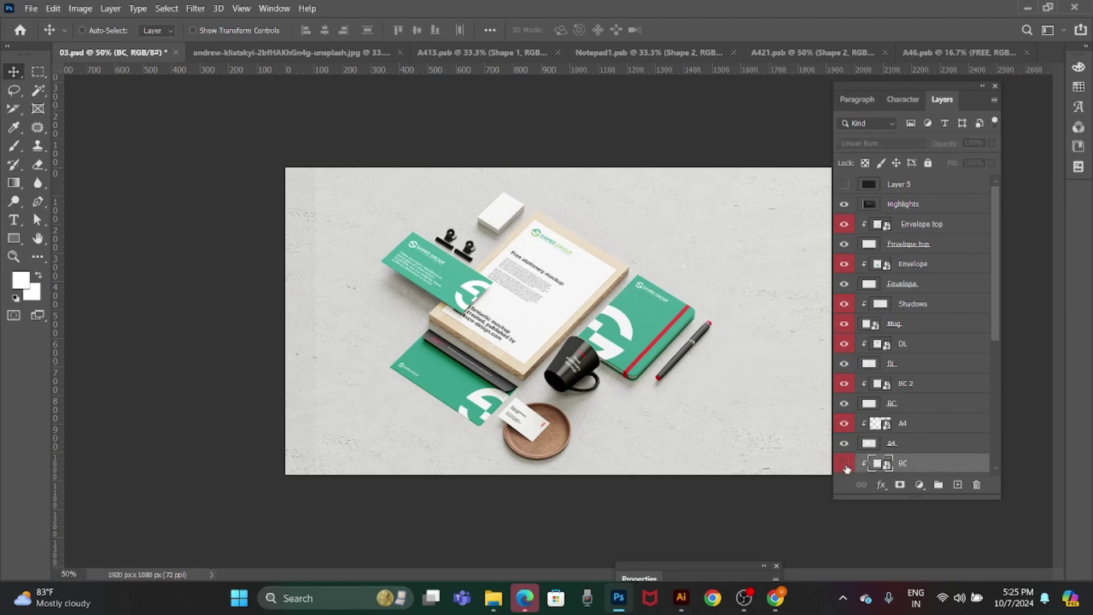
{"action": "double_click", "coordinate": [885, 466]}
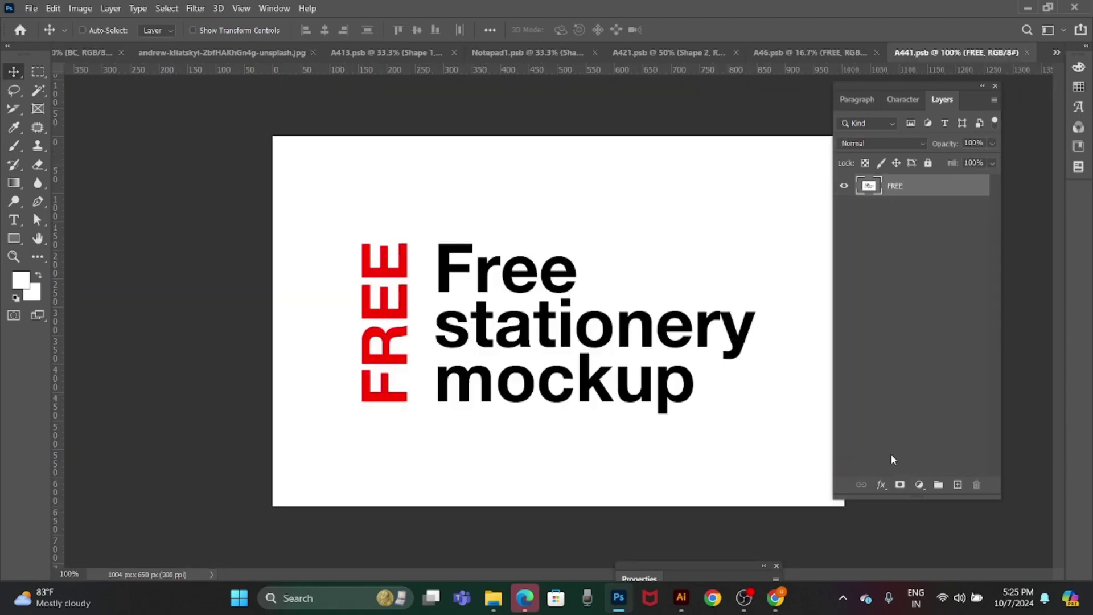
Delete the FREE stationery mockup text from the card artwork.
{"action": "right_click", "coordinate": [484, 317]}
{"action": "left_click", "coordinate": [502, 329]}
{"action": "key", "text": "m"}
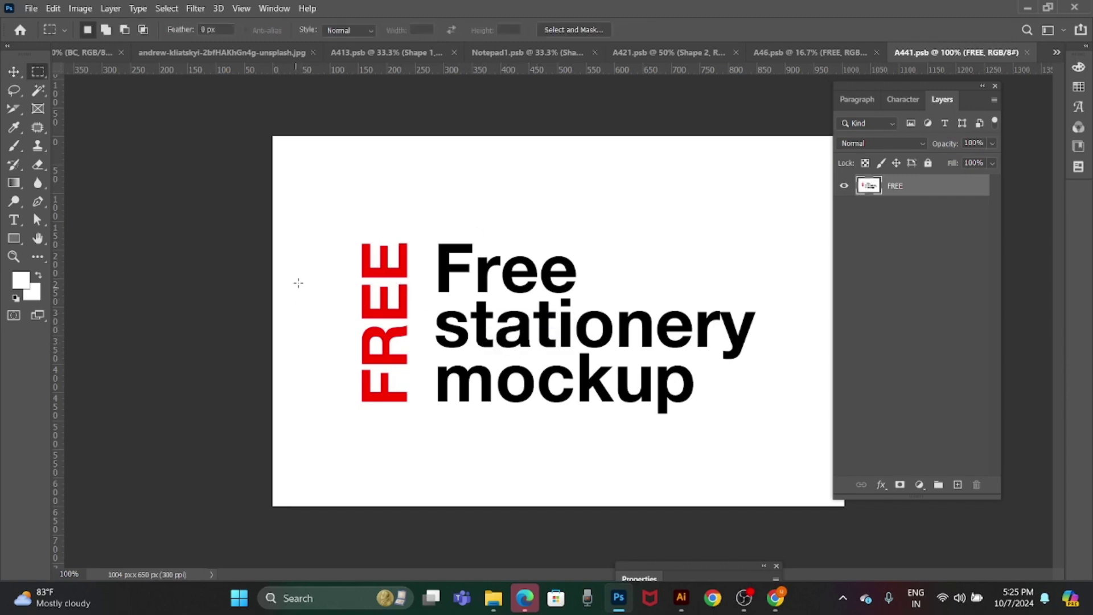
{"action": "left_click_drag", "start_coordinate": [331, 222], "coordinate": [814, 456]}
{"action": "key", "text": "Delete"}
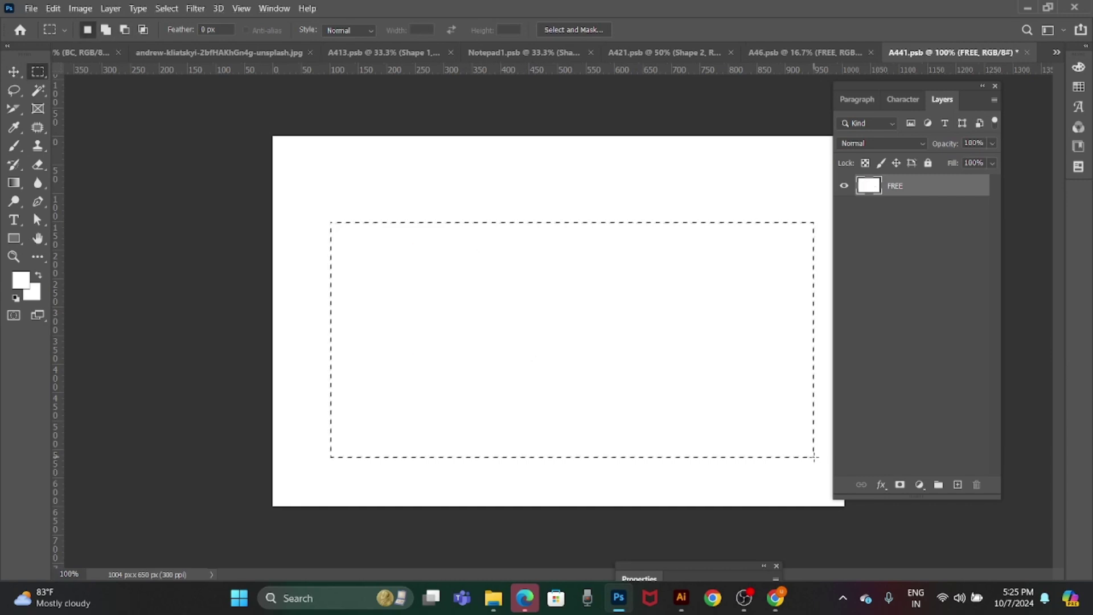
{"action": "key", "text": "ctrl+d"}
Paste the SAMEE GROUP logo as pixels and resize it to fit the card.
{"action": "key", "text": "ctrl+v"}
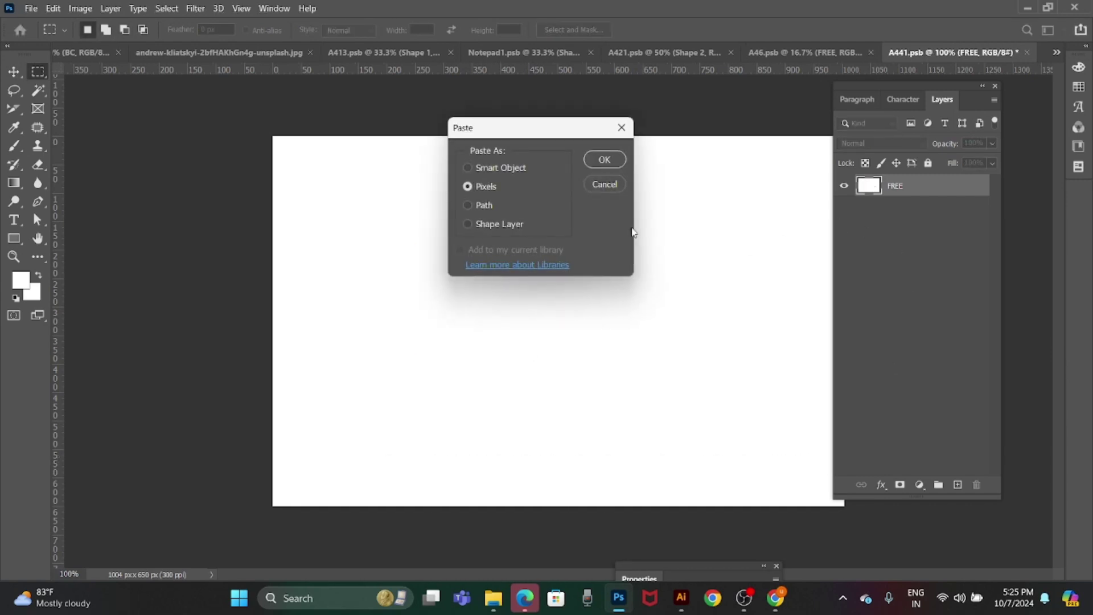
{"action": "left_click", "coordinate": [604, 161]}
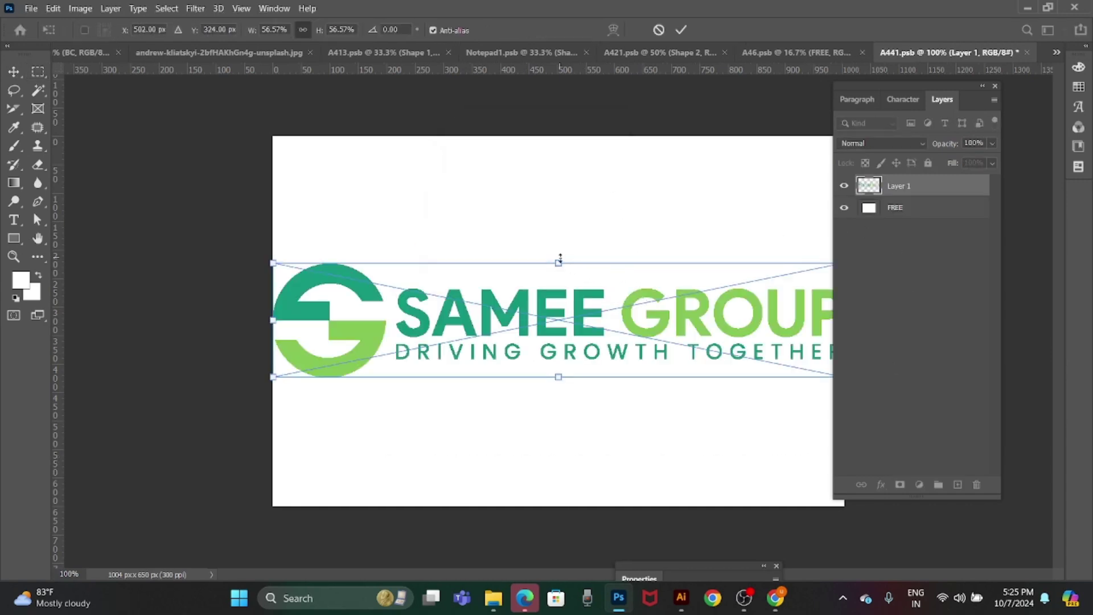
{"action": "left_click_drag", "start_coordinate": [559, 262], "coordinate": [560, 314]}
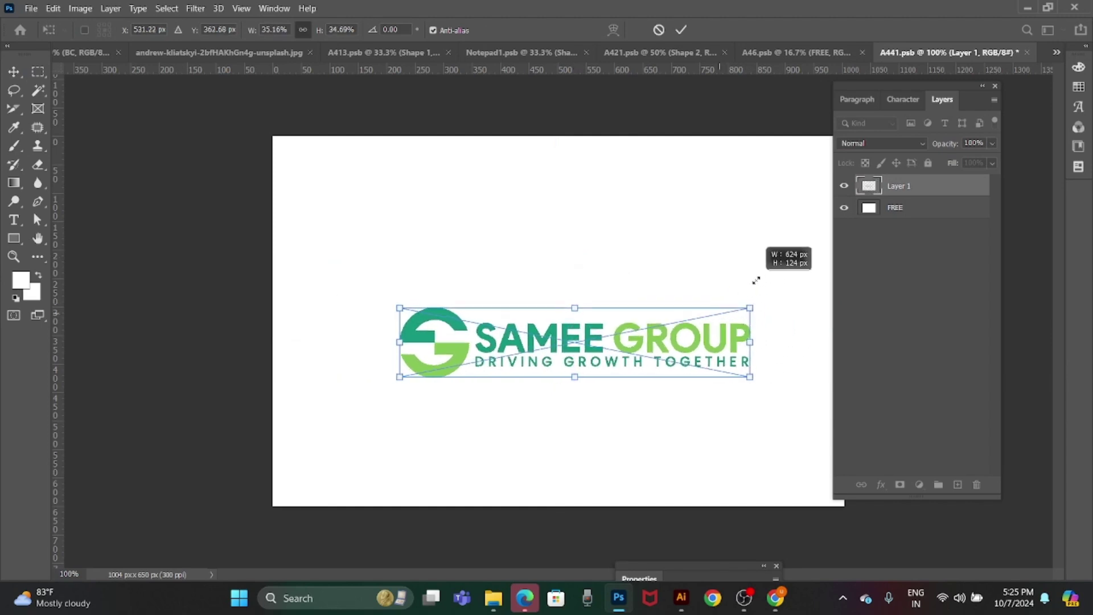
{"action": "left_click_drag", "start_coordinate": [719, 314], "coordinate": [771, 268]}
{"action": "key", "text": "Return"}
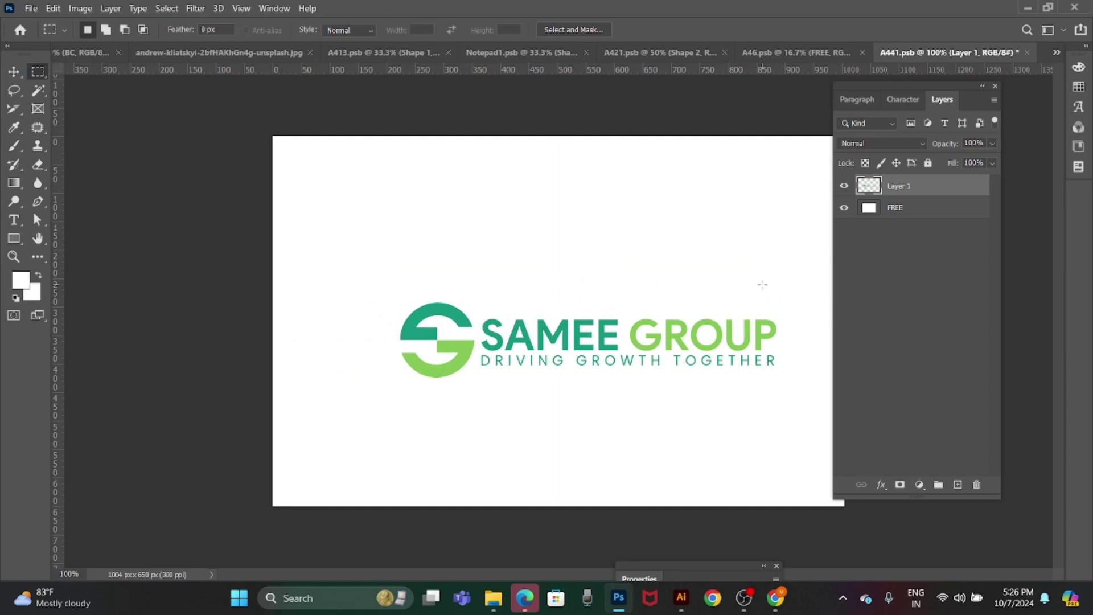
{"action": "left_click", "coordinate": [994, 88]}
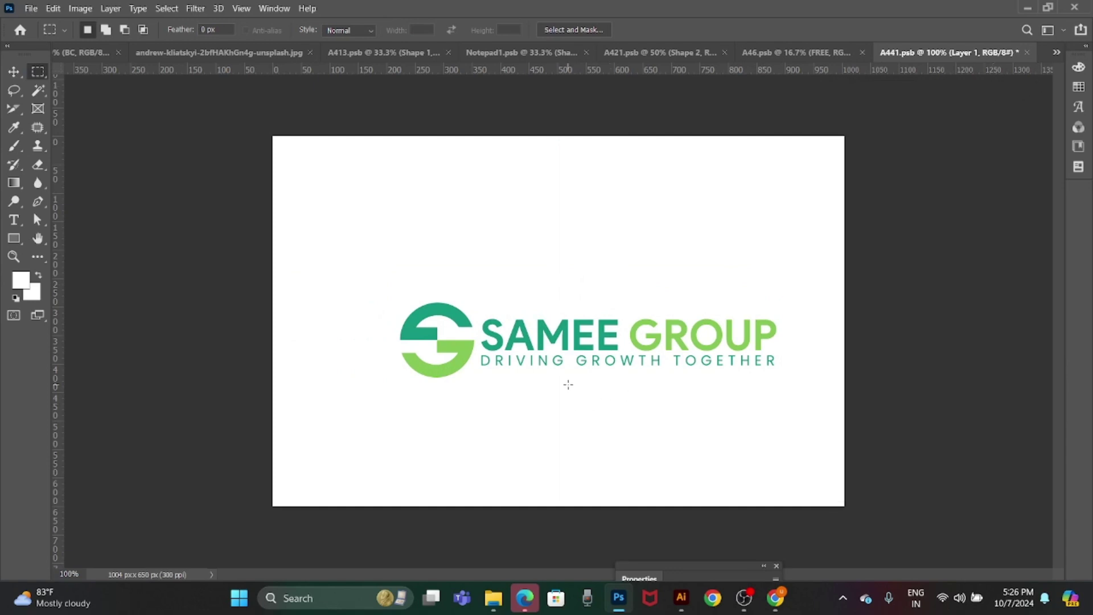
Centre the logo vertically and horizontally on the canvas, then save the card.
{"action": "key", "text": "v"}
{"action": "key", "text": "ctrl+a"}
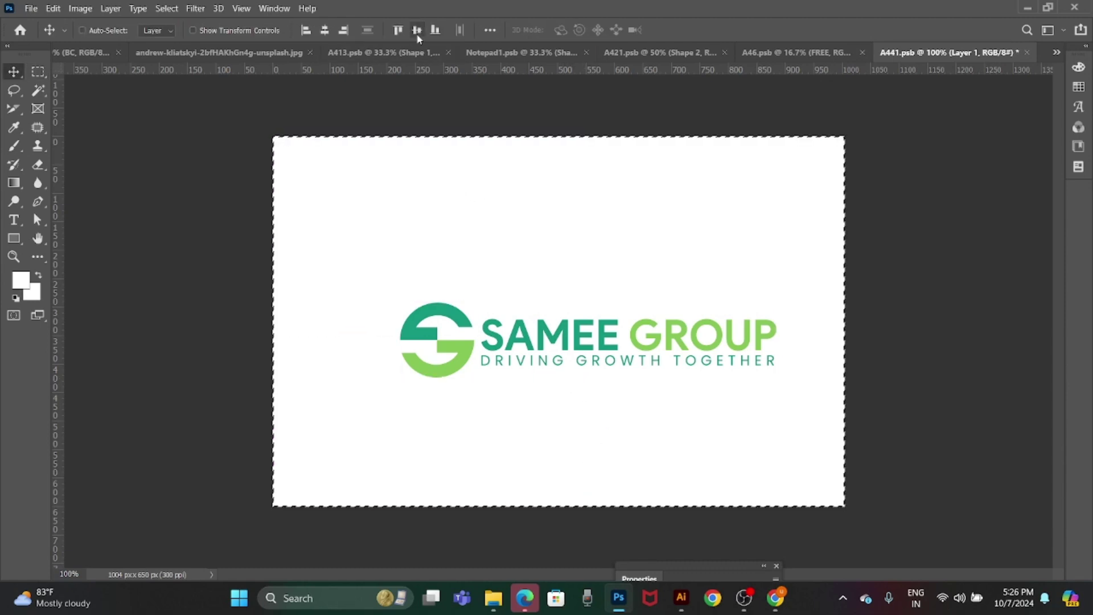
{"action": "left_click", "coordinate": [417, 30]}
{"action": "left_click", "coordinate": [325, 30]}
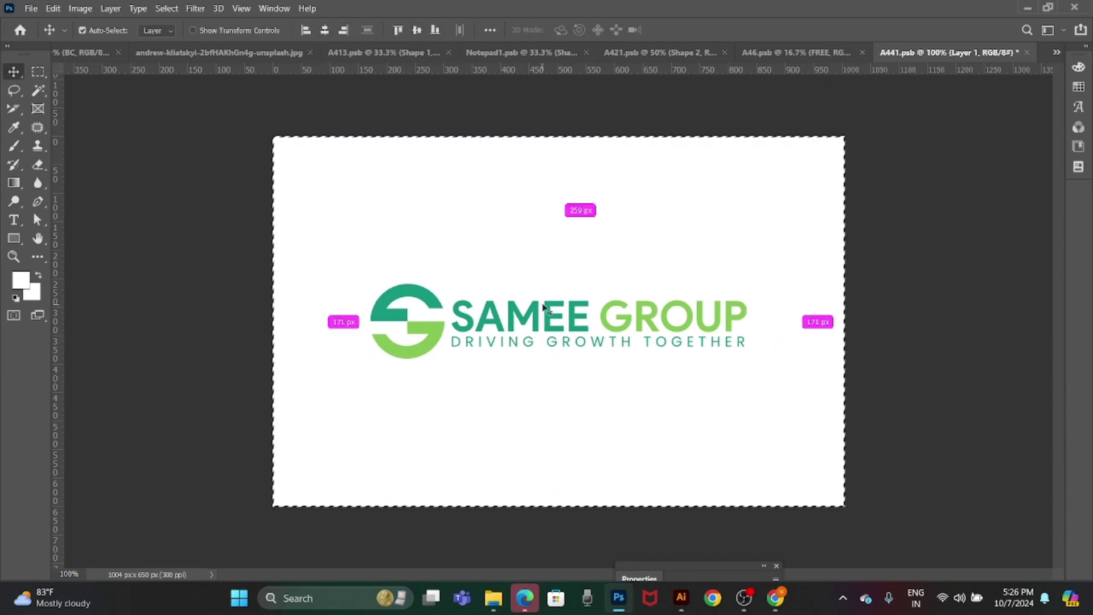
{"action": "key", "text": "ctrl+d"}
{"action": "key", "text": "ctrl+s"}
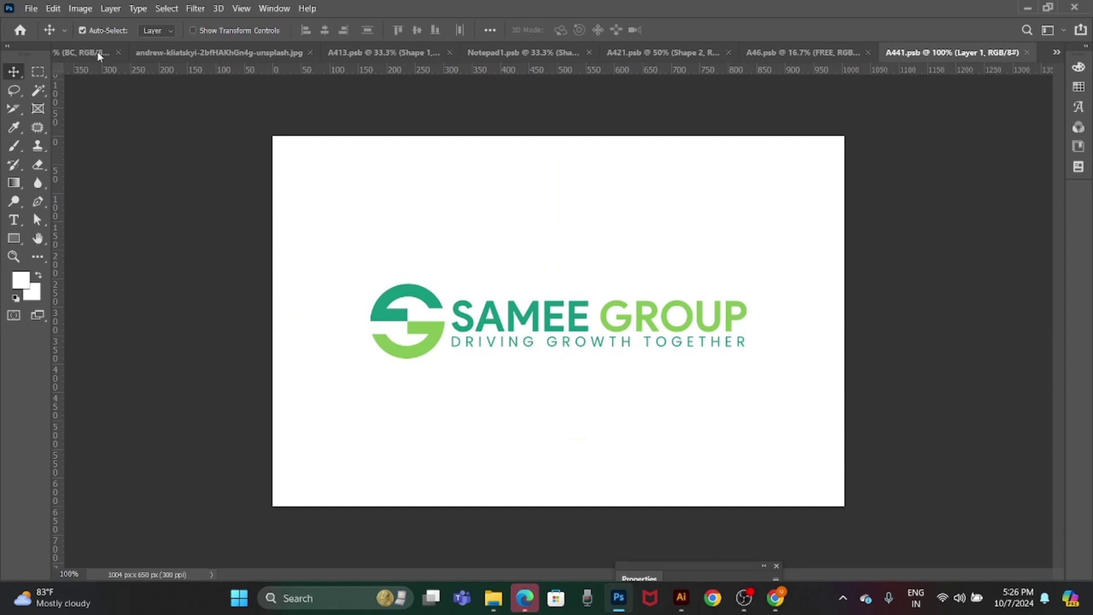
{"action": "left_click", "coordinate": [97, 52]}
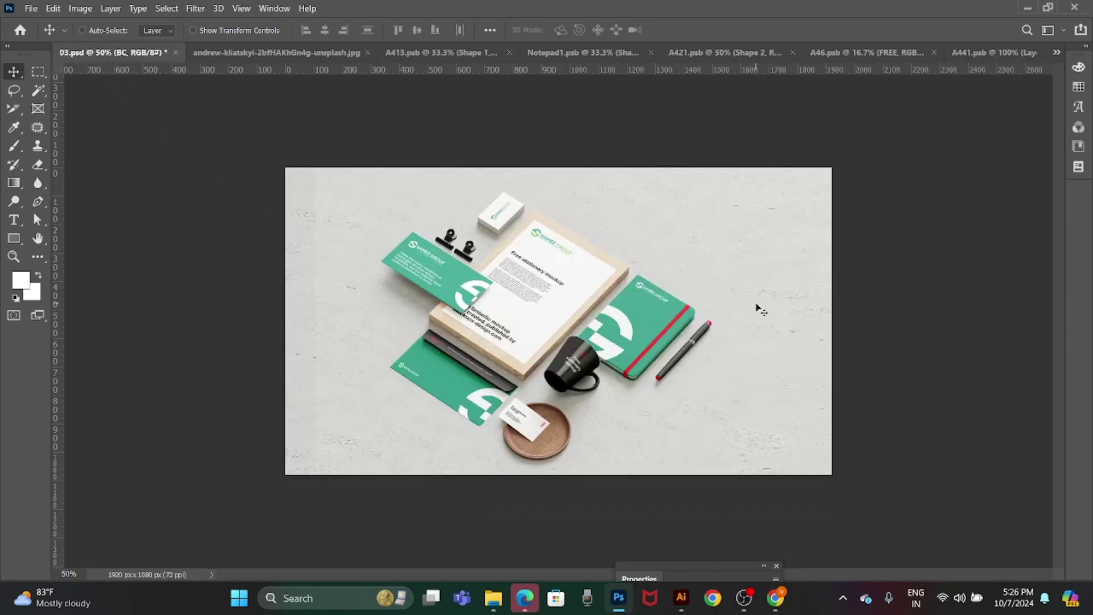
Save 03.psd and open the BC 2 business card's smart object contents.
{"action": "key", "text": "ctrl+s"}
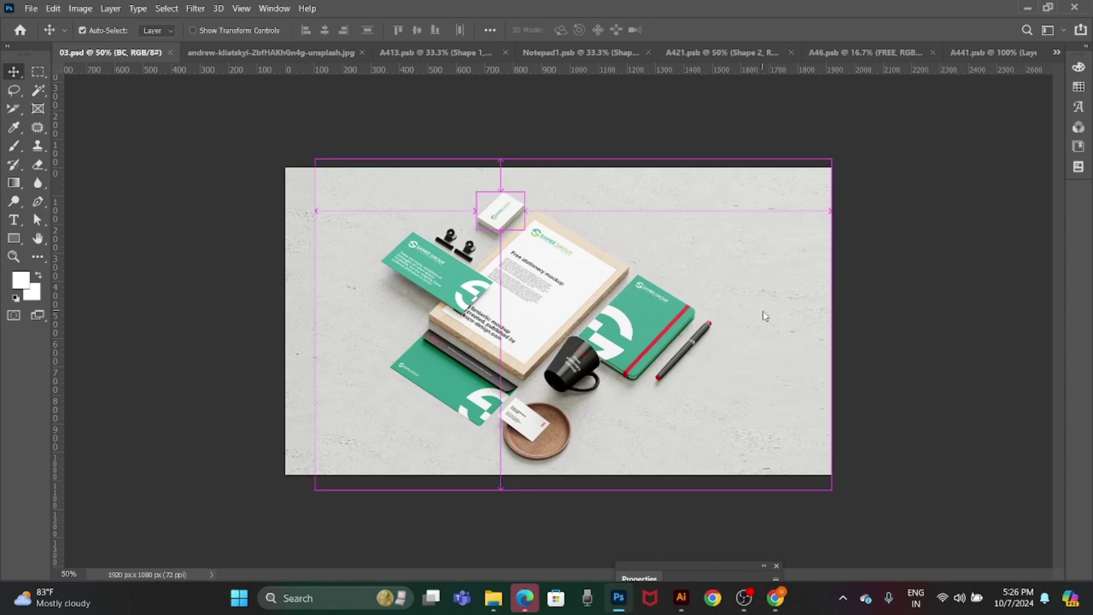
{"action": "key", "text": "ctrl+shift+s"}
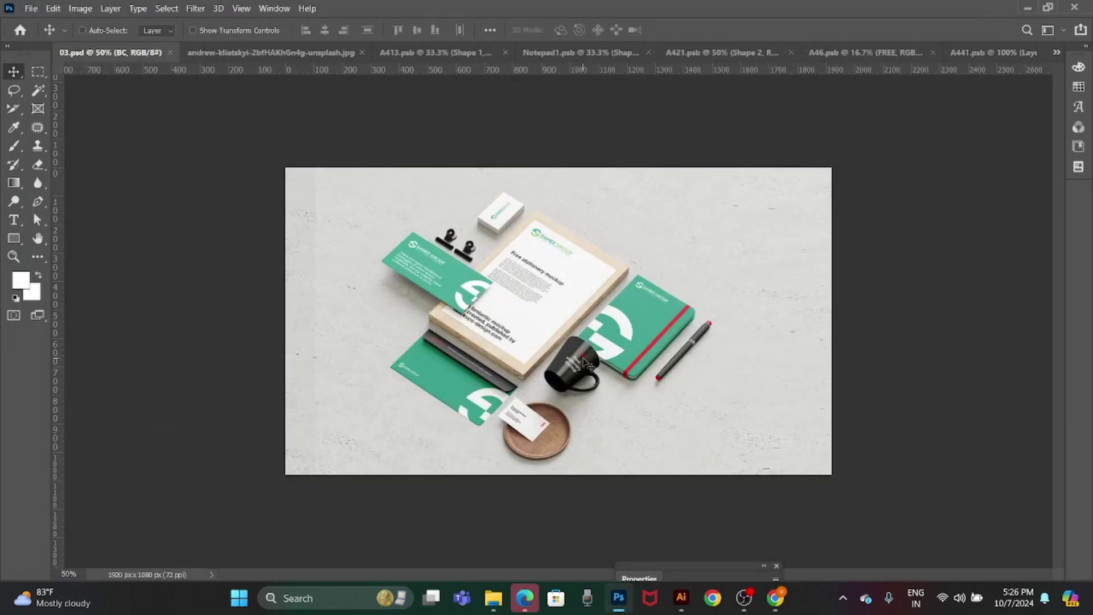
{"action": "right_click", "coordinate": [585, 362]}
{"action": "right_click", "coordinate": [527, 419]}
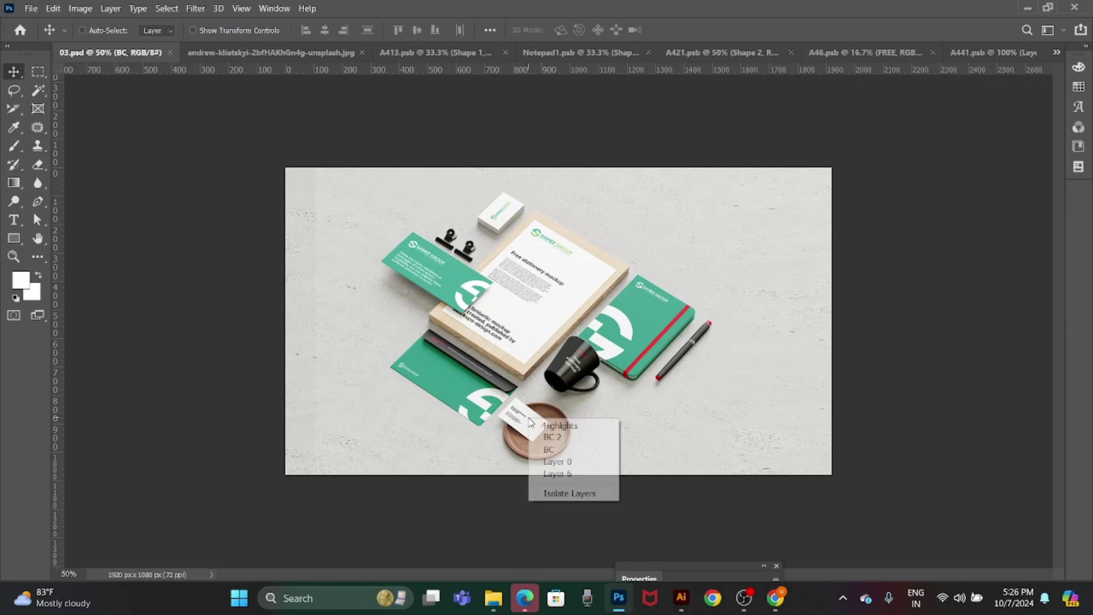
{"action": "left_click", "coordinate": [567, 436]}
{"action": "key", "text": "F7"}
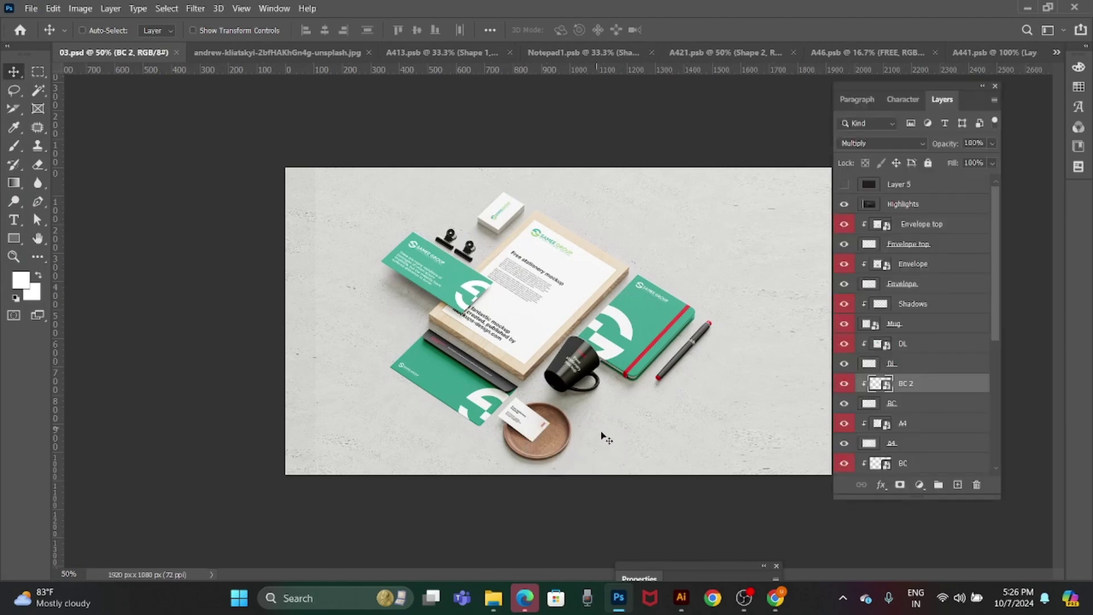
{"action": "double_click", "coordinate": [881, 384]}
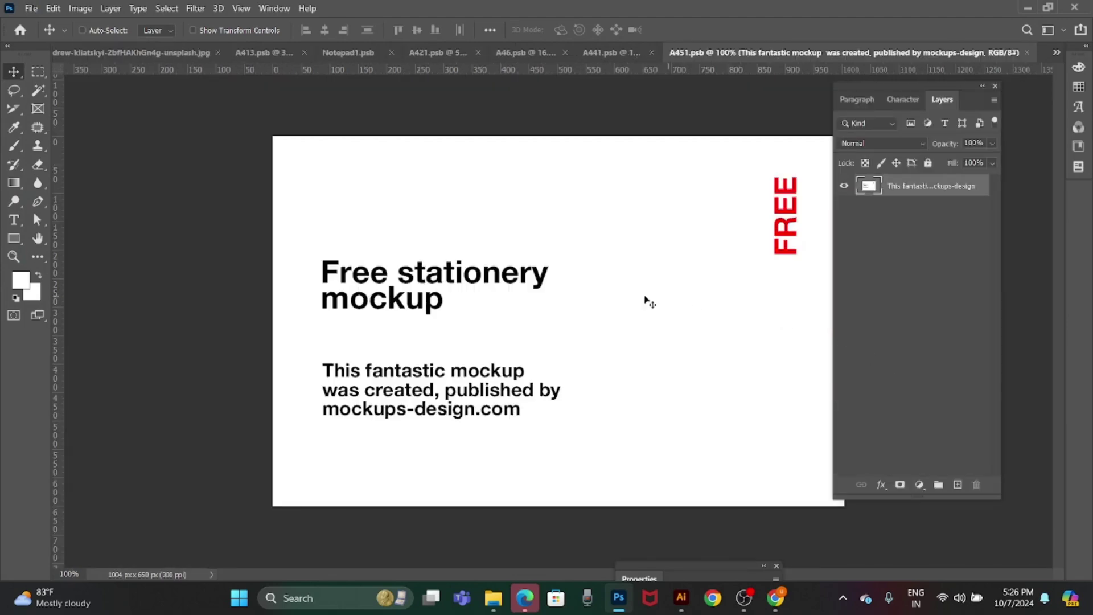
Clear the placeholder text and paste the SAMEE GROUP logo small at the card's left.
{"action": "key", "text": "i"}
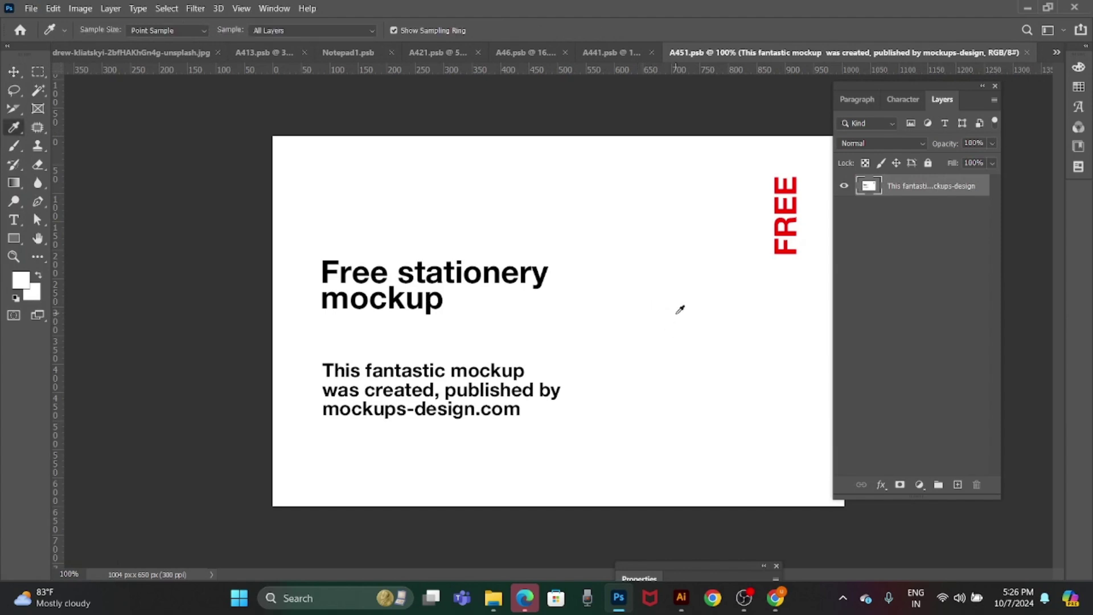
{"action": "key", "text": "alt+BackSpace"}
{"action": "key", "text": "ctrl+minus"}
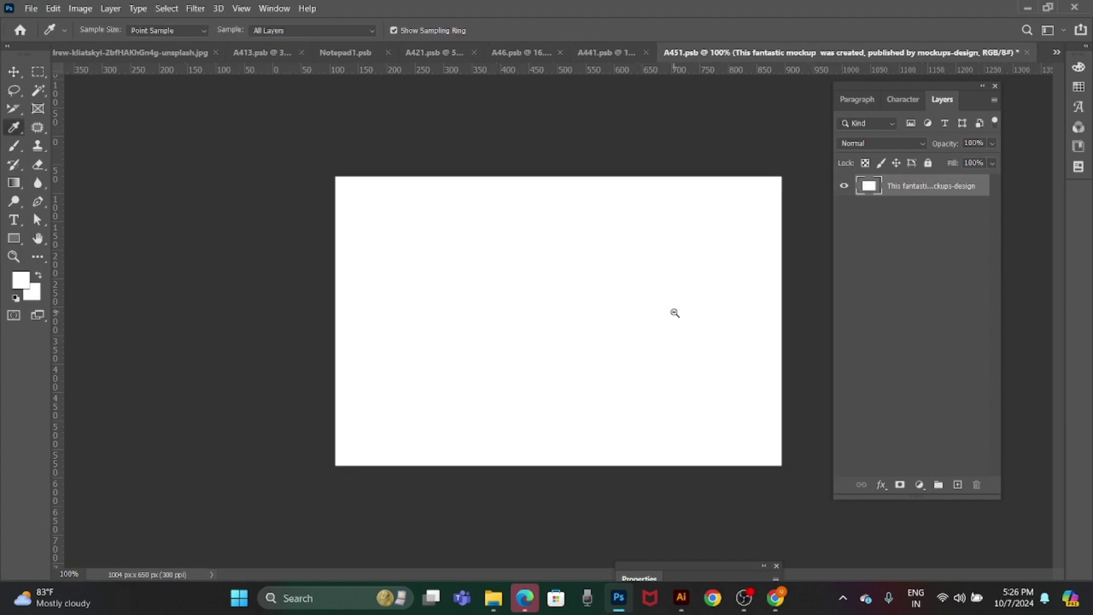
{"action": "key", "text": "v"}
{"action": "key", "text": "ctrl+v"}
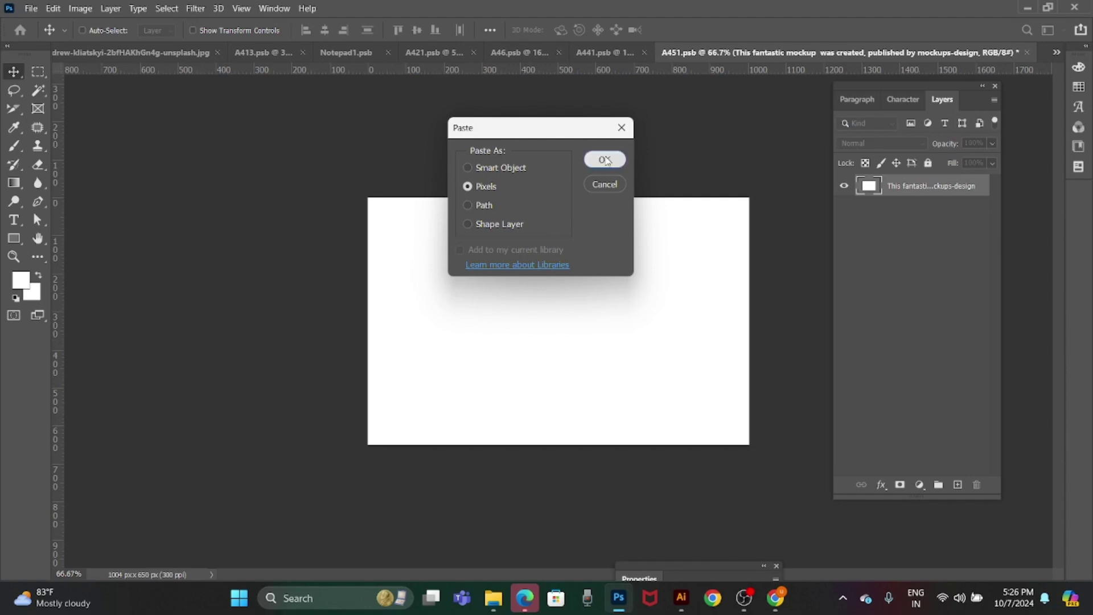
{"action": "left_click", "coordinate": [604, 159]}
{"action": "mouse_move", "coordinate": [748, 282]}
{"action": "left_mouse_down"}
{"action": "mouse_move", "coordinate": [538, 324]}
{"action": "mouse_move", "coordinate": [520, 318]}
{"action": "mouse_move", "coordinate": [541, 324]}
{"action": "left_mouse_up"}
{"action": "key", "text": "Return"}
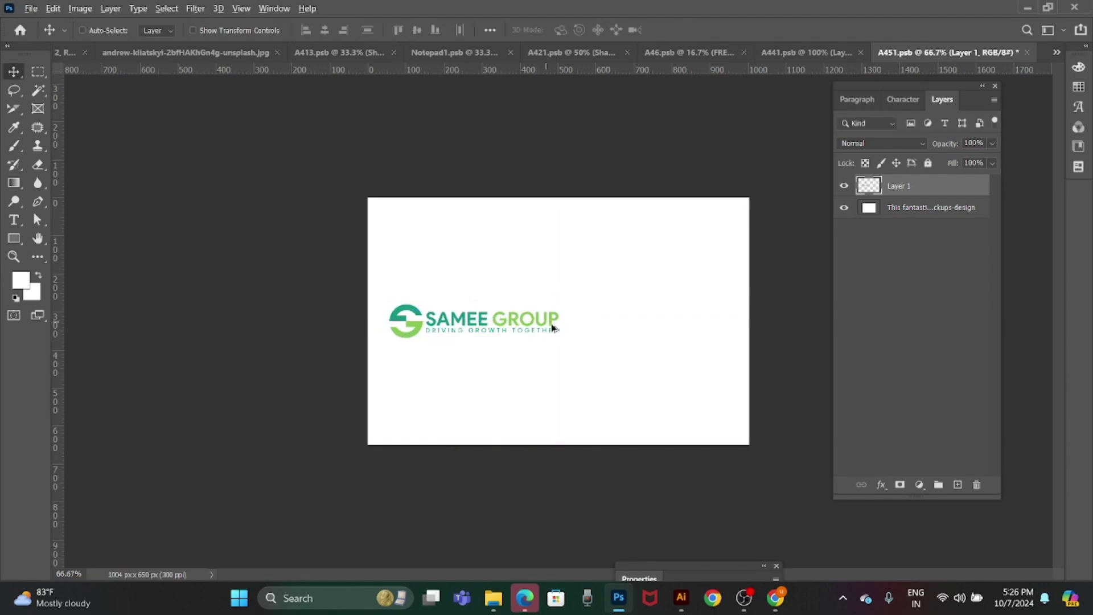
Paste the round logo mark enlarged to bleed off the card's right edge, then save.
{"action": "key", "text": "alt+Tab"}
{"action": "key", "text": "ctrl+shift+a"}
{"action": "left_click", "coordinate": [209, 336]}
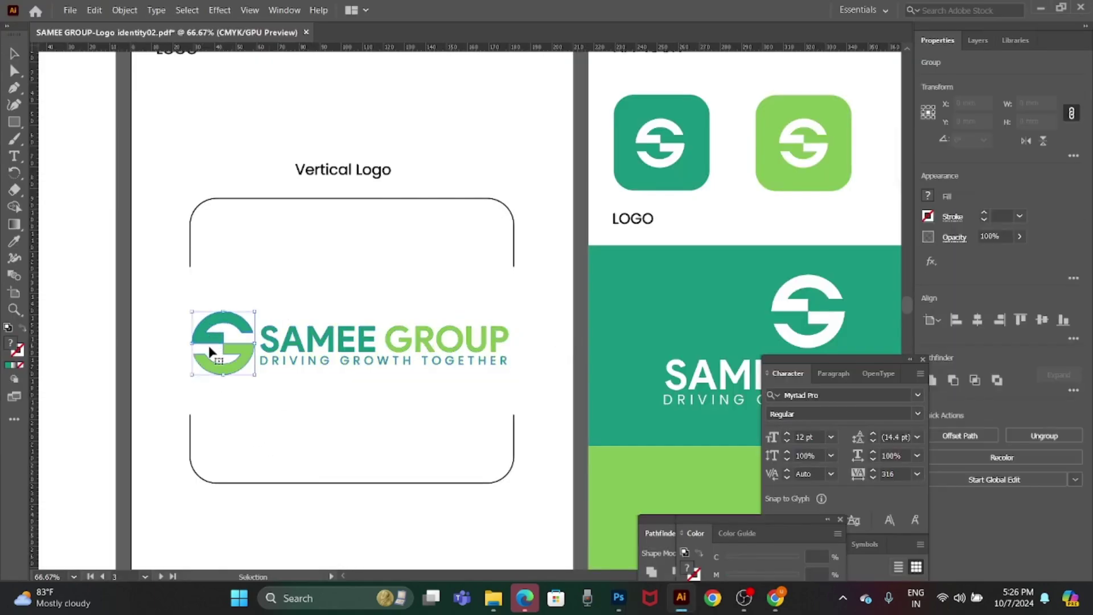
{"action": "key", "text": "alt+Tab"}
{"action": "key", "text": "ctrl+v"}
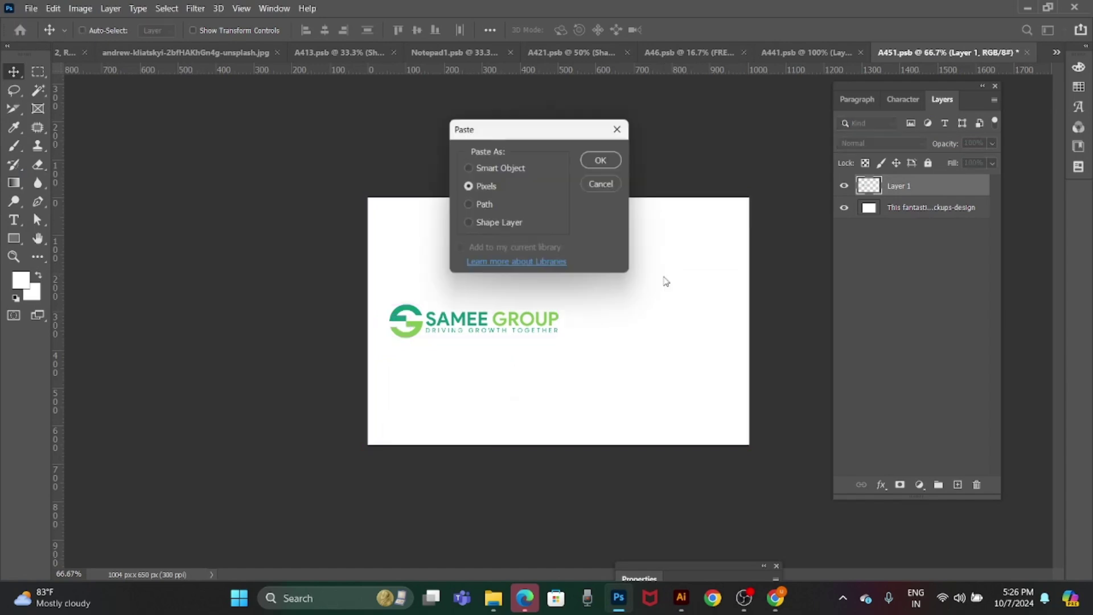
{"action": "key", "text": "Return"}
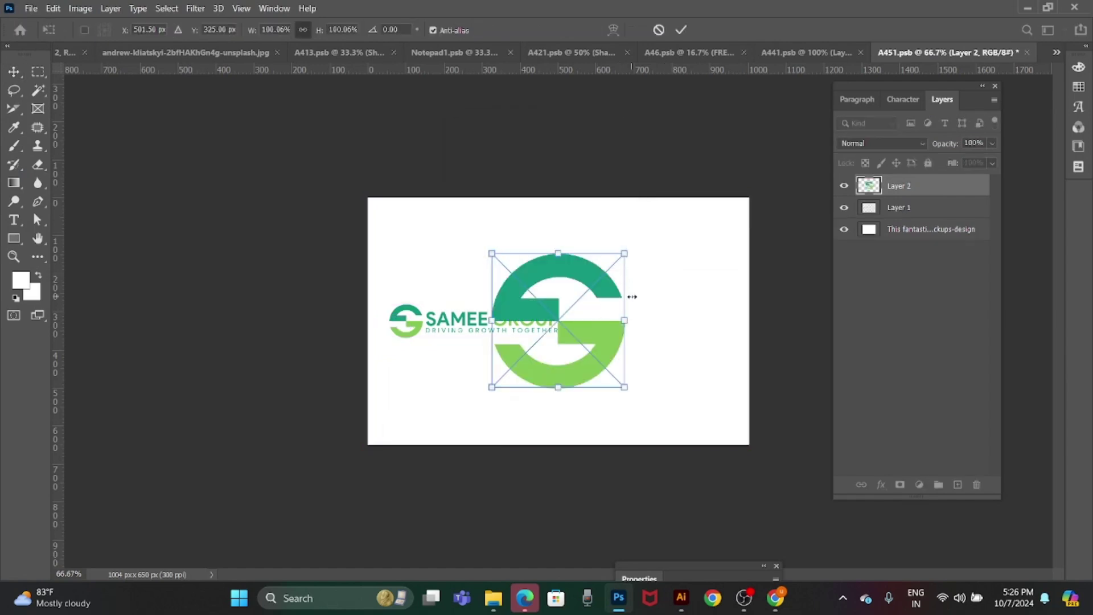
{"action": "mouse_move", "coordinate": [629, 295]}
{"action": "left_mouse_down"}
{"action": "mouse_move", "coordinate": [811, 326]}
{"action": "mouse_move", "coordinate": [793, 323]}
{"action": "left_mouse_up"}
{"action": "key", "text": "Return"}
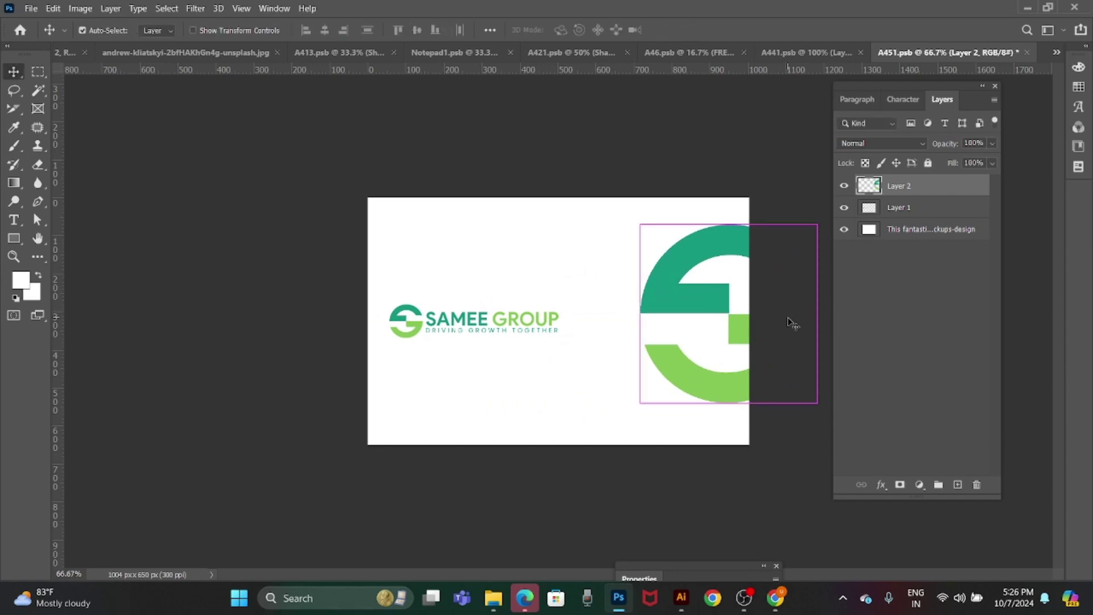
{"action": "key", "text": "ctrl+s"}
Close the dark photo without saving, then A421, Notepad1, A46 and A413, returning to 03.psd.
{"action": "left_click", "coordinate": [227, 52]}
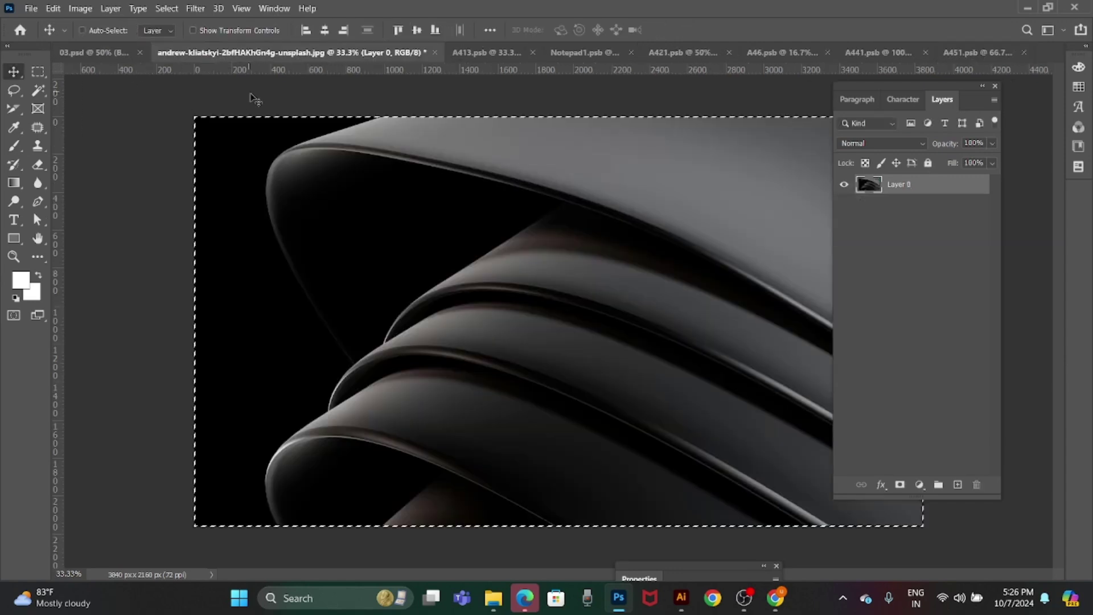
{"action": "key", "text": "ctrl+w"}
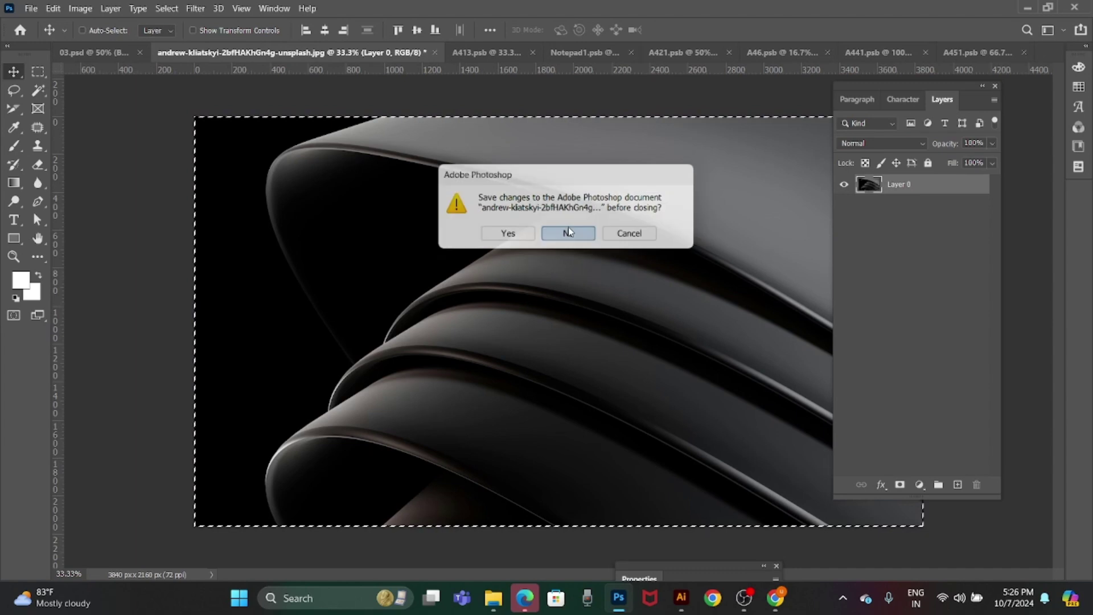
{"action": "left_click", "coordinate": [568, 234]}
{"action": "left_click", "coordinate": [504, 53]}
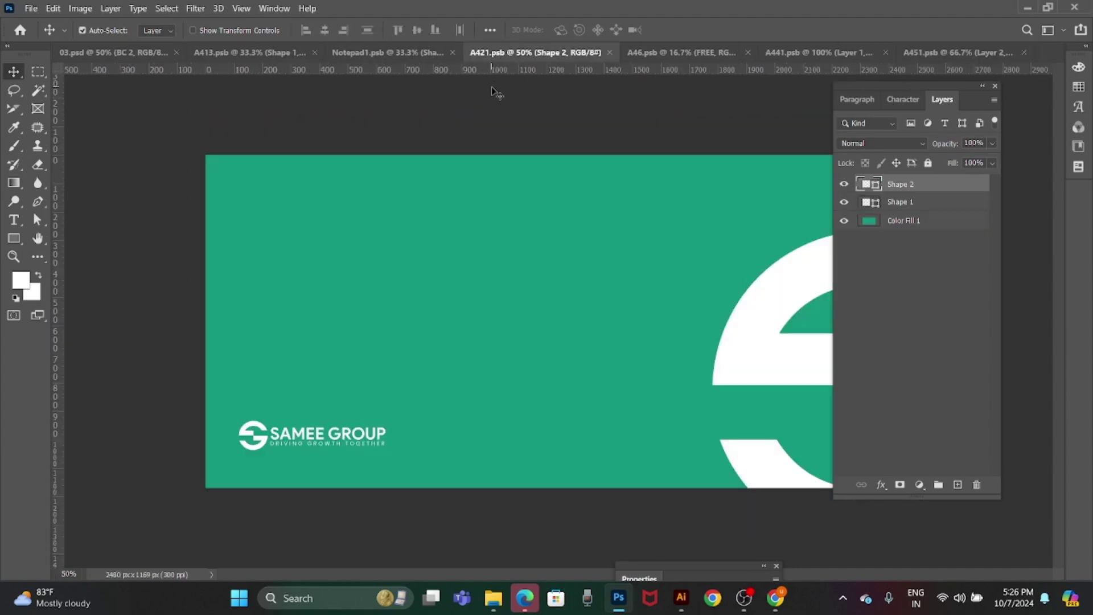
{"action": "key", "text": "ctrl+w"}
{"action": "left_click", "coordinate": [501, 54]}
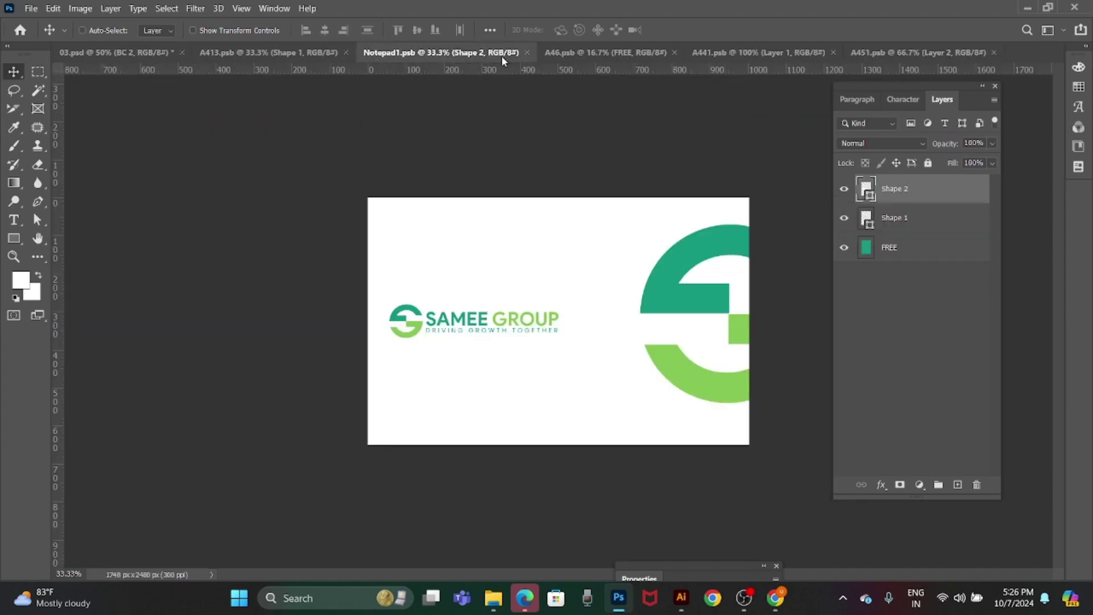
{"action": "key", "text": "ctrl+w"}
{"action": "left_click", "coordinate": [388, 54]}
{"action": "key", "text": "ctrl+w"}
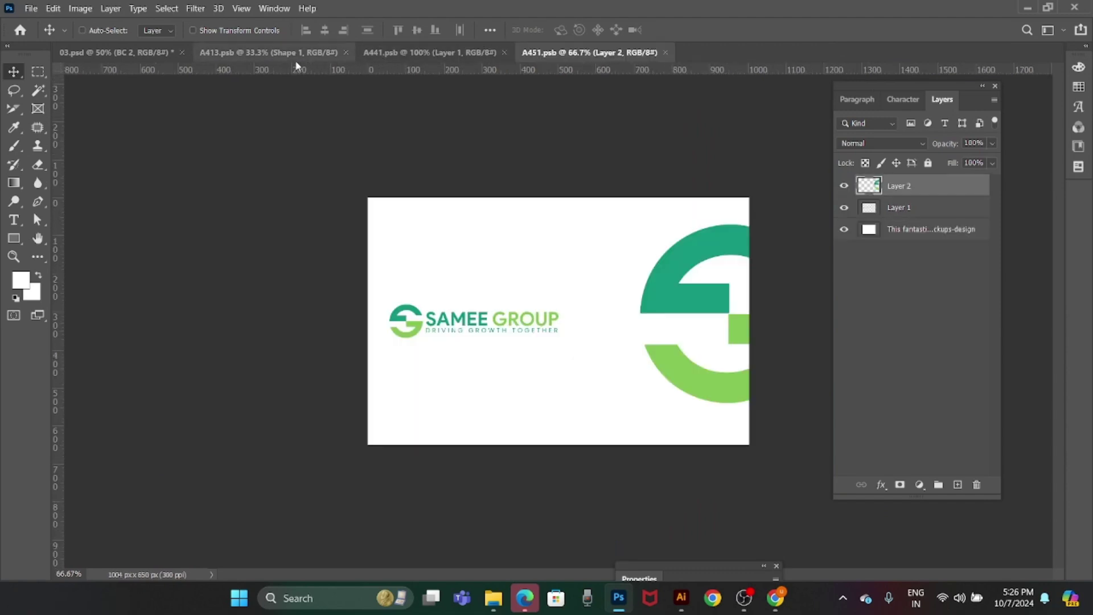
{"action": "left_click", "coordinate": [295, 64]}
{"action": "key", "text": "ctrl+w"}
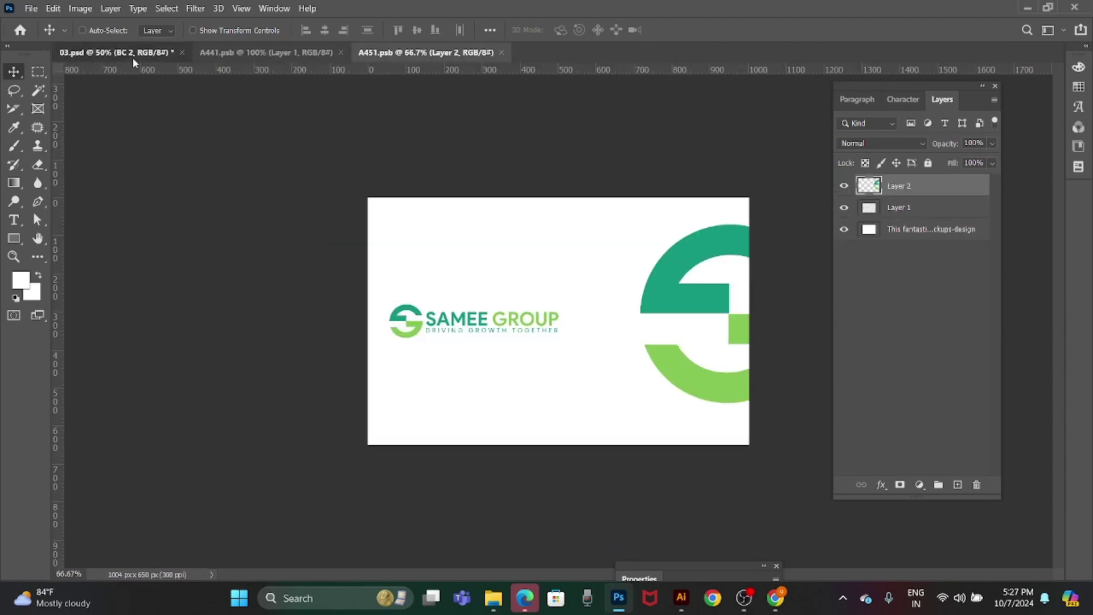
{"action": "left_click", "coordinate": [132, 54]}
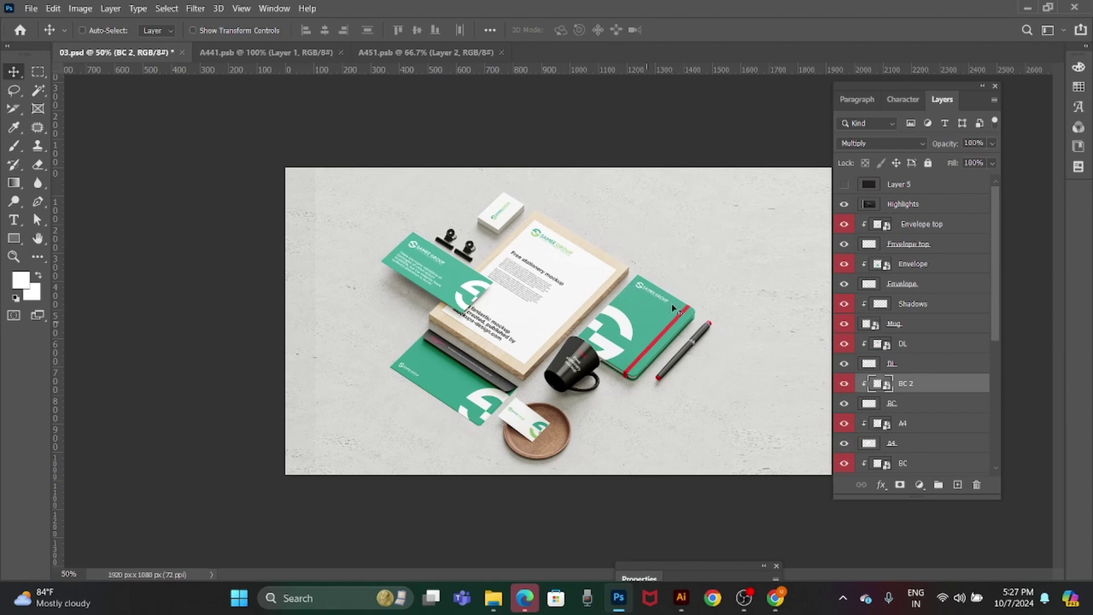
Recolour the Mug color fill layer with the notebook's teal sampled in the Color Picker.
{"action": "right_click", "coordinate": [575, 362]}
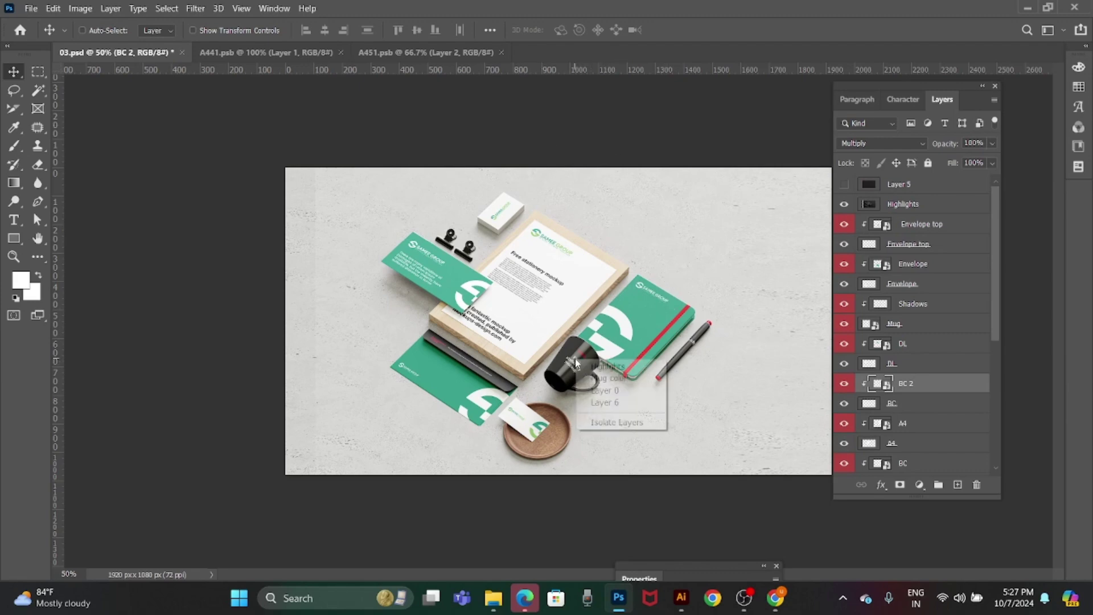
{"action": "left_click", "coordinate": [609, 378]}
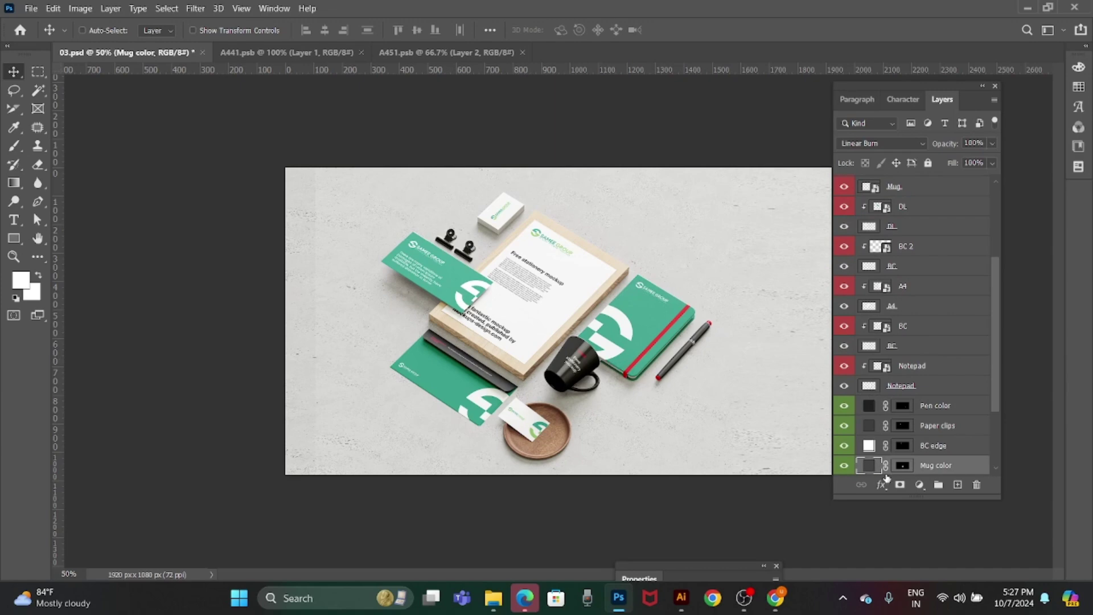
{"action": "left_click", "coordinate": [845, 465]}
{"action": "left_click", "coordinate": [845, 466]}
{"action": "double_click", "coordinate": [869, 467]}
{"action": "left_click_drag", "start_coordinate": [788, 398], "coordinate": [757, 290]}
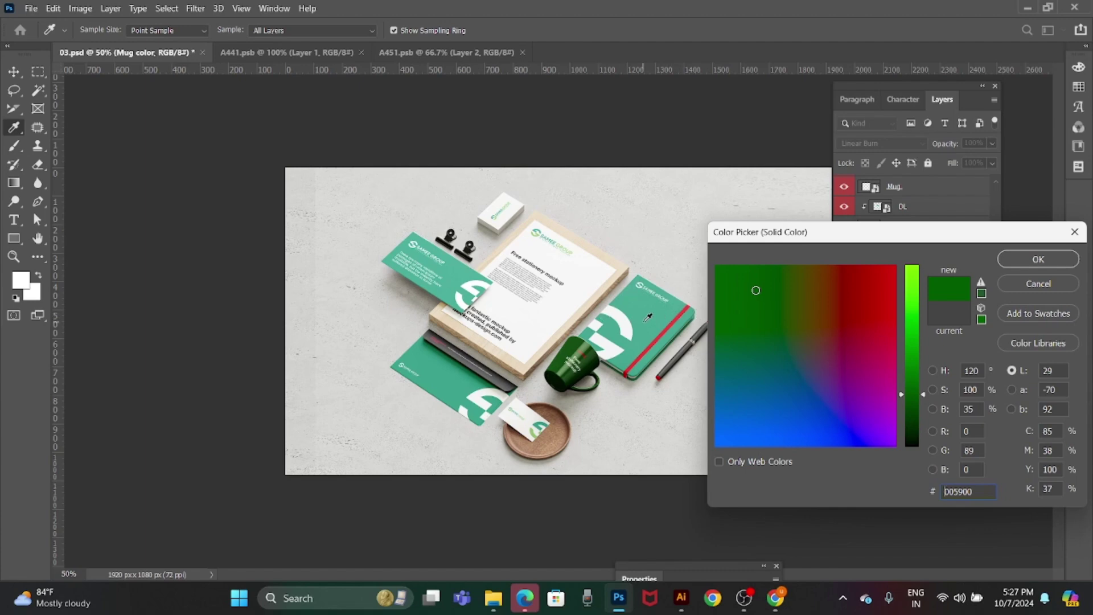
{"action": "left_click", "coordinate": [646, 320]}
{"action": "left_click", "coordinate": [1008, 266]}
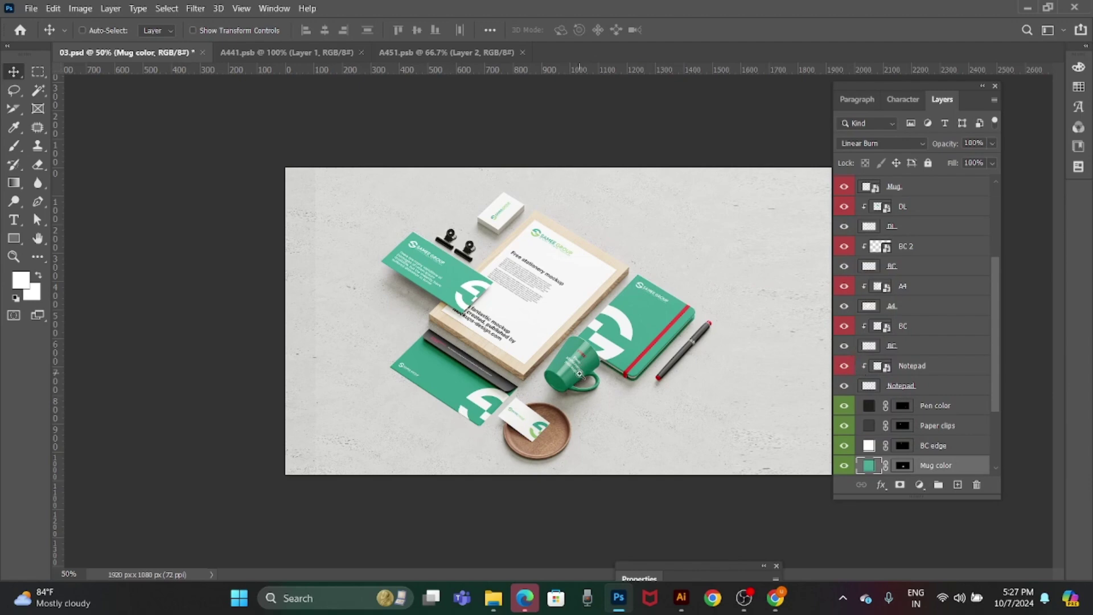
Open the Mug layer's smart object, Mug1.psb, and bring the copied logo over from Illustrator.
{"action": "scroll", "coordinate": [580, 373], "scroll_direction": "up", "scroll_amount": 2}
{"action": "scroll", "coordinate": [580, 373], "scroll_direction": "up", "scroll_amount": 2}
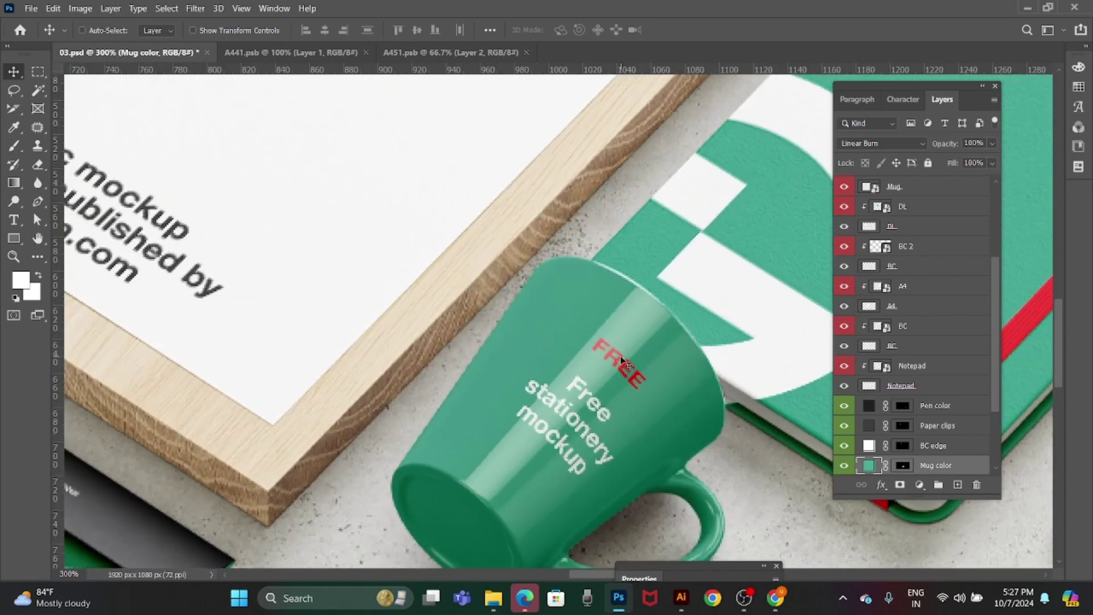
{"action": "right_click", "coordinate": [618, 365]}
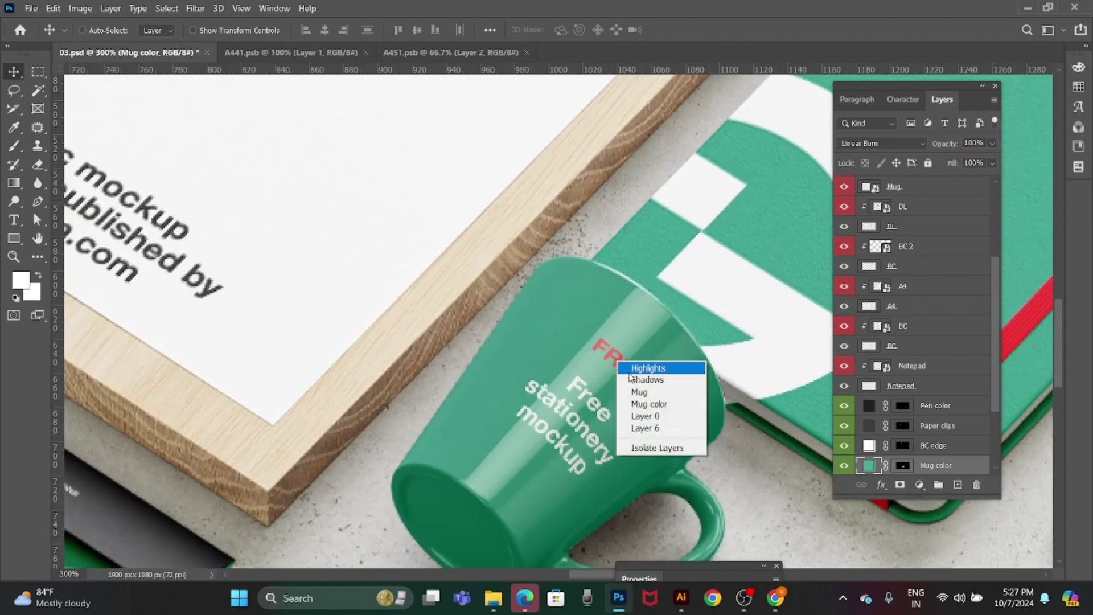
{"action": "left_click", "coordinate": [639, 393]}
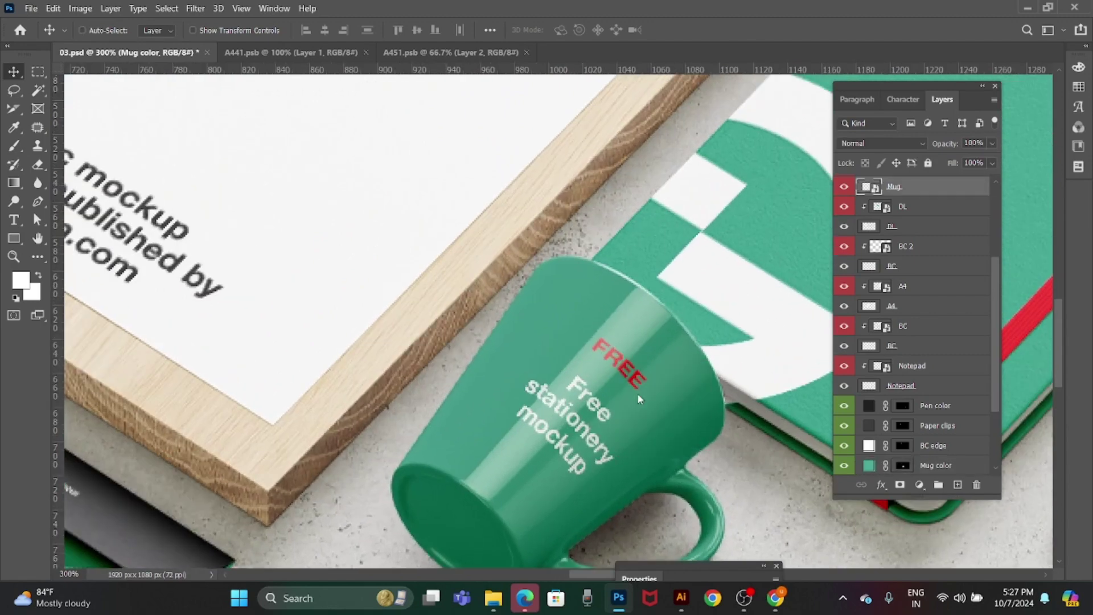
{"action": "double_click", "coordinate": [879, 190]}
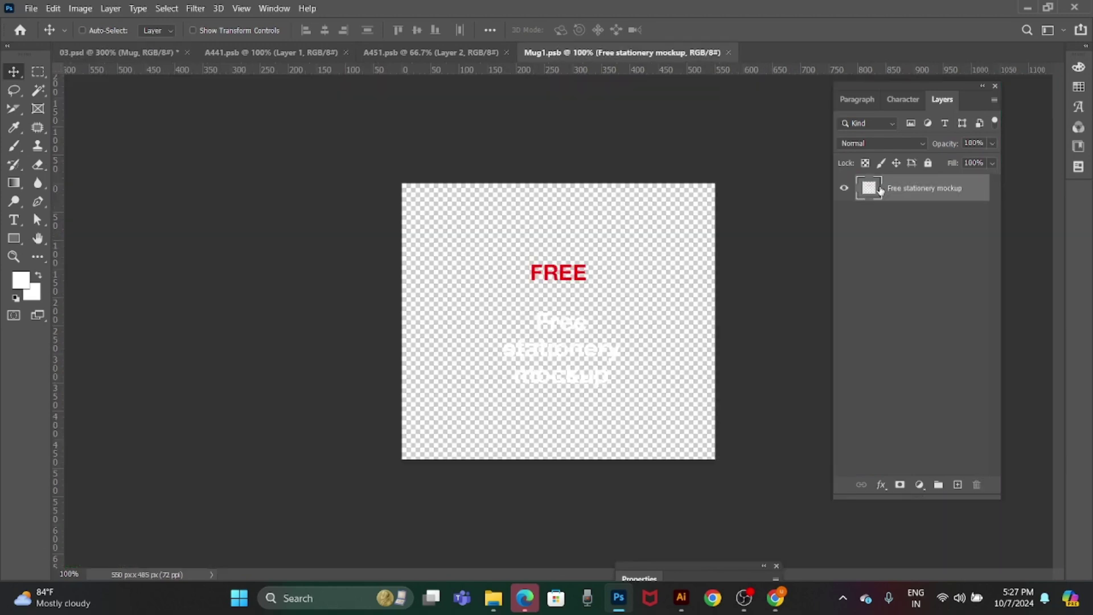
{"action": "key", "text": "ctrl+minus"}
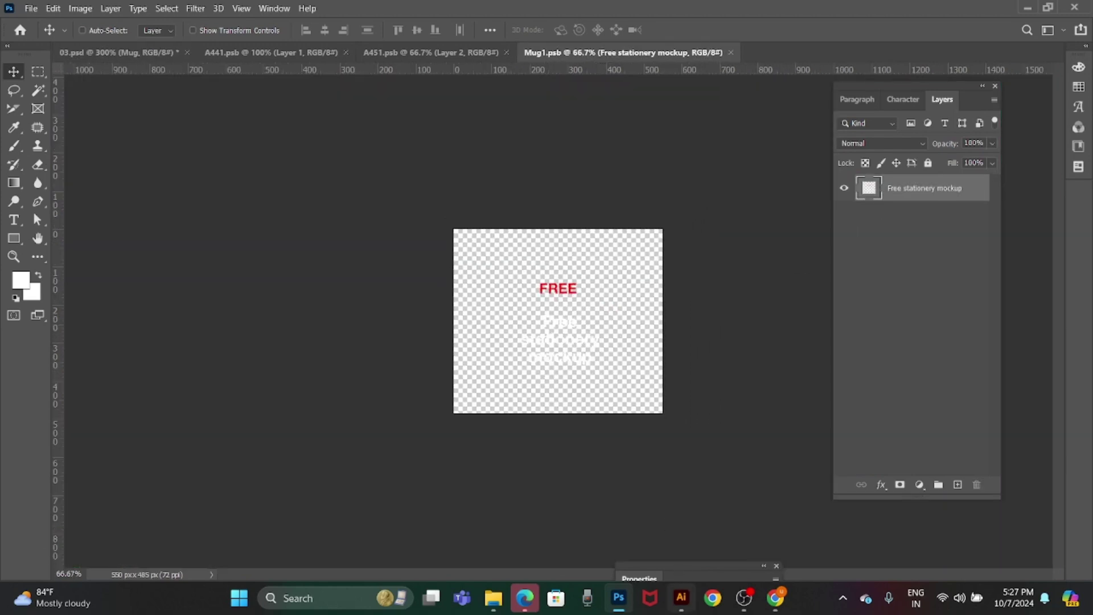
{"action": "left_click", "coordinate": [682, 597]}
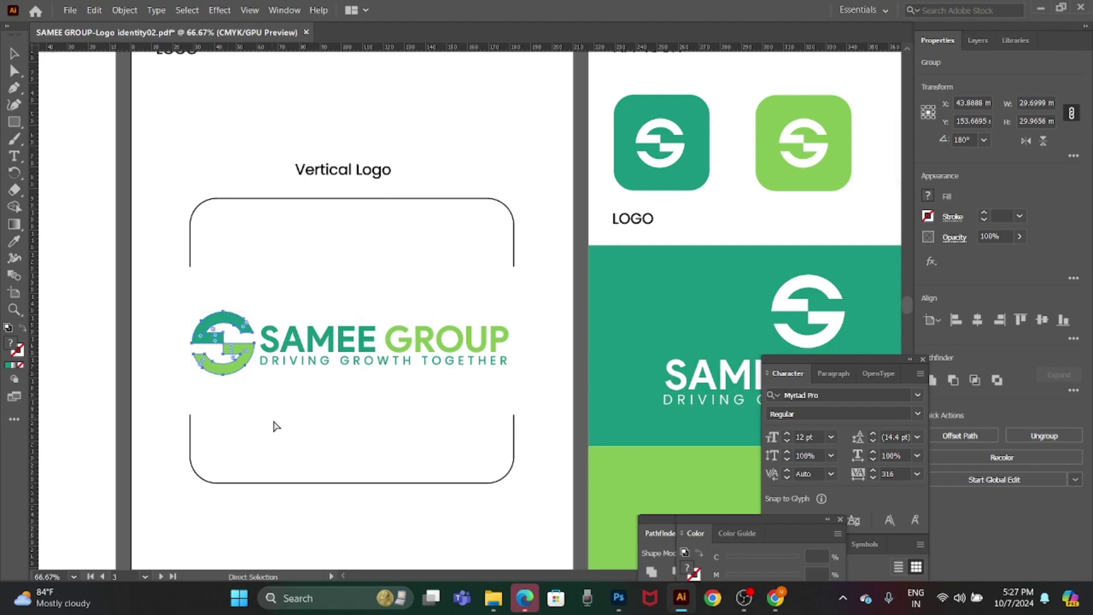
{"action": "key", "text": "alt+Tab"}
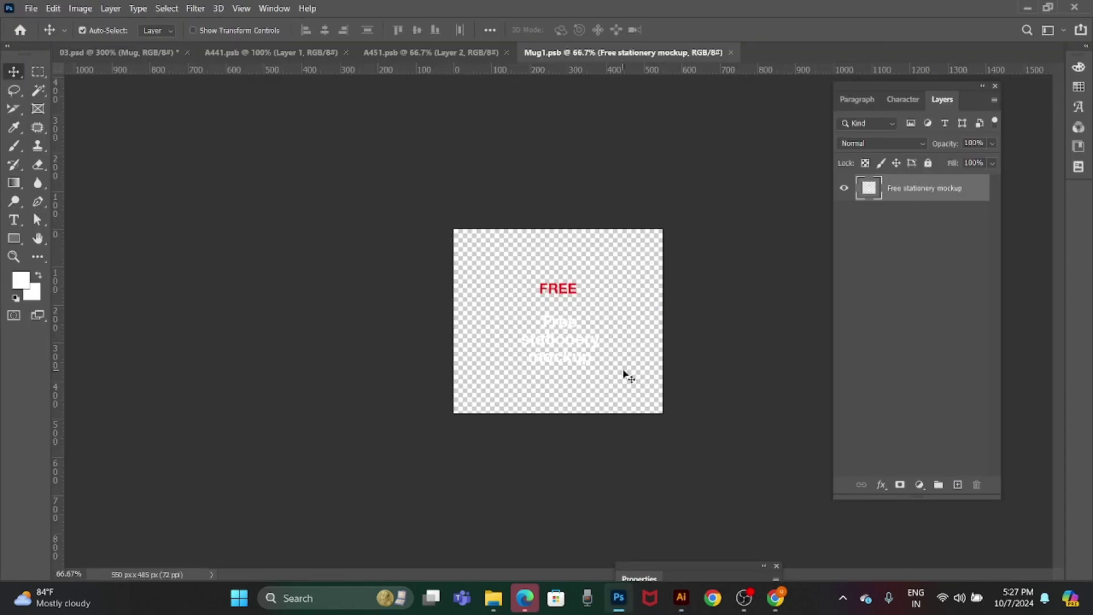
Paste the green S logo into Mug1, then enlarge and centre it on the canvas.
{"action": "key", "text": "ctrl+v"}
{"action": "key", "text": "Return"}
{"action": "key", "text": "ctrl+t"}
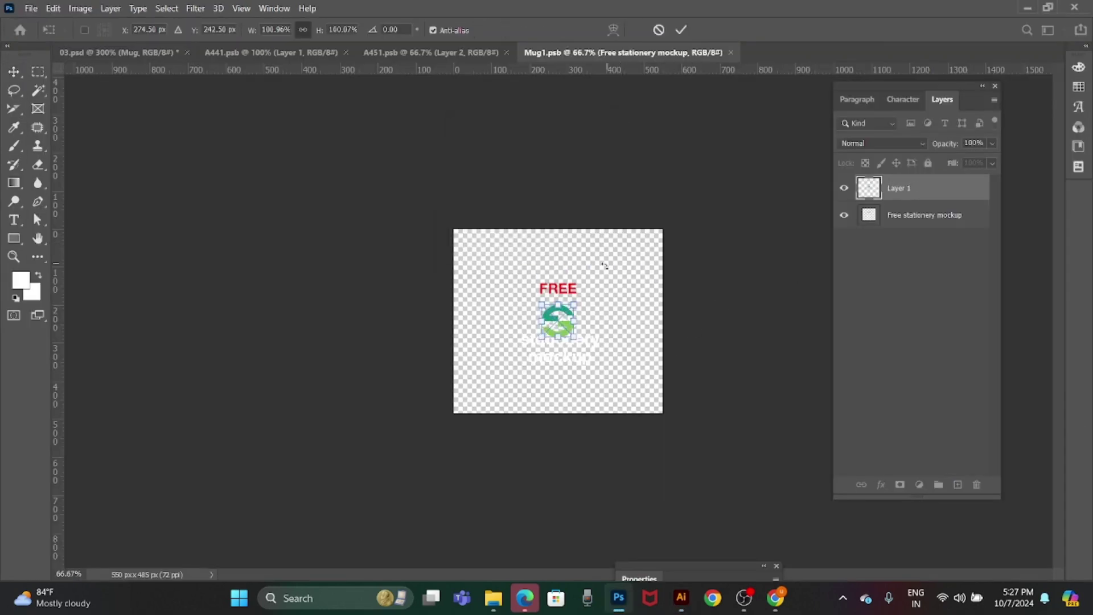
{"action": "left_click_drag", "start_coordinate": [581, 299], "coordinate": [644, 234]}
{"action": "left_click_drag", "start_coordinate": [616, 291], "coordinate": [582, 333]}
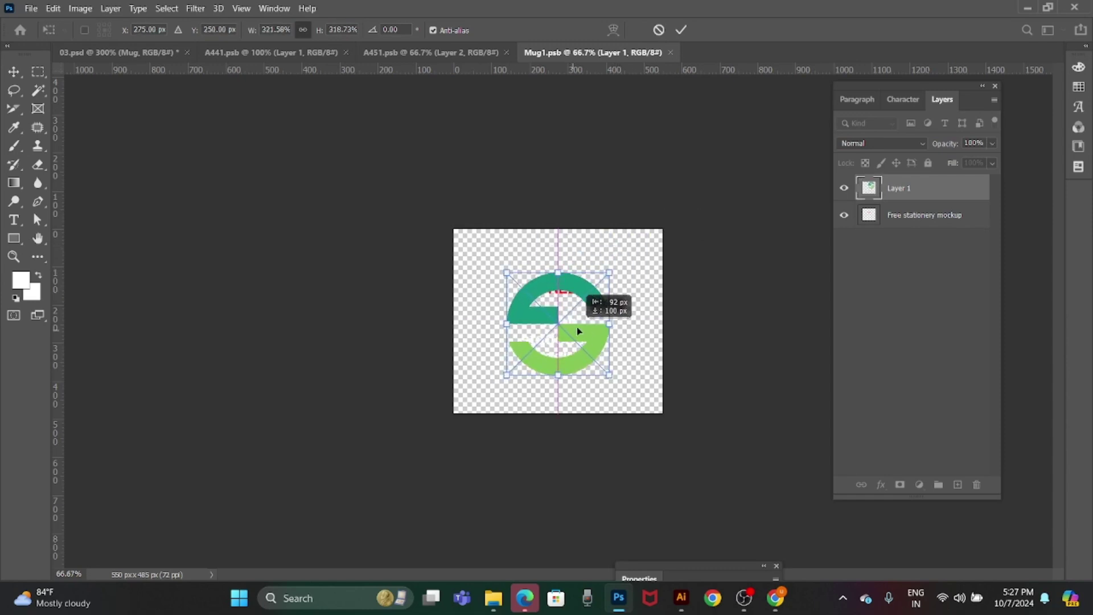
{"action": "key", "text": "Return"}
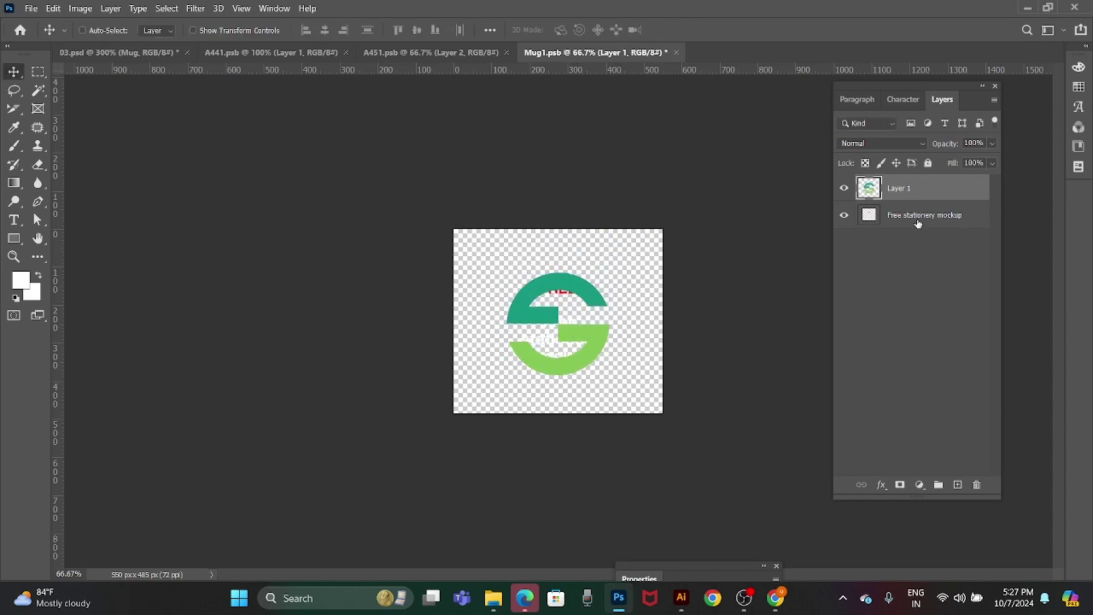
Delete the 'Free stationery mockup' text layer and centre the logo vertically.
{"action": "left_click", "coordinate": [917, 223]}
{"action": "key", "text": "Delete"}
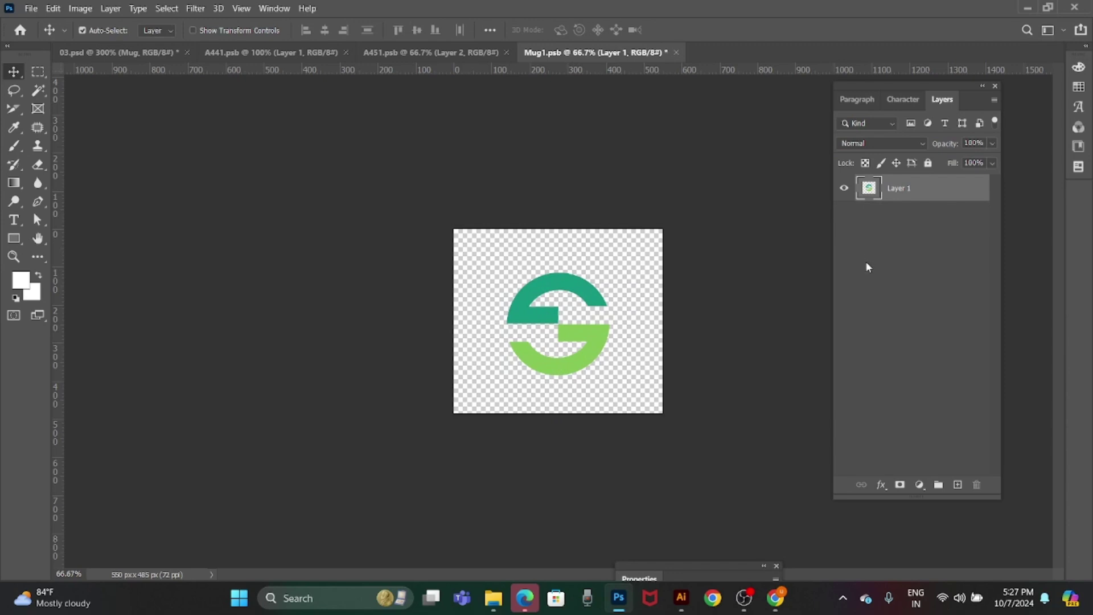
{"action": "key", "text": "ctrl+a"}
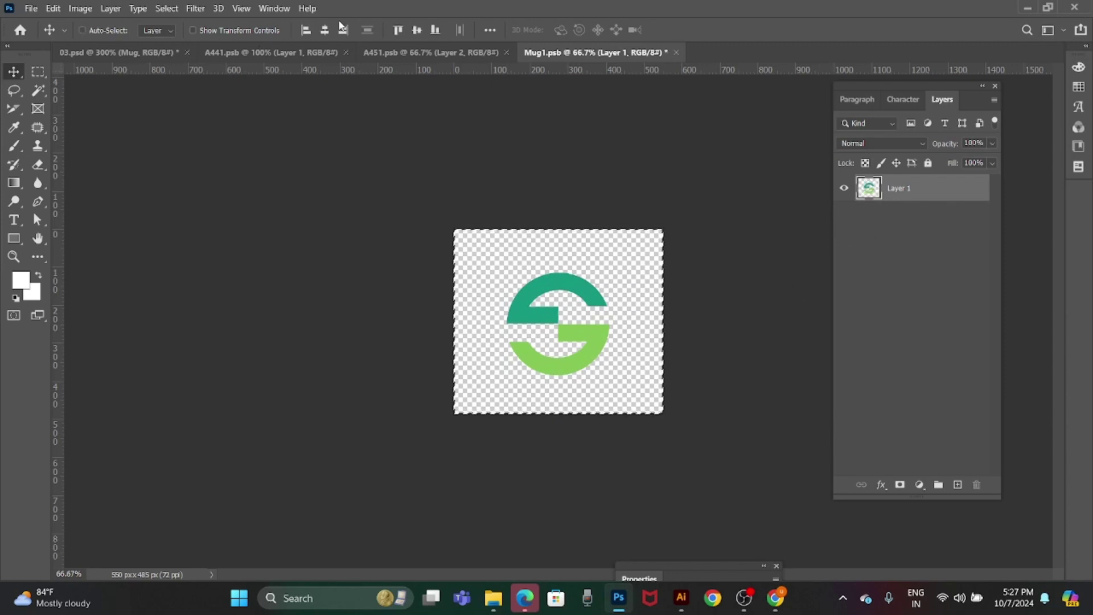
{"action": "left_click", "coordinate": [417, 29]}
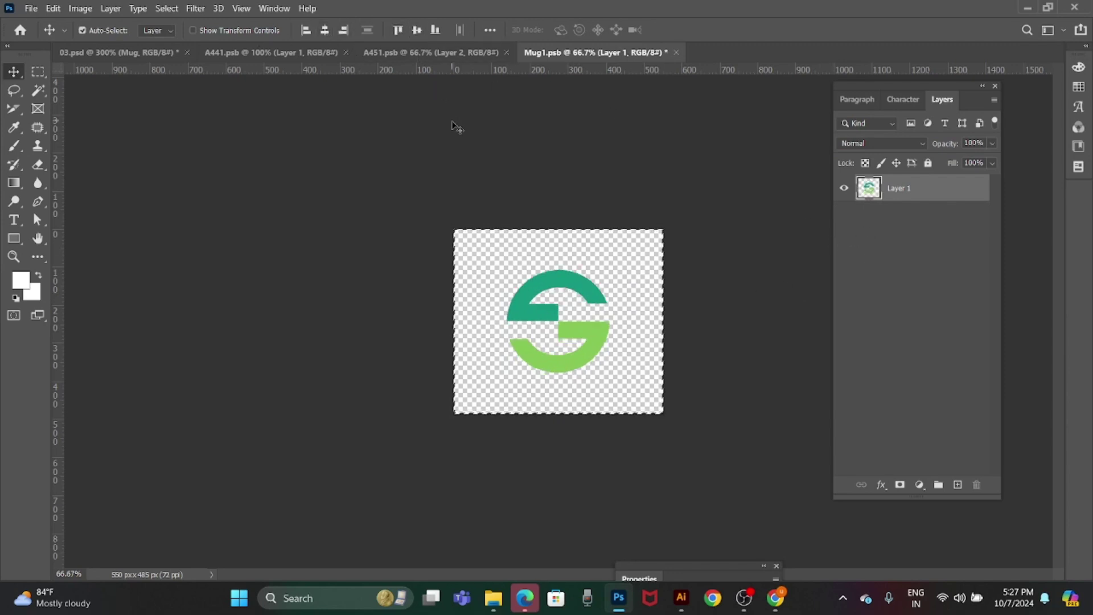
{"action": "key", "text": "ctrl+d"}
Save the mug smart object and check the updated mug in the 03 mockup.
{"action": "key", "text": "ctrl+s"}
{"action": "left_click", "coordinate": [121, 53]}
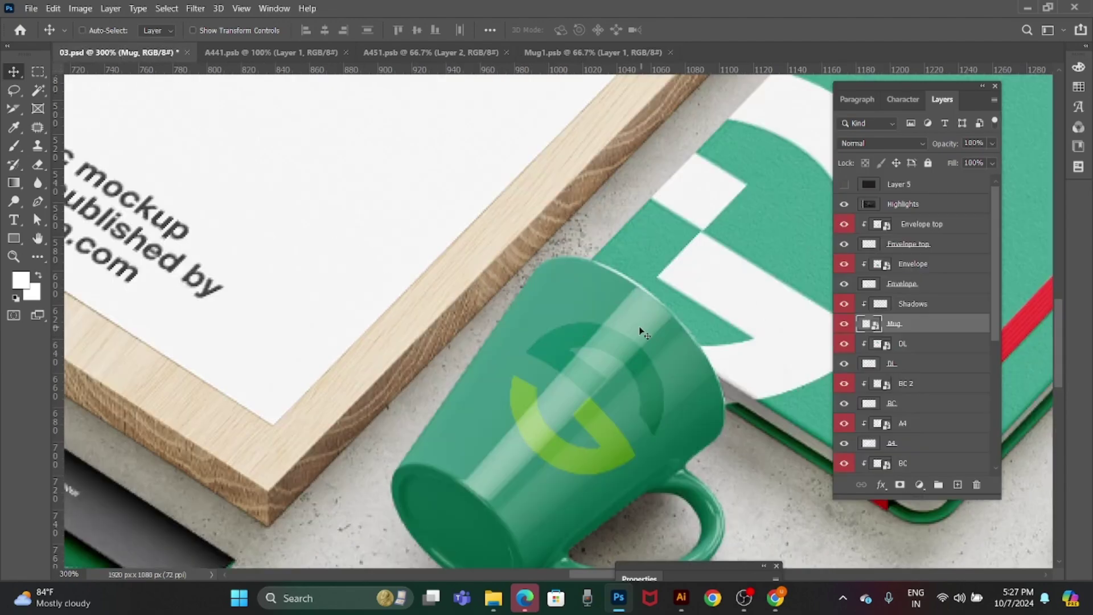
{"action": "key", "text": "ctrl+1"}
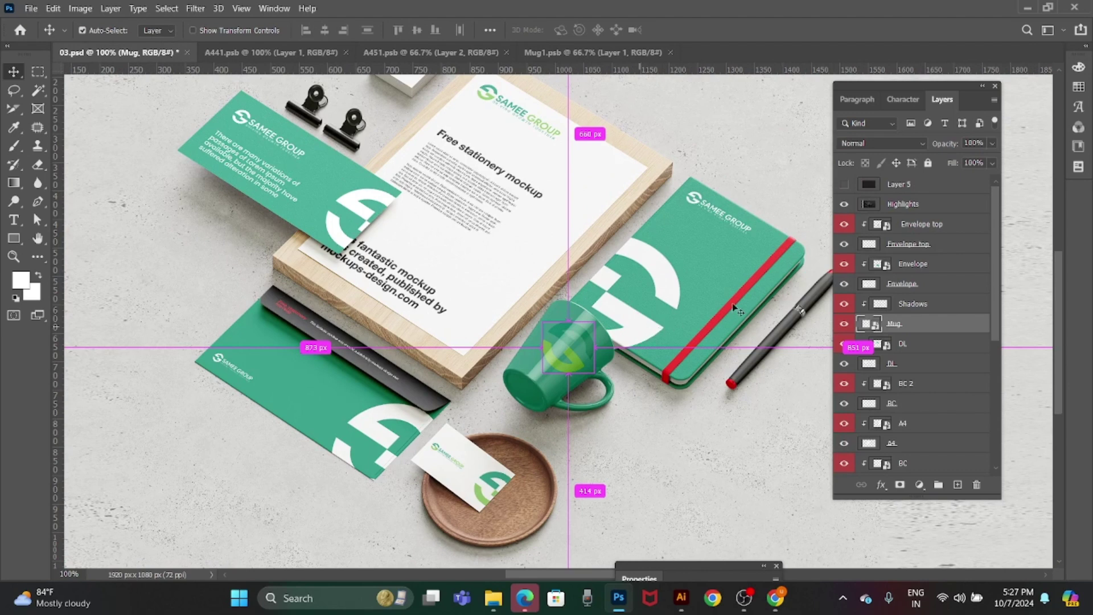
{"action": "left_click", "coordinate": [608, 54]}
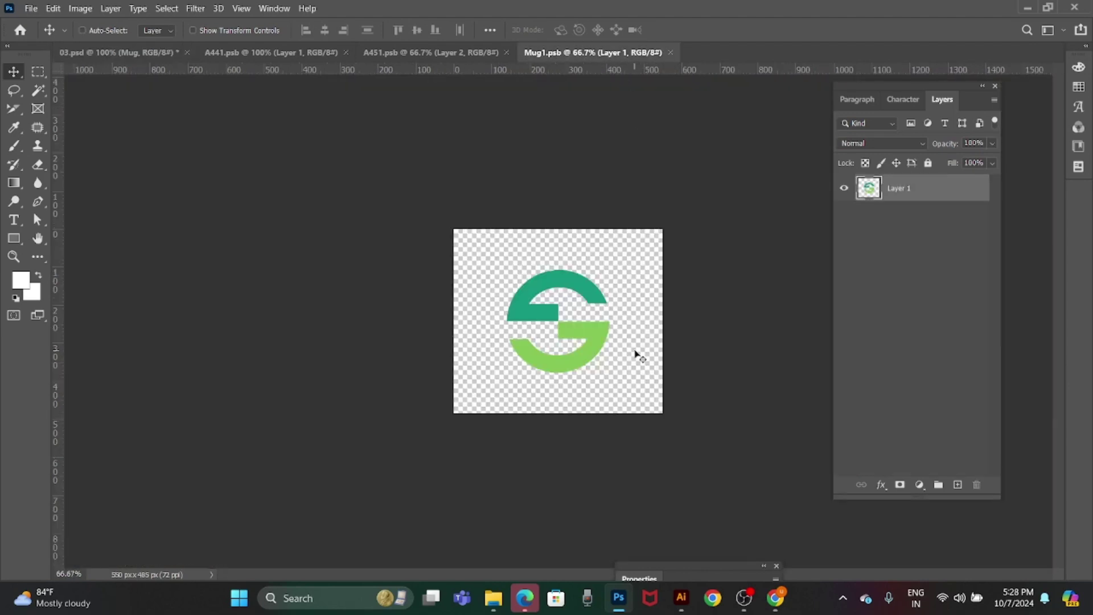
Turn the mug logo white with full Lightness in Hue/Saturation and save.
{"action": "key", "text": "ctrl+t"}
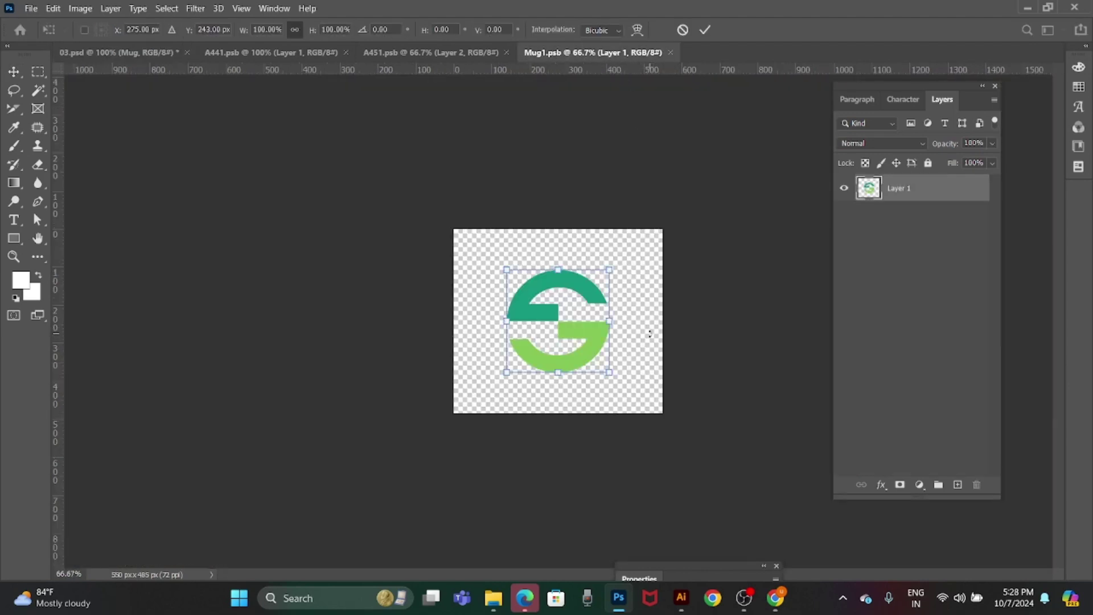
{"action": "key", "text": "Return"}
{"action": "key", "text": "ctrl+u"}
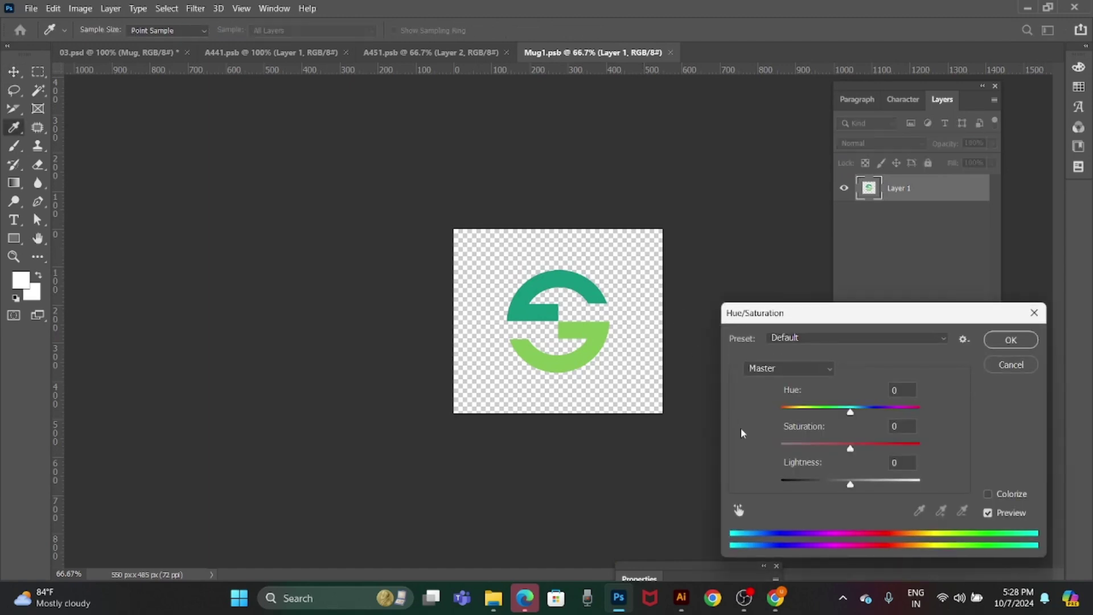
{"action": "left_click_drag", "start_coordinate": [851, 483], "coordinate": [957, 473]}
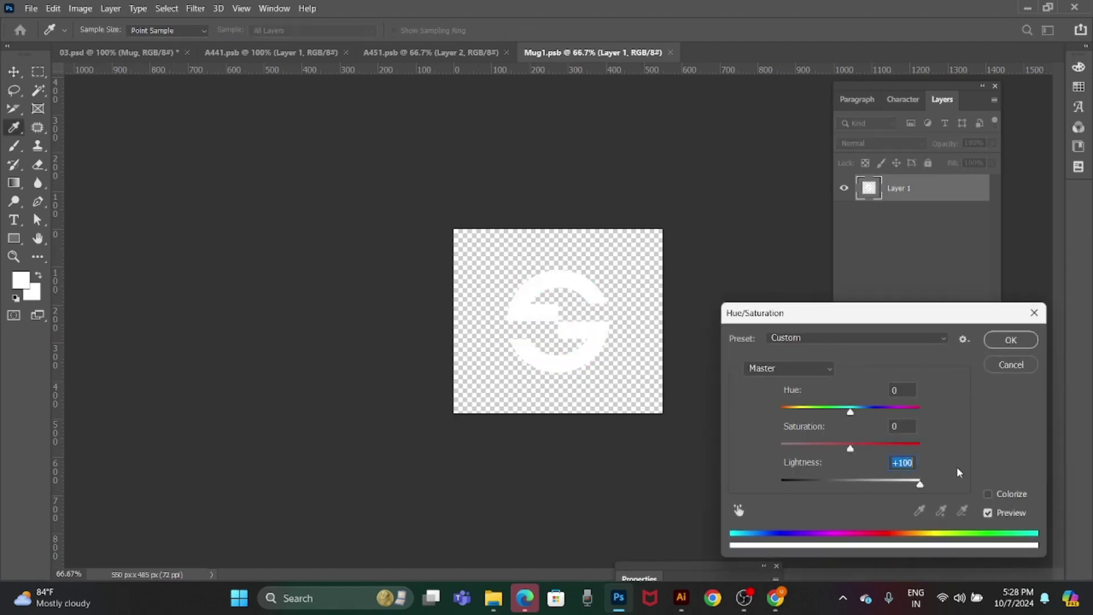
{"action": "key", "text": "Return"}
{"action": "key", "text": "ctrl+s"}
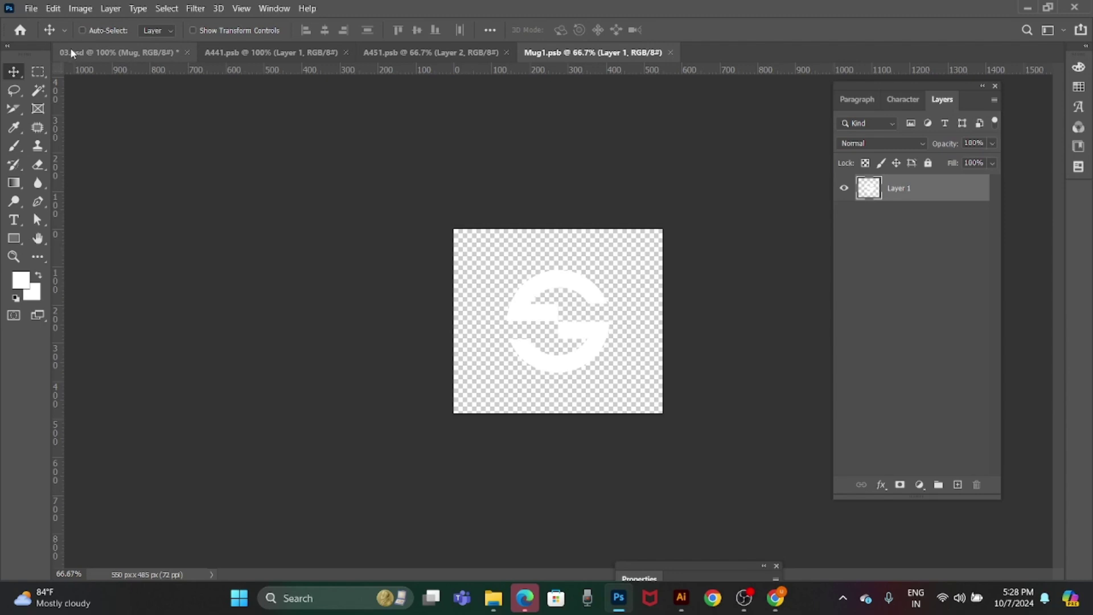
Shrink the white logo to about 70%, centre it horizontally, and view the whole 03 mockup.
{"action": "left_click", "coordinate": [71, 52]}
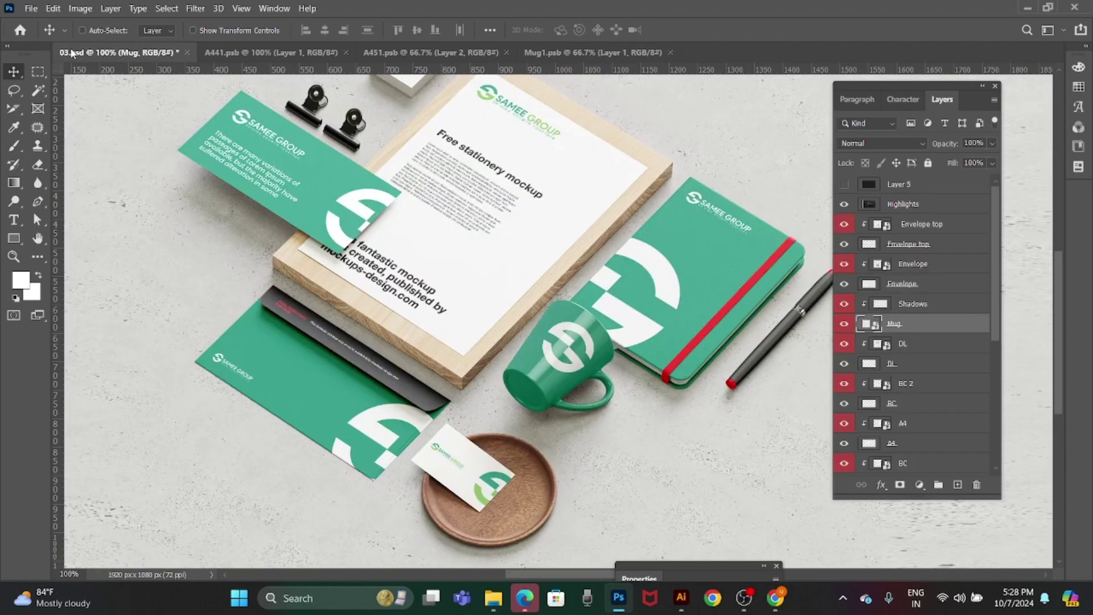
{"action": "left_click", "coordinate": [558, 51]}
{"action": "key", "text": "ctrl+t"}
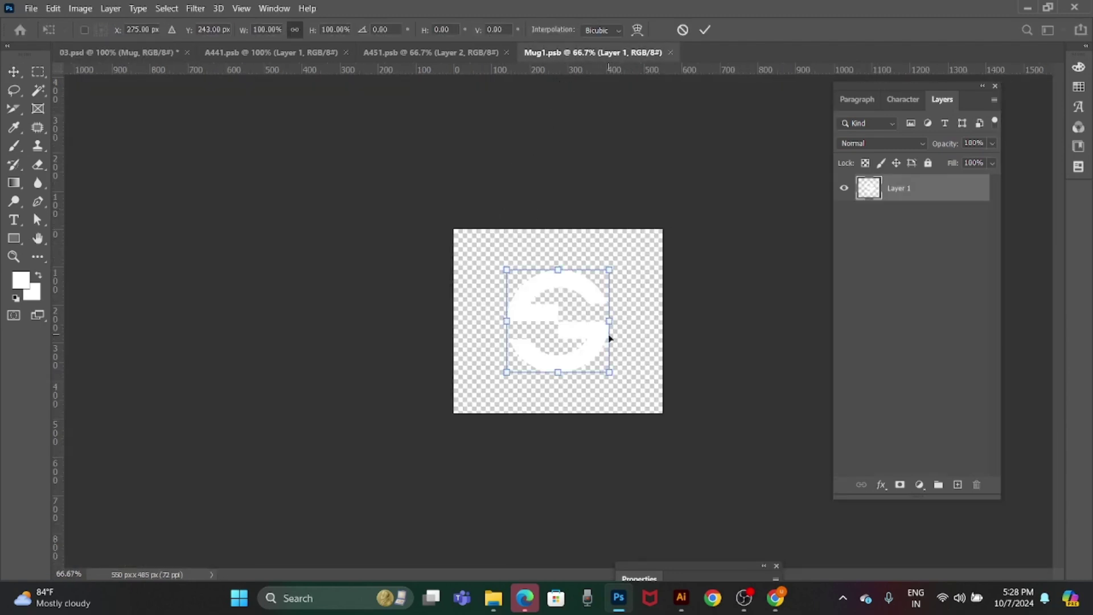
{"action": "left_click_drag", "start_coordinate": [609, 339], "coordinate": [578, 337]}
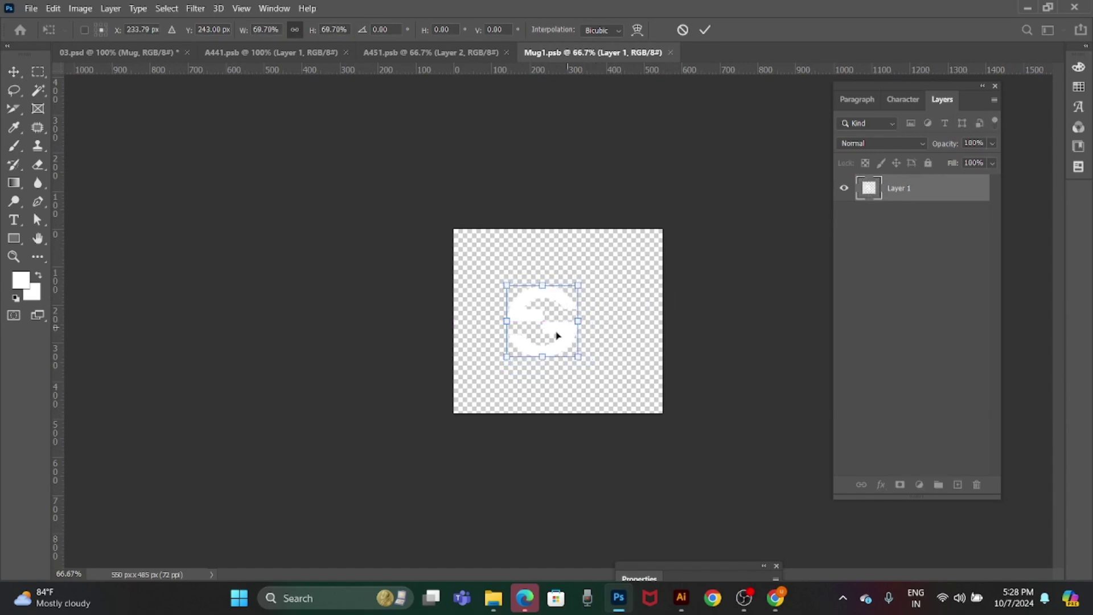
{"action": "key", "text": "Return"}
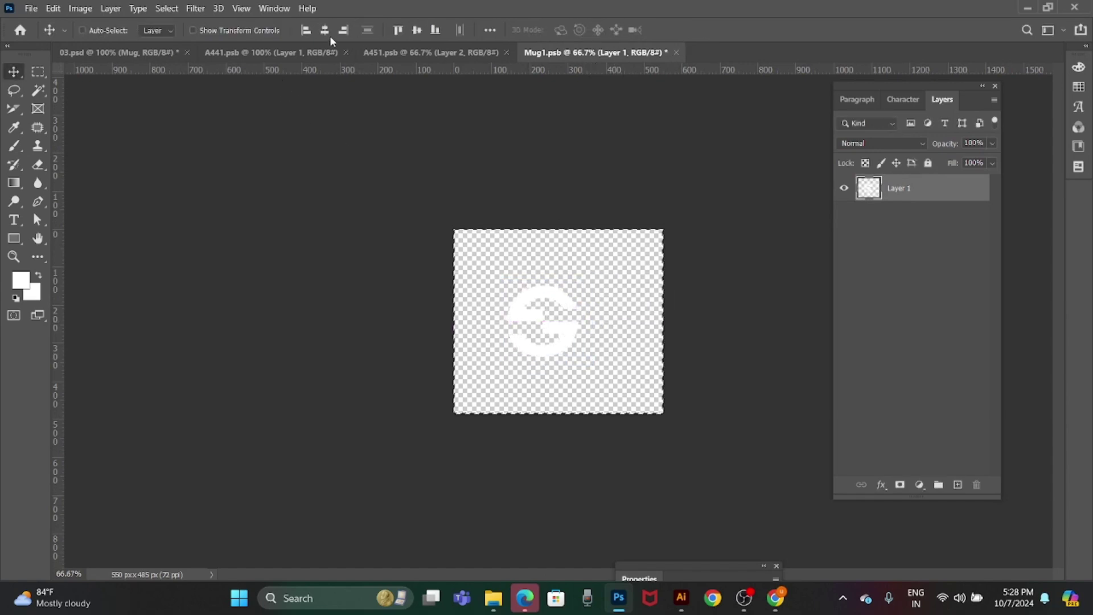
{"action": "left_click", "coordinate": [325, 30]}
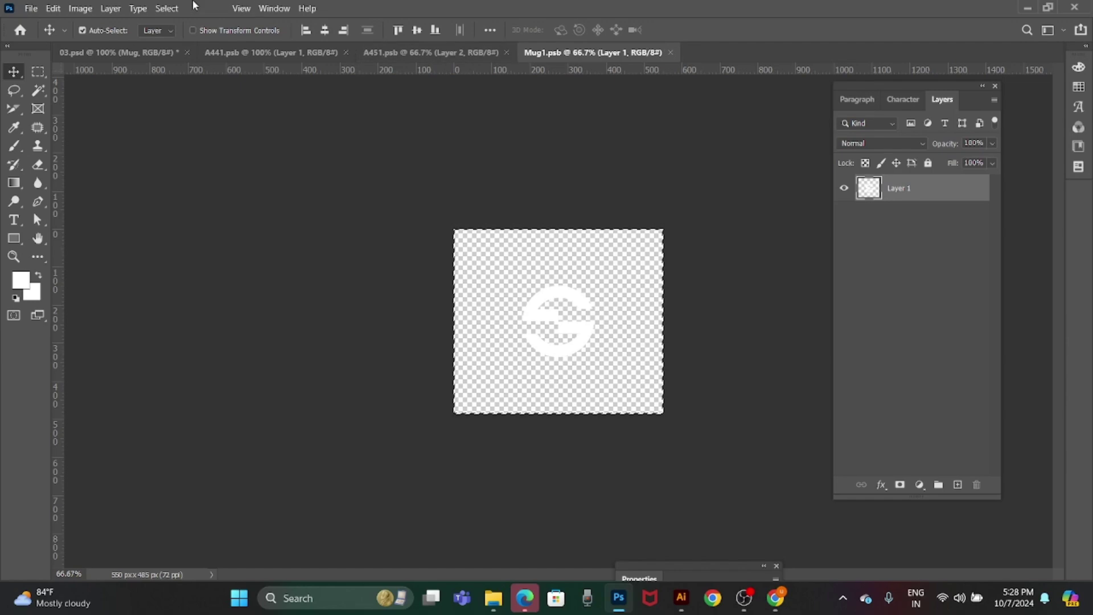
{"action": "left_click", "coordinate": [90, 52]}
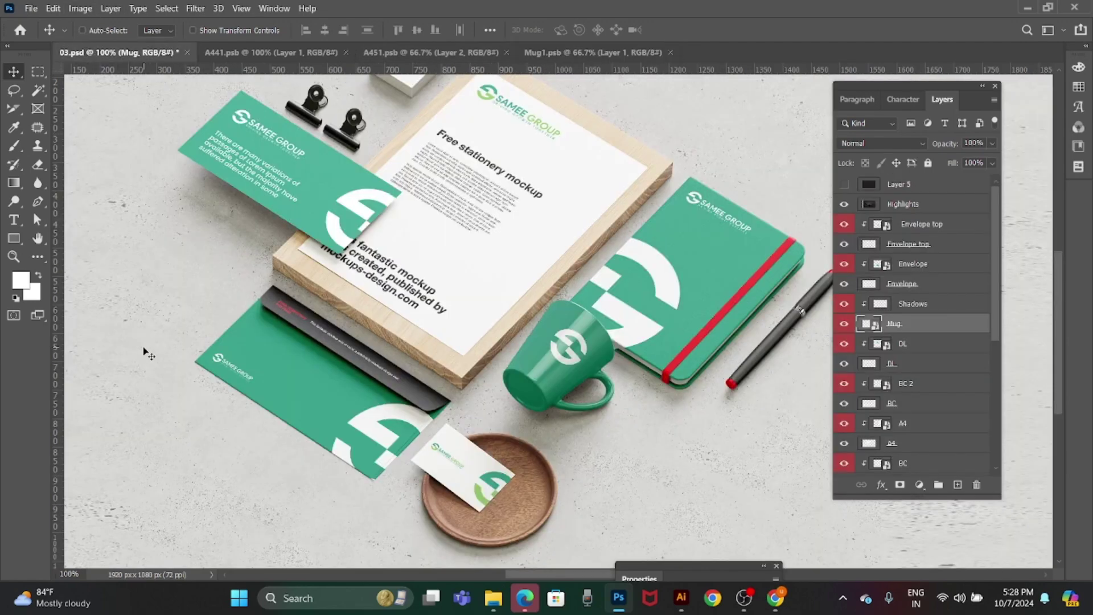
{"action": "key", "text": "ctrl+minus"}
{"action": "key", "text": "ctrl+minus"}
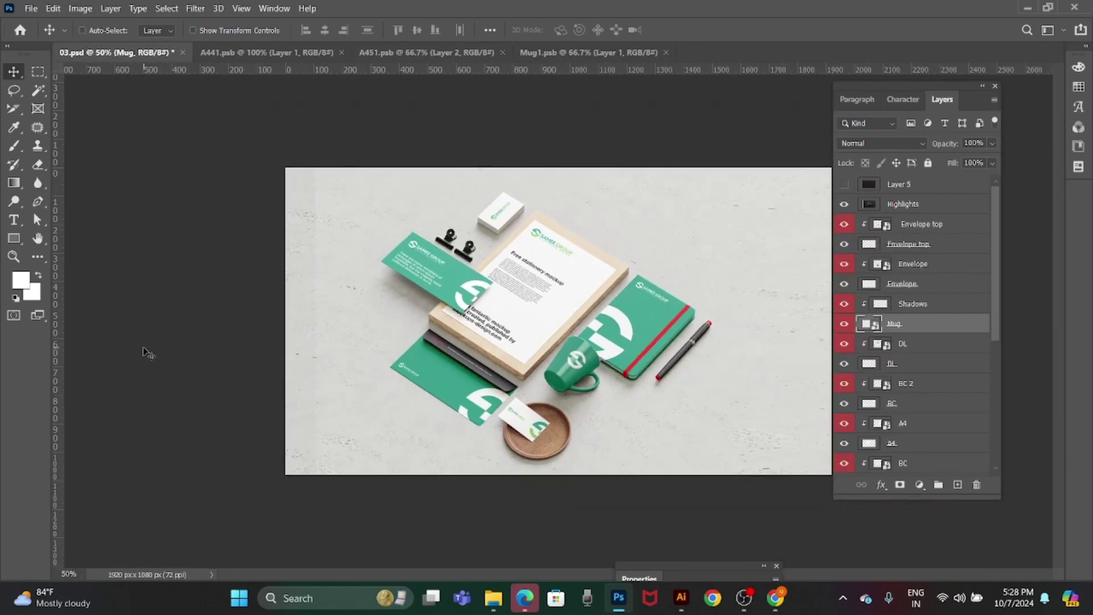
Save the stationery mockup and export a JPEG copy named 03 to the sameegroup folder.
{"action": "key", "text": "ctrl+s"}
{"action": "key", "text": "ctrl+shift+s"}
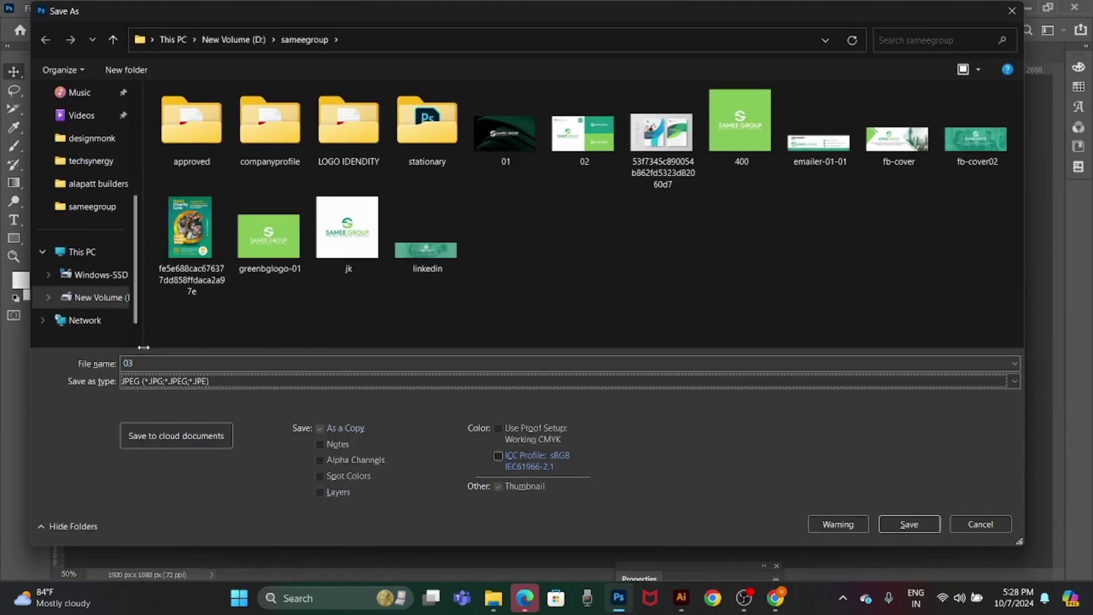
{"action": "key", "text": "Return"}
{"action": "key", "text": "Return"}
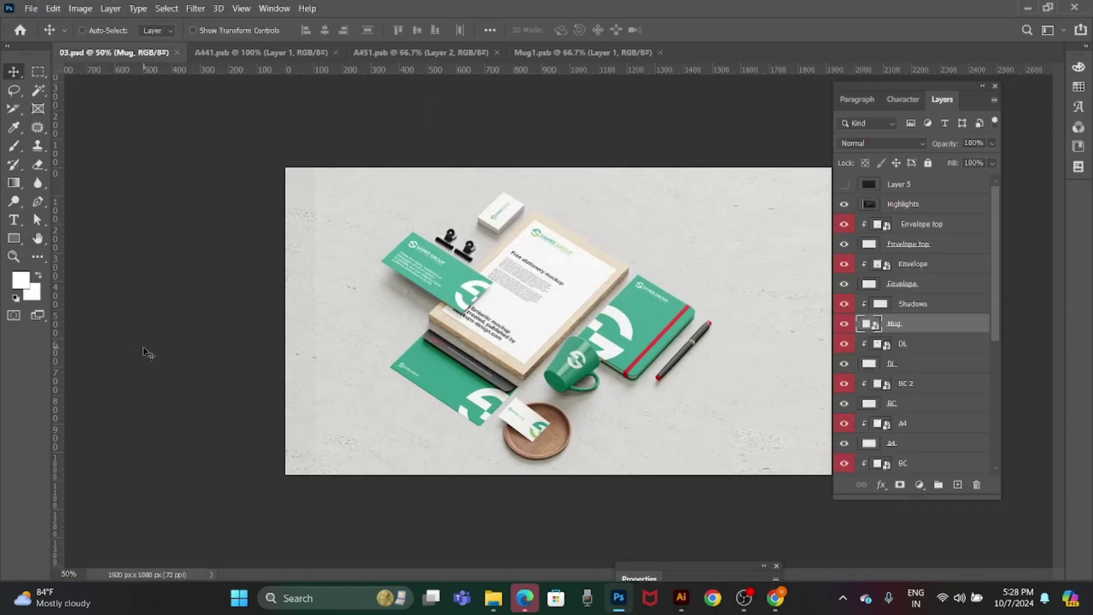
{"action": "left_click", "coordinate": [775, 598]}
Go to the Behance profile page at behance.net in a new tab.
{"action": "left_click", "coordinate": [378, 17]}
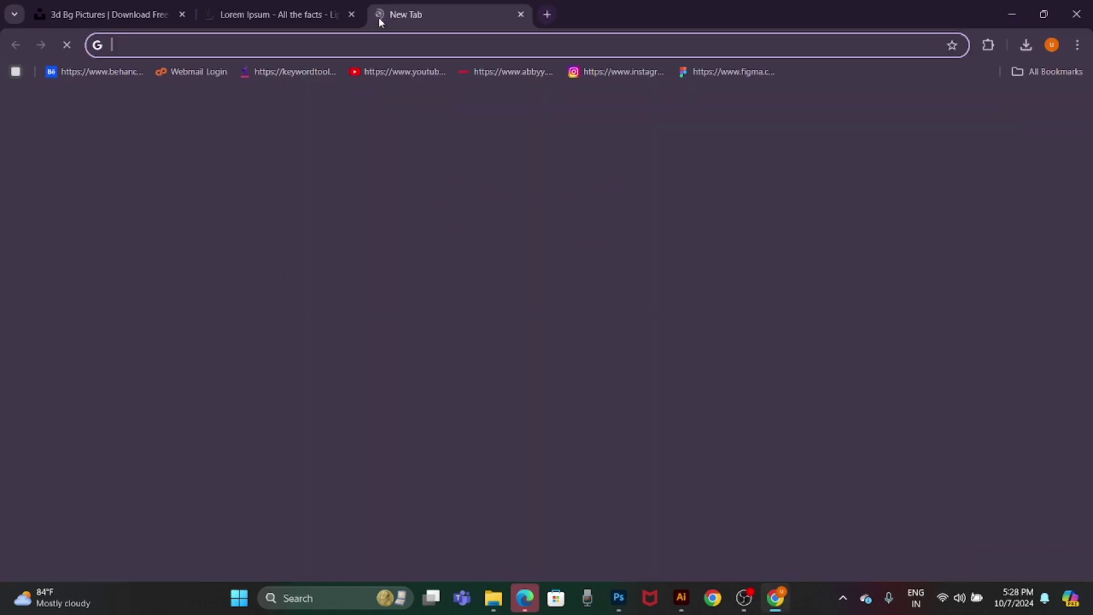
{"action": "type", "text": "beh"}
{"action": "key", "text": "Right"}
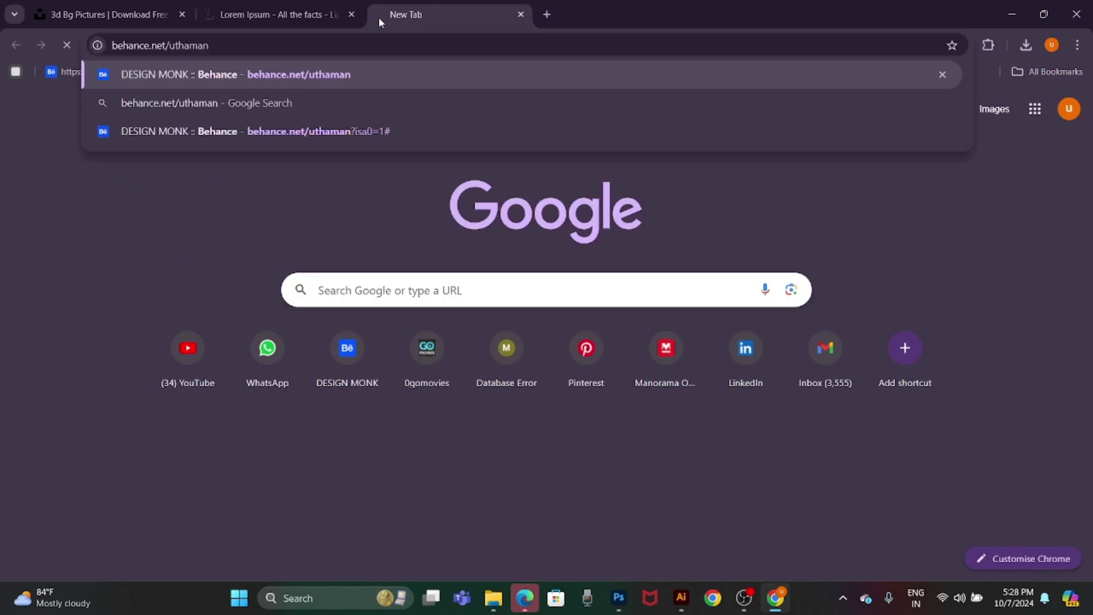
{"action": "key", "text": "Return"}
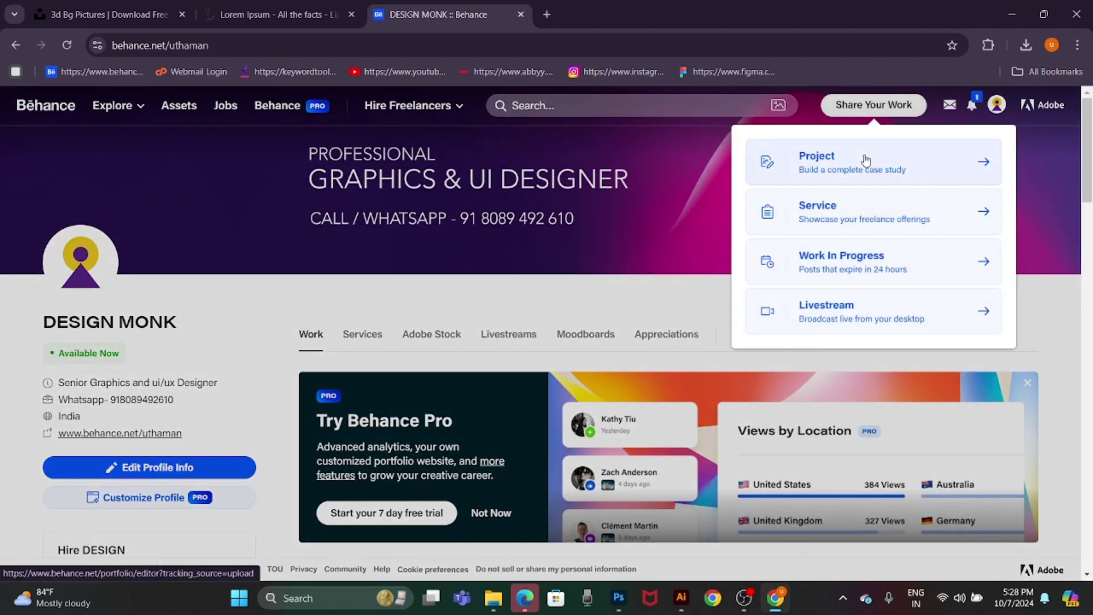
Start a new Behance project and upload images 01, 02 and 03 from sameegroup.
{"action": "left_click", "coordinate": [862, 163]}
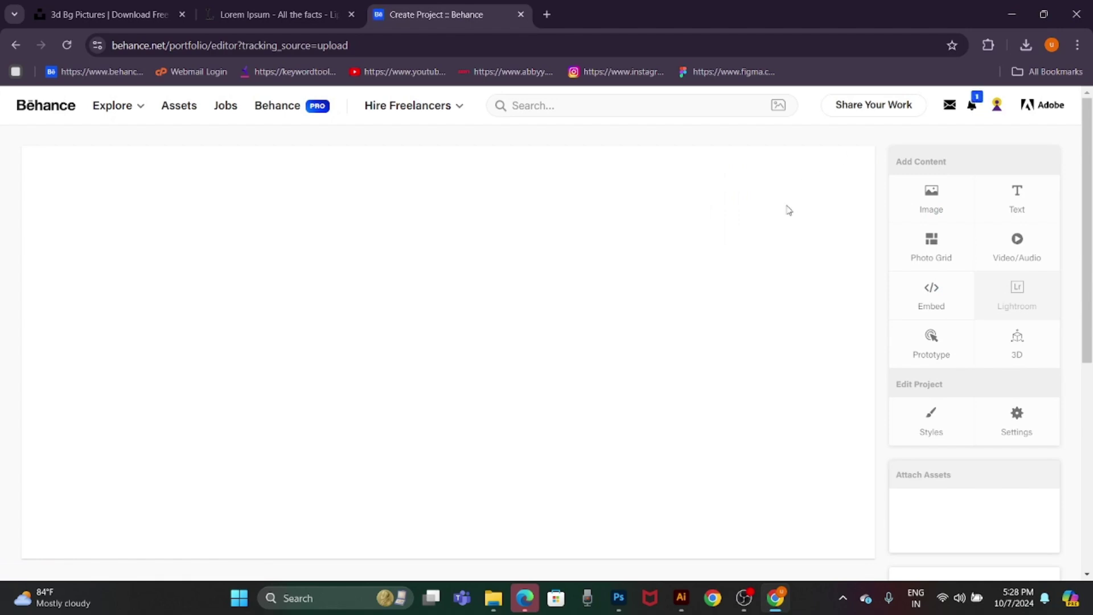
{"action": "left_click", "coordinate": [935, 194]}
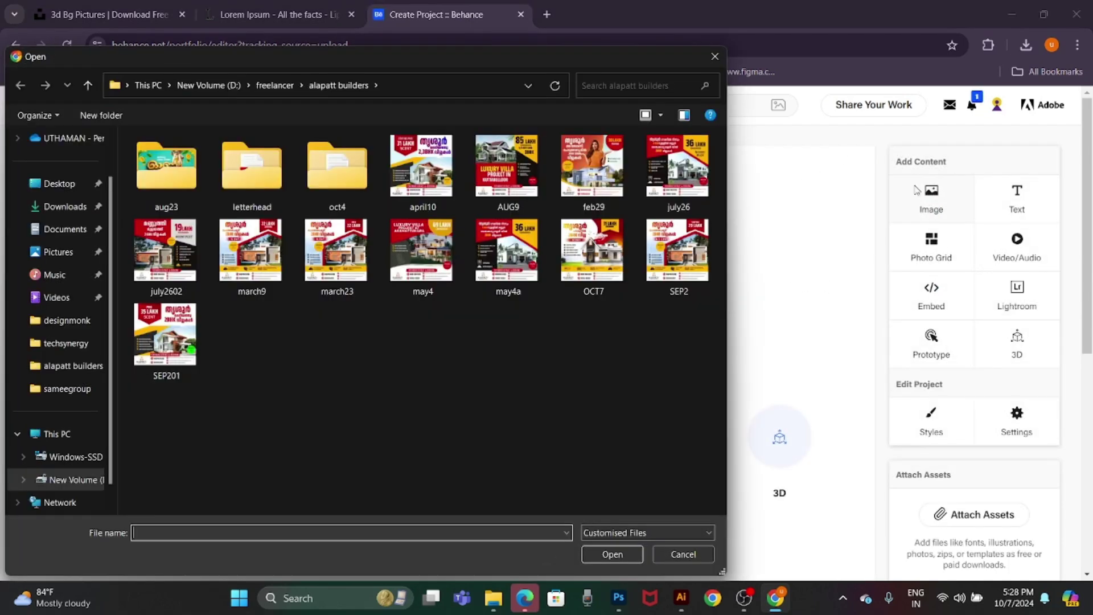
{"action": "left_click", "coordinate": [72, 389]}
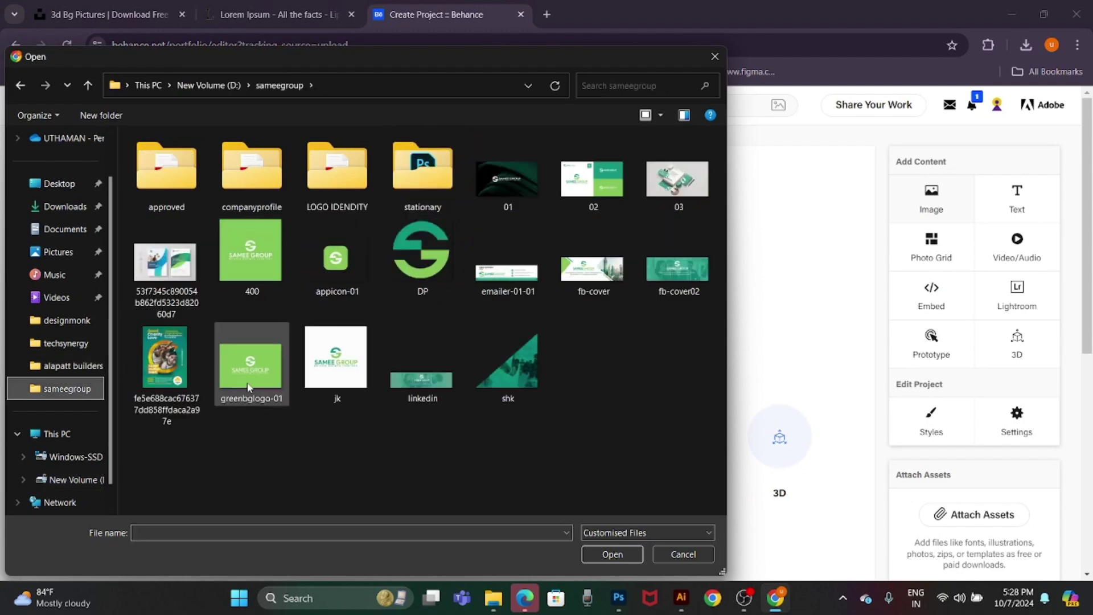
{"action": "left_click", "coordinate": [517, 192]}
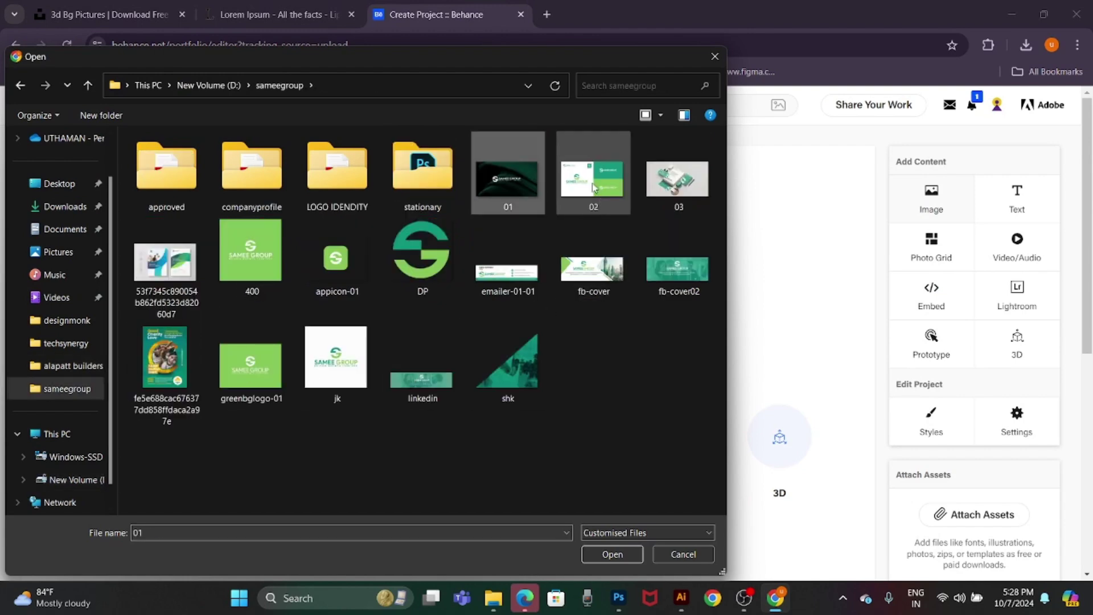
{"action": "left_click", "coordinate": [677, 207], "text": "shift"}
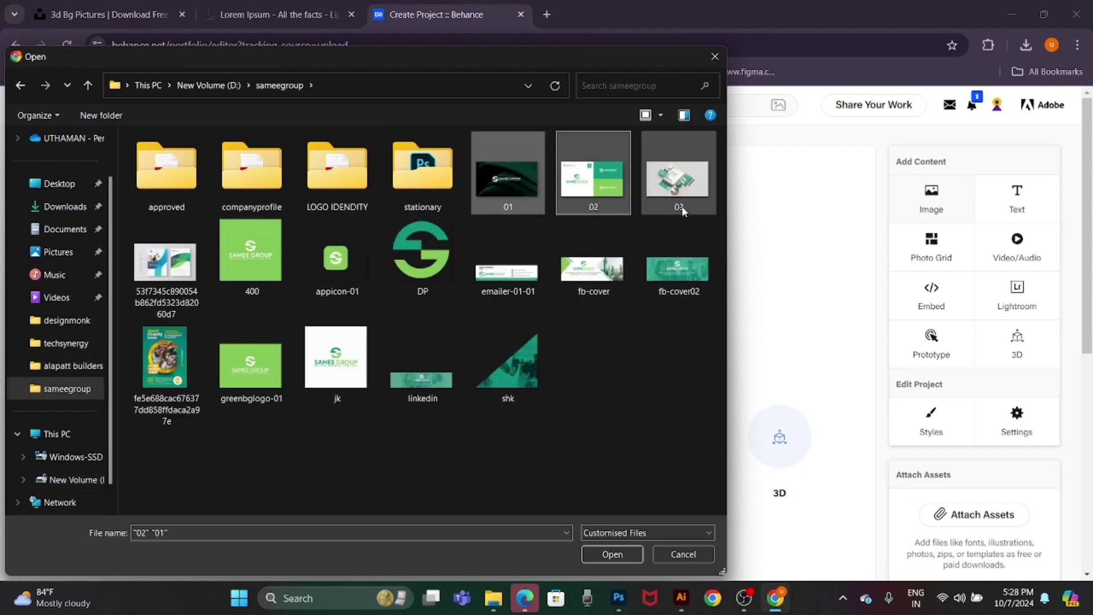
{"action": "left_click", "coordinate": [614, 555]}
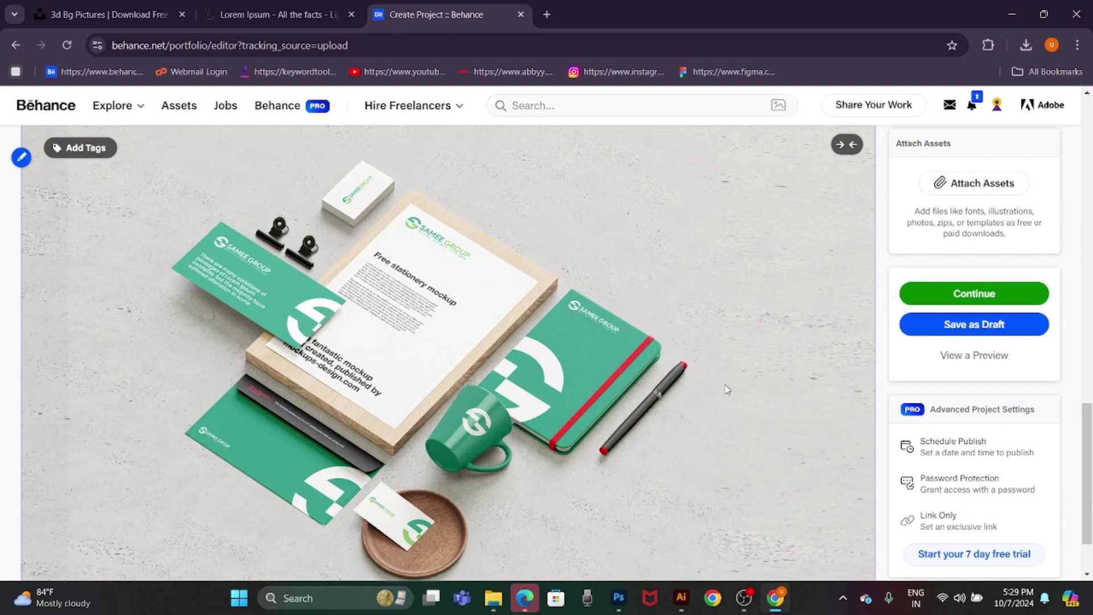
Review the three uploaded images and continue to the project's publish details form.
{"action": "scroll", "coordinate": [500, 431], "scroll_direction": "up", "scroll_amount": 5}
{"action": "scroll", "coordinate": [500, 431], "scroll_direction": "up", "scroll_amount": 5}
{"action": "scroll", "coordinate": [500, 431], "scroll_direction": "up", "scroll_amount": 5}
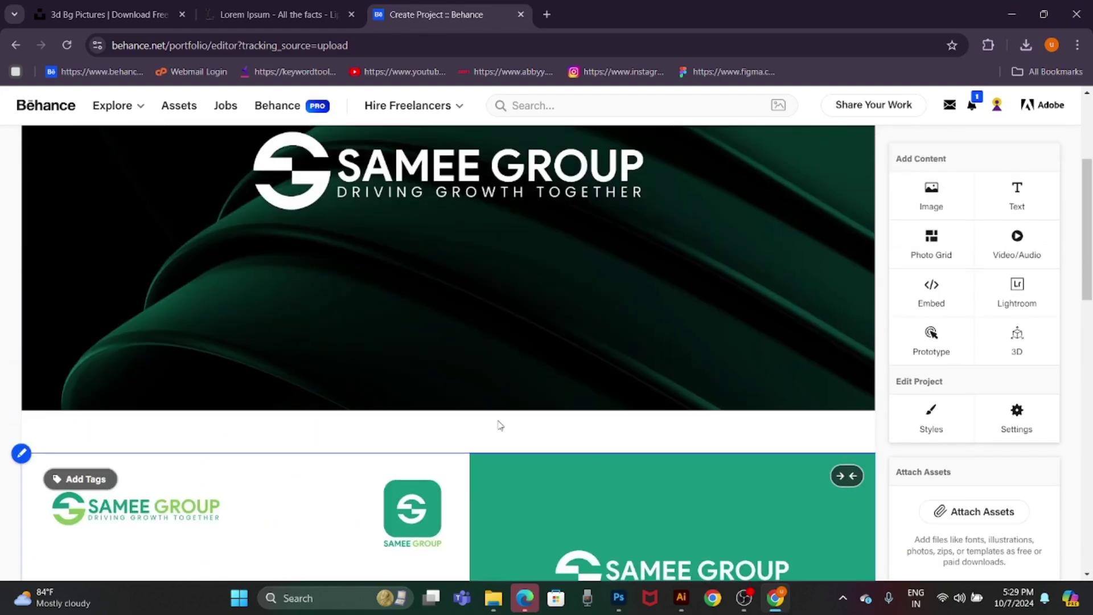
{"action": "scroll", "coordinate": [498, 424], "scroll_direction": "up", "scroll_amount": 5}
{"action": "scroll", "coordinate": [498, 424], "scroll_direction": "down", "scroll_amount": 5}
{"action": "scroll", "coordinate": [497, 424], "scroll_direction": "down", "scroll_amount": 5}
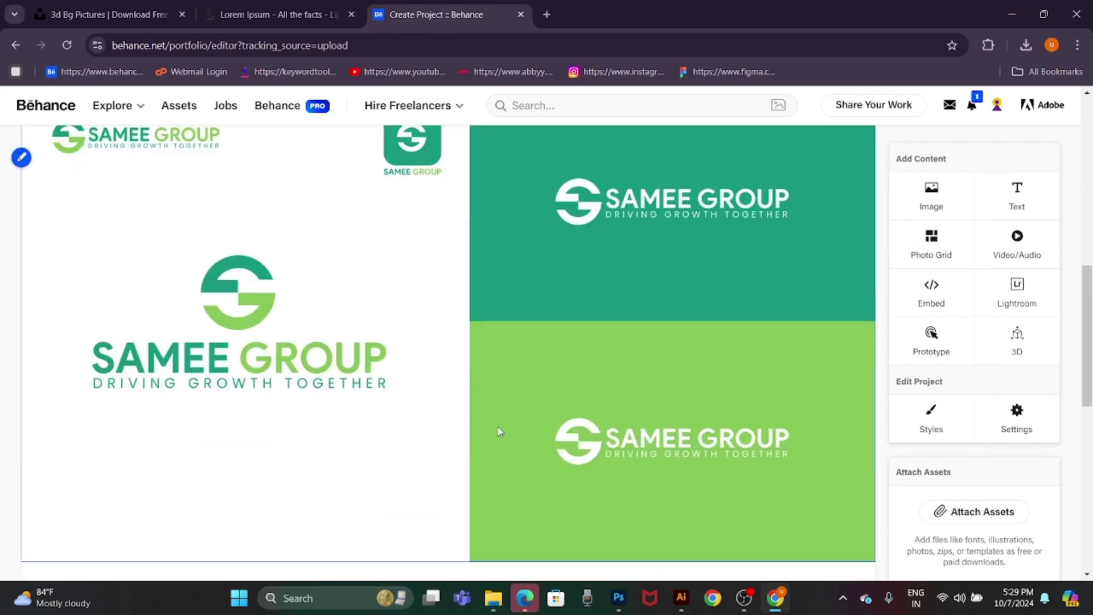
{"action": "scroll", "coordinate": [498, 427], "scroll_direction": "down", "scroll_amount": 5}
{"action": "scroll", "coordinate": [500, 431], "scroll_direction": "down", "scroll_amount": 3}
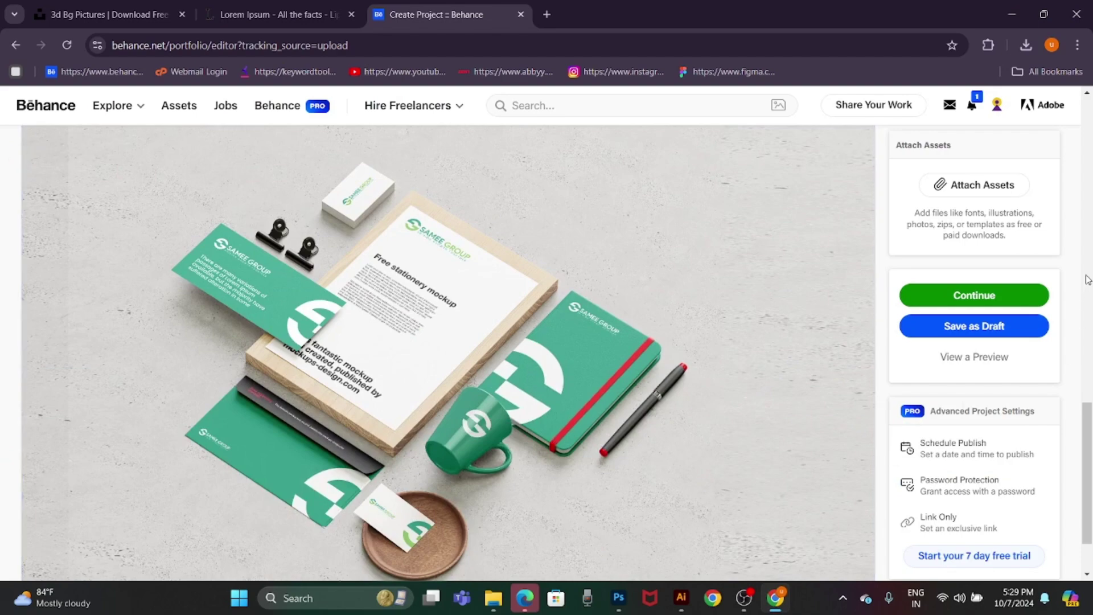
{"action": "left_click", "coordinate": [966, 295]}
Enter 'SAMEE GROUP BRANDING' as the Behance project title.
{"action": "left_click", "coordinate": [579, 210]}
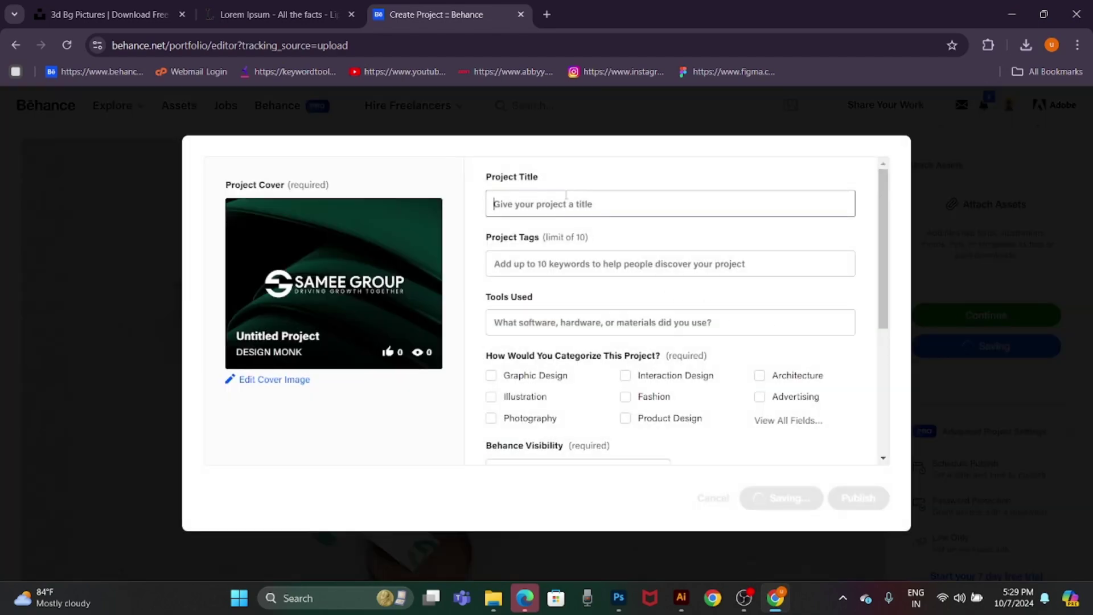
{"action": "type", "text": "S"}
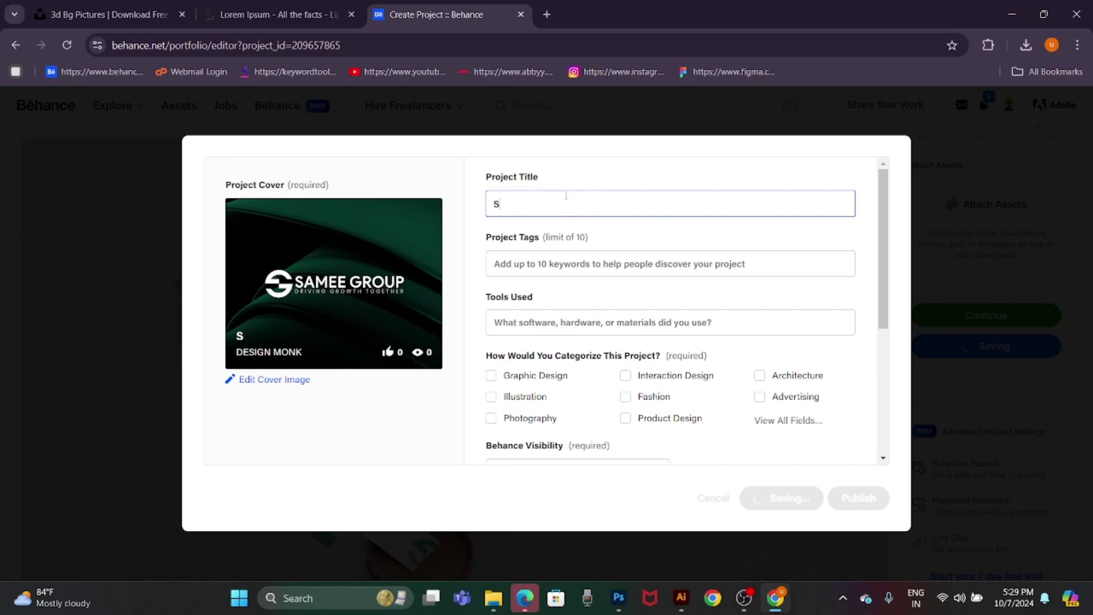
{"action": "type", "text": "AMEE "}
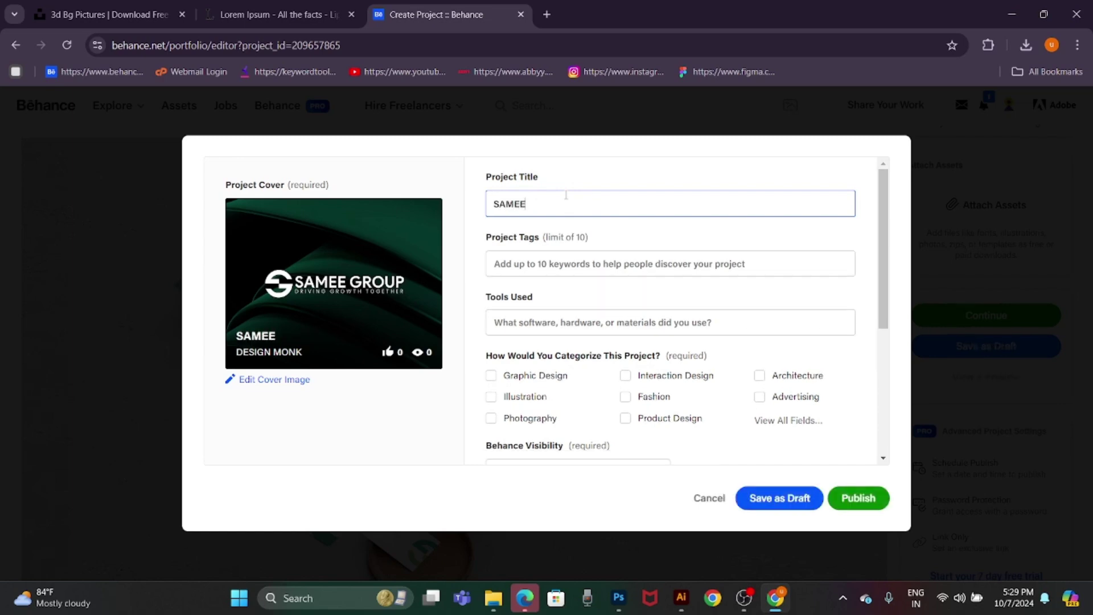
{"action": "type", "text": "GR"}
{"action": "type", "text": "OUP BRA"}
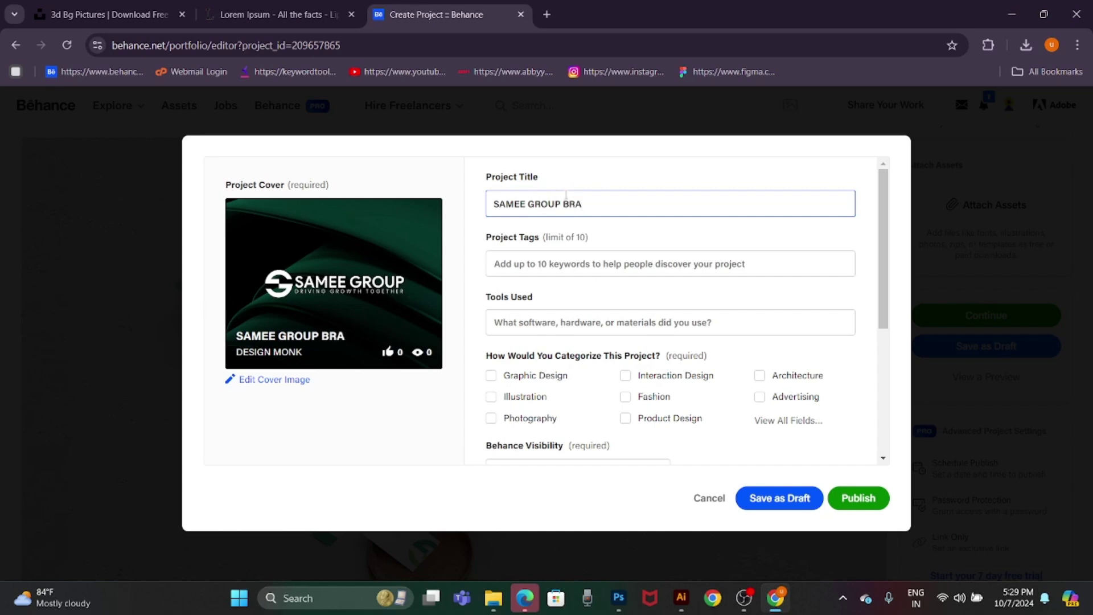
{"action": "type", "text": "NDING"}
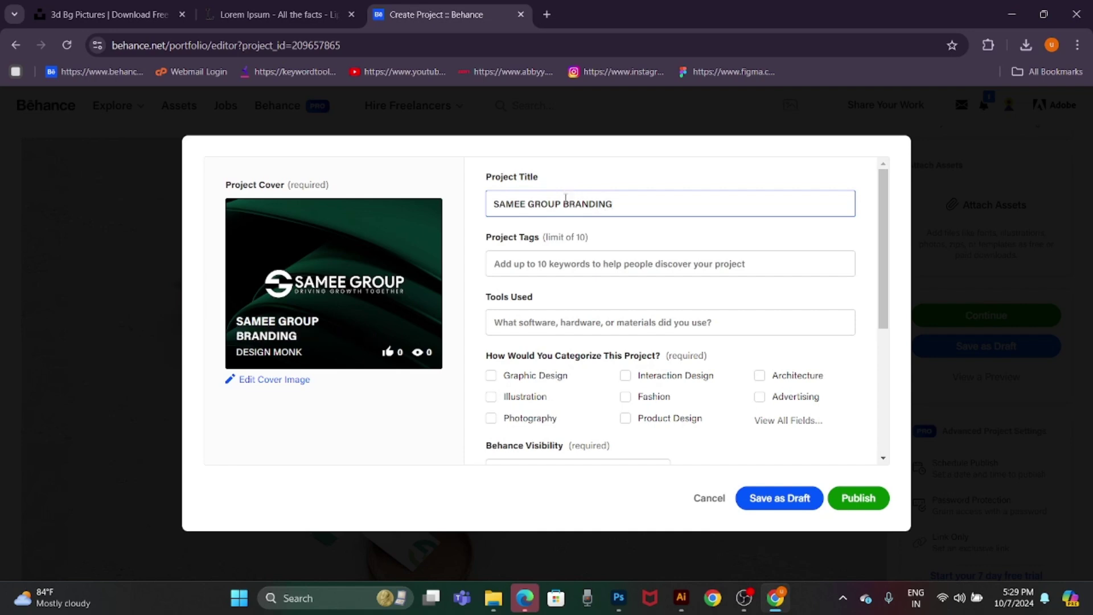
Add tags BRAND IDENTITY, LOGO DESIGN, GRAPHIC DESIGNER, DESIGN, VISUAL IDENTITY and BRAND.
{"action": "left_click", "coordinate": [515, 264]}
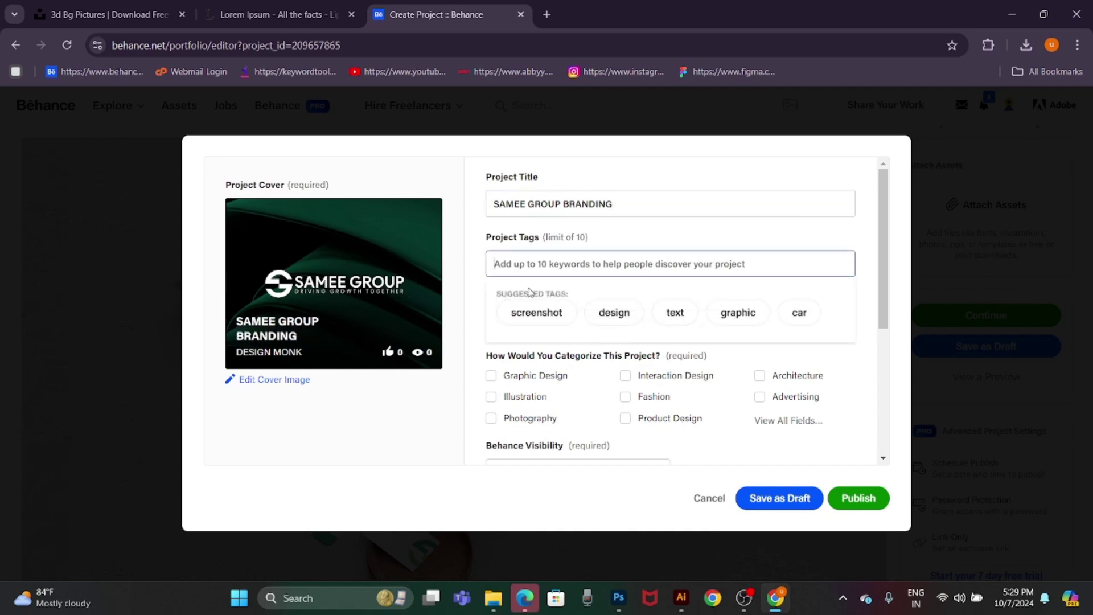
{"action": "type", "text": "bra"}
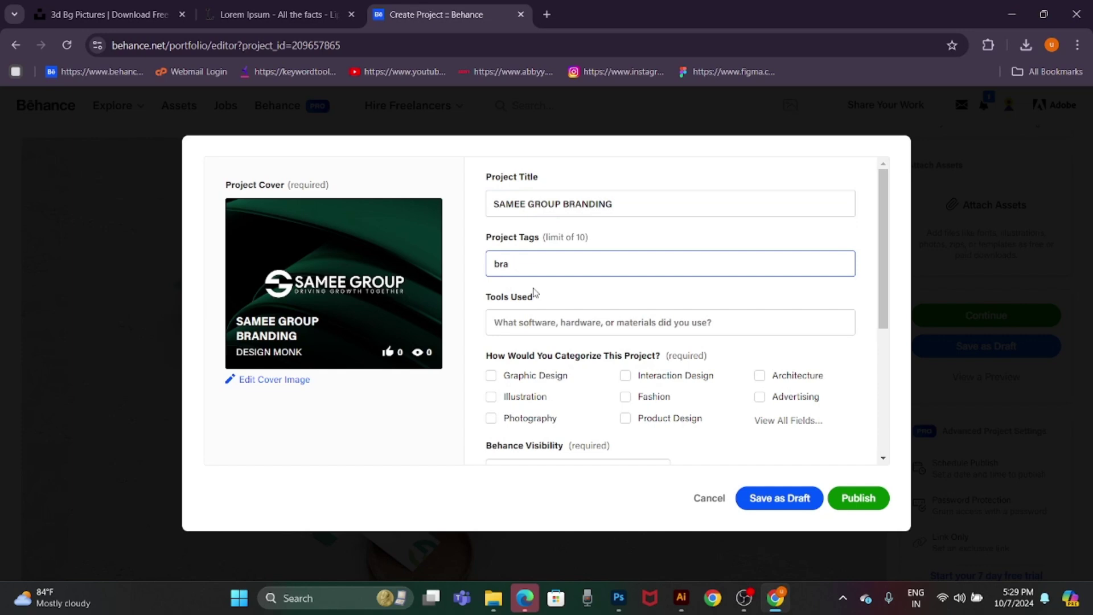
{"action": "left_click", "coordinate": [541, 288]}
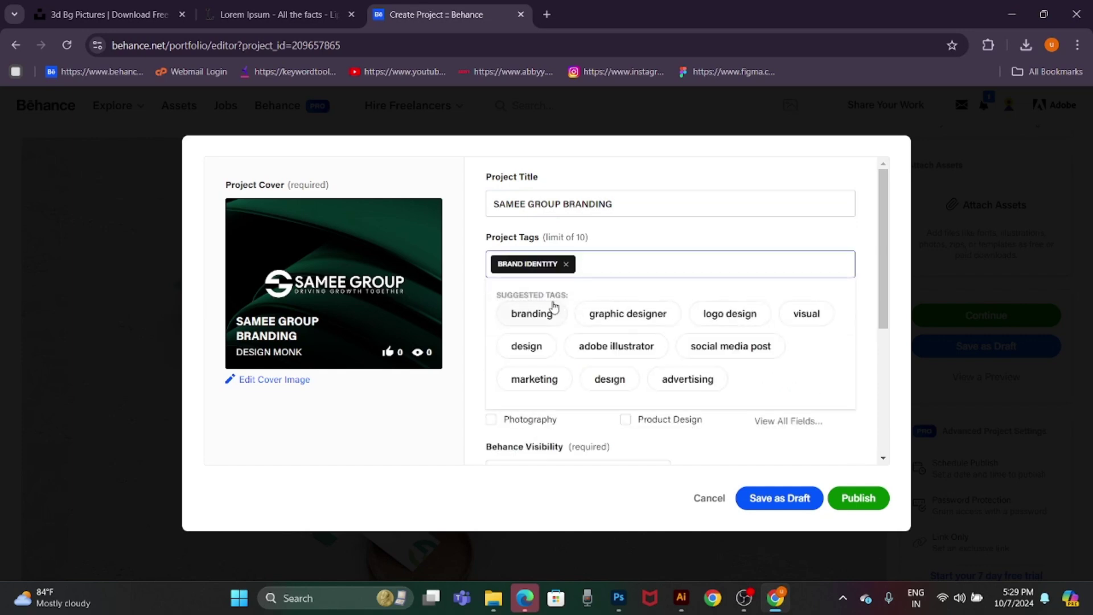
{"action": "type", "text": "lo"}
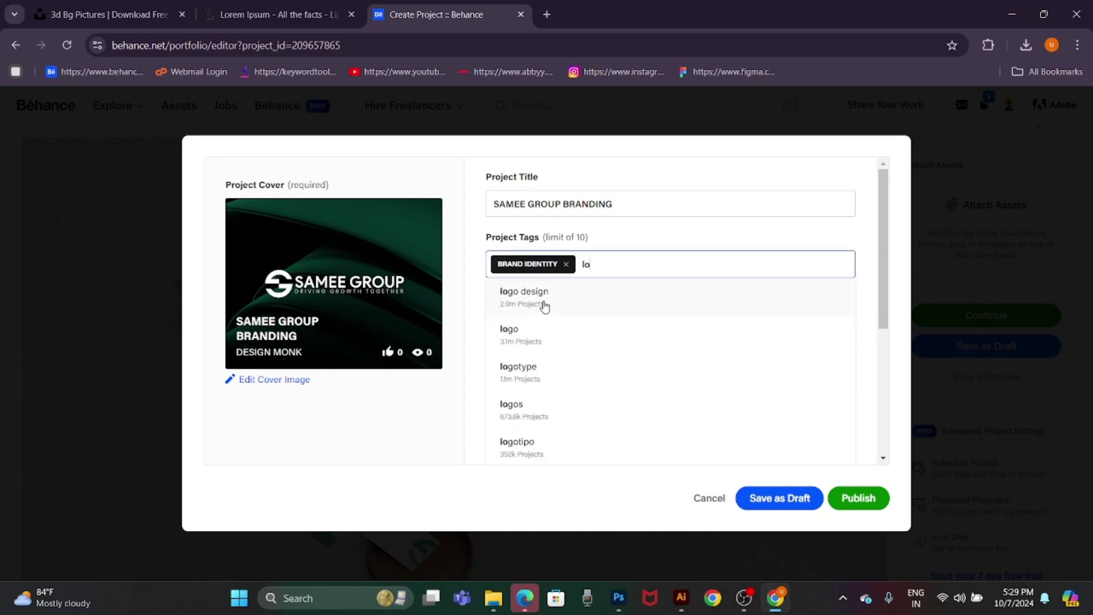
{"action": "left_click", "coordinate": [543, 294]}
{"action": "left_click", "coordinate": [574, 319]}
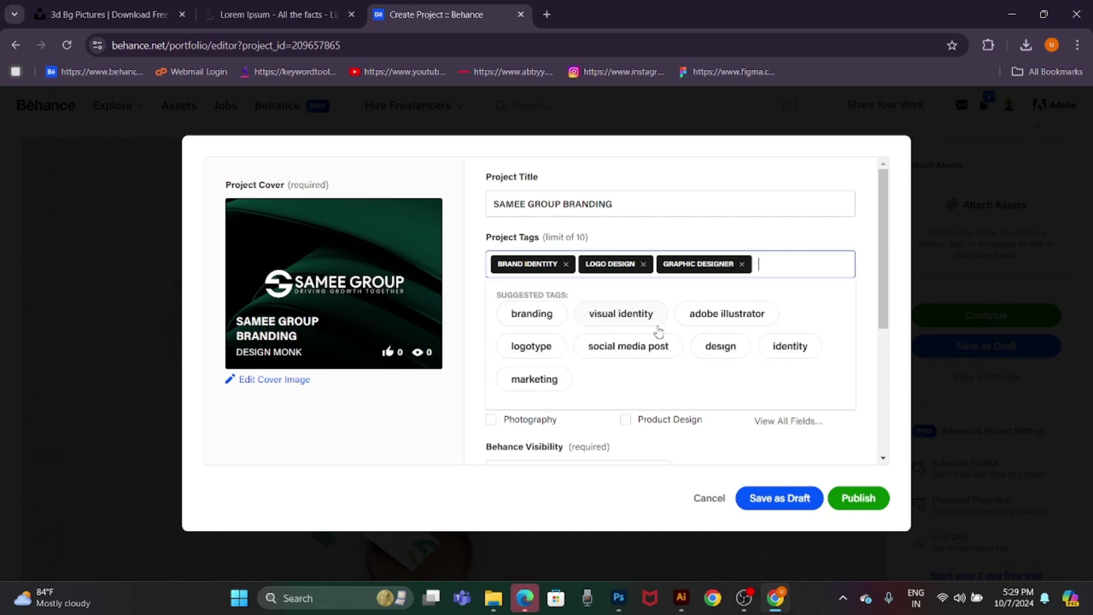
{"action": "left_click", "coordinate": [646, 315]}
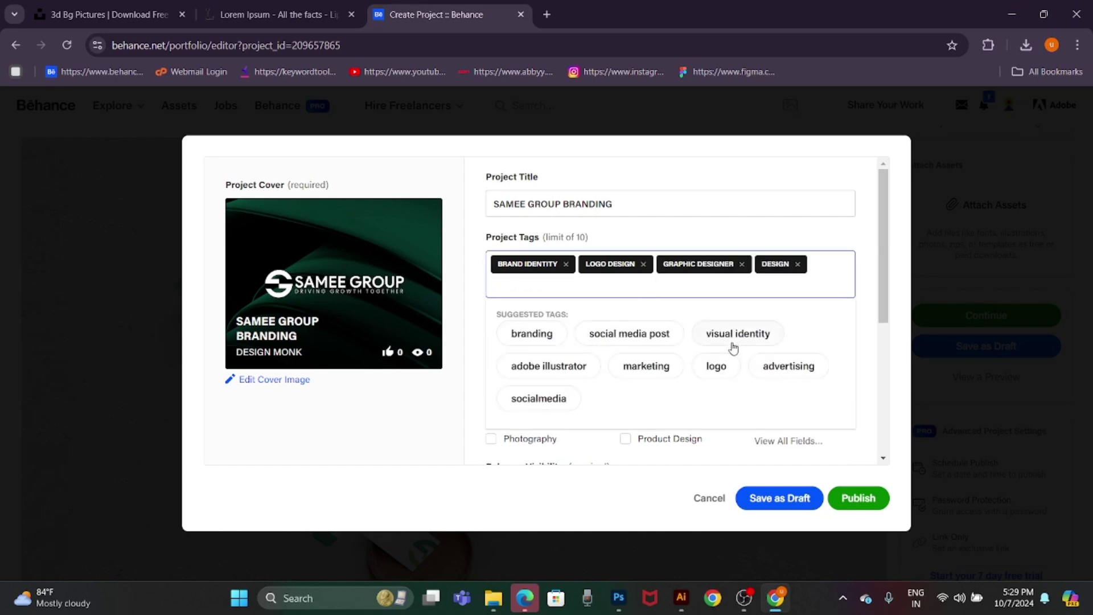
{"action": "left_click", "coordinate": [737, 340]}
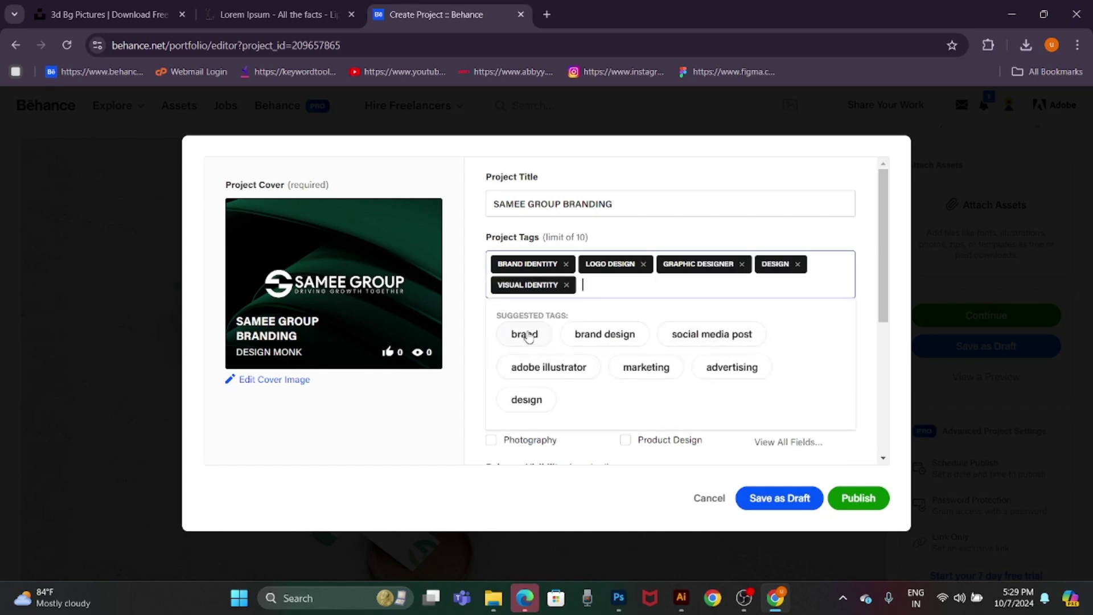
{"action": "left_click", "coordinate": [529, 336]}
Categorise the project as Graphic Design, Illustration and Advertising, then publish it.
{"action": "left_click", "coordinate": [472, 434]}
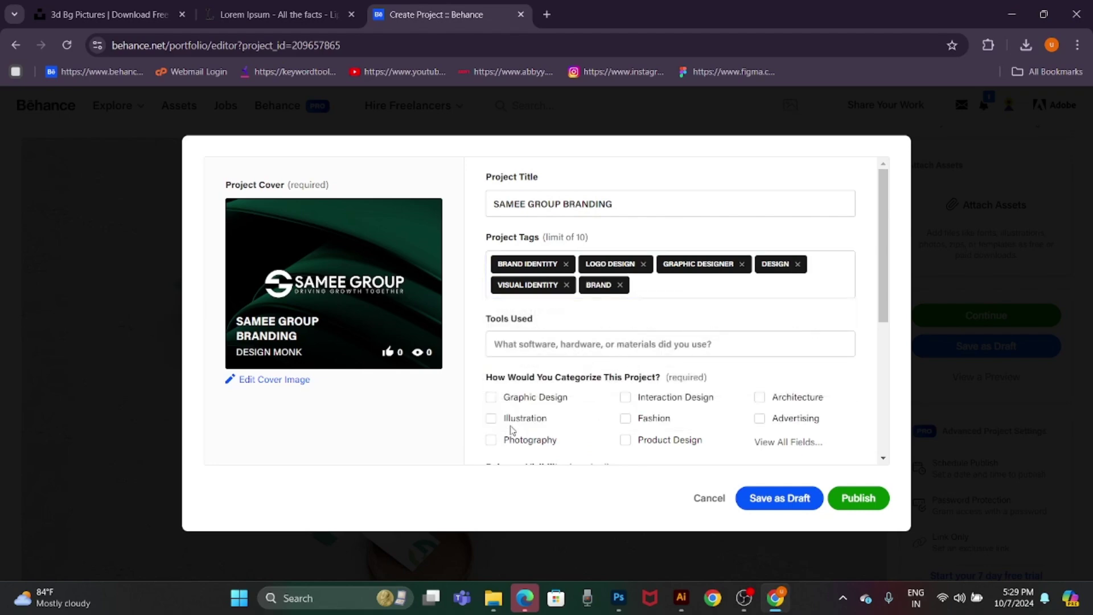
{"action": "left_click", "coordinate": [491, 418]}
{"action": "left_click", "coordinate": [490, 397]}
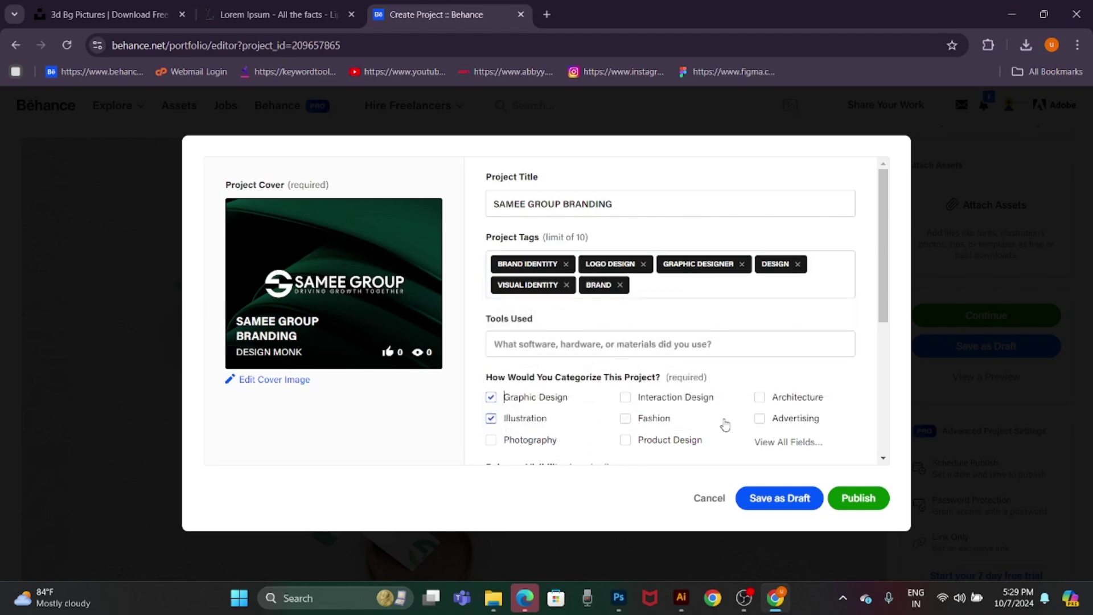
{"action": "left_click", "coordinate": [760, 419]}
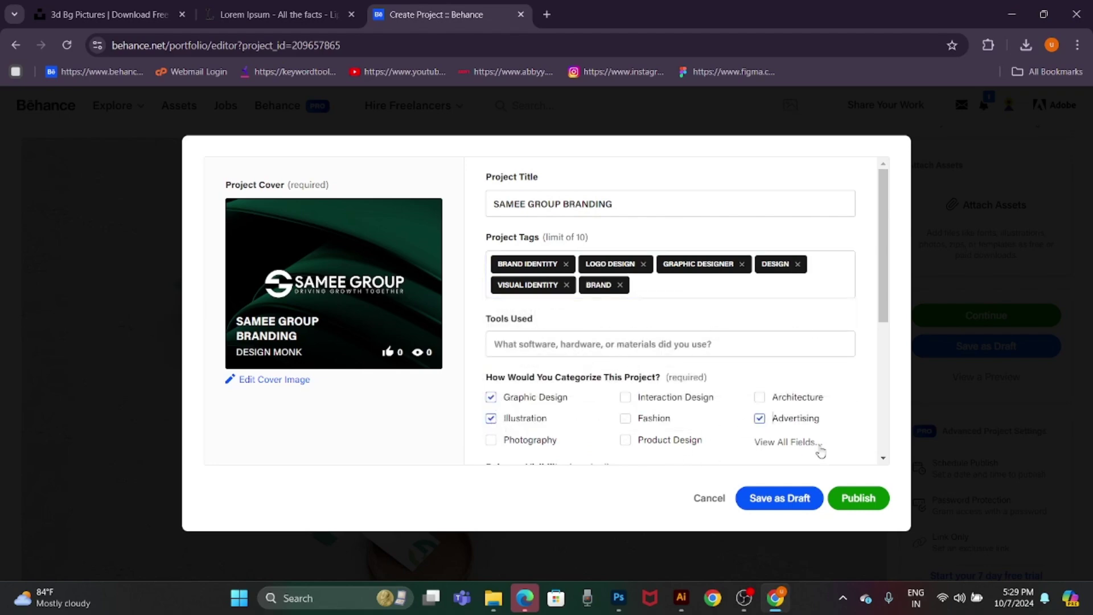
{"action": "left_click", "coordinate": [865, 500]}
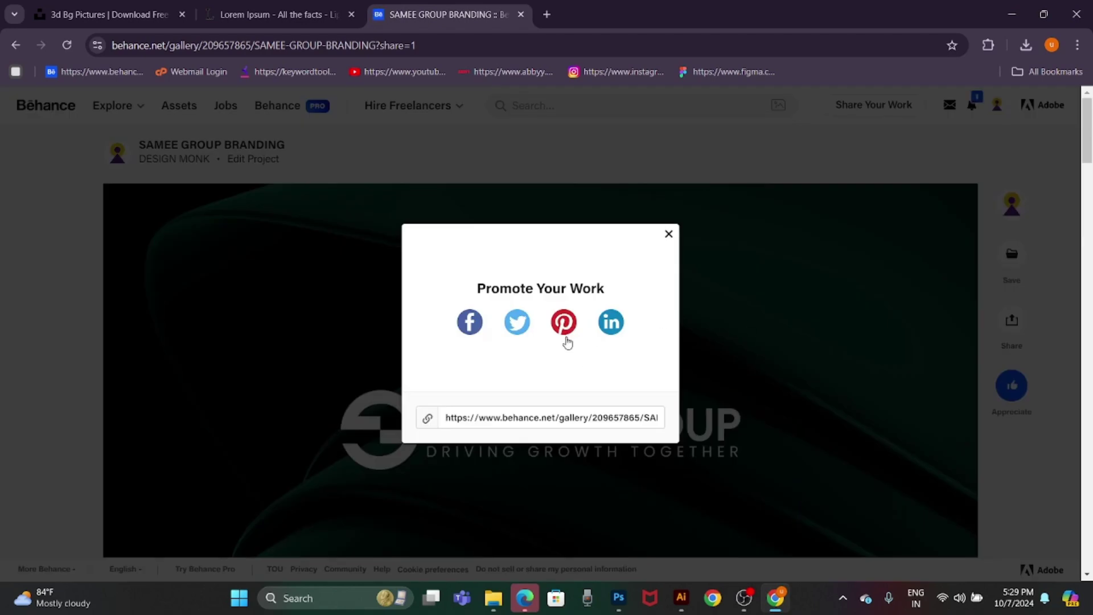
Pin the project cover to the Pinterest board 'branding'.
{"action": "left_click", "coordinate": [563, 322]}
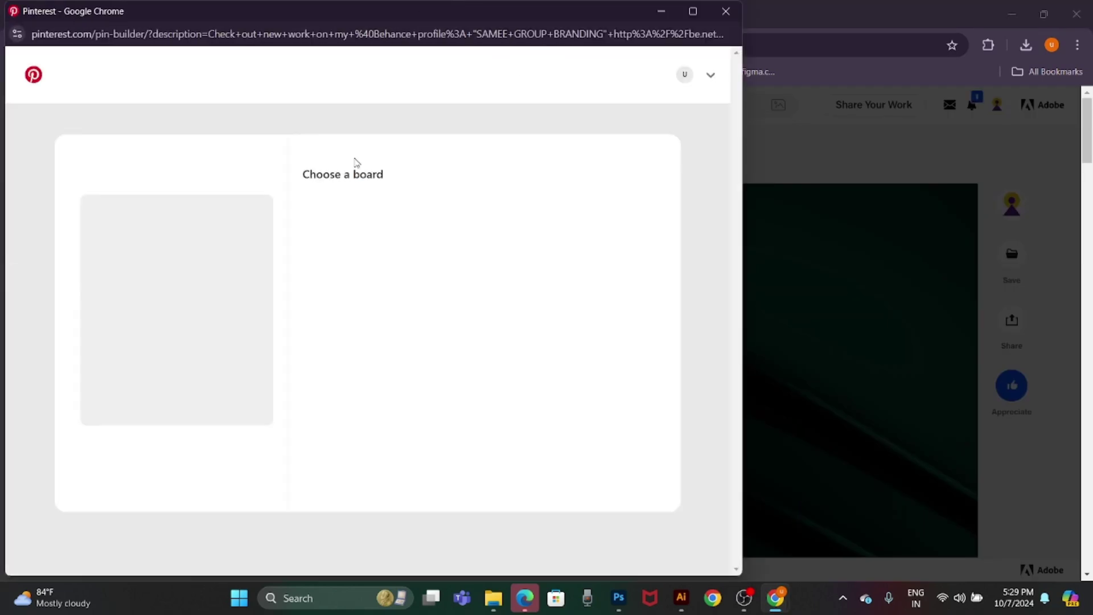
{"action": "left_click", "coordinate": [535, 290]}
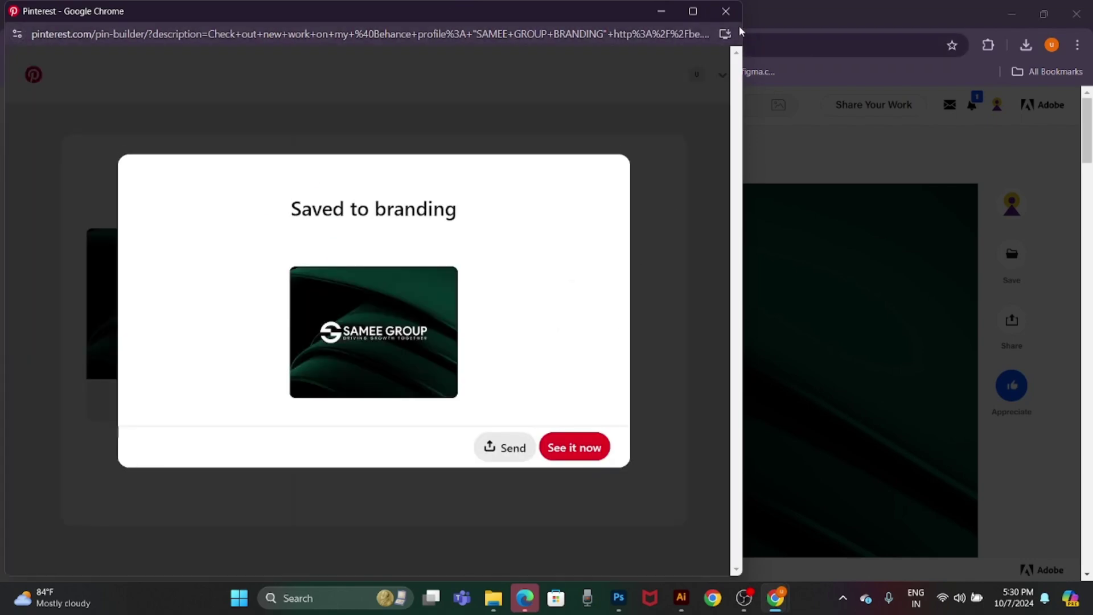
{"action": "left_click", "coordinate": [726, 12]}
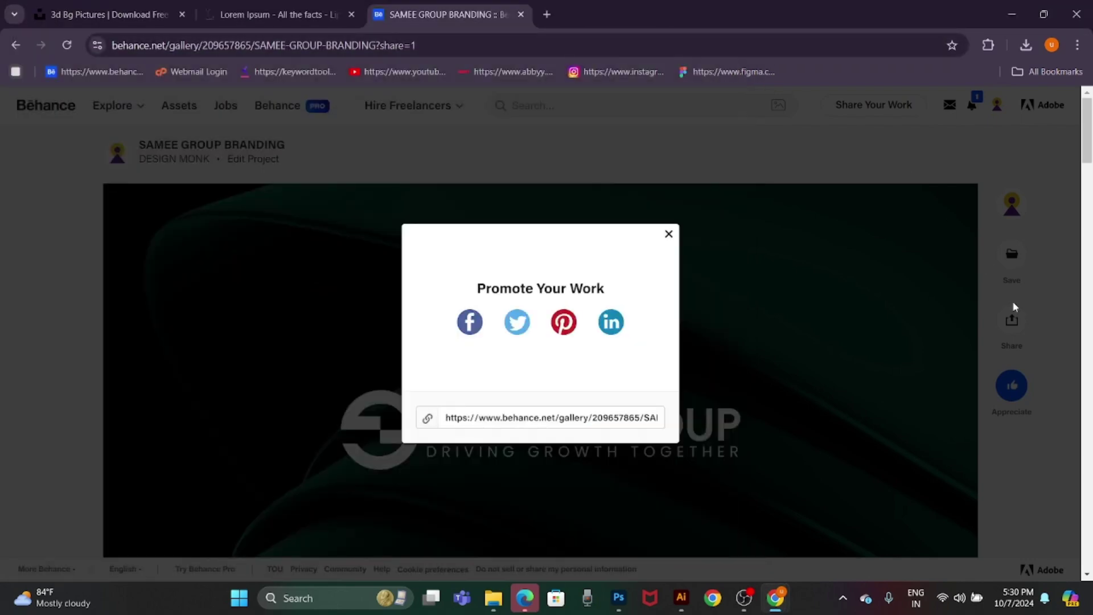
Appreciate the published project and scroll through the logo panels to the stationery mockup.
{"action": "left_click", "coordinate": [669, 234]}
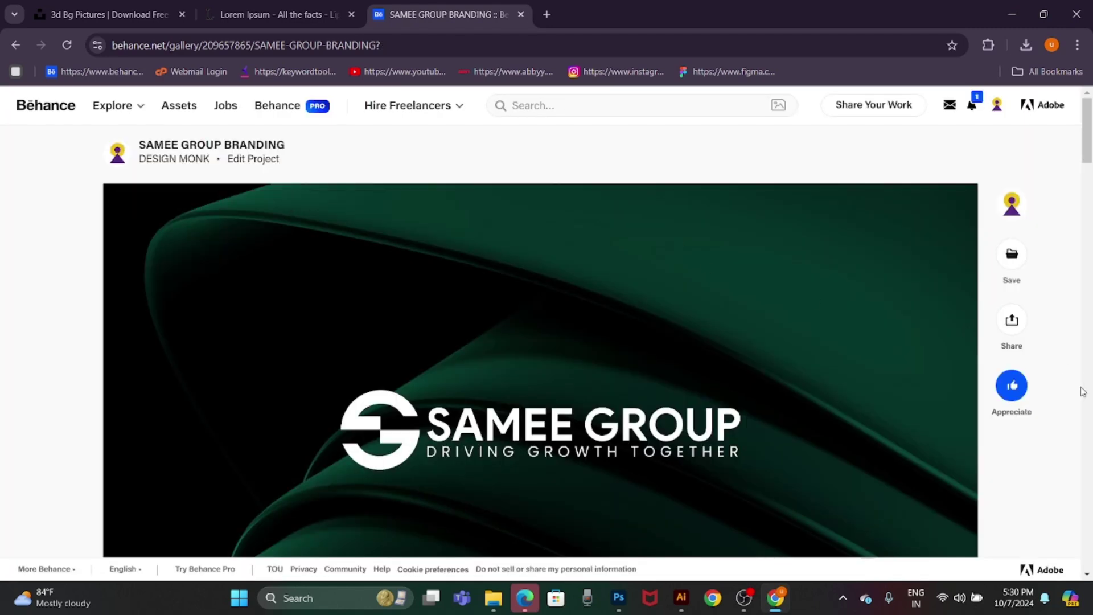
{"action": "left_click", "coordinate": [1012, 385]}
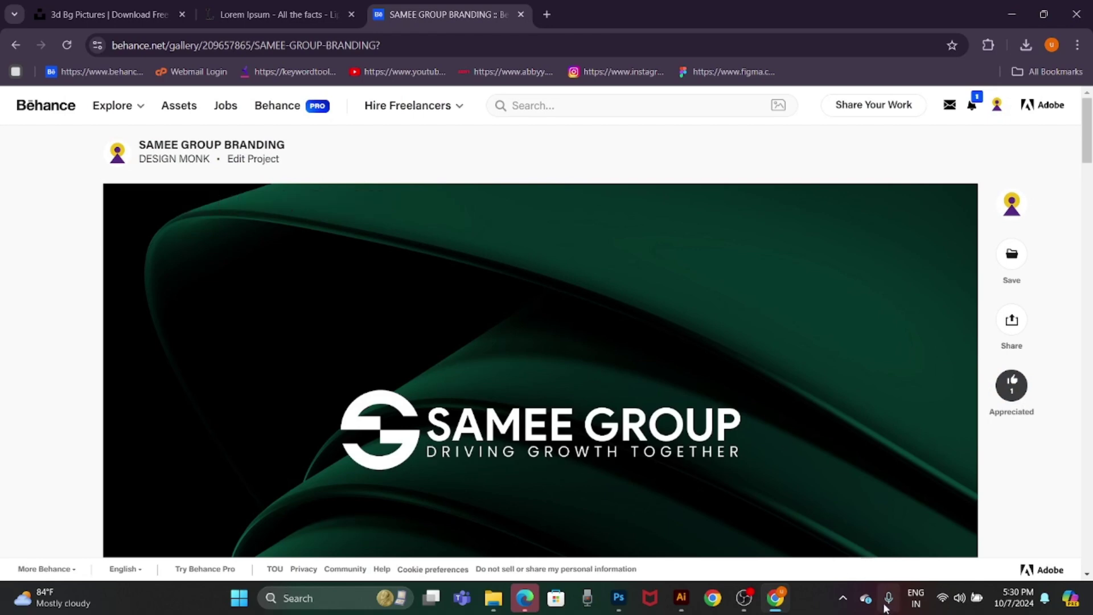
{"action": "scroll", "coordinate": [775, 435], "scroll_direction": "down", "scroll_amount": 2}
{"action": "scroll", "coordinate": [775, 436], "scroll_direction": "down", "scroll_amount": 2}
{"action": "scroll", "coordinate": [775, 435], "scroll_direction": "up", "scroll_amount": 2}
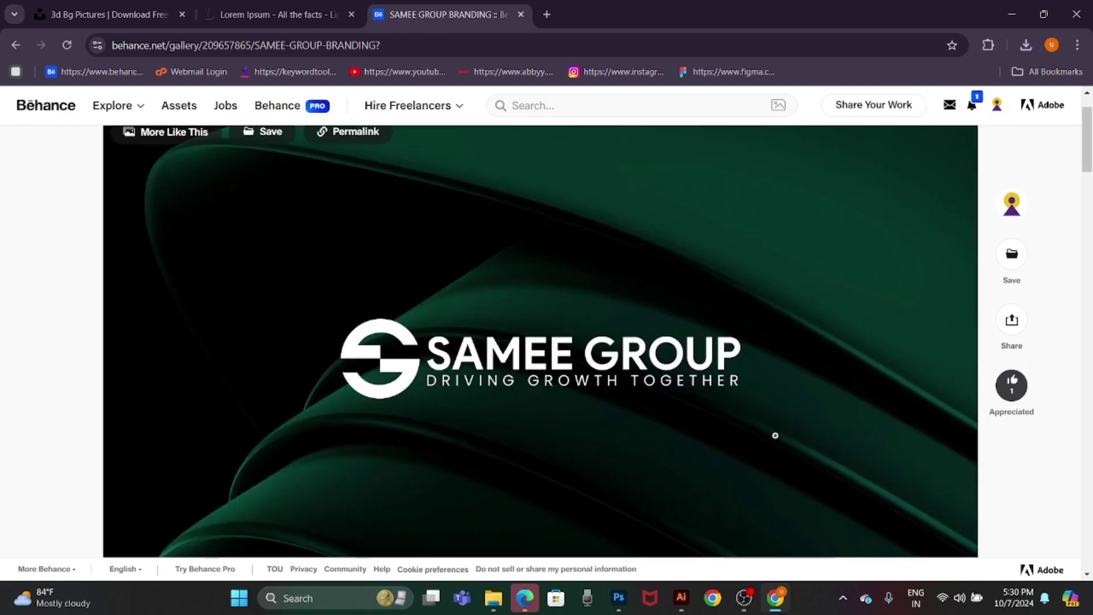
{"action": "scroll", "coordinate": [775, 436], "scroll_direction": "down", "scroll_amount": 2}
{"action": "scroll", "coordinate": [775, 435], "scroll_direction": "down", "scroll_amount": 3}
{"action": "scroll", "coordinate": [775, 435], "scroll_direction": "down", "scroll_amount": 2}
{"action": "scroll", "coordinate": [776, 436], "scroll_direction": "down", "scroll_amount": 2}
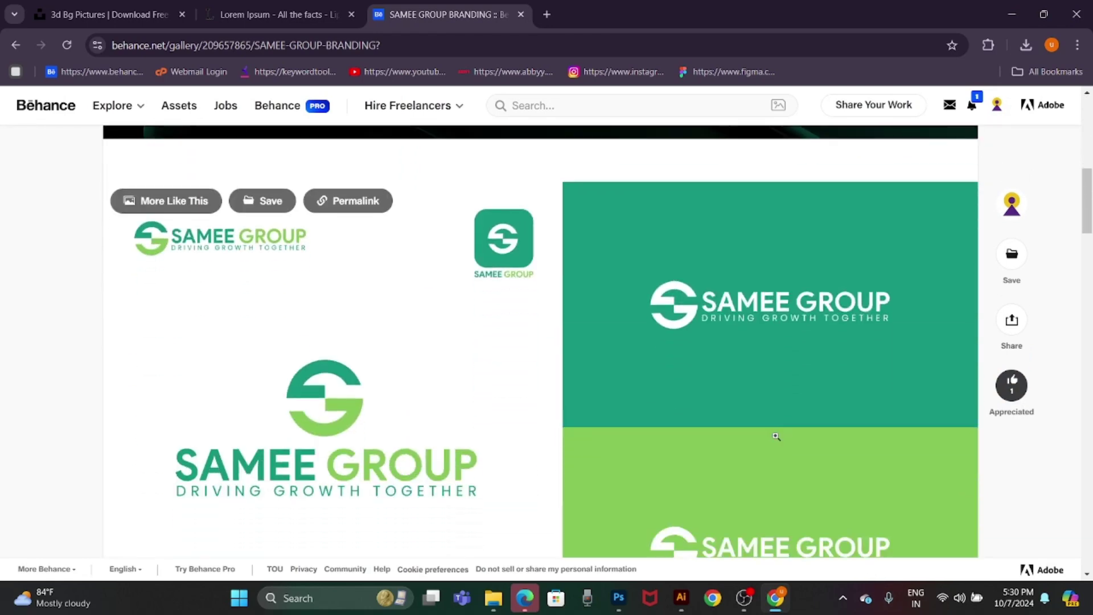
{"action": "scroll", "coordinate": [775, 436], "scroll_direction": "down", "scroll_amount": 2}
{"action": "scroll", "coordinate": [776, 437], "scroll_direction": "down", "scroll_amount": 2}
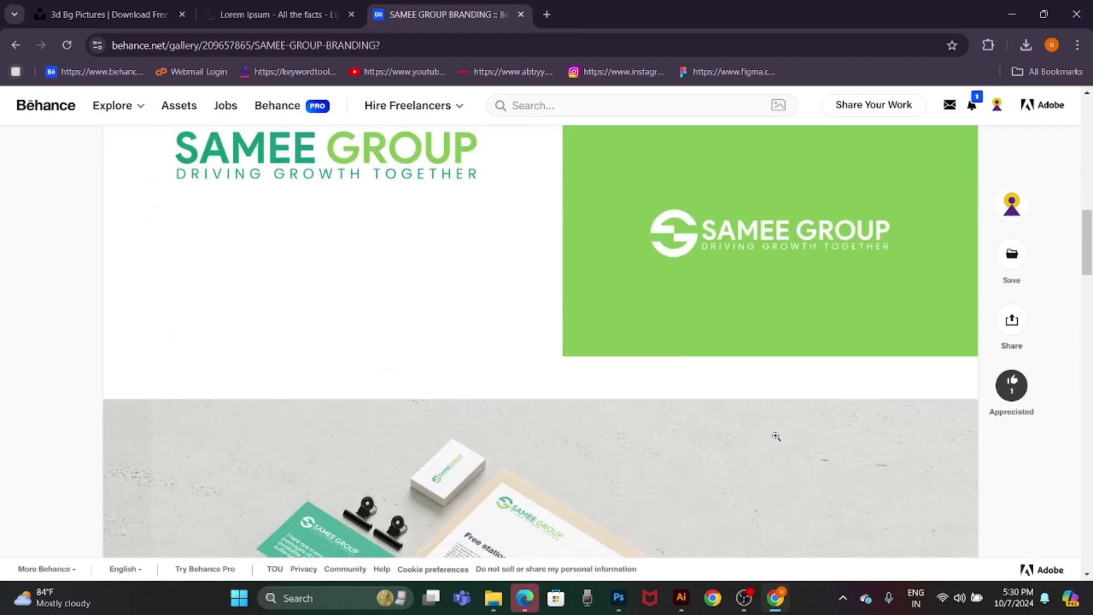
{"action": "scroll", "coordinate": [776, 437], "scroll_direction": "down", "scroll_amount": 2}
{"action": "scroll", "coordinate": [776, 436], "scroll_direction": "down", "scroll_amount": 1}
{"action": "scroll", "coordinate": [776, 436], "scroll_direction": "down", "scroll_amount": 1}
{"action": "scroll", "coordinate": [776, 437], "scroll_direction": "down", "scroll_amount": 1}
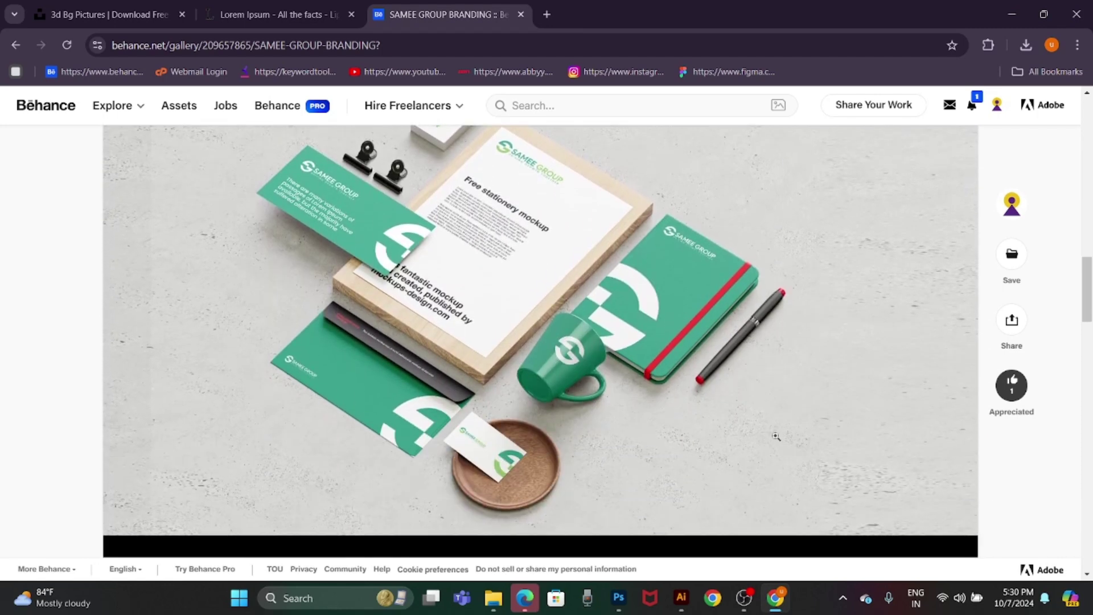